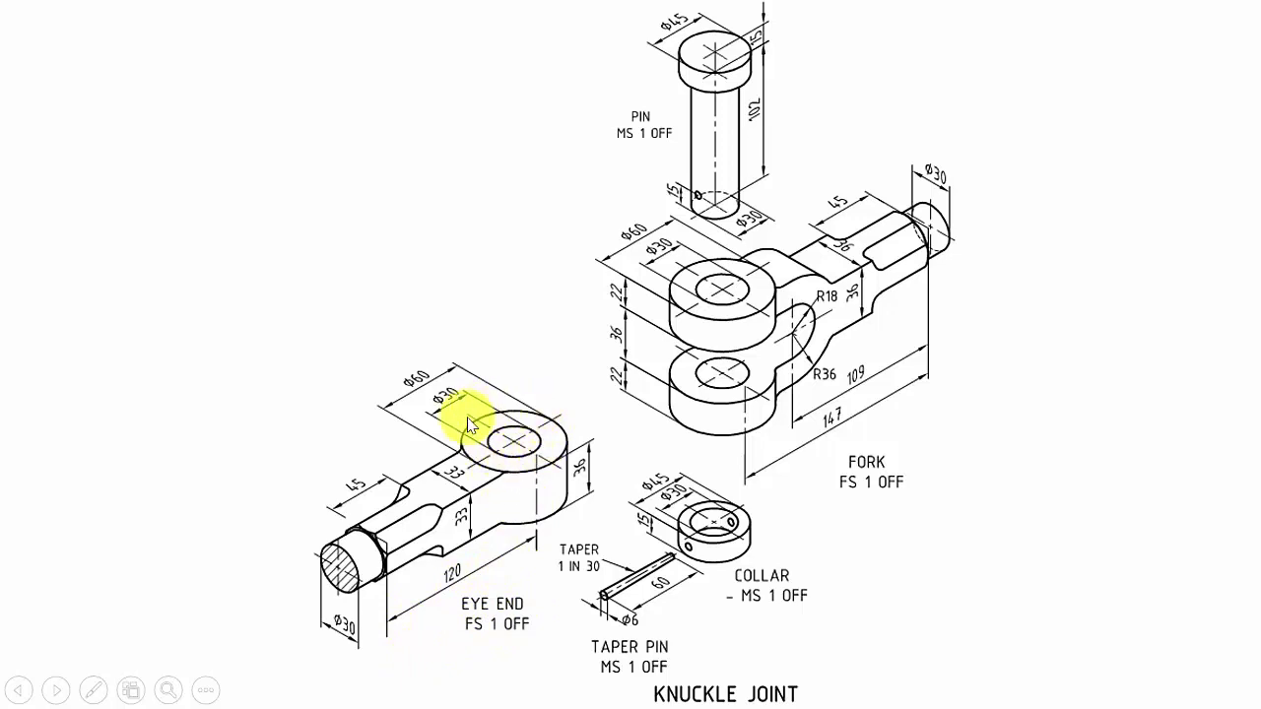
Step: Leave the knuckle joint slide show and bring up SOLIDWORKS's new-document dialog
key(Escape)
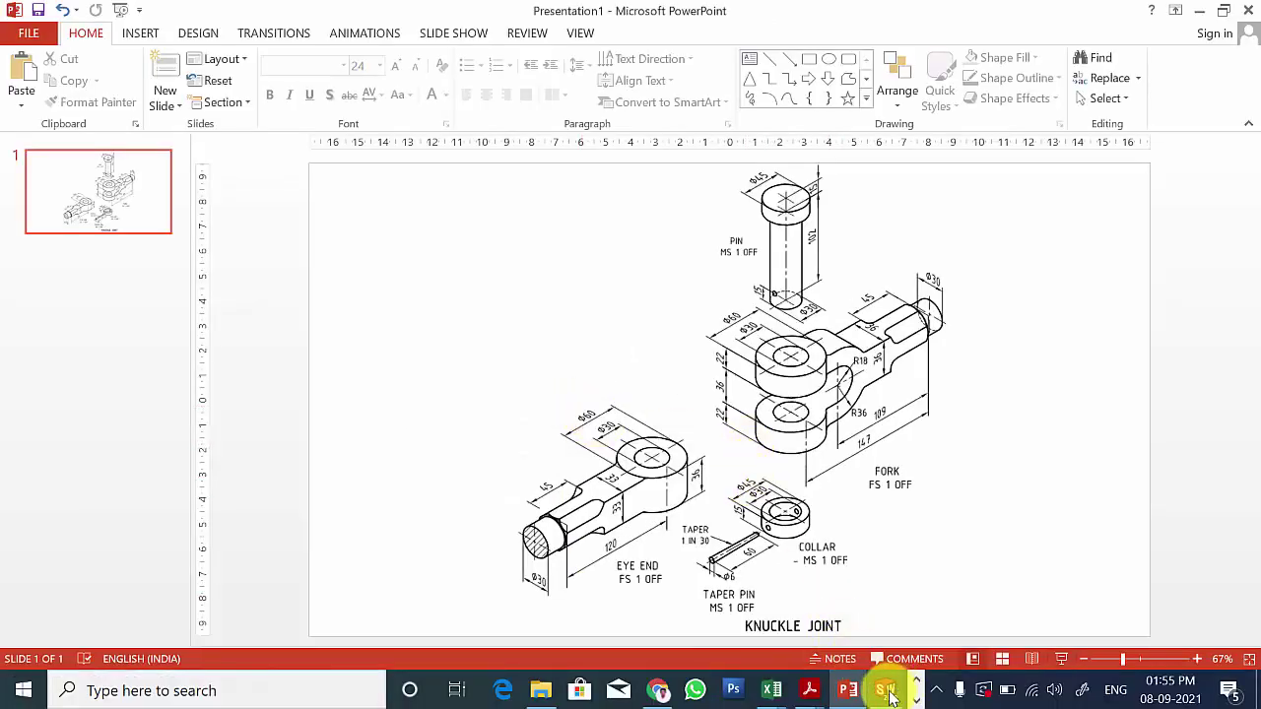
click(884, 688)
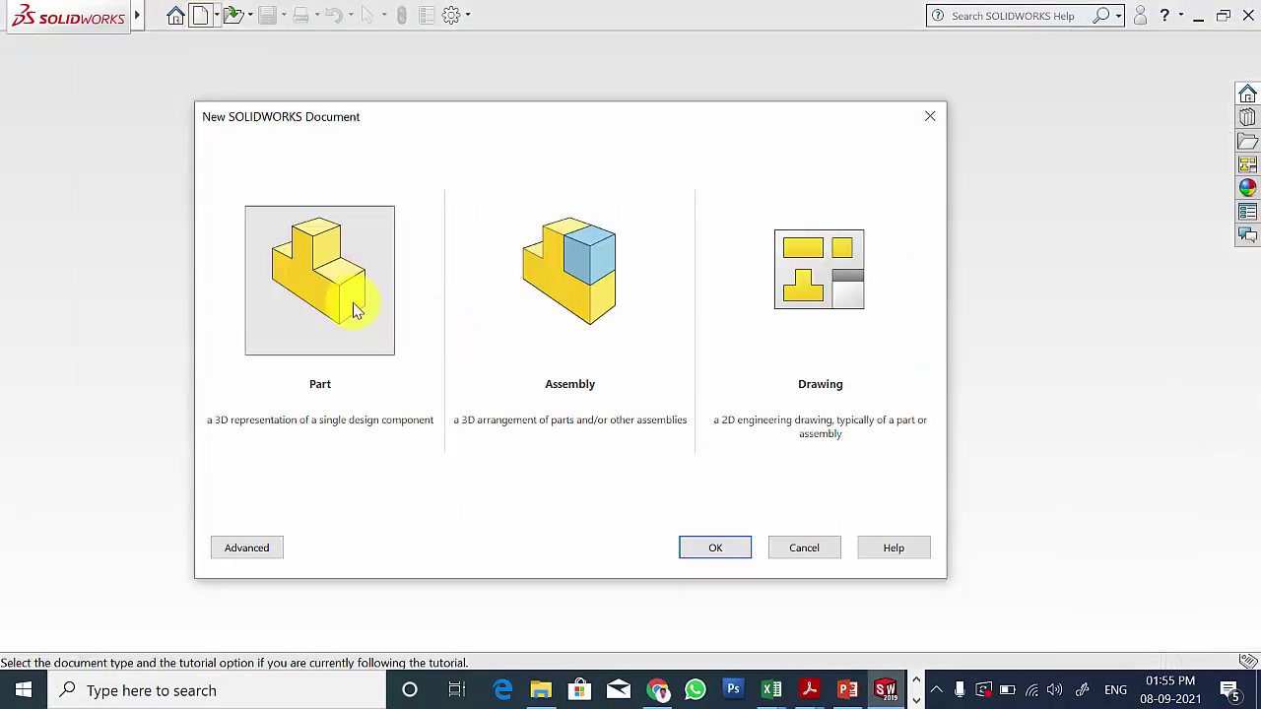
Step: Create a new part with Sketch1 on the Top Plane, then view the knuckle joint drawing
click(710, 553)
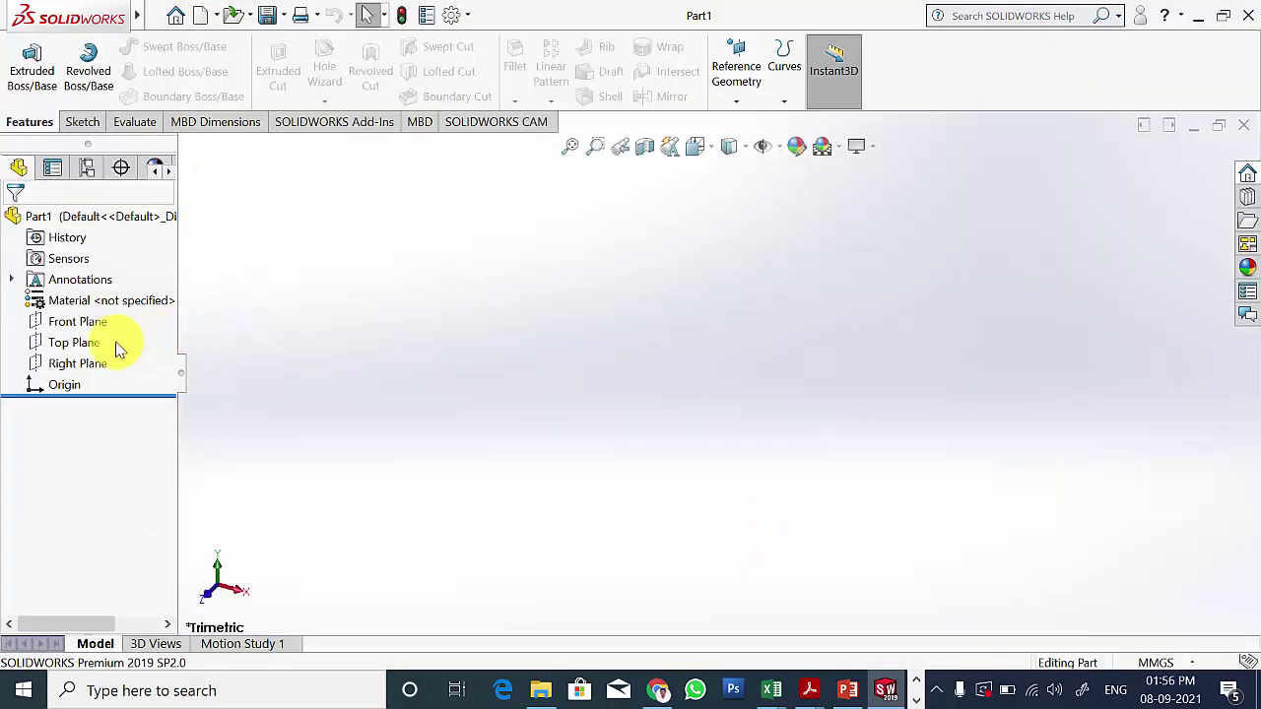
click(86, 345)
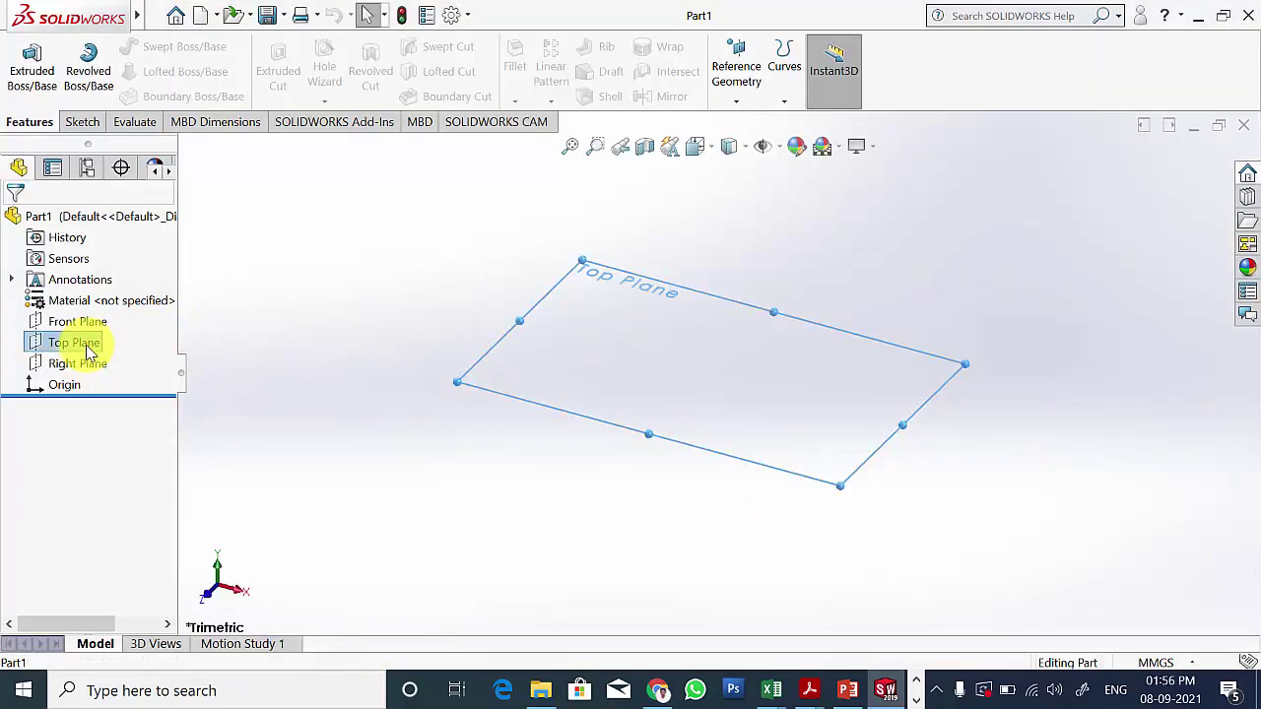
right_click(86, 345)
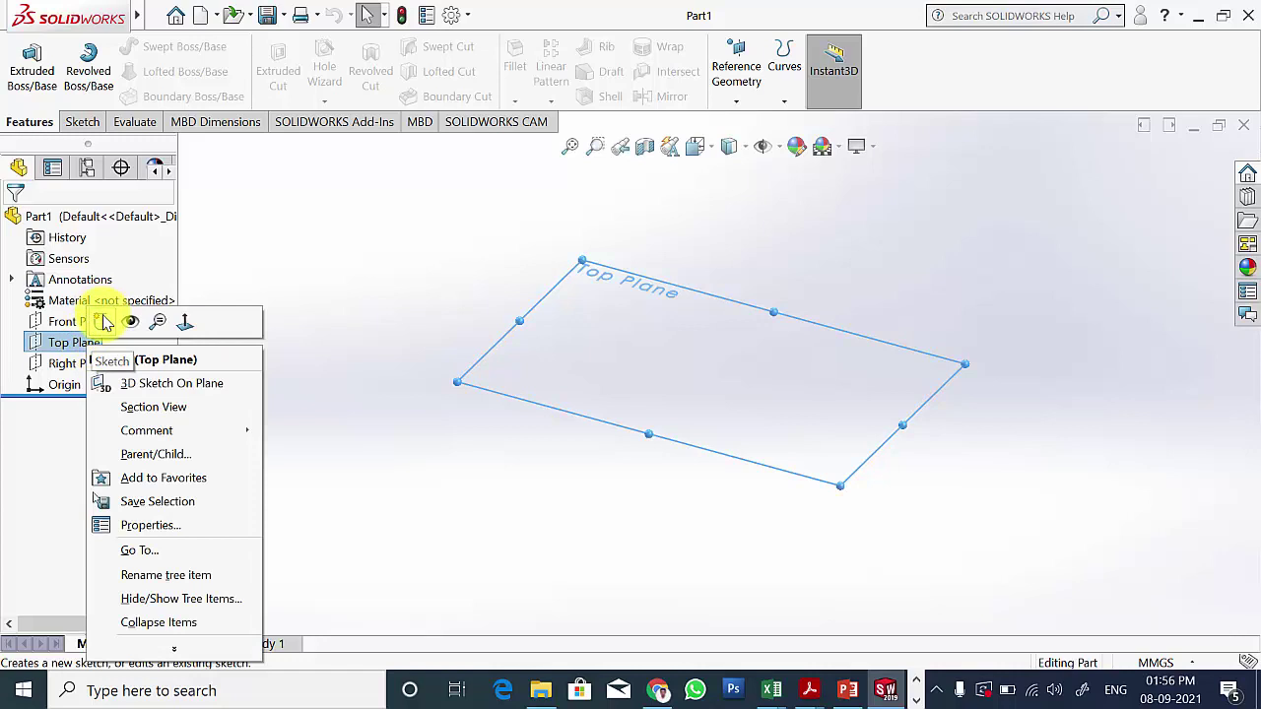
click(102, 322)
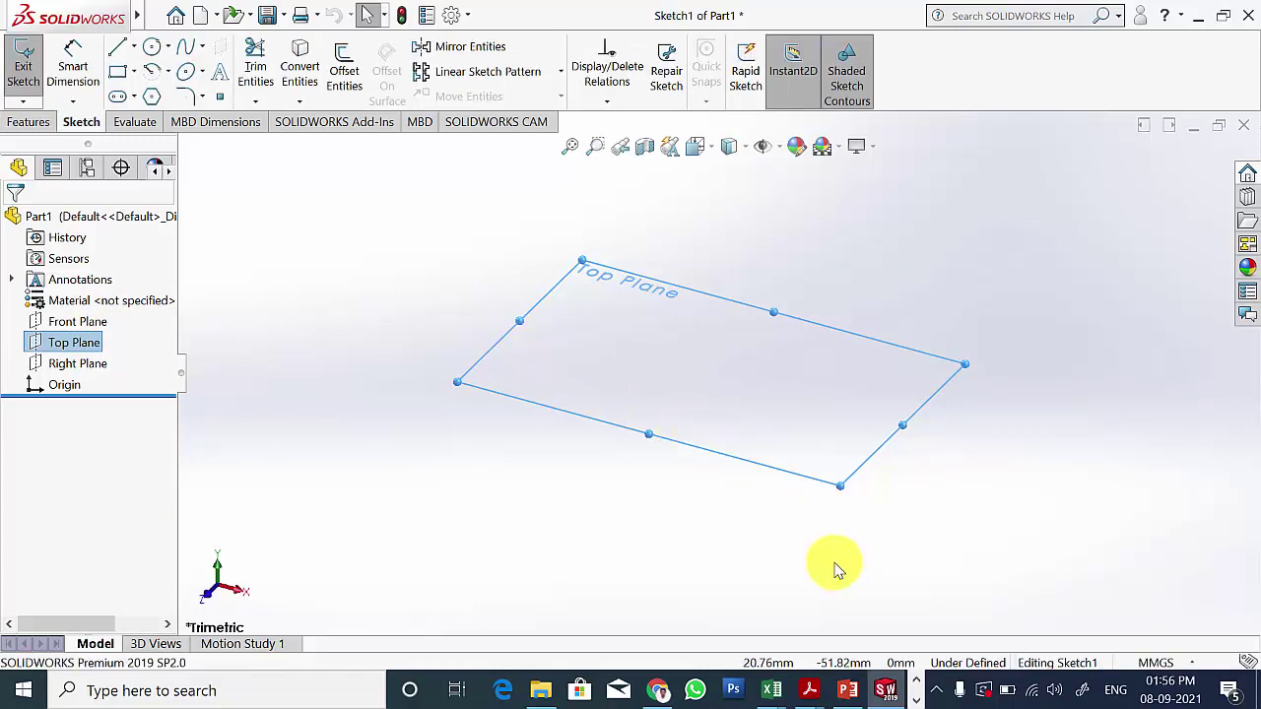
click(845, 692)
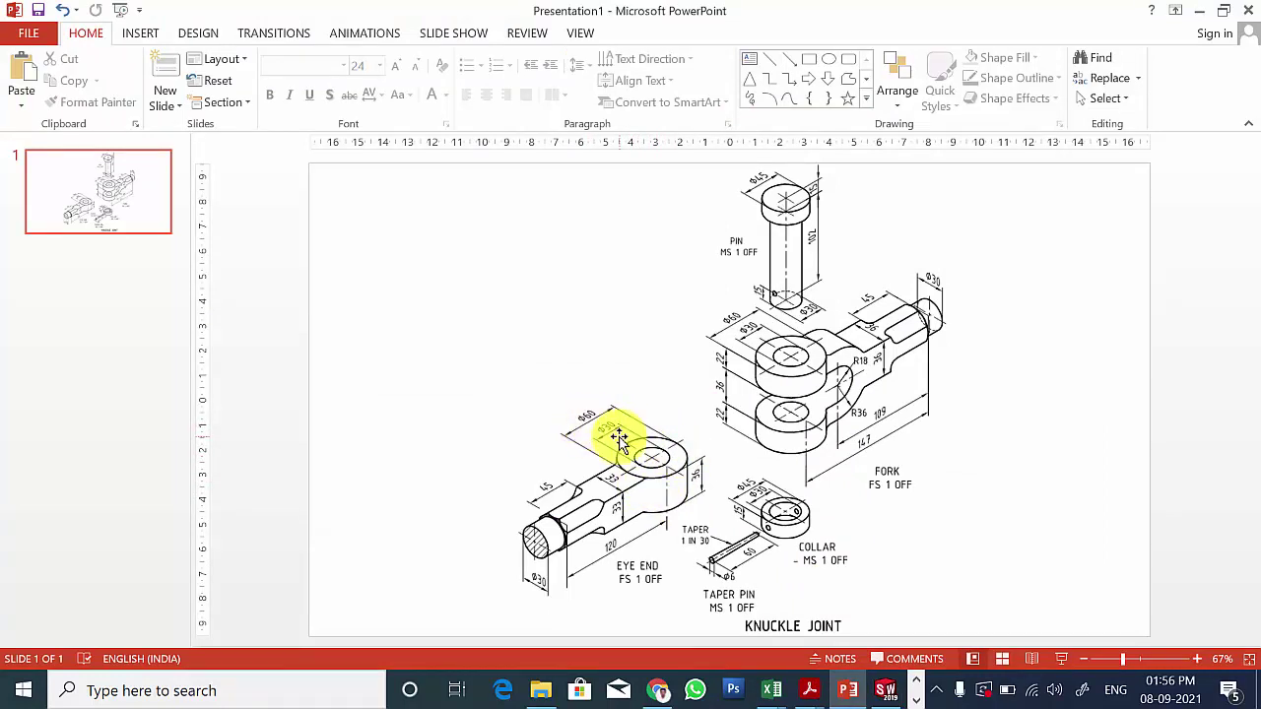
Step: Draw two concentric circles centred on the origin
click(886, 691)
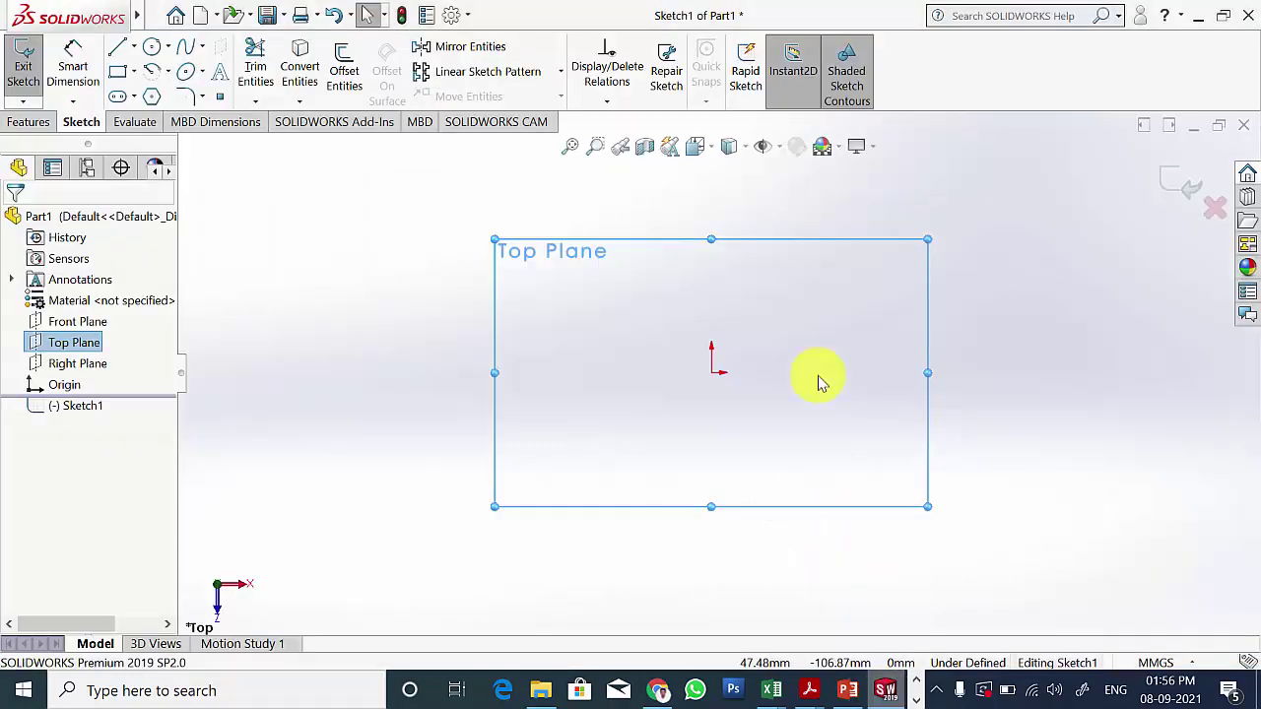
click(152, 46)
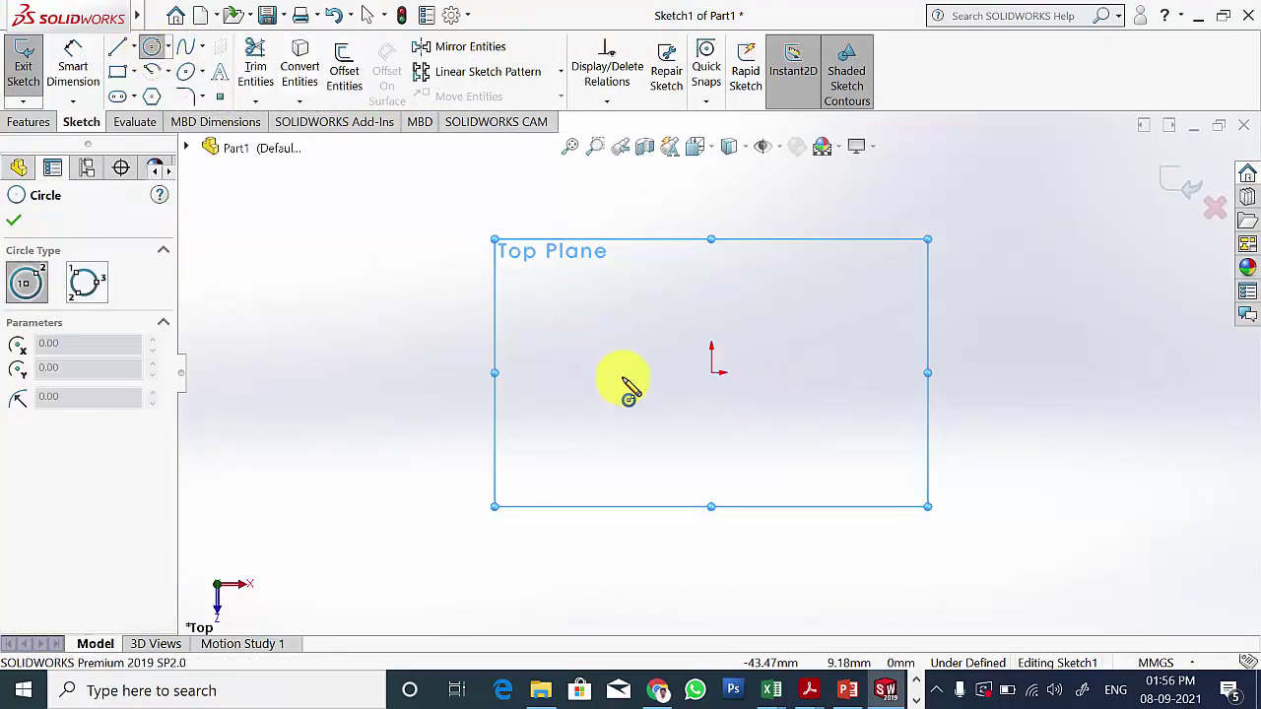
click(711, 372)
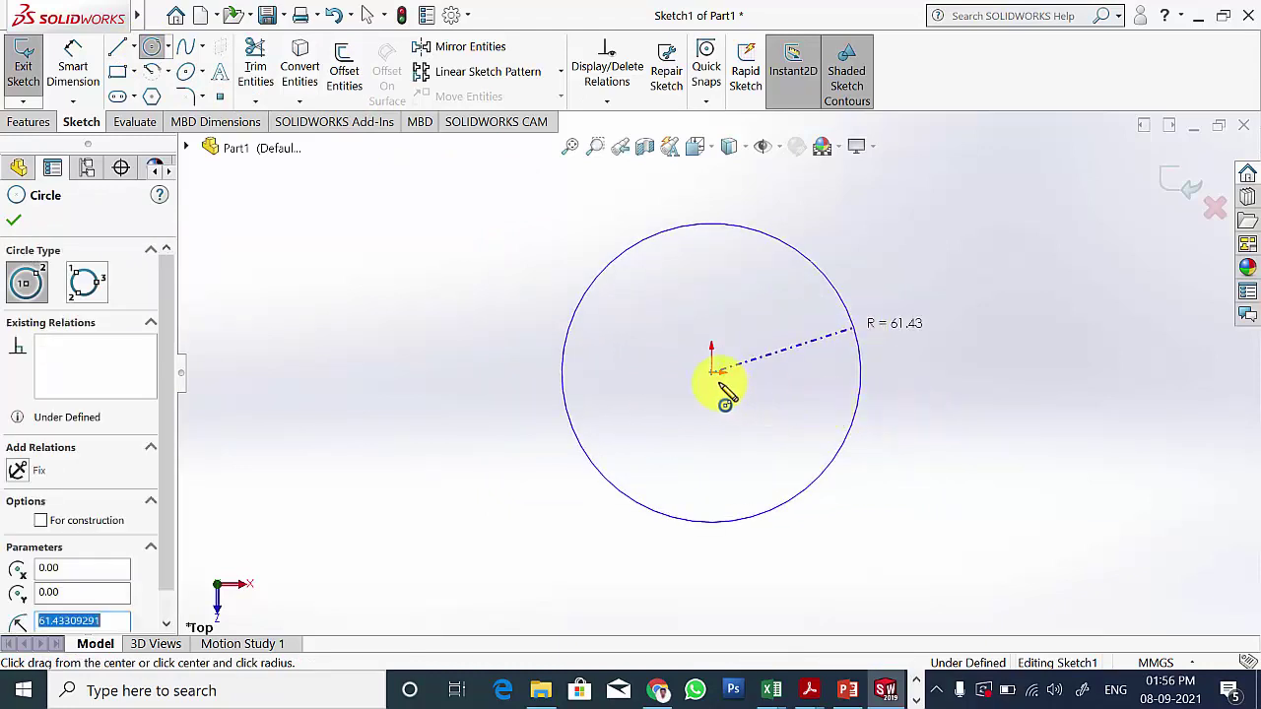
click(711, 372)
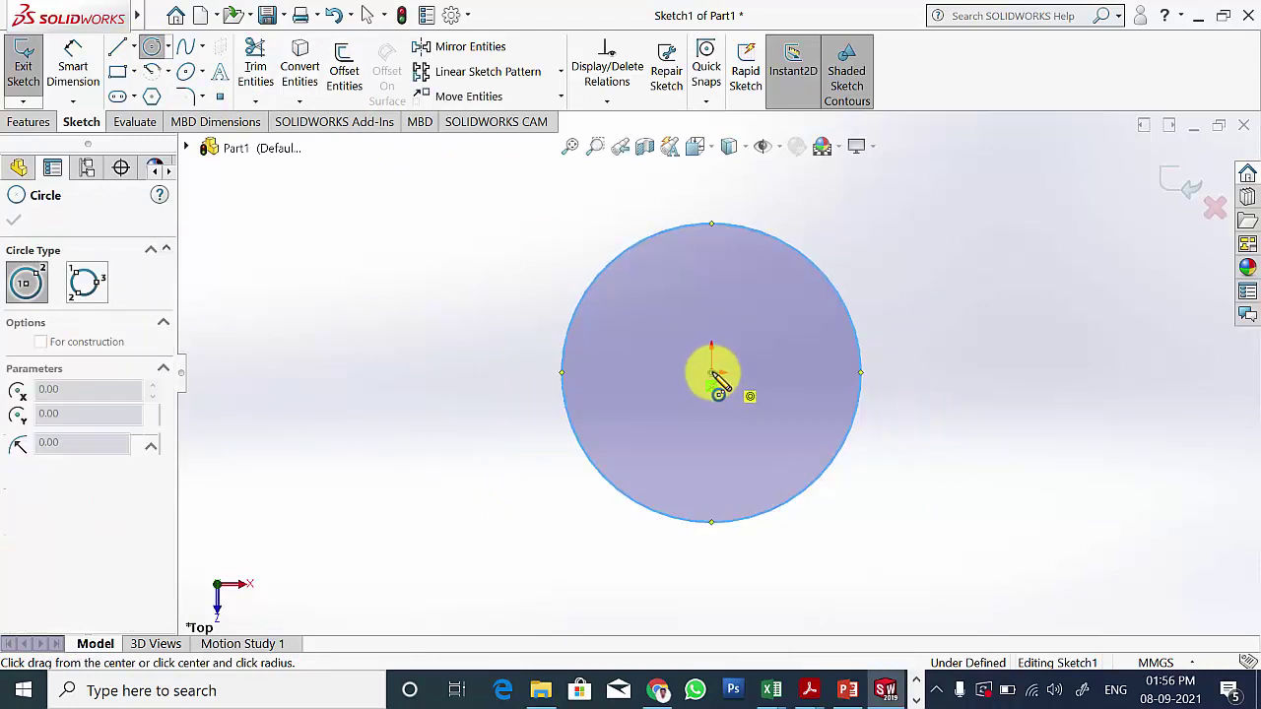
click(805, 370)
click(13, 219)
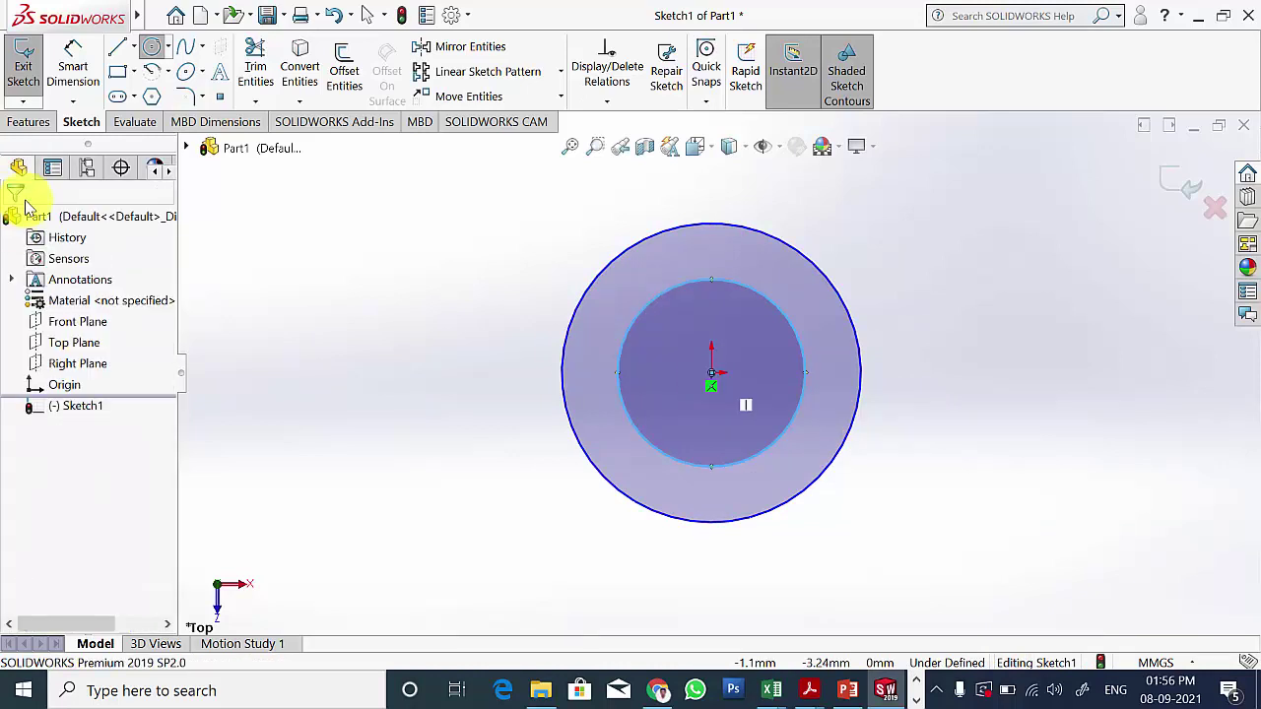
Step: Dimension the outer circle Ø60 and the inner circle Ø30
click(74, 71)
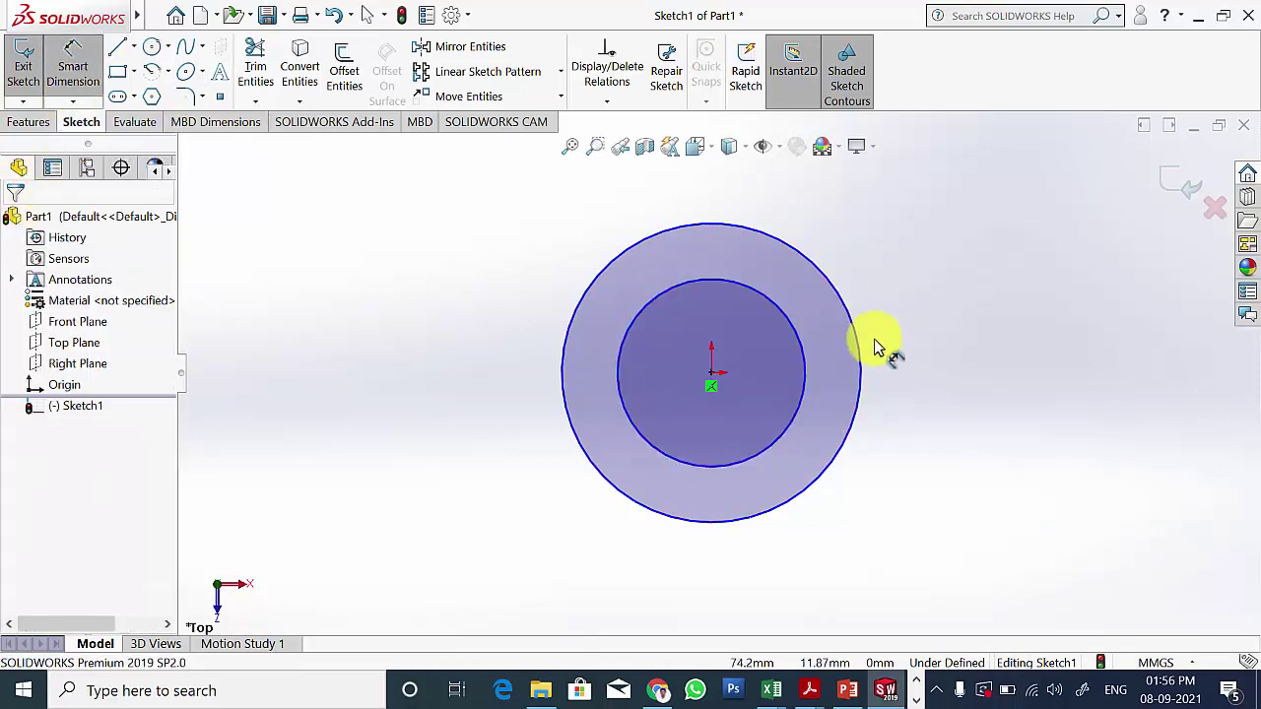
click(859, 344)
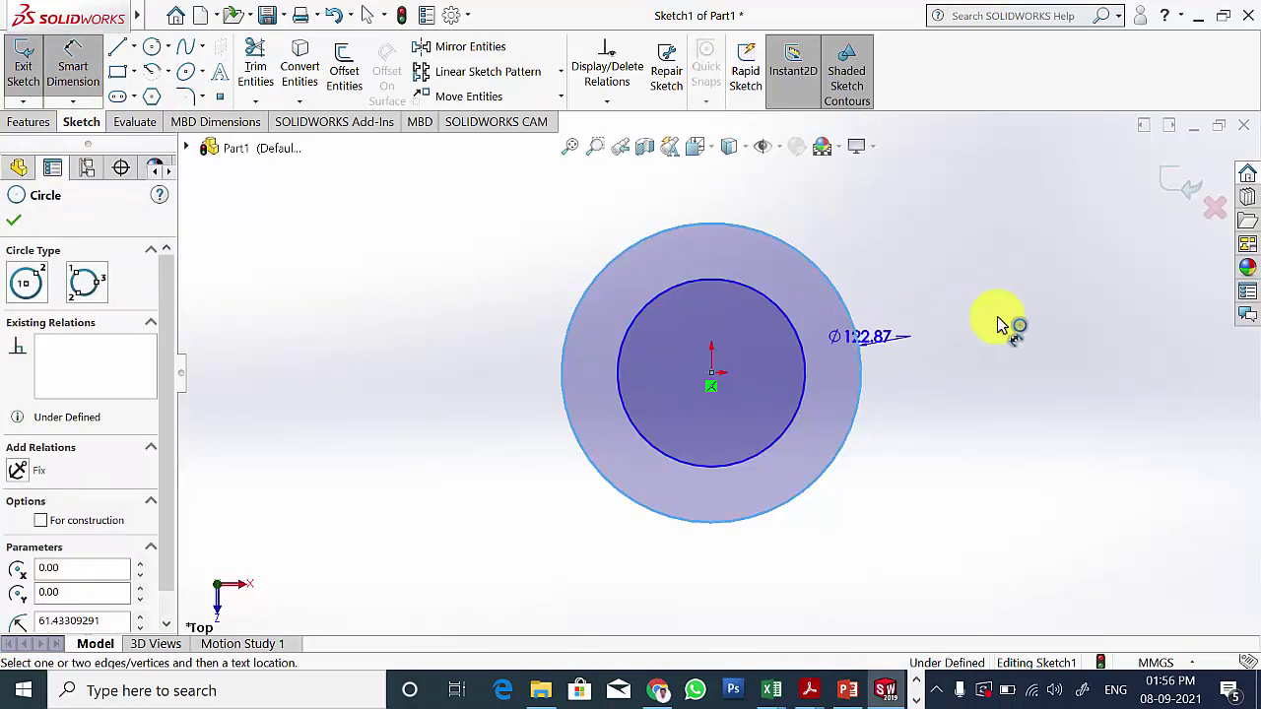
click(998, 318)
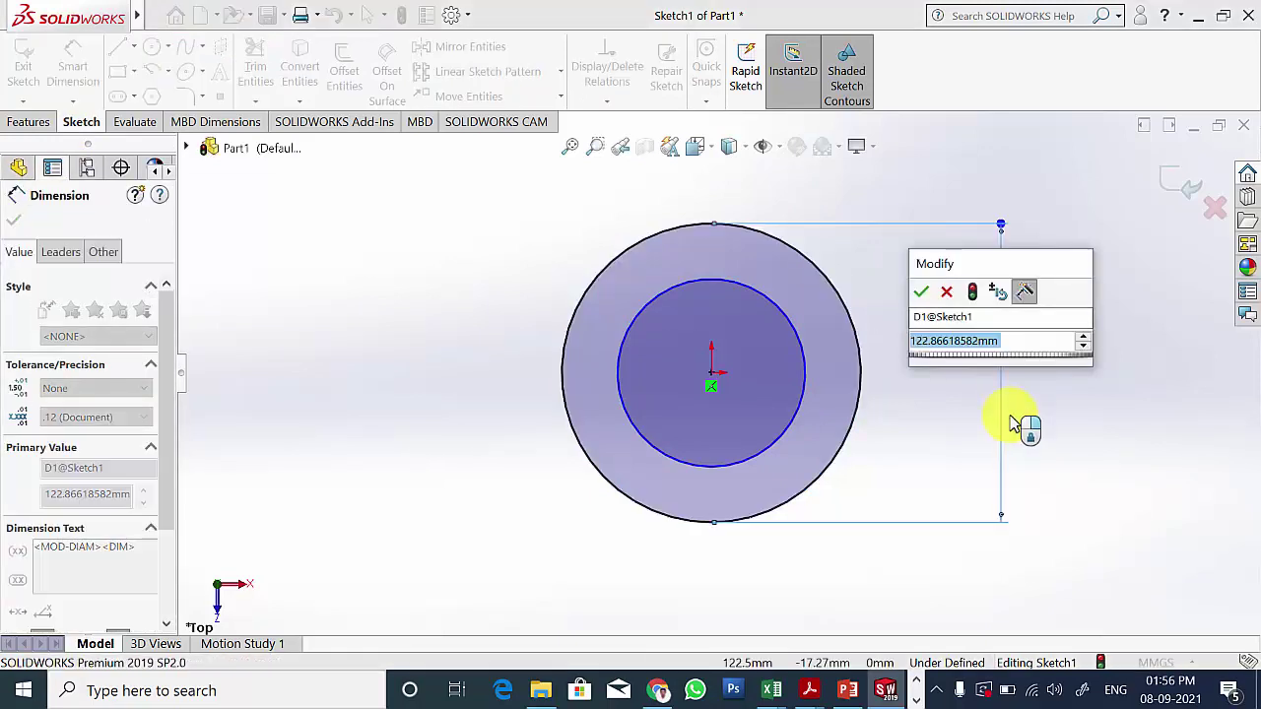
text(60)
key(Return)
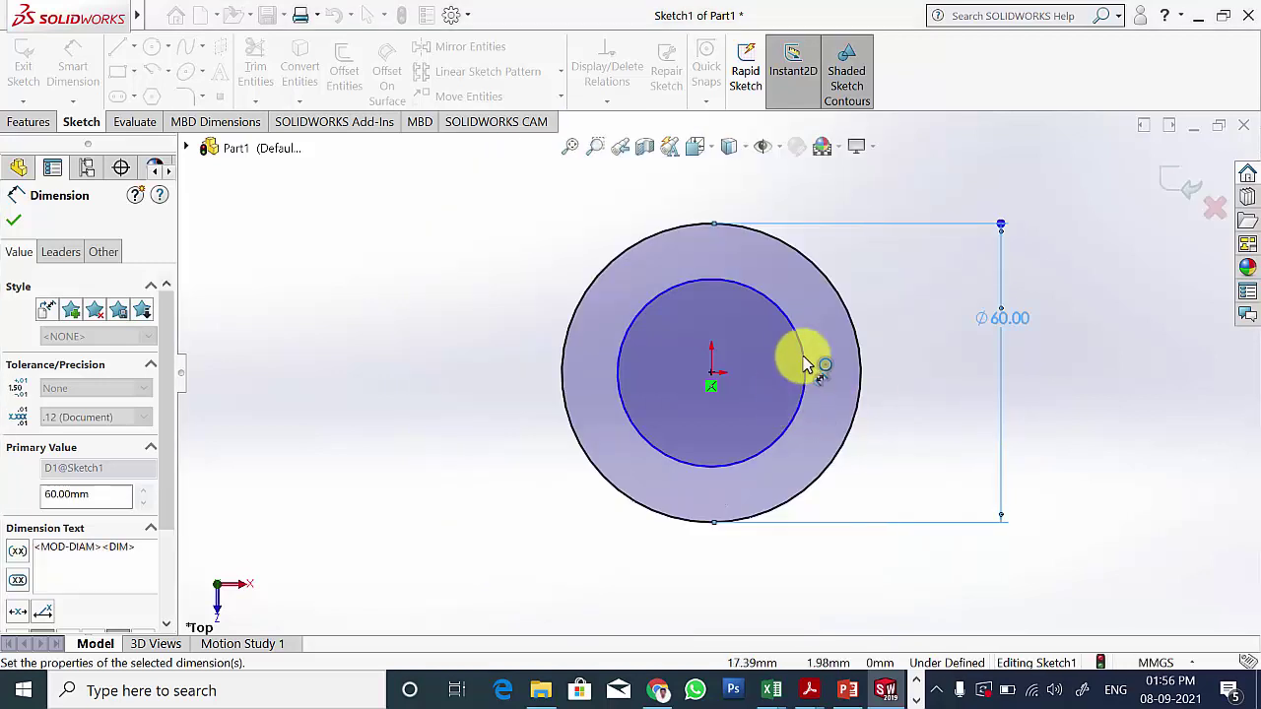
click(806, 364)
click(936, 360)
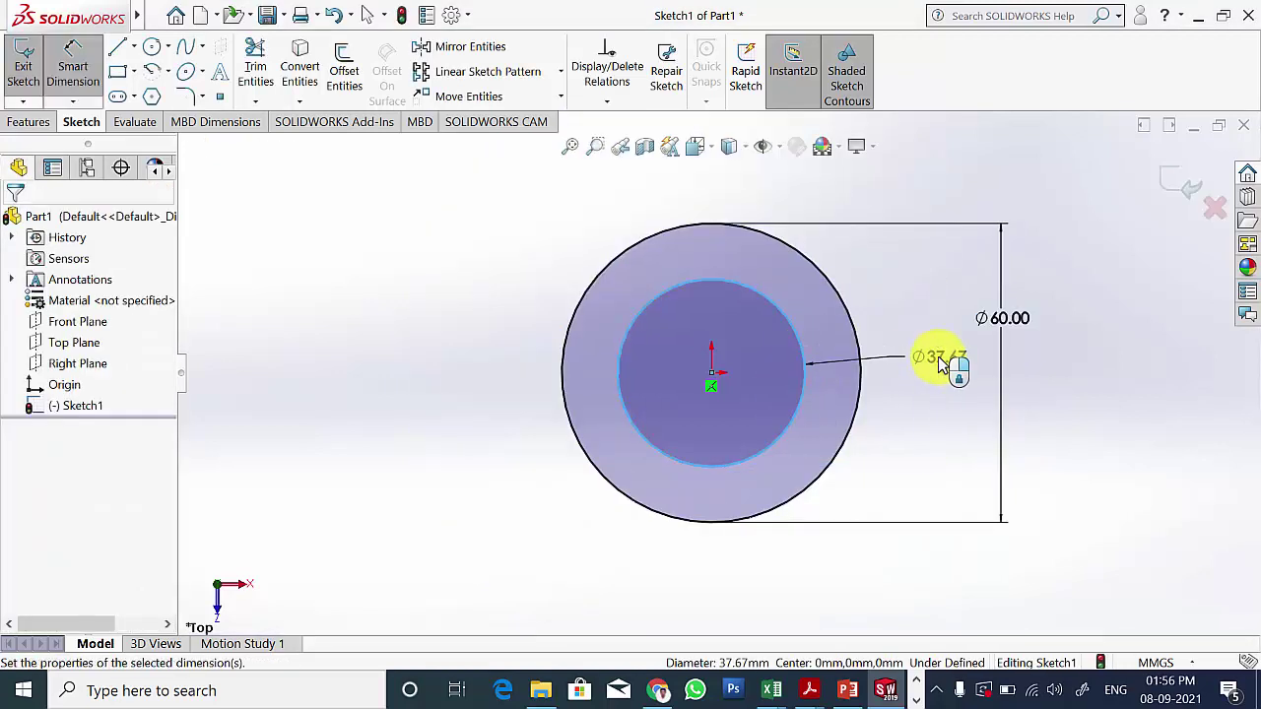
text(30)
key(Return)
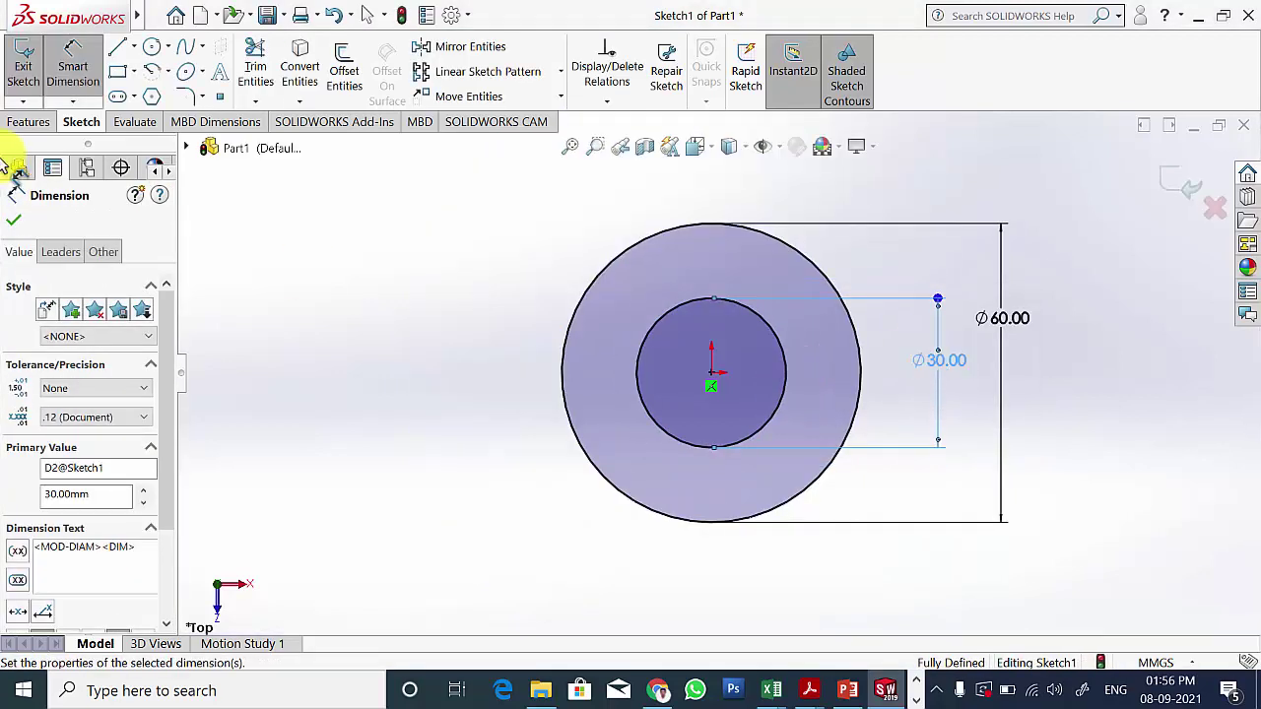
click(13, 219)
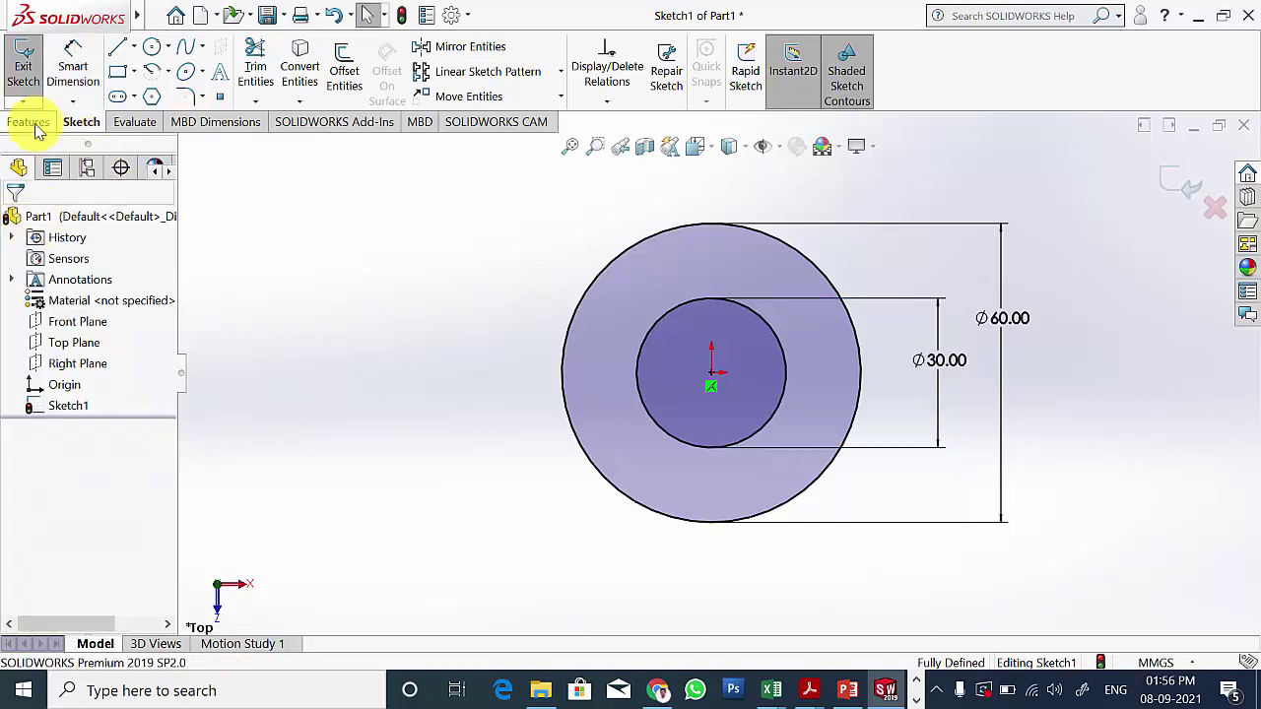
click(33, 125)
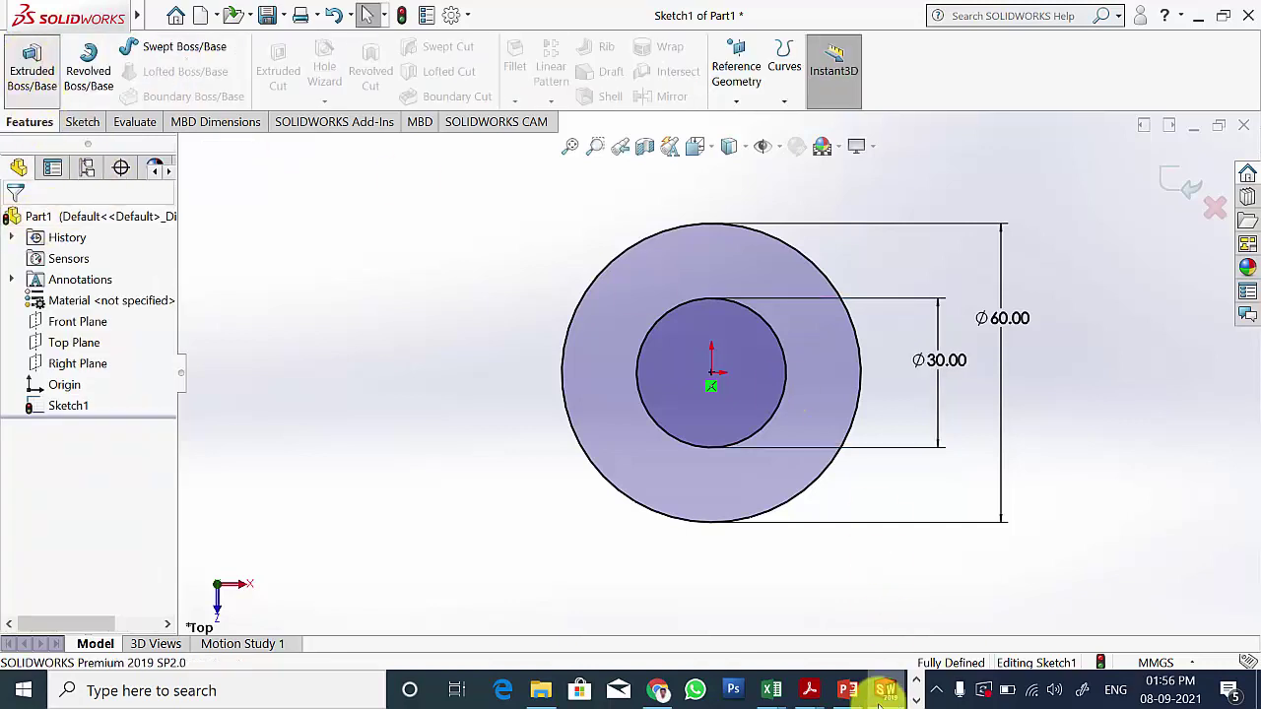
Step: Extrude the ring sketch 36 mm Blind into a hollow cylinder, then show the drawing again
click(847, 691)
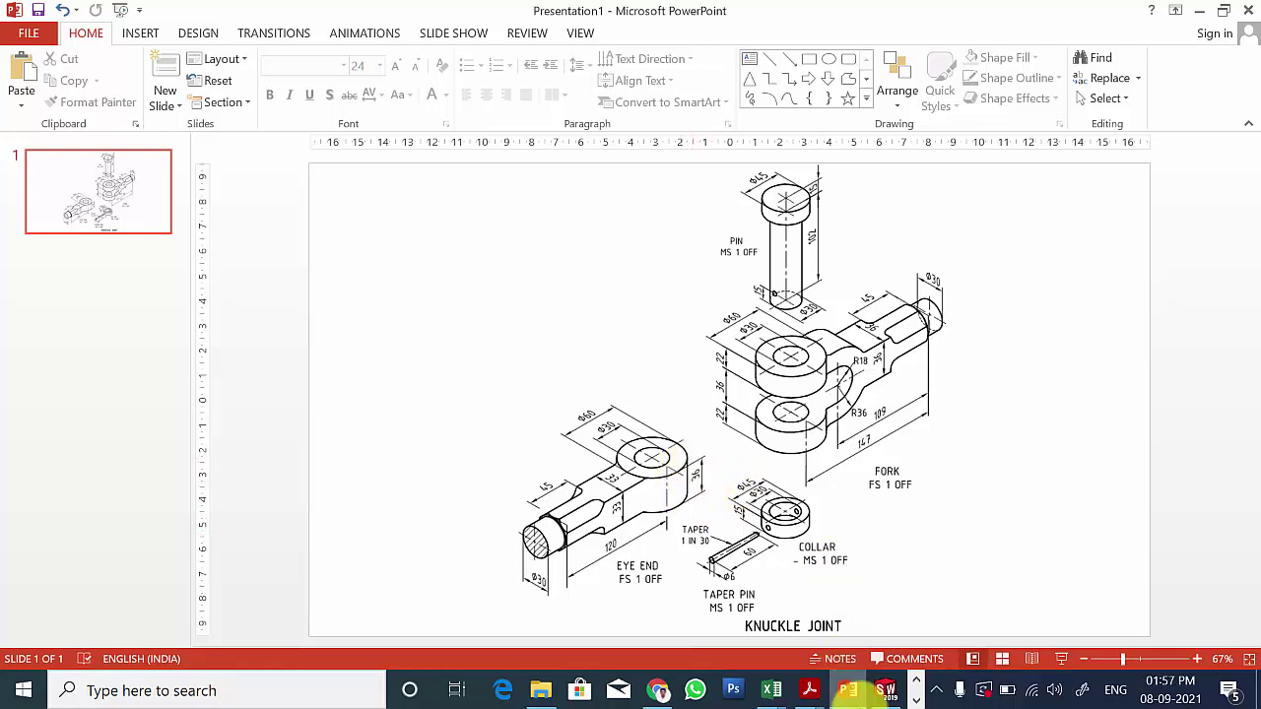
click(886, 690)
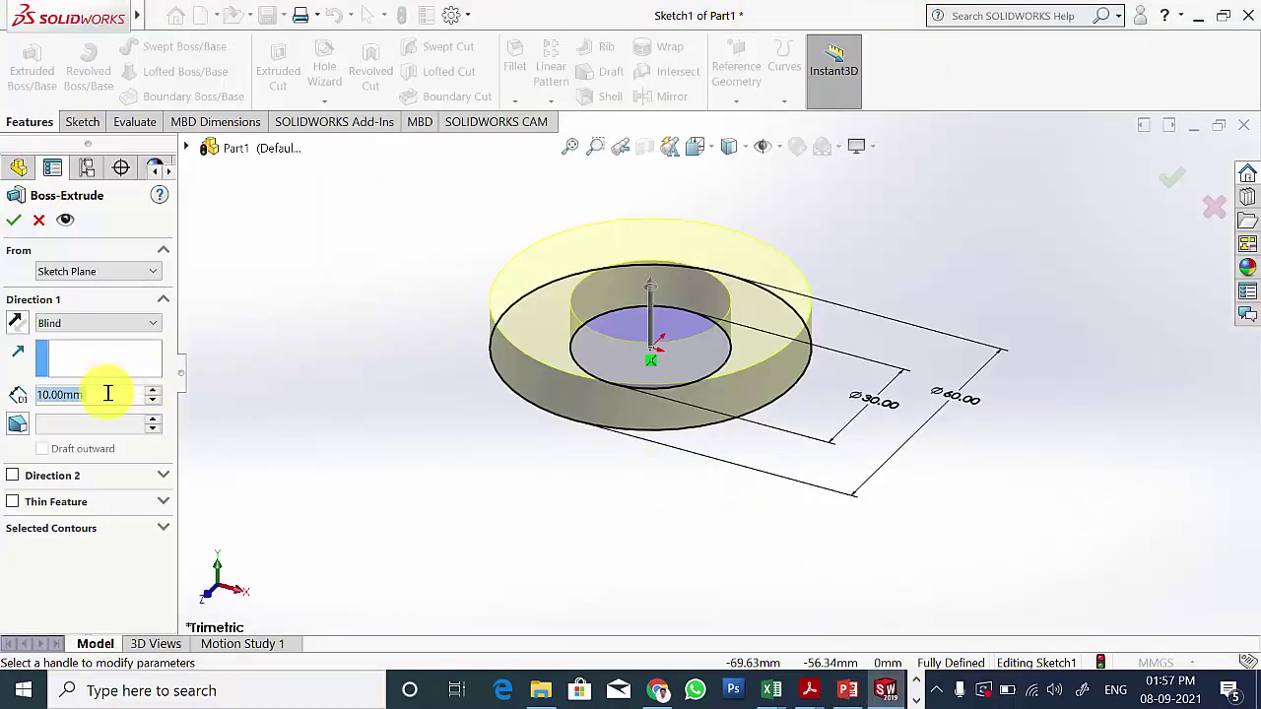
drag(108, 393, 41, 390)
text(36)
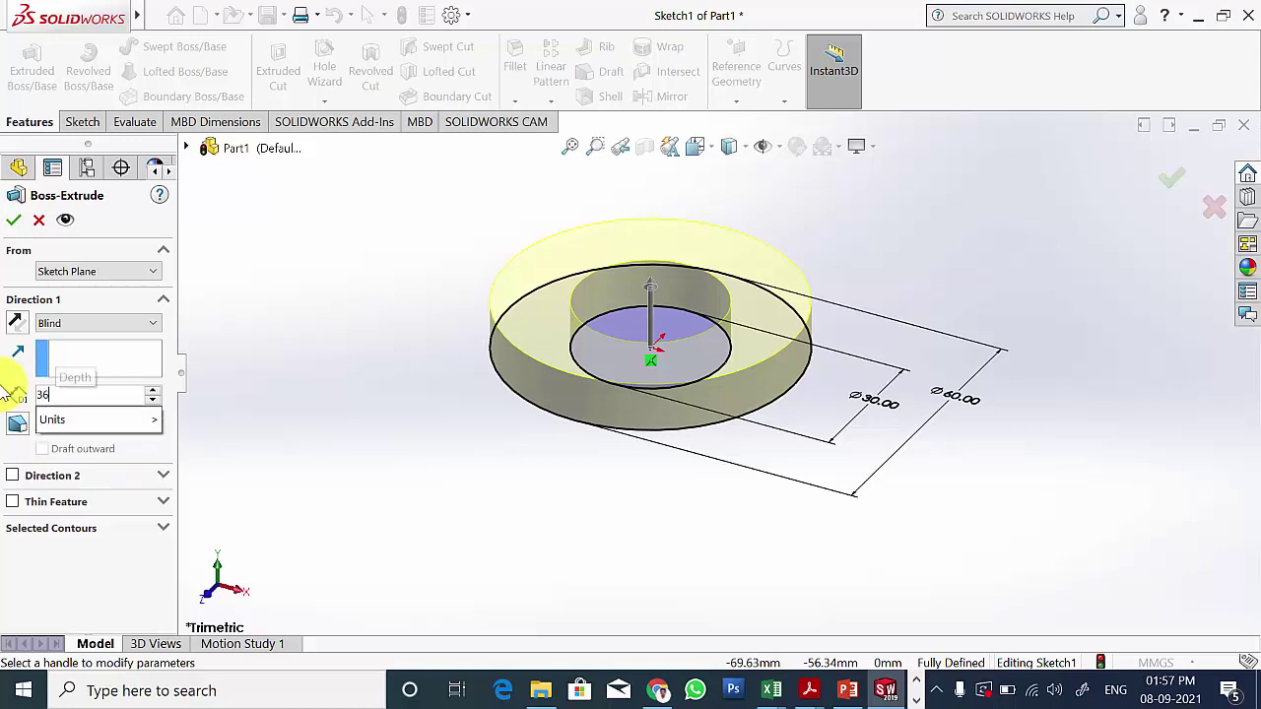
key(Return)
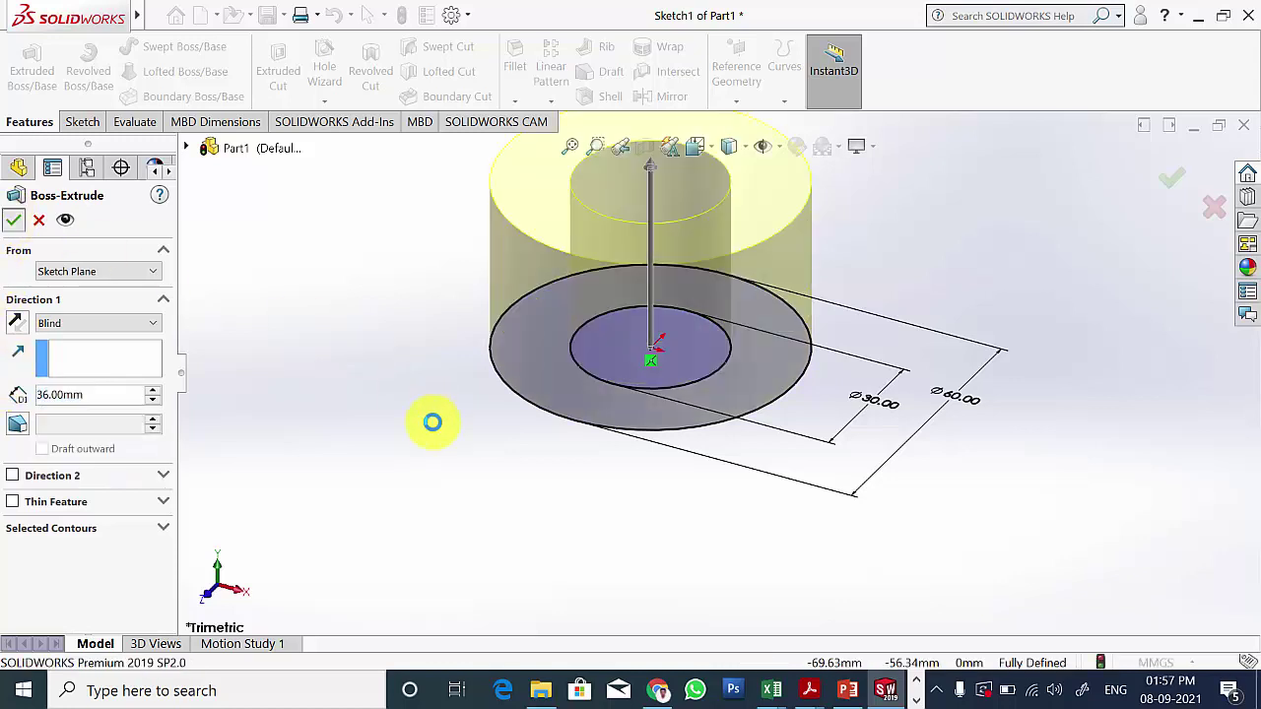
scroll(759, 531, up, 4)
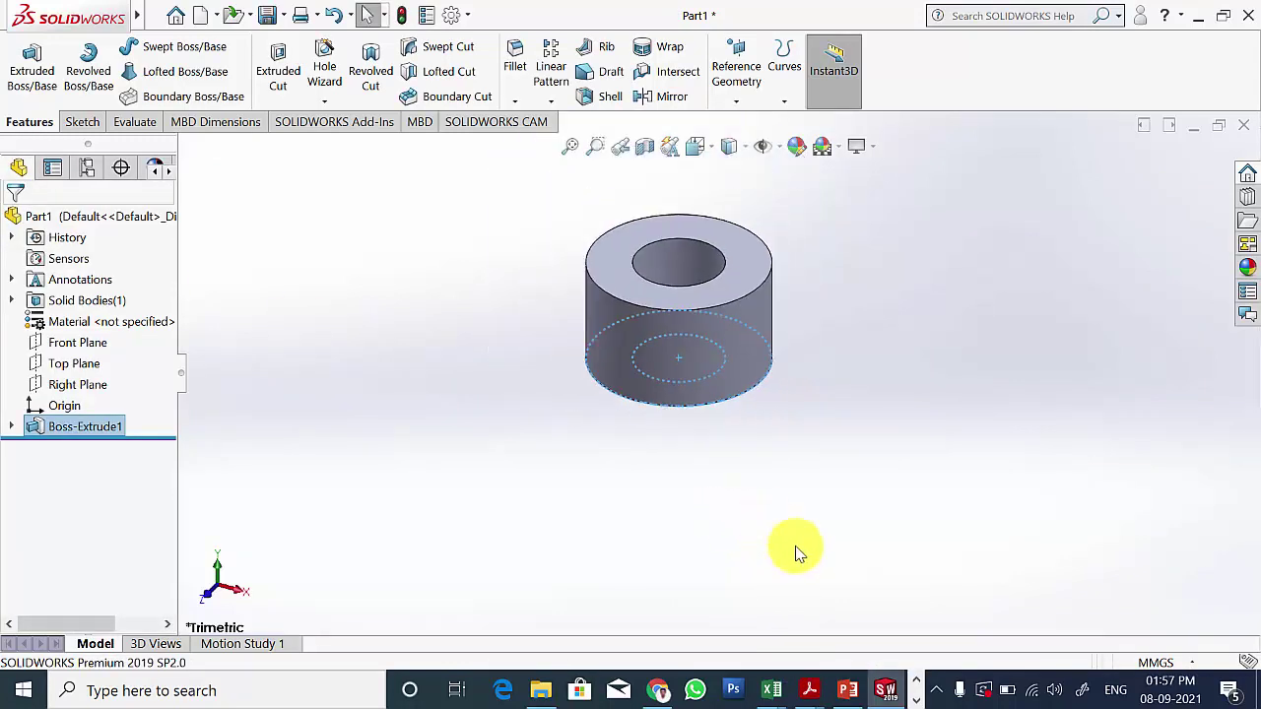
click(849, 691)
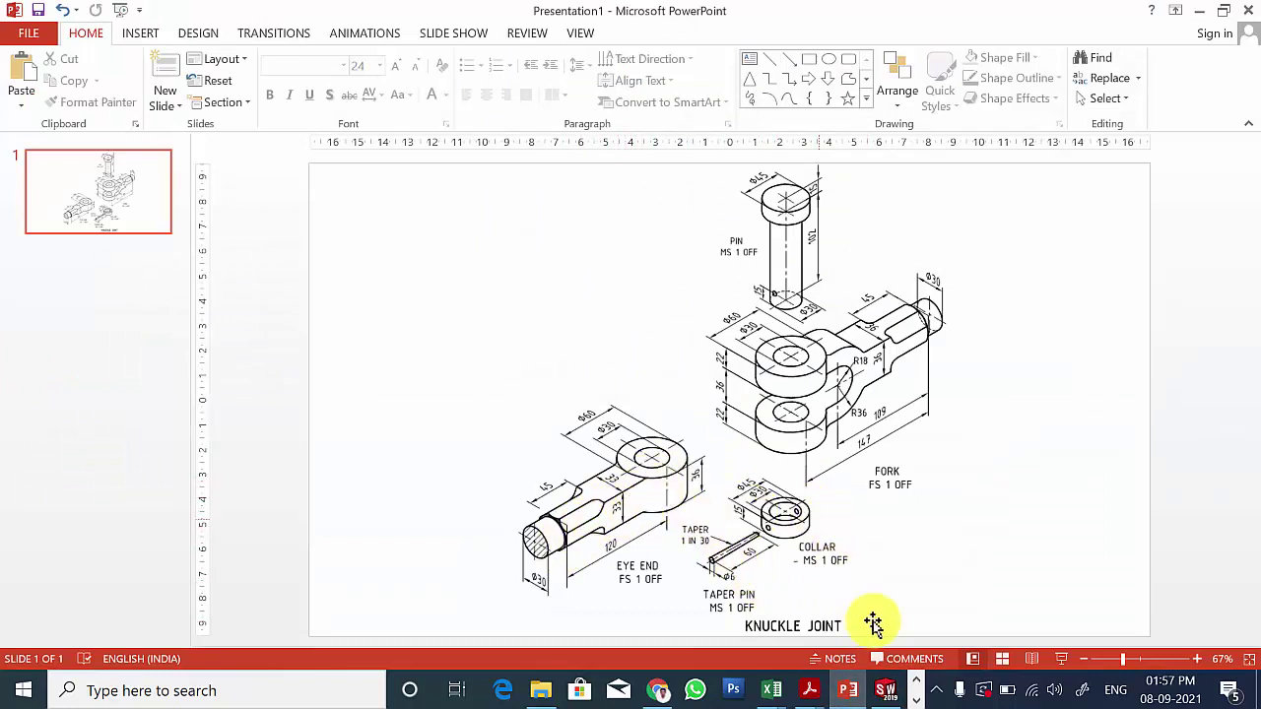
Step: Create Plane1 as a mid plane between the cylinder's top and bottom ring faces
click(886, 689)
click(947, 353)
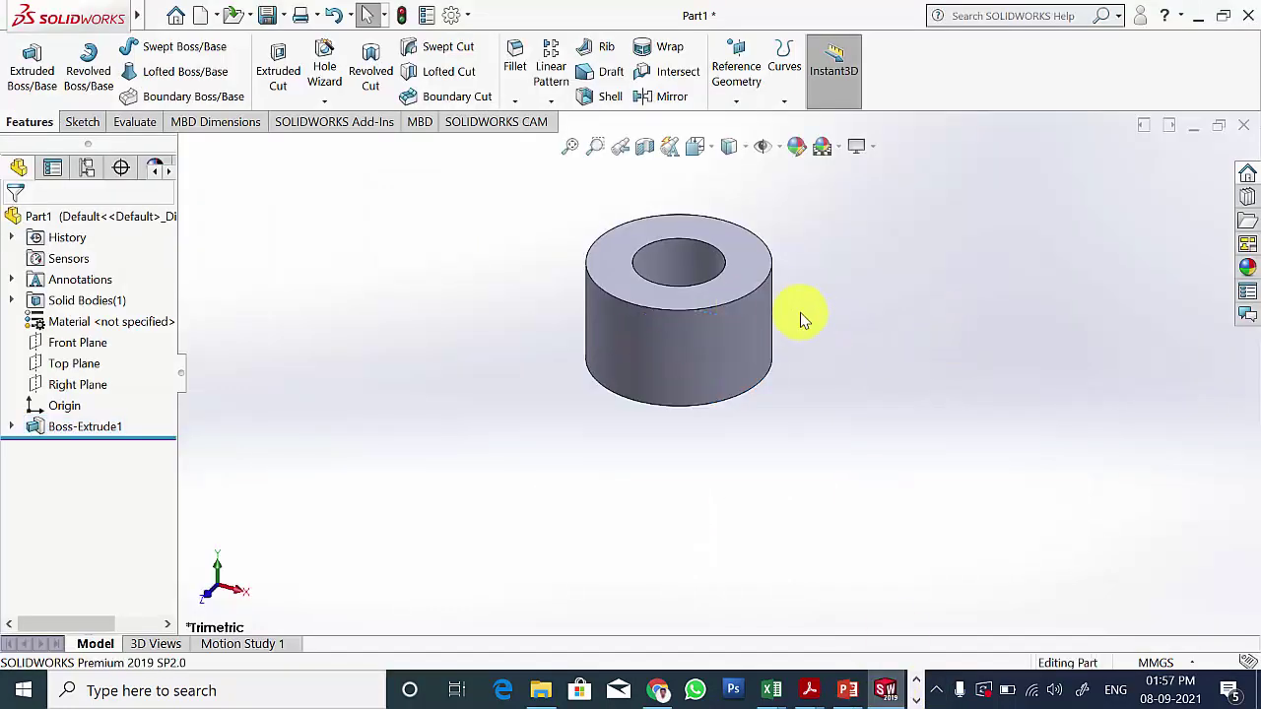
click(738, 84)
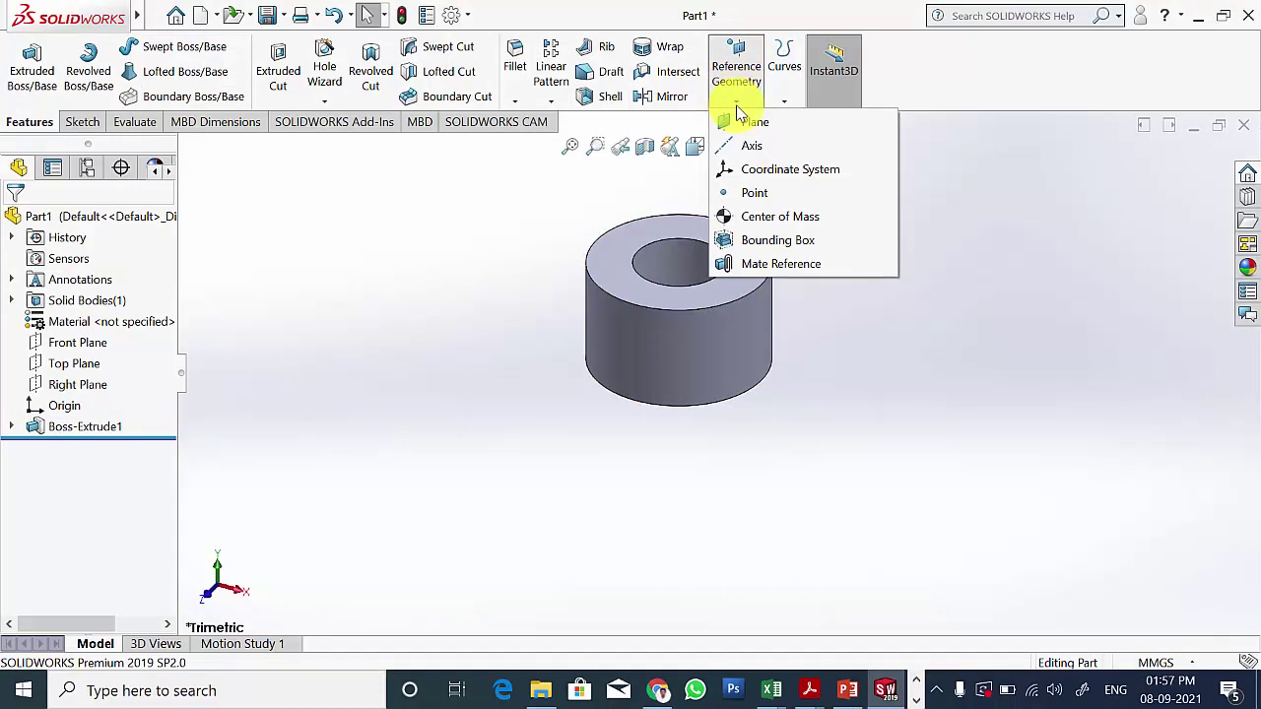
click(750, 122)
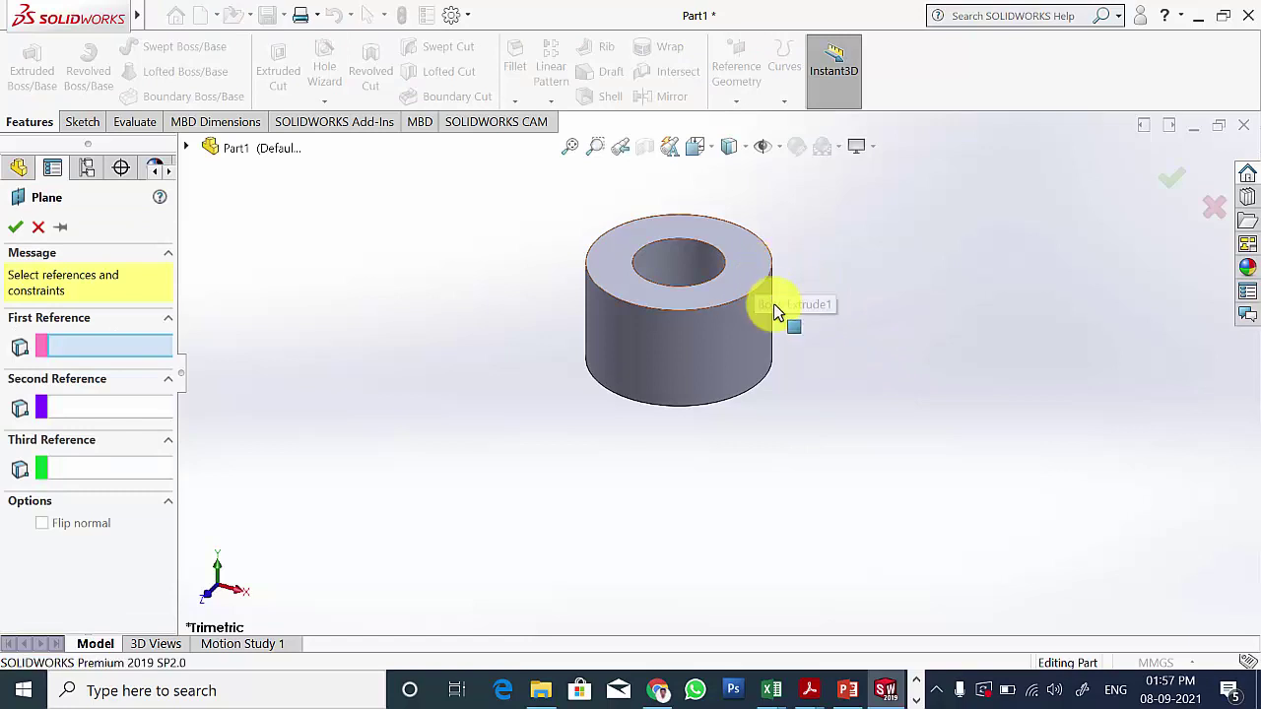
click(757, 275)
middle_drag(825, 427, 688, 264)
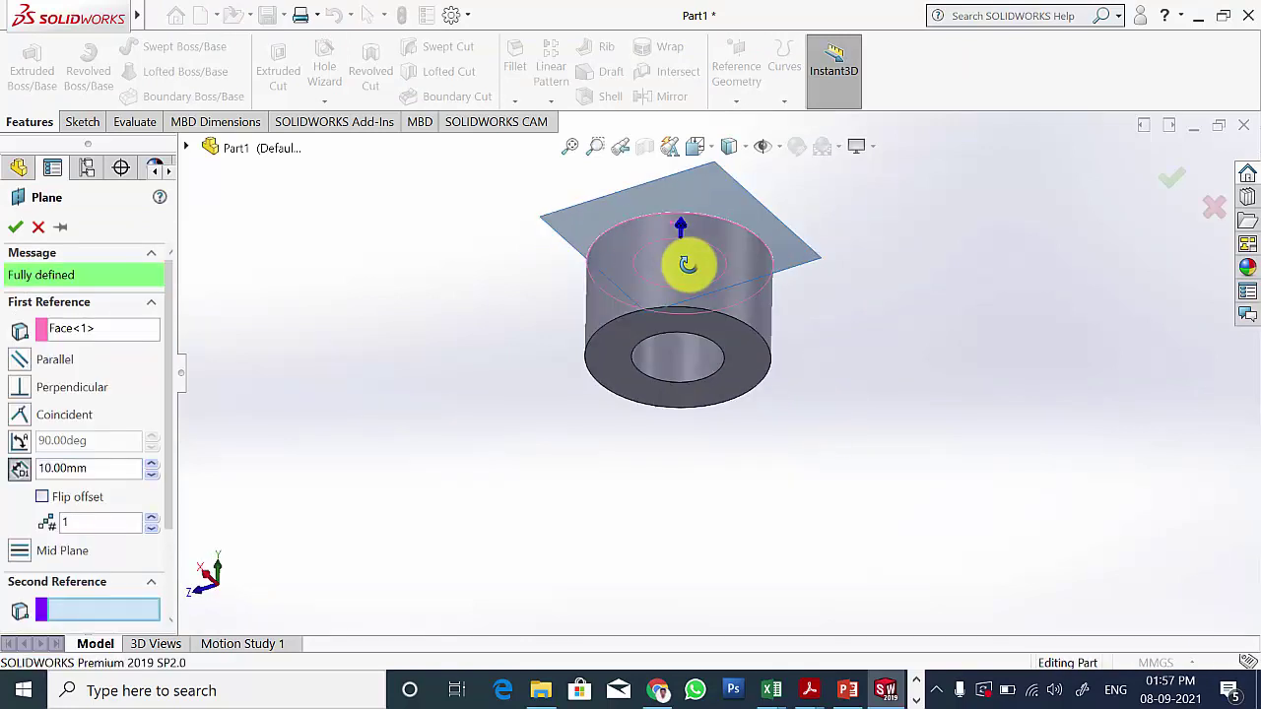
click(750, 352)
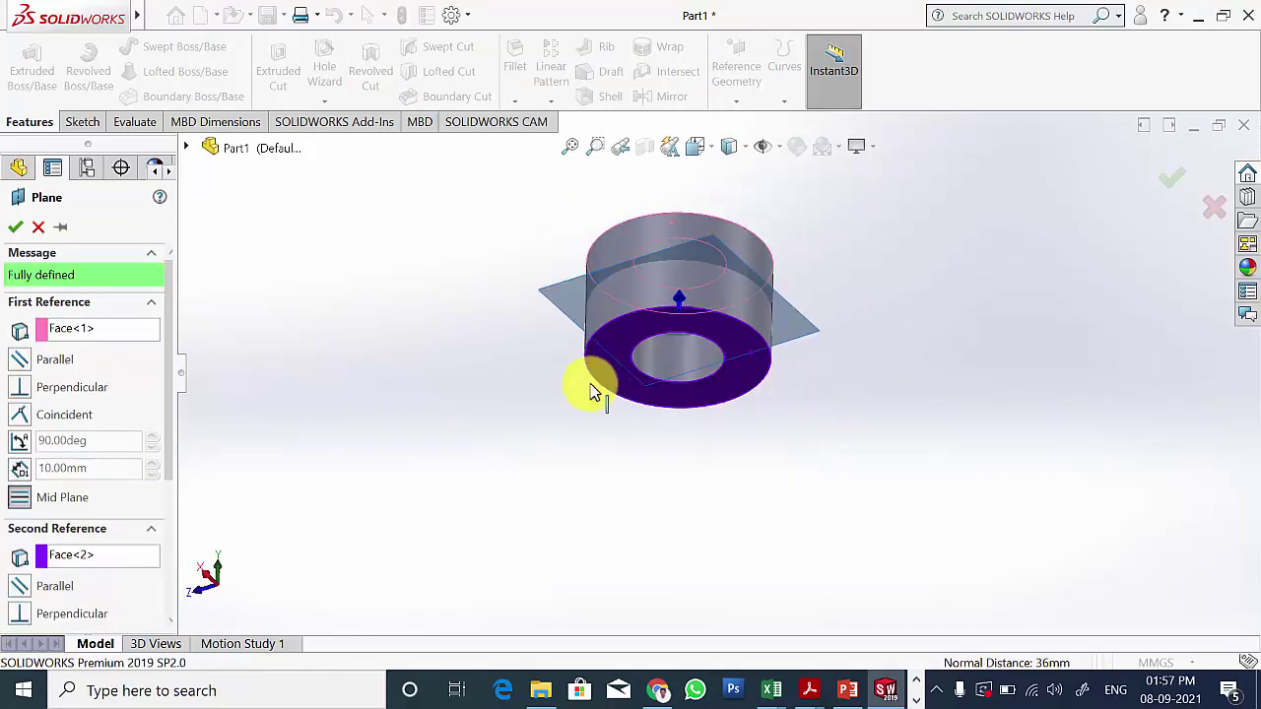
click(16, 226)
middle_drag(331, 250, 554, 555)
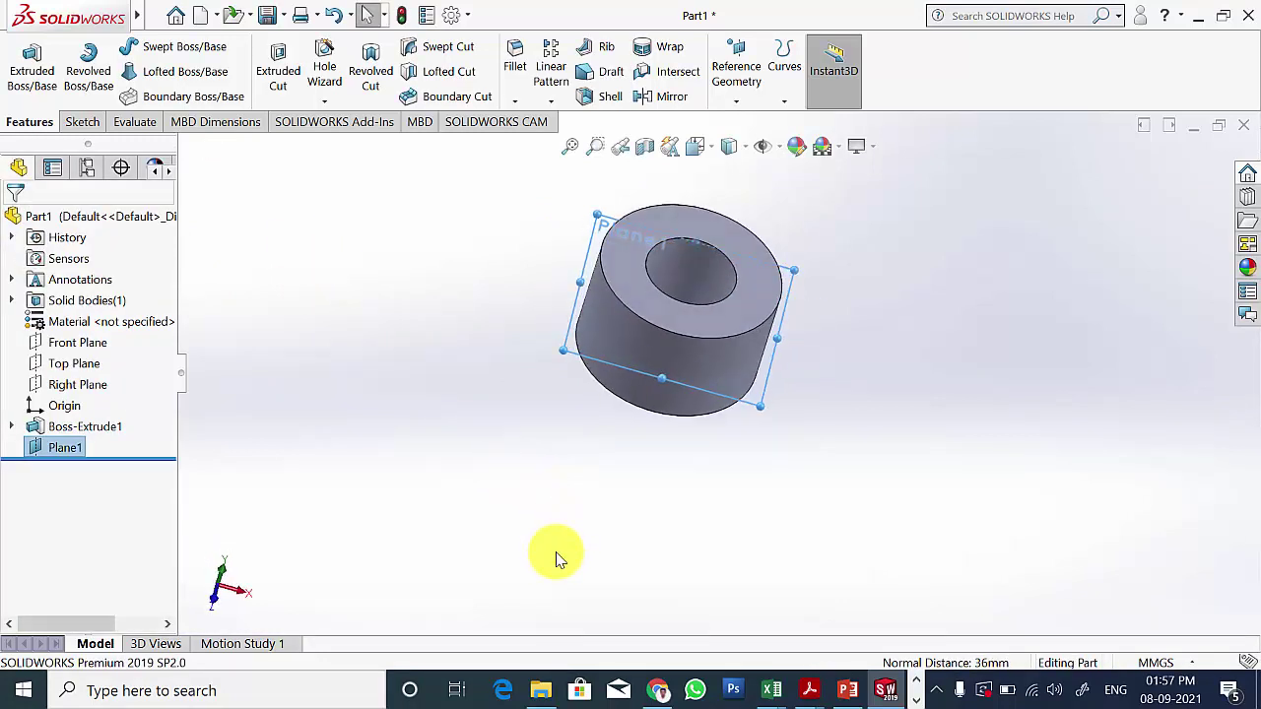
Step: Start a sketch on Plane1 and view it Normal To
right_click(68, 451)
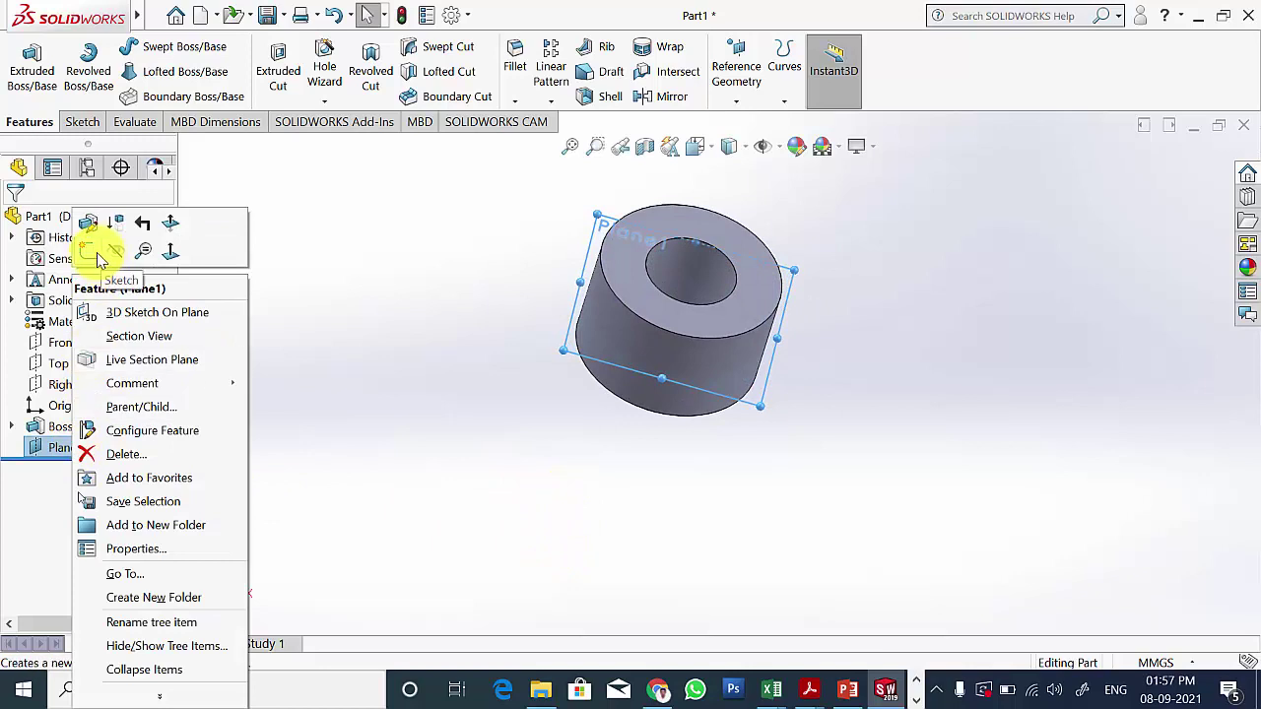
click(96, 256)
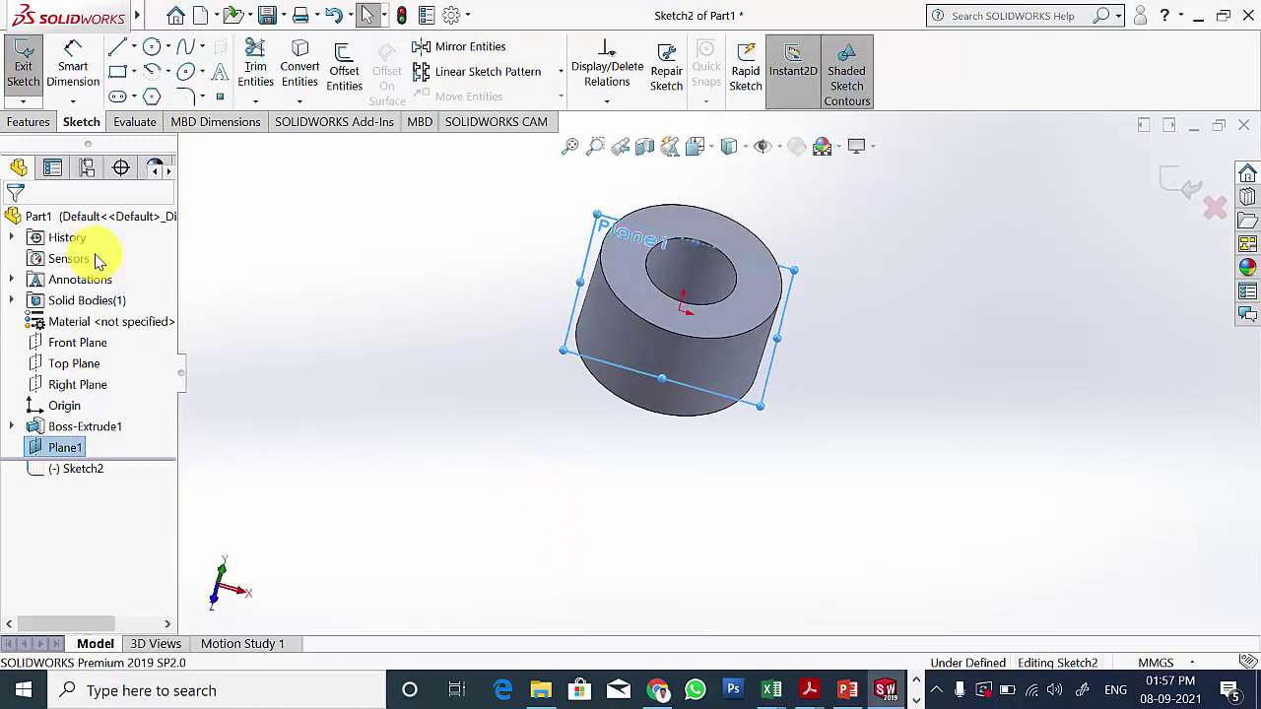
click(701, 156)
click(783, 259)
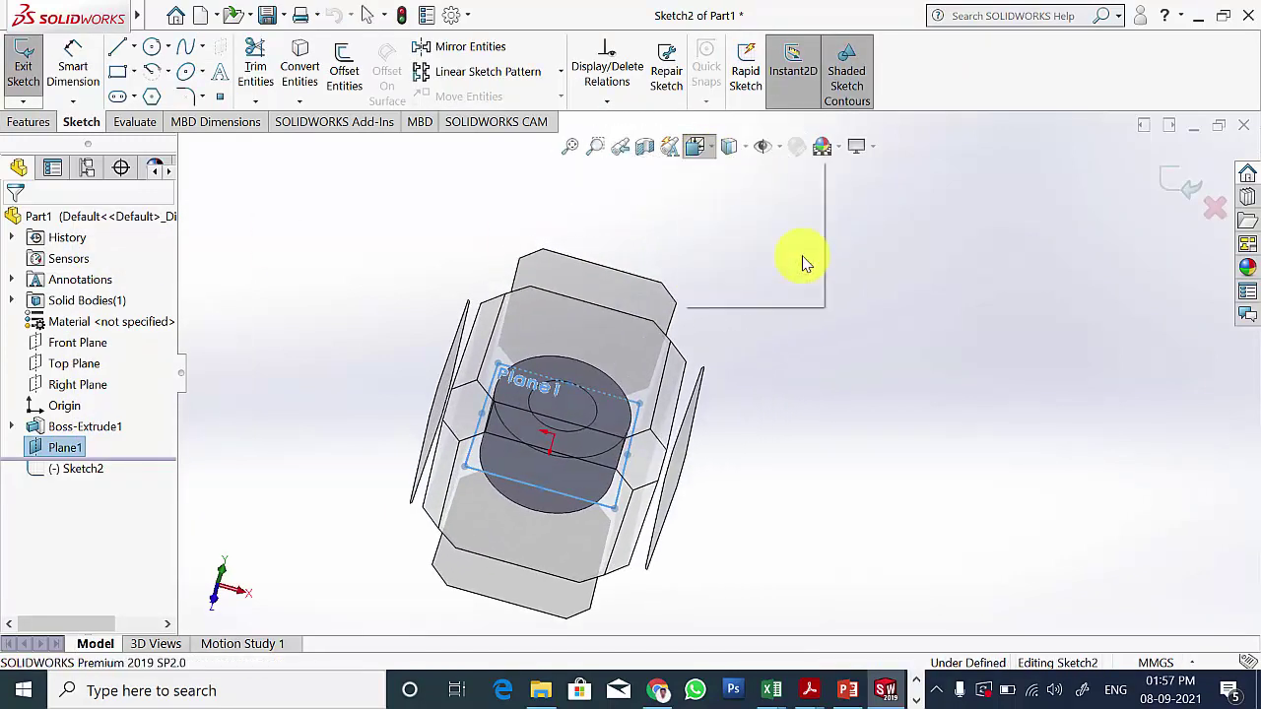
click(1021, 428)
key(z)
key(z)
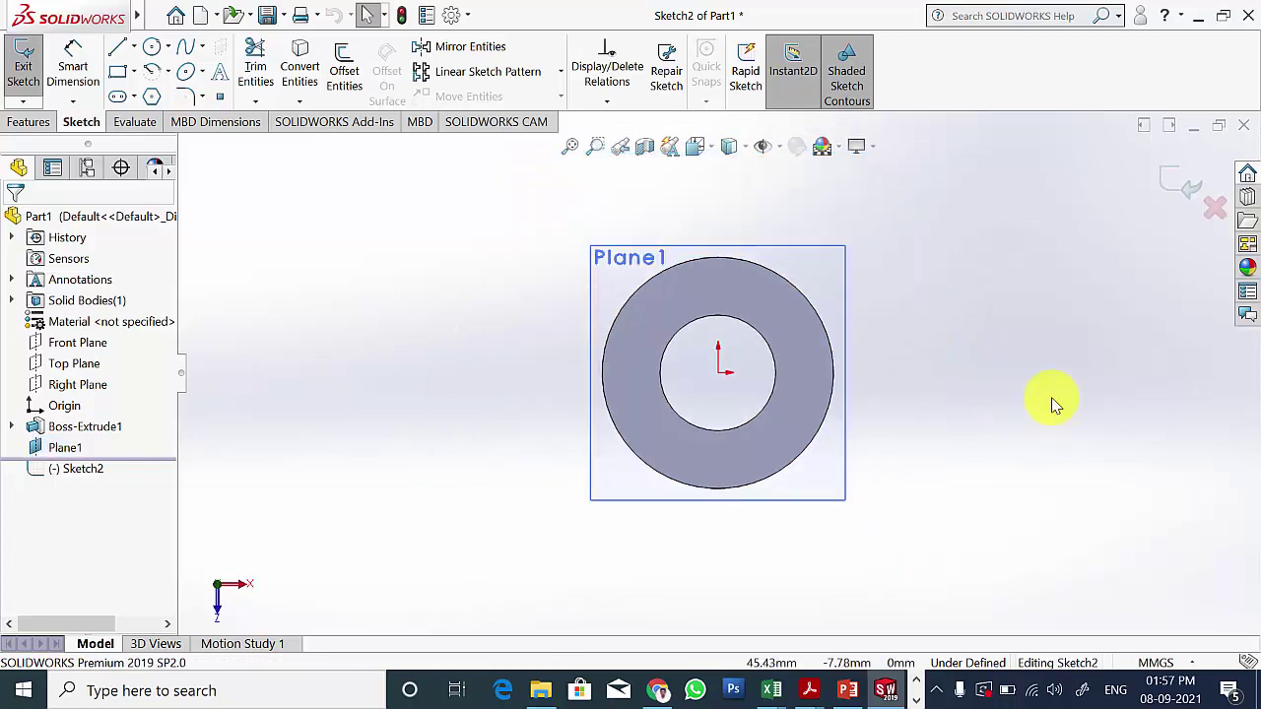
scroll(1118, 340, down, 2)
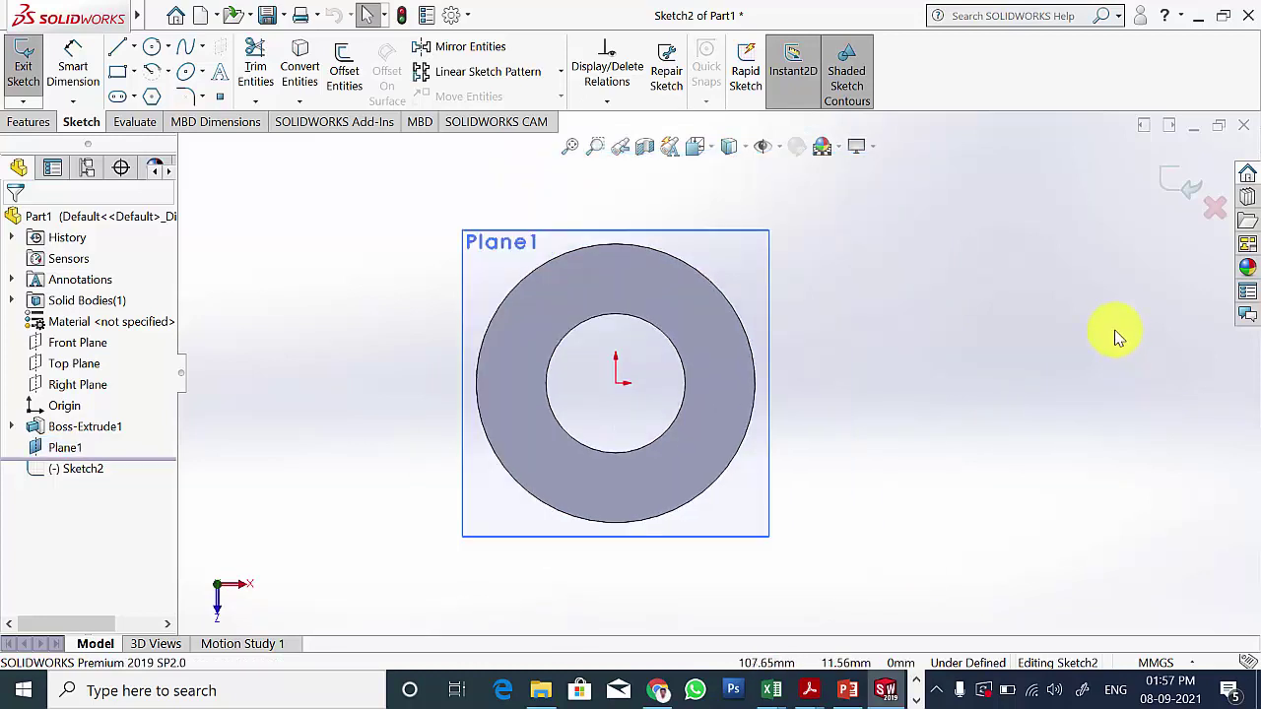
Step: Draw a corner rectangle from the ring's outer edge extending to the right
click(119, 71)
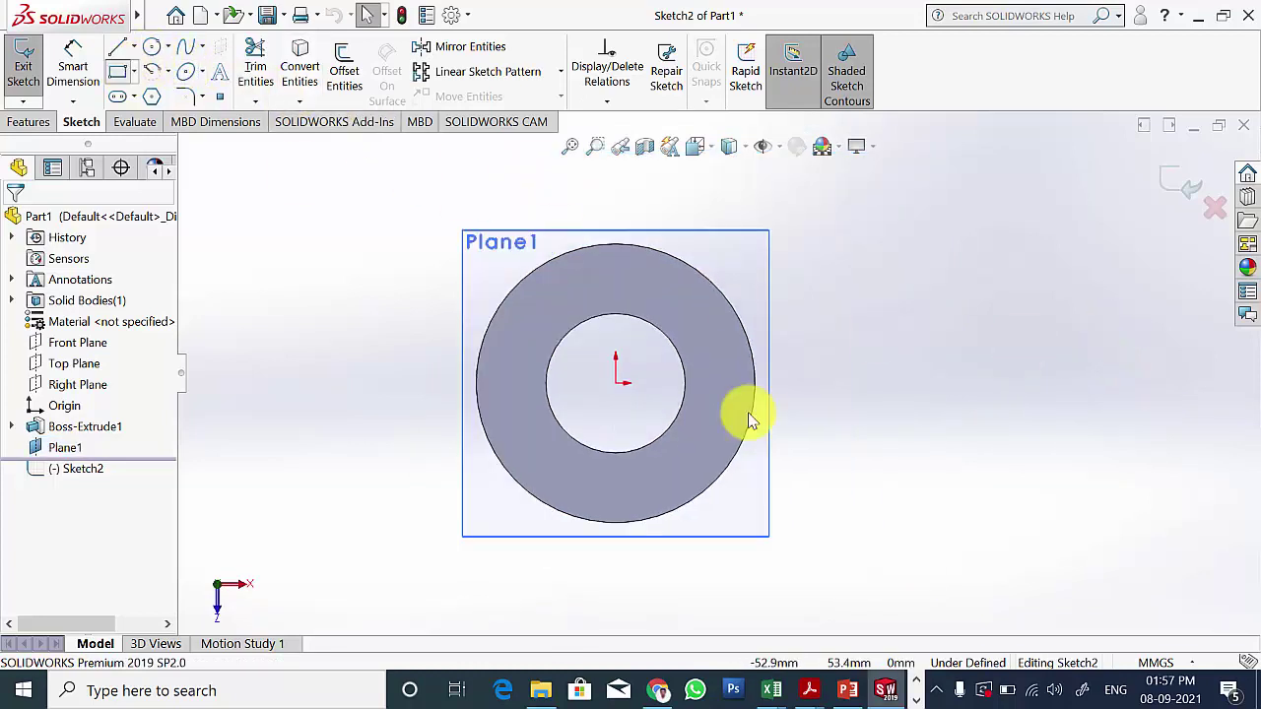
click(728, 302)
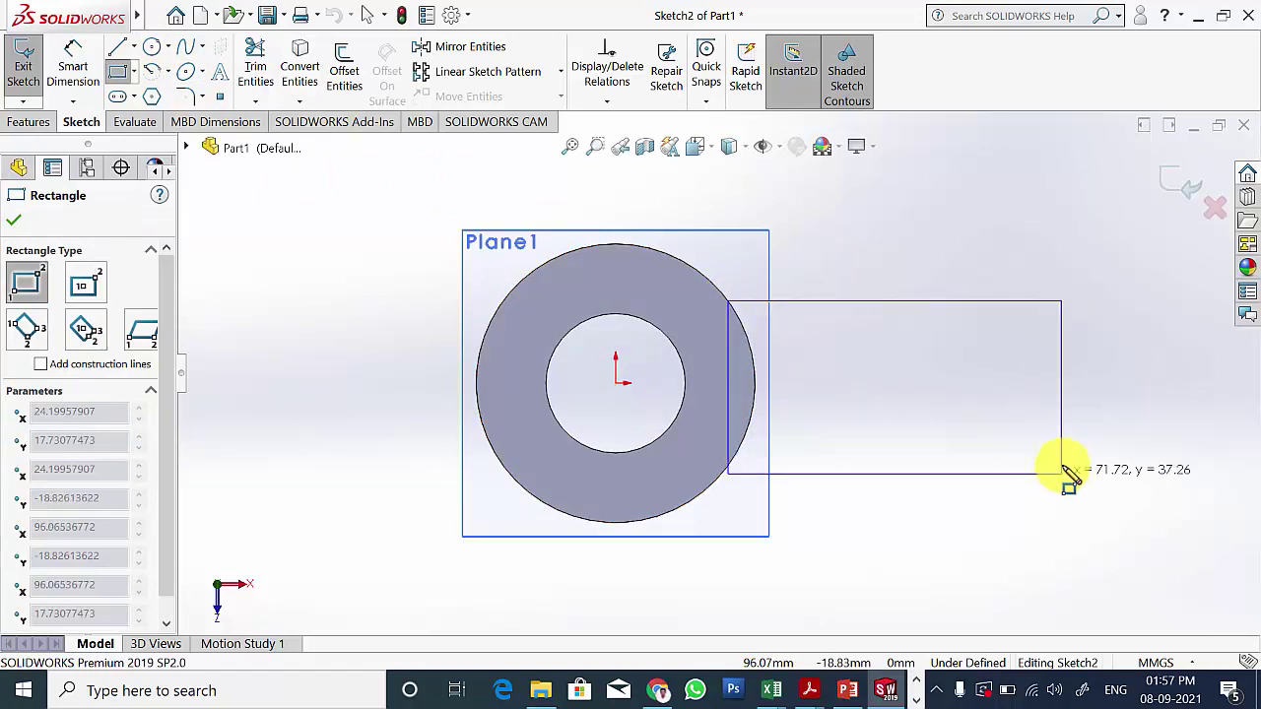
click(1063, 464)
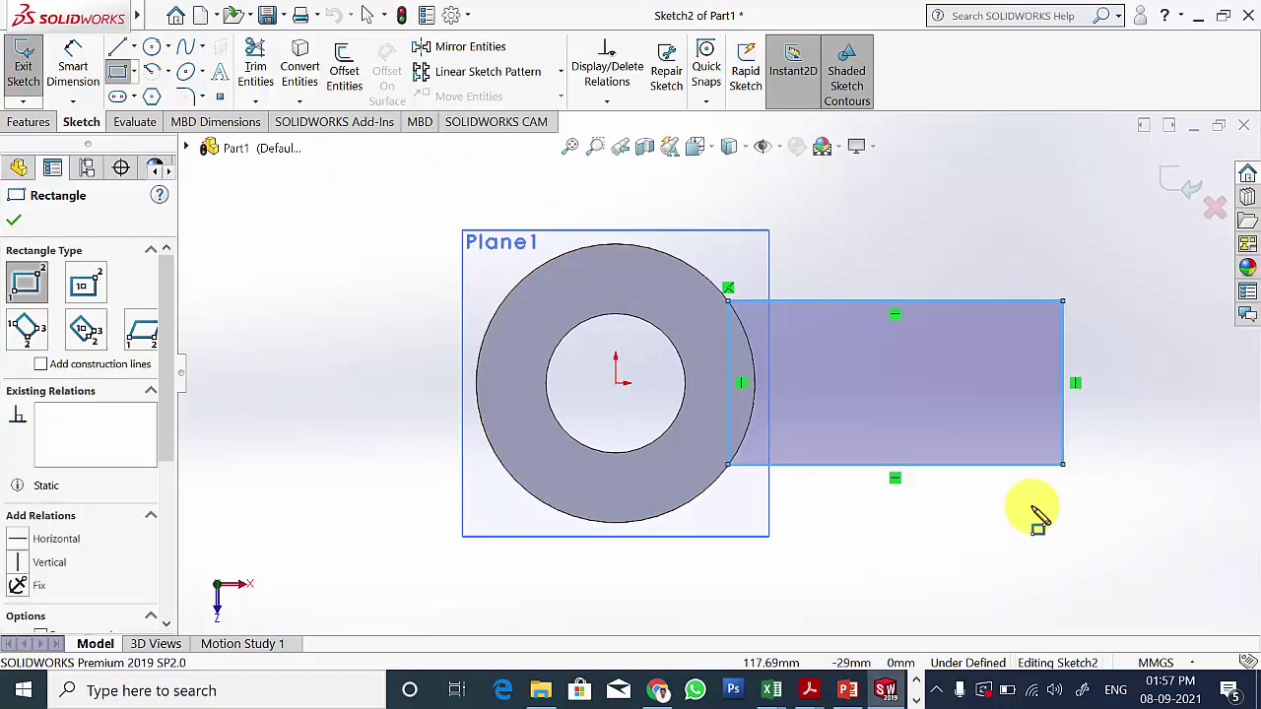
click(15, 222)
click(847, 689)
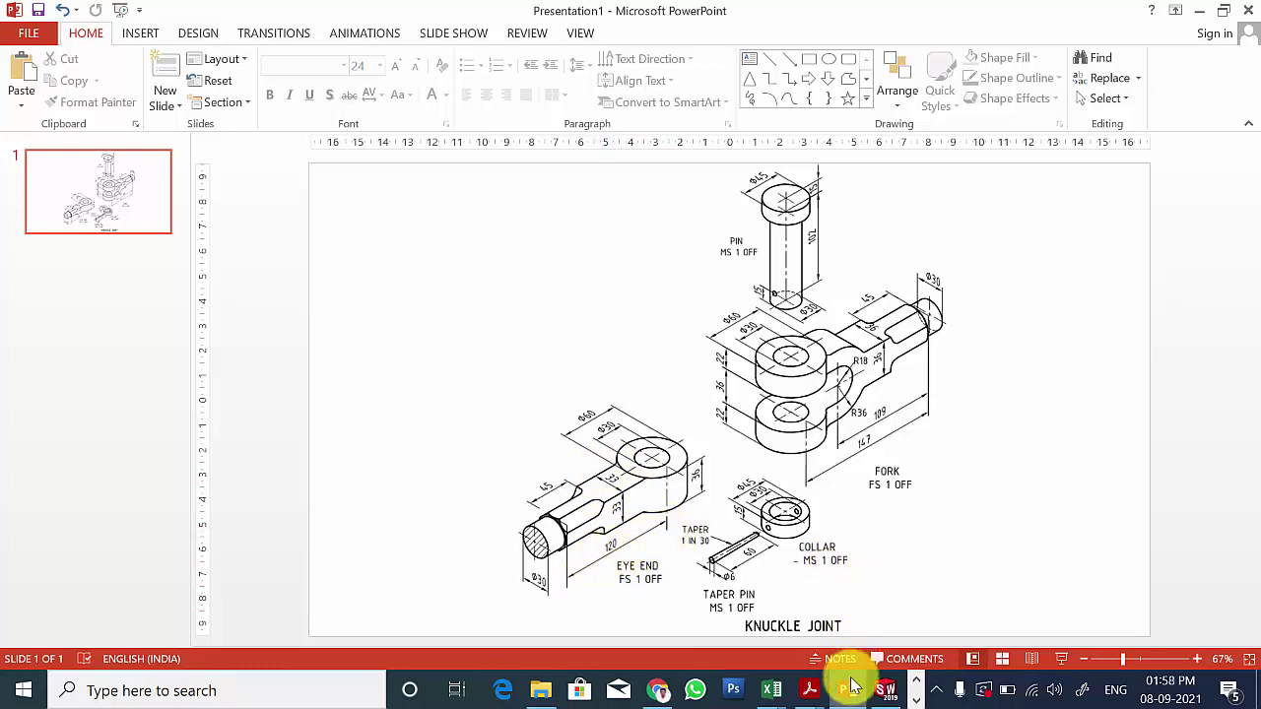
click(885, 690)
Step: Dimension the rectangle 33 mm tall and 120 mm from the origin to its right edge
click(73, 66)
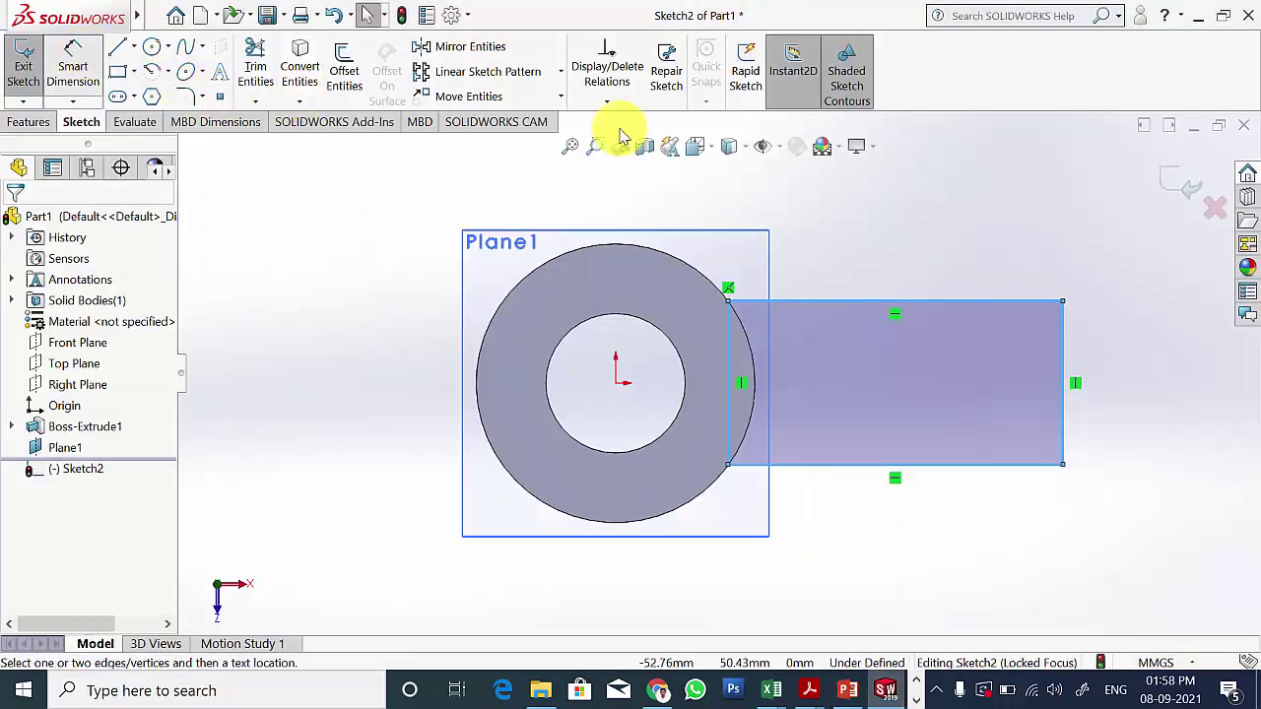
click(1131, 382)
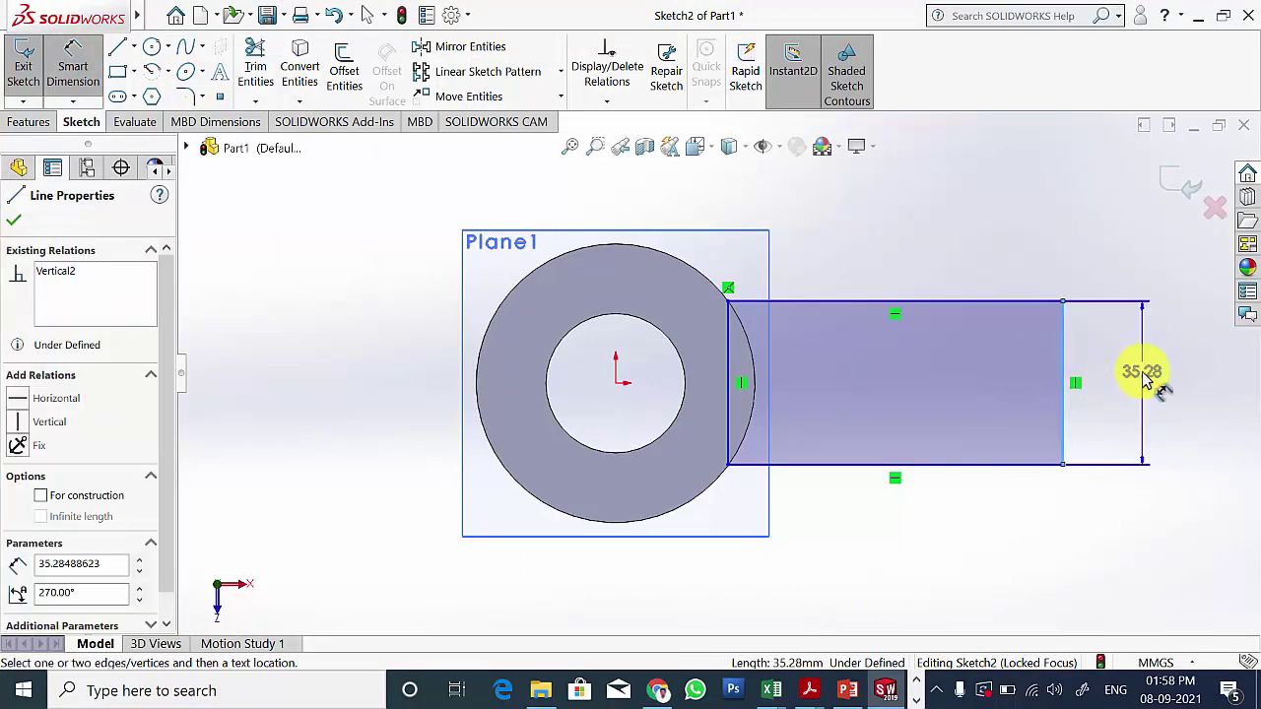
click(1142, 379)
text(33)
key(Return)
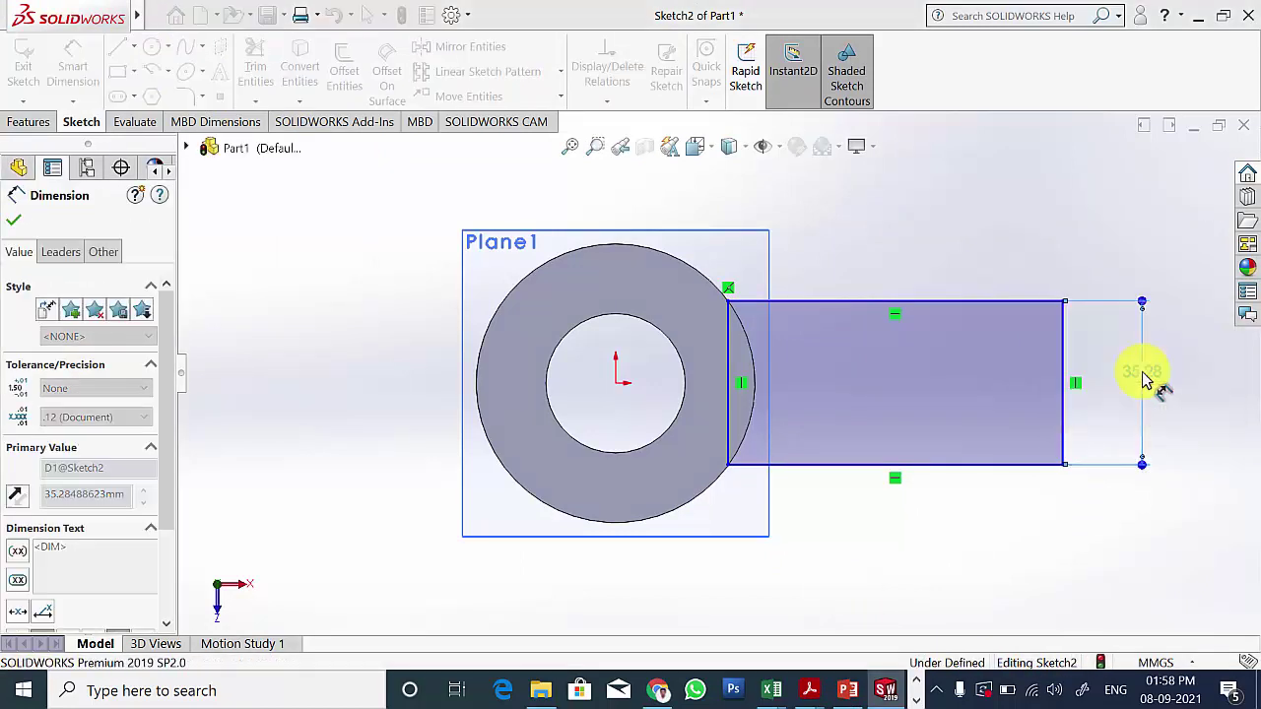
click(619, 386)
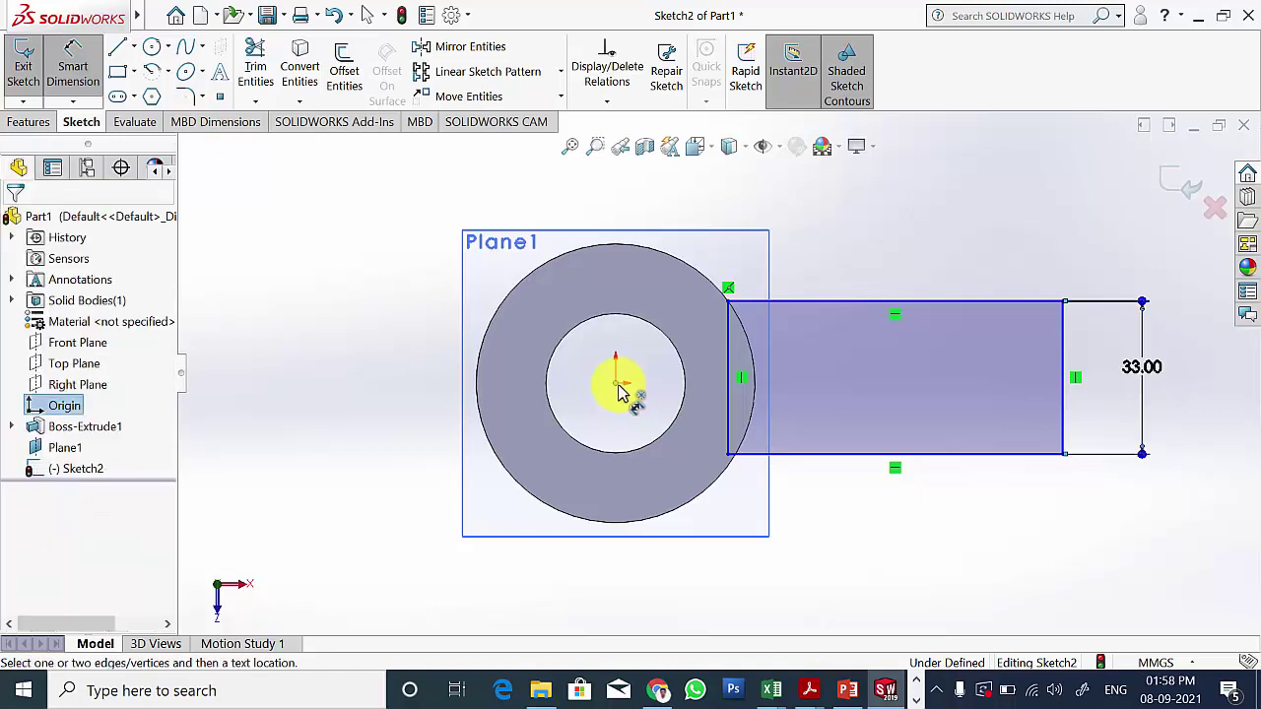
click(1060, 451)
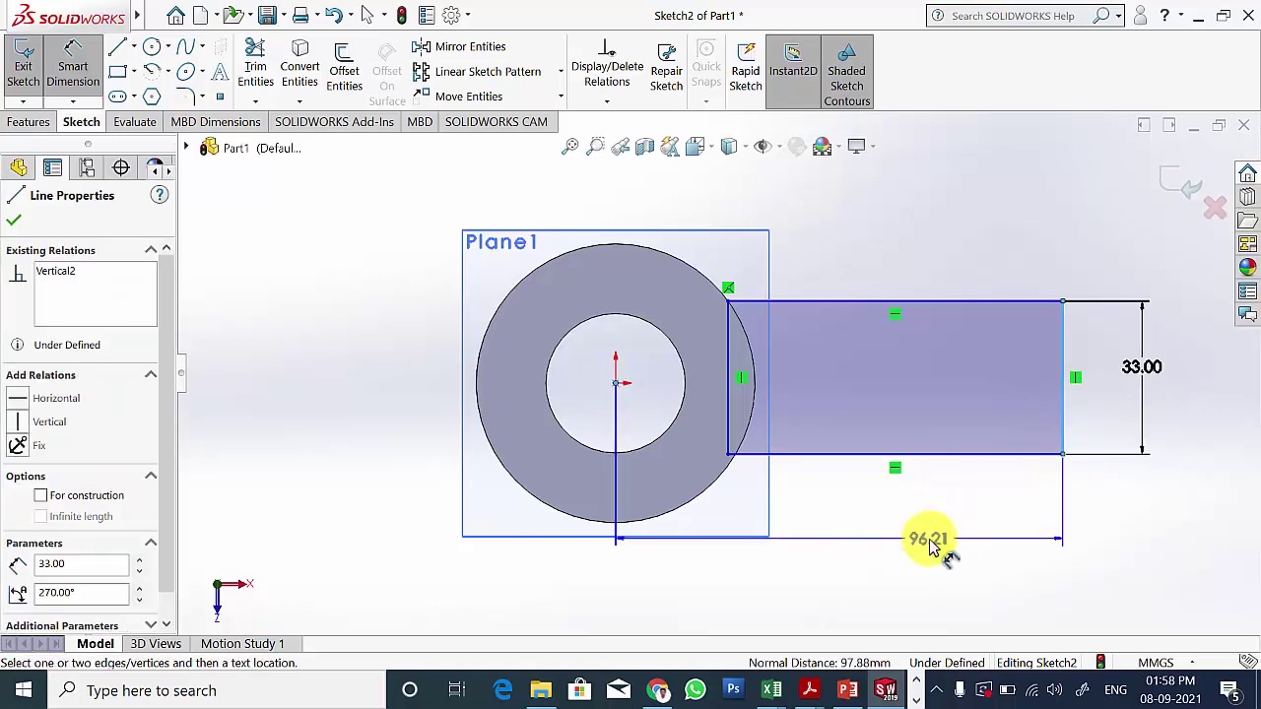
click(928, 541)
text(120)
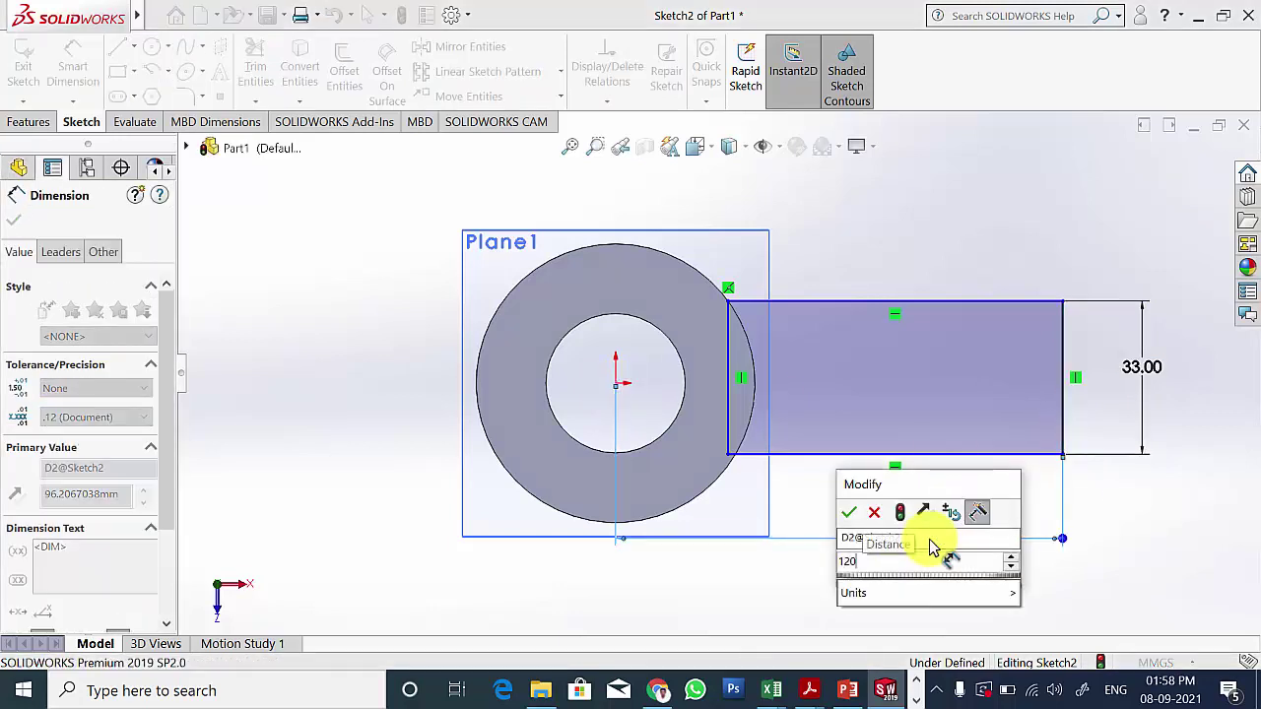
key(Return)
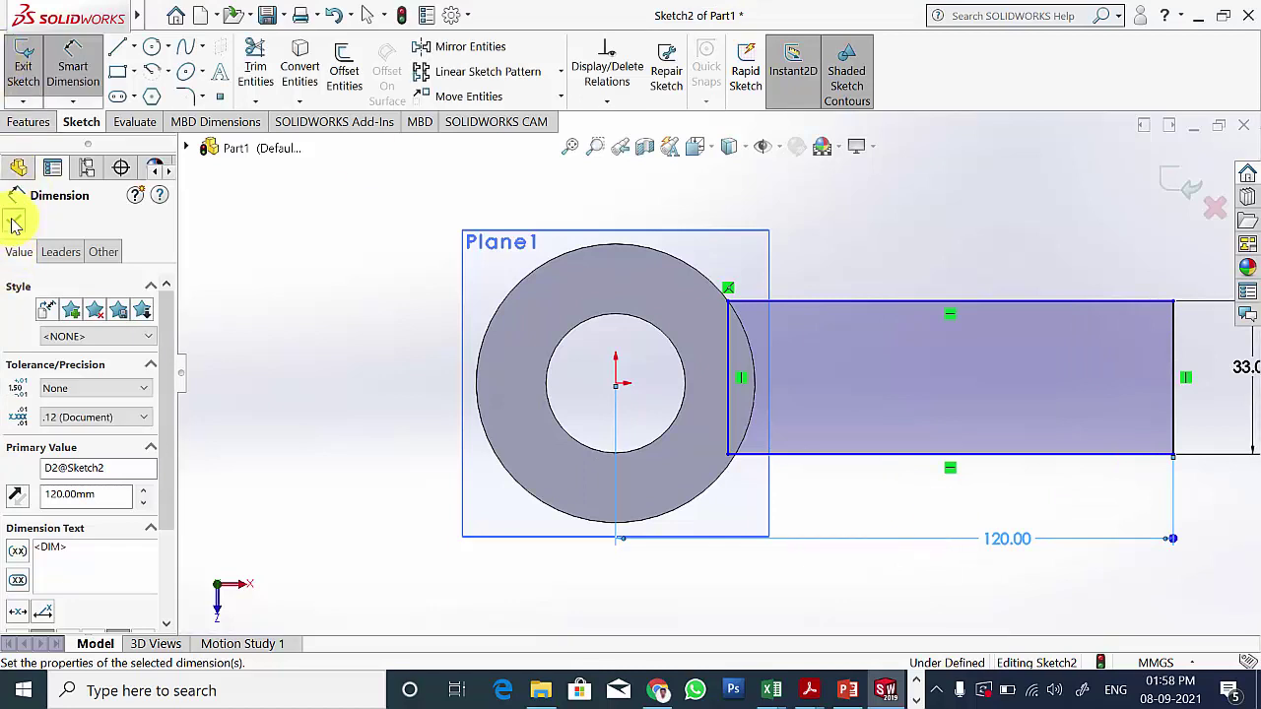
click(14, 224)
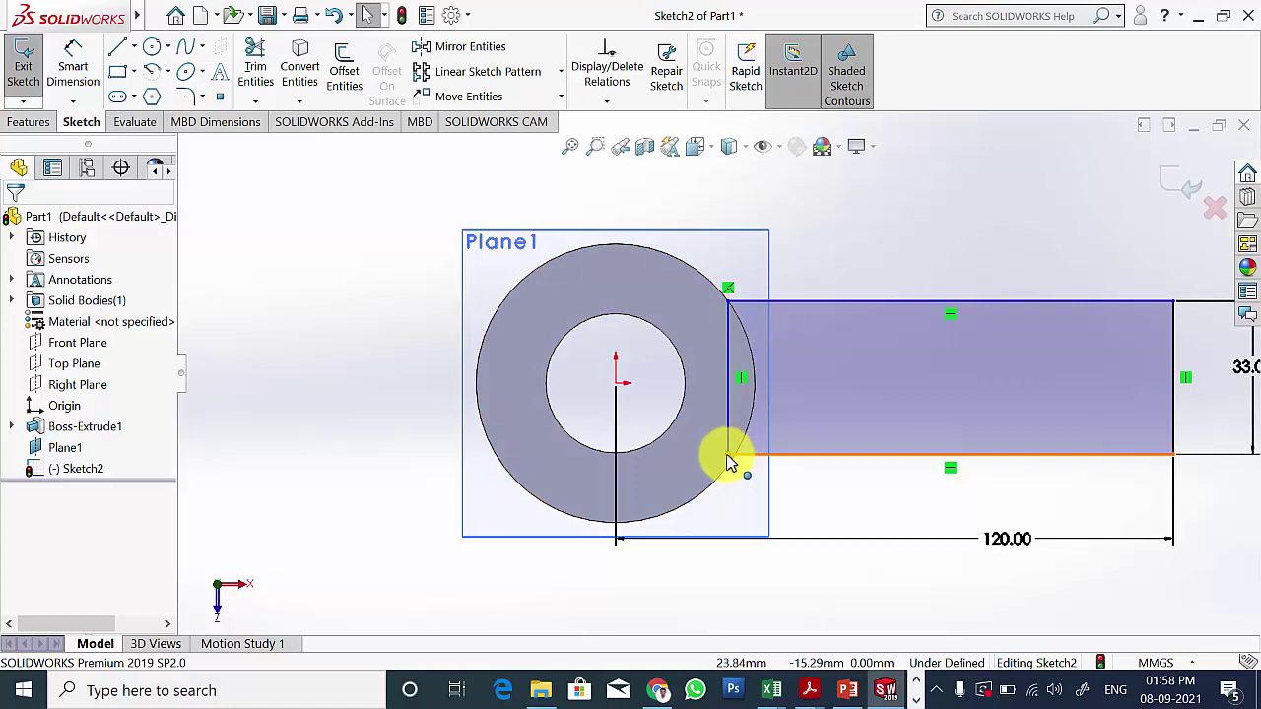
Step: Make the rectangle's lower-left corner coincident with the ring's outer edge
scroll(741, 477, down, 3)
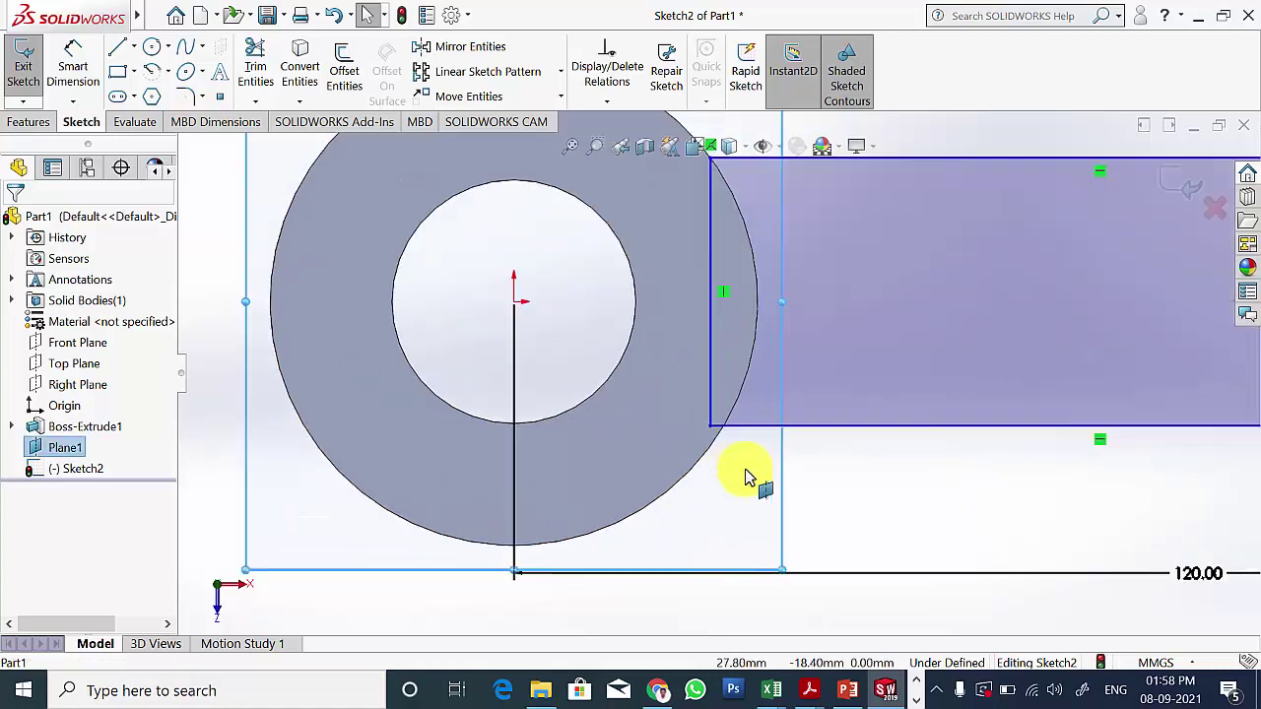
click(708, 431)
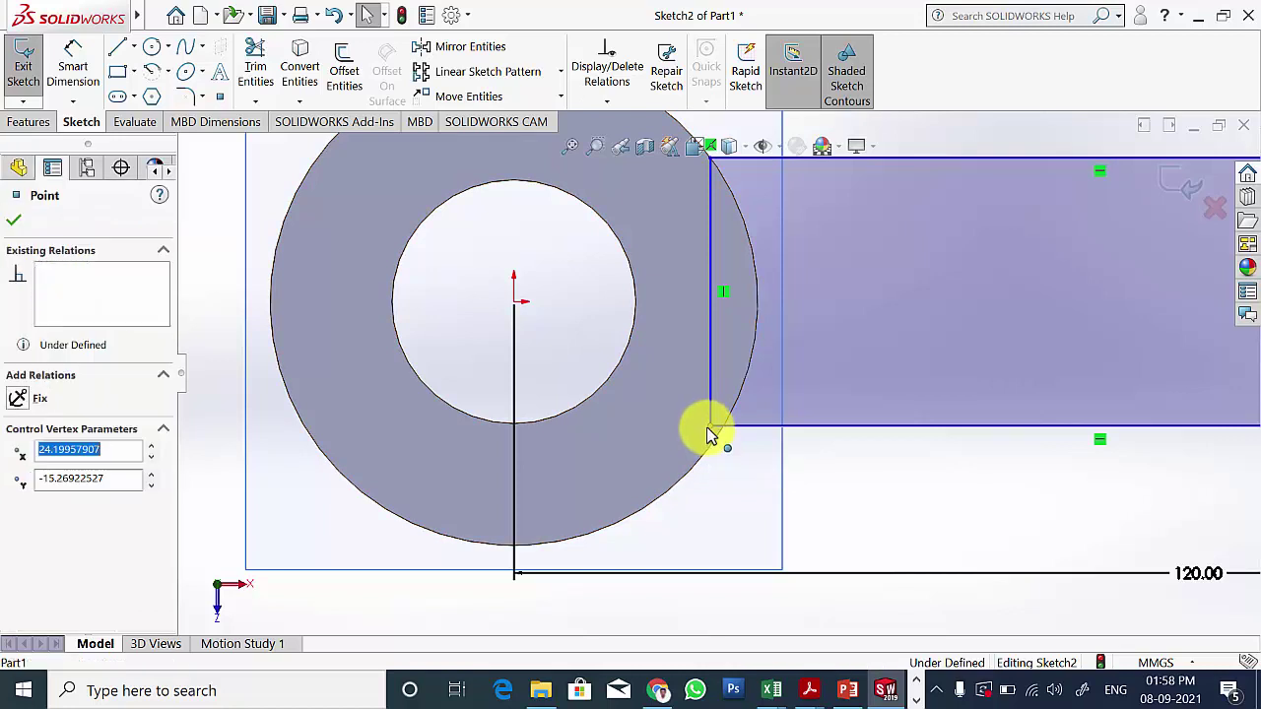
key(Escape)
ctrl+click(714, 453)
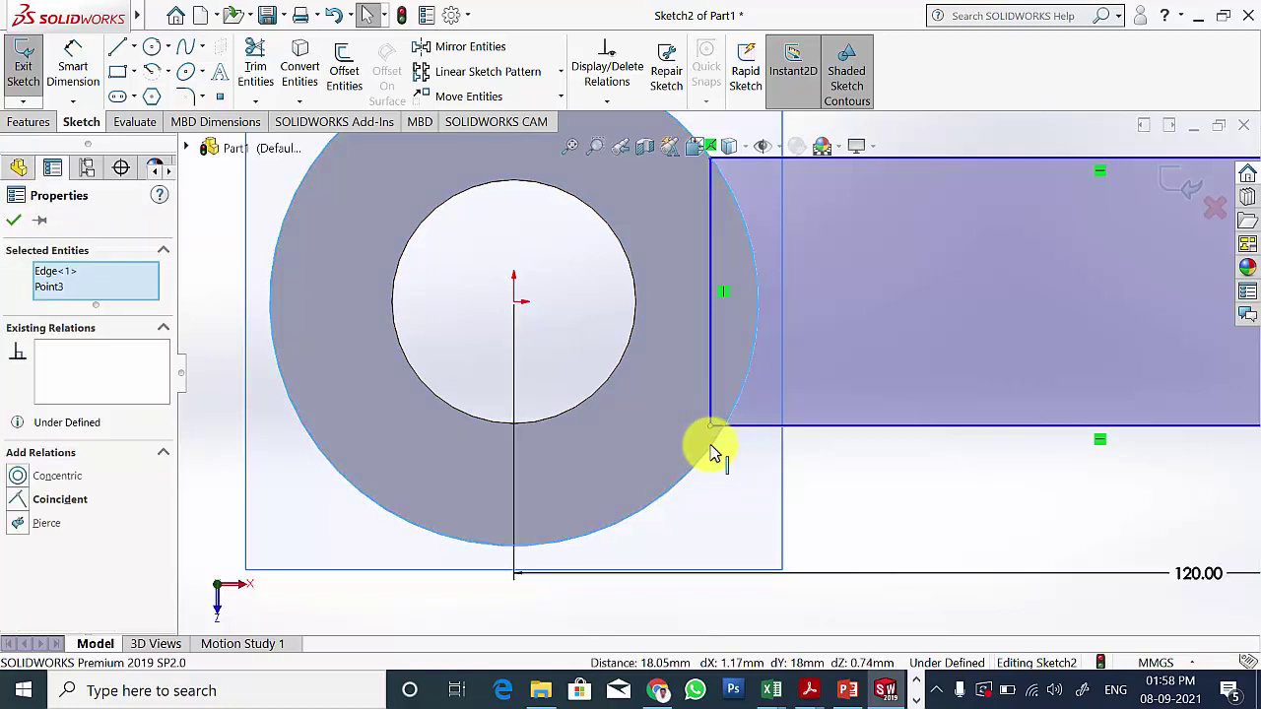
click(18, 500)
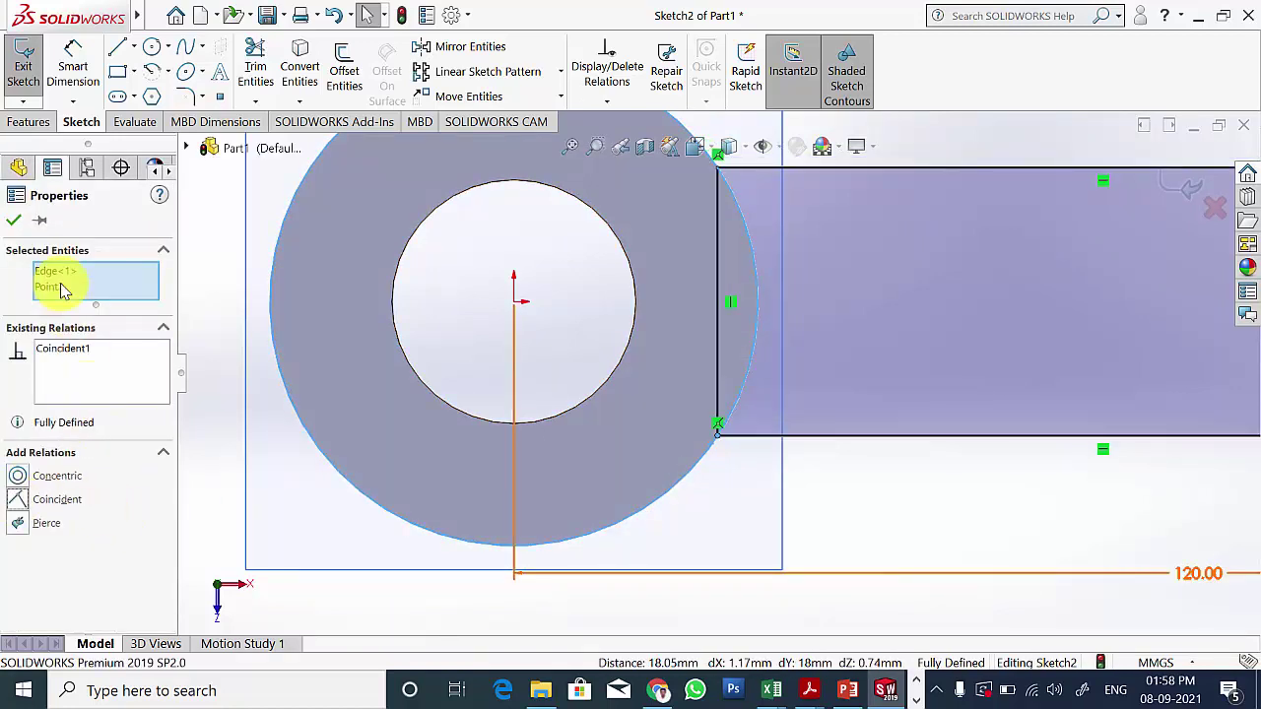
click(14, 221)
scroll(779, 394, up, 2)
scroll(857, 441, up, 2)
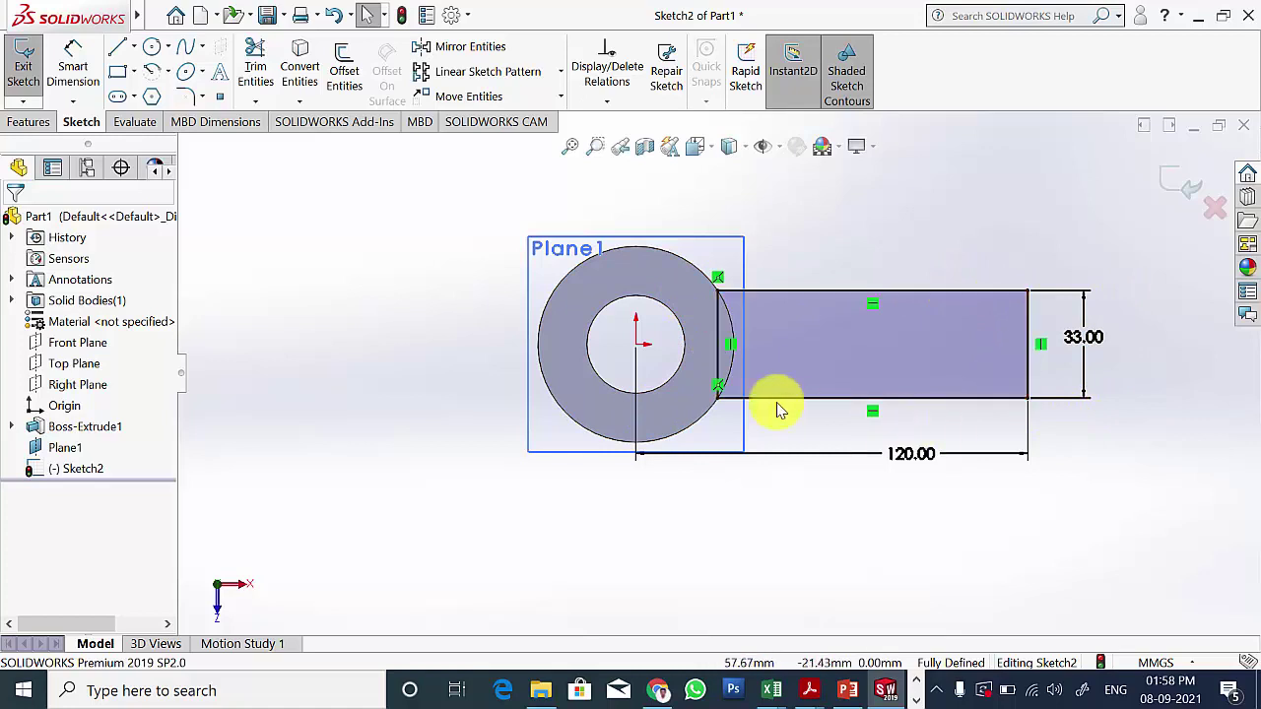
Step: Extrude the arm rectangle Mid Plane to 33 mm, merged with the cylinder
click(30, 122)
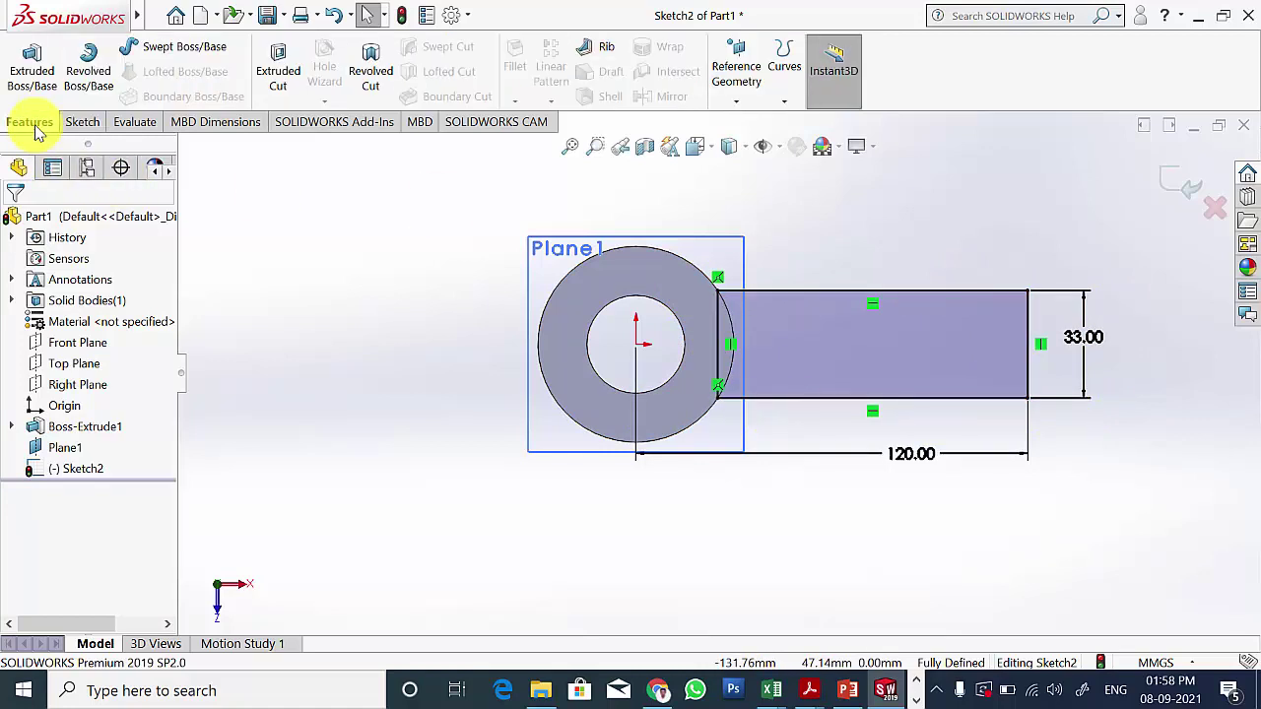
click(32, 71)
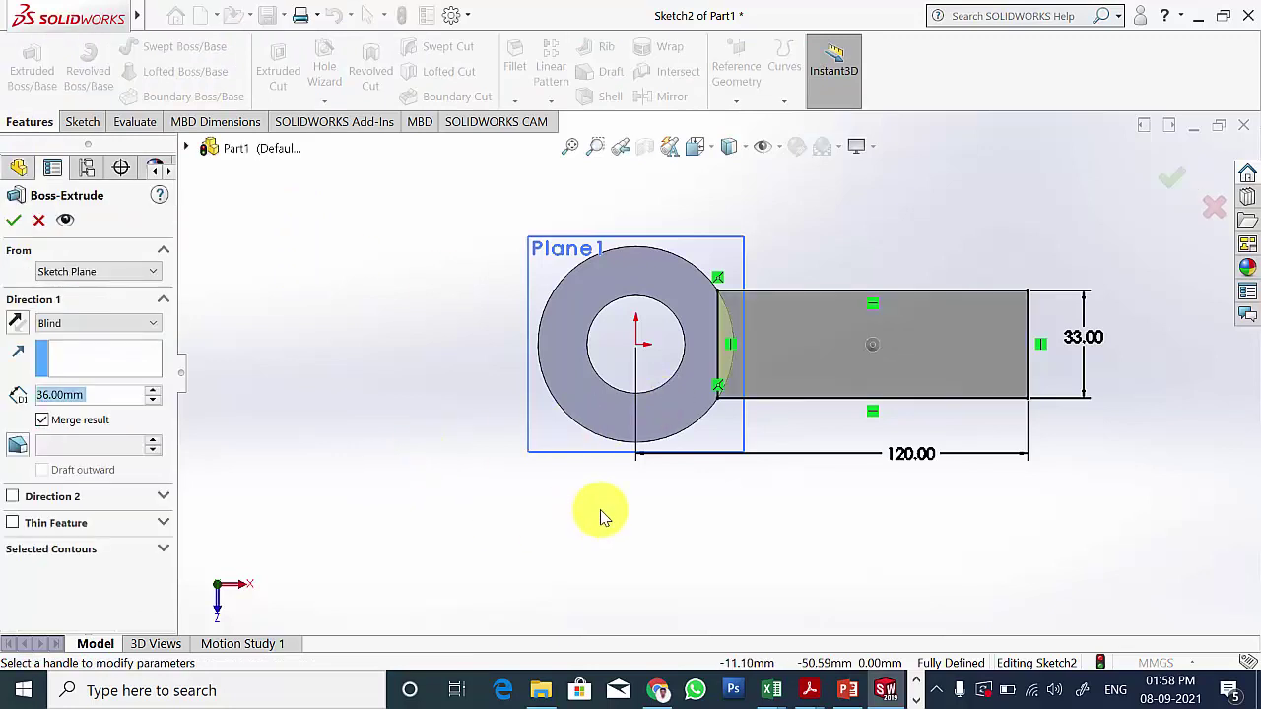
middle_drag(599, 515, 587, 320)
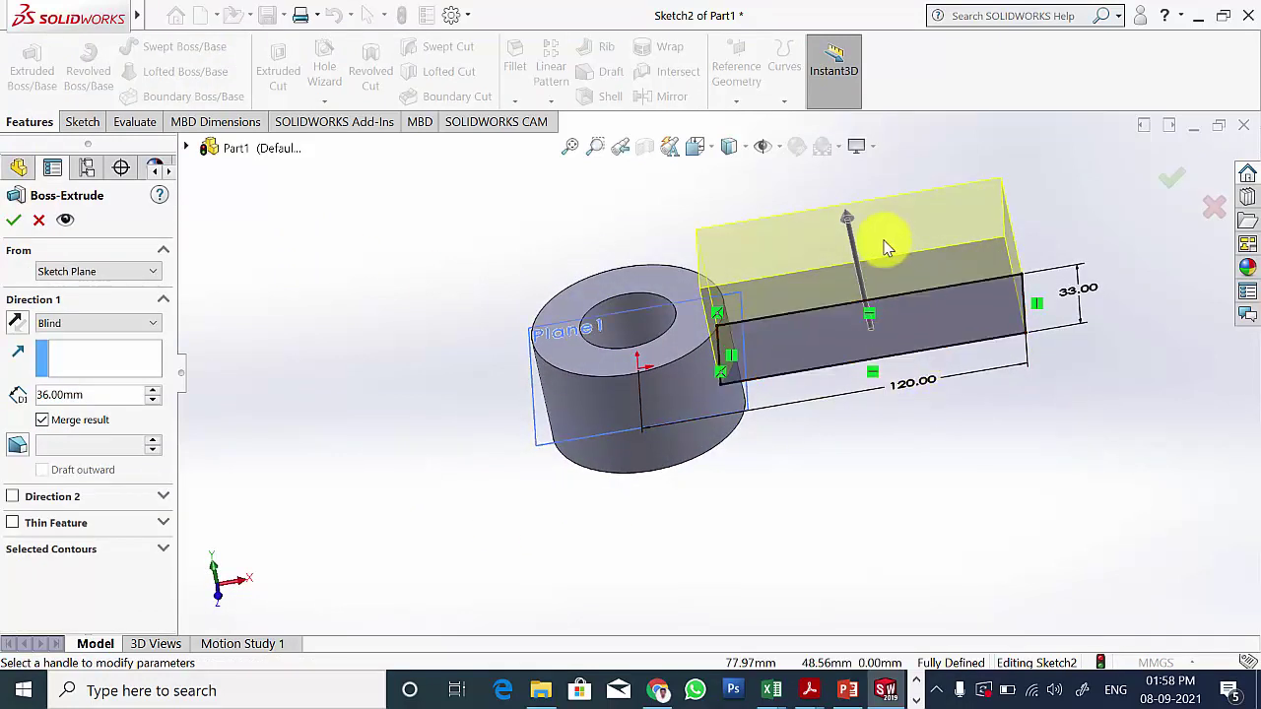
click(131, 323)
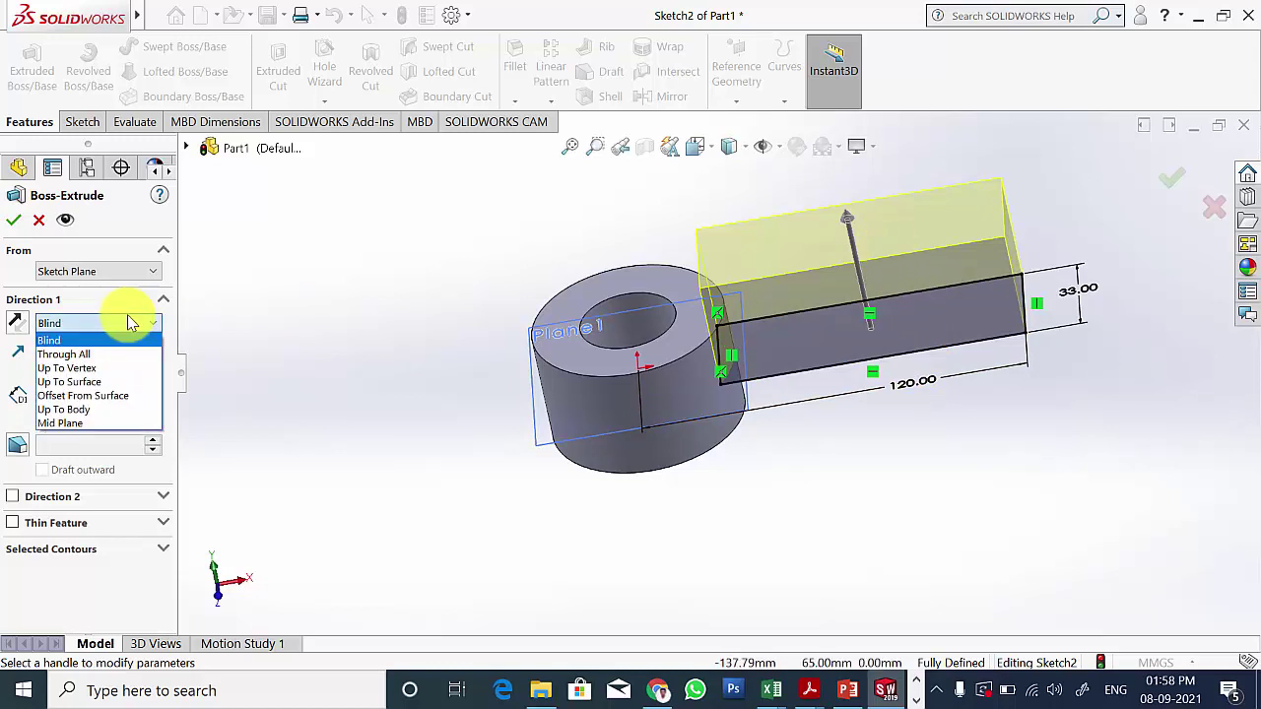
click(110, 424)
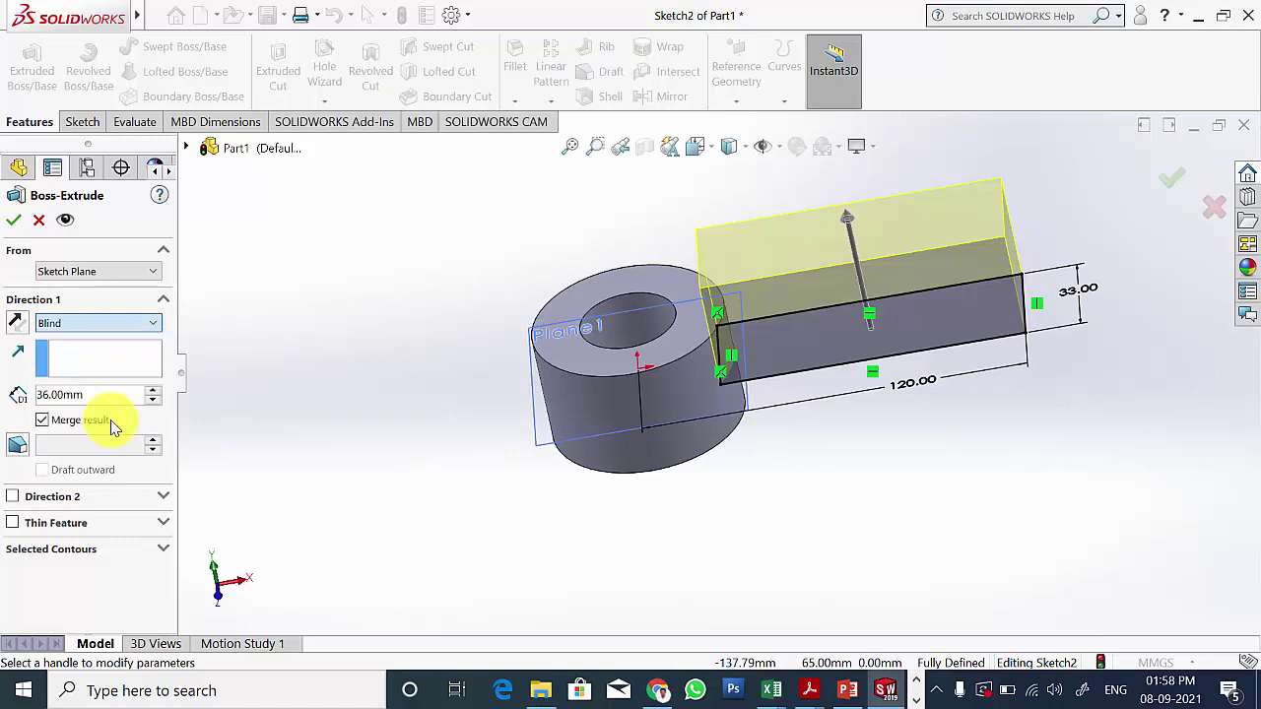
click(847, 689)
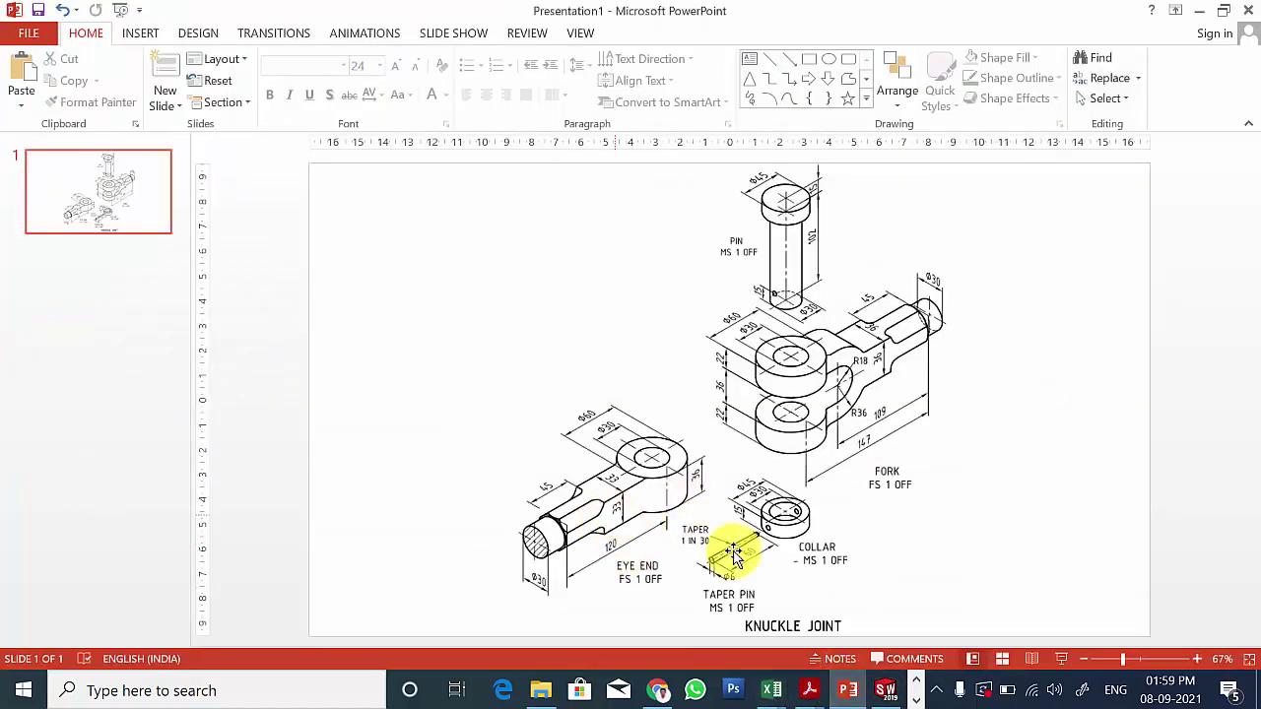
click(885, 689)
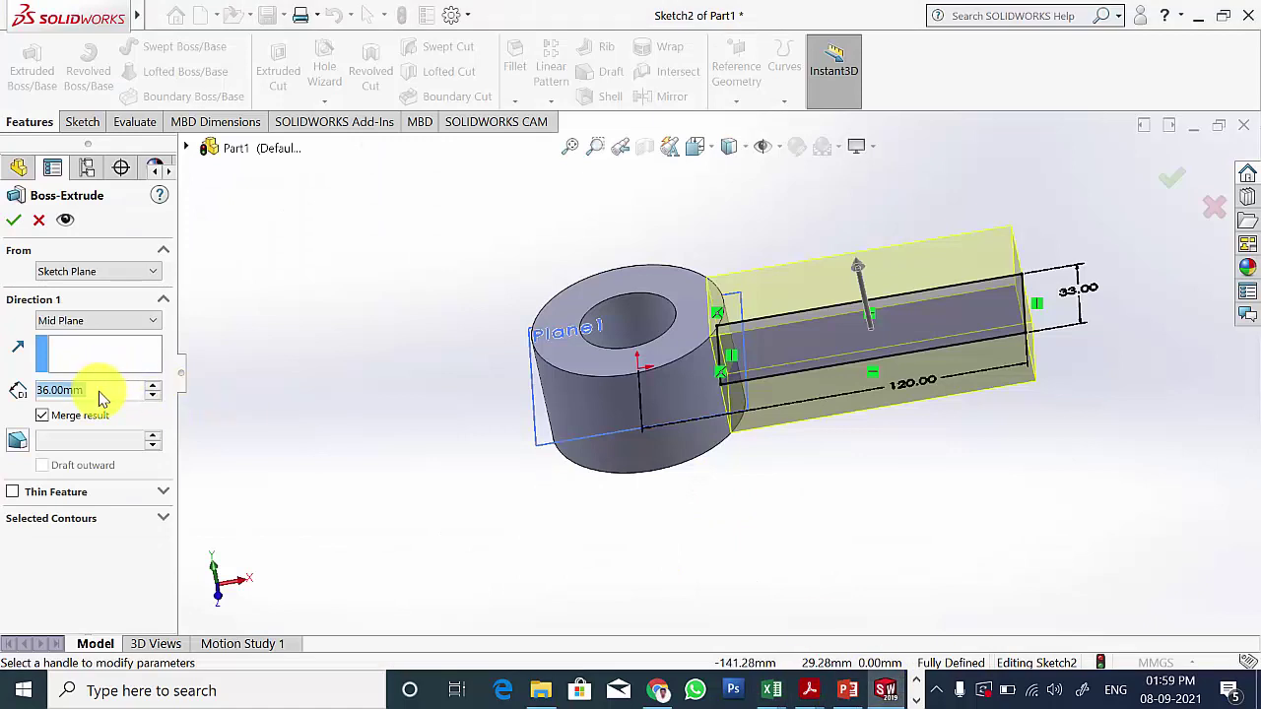
drag(93, 392, 3, 379)
text(33)
key(Return)
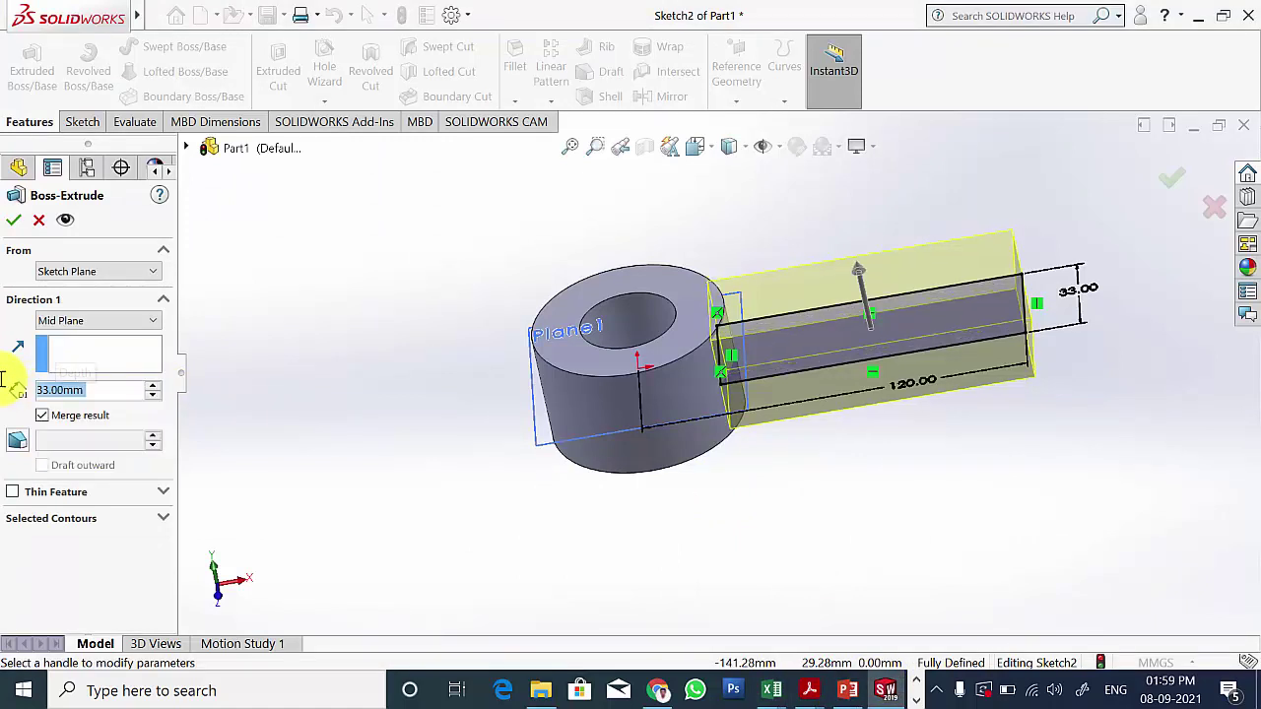
click(8, 218)
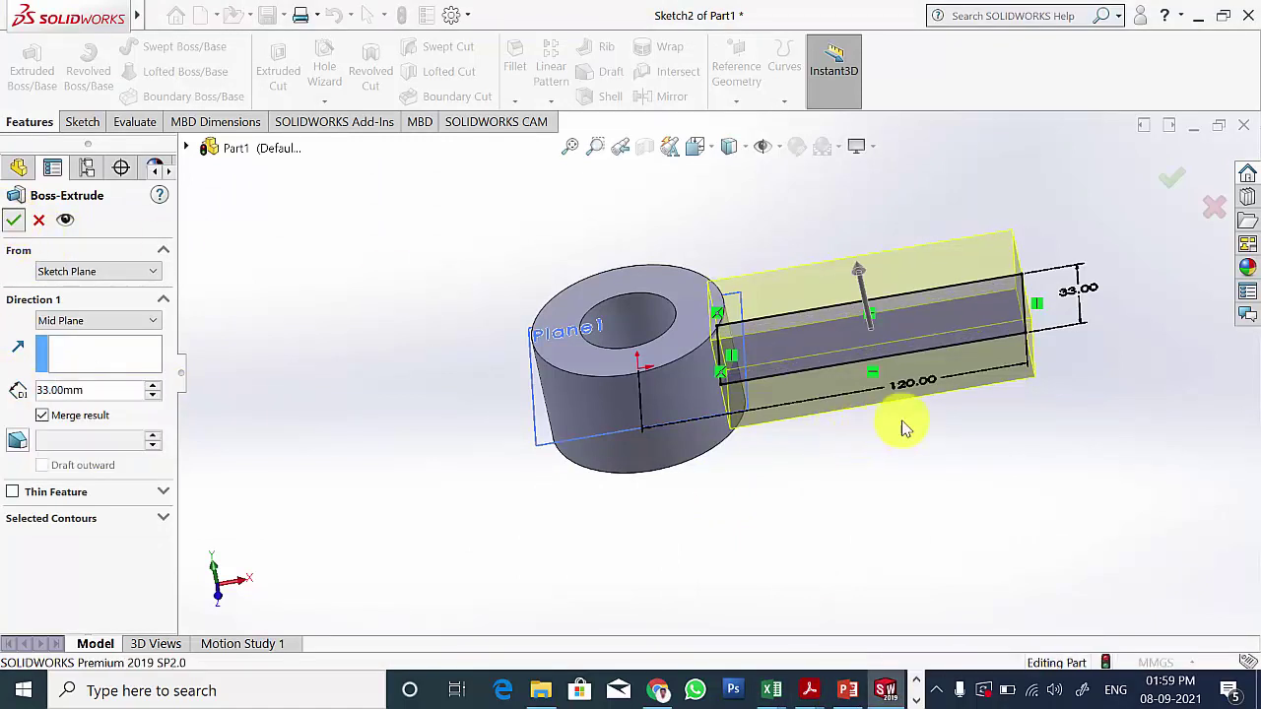
middle_drag(838, 383, 850, 479)
Step: Show the knuckle joint drawing slide with the 45 mm and Ø30 eye-end dimensions
click(847, 689)
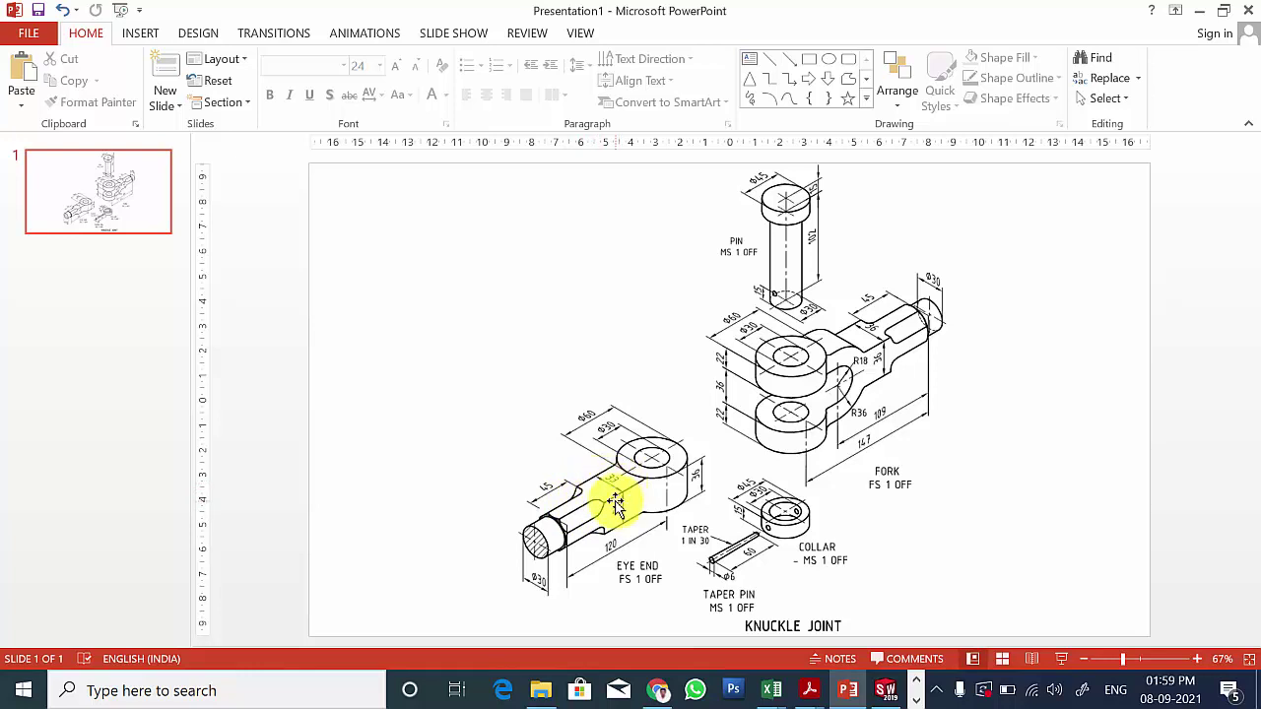
Step: Start a sketch on the arm's end face and view it Normal To
click(885, 691)
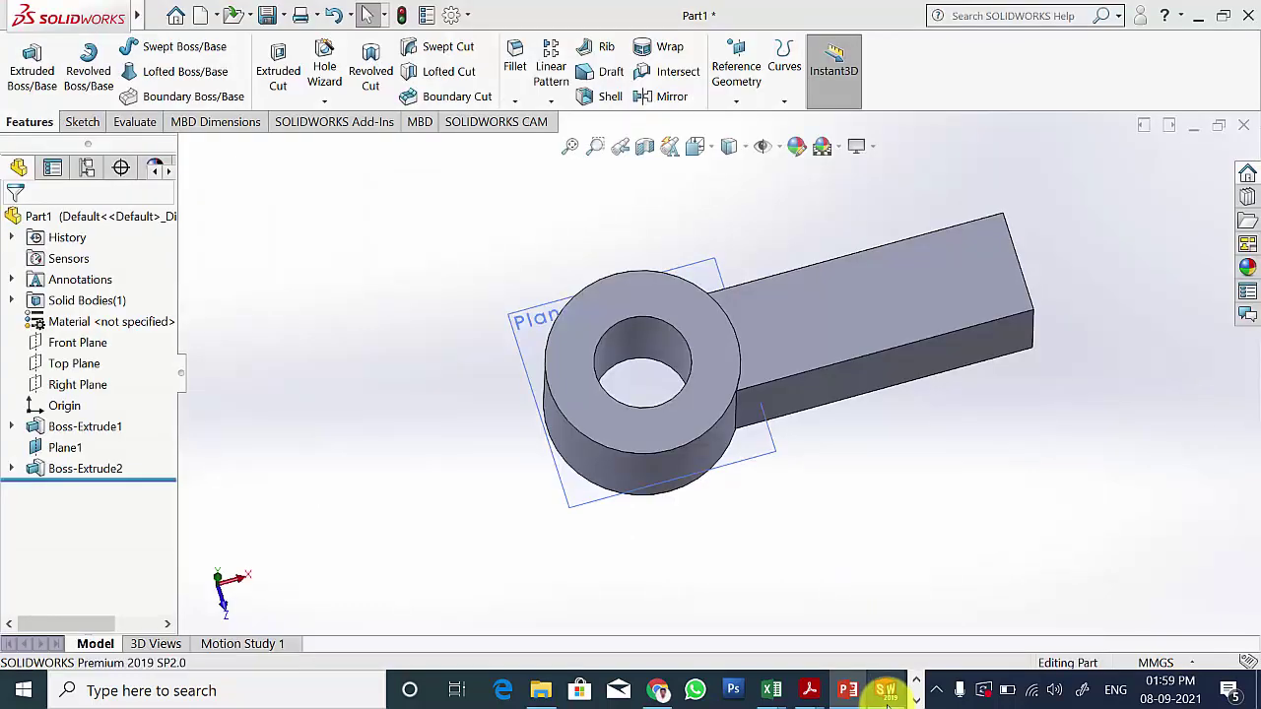
middle_drag(1030, 413, 745, 394)
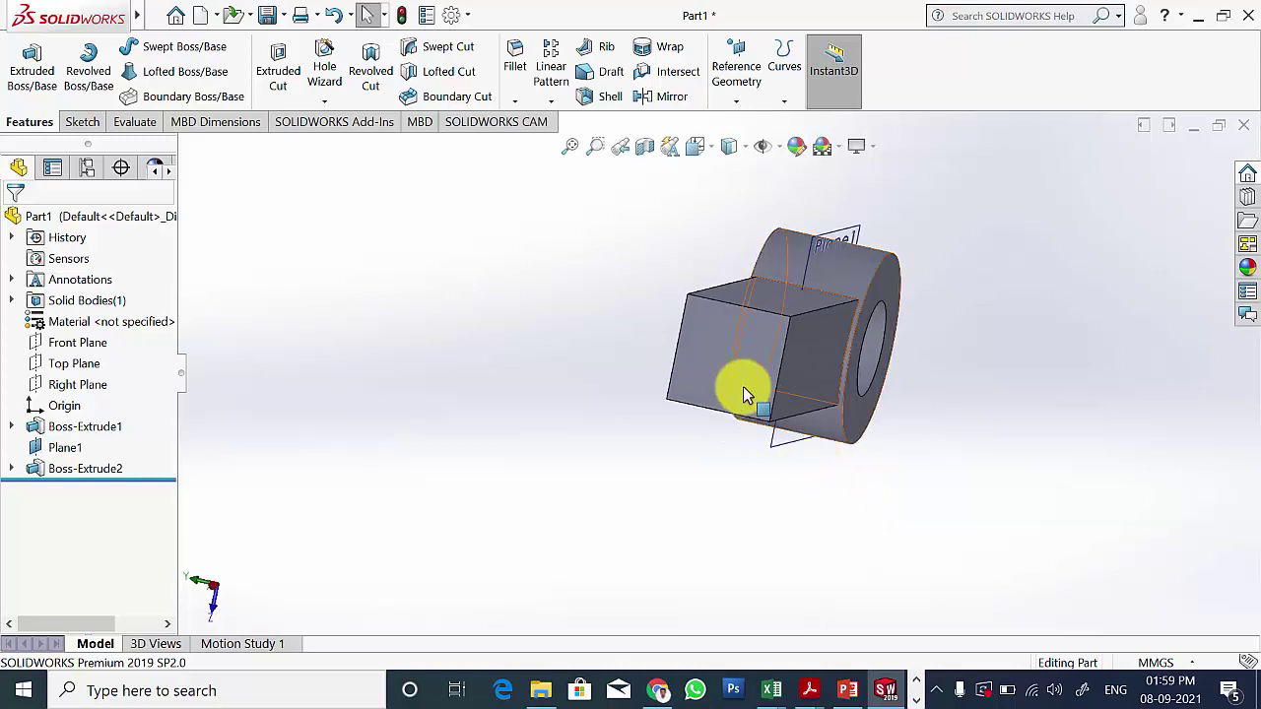
click(744, 389)
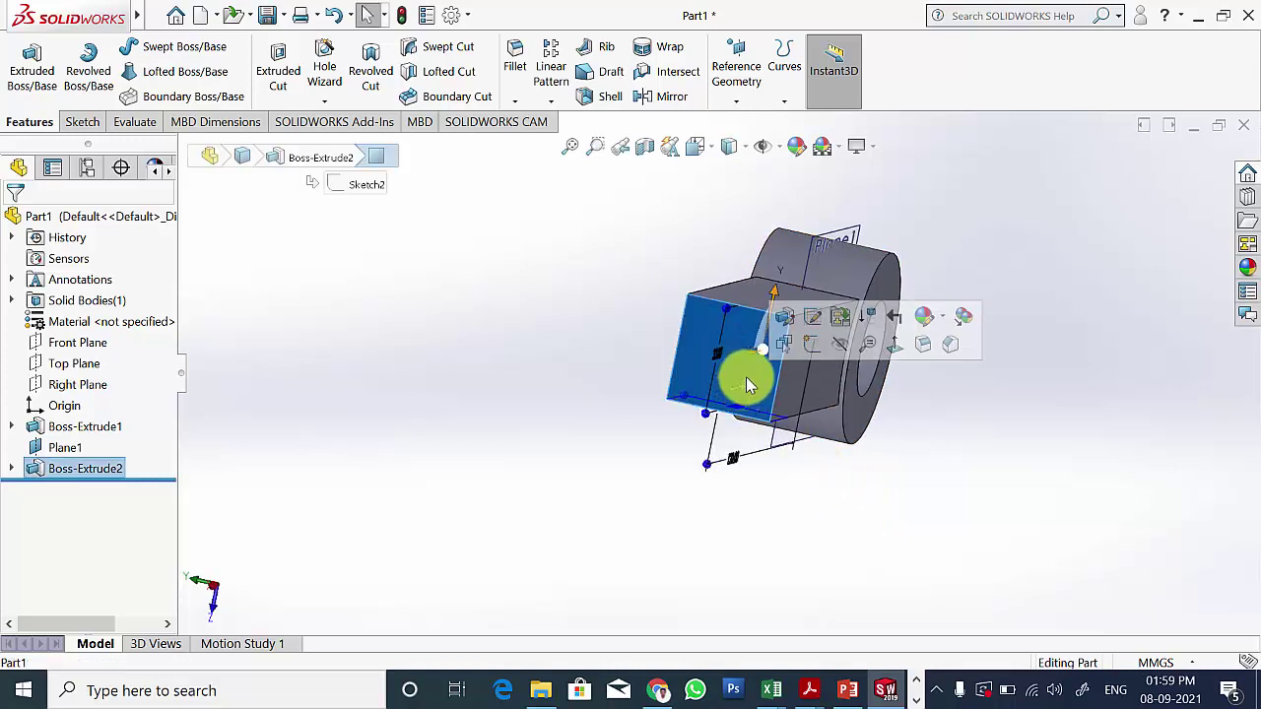
click(816, 349)
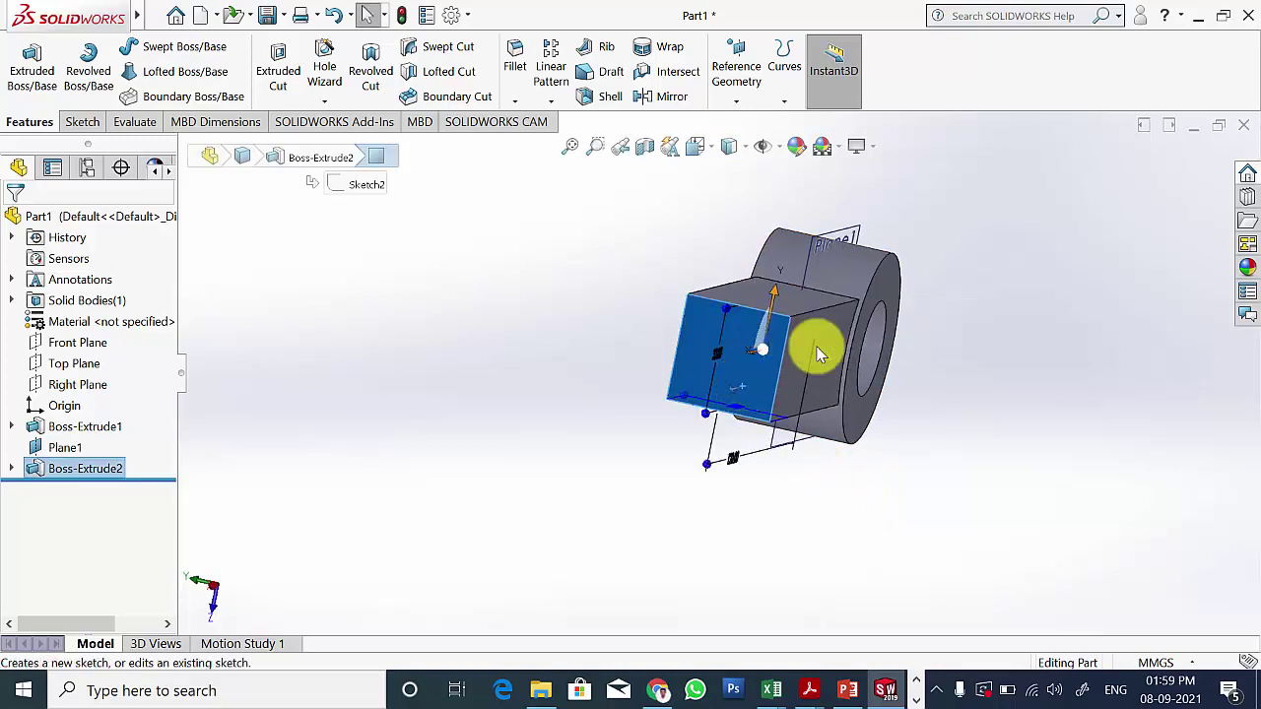
click(708, 150)
click(801, 253)
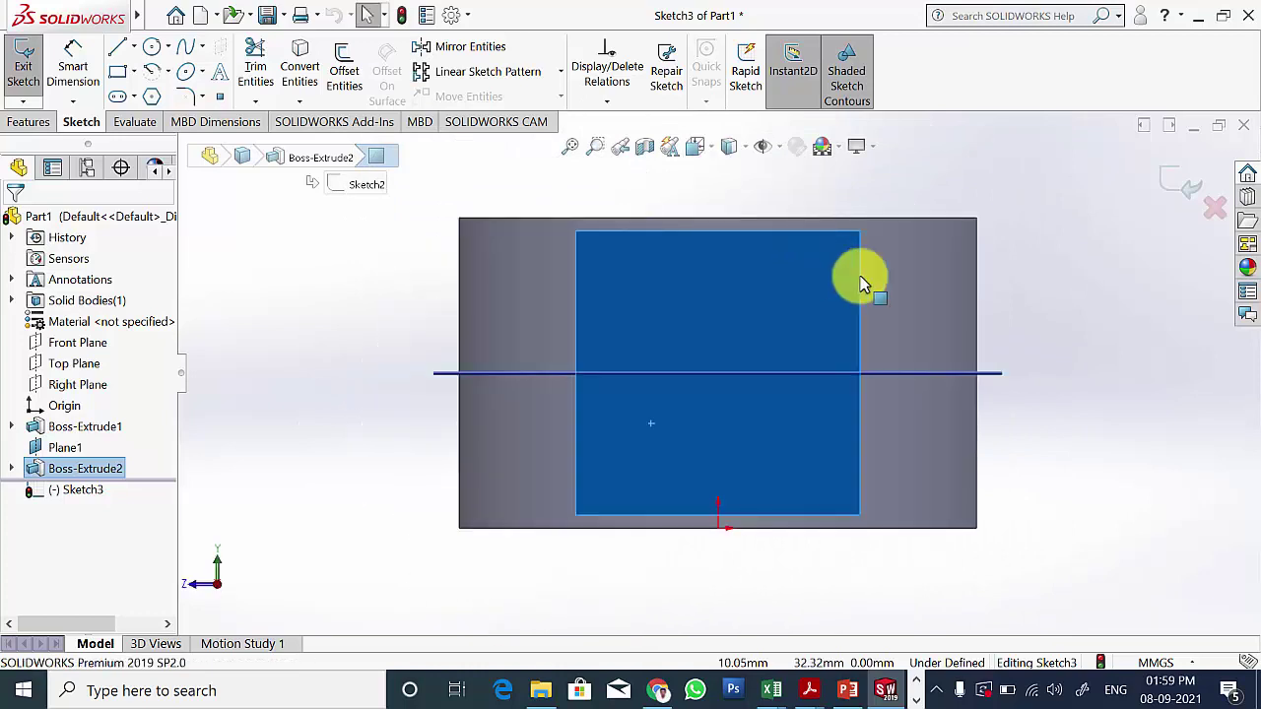
click(376, 288)
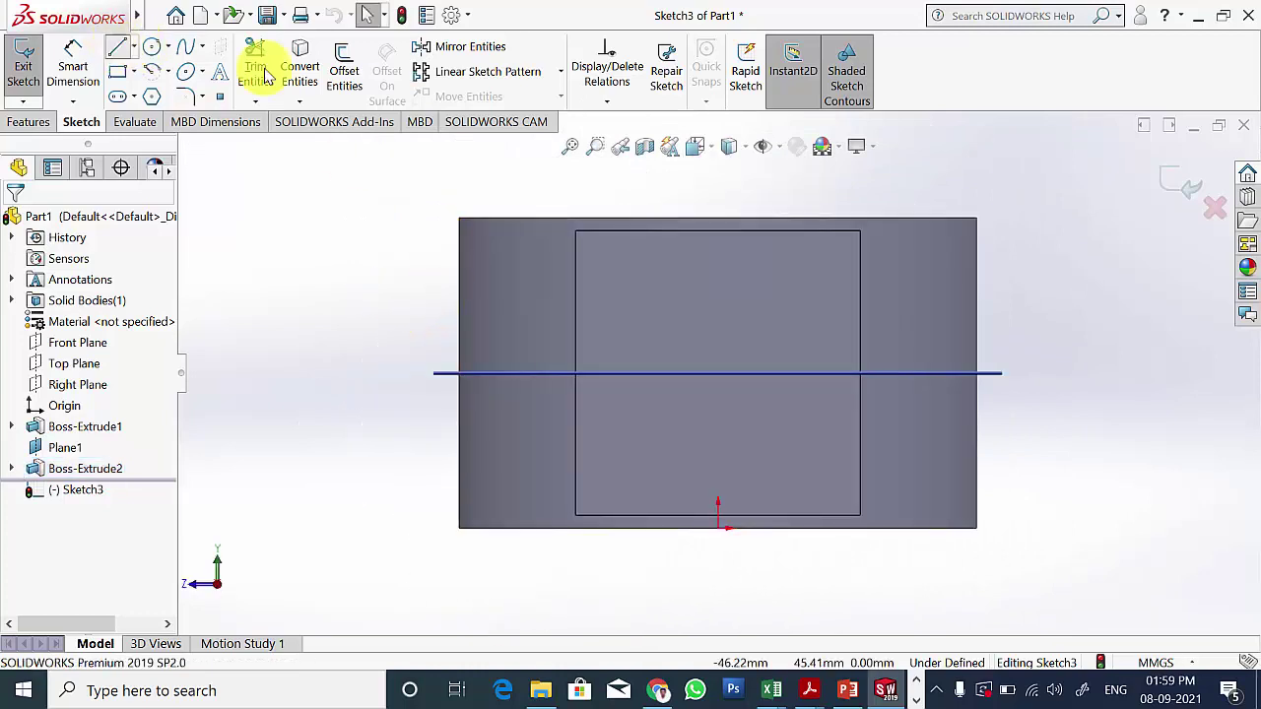
Step: Draw a right triangle with lines at the end face's top corner
click(782, 232)
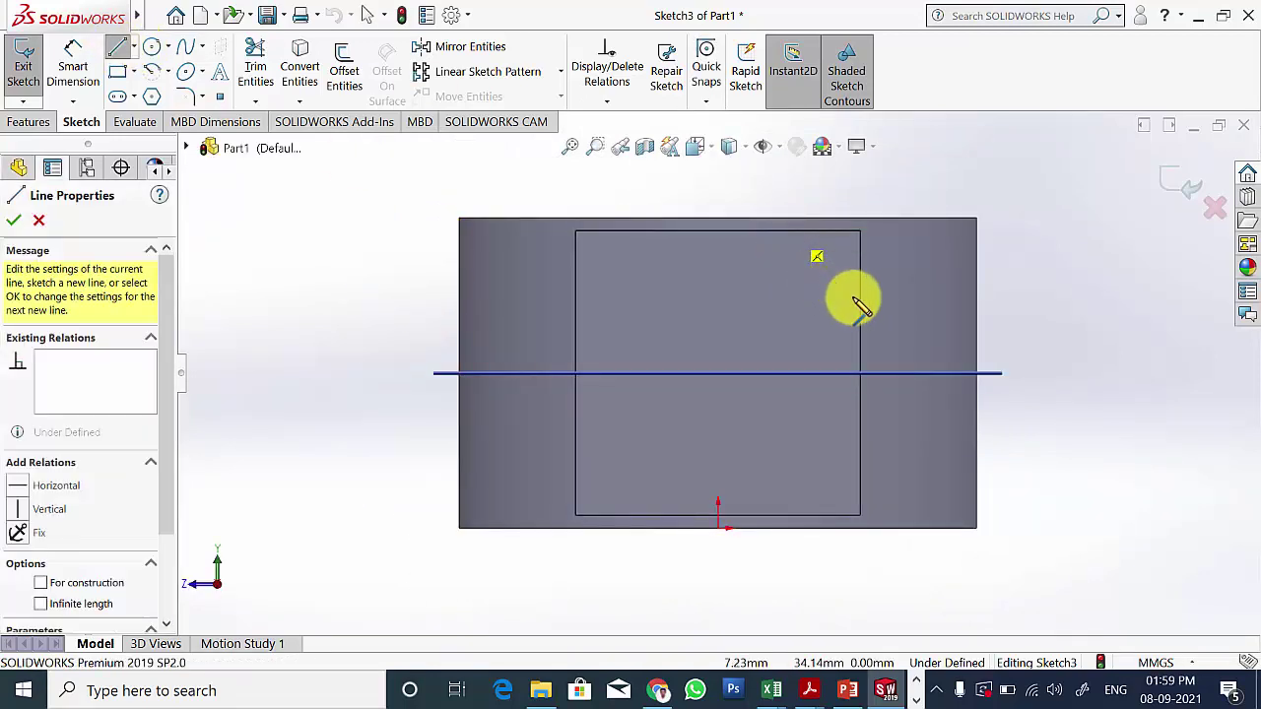
click(859, 302)
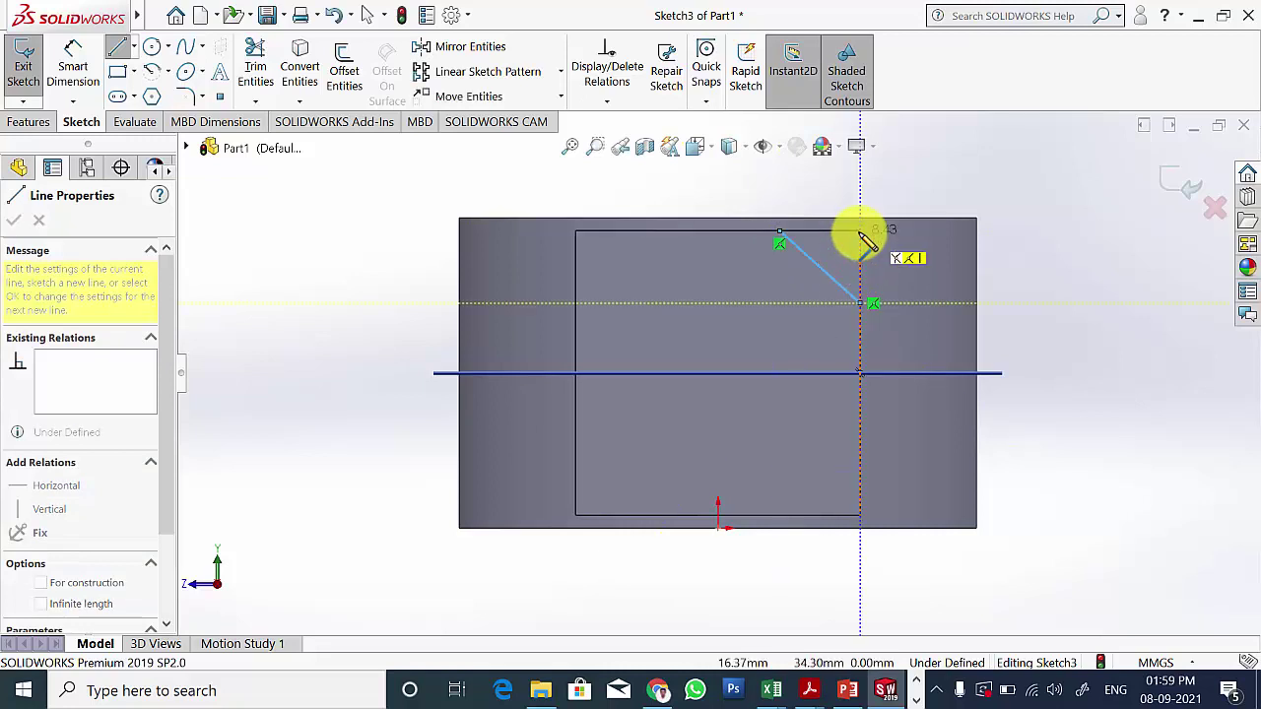
click(860, 232)
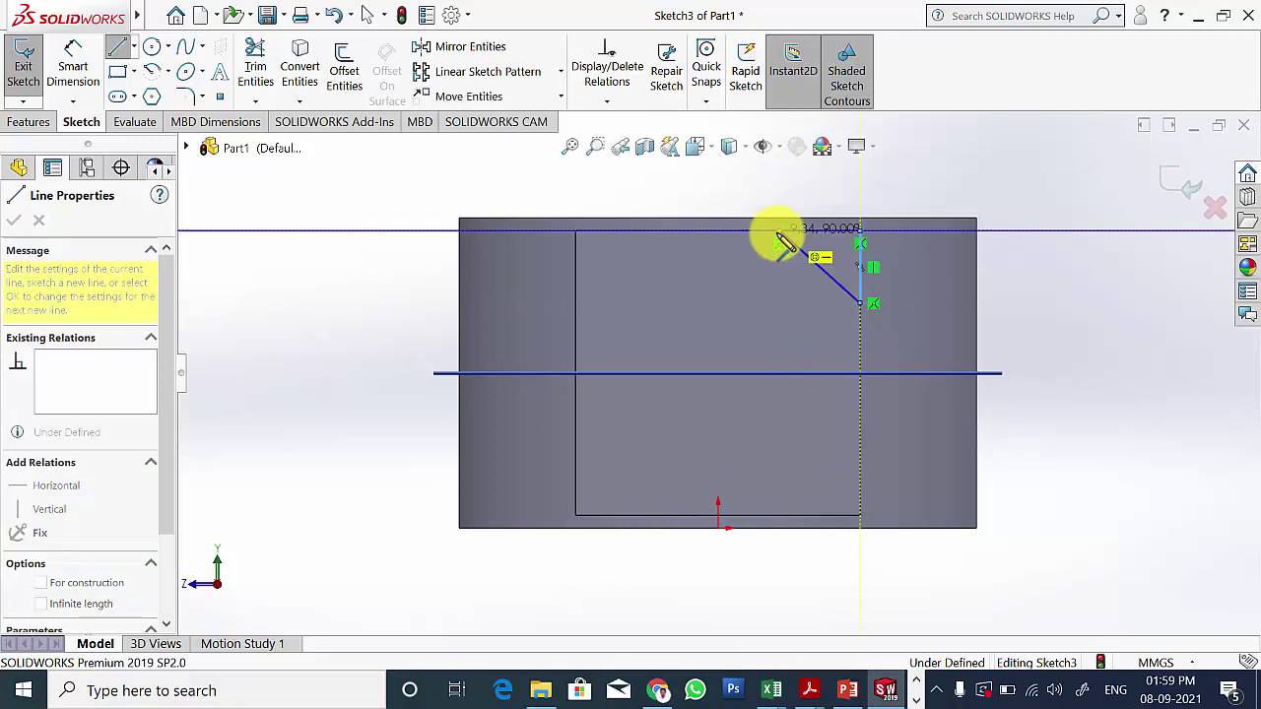
click(779, 233)
key(Escape)
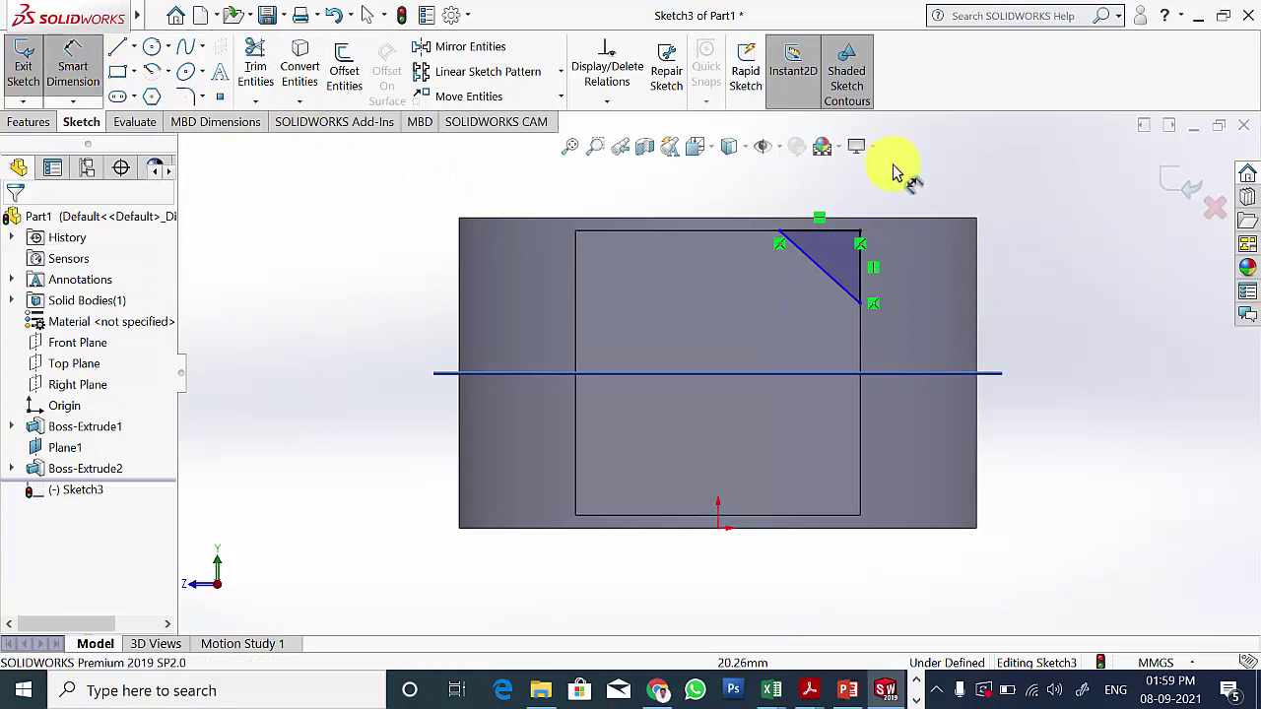
Step: Dimension the triangle's horizontal and vertical legs to 11 mm each
click(836, 233)
click(827, 195)
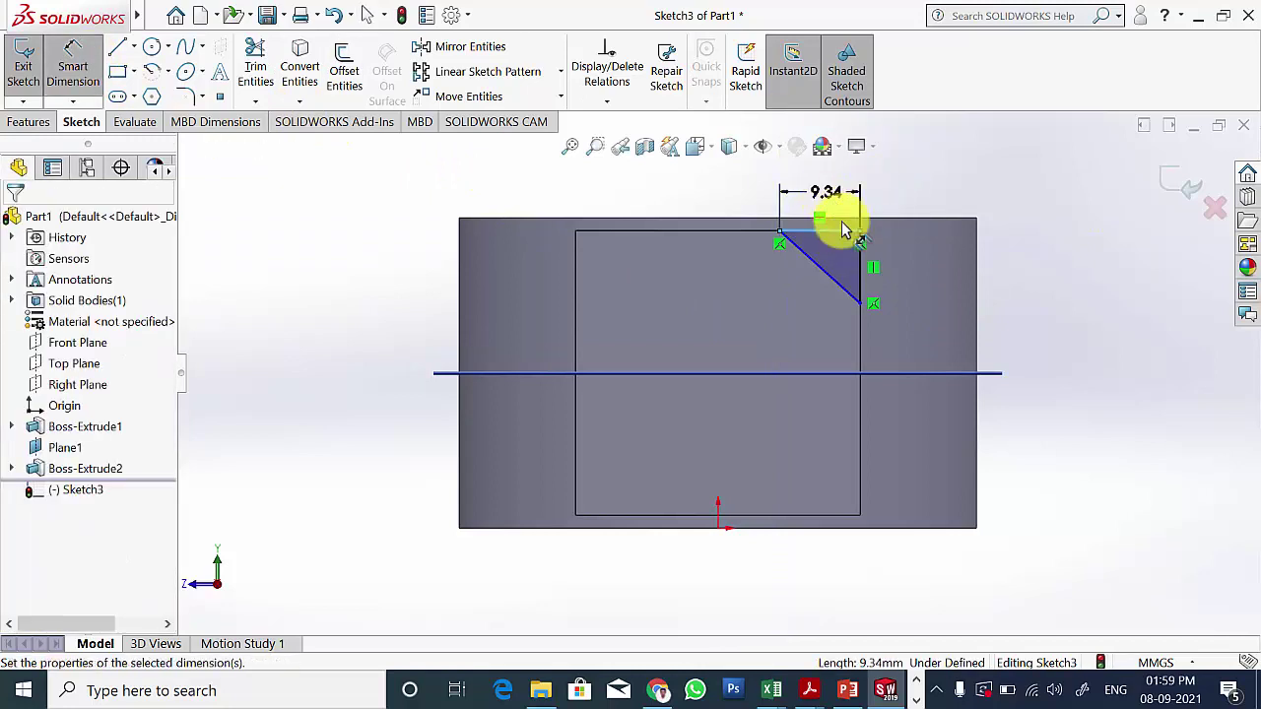
text(11)
key(Return)
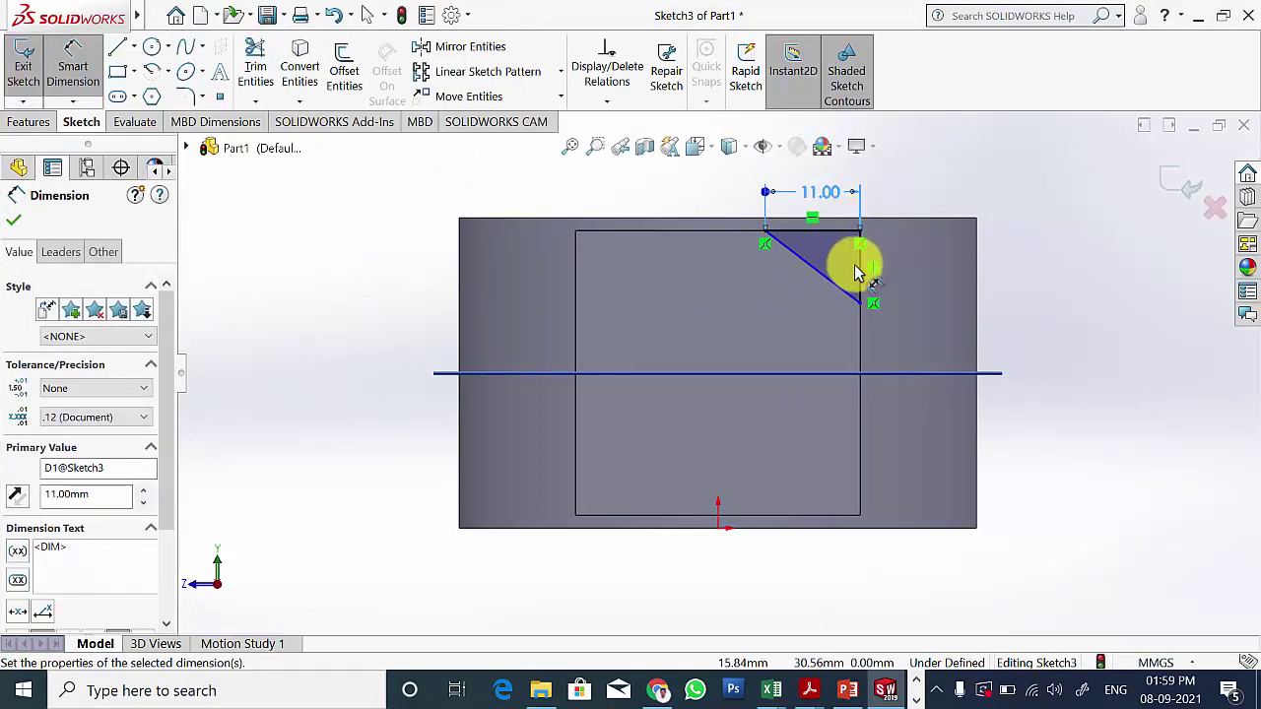
click(860, 271)
click(1013, 279)
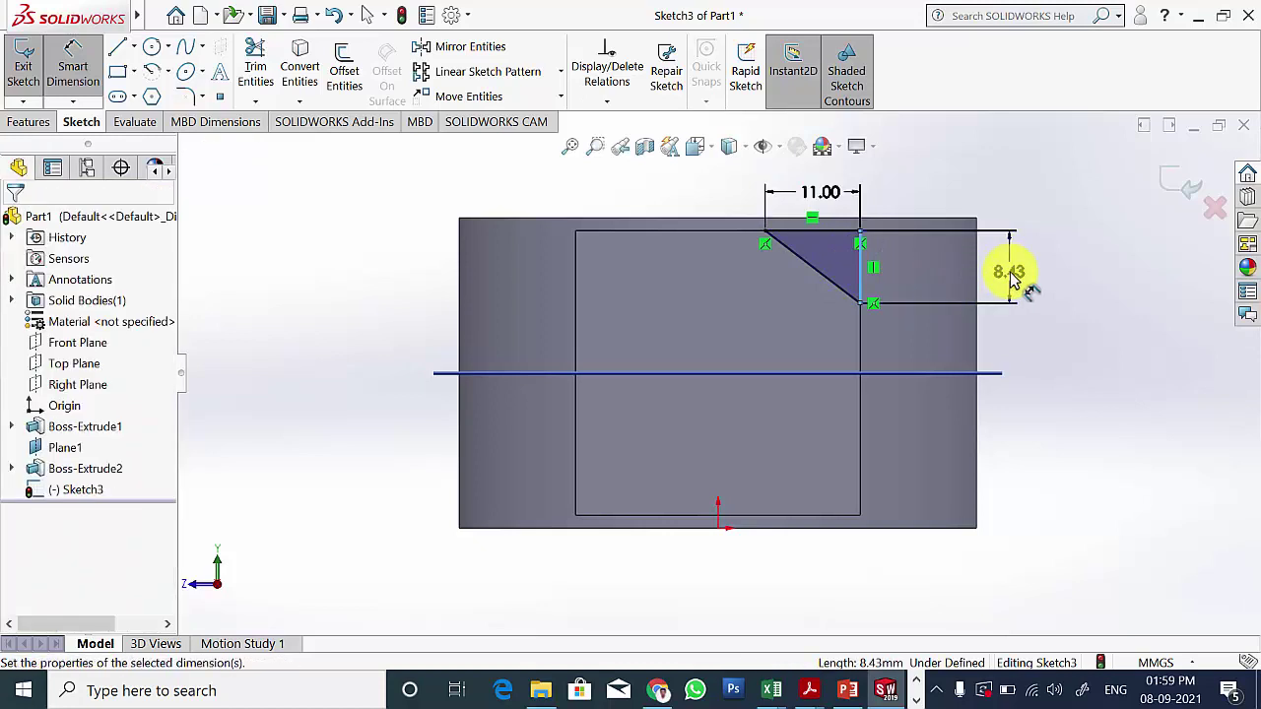
text(11)
key(Return)
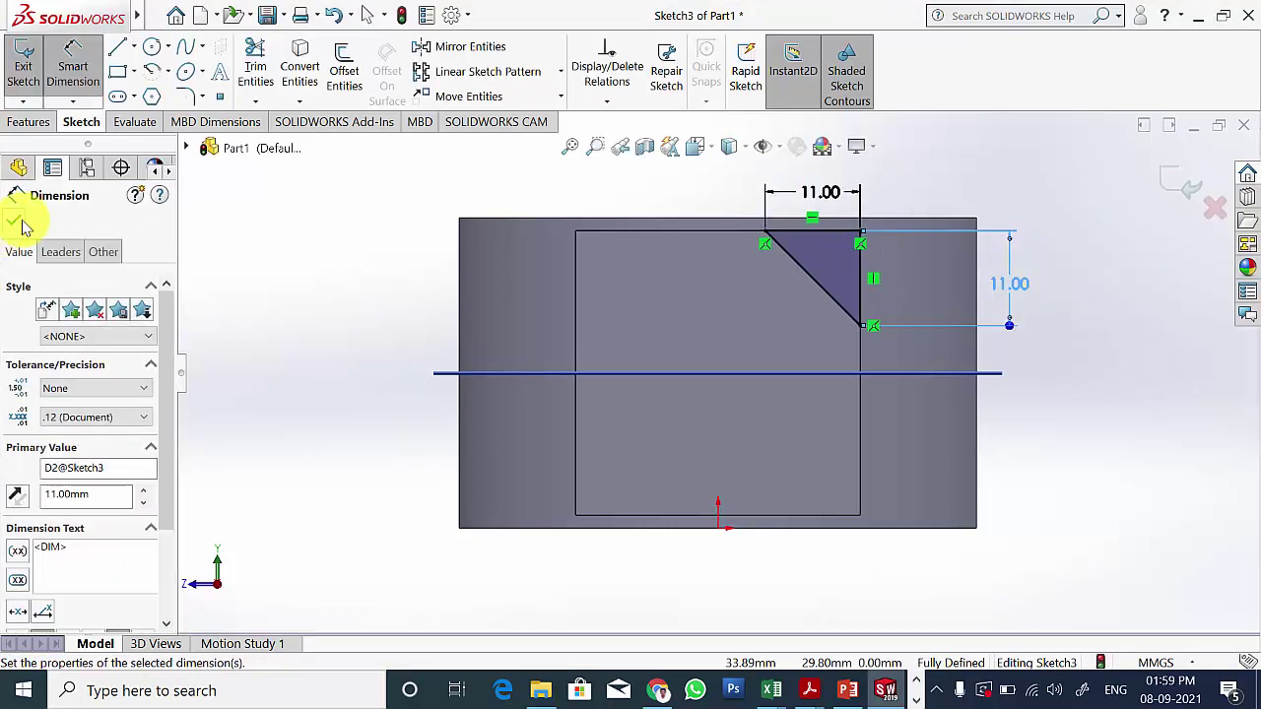
click(14, 220)
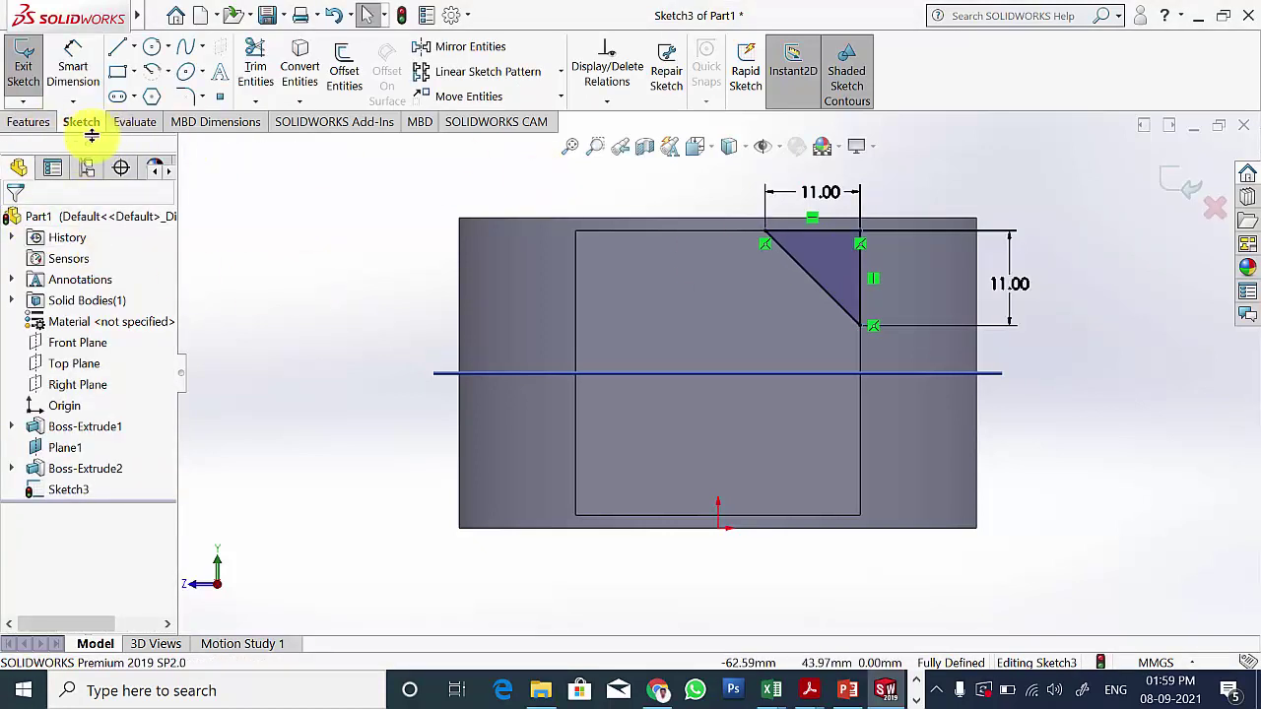
click(824, 262)
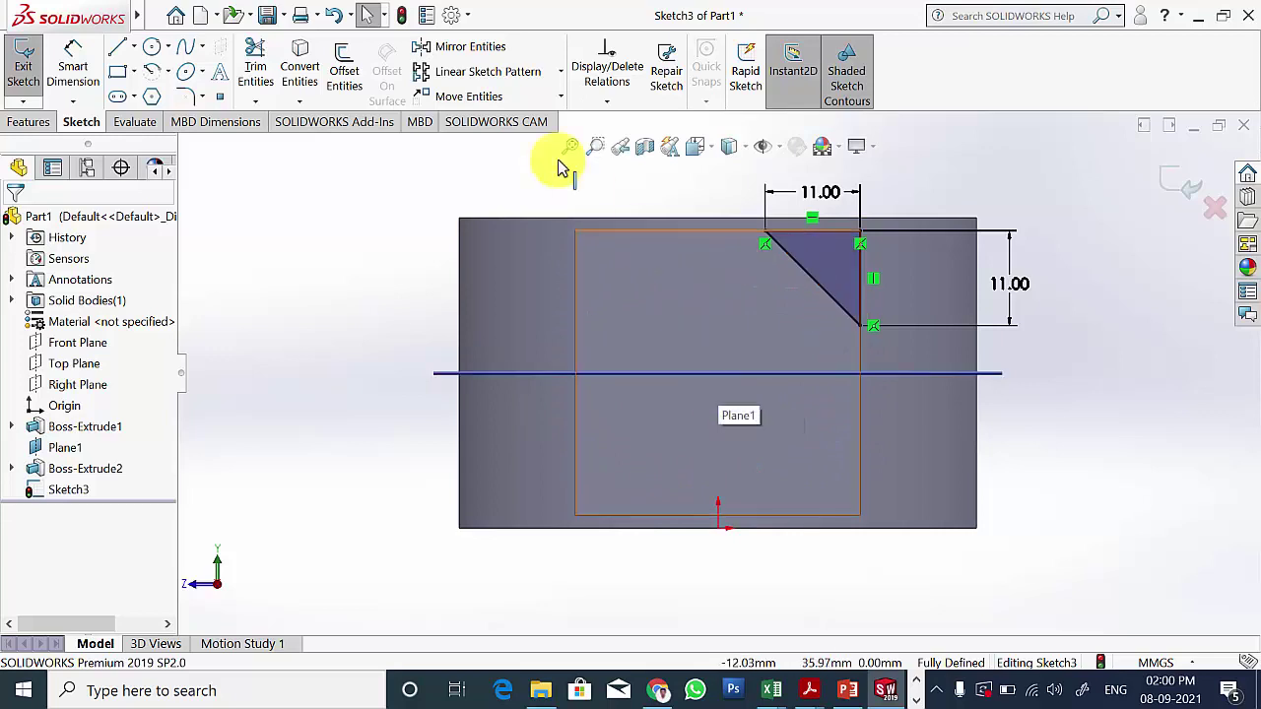
Step: Align a new centreline point vertically with the origin, then open the sketch pattern choices
click(222, 97)
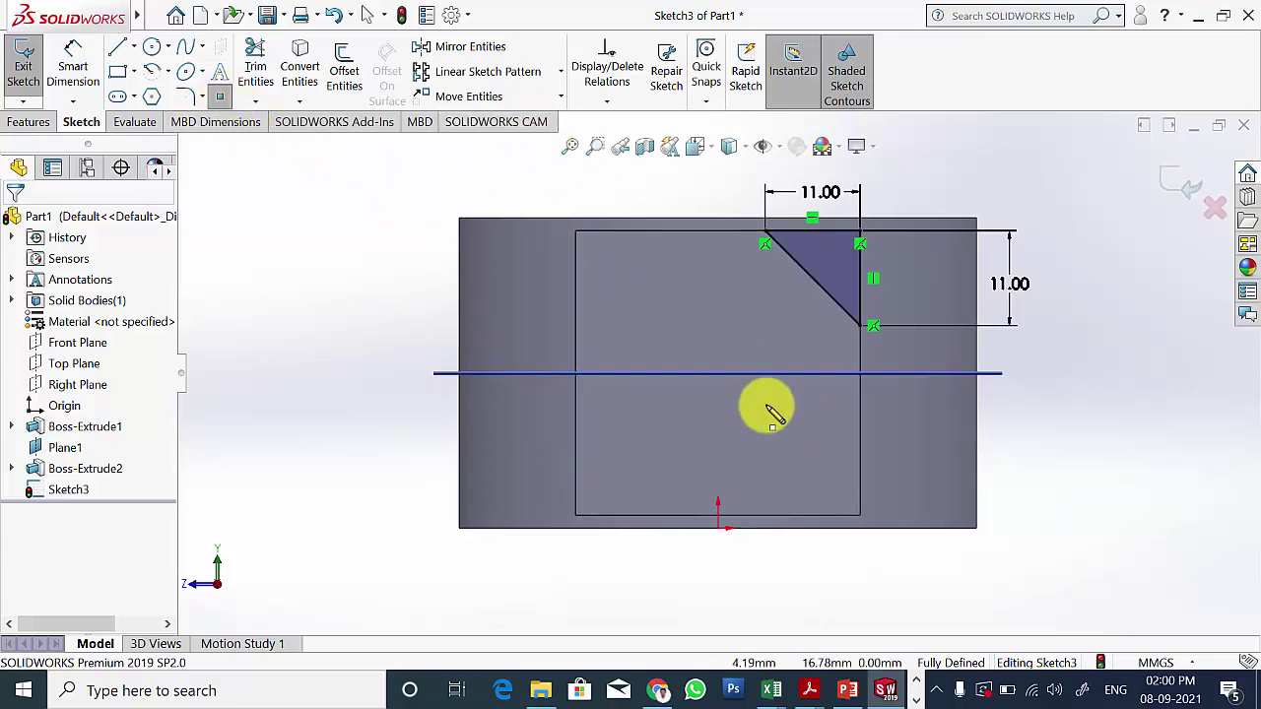
click(718, 374)
key(Escape)
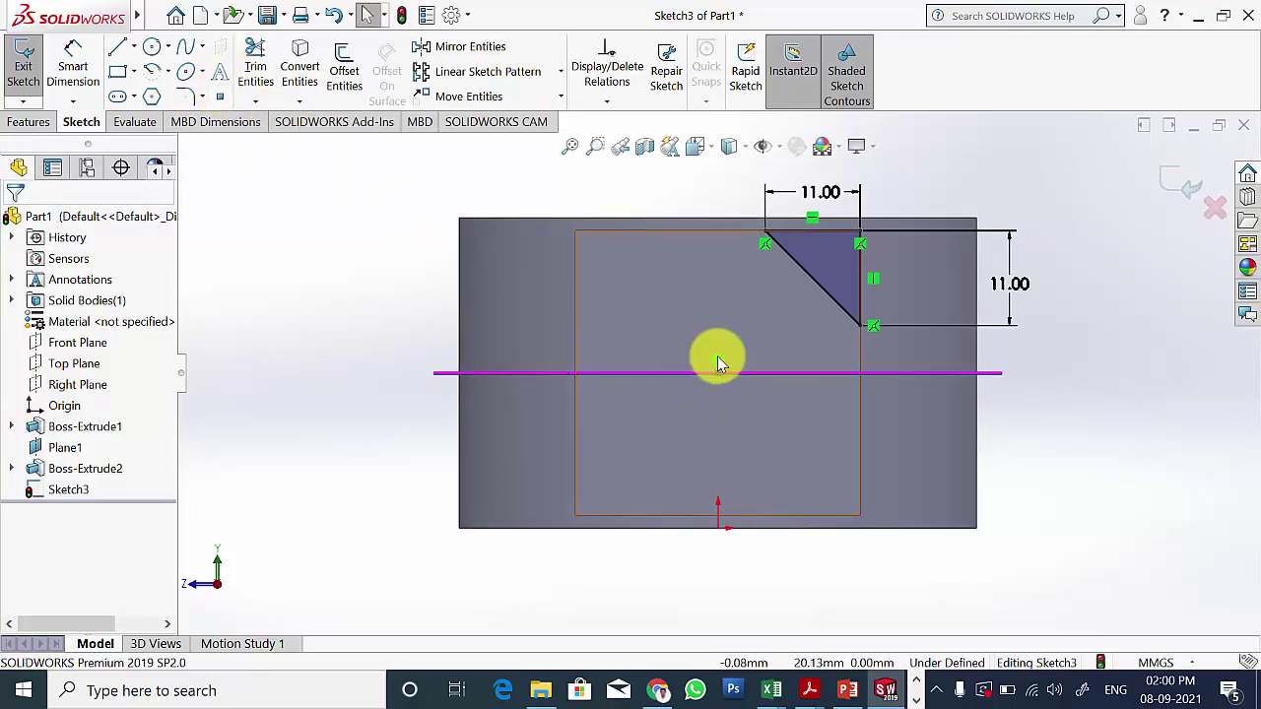
click(720, 375)
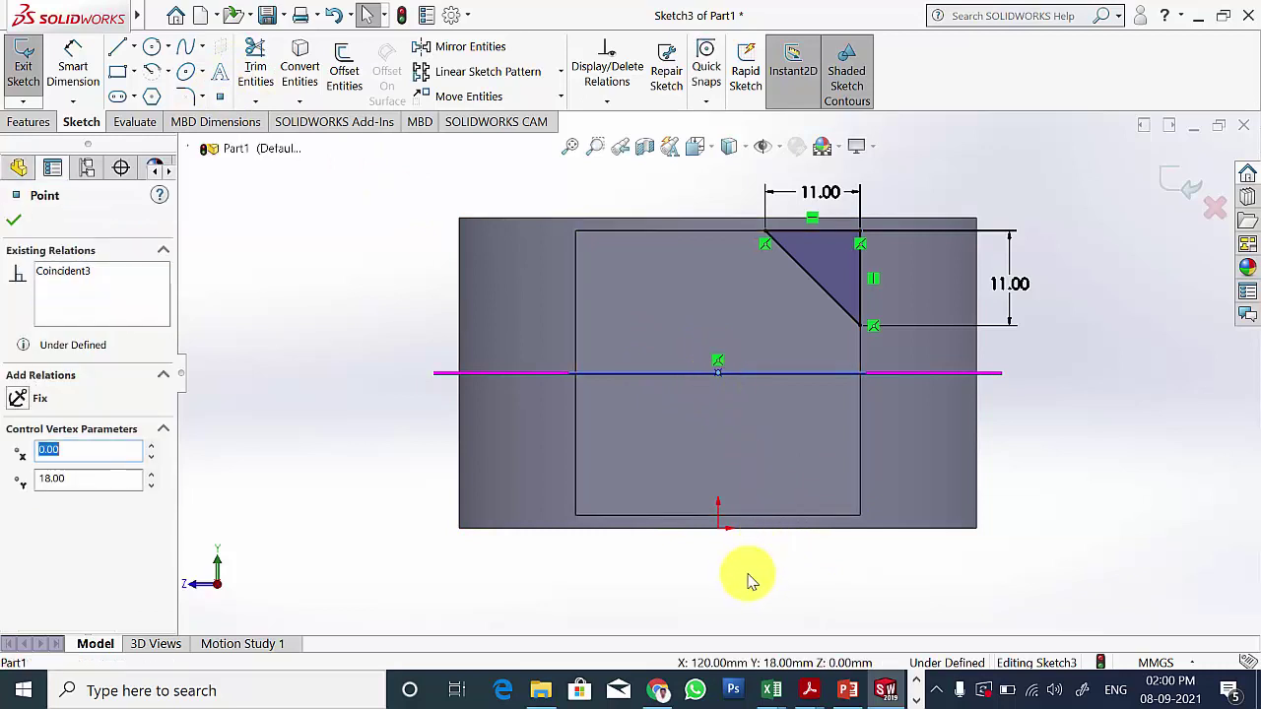
ctrl+click(718, 528)
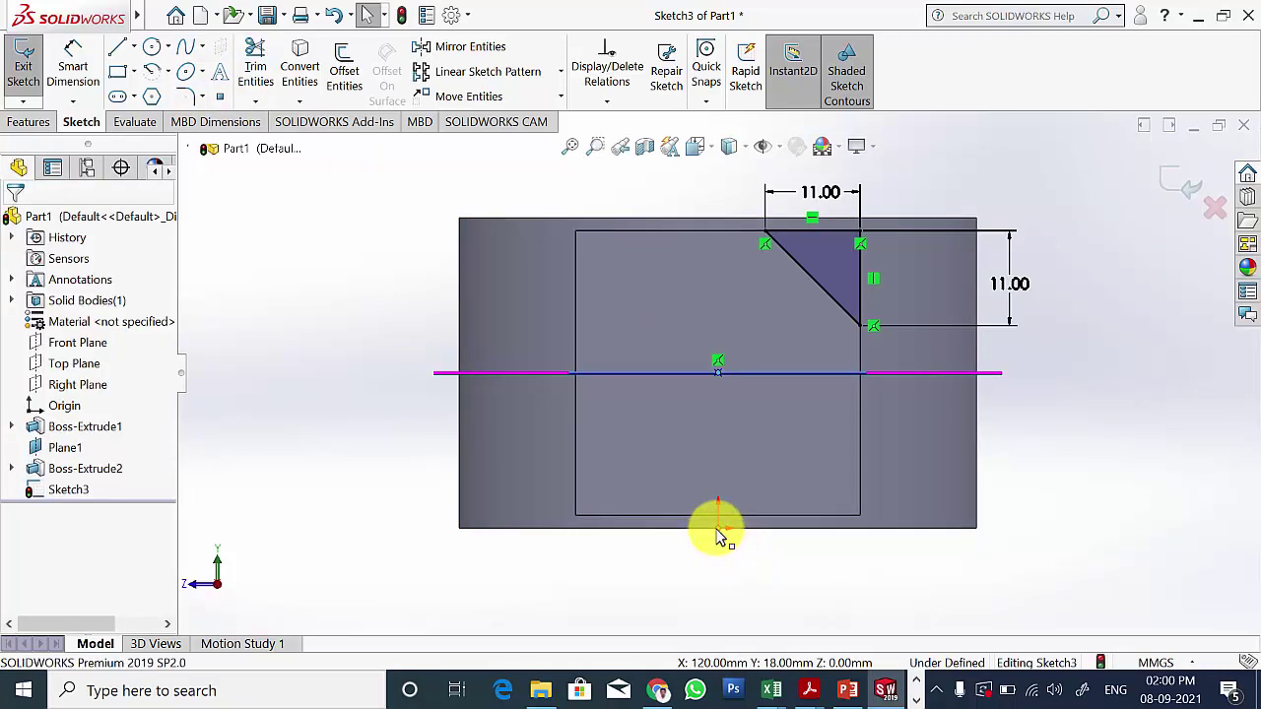
click(29, 502)
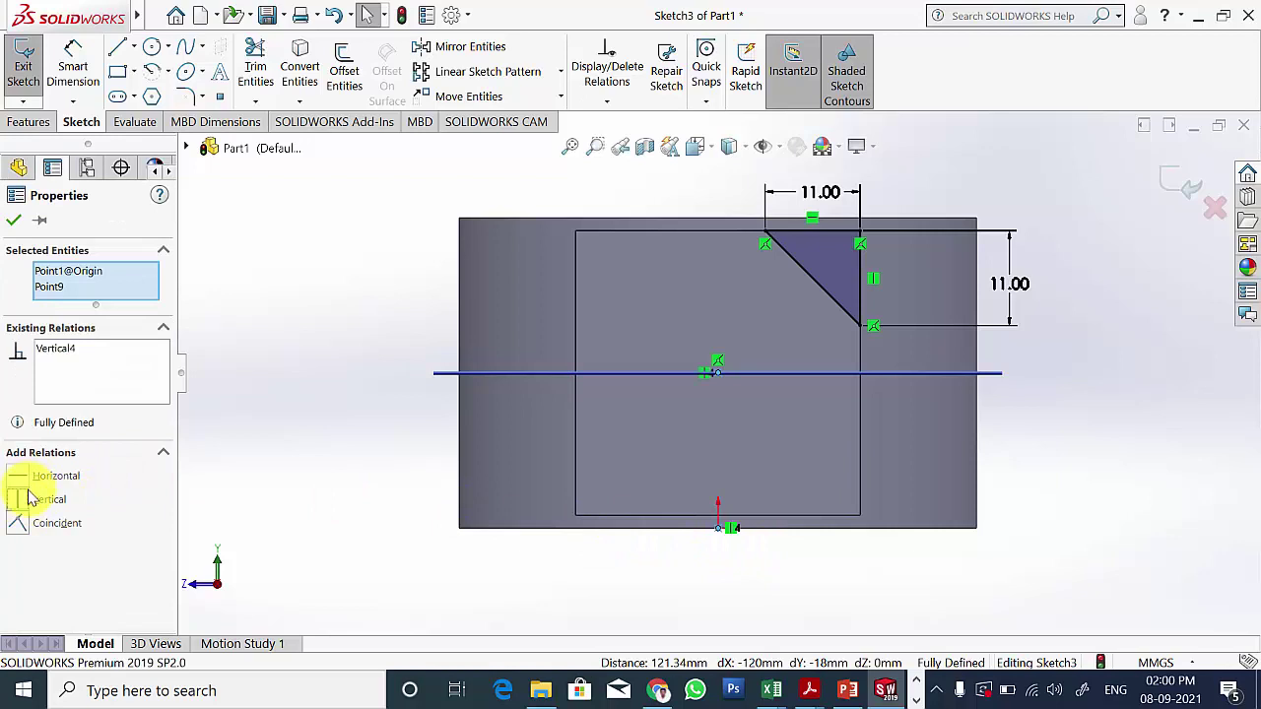
click(16, 222)
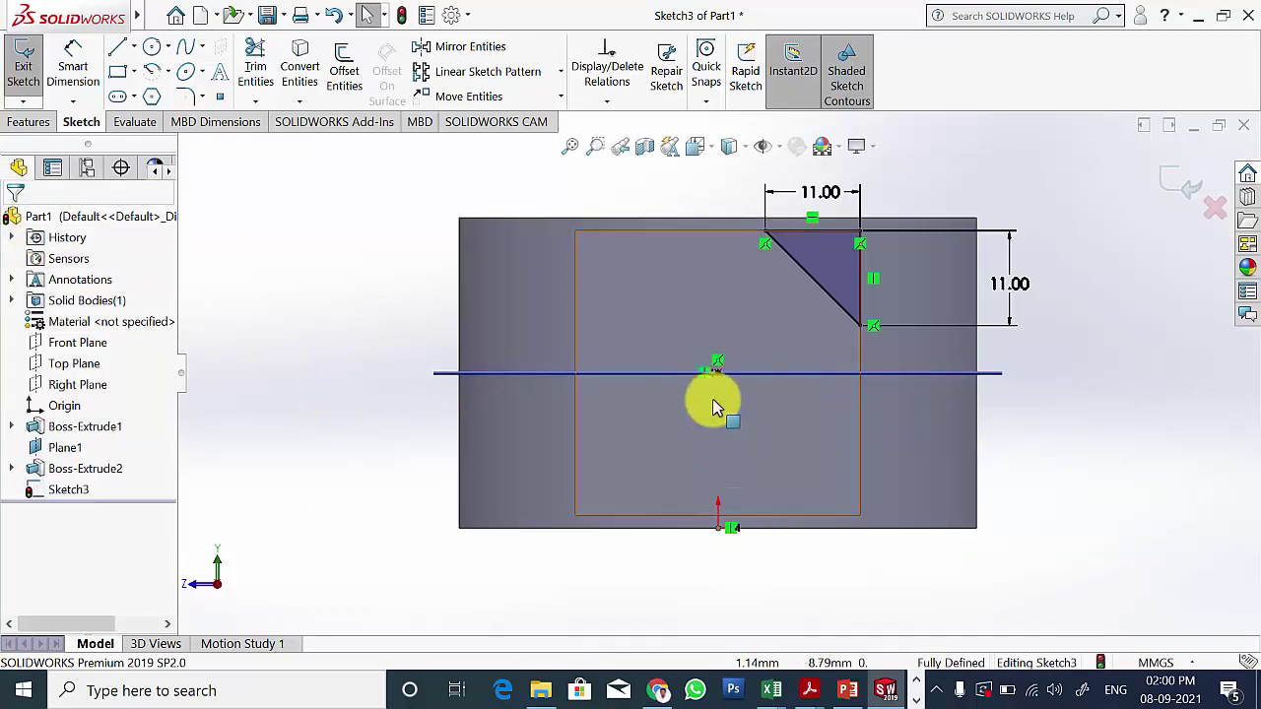
click(729, 372)
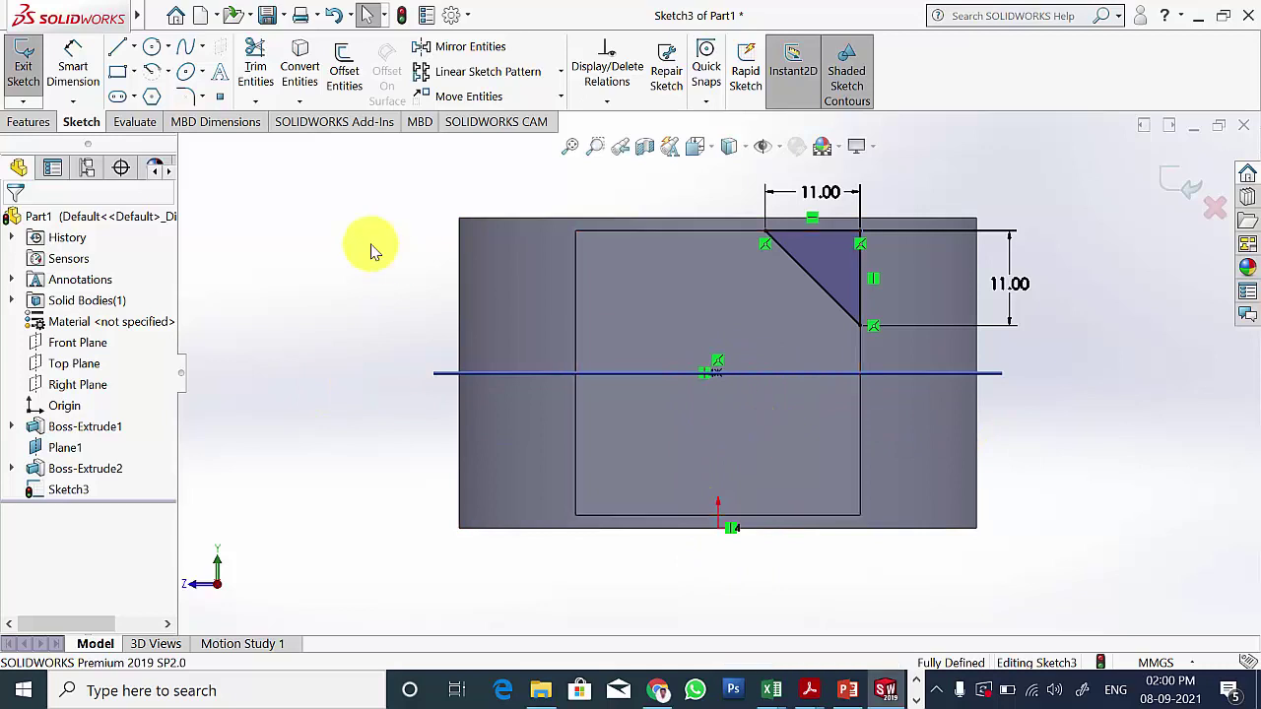
click(561, 72)
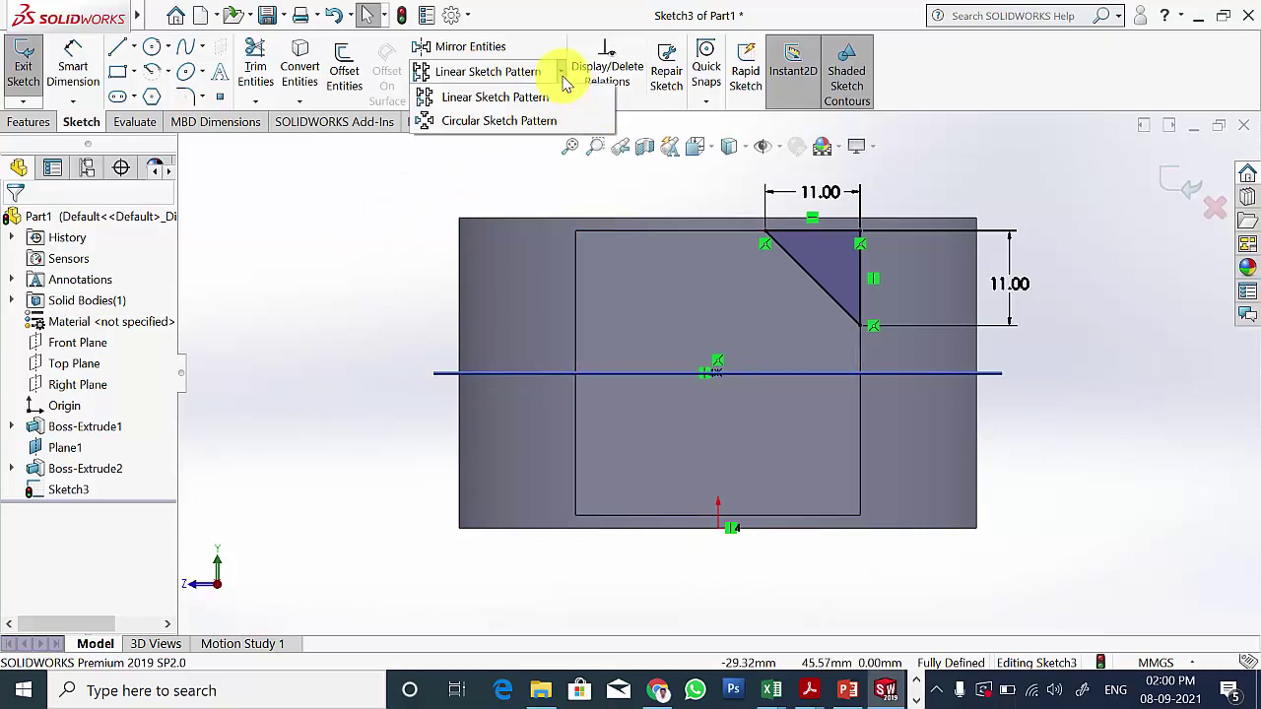
Step: Circular-pattern the 11 mm corner triangle's three lines four times at 360° about the centre point
click(537, 121)
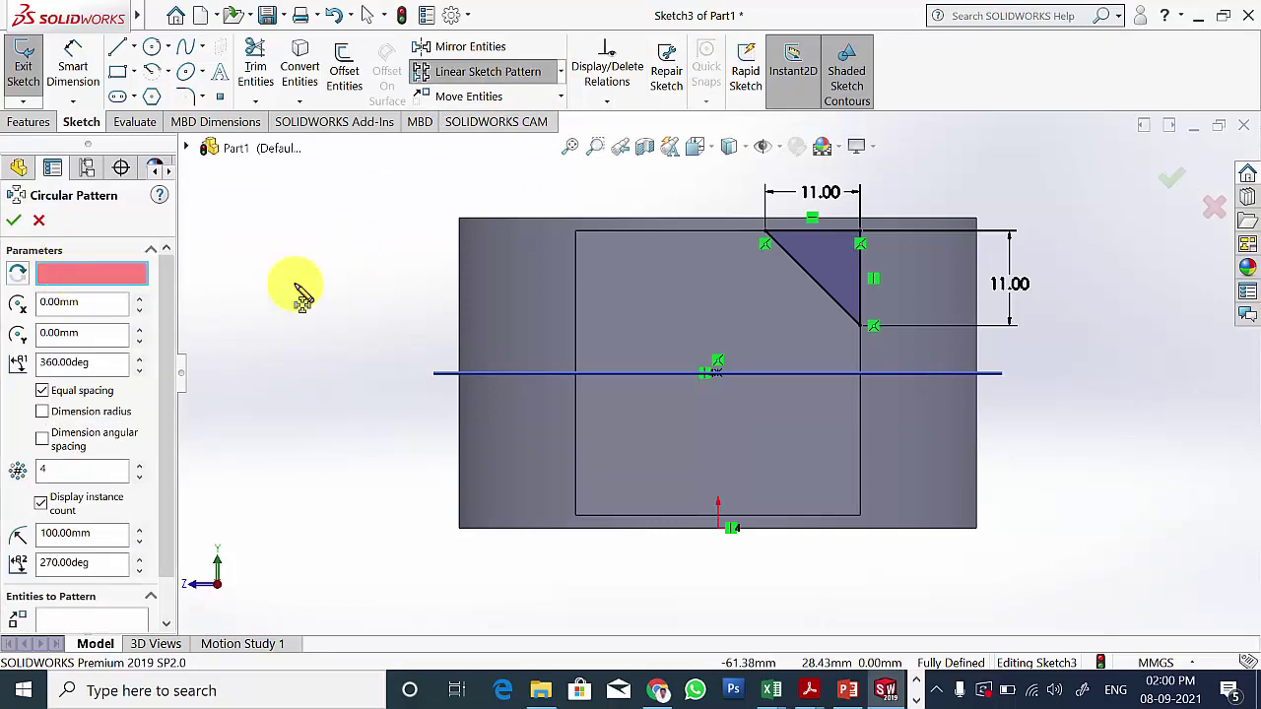
click(718, 372)
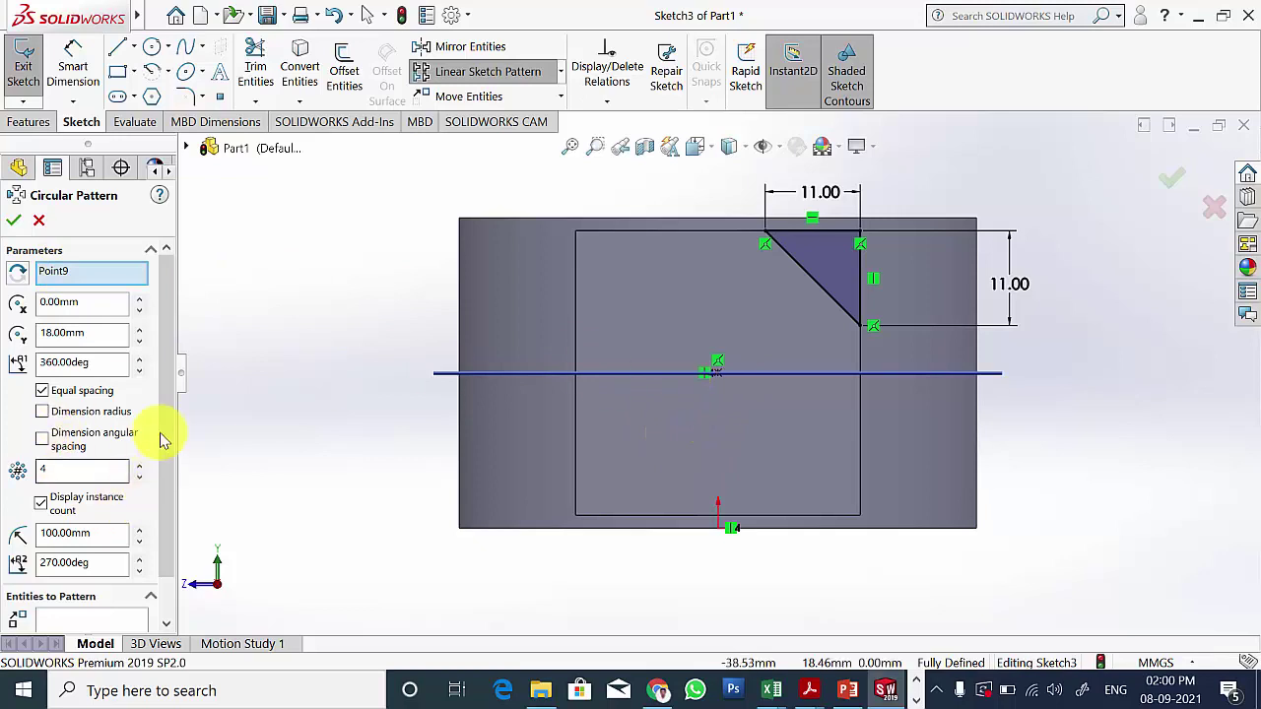
drag(167, 368, 167, 457)
click(70, 573)
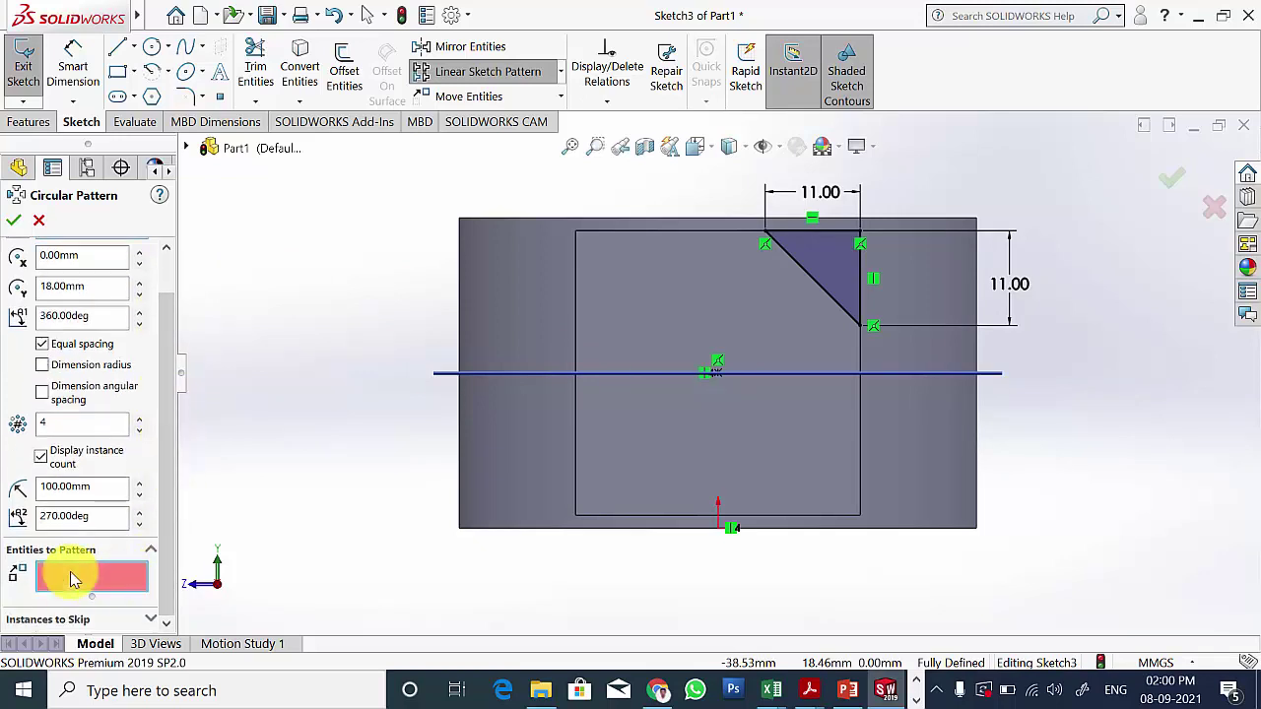
click(849, 279)
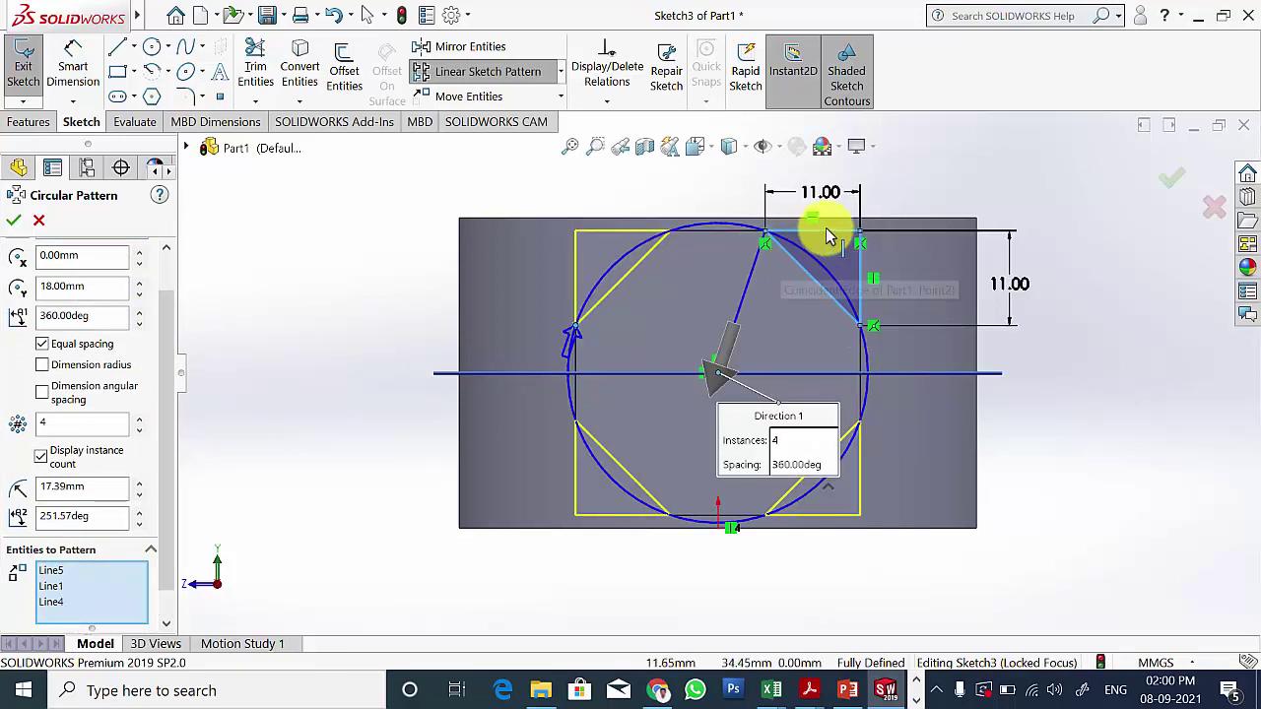
click(14, 223)
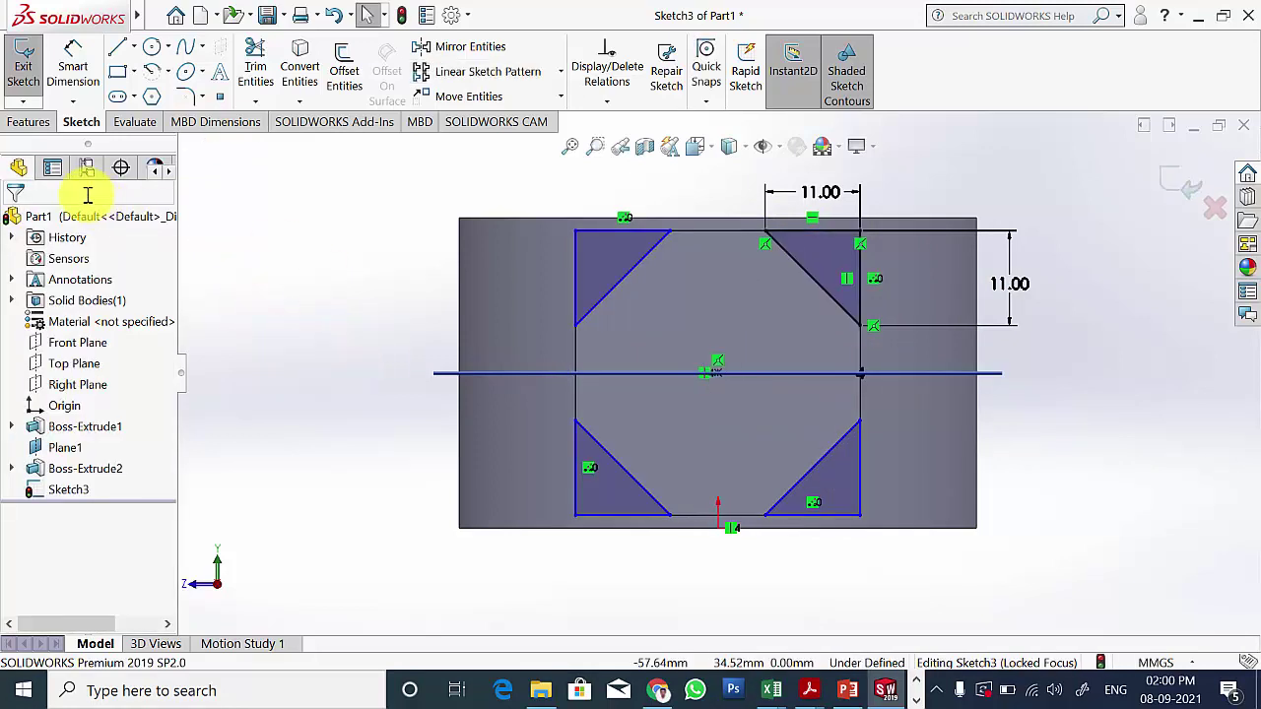
Step: Extrude-cut the four corner triangles 45 mm blind, replacing the 33 mm default depth
click(21, 123)
middle_drag(338, 290, 361, 309)
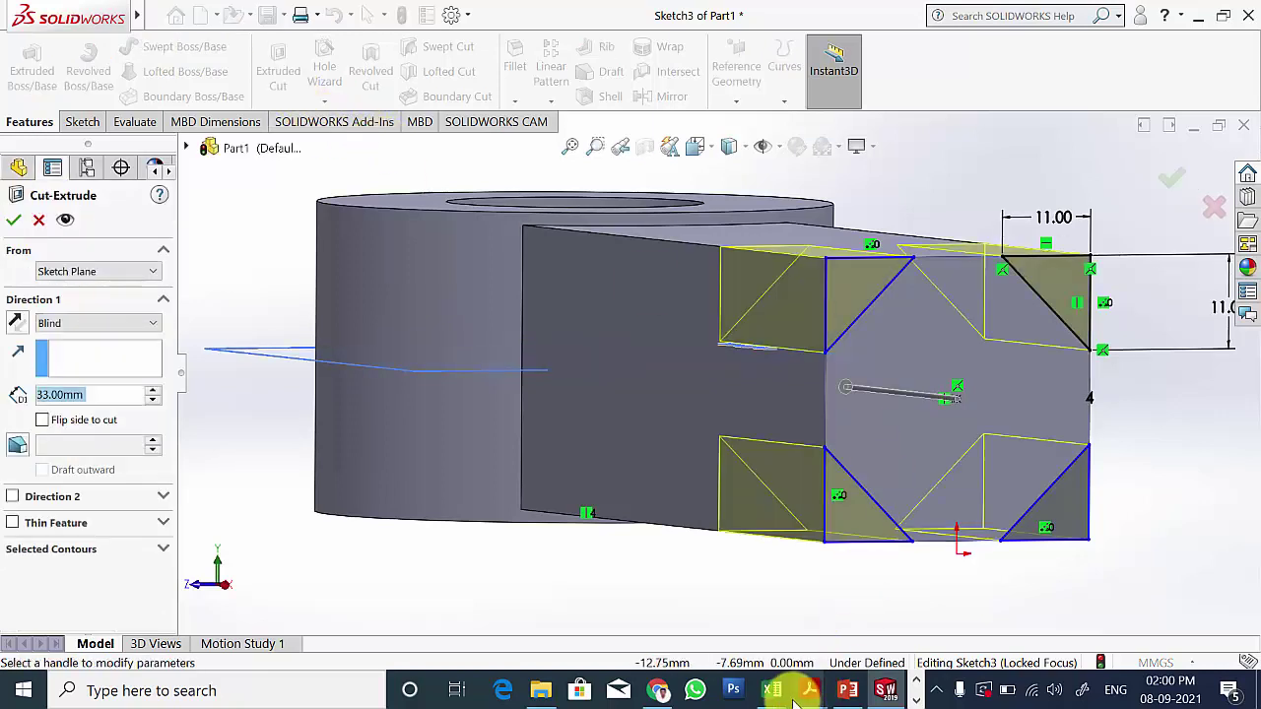
click(847, 691)
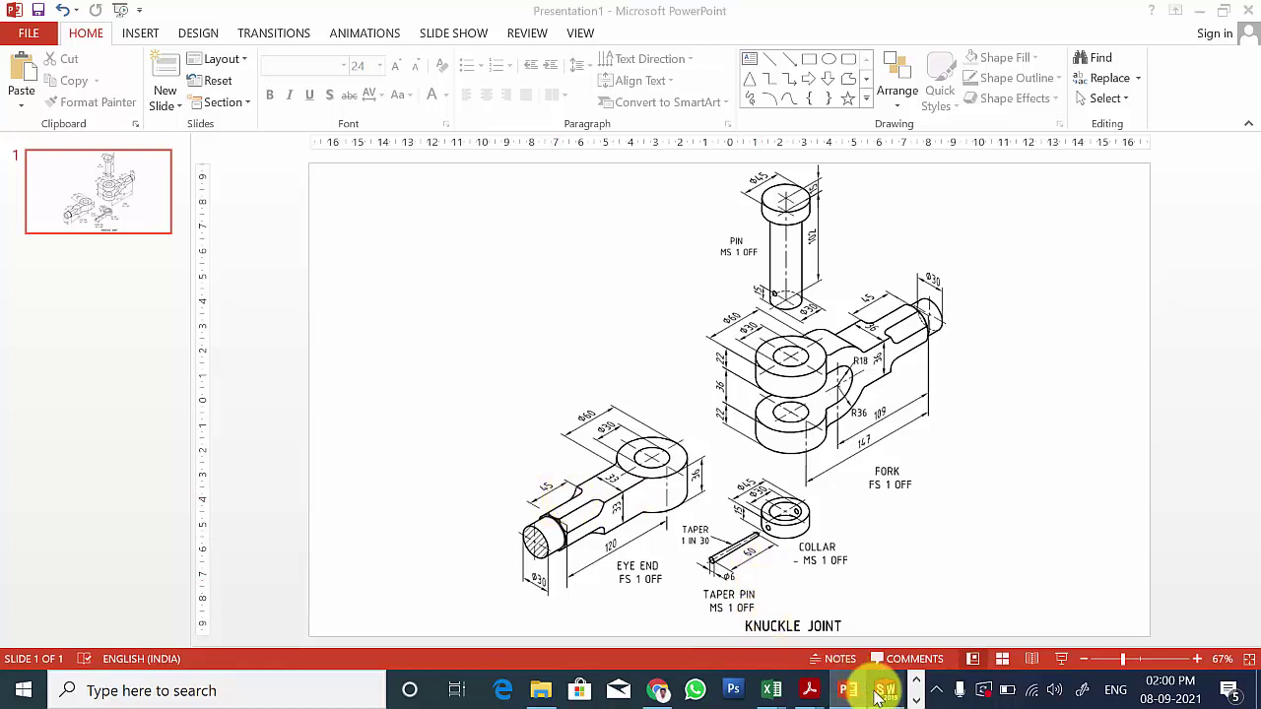
click(885, 690)
drag(91, 395, 29, 396)
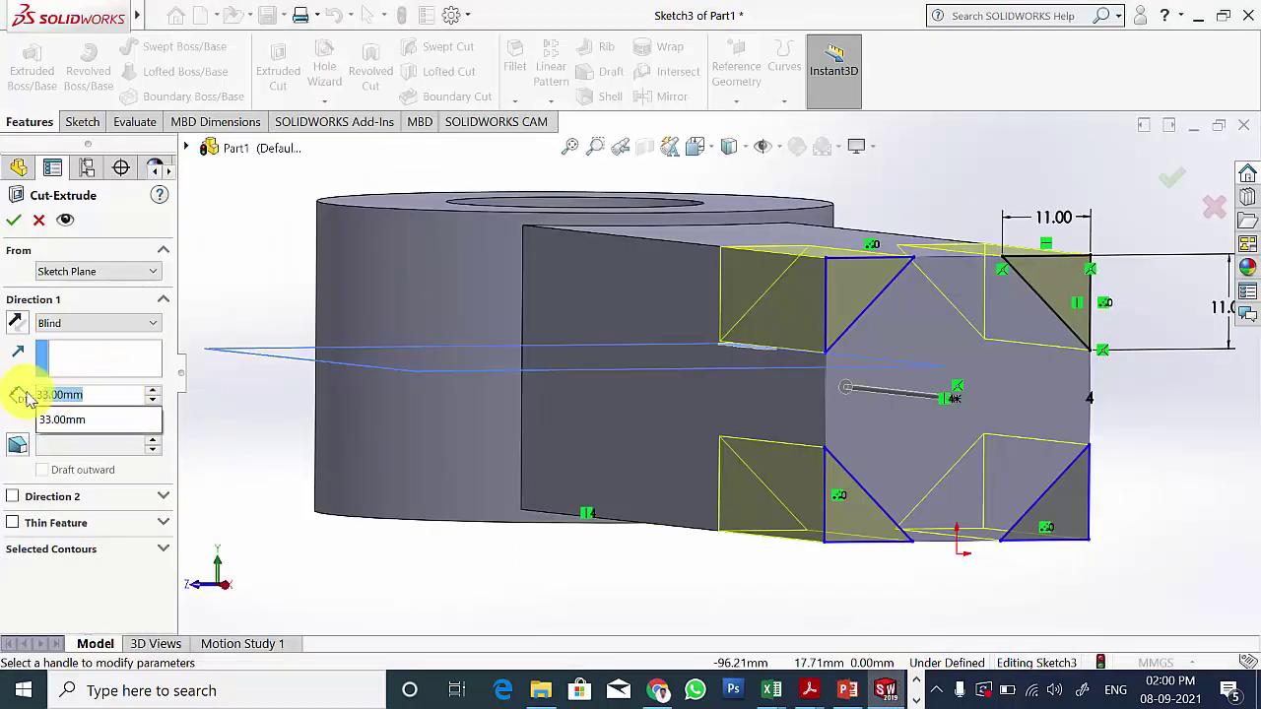
text(45)
key(Return)
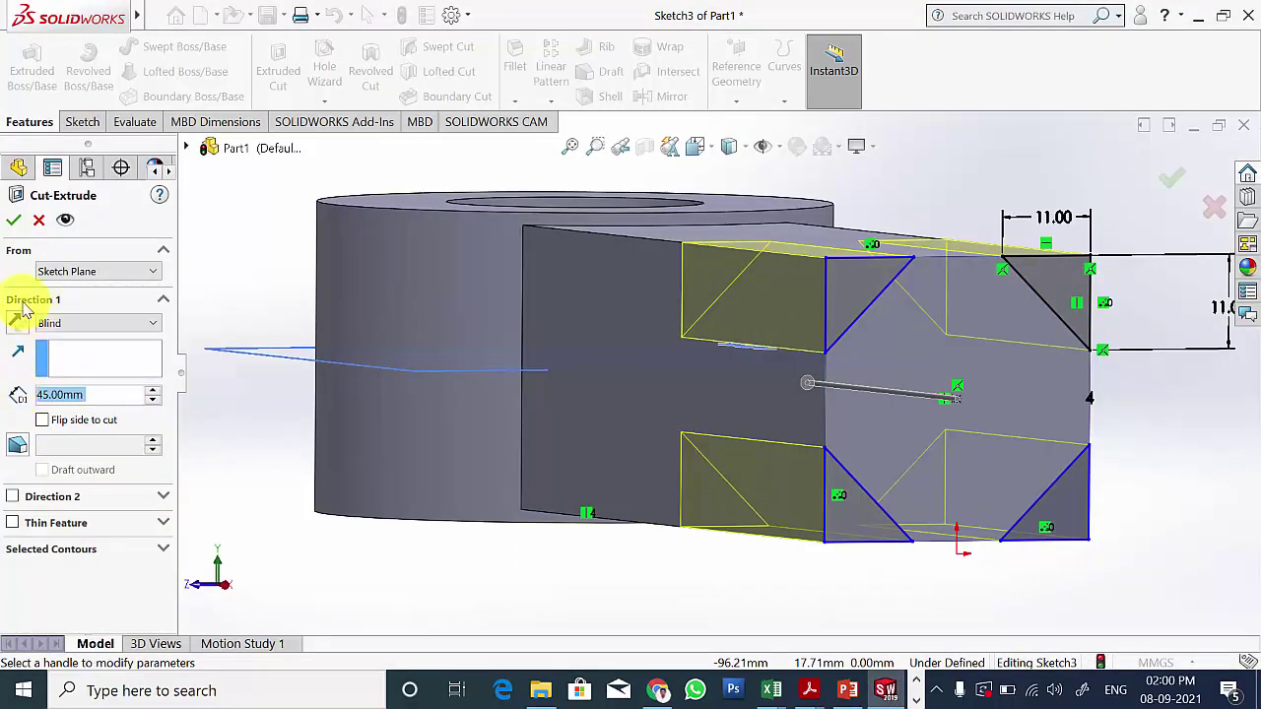
click(13, 219)
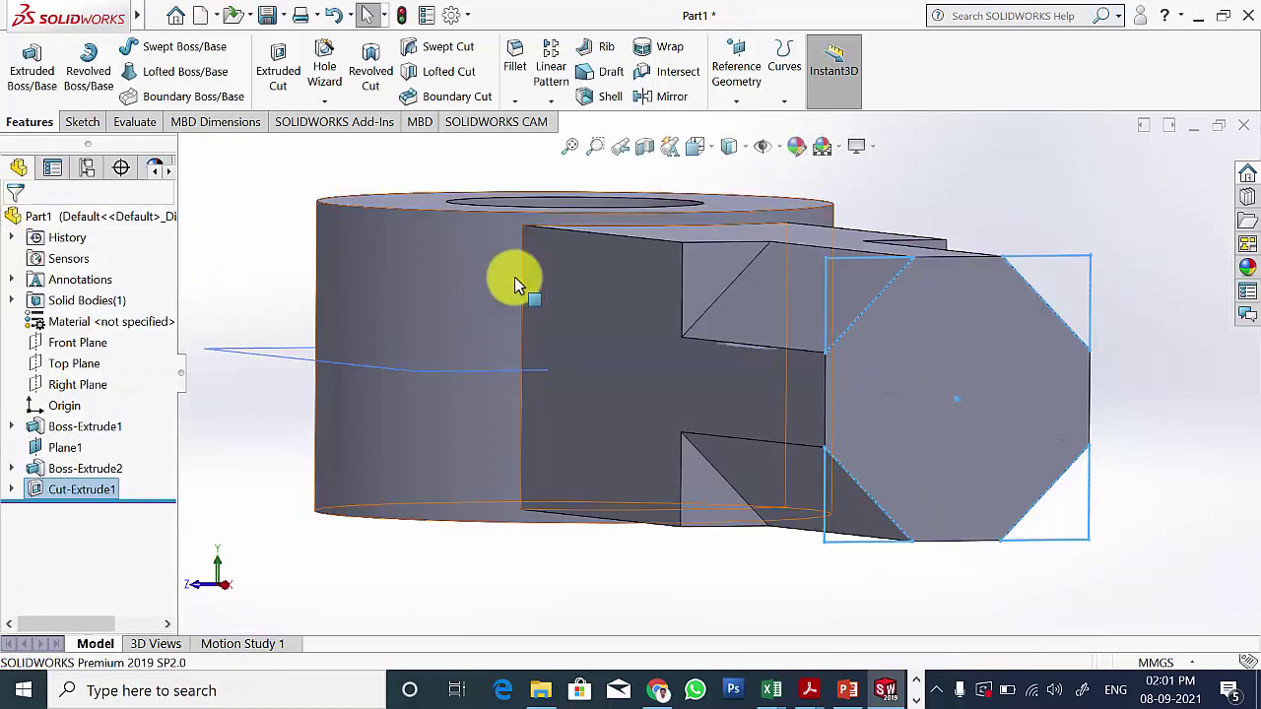
middle_drag(1063, 417, 1015, 423)
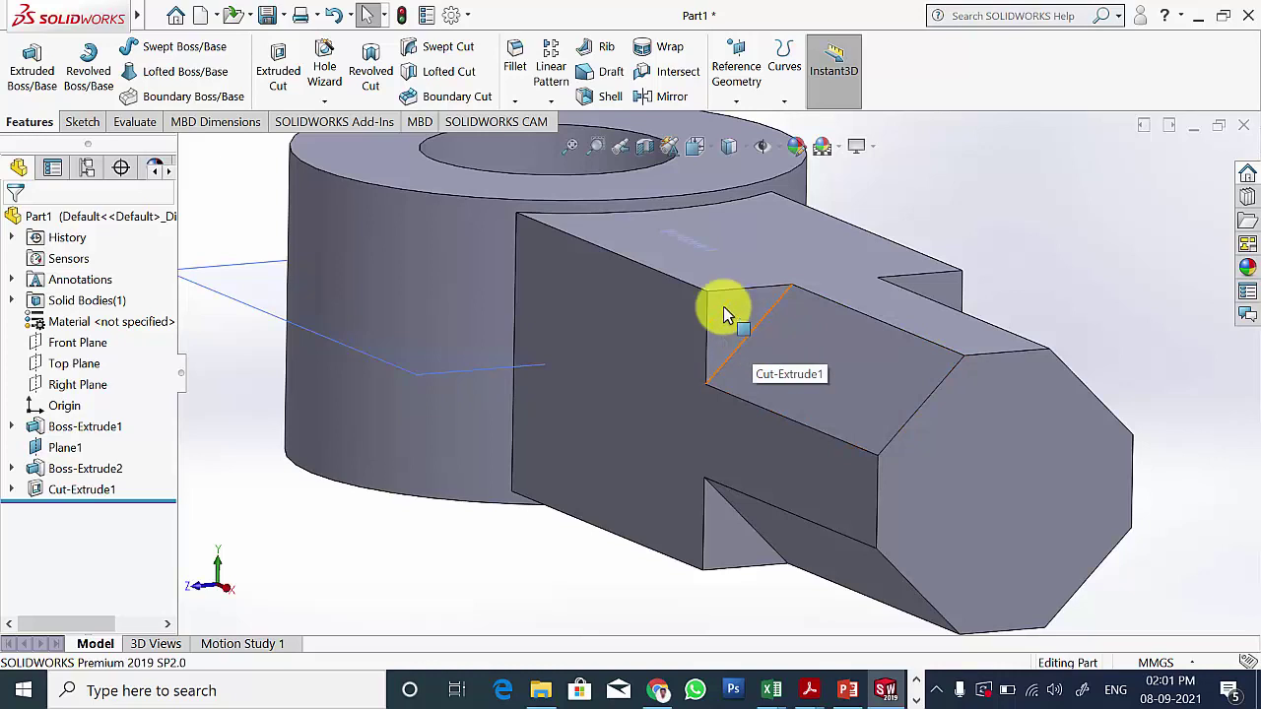
Step: Fillet the four cut-step edges with a 7 mm radius
click(515, 67)
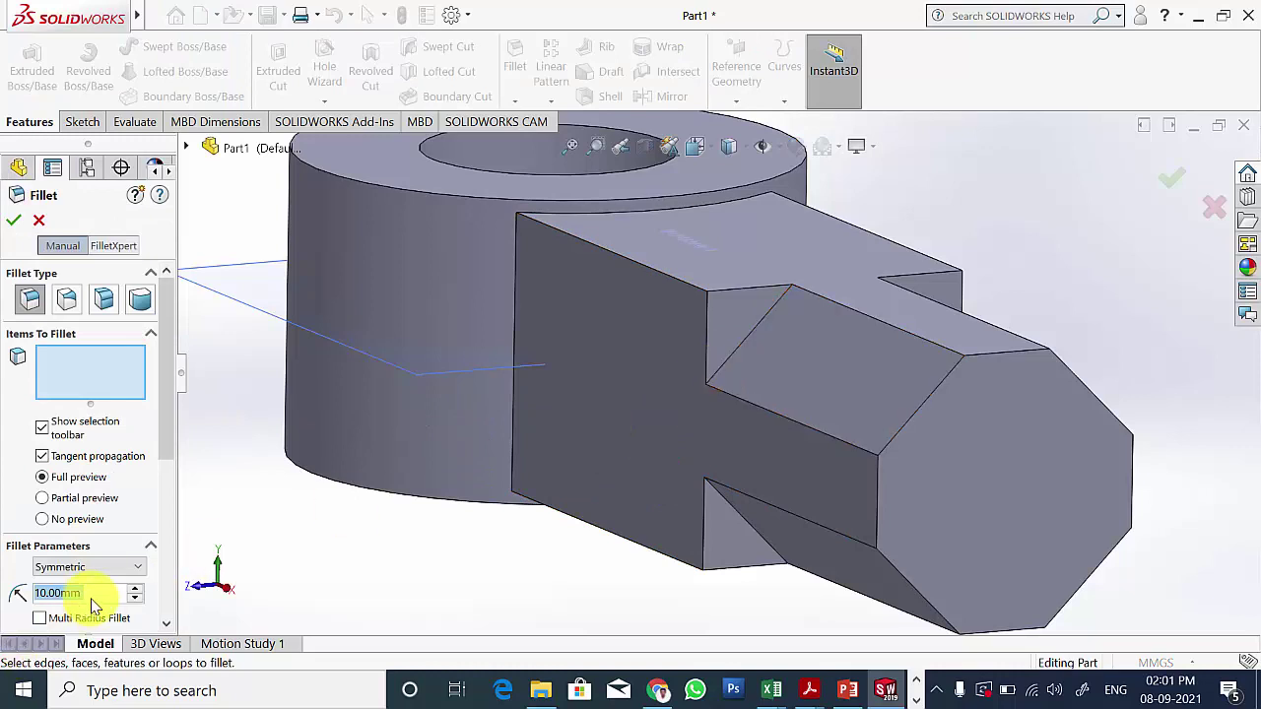
text(7)
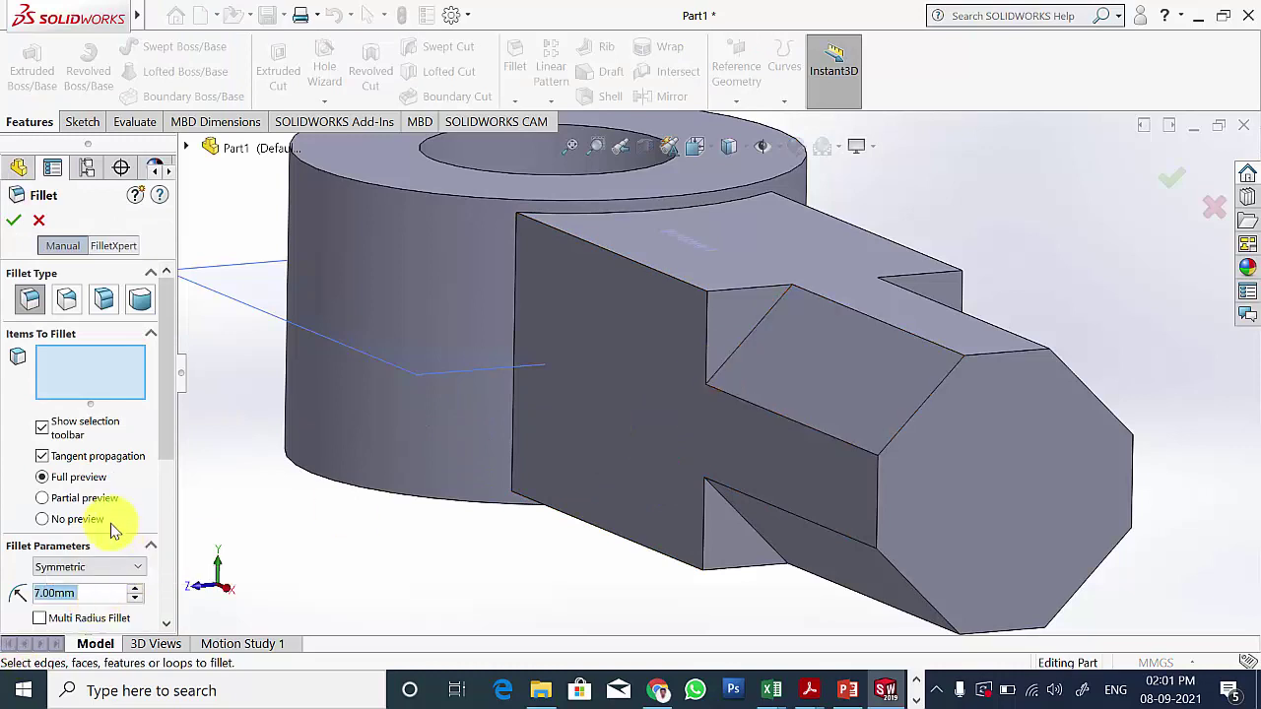
click(733, 356)
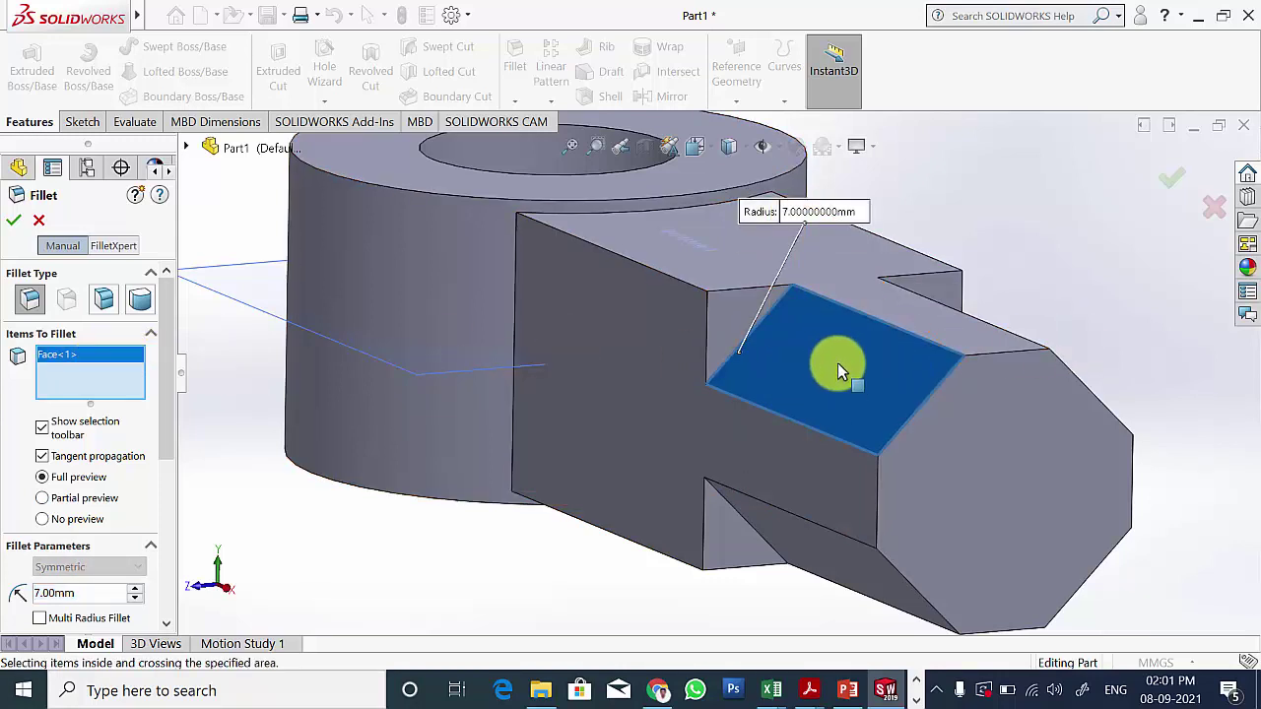
key(Delete)
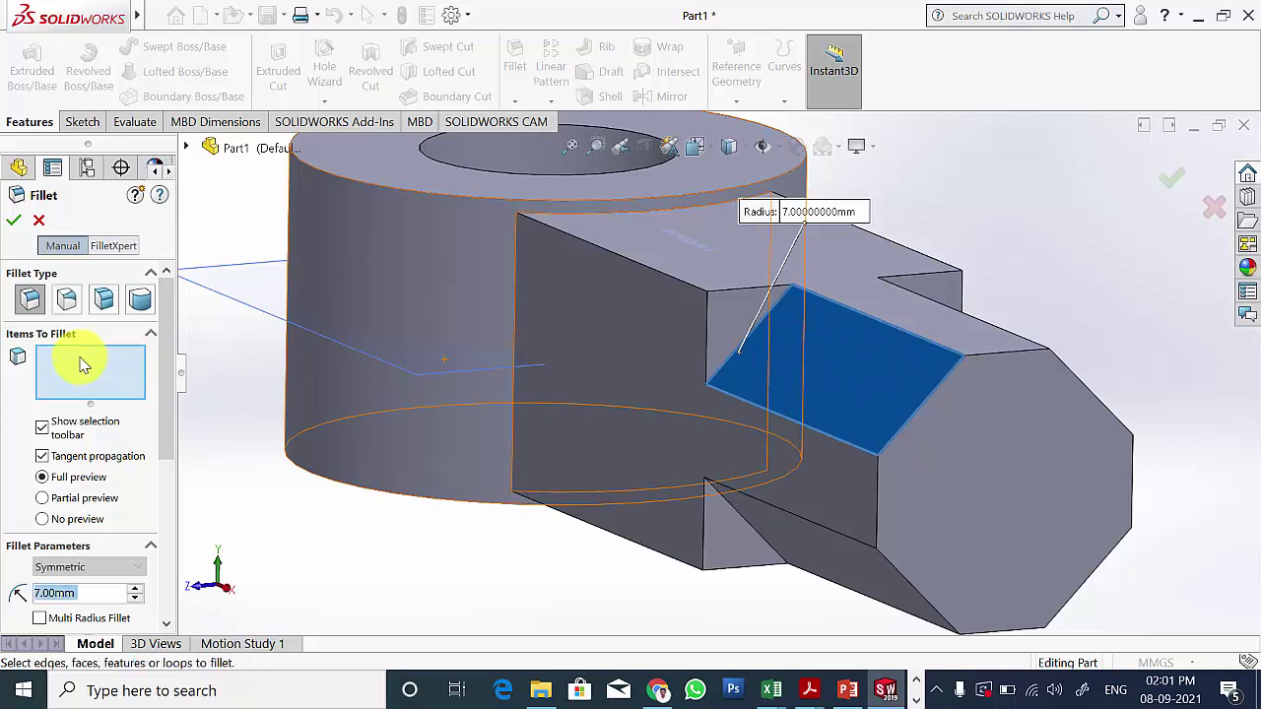
click(751, 332)
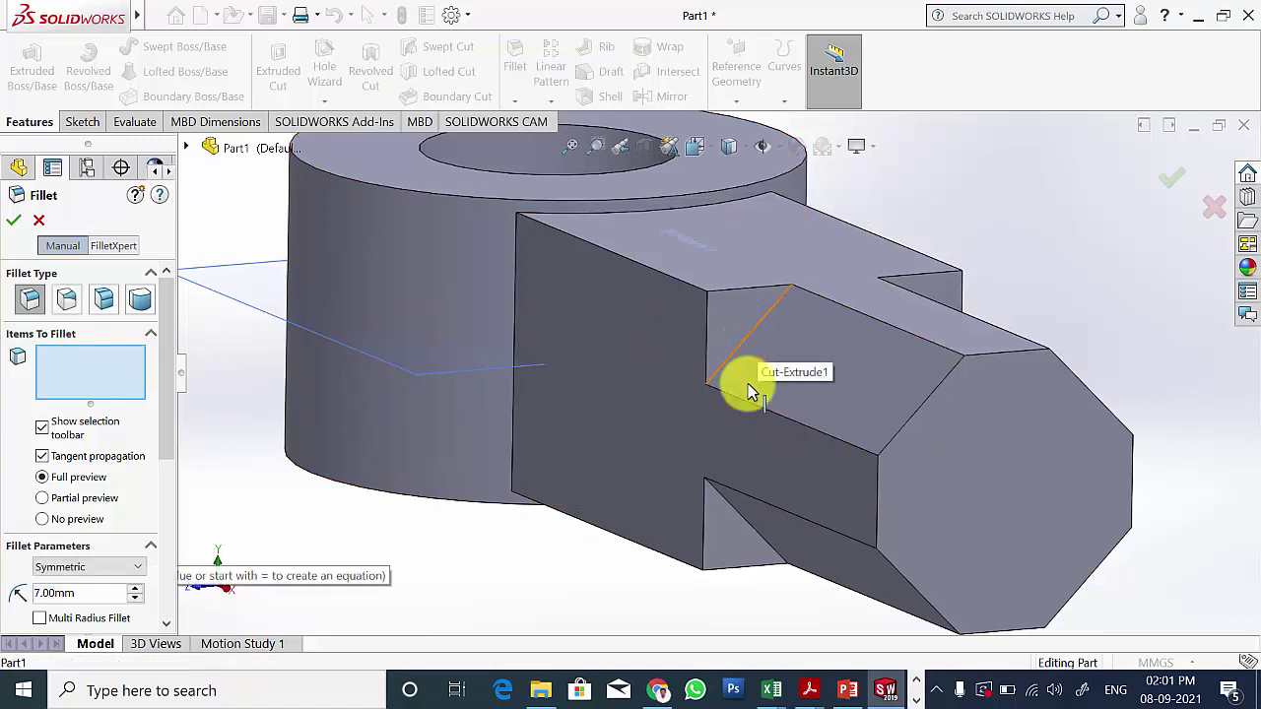
click(754, 533)
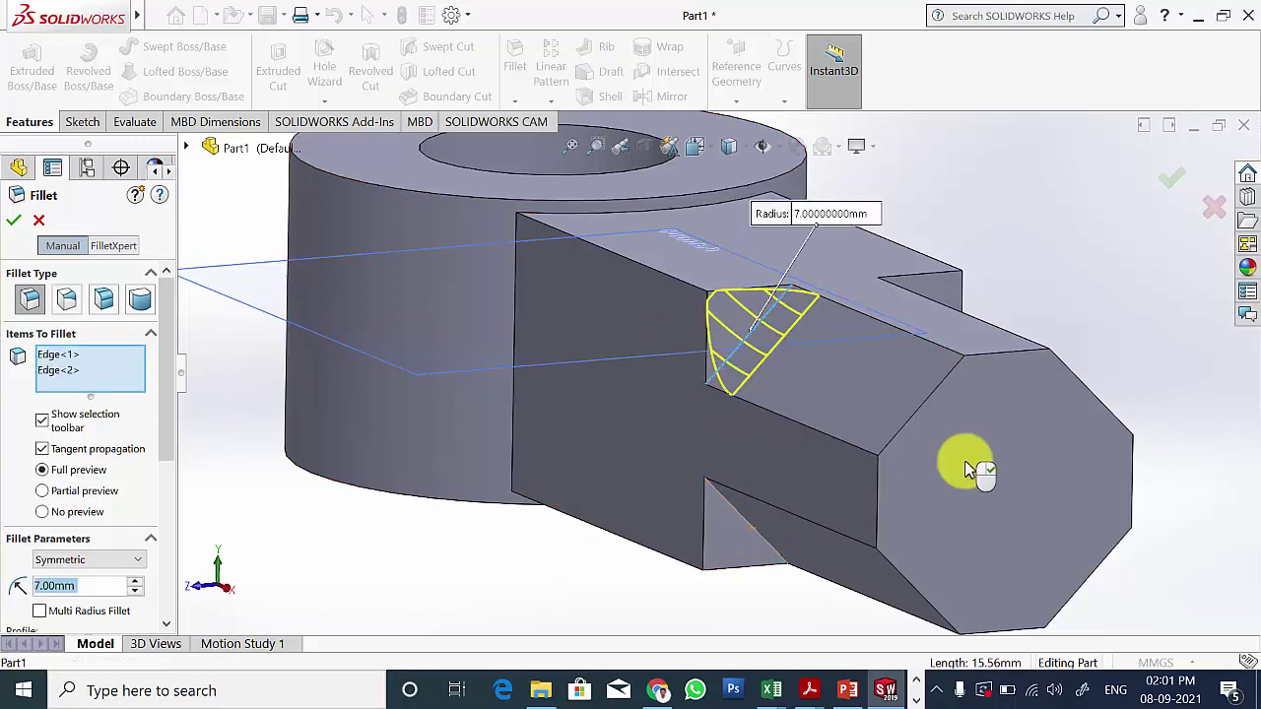
middle_drag(964, 460, 845, 430)
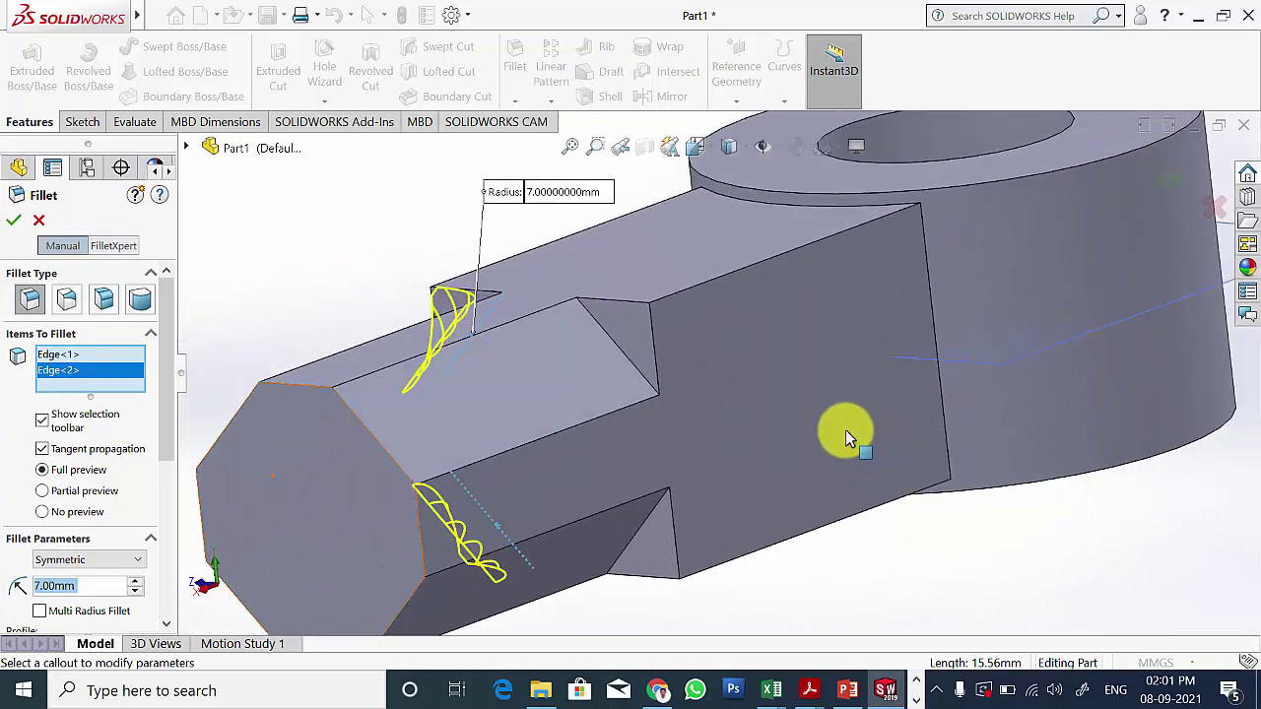
click(632, 360)
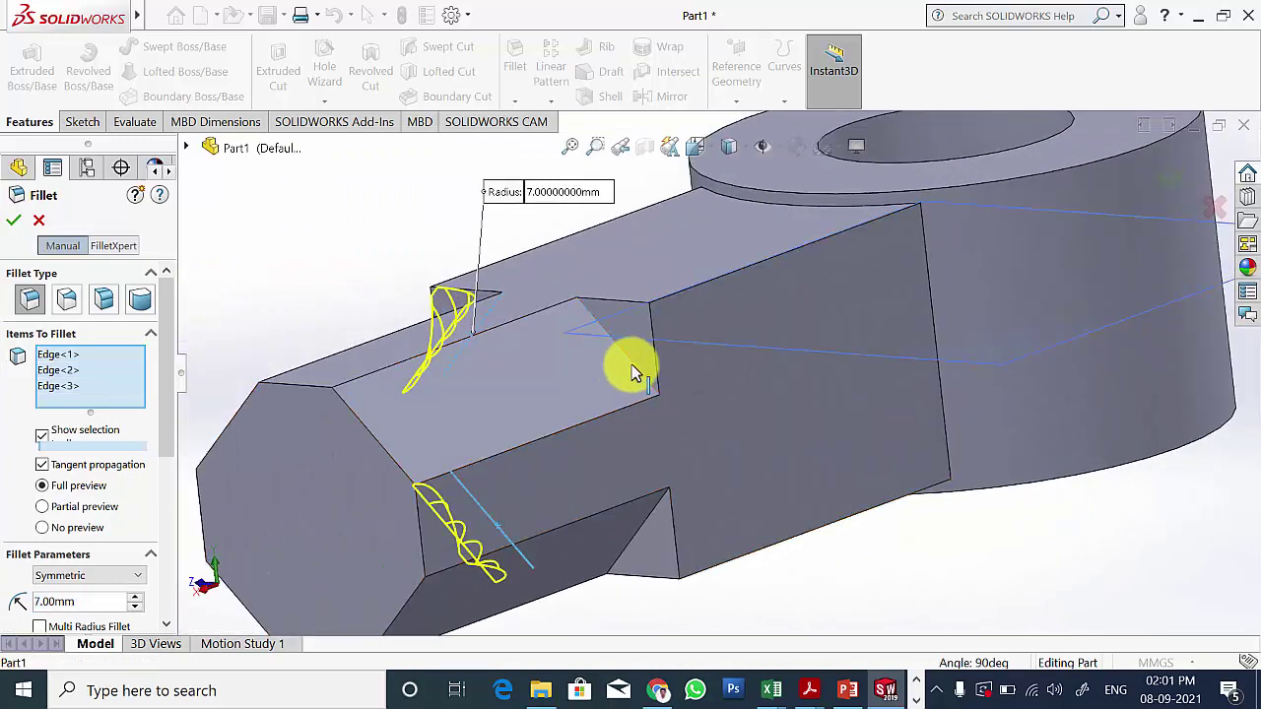
click(647, 525)
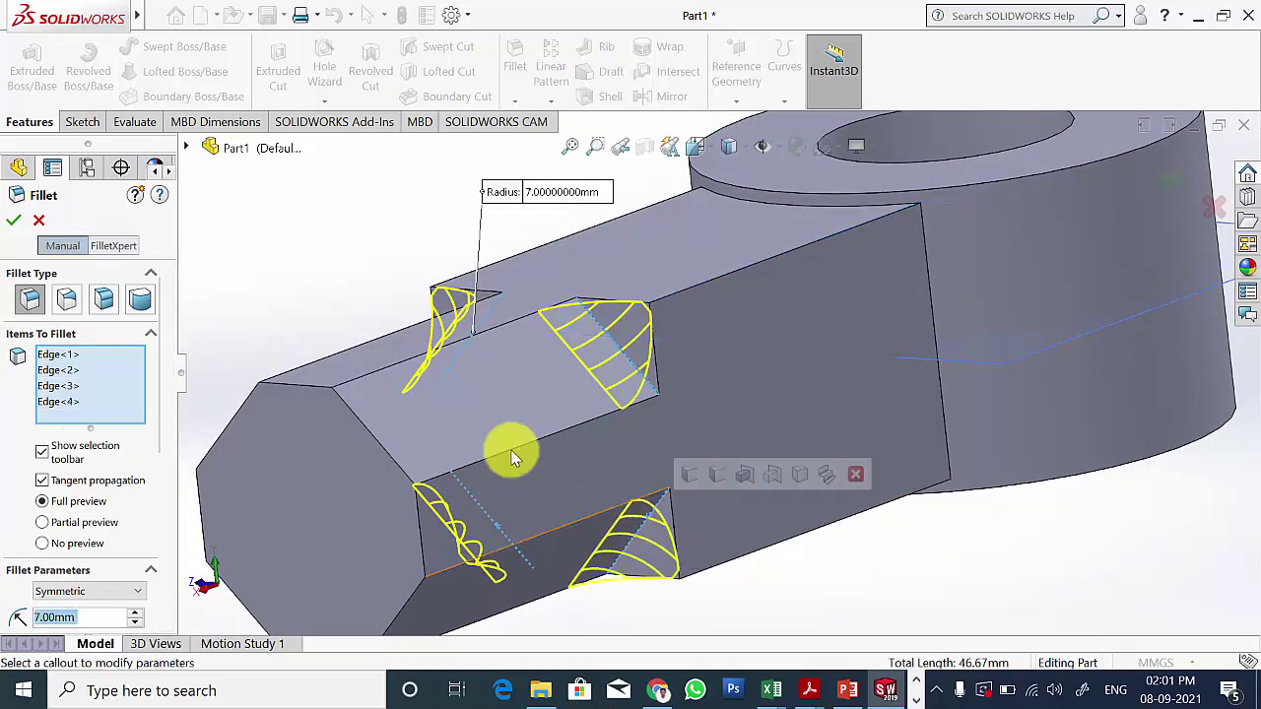
click(15, 223)
key(f)
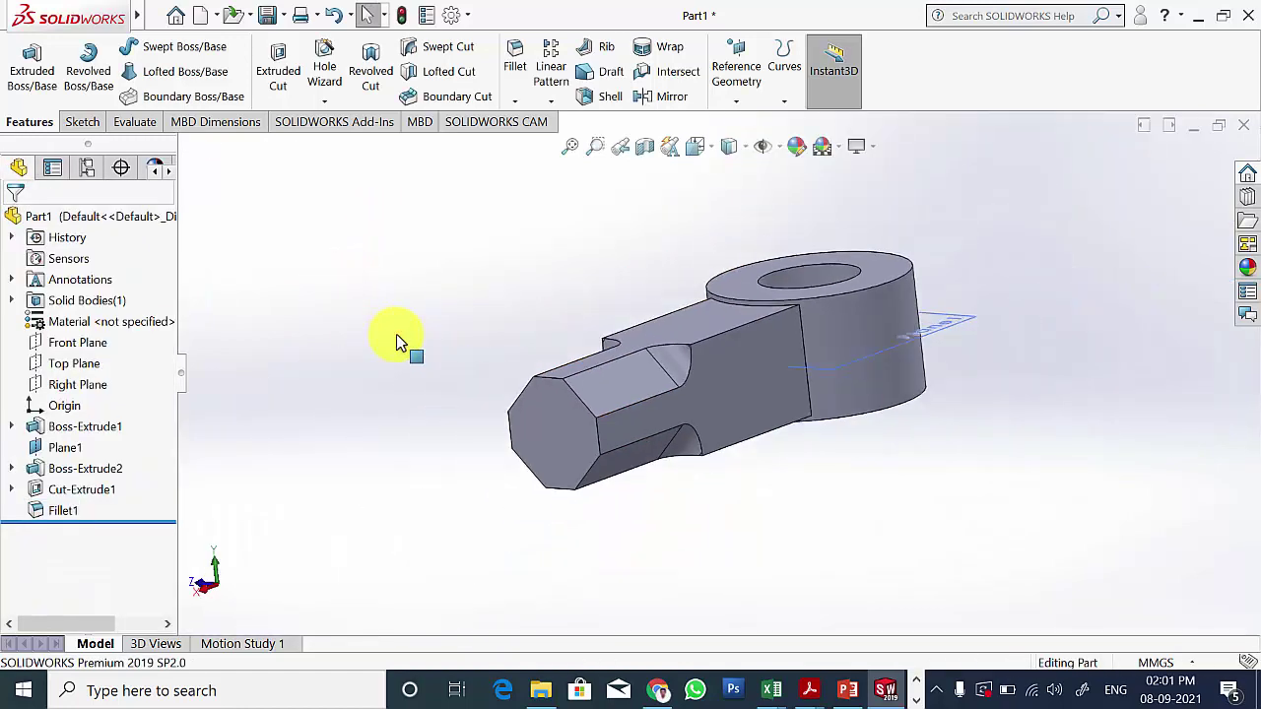
middle_drag(396, 334, 512, 414)
Step: Start a new sketch on the octagonal end face
click(845, 690)
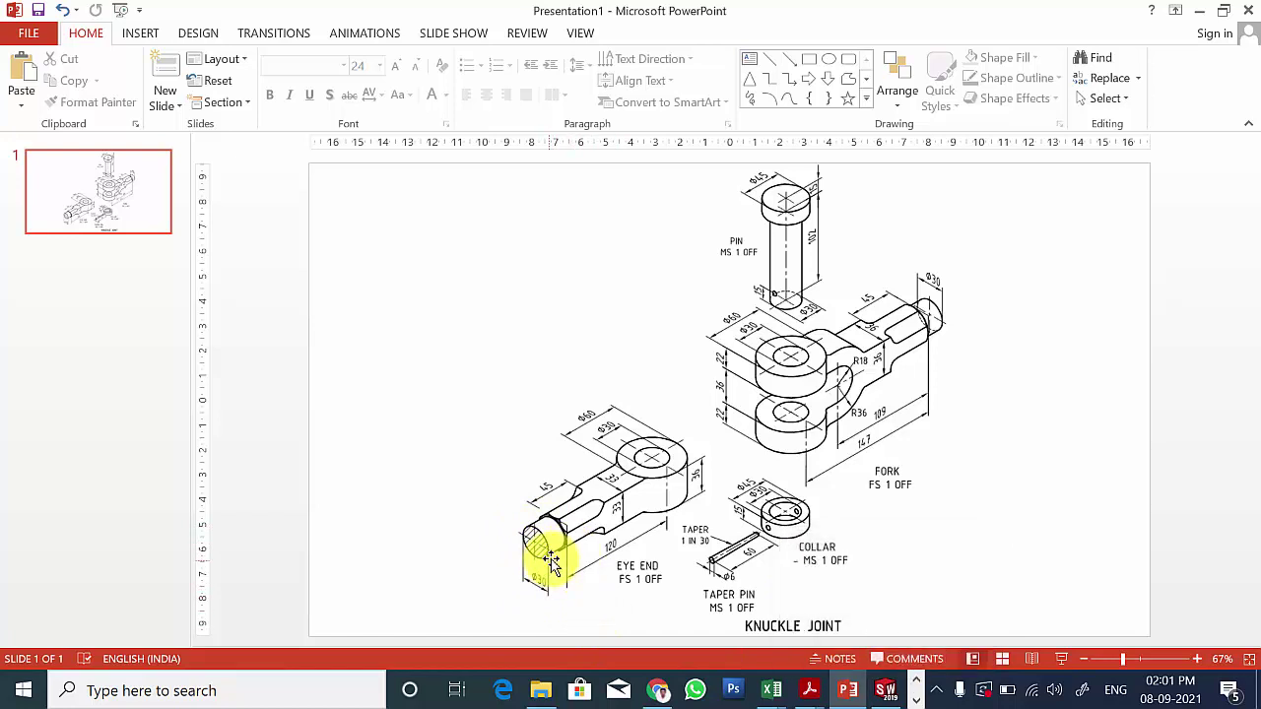
click(886, 691)
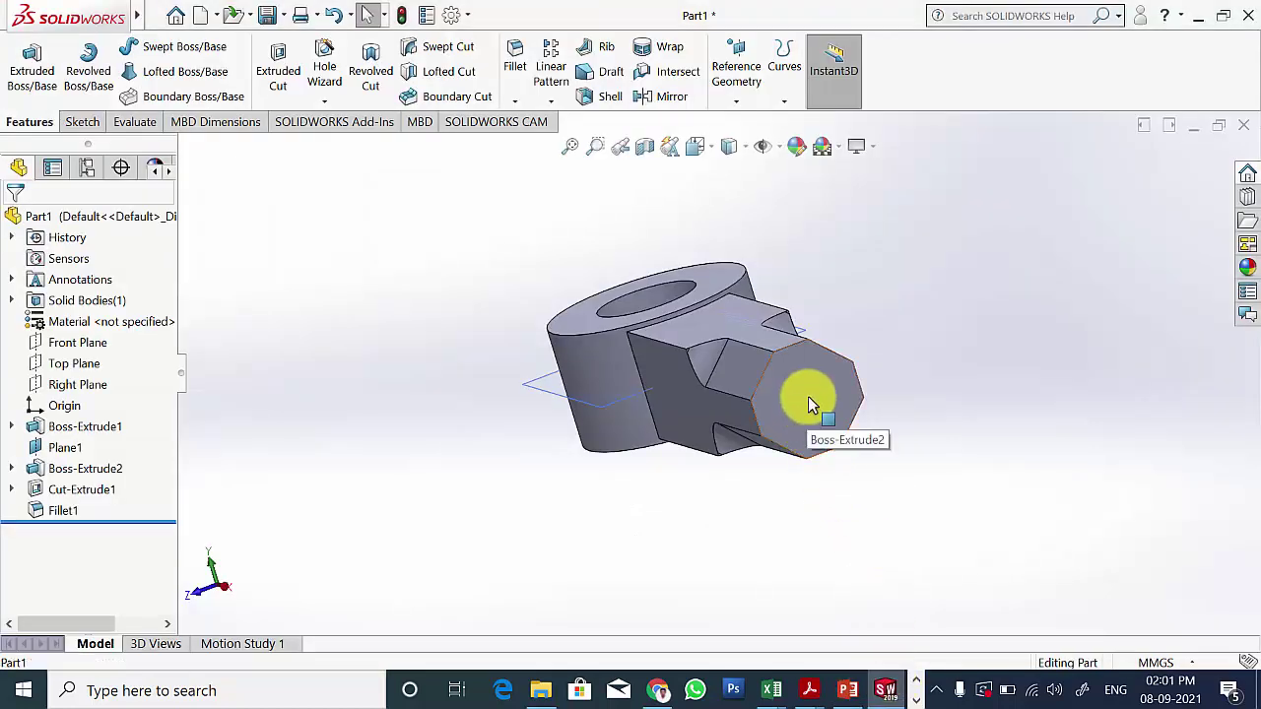
right_click(808, 398)
click(851, 275)
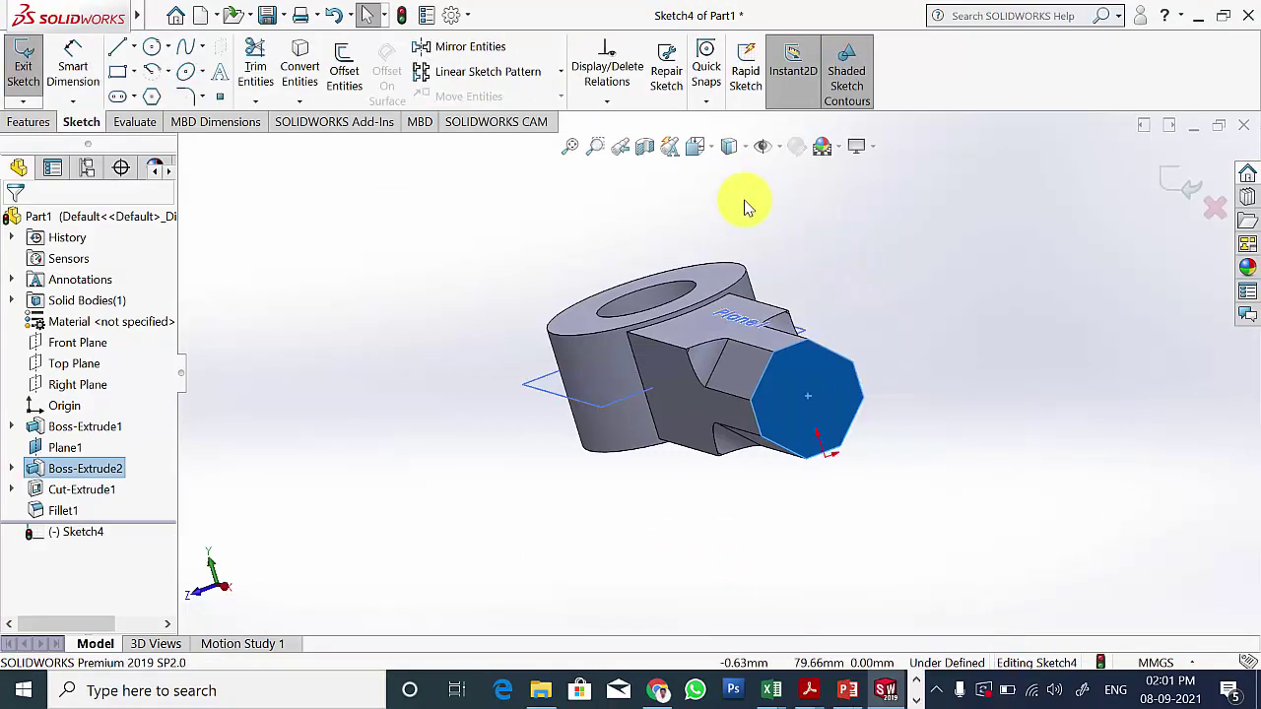
Step: In a normal-to view, draw a circle centred on the origin on the end face
key(ctrl+8)
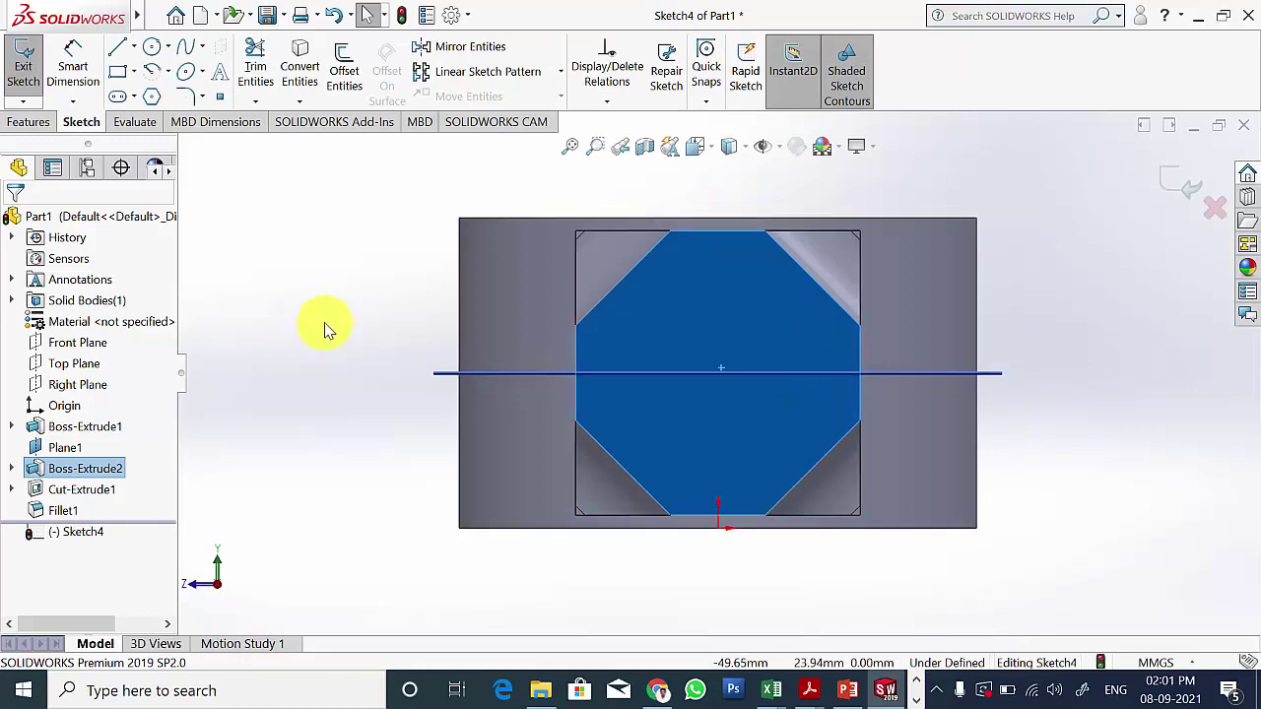
click(356, 335)
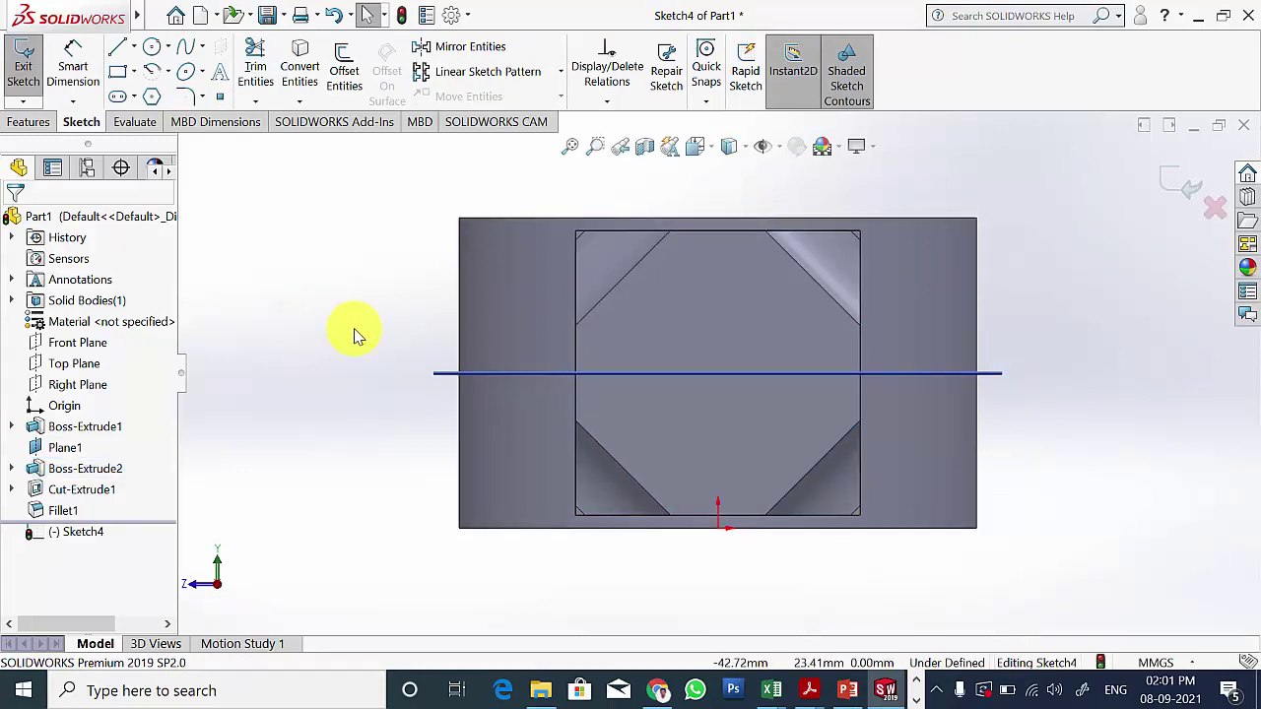
click(152, 49)
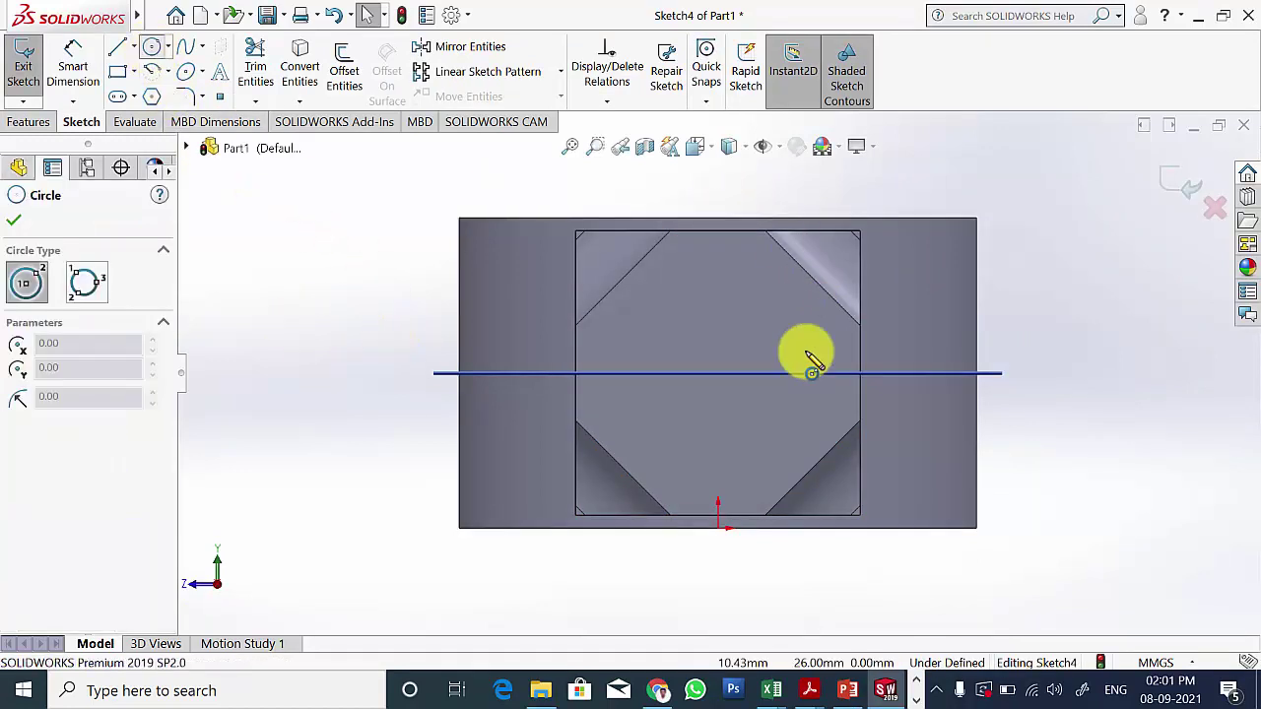
click(718, 373)
click(778, 311)
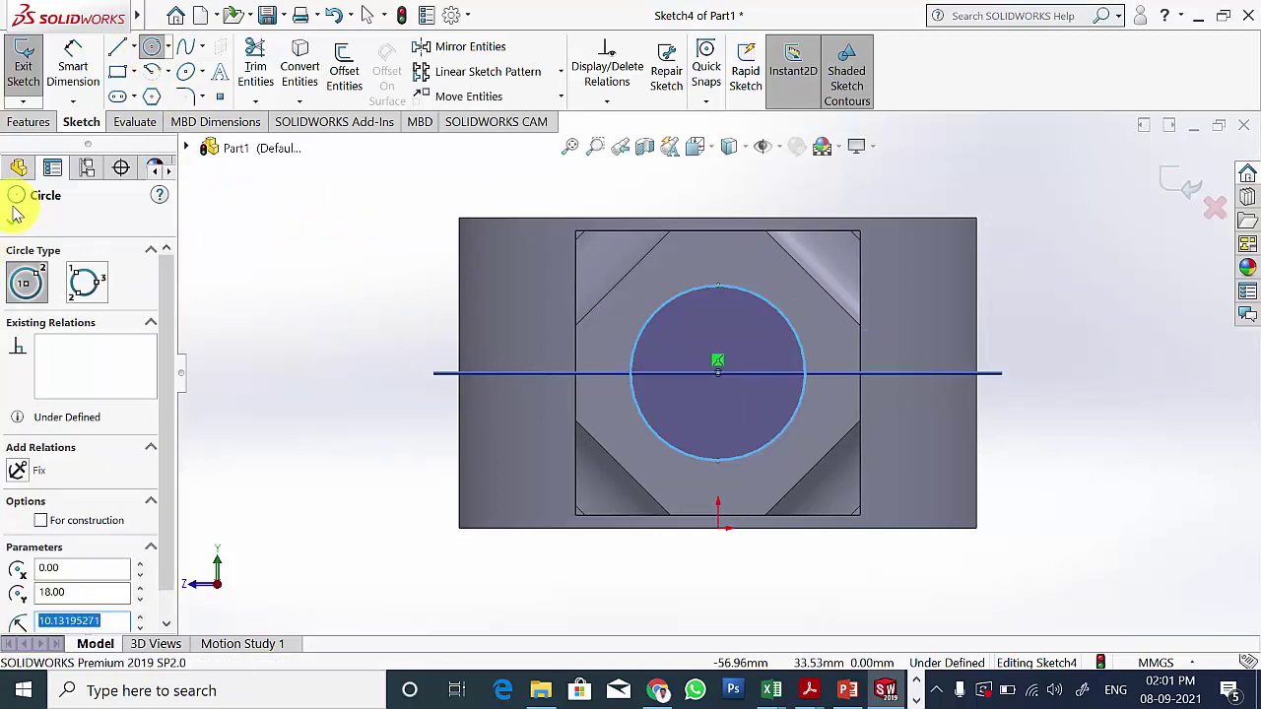
click(17, 196)
Step: Dimension the circle to a 30 mm diameter
click(73, 61)
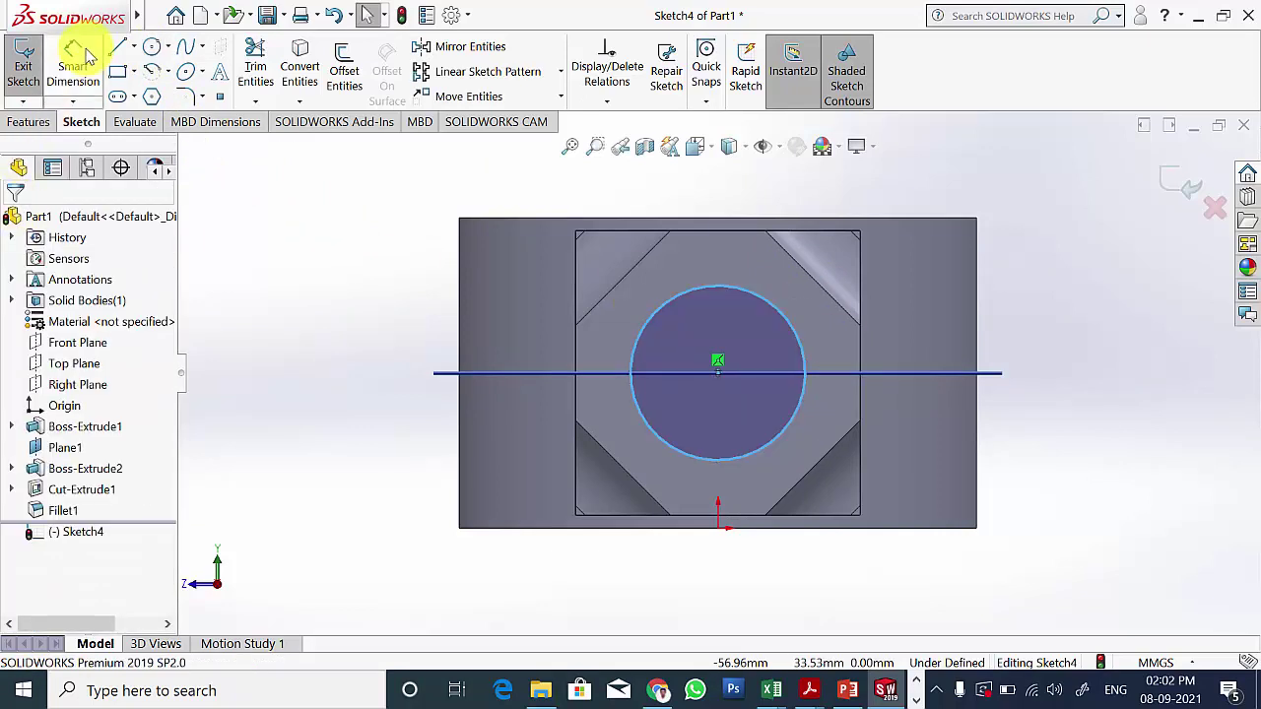
click(788, 338)
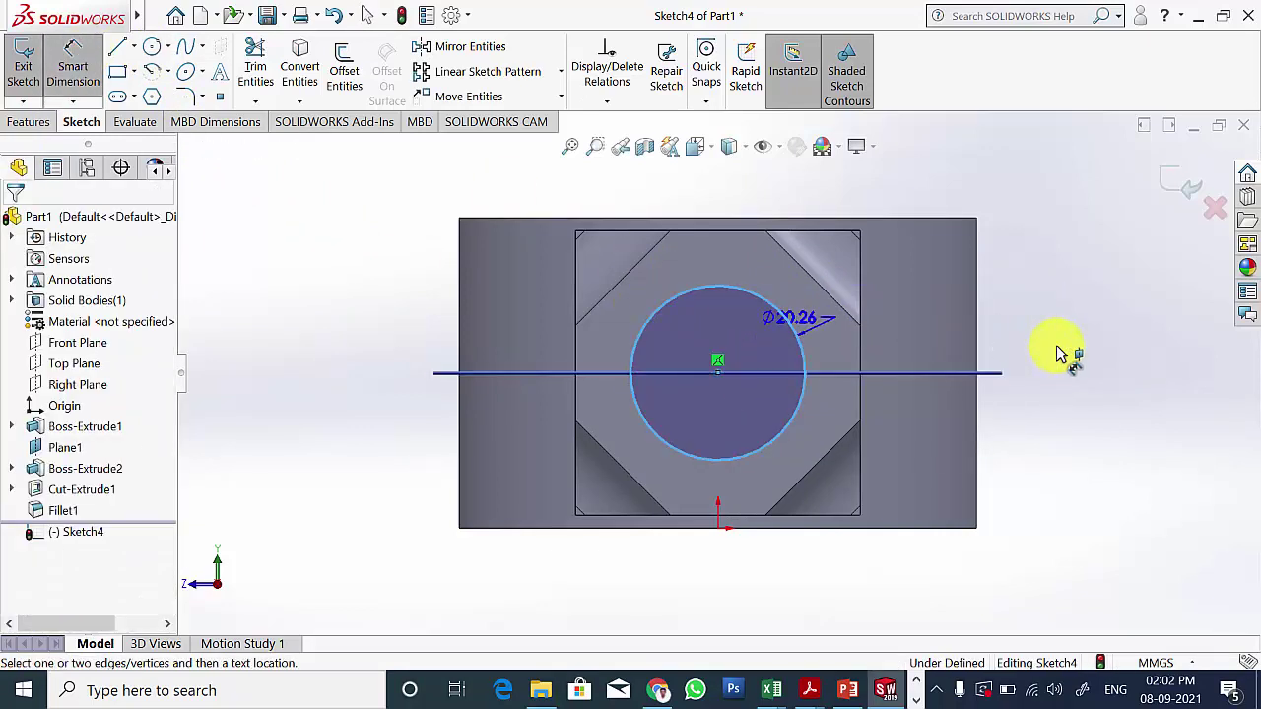
key(Escape)
key(Escape)
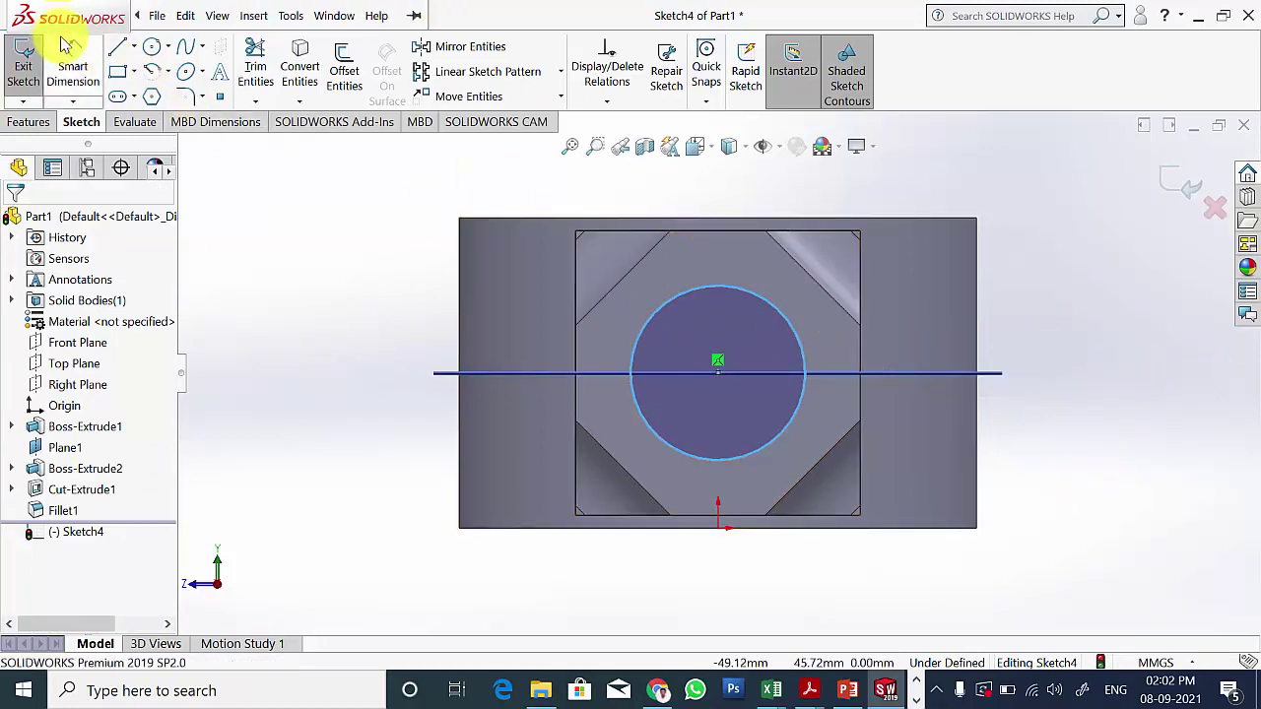
click(73, 64)
click(788, 325)
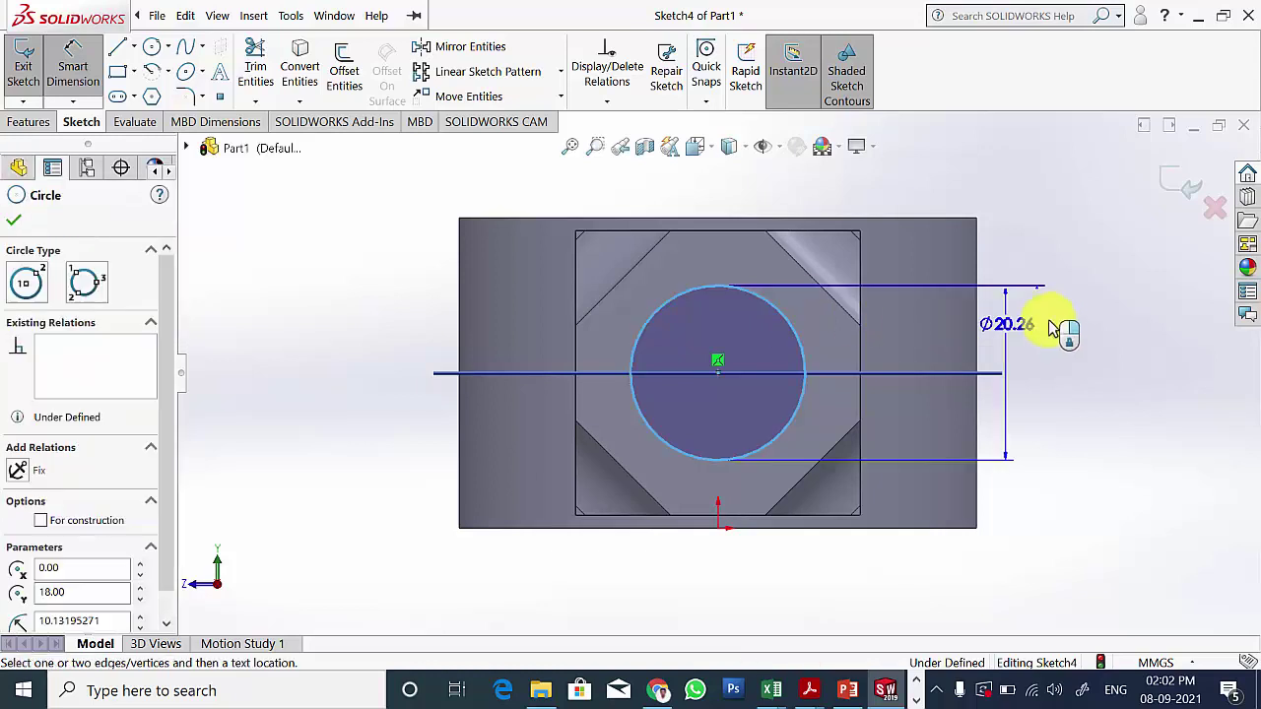
click(1058, 356)
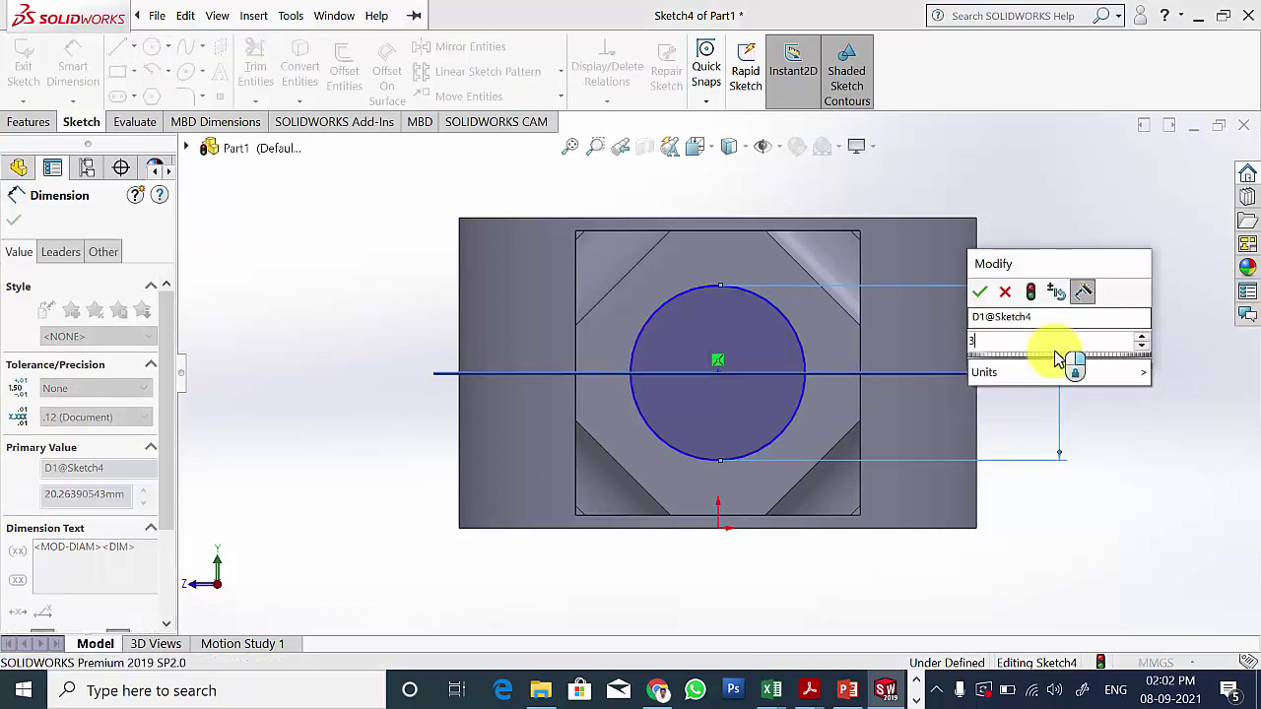
text(30)
key(Return)
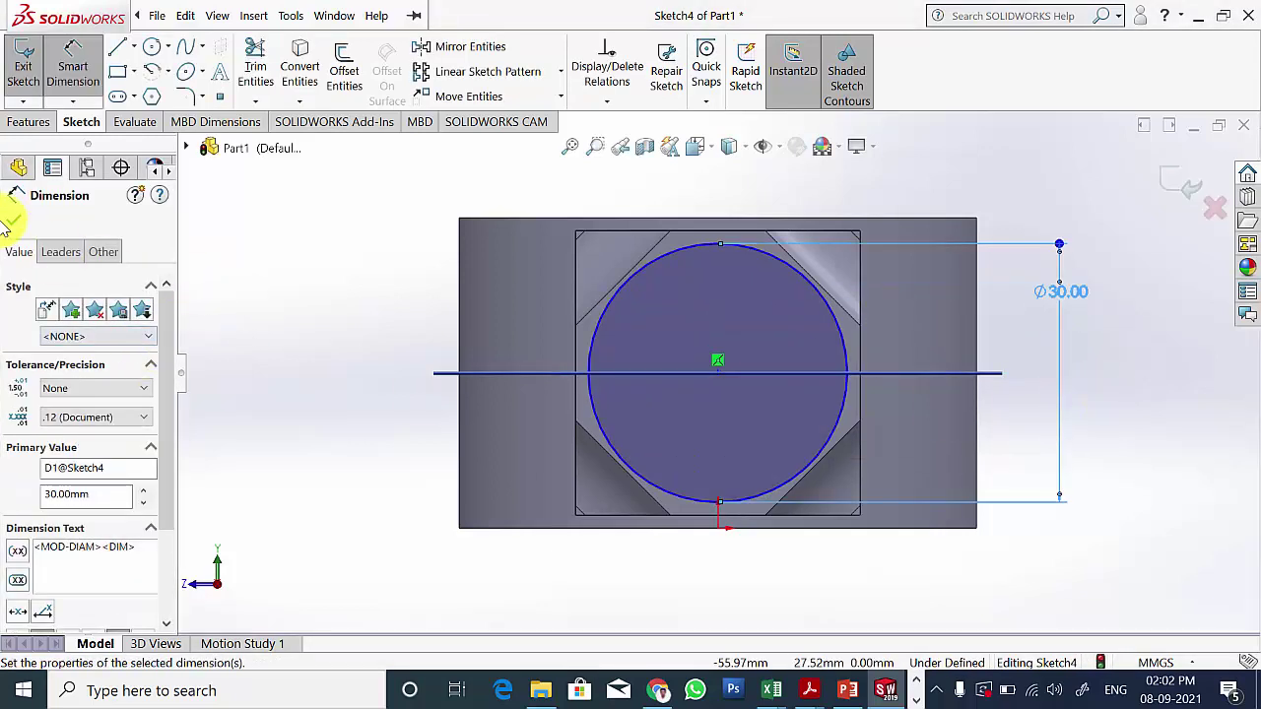
click(16, 222)
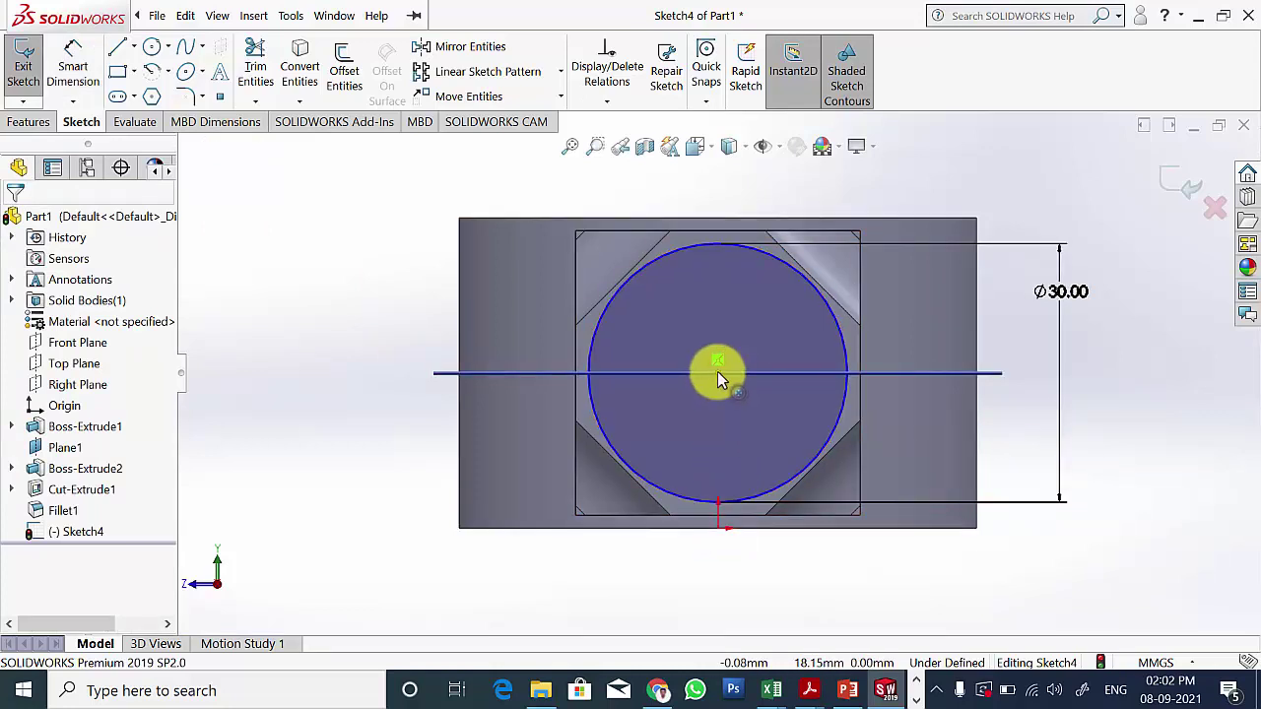
Step: Make the circle centre vertical with the origin, then switch to isometric view
click(718, 372)
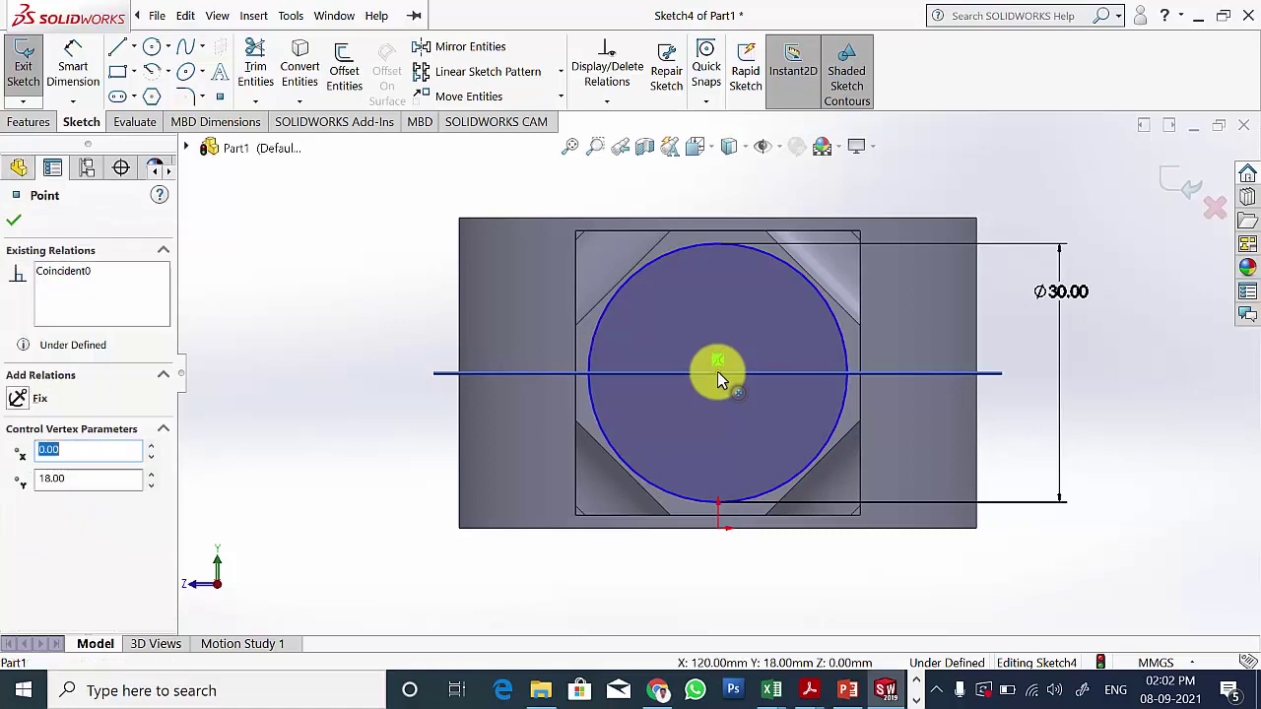
ctrl+click(719, 529)
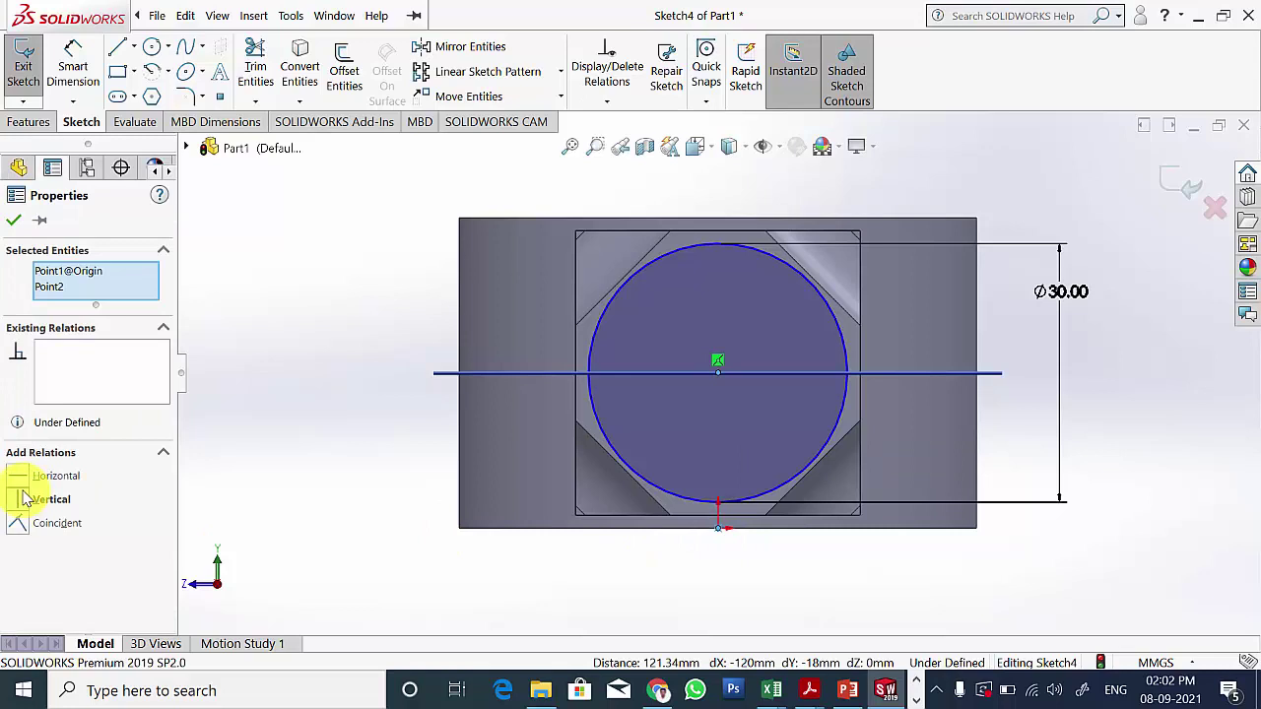
click(24, 499)
click(13, 223)
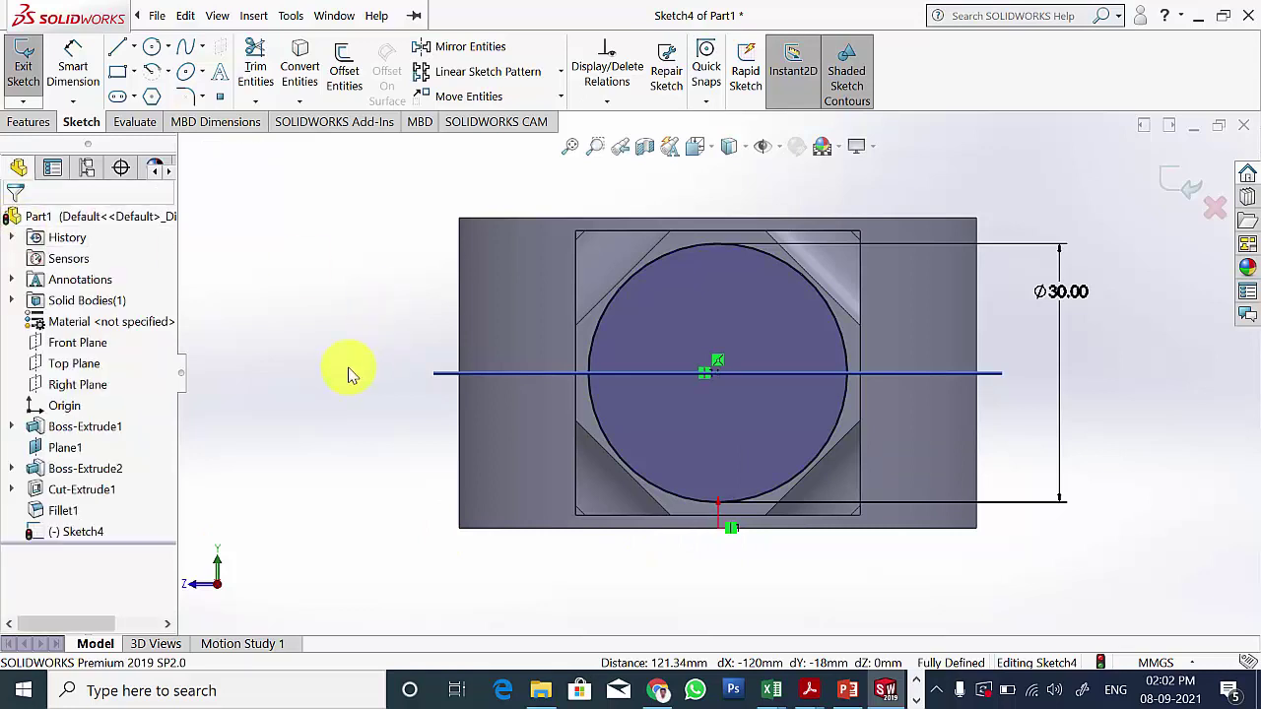
key(ctrl+7)
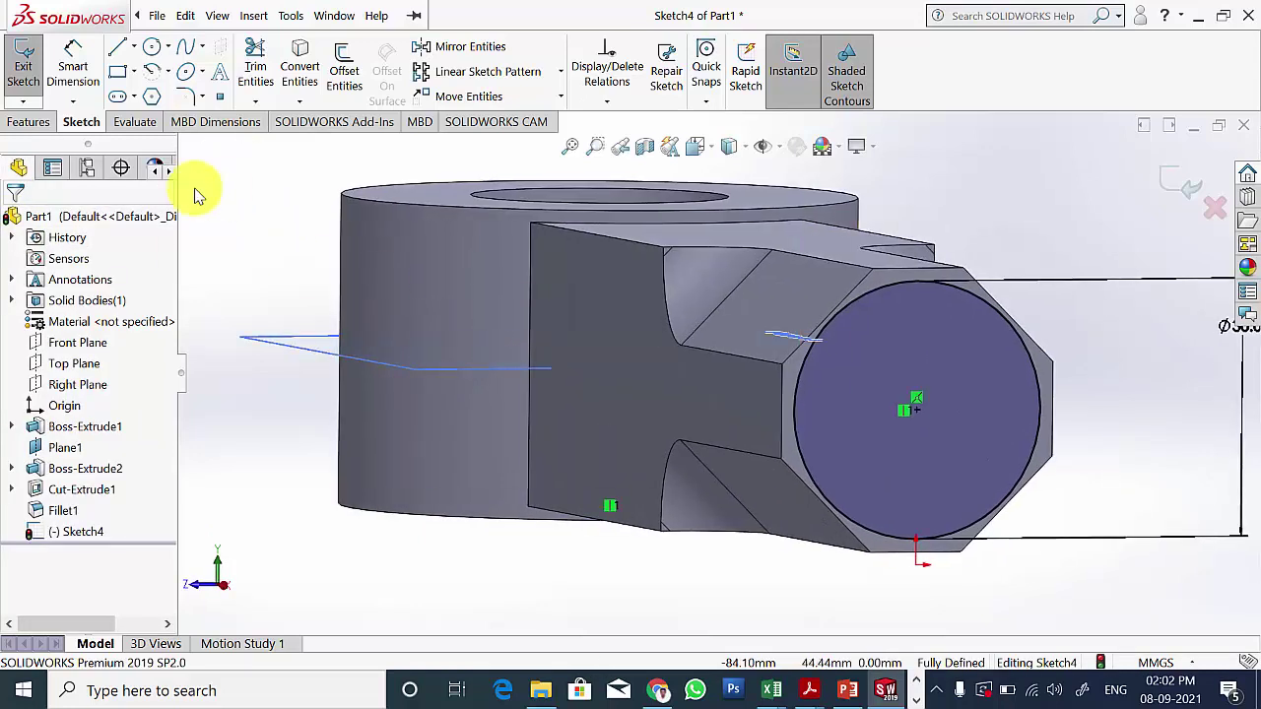
Step: Extrude the Ø30 circle 45 mm blind into a round shank and inspect the result
click(30, 122)
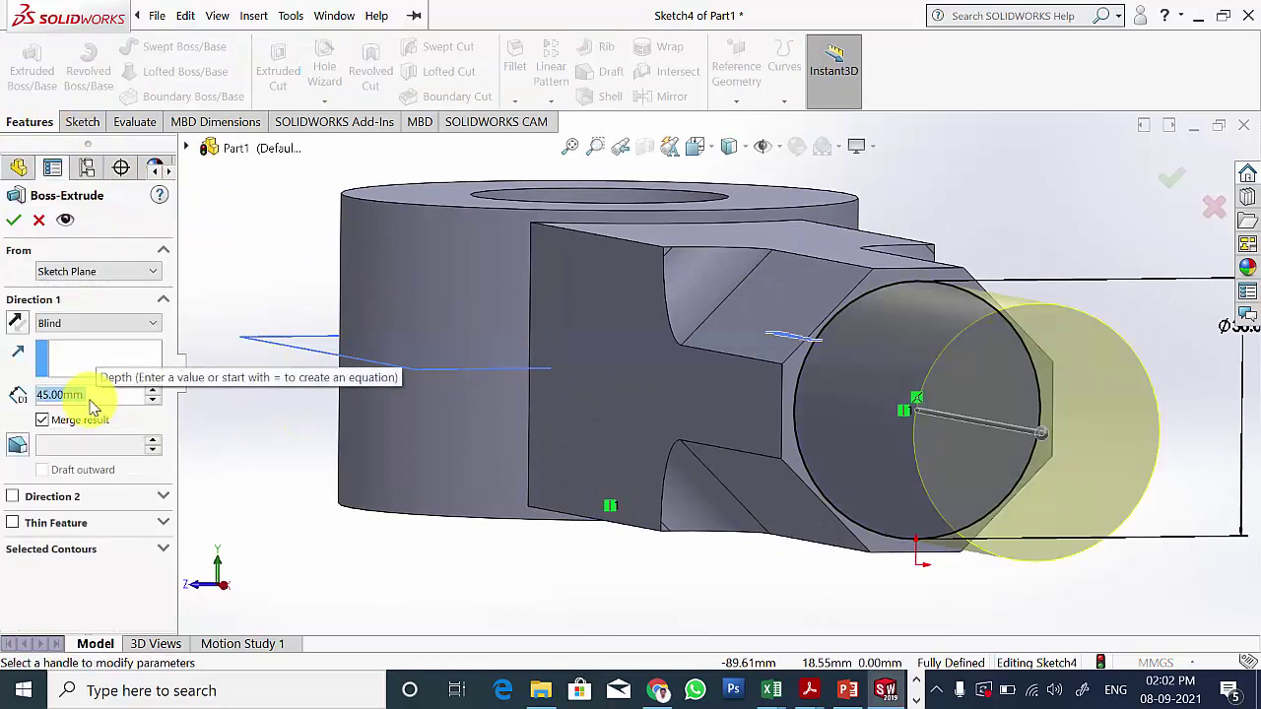
click(14, 219)
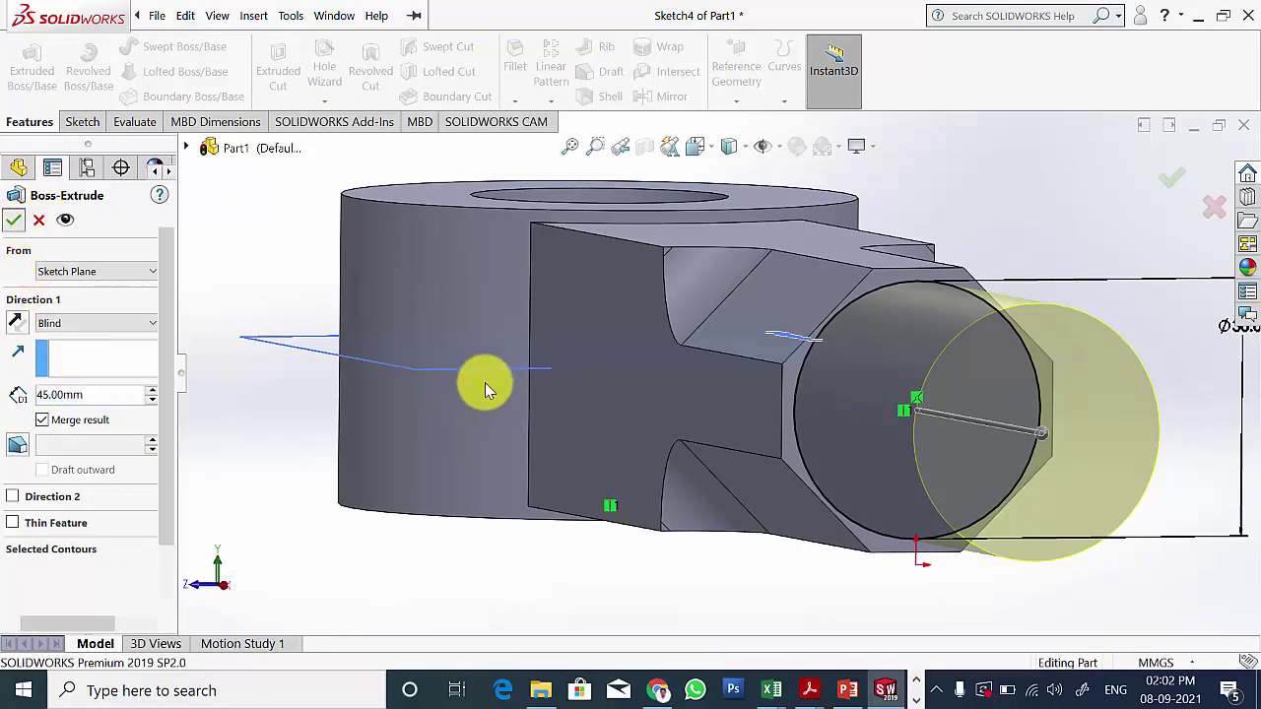
scroll(605, 393, up, 3)
middle_drag(483, 360, 599, 455)
scroll(578, 446, down, 3)
scroll(581, 445, up, 3)
Step: Save the part as 'Eye end' in the Knuckle folder
click(157, 15)
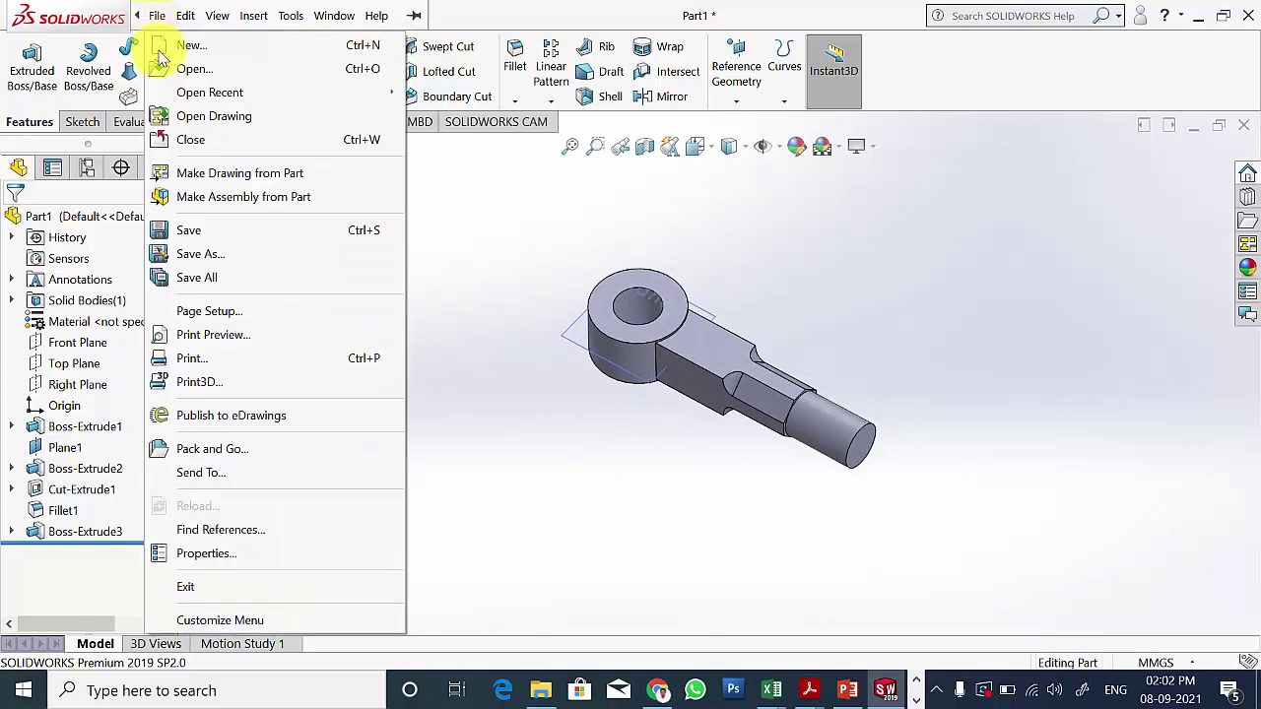
click(215, 235)
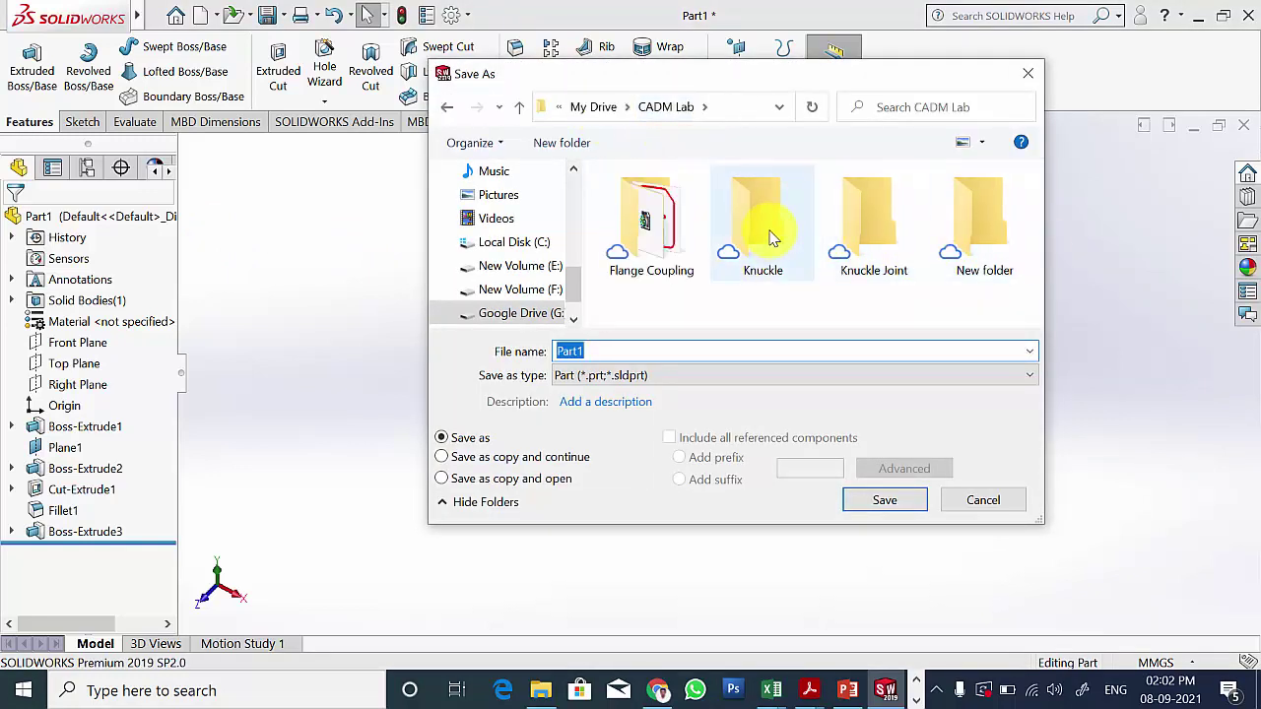
double_click(771, 237)
click(636, 350)
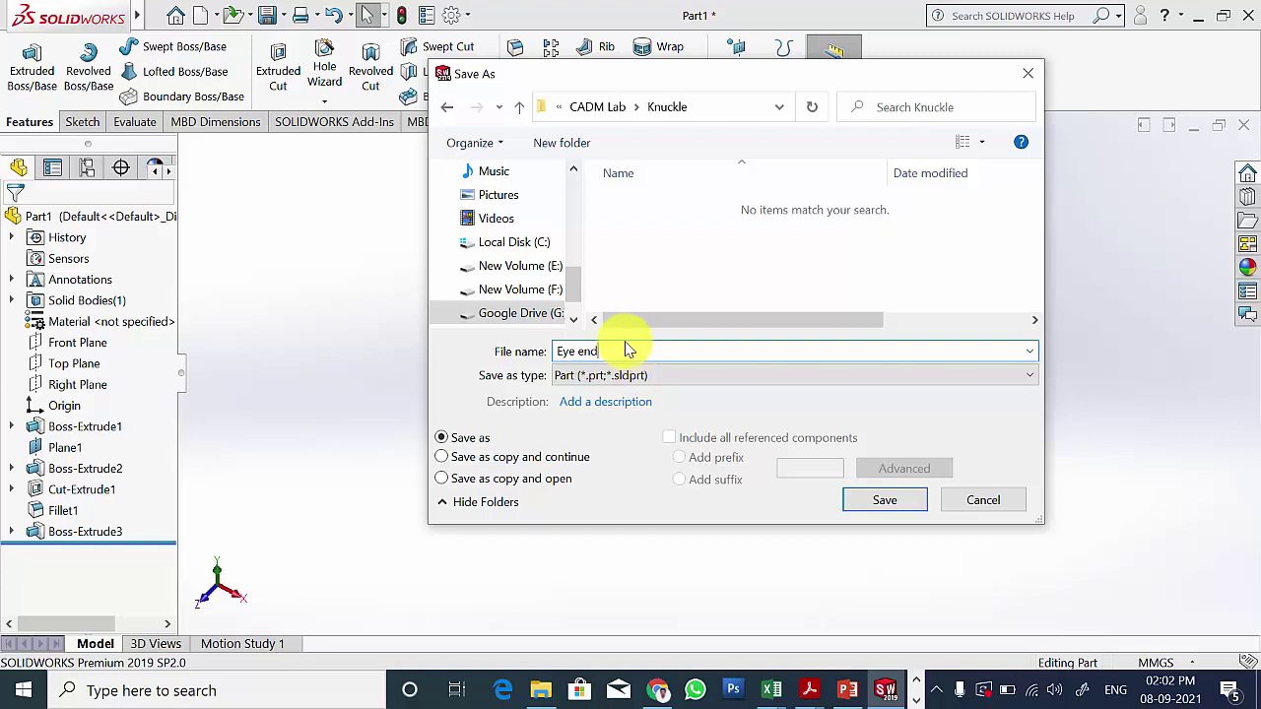
click(847, 689)
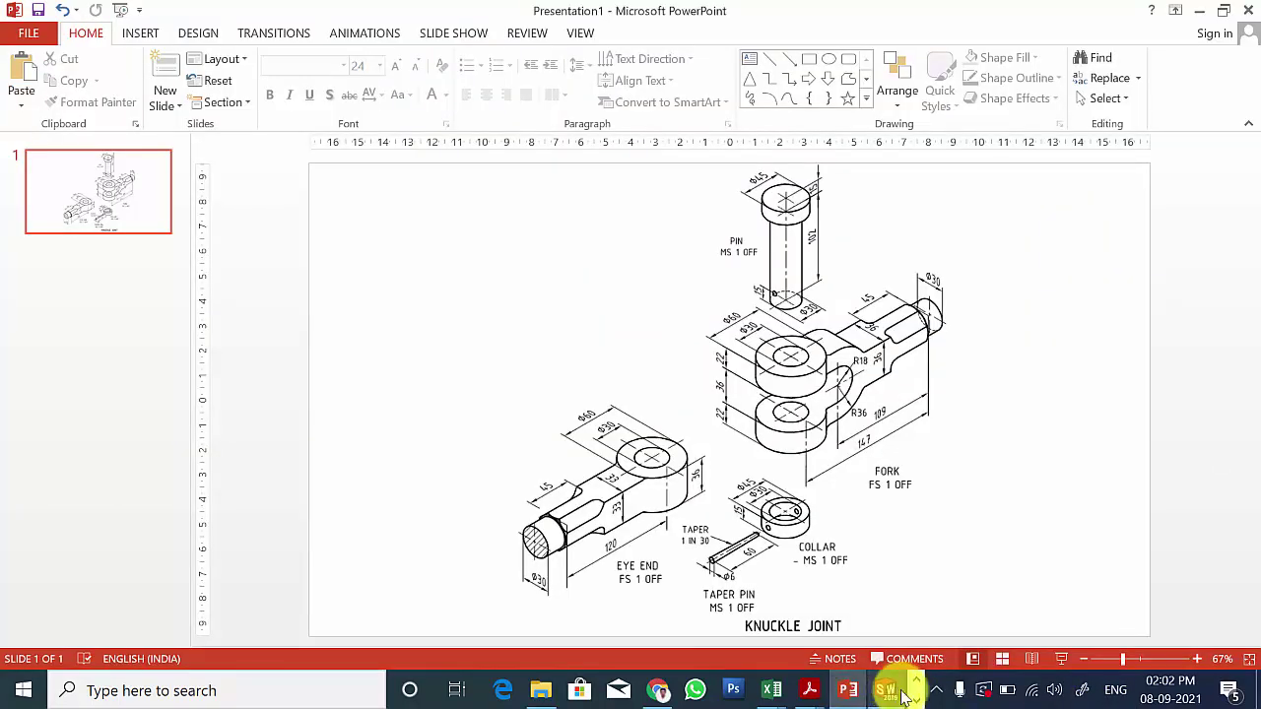
click(899, 693)
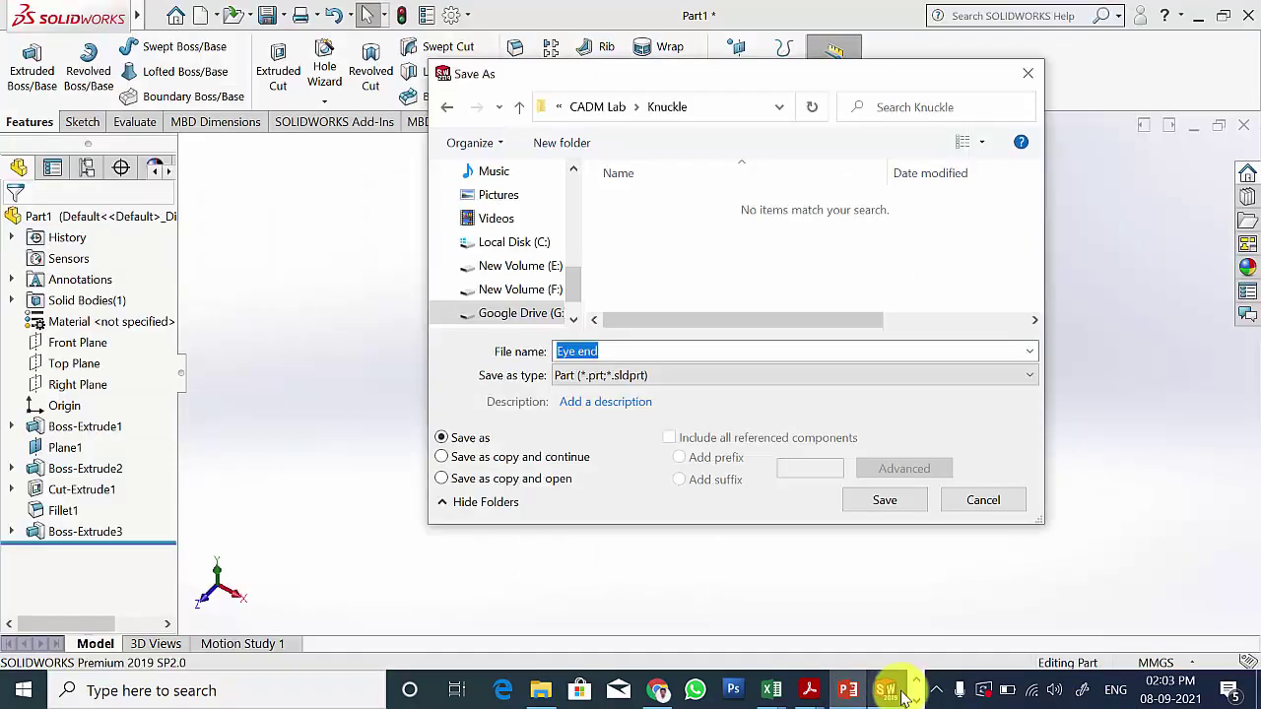
click(885, 502)
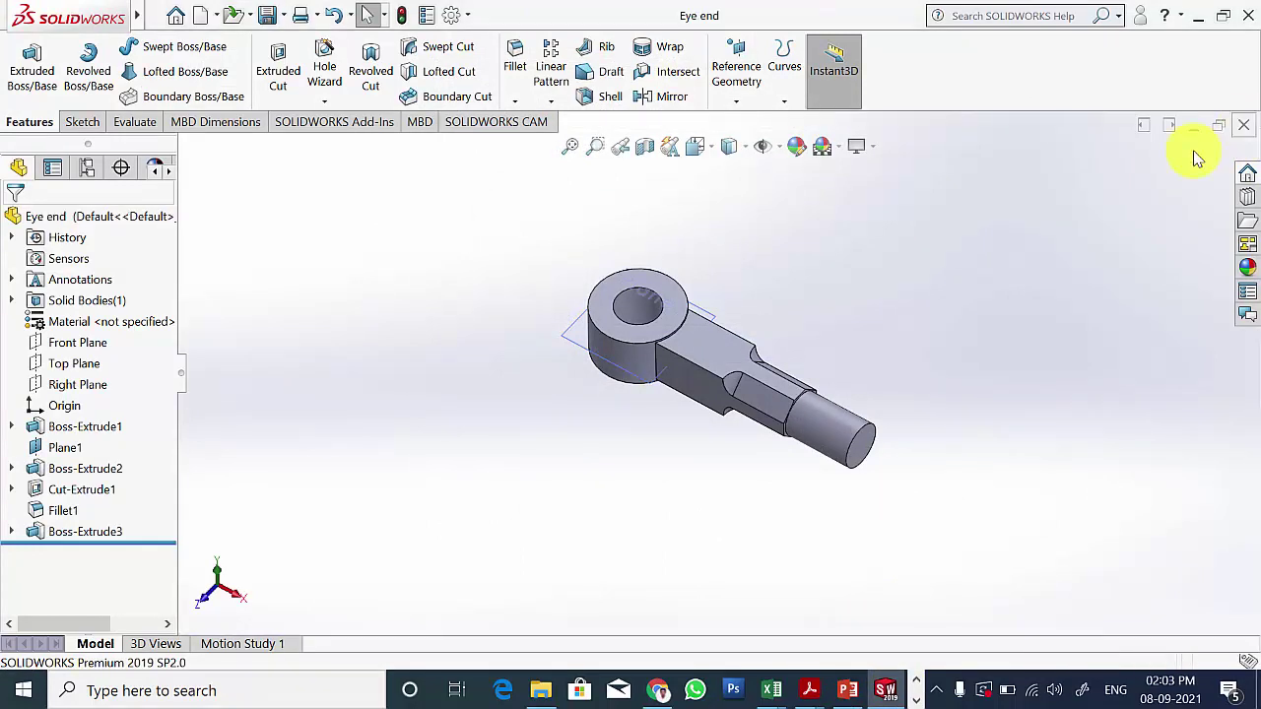
click(845, 689)
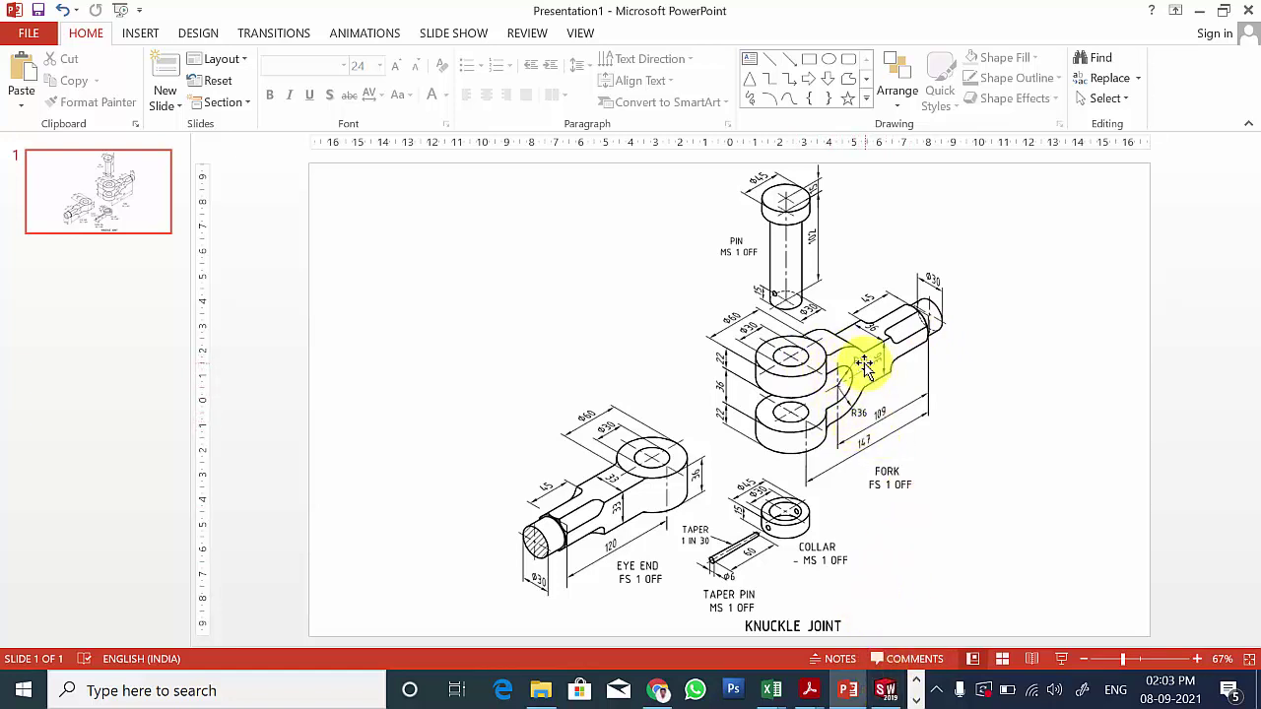
Step: Create a new empty part document, Part2
click(885, 690)
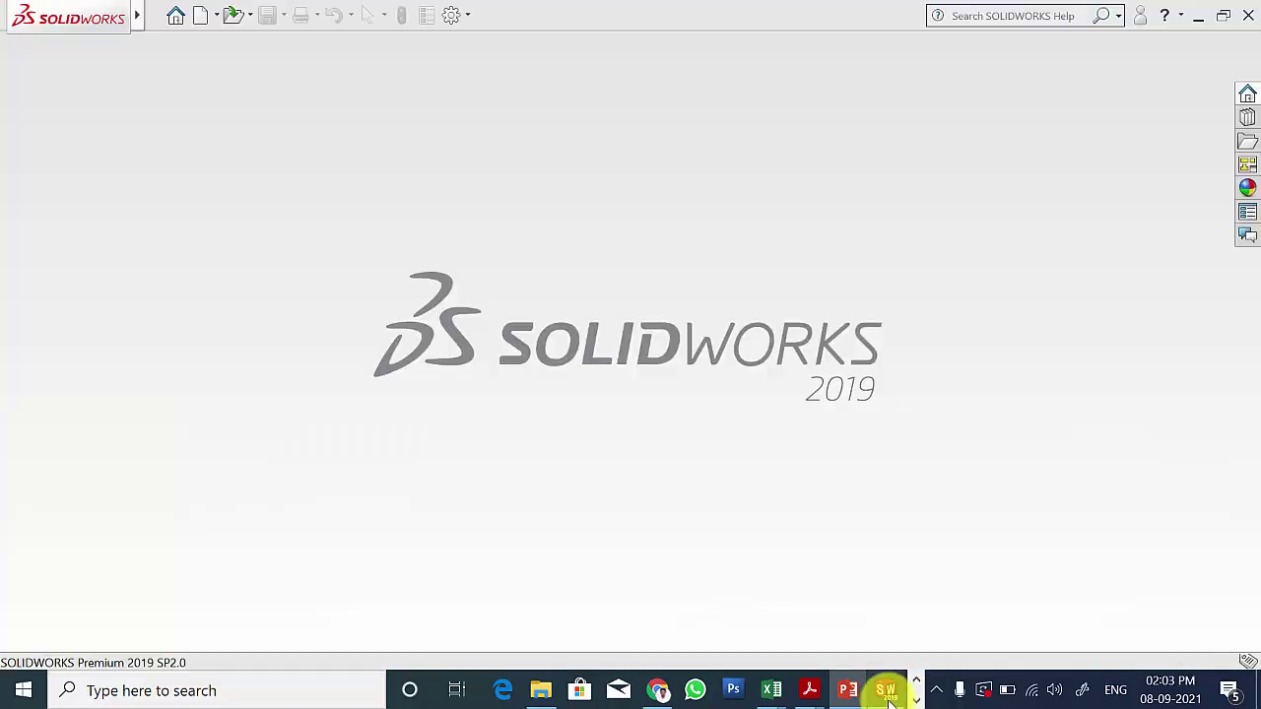
click(201, 15)
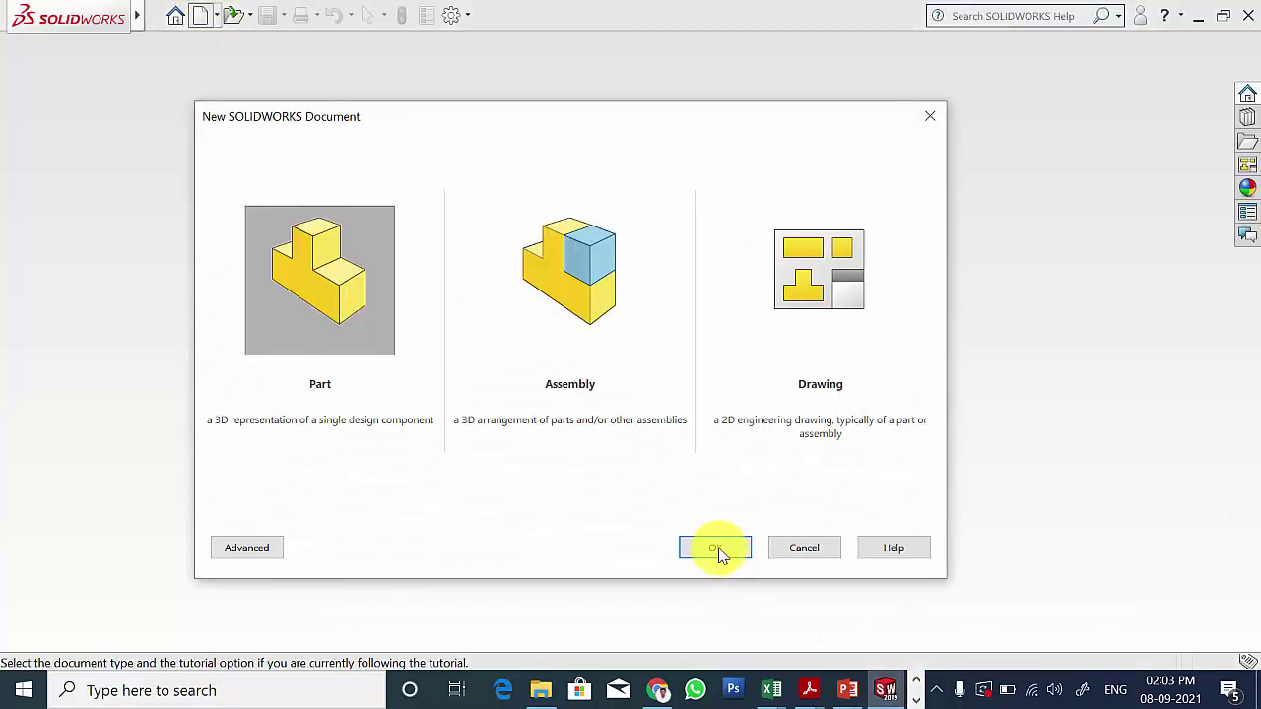
click(716, 549)
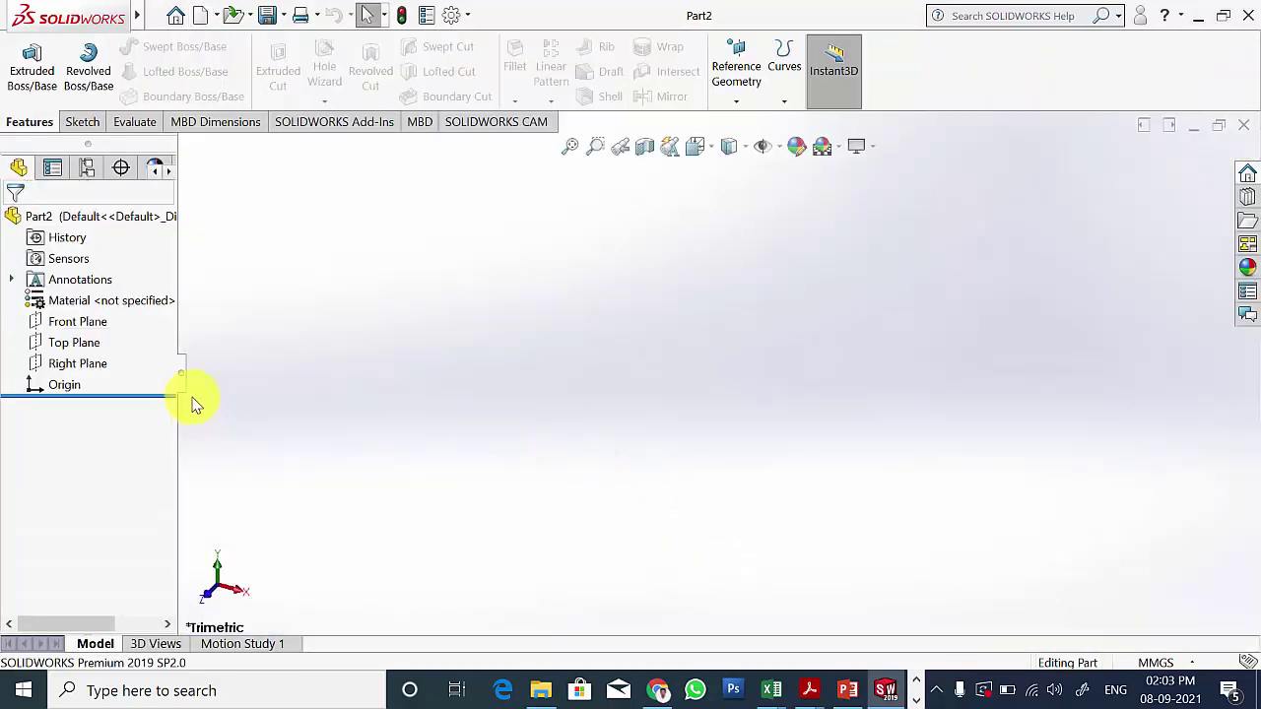
Step: Start a Front Plane sketch with two concentric circles centred at the origin
click(79, 323)
click(96, 300)
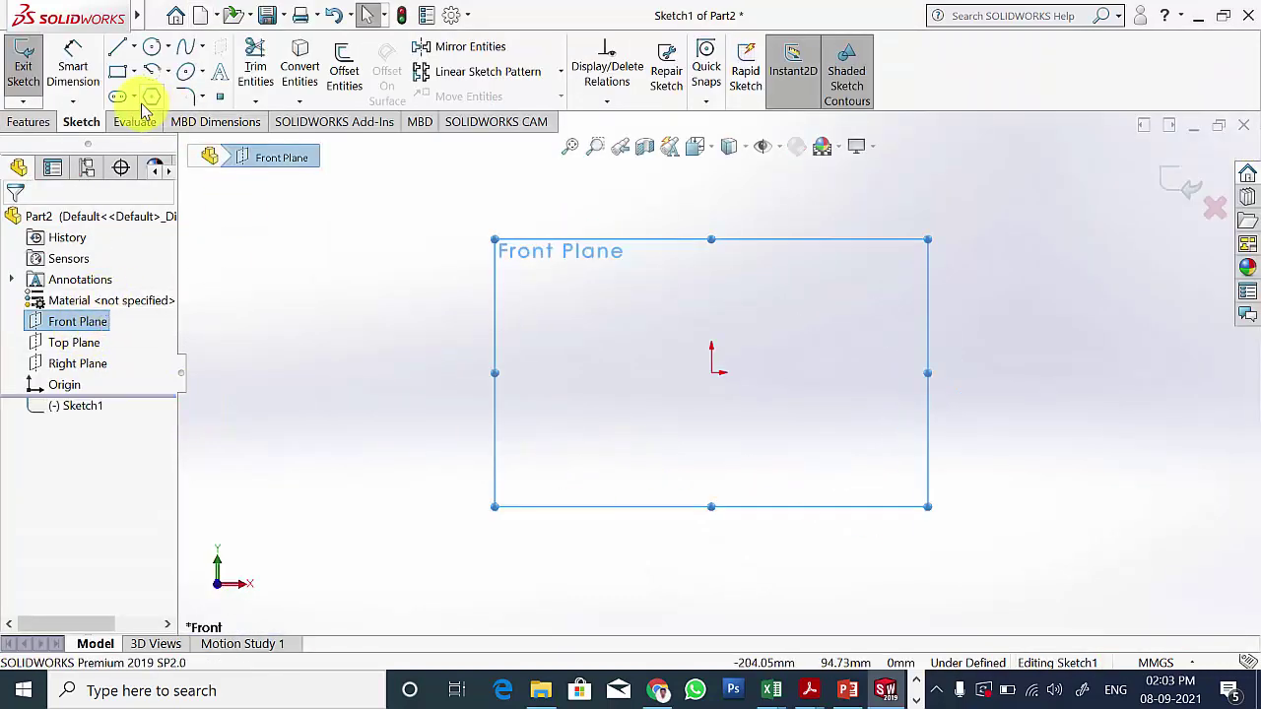
click(153, 56)
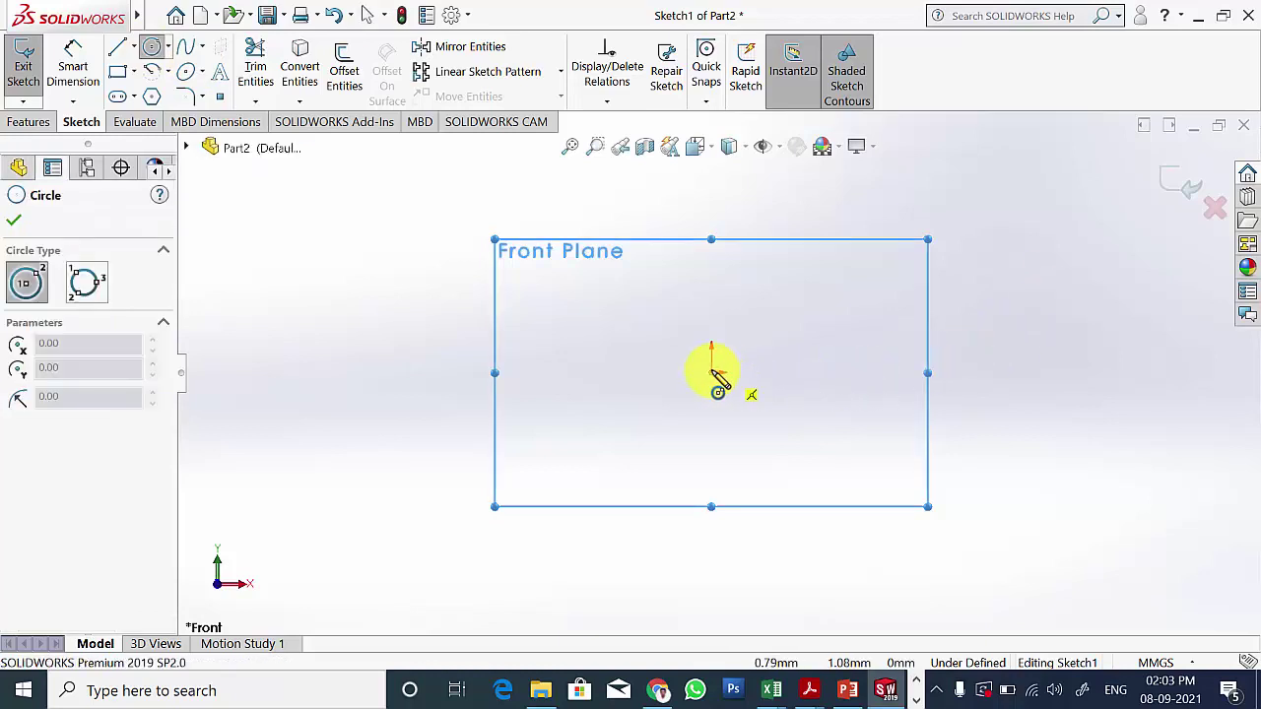
drag(712, 372, 901, 372)
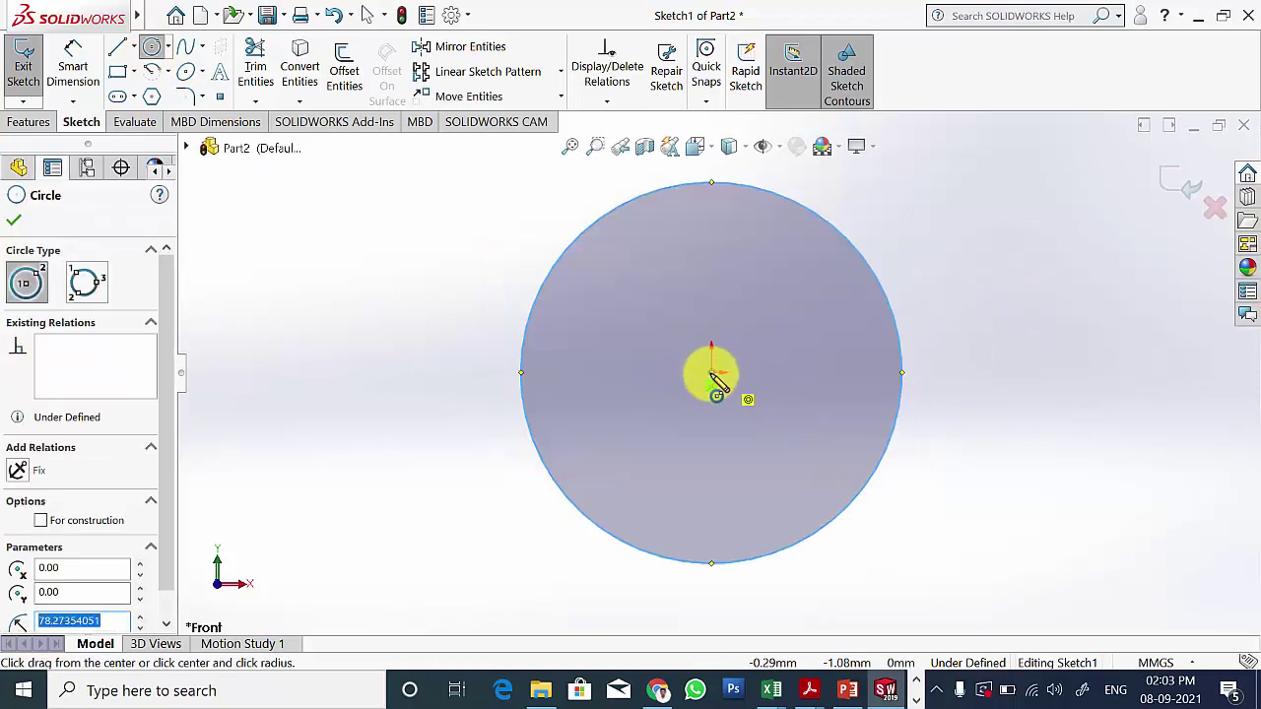
click(837, 339)
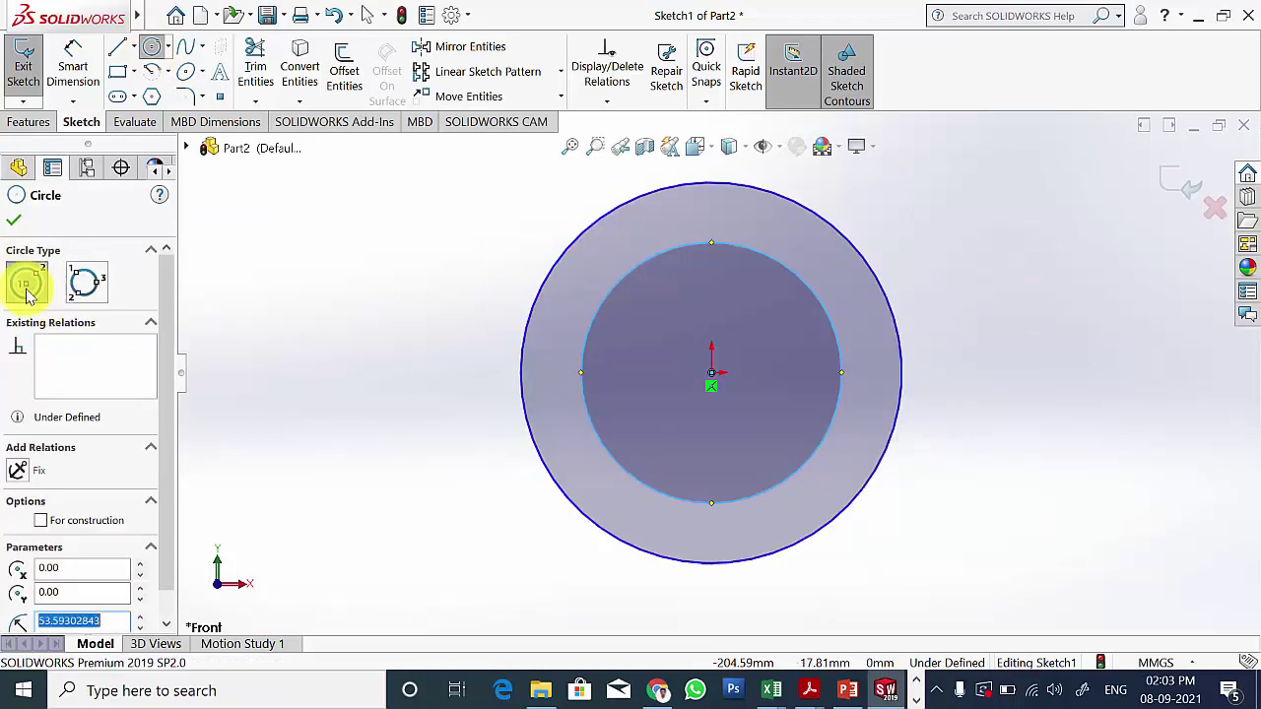
click(14, 223)
Step: Dimension the outer circle to Ø72 by entering 36*2
click(96, 67)
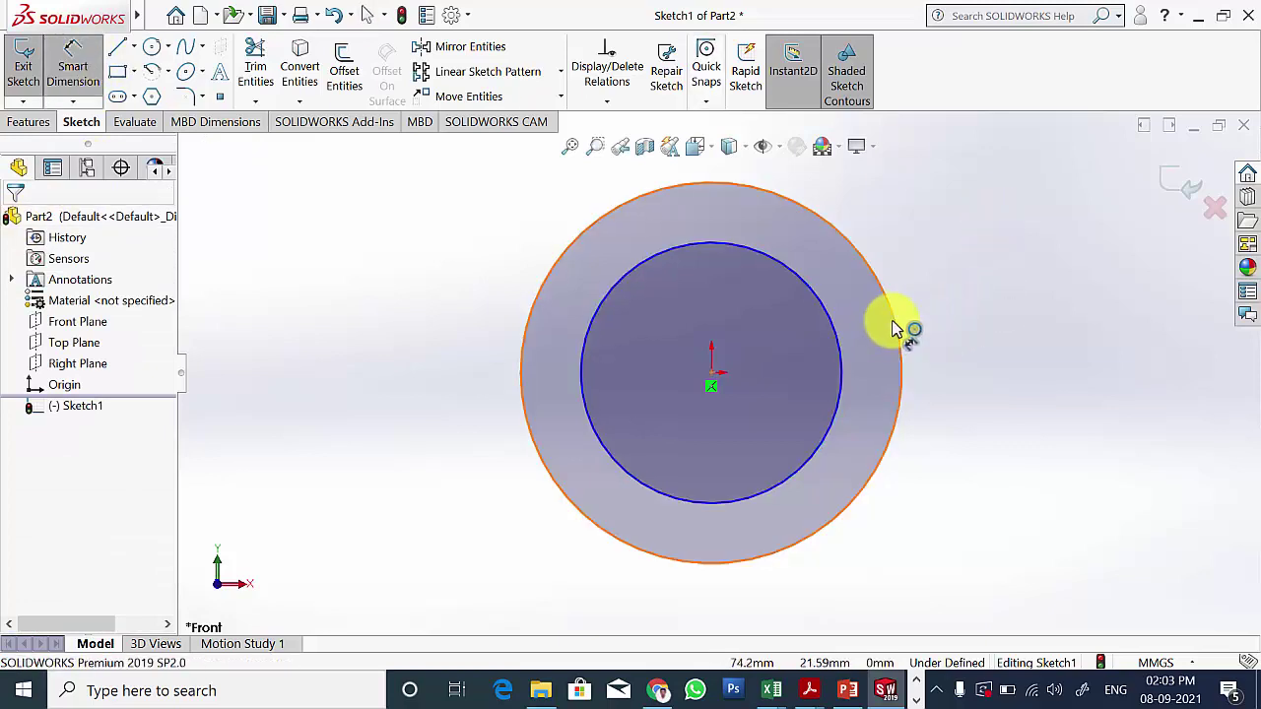
click(921, 337)
click(1055, 473)
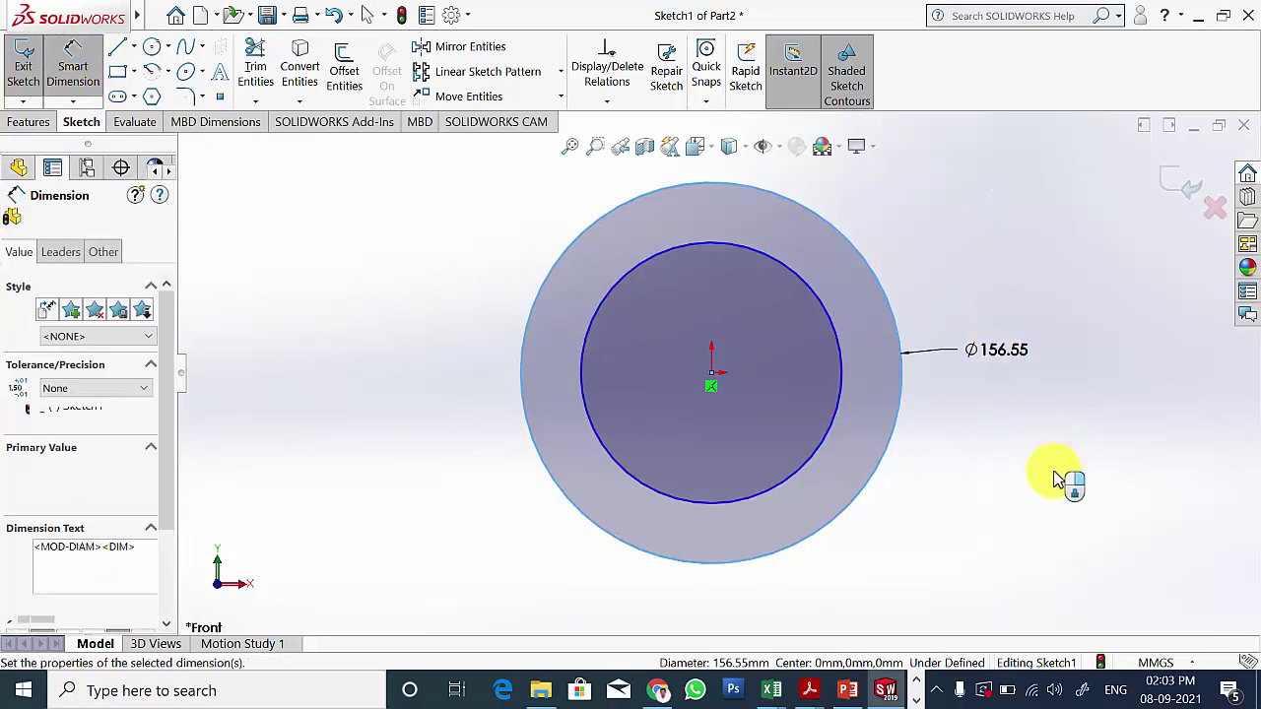
text(36)
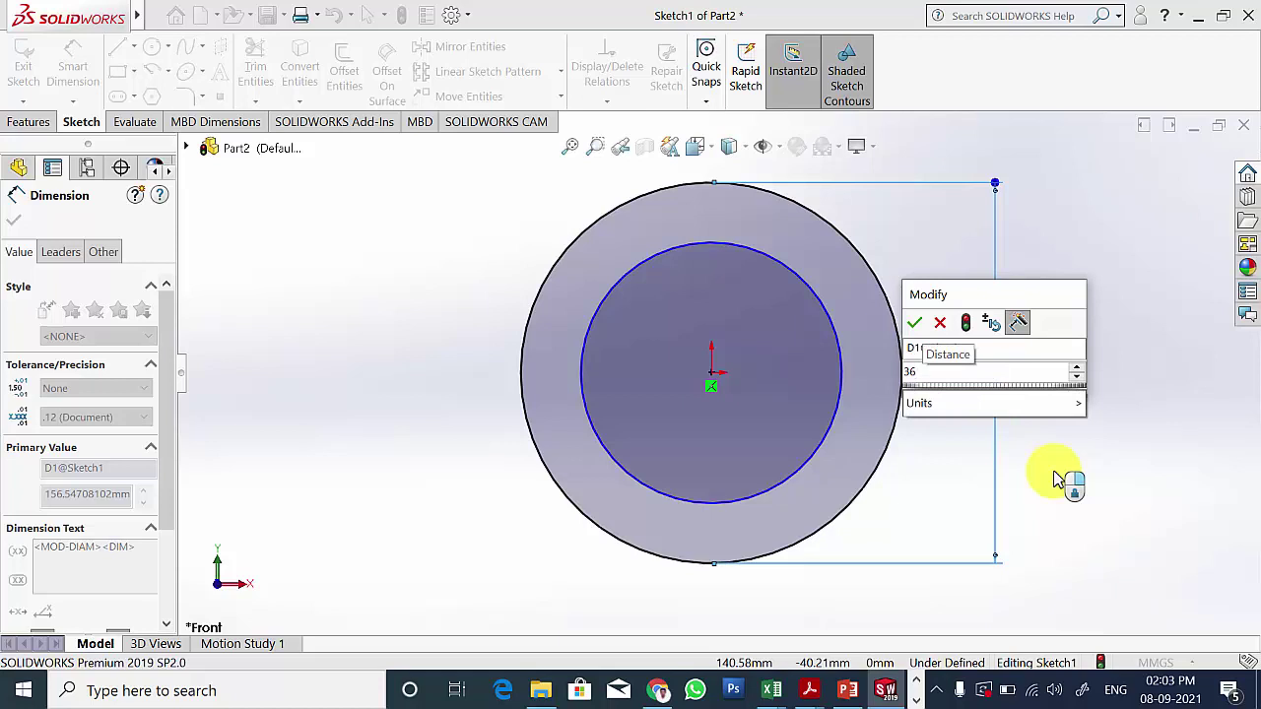
text(*2)
key(Return)
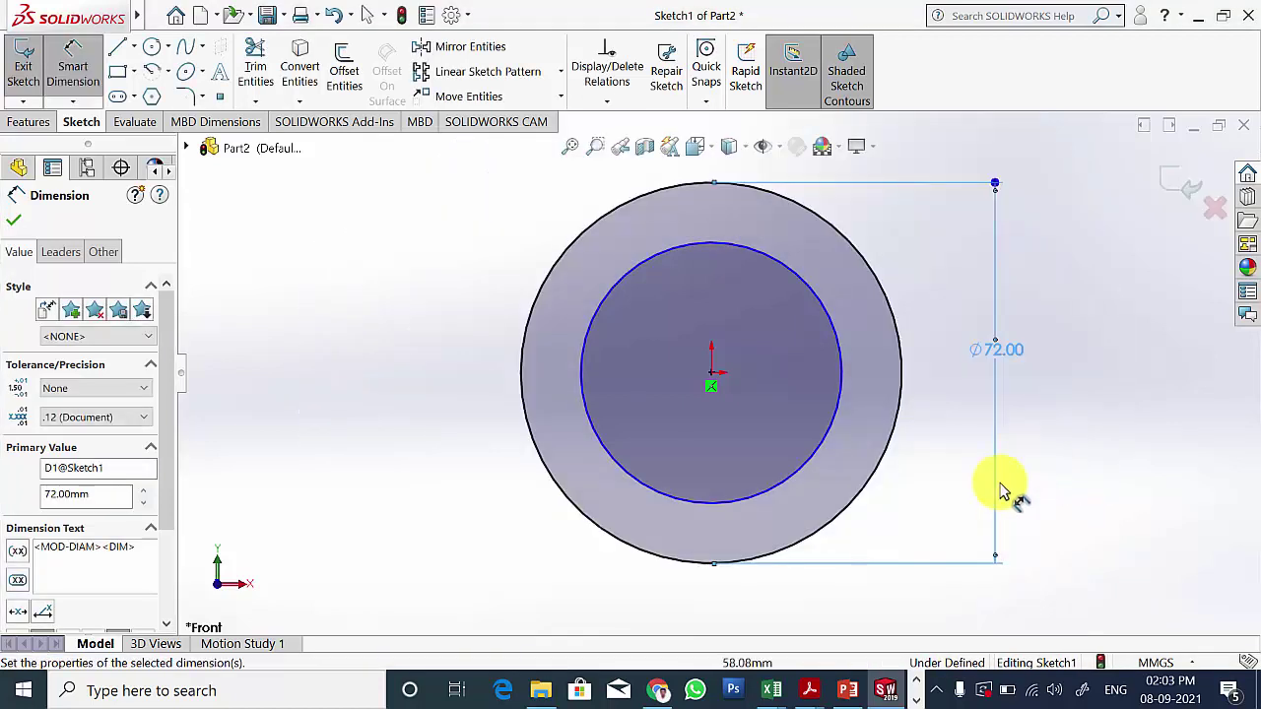
Step: Dimension the inner circle to Ø36
click(847, 691)
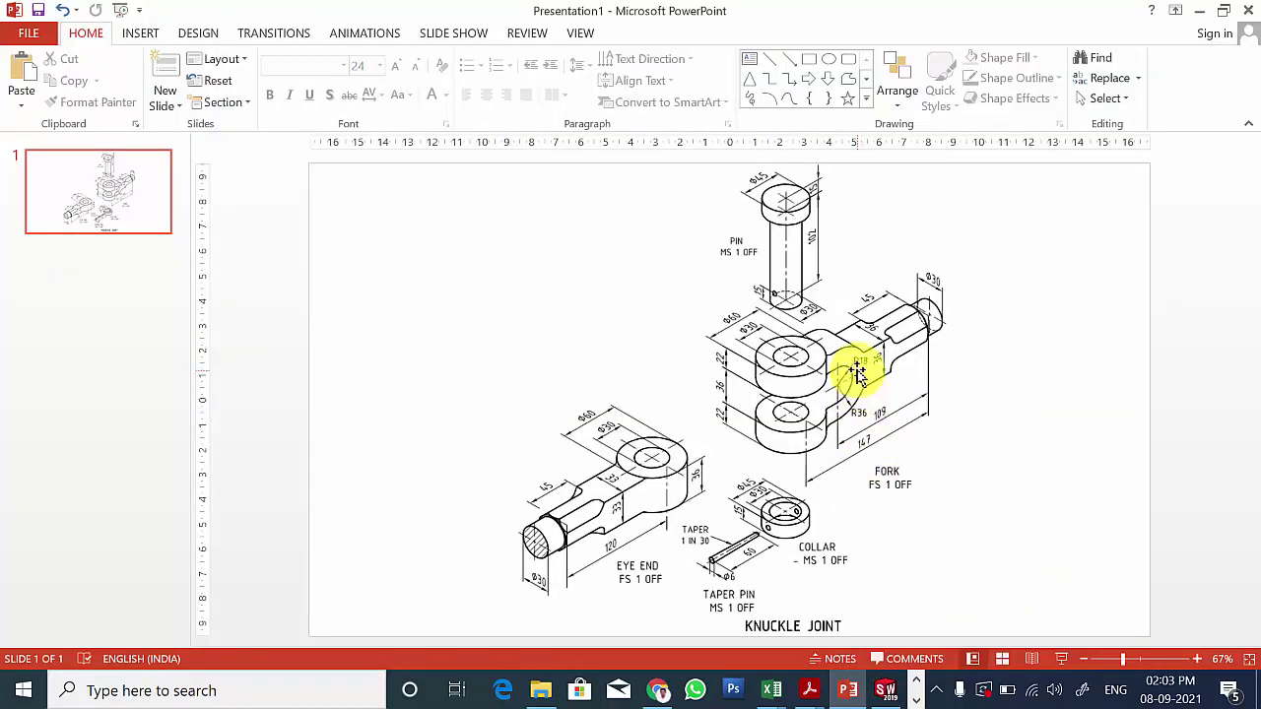
click(885, 691)
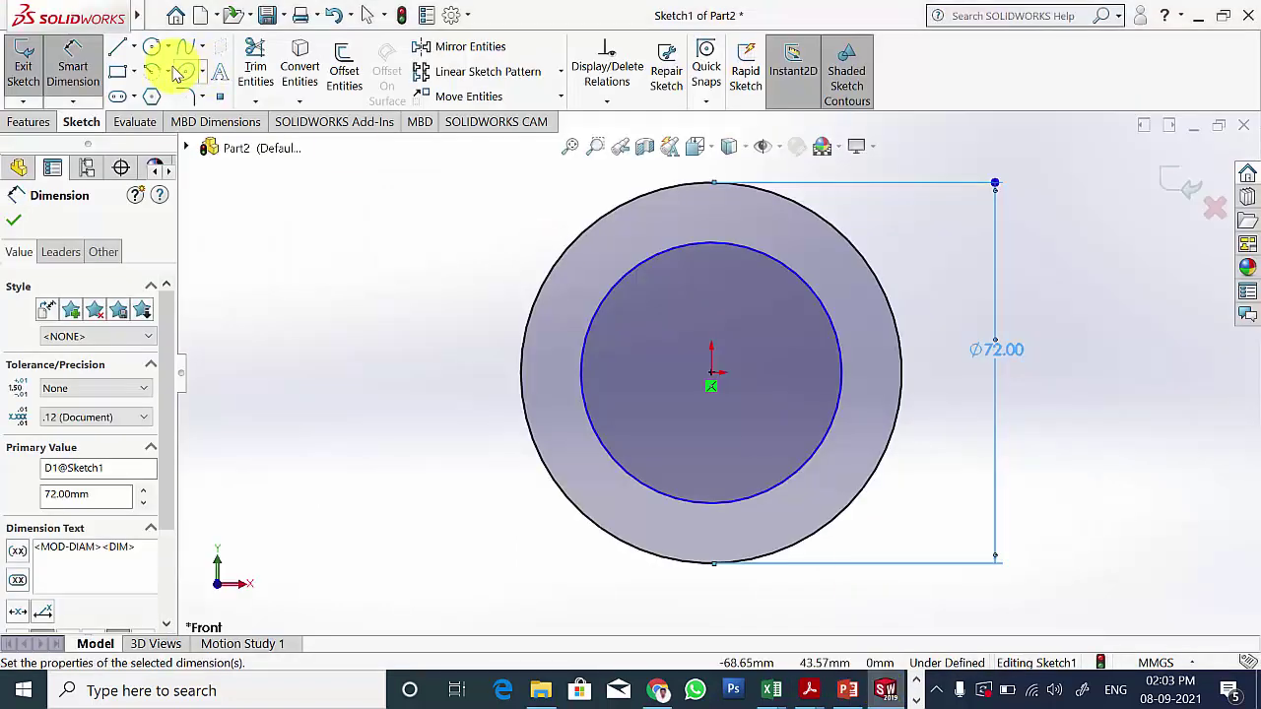
click(824, 304)
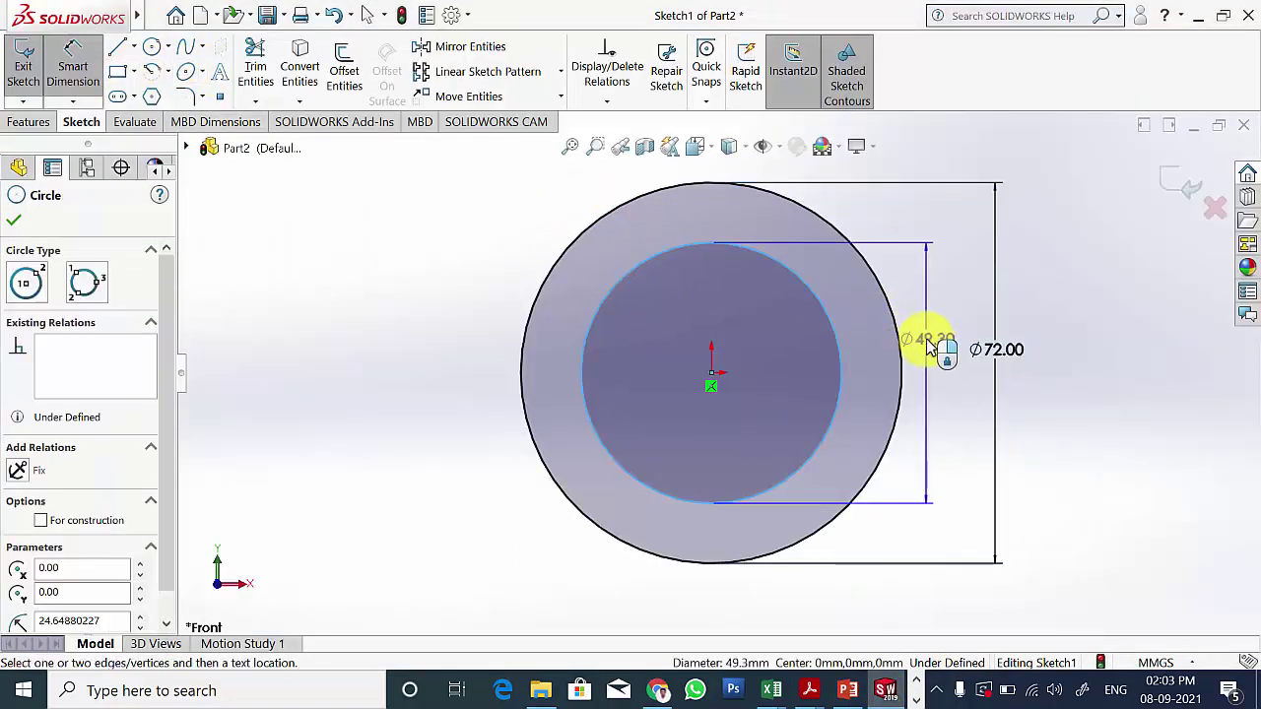
click(928, 346)
text(18)
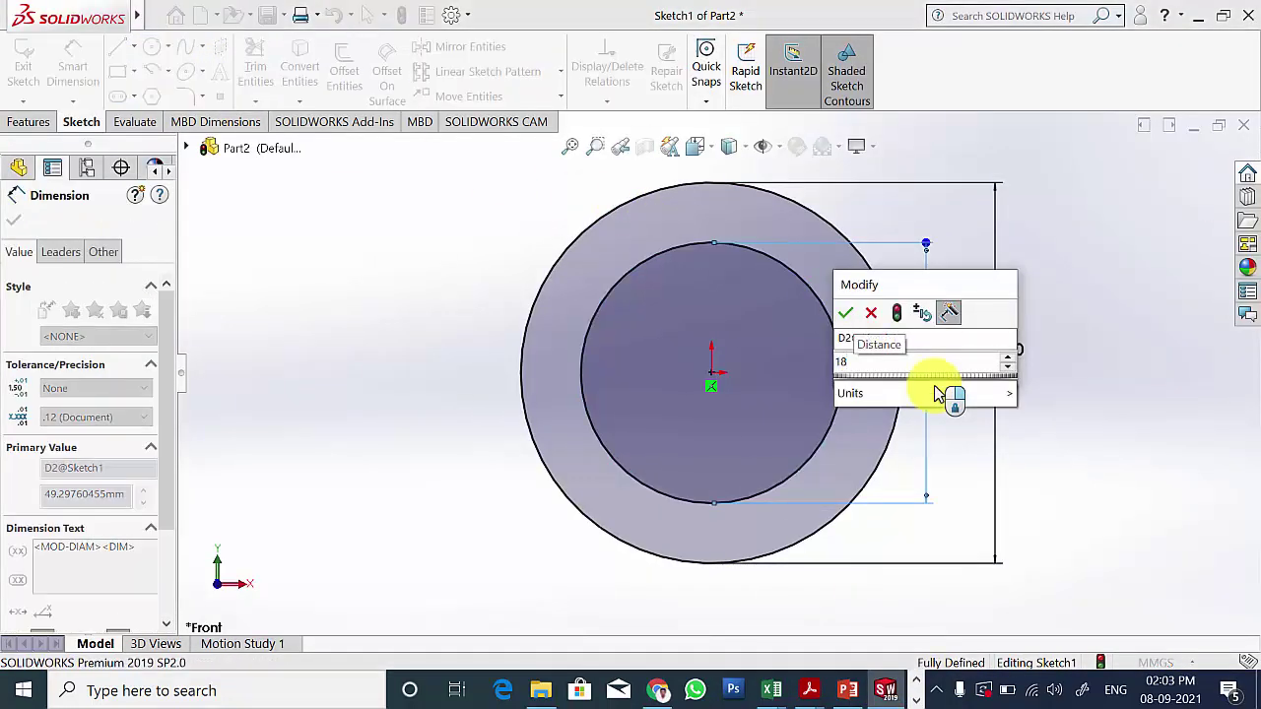
key(BackSpace)
key(BackSpace)
text(36)
key(Return)
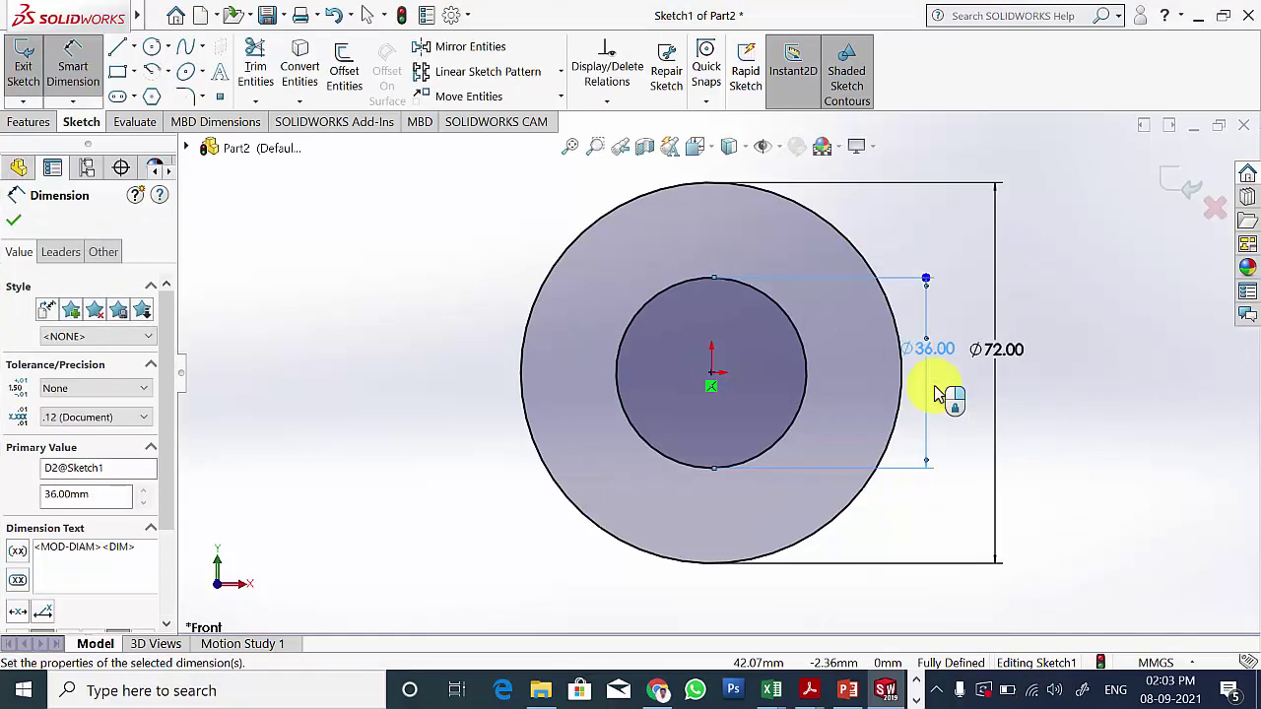
click(1062, 412)
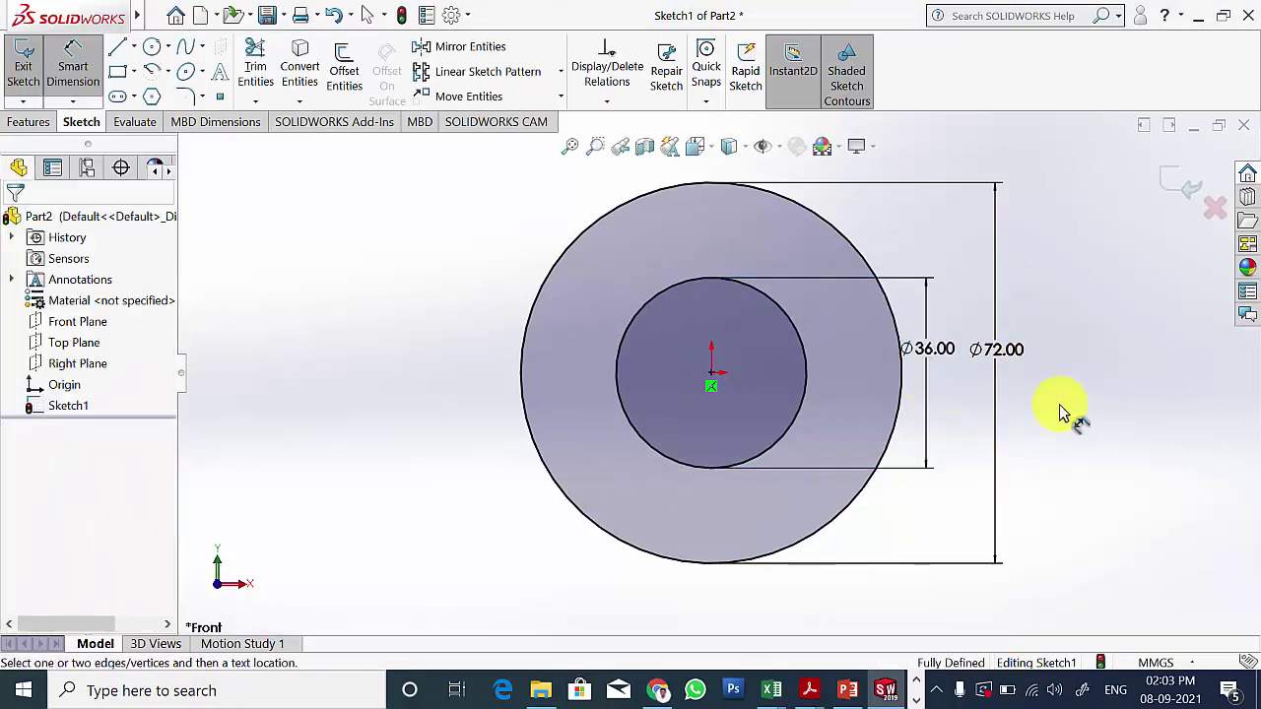
click(849, 689)
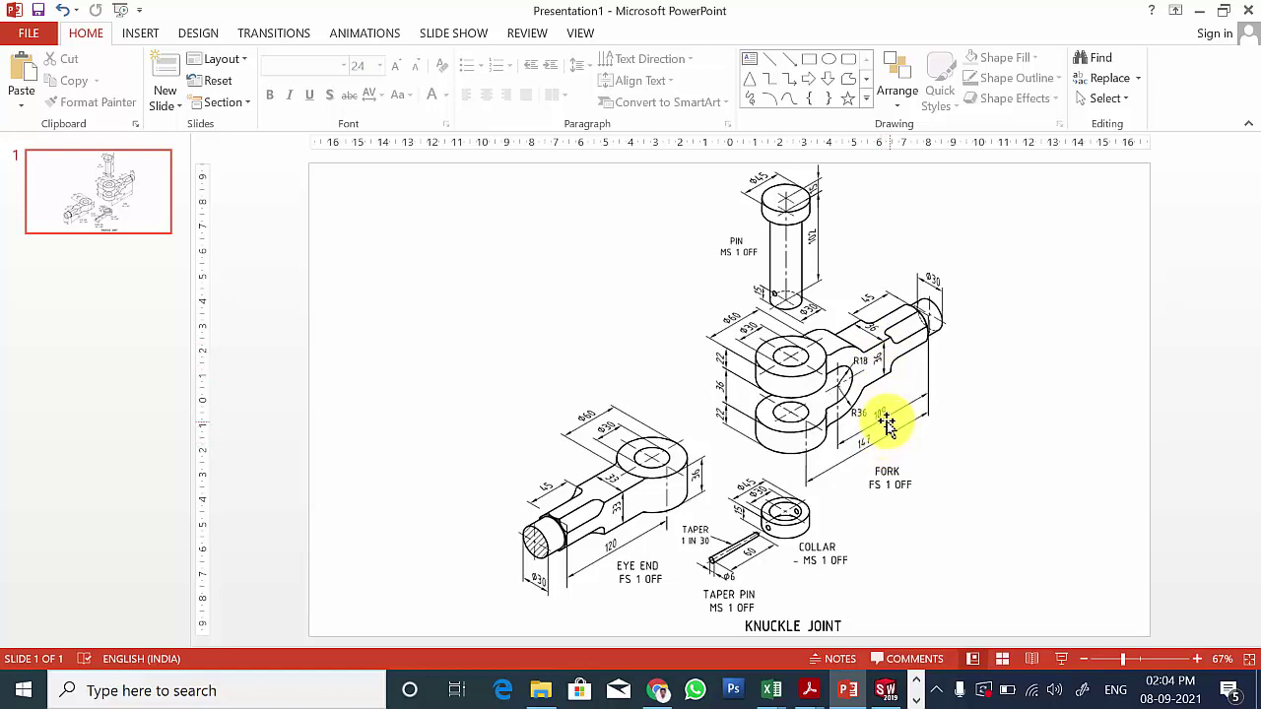
Step: Draw a corner rectangle extending right from the circles
click(886, 692)
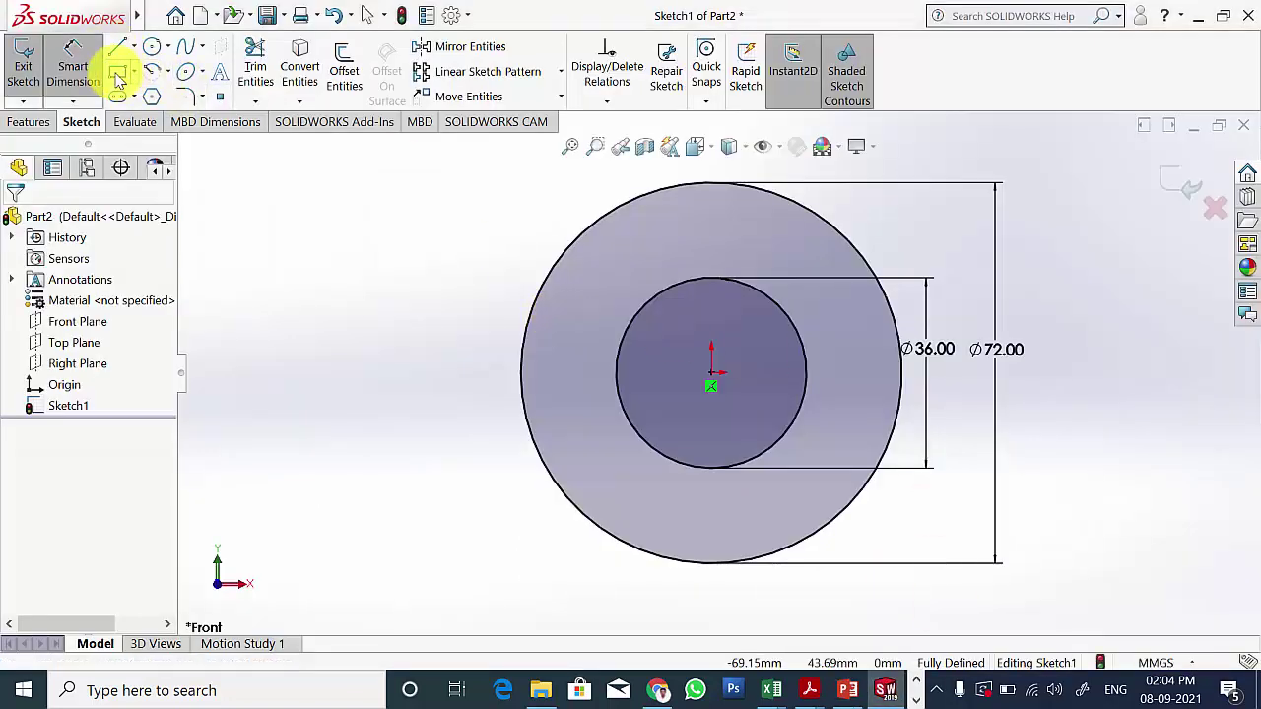
click(117, 75)
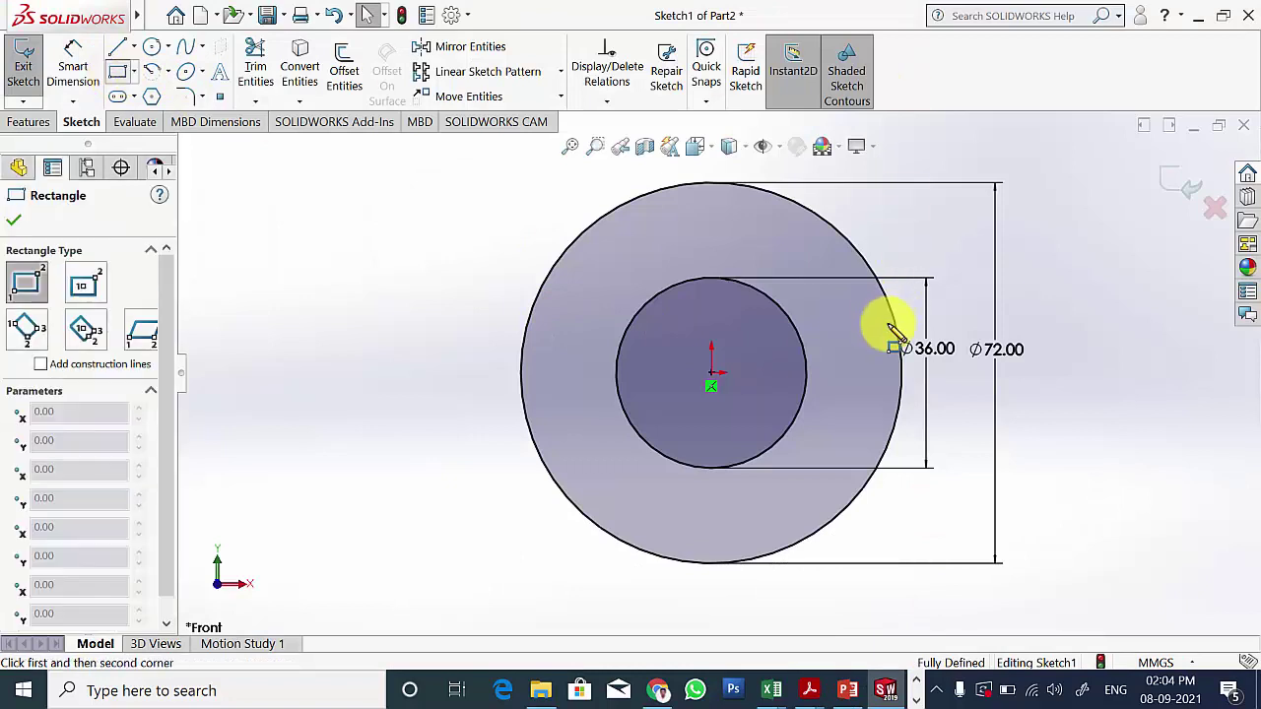
click(858, 252)
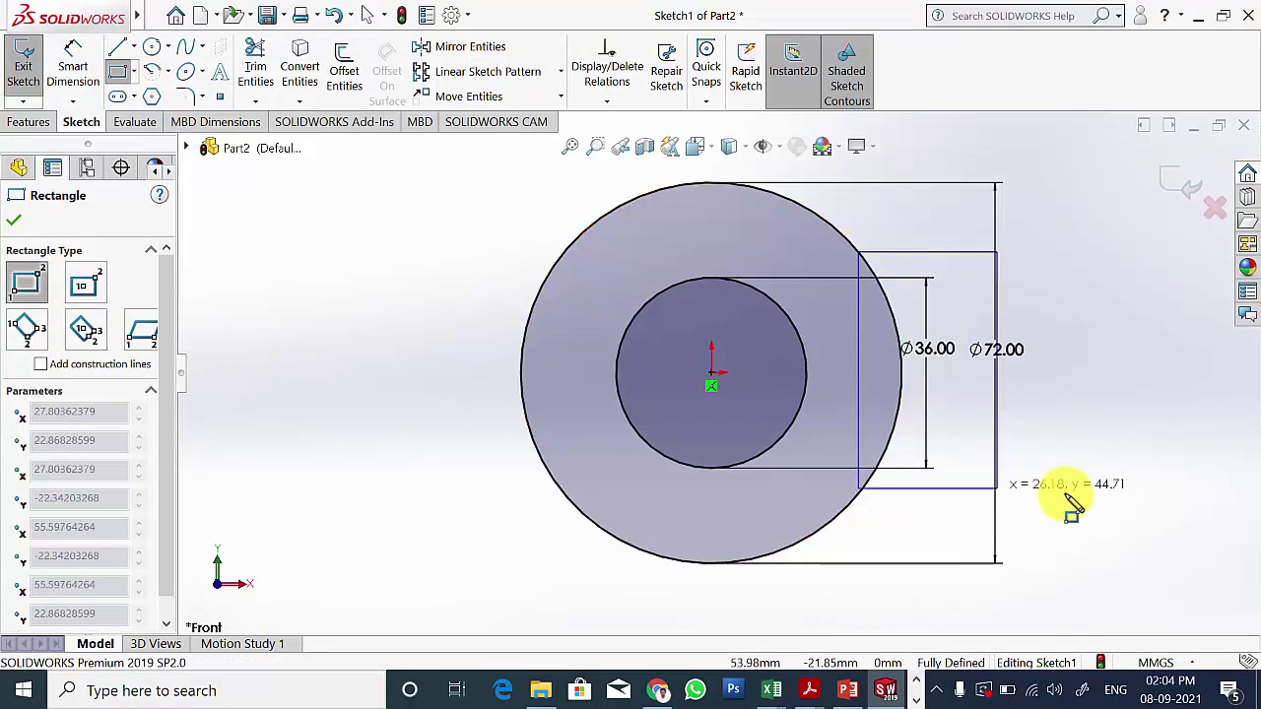
click(1142, 486)
key(Escape)
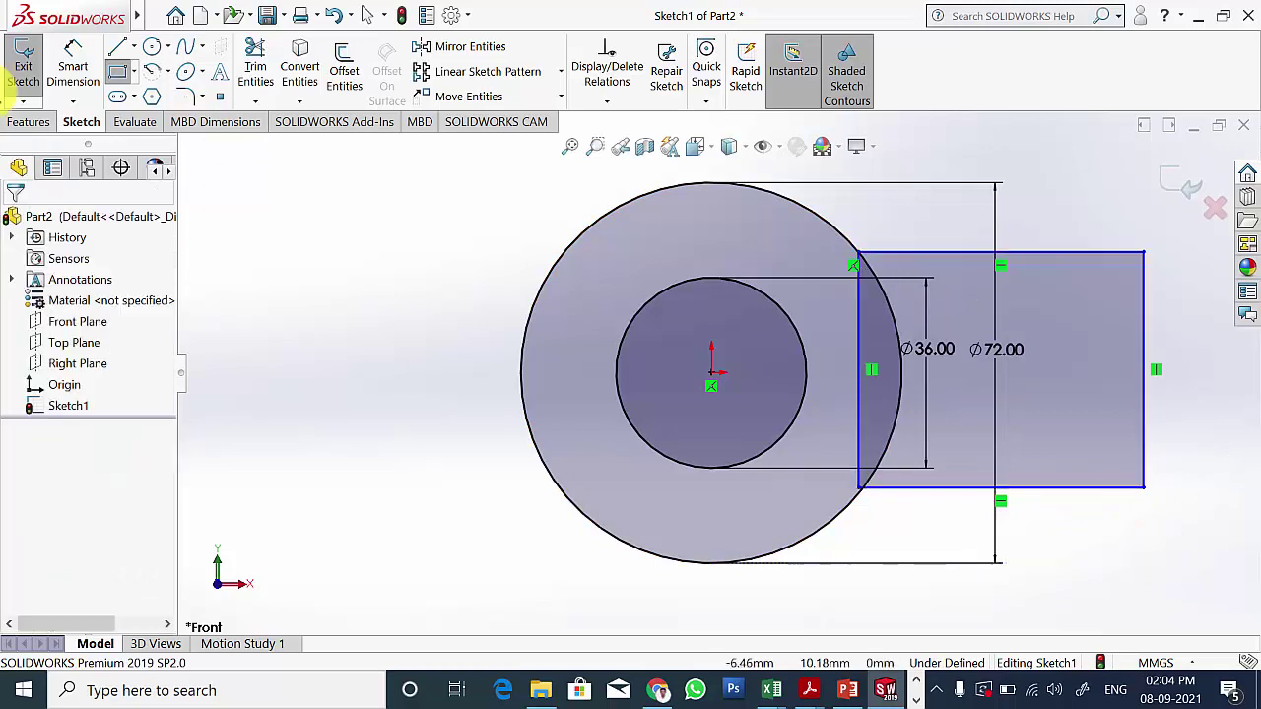
Step: Dimension the rectangle 36 mm tall and 109 mm from the circle centre to its right edge
click(73, 61)
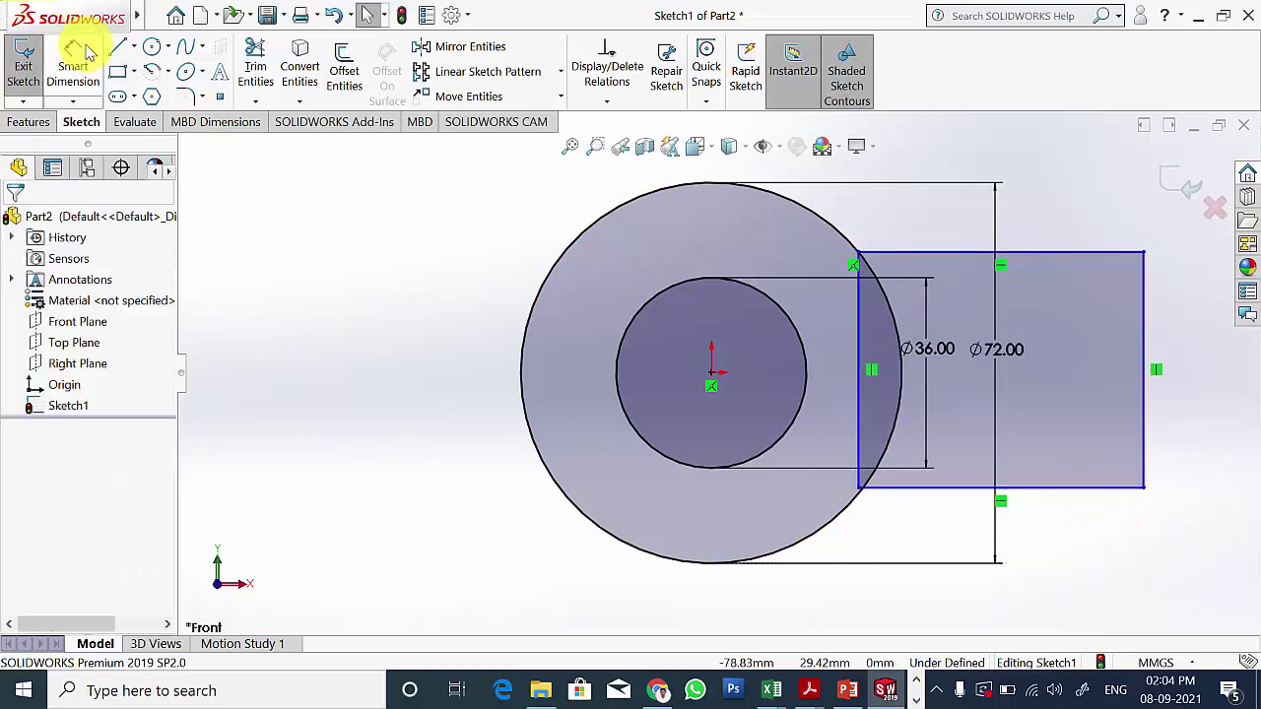
click(1182, 363)
click(1204, 367)
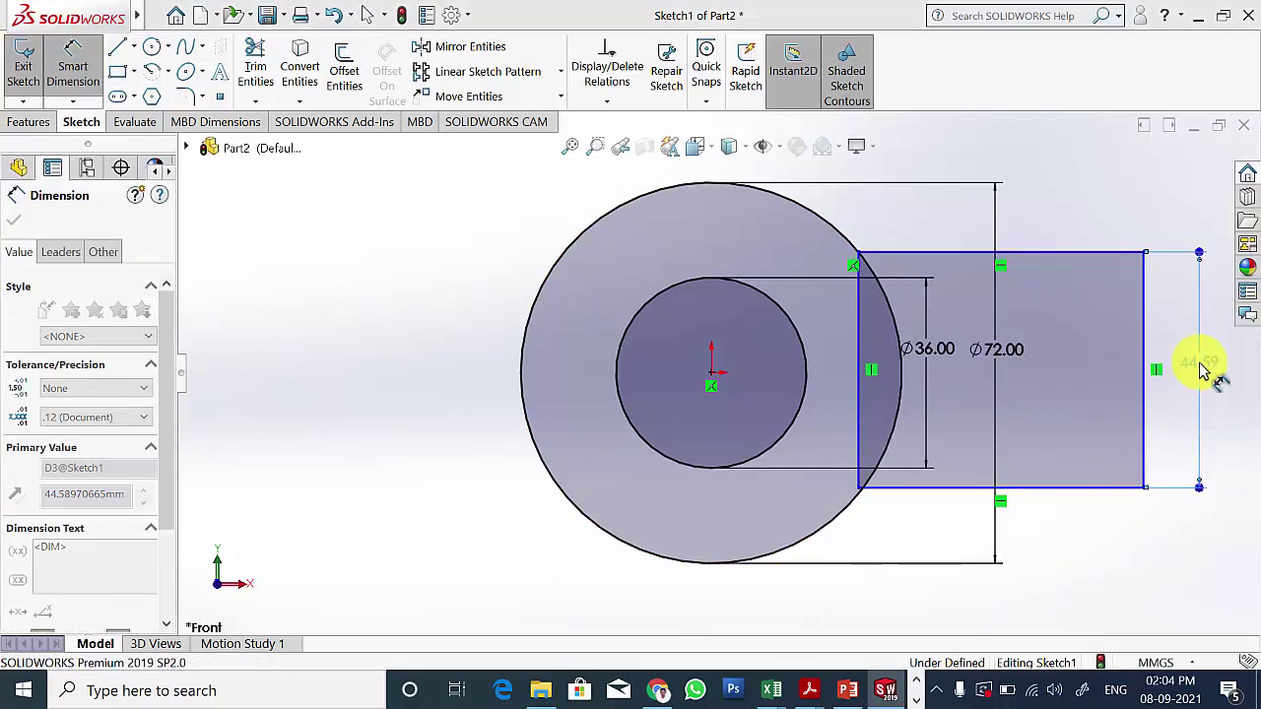
text(36)
key(Return)
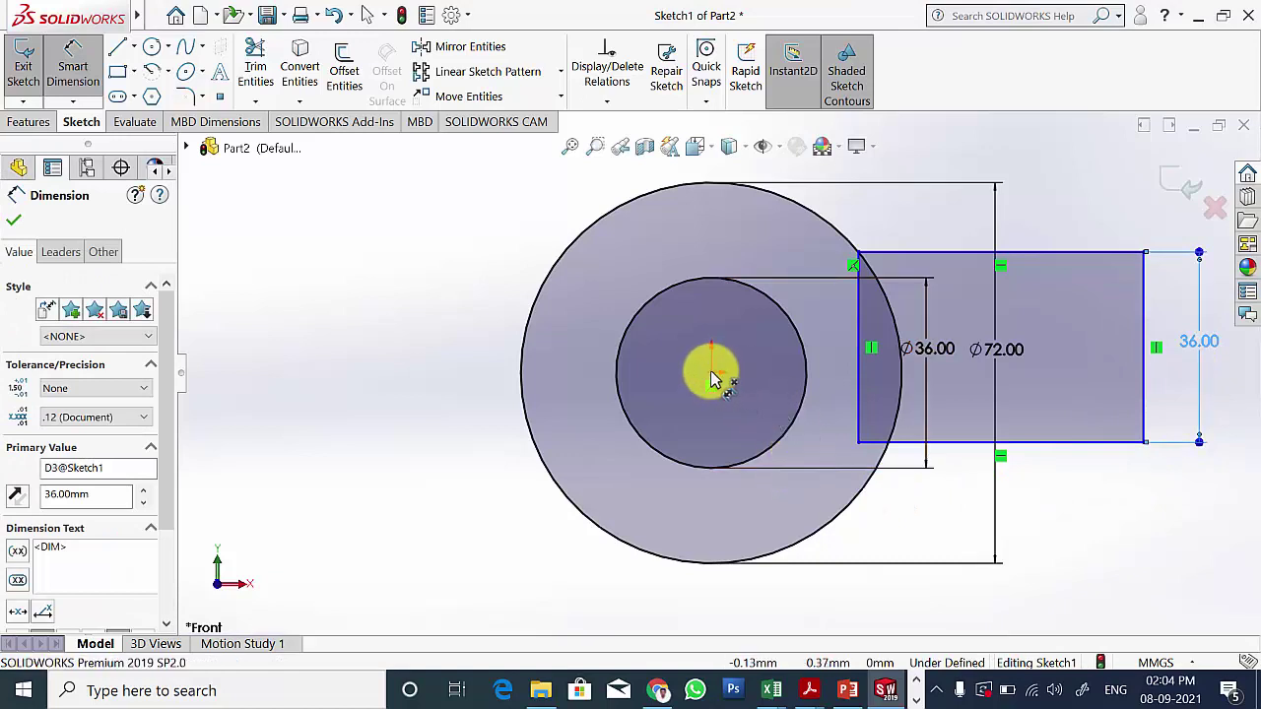
click(713, 379)
click(1148, 394)
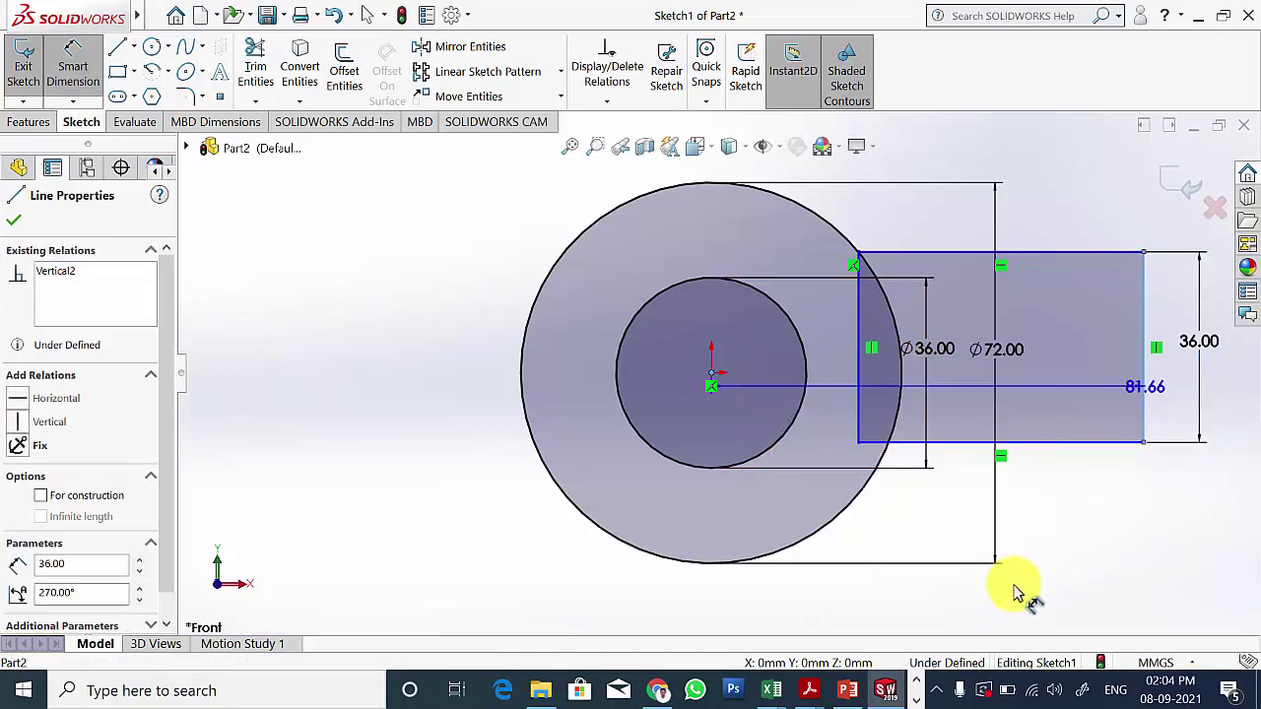
click(1011, 595)
text(109)
key(Return)
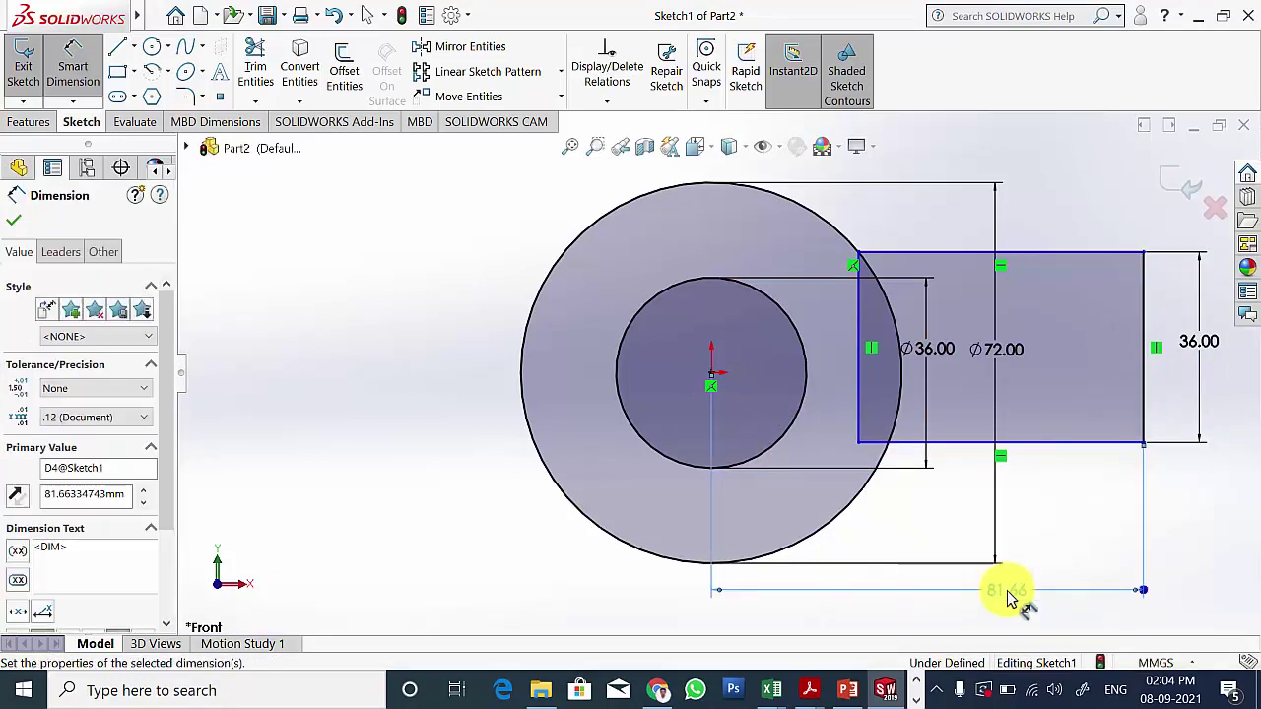
click(16, 225)
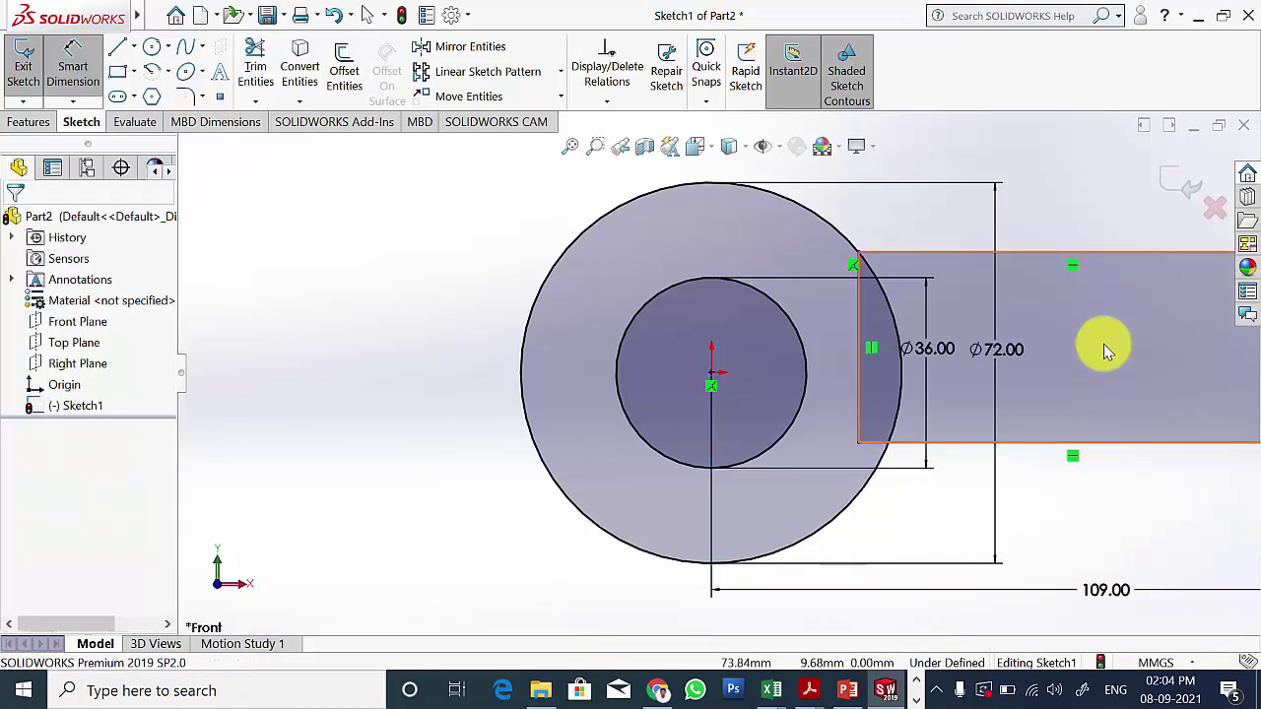
Step: Make the rectangle's lower-left corner coincident with the large circle
key(z)
key(f)
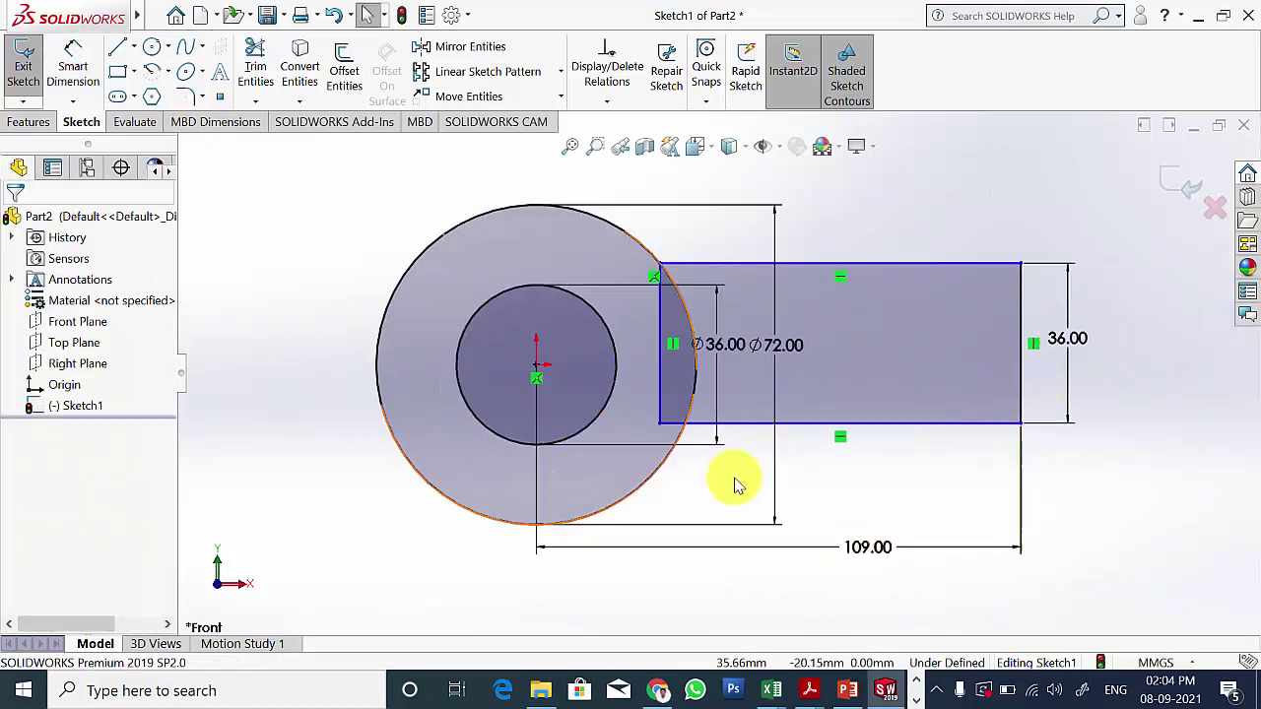
scroll(737, 473, down, 3)
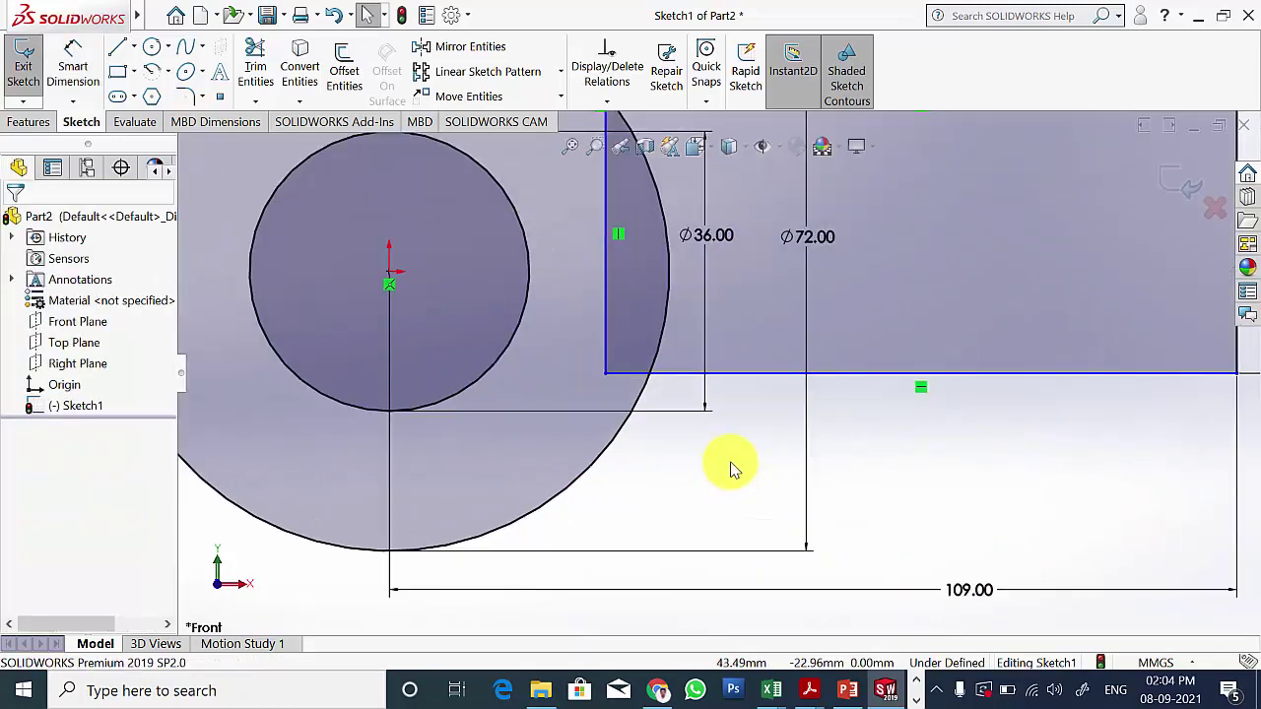
click(604, 373)
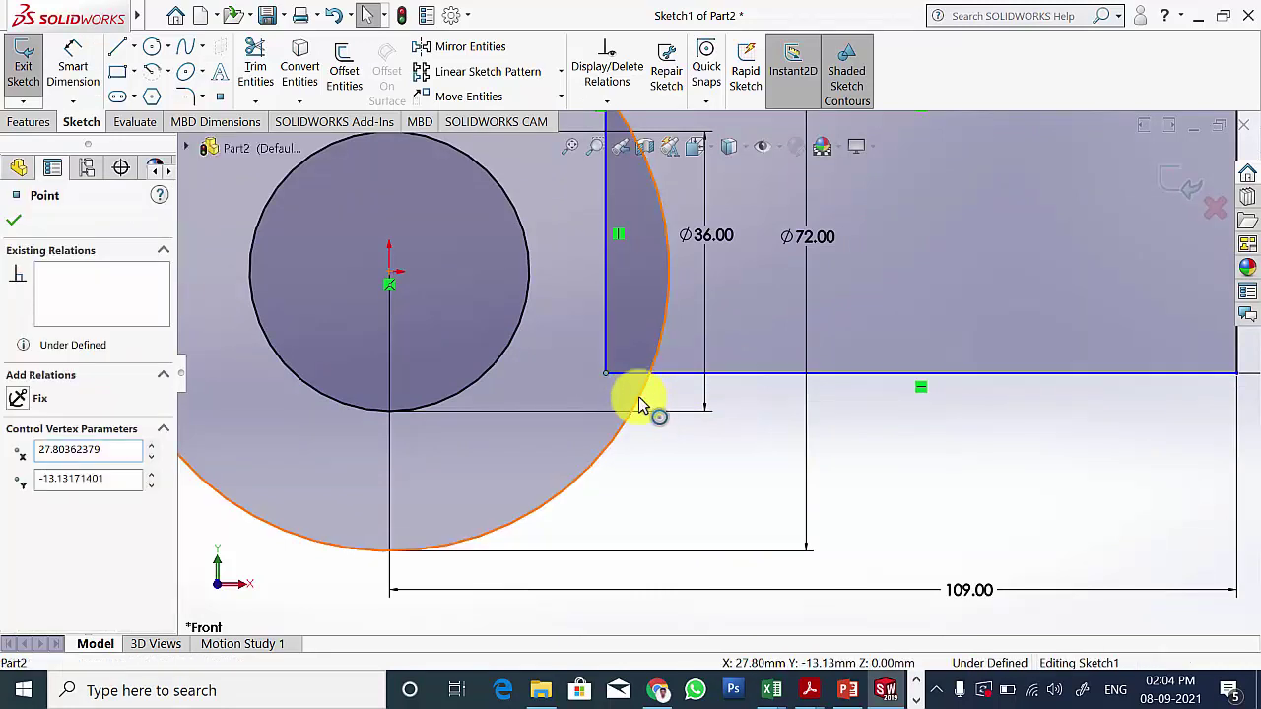
click(638, 397)
ctrl+click(605, 373)
click(29, 499)
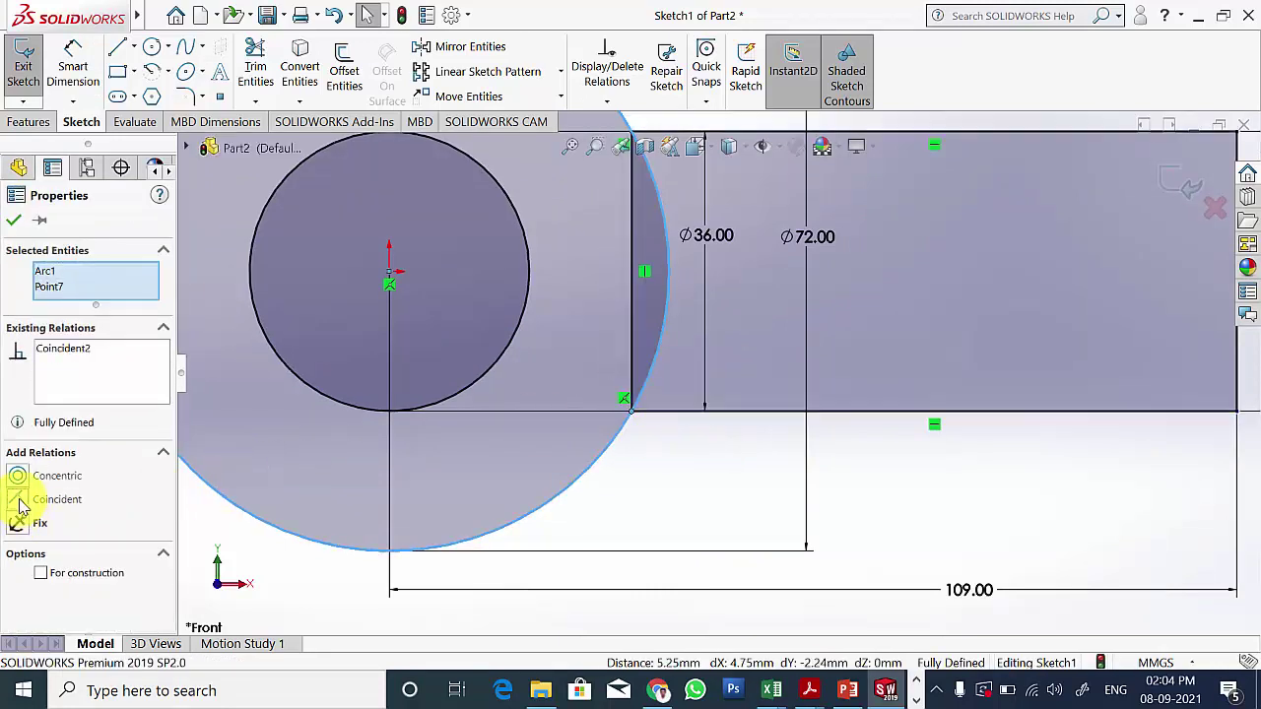
click(15, 223)
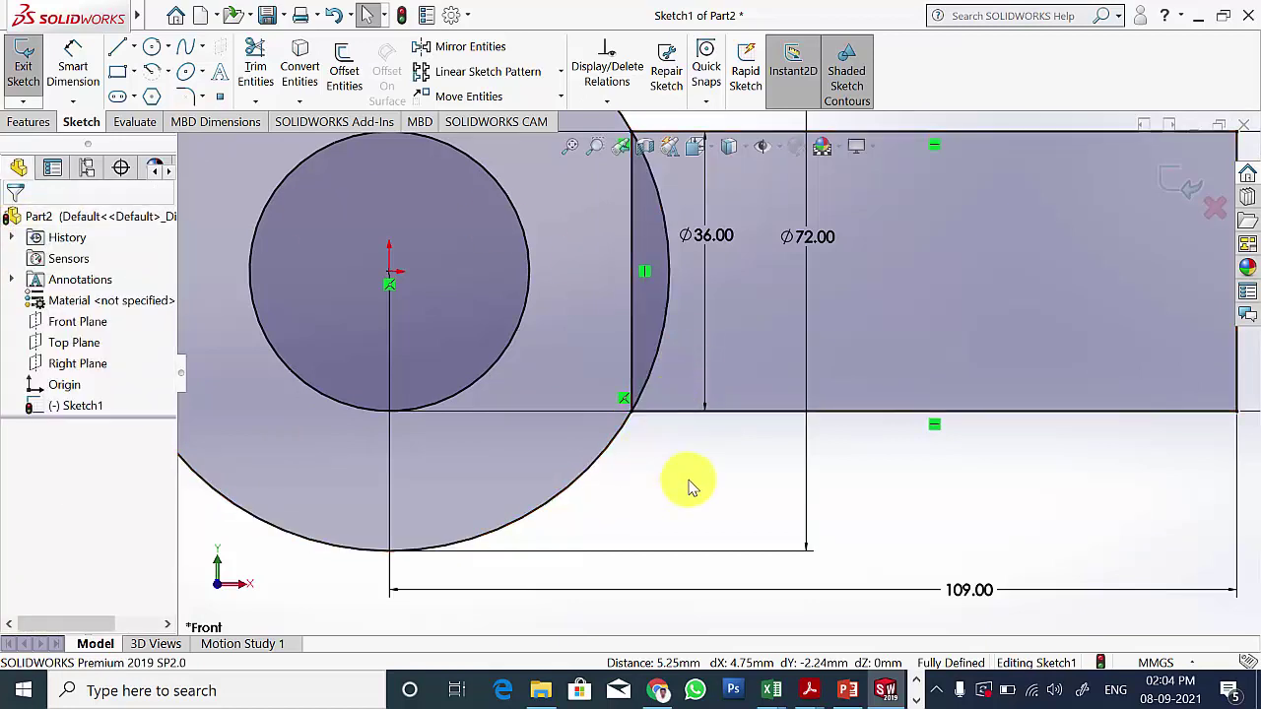
Step: Draw a line from the inner circle's top toward the outer circle's top
scroll(690, 477, up, 3)
scroll(768, 325, up, 3)
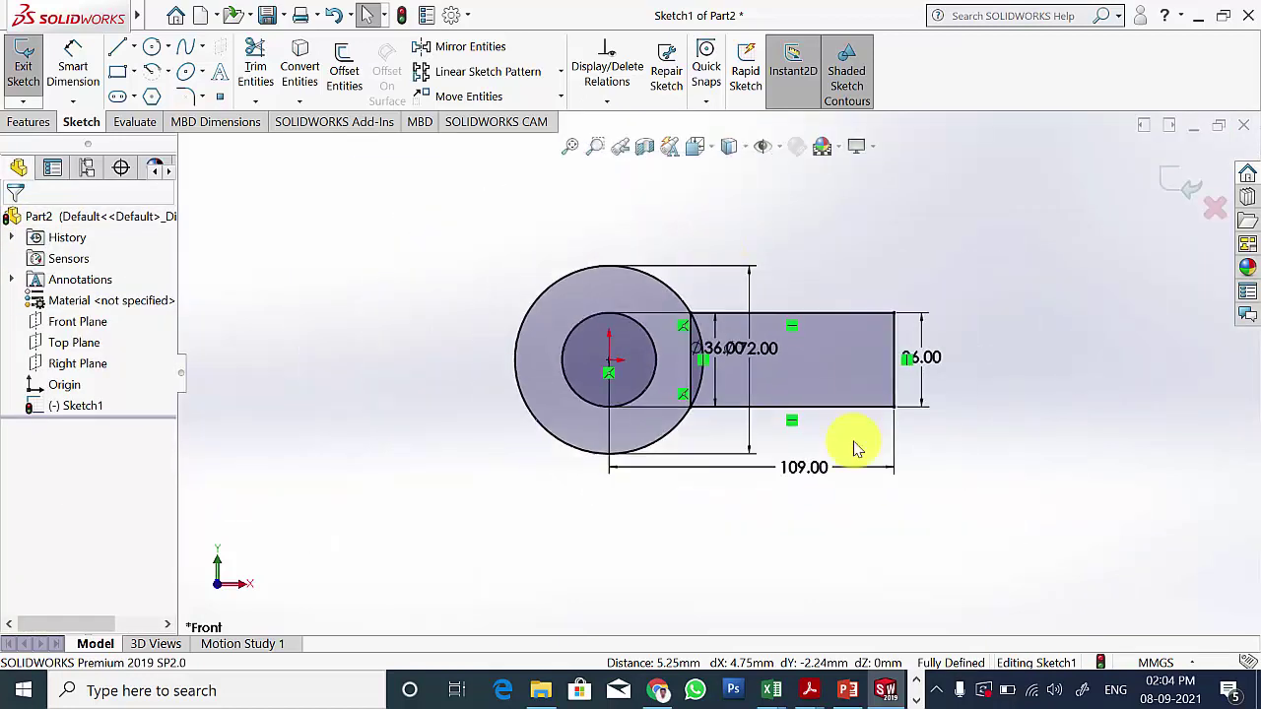
scroll(500, 369, down, 1)
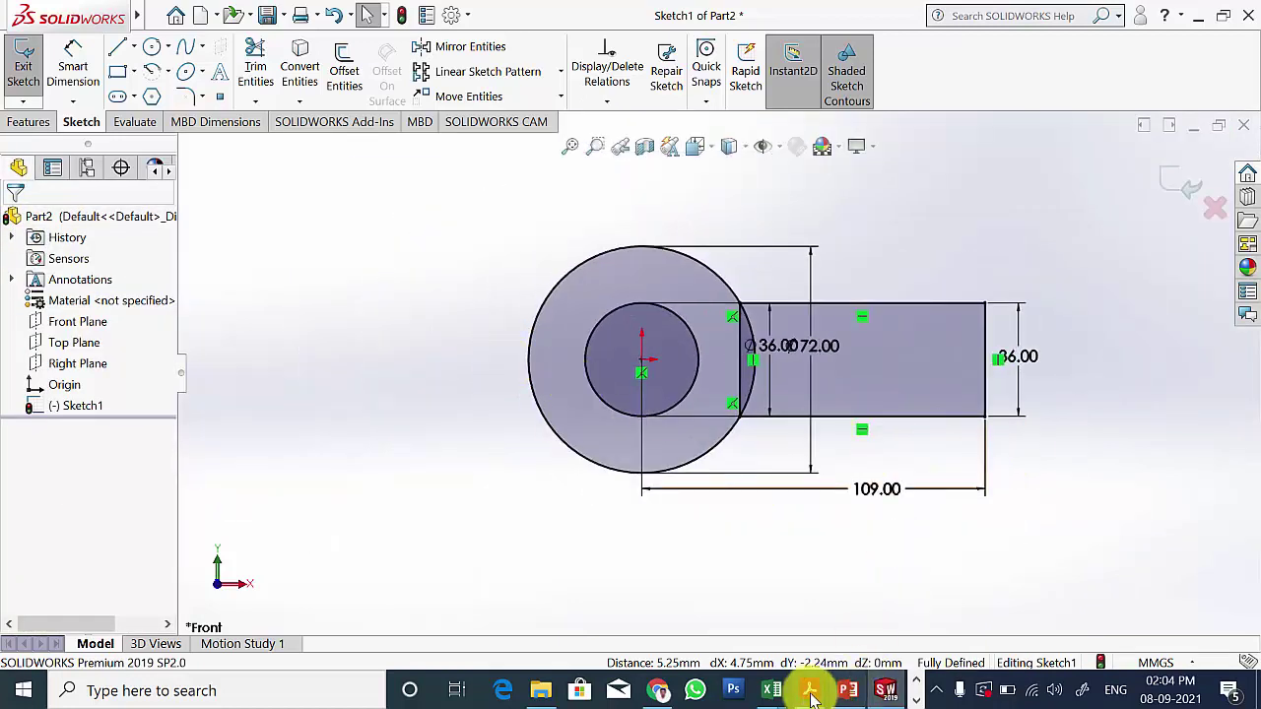
click(847, 689)
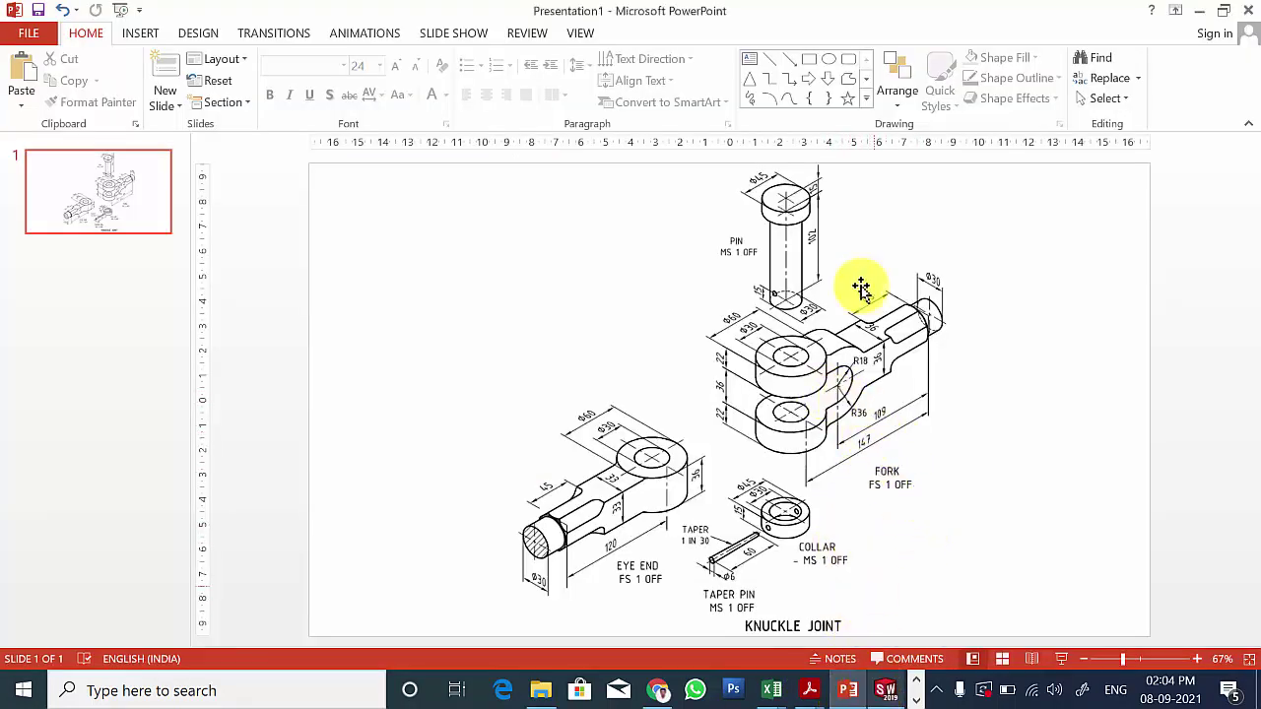
click(885, 690)
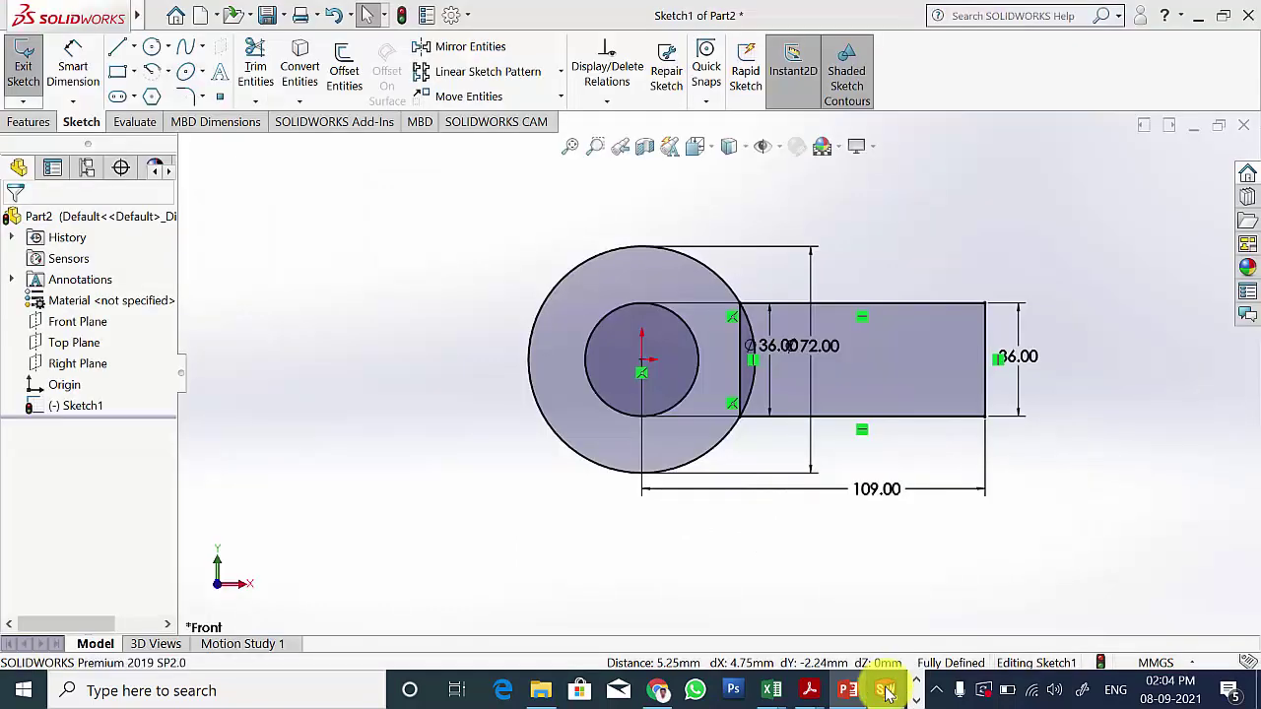
click(116, 49)
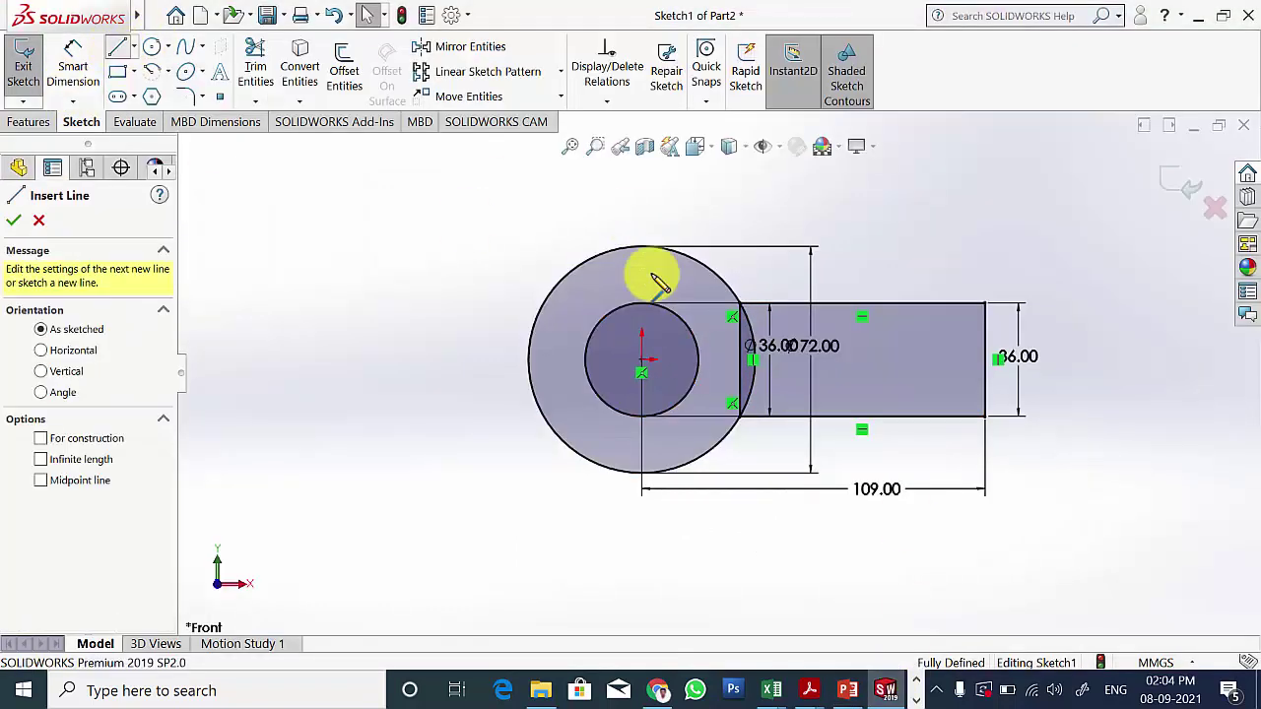
click(646, 308)
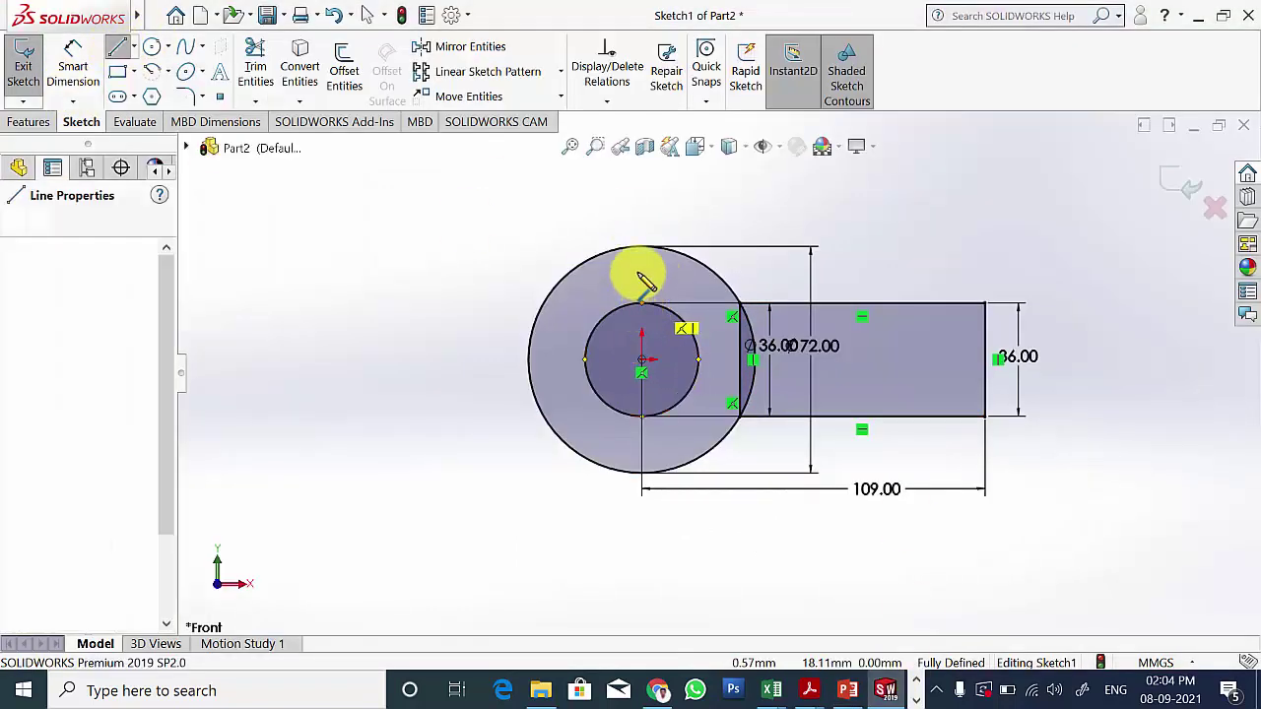
click(650, 247)
double_click(615, 287)
key(Escape)
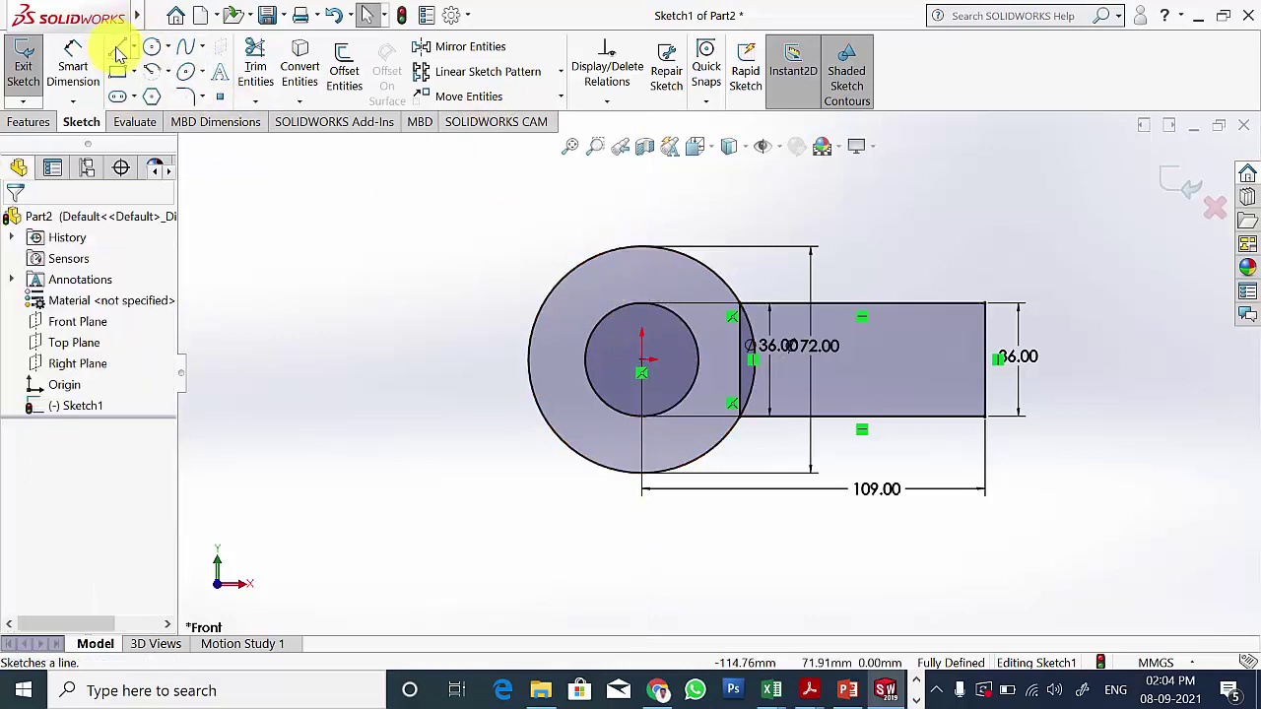
click(116, 48)
key(Escape)
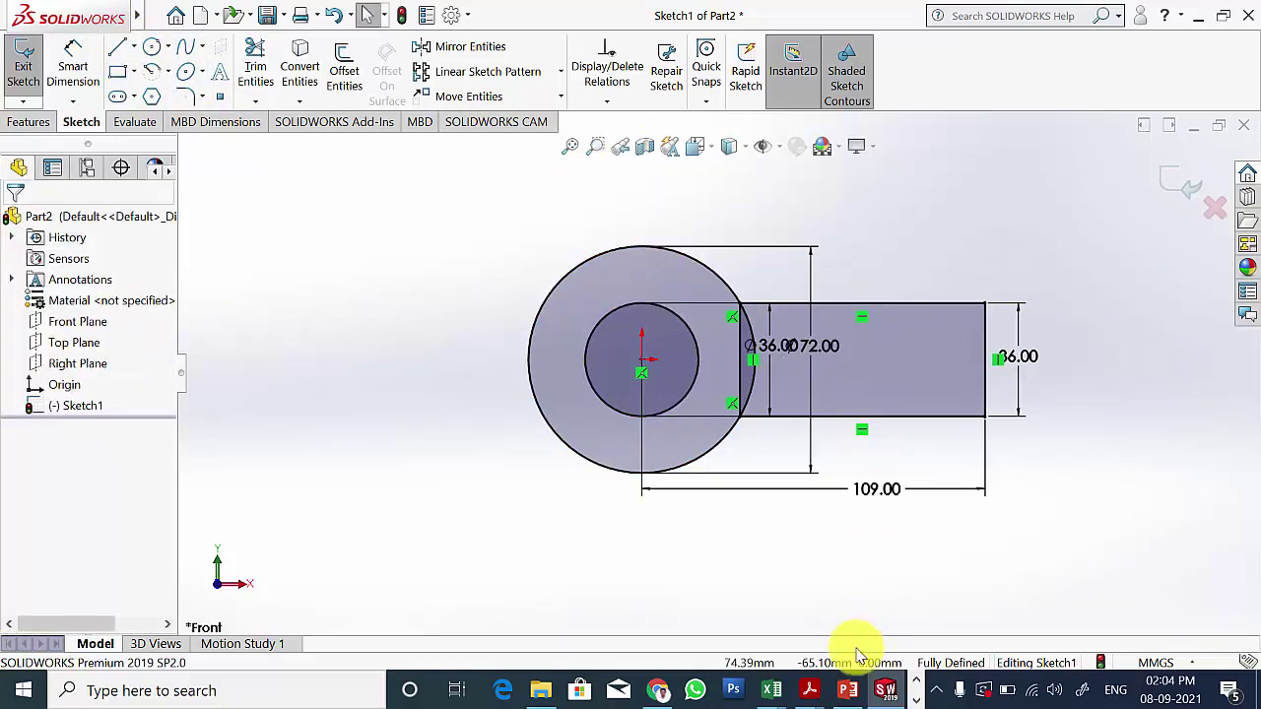
click(847, 690)
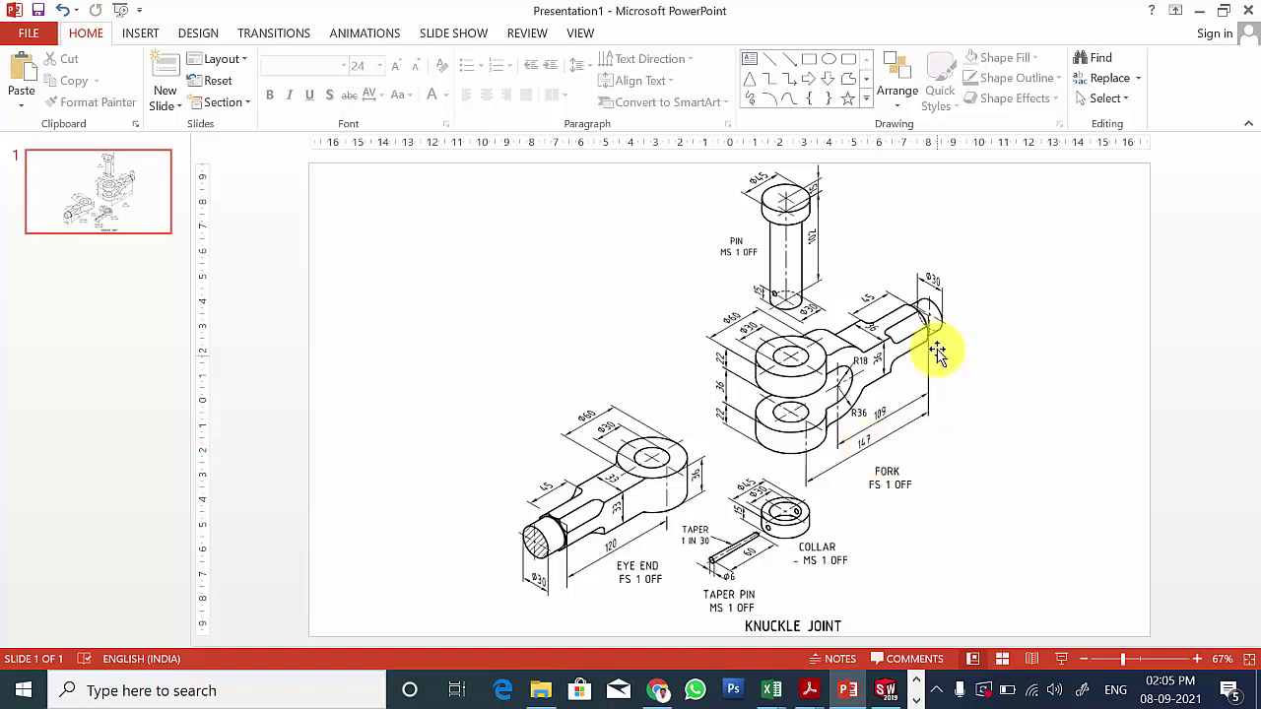
click(885, 690)
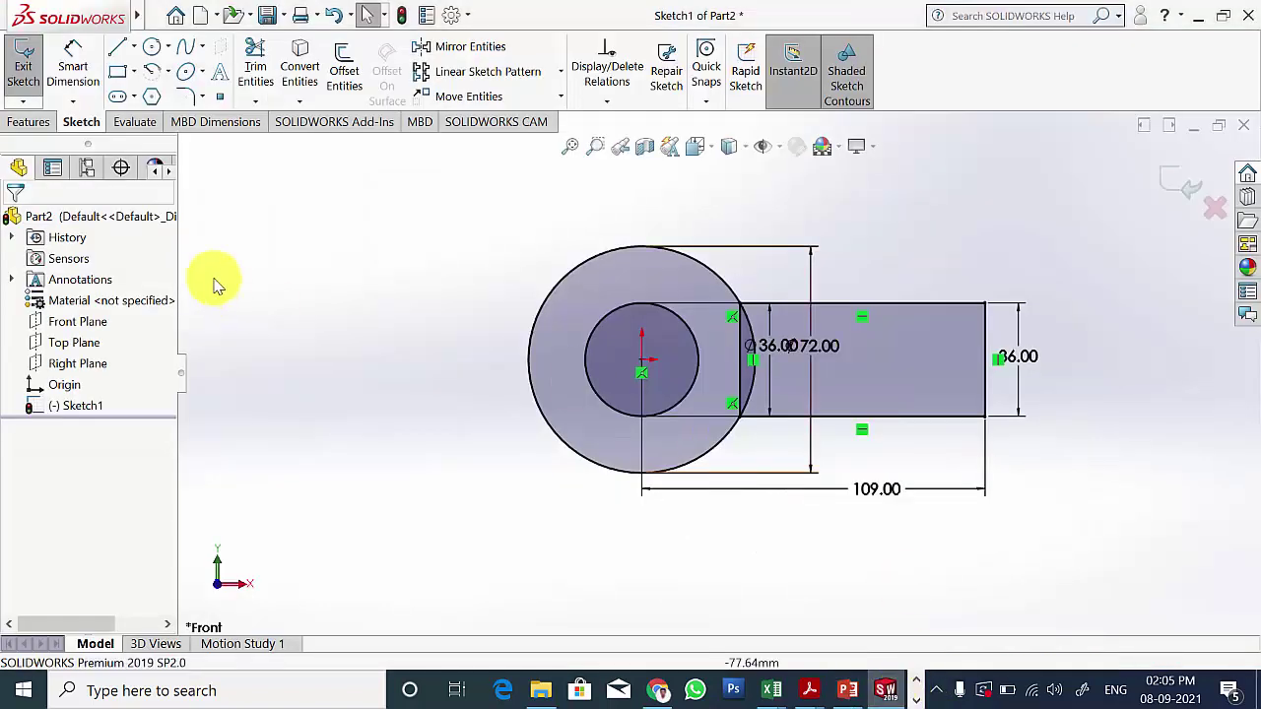
Step: Draw two corner rectangles leftward from the outer circle's top and bottom points
click(117, 74)
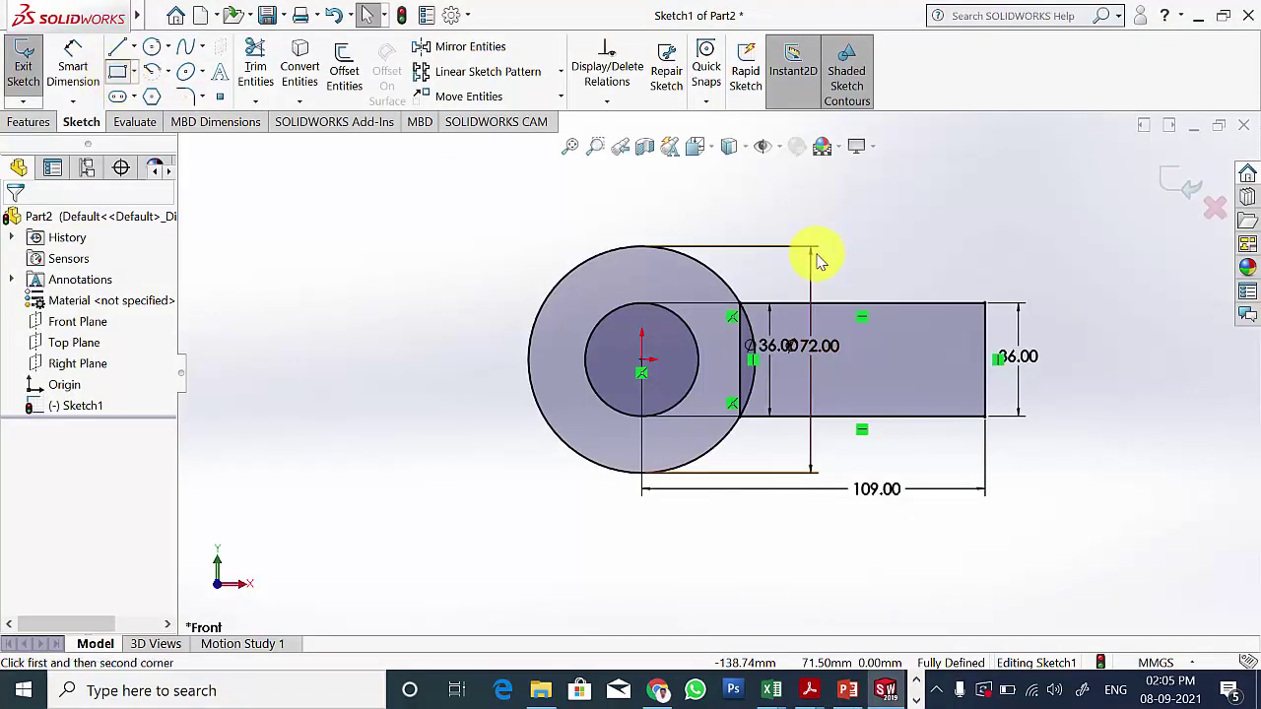
click(642, 247)
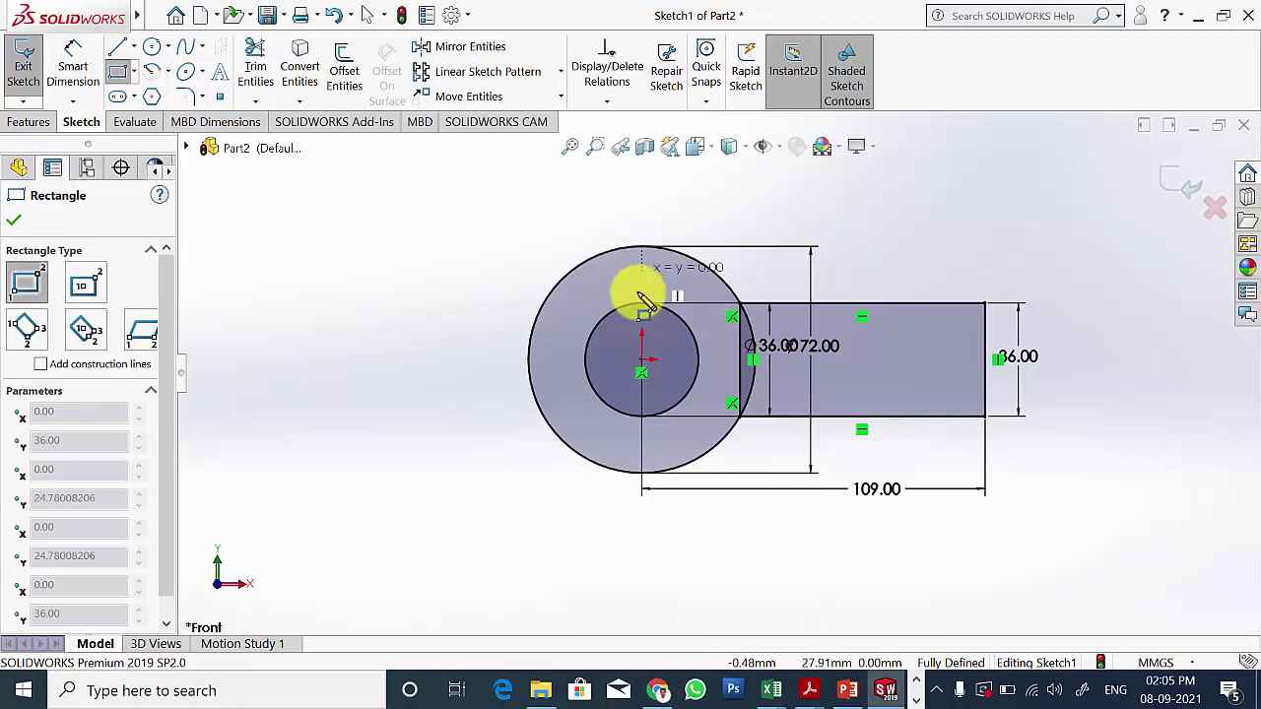
click(505, 302)
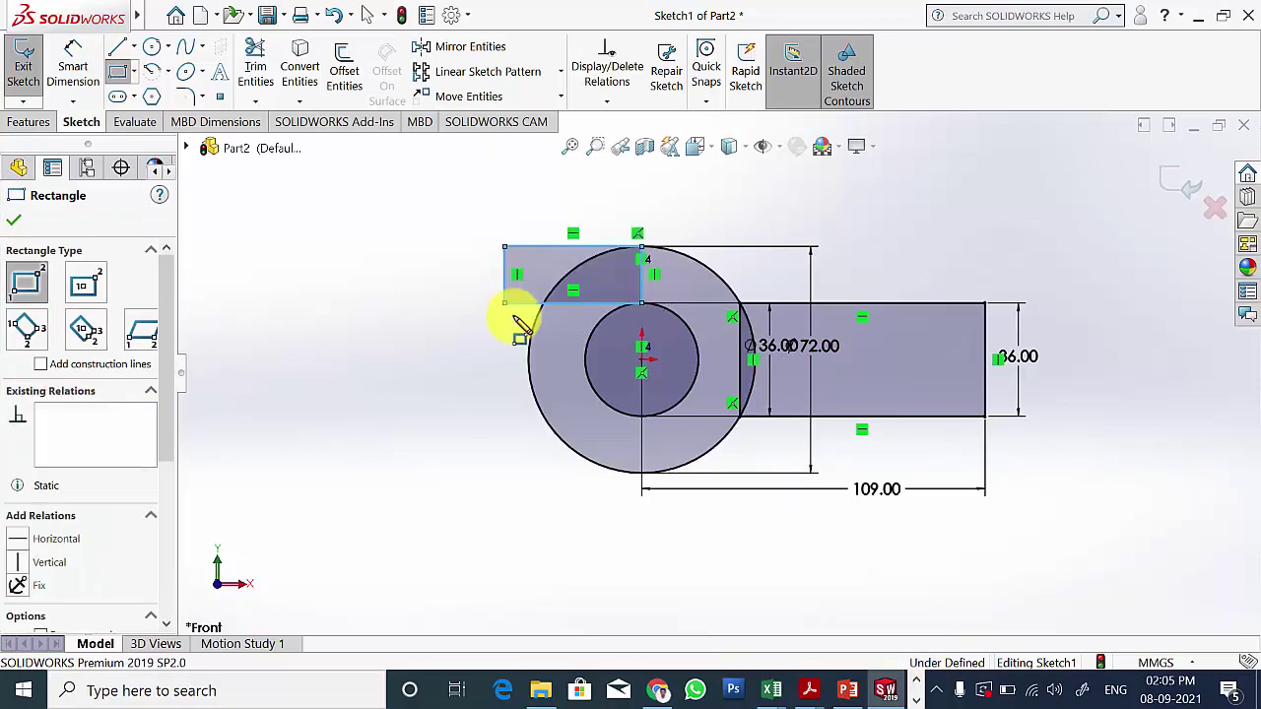
click(642, 473)
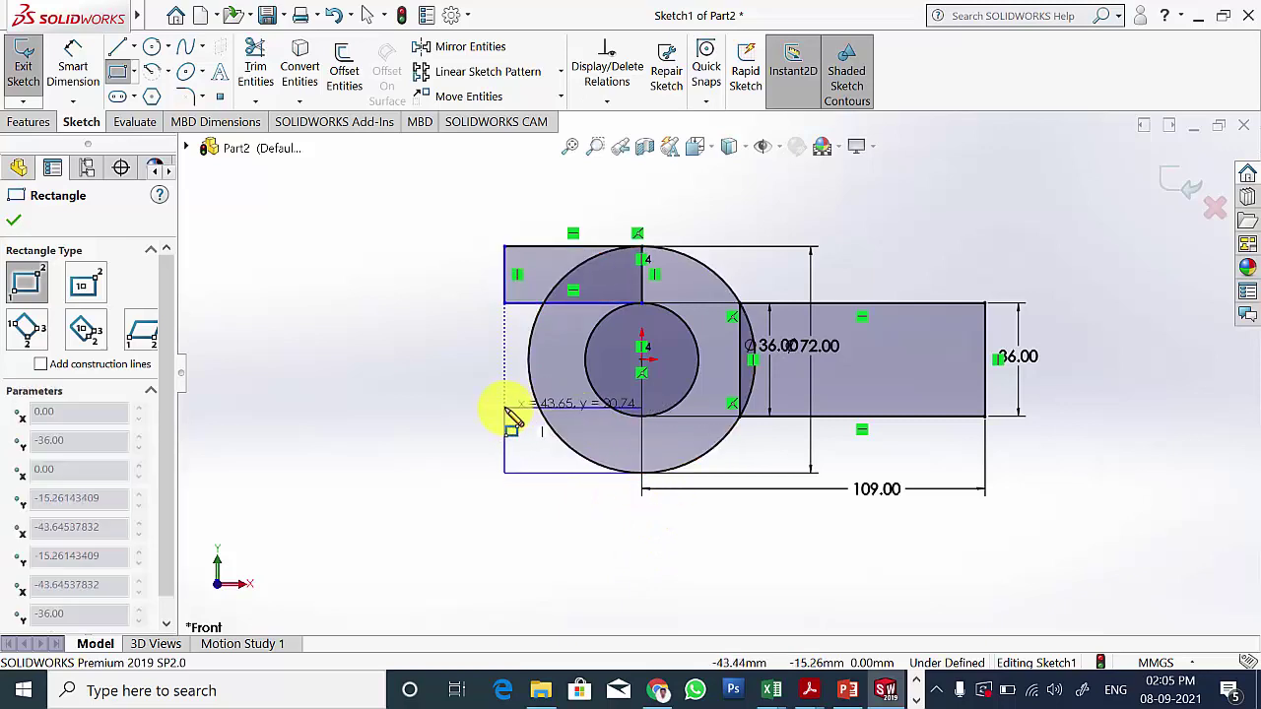
click(505, 407)
key(Escape)
Step: Dimension the overall length of the upper and lower prongs to 147 mm
click(73, 67)
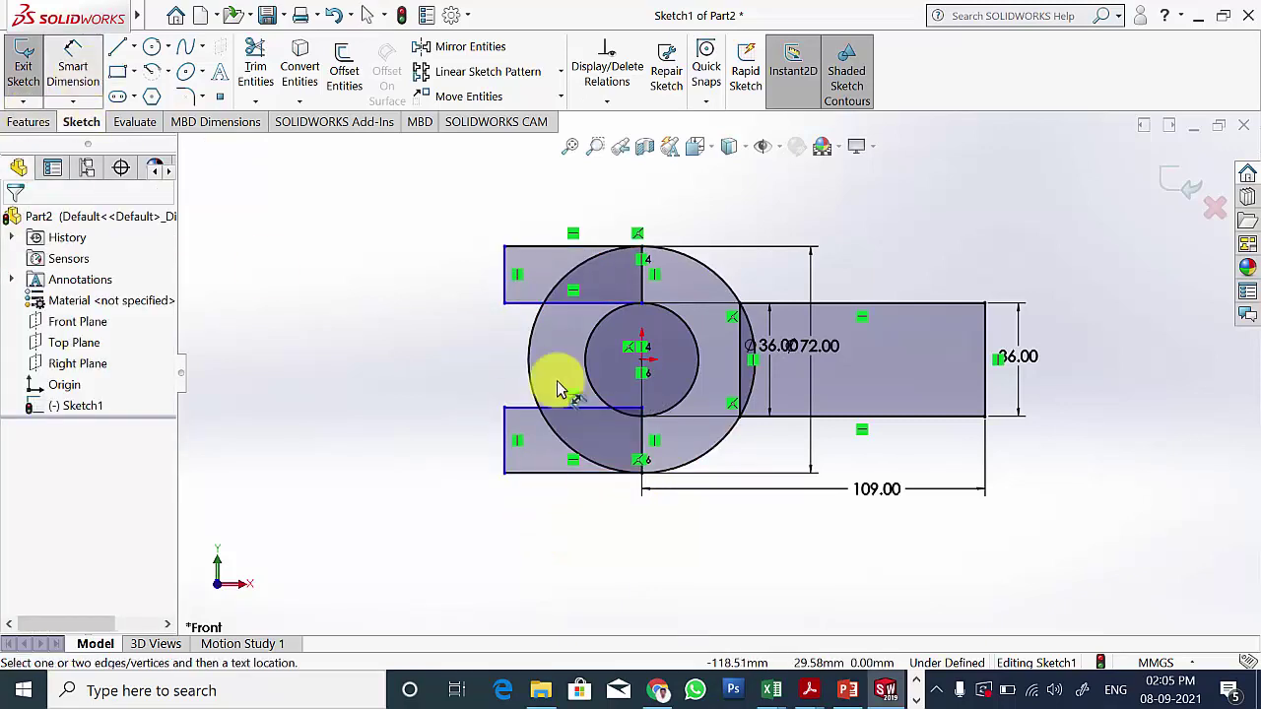
click(506, 286)
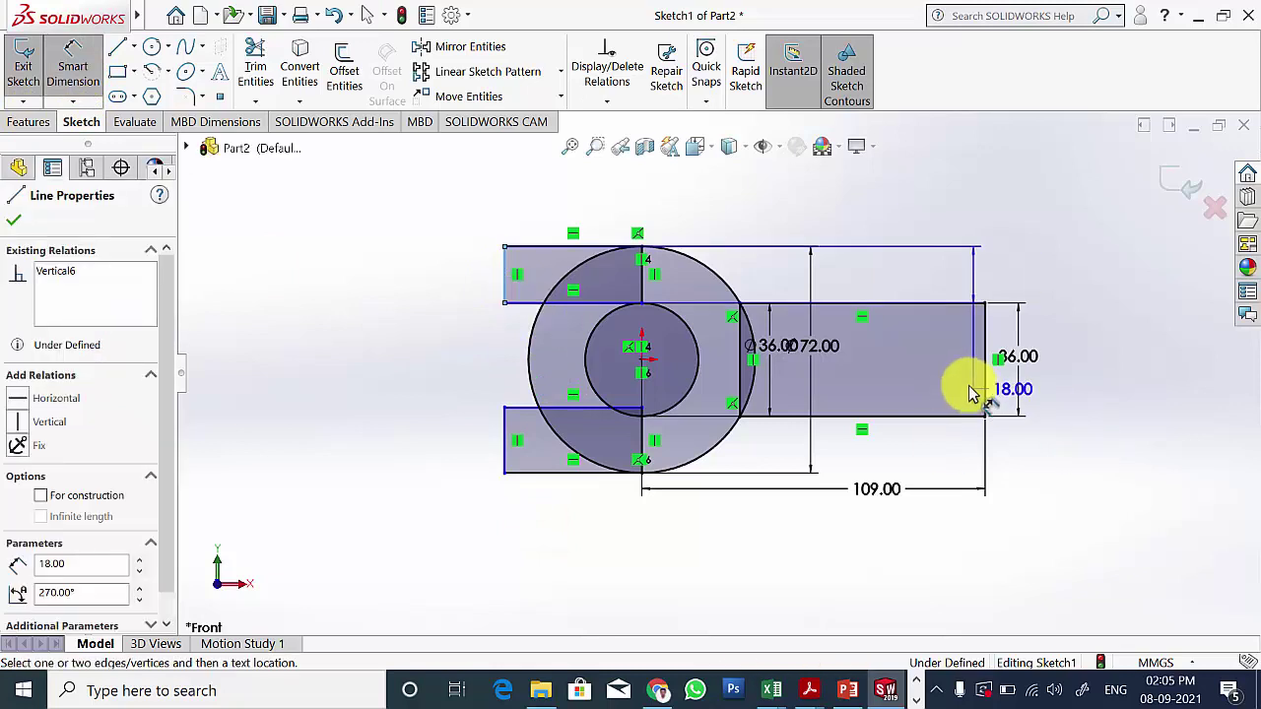
click(984, 377)
double_click(832, 576)
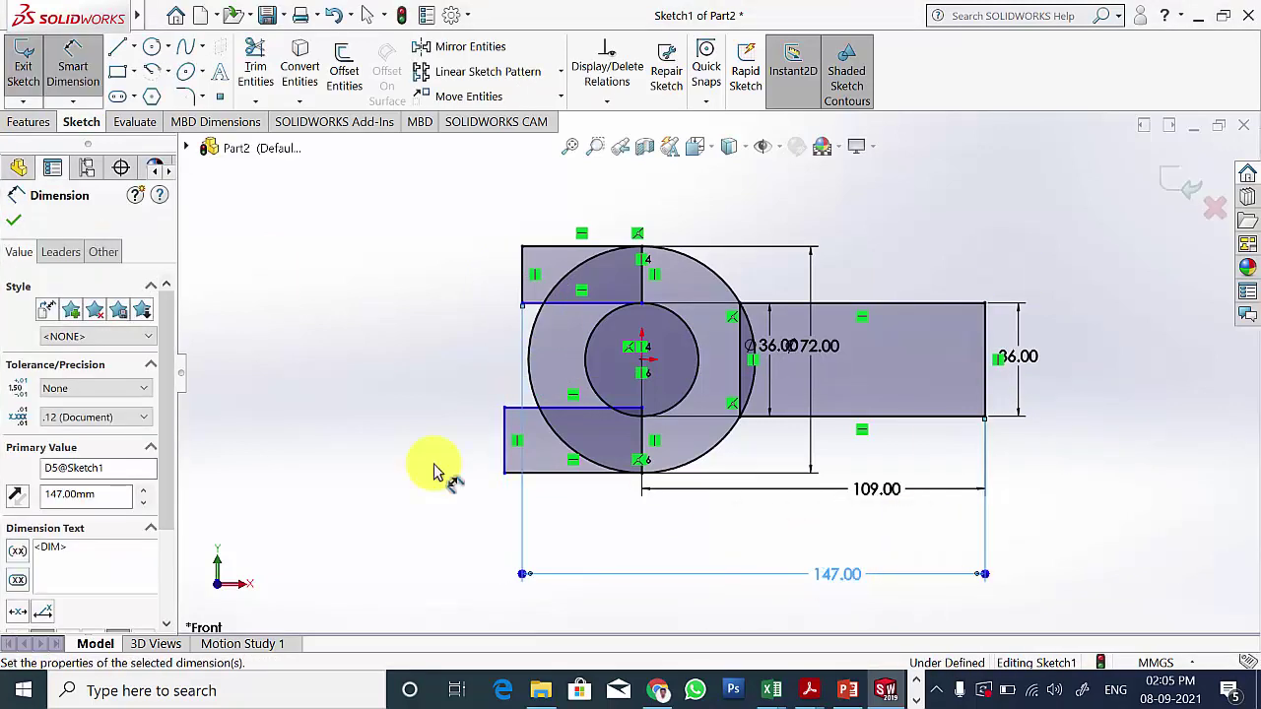
click(987, 438)
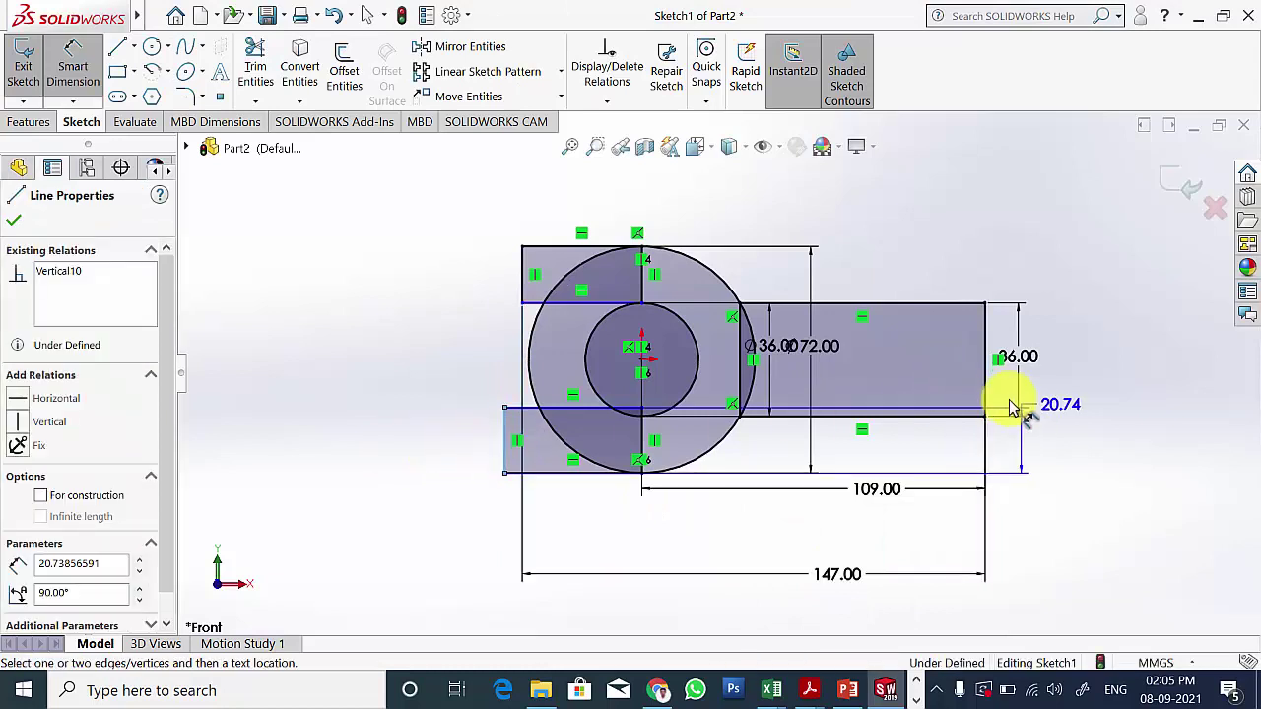
click(504, 443)
click(820, 552)
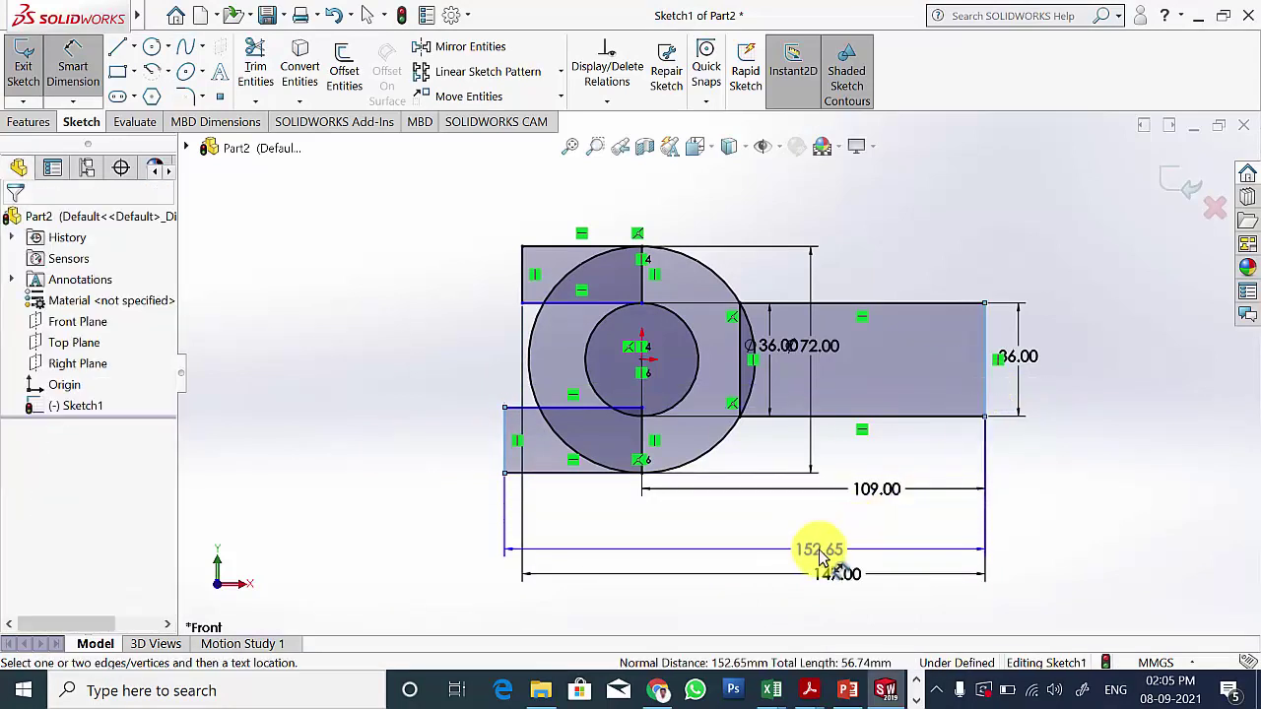
text(147)
key(Return)
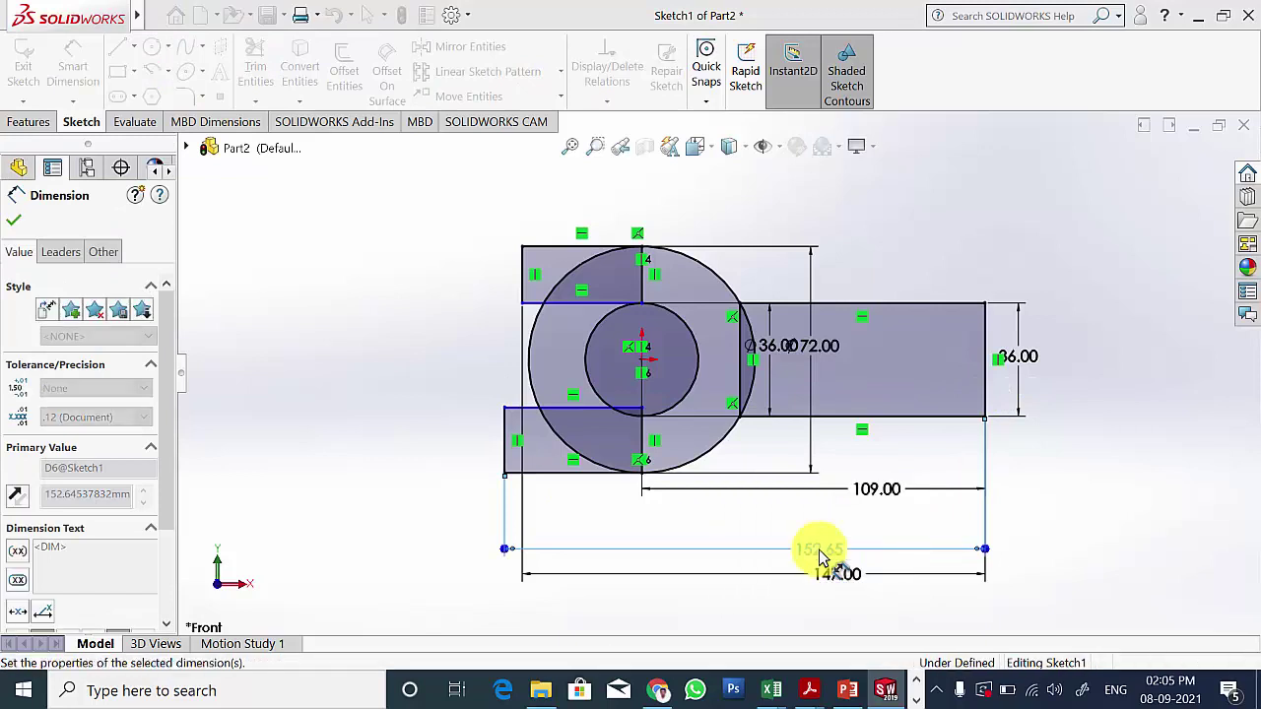
click(14, 221)
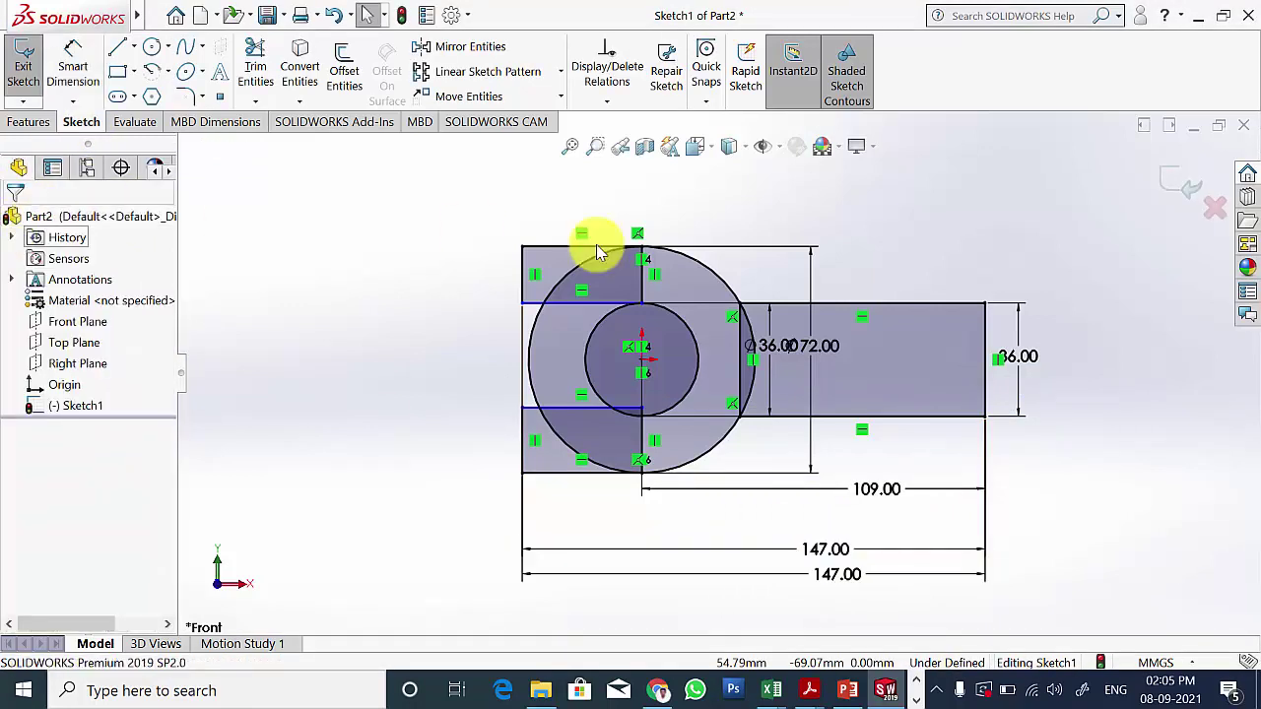
Step: Make the upper and lower rectangles' inner corners coincident with the Ø36 inner circle
click(643, 305)
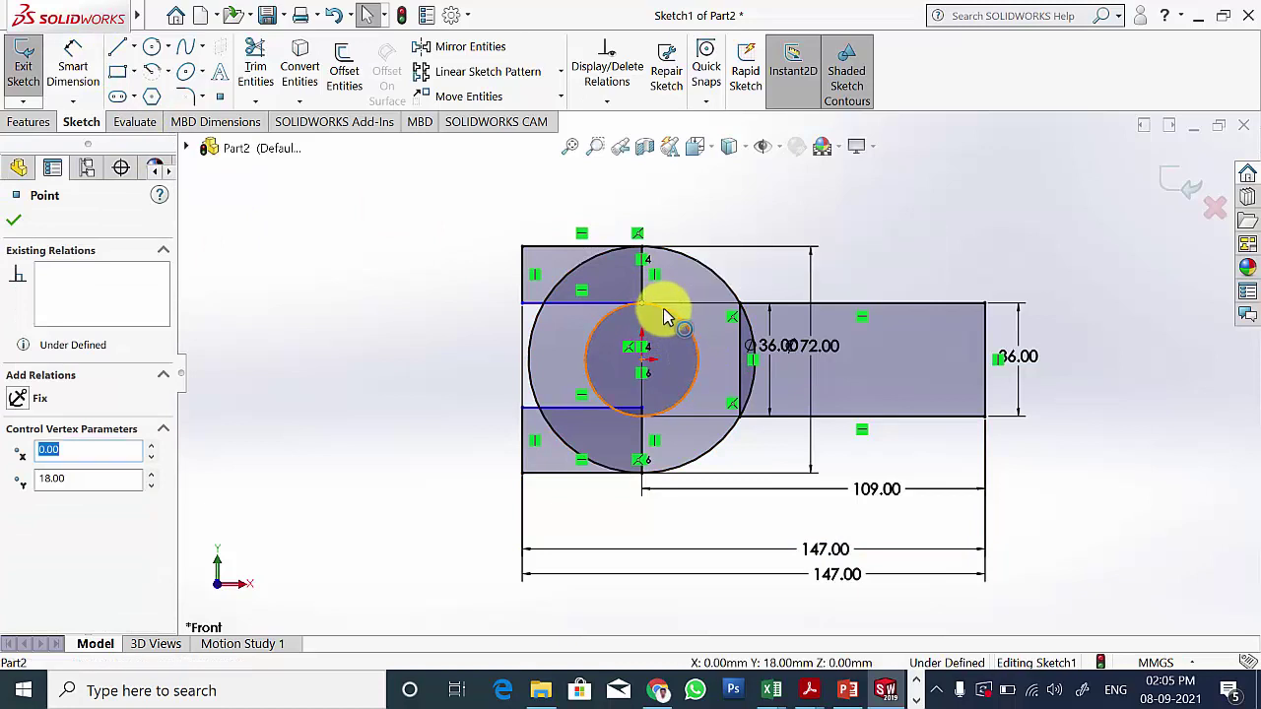
ctrl+click(664, 310)
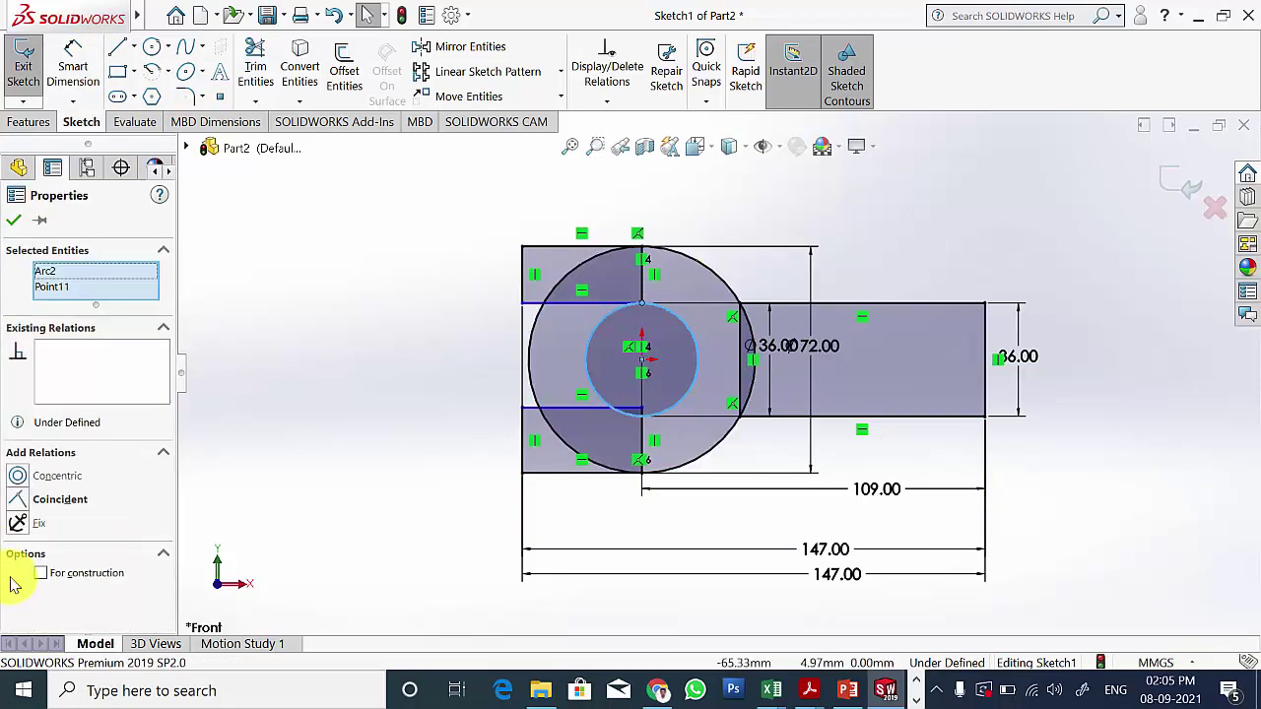
click(25, 500)
click(14, 221)
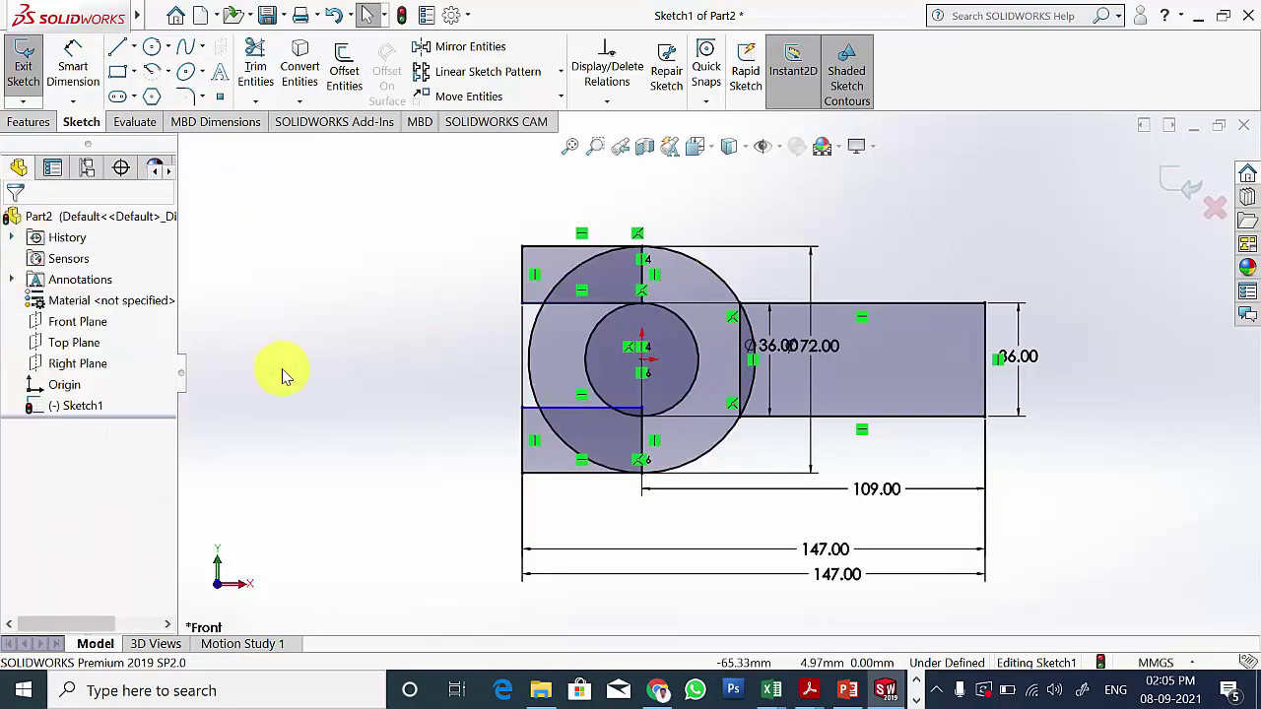
click(644, 407)
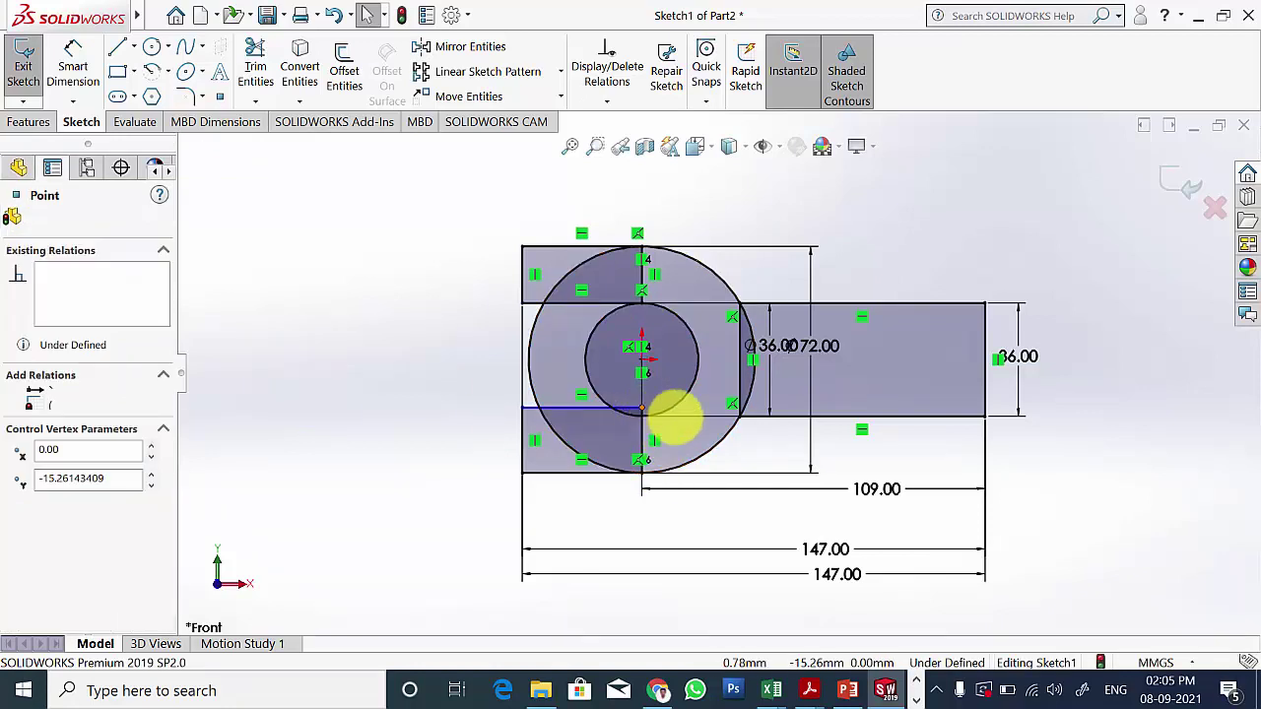
ctrl+click(661, 413)
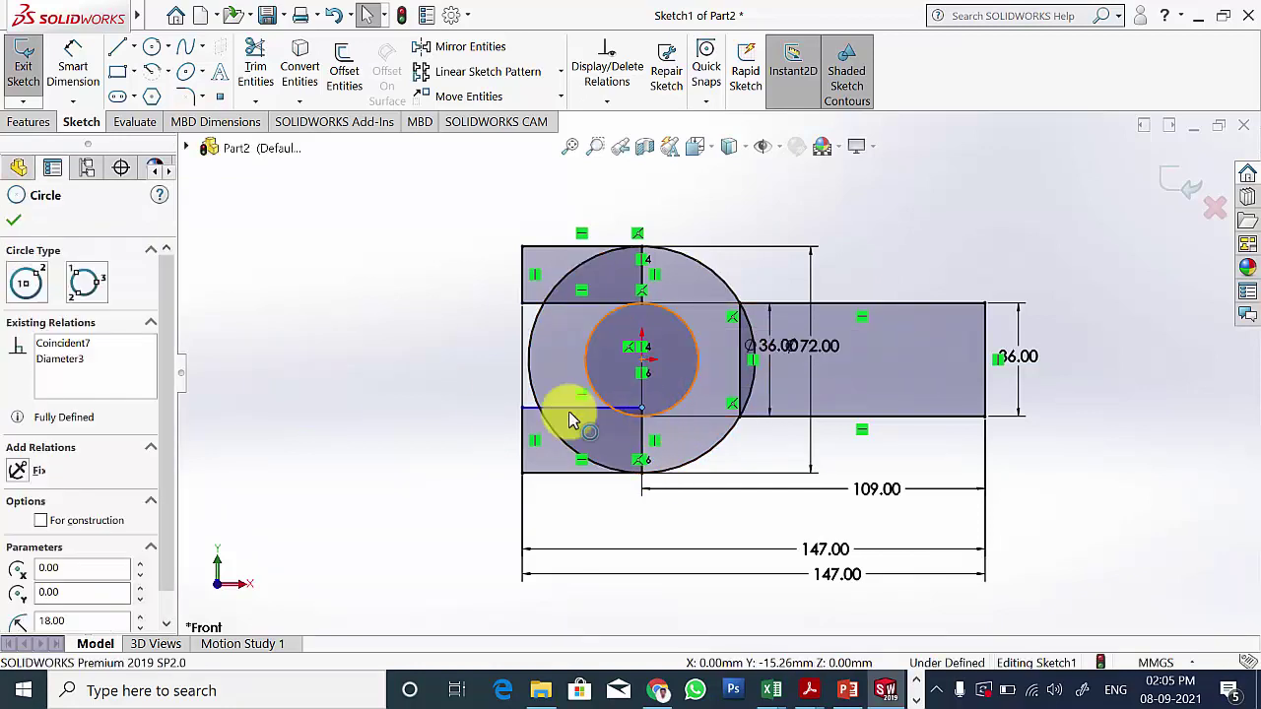
click(19, 499)
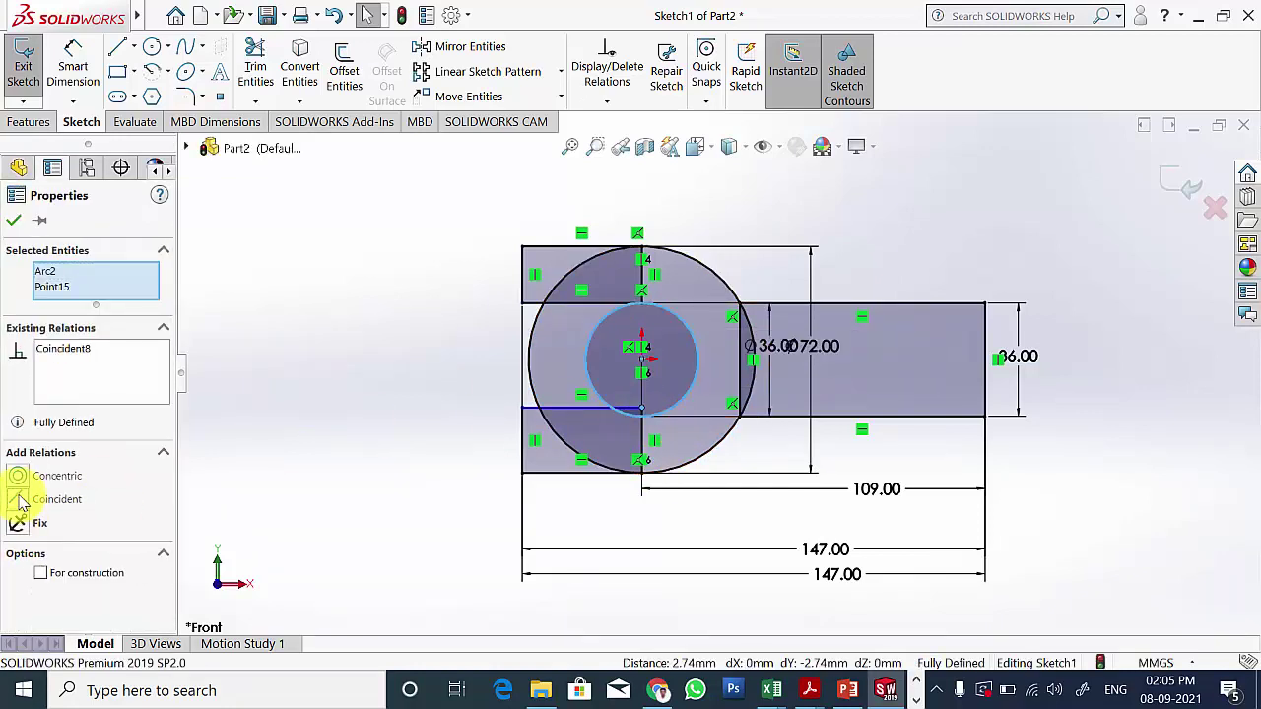
click(14, 225)
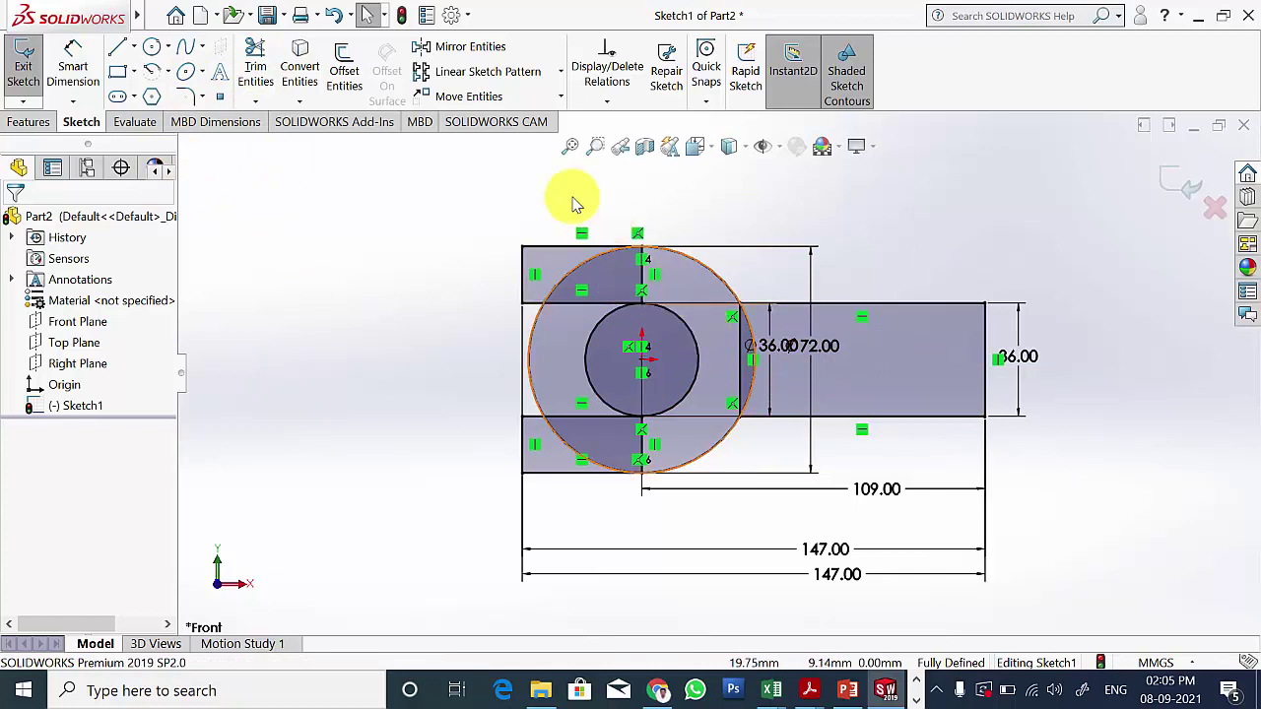
Step: Power-trim the slot arcs, both prongs' vertical lines and the leftover outer circle arc
click(258, 69)
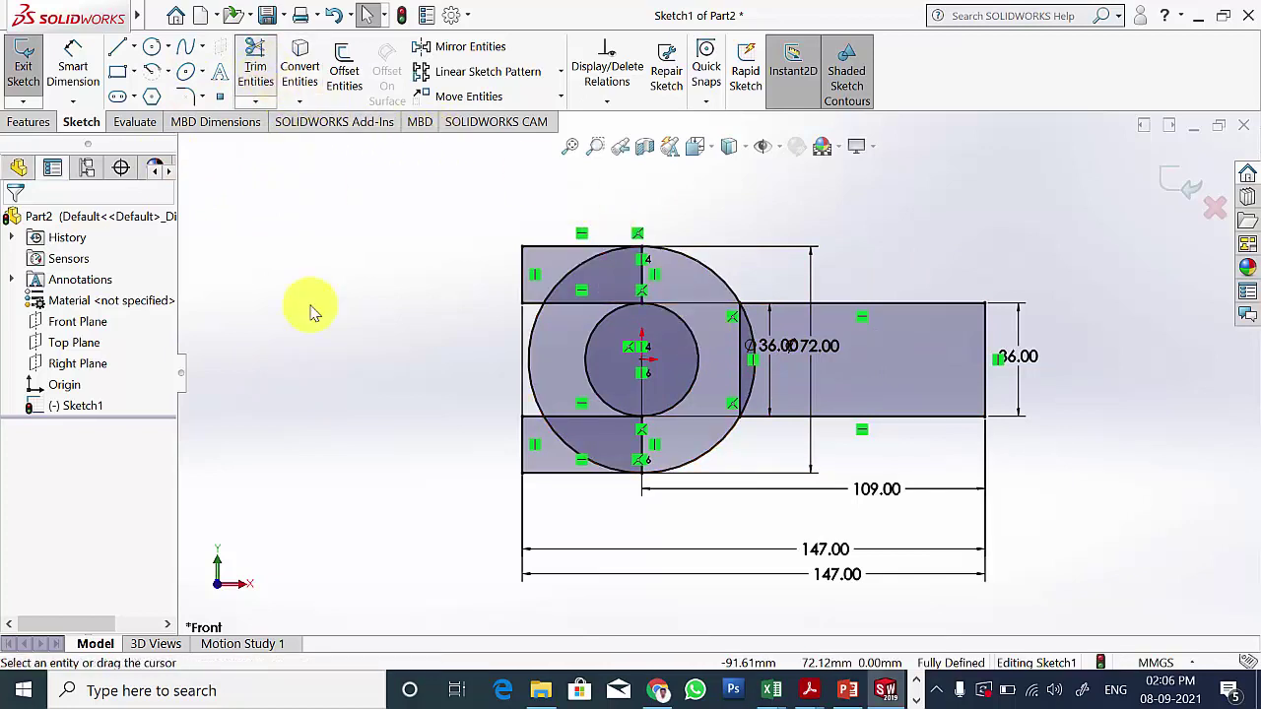
drag(547, 370, 599, 362)
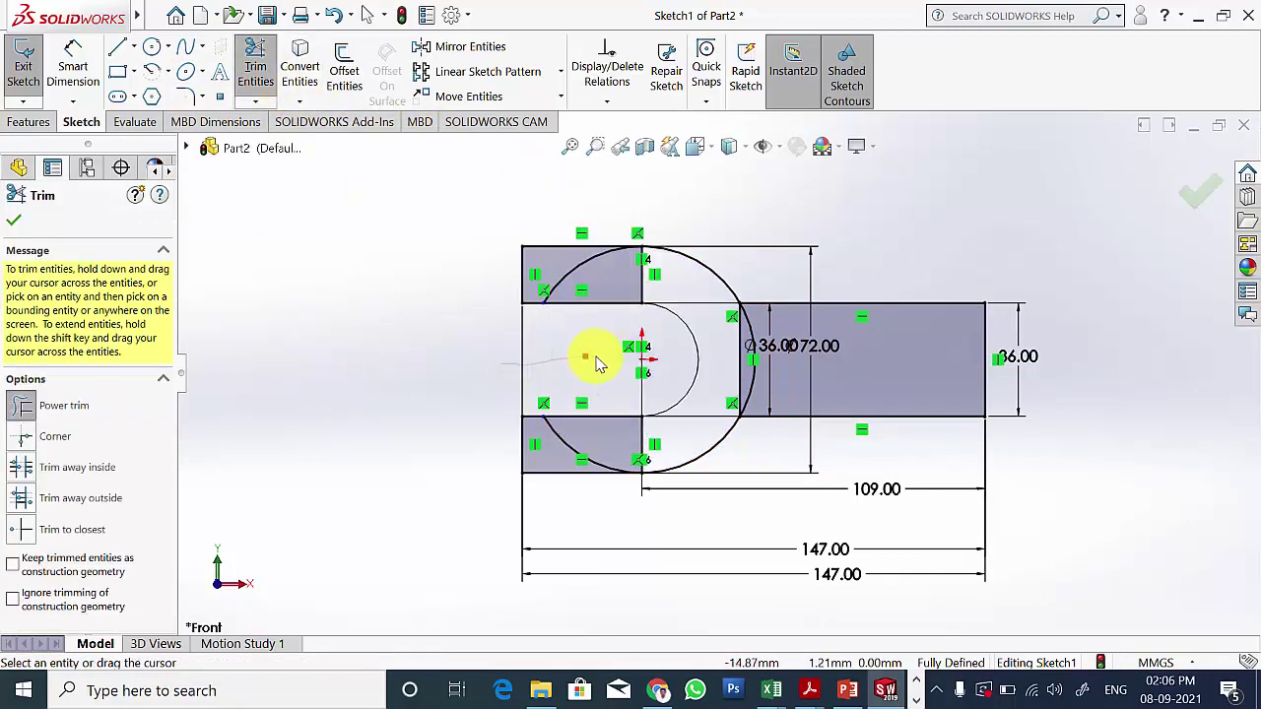
drag(668, 297, 607, 282)
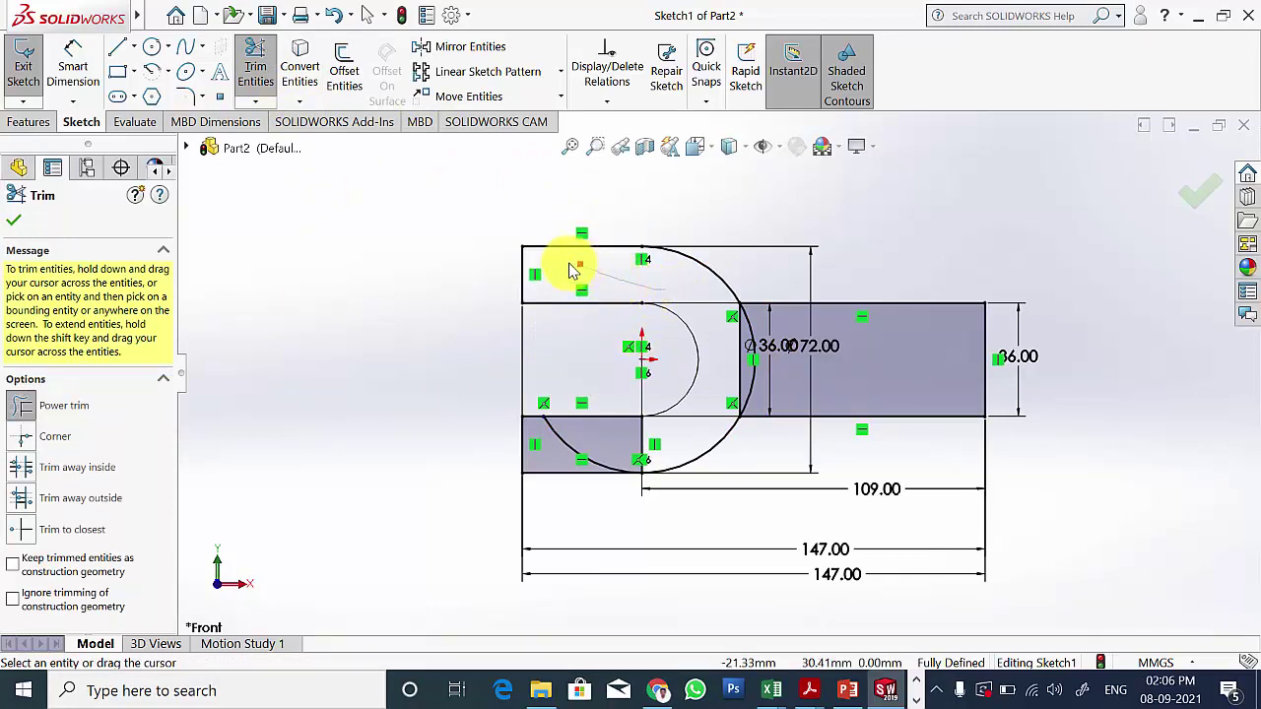
mouse_move(670, 445)
mouse_down()
mouse_move(581, 448)
mouse_move(719, 419)
mouse_up()
drag(726, 353, 764, 384)
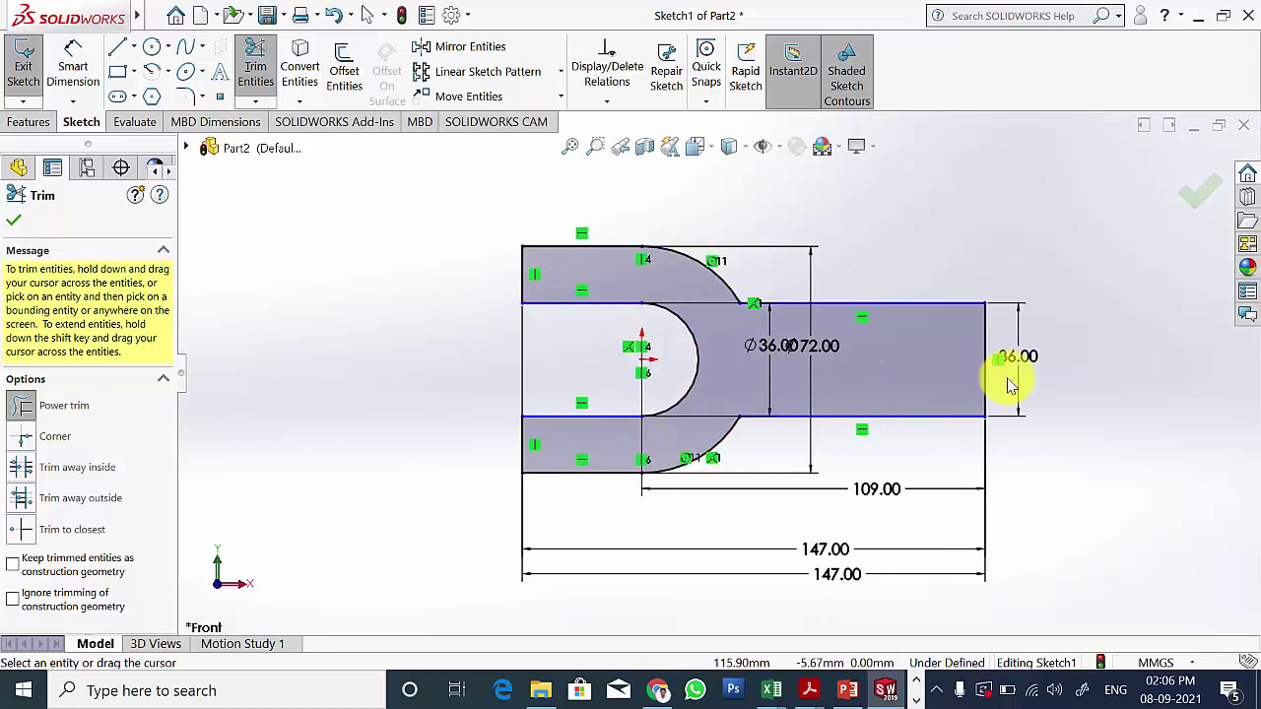
click(9, 224)
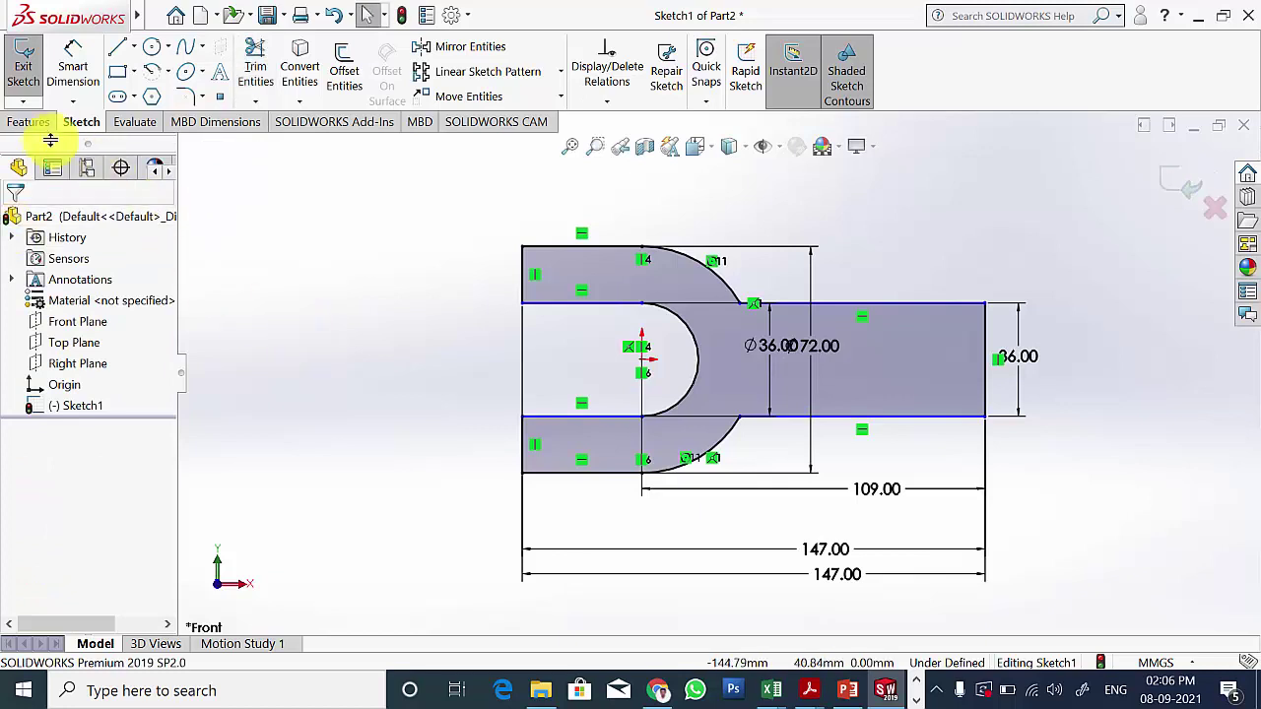
Step: Extrude the fork outline sketch 36 mm into a solid plate
click(31, 124)
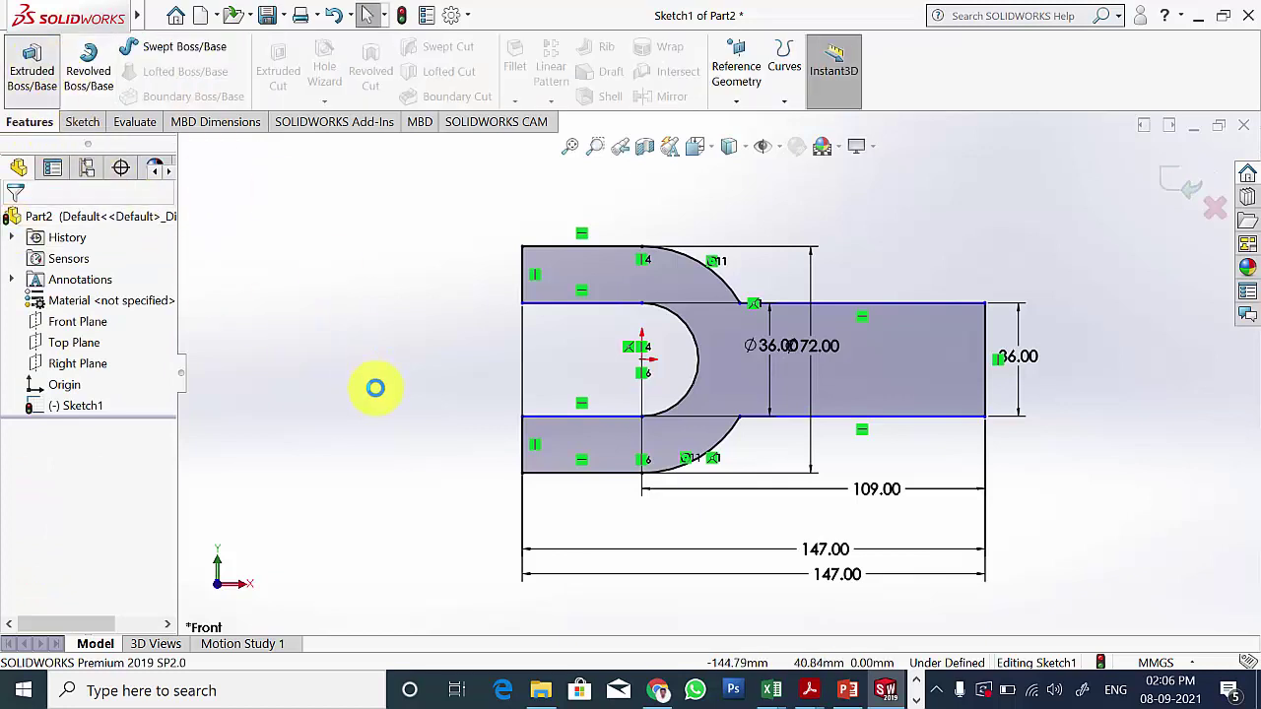
click(847, 691)
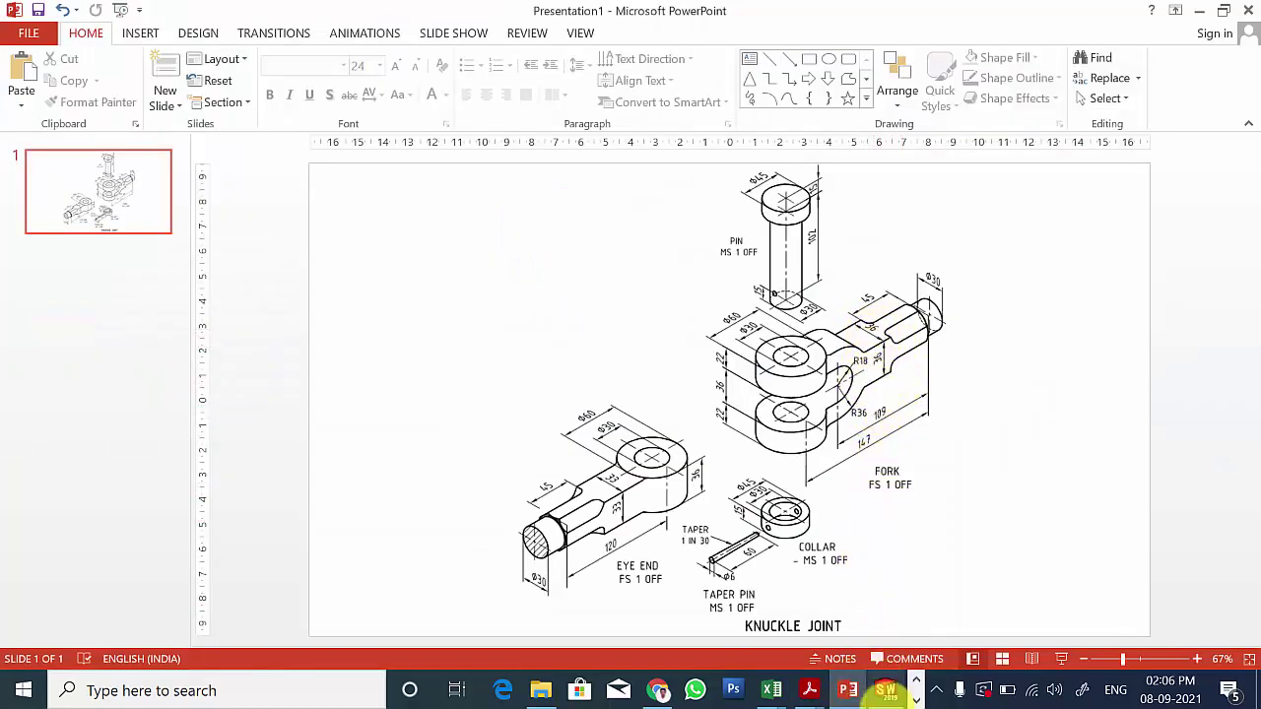
click(884, 690)
drag(108, 399, 17, 392)
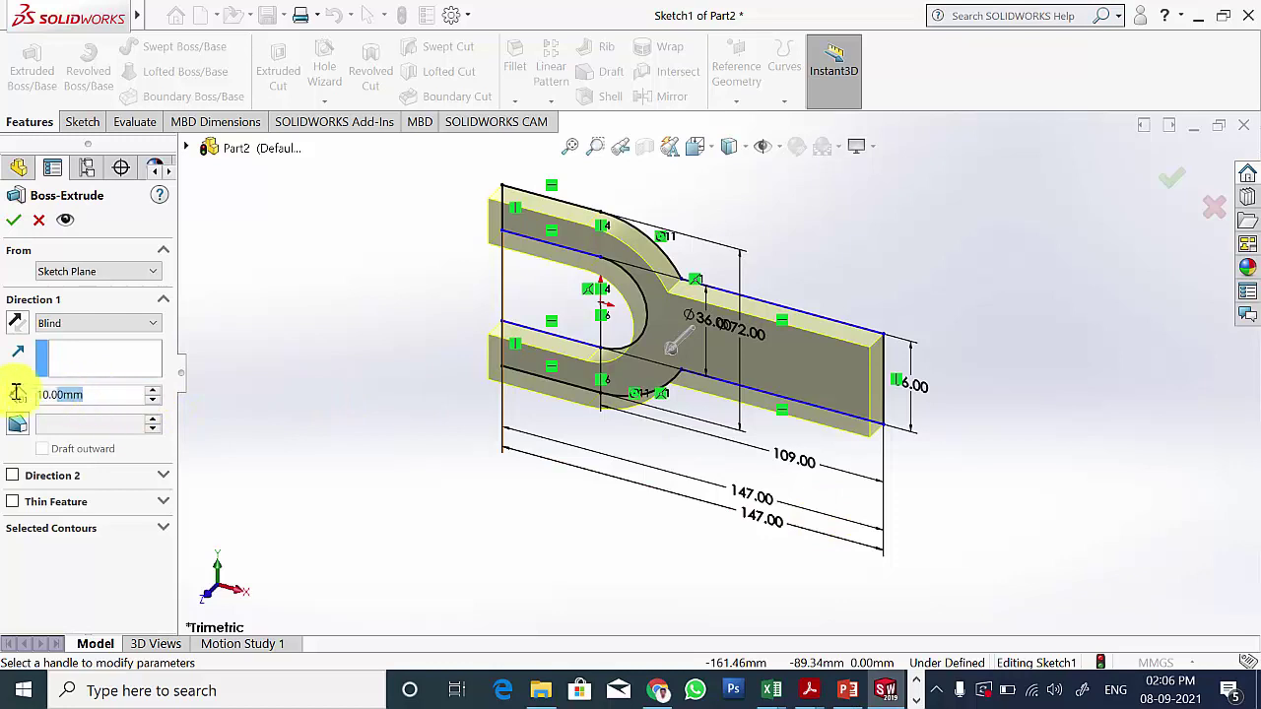
text(36)
key(Return)
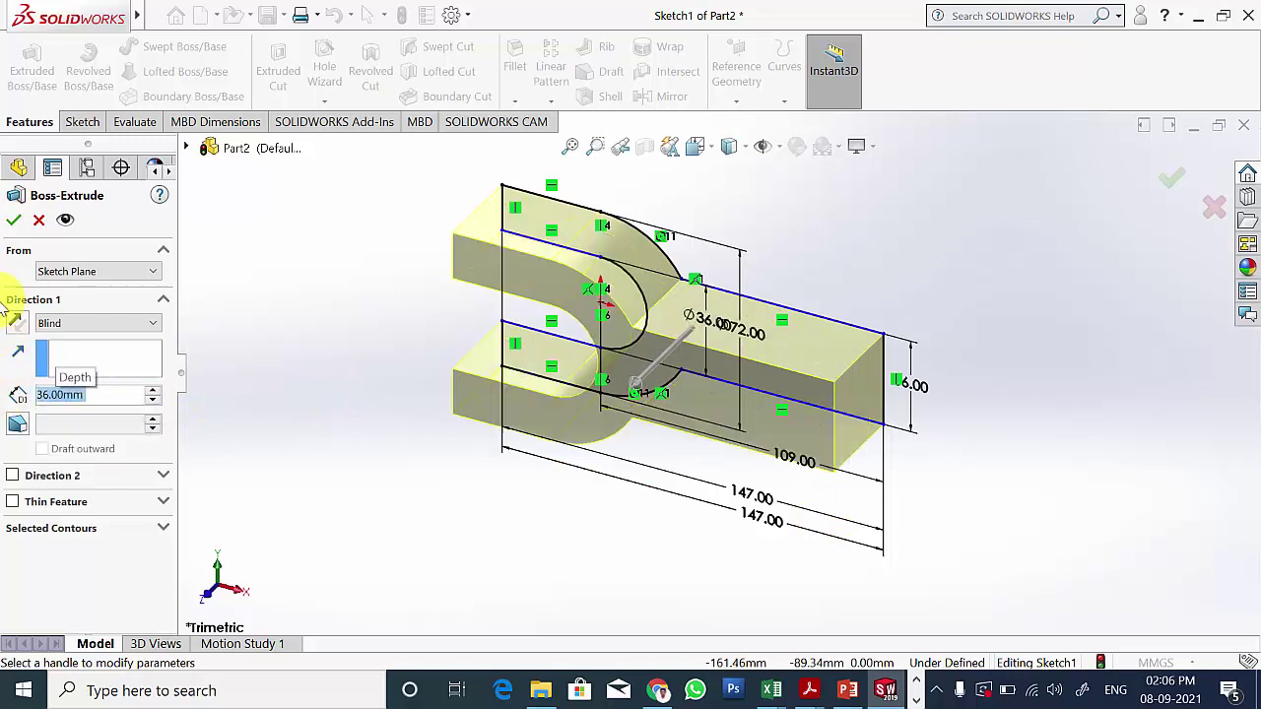
click(15, 221)
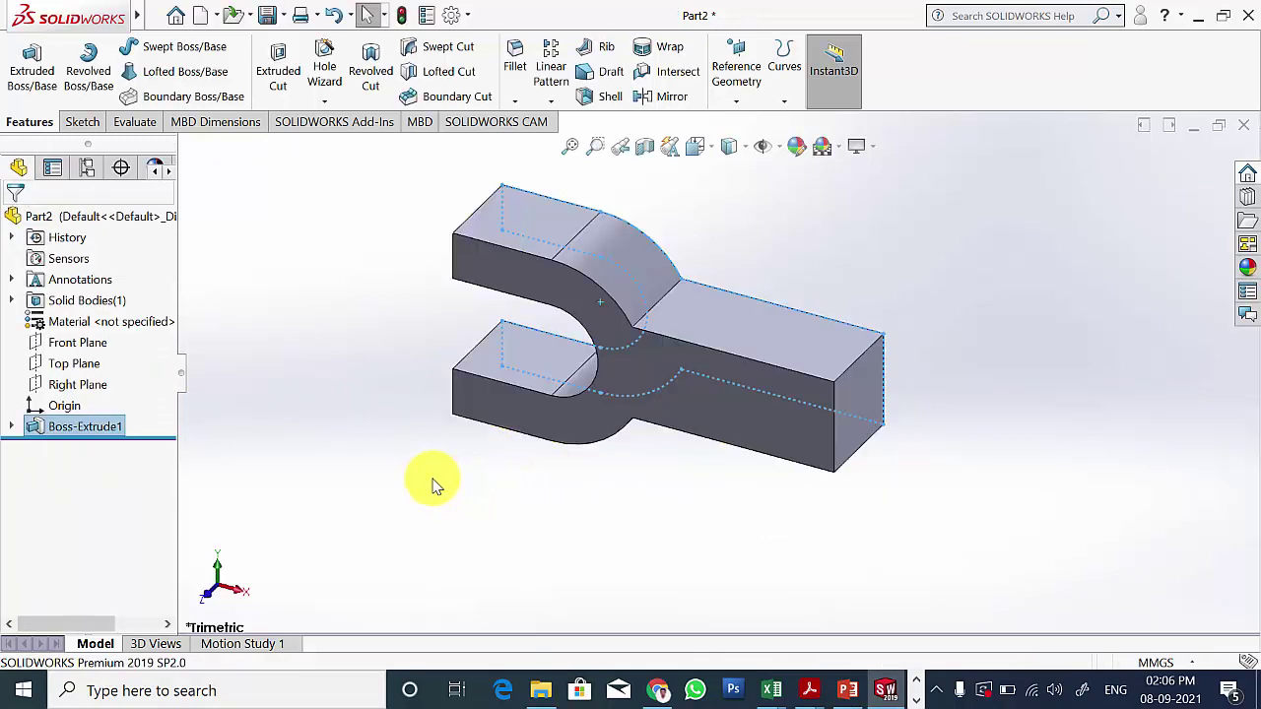
Step: Compare the fork with the knuckle joint reference drawing and orbit the model
click(845, 693)
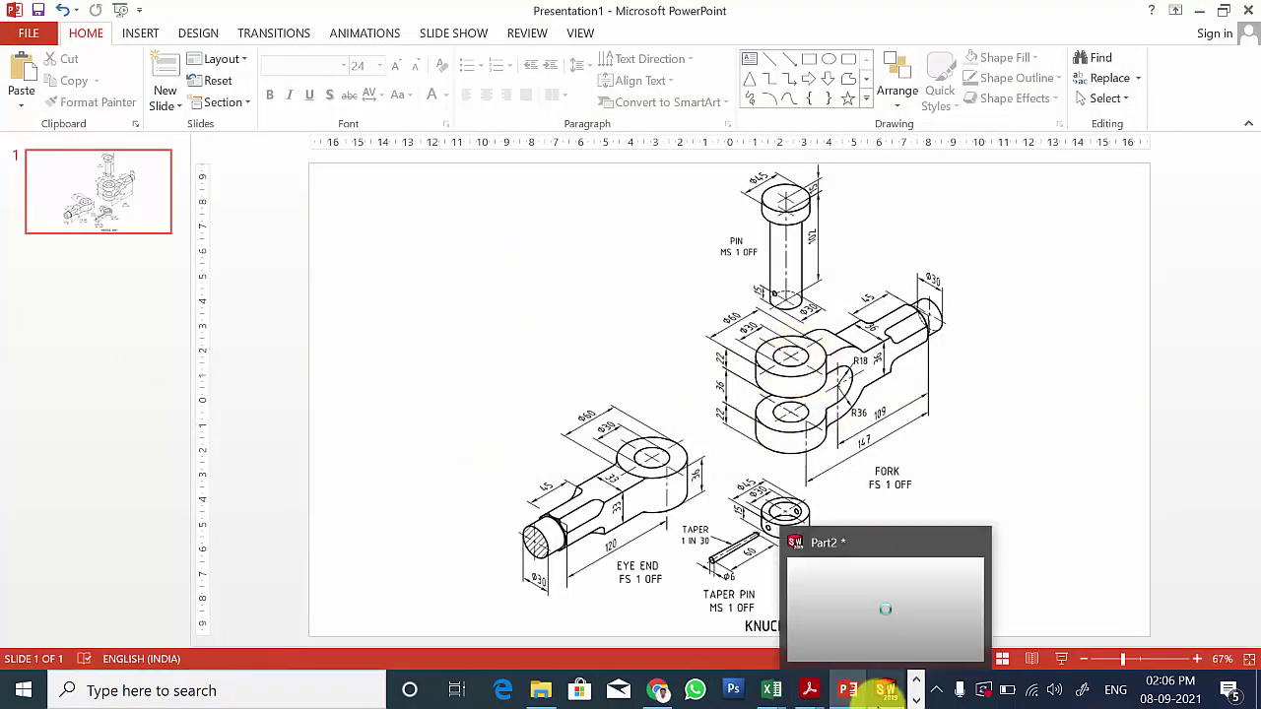
click(887, 690)
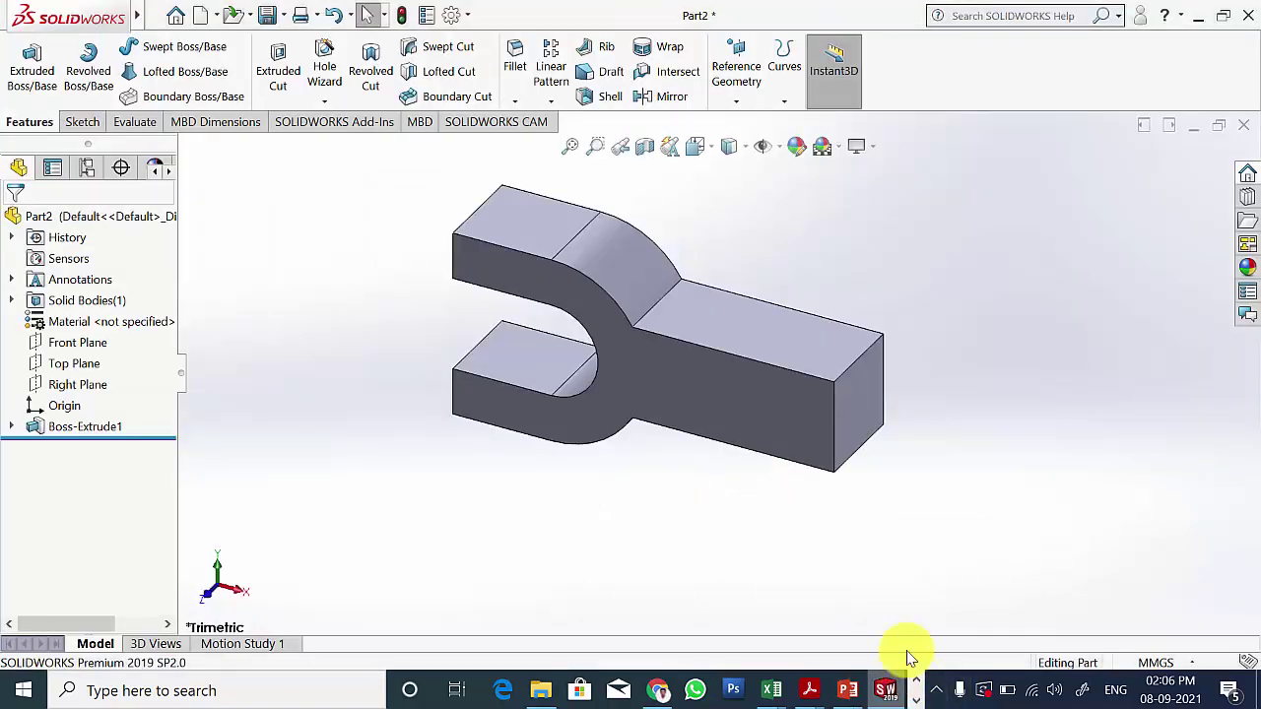
click(846, 694)
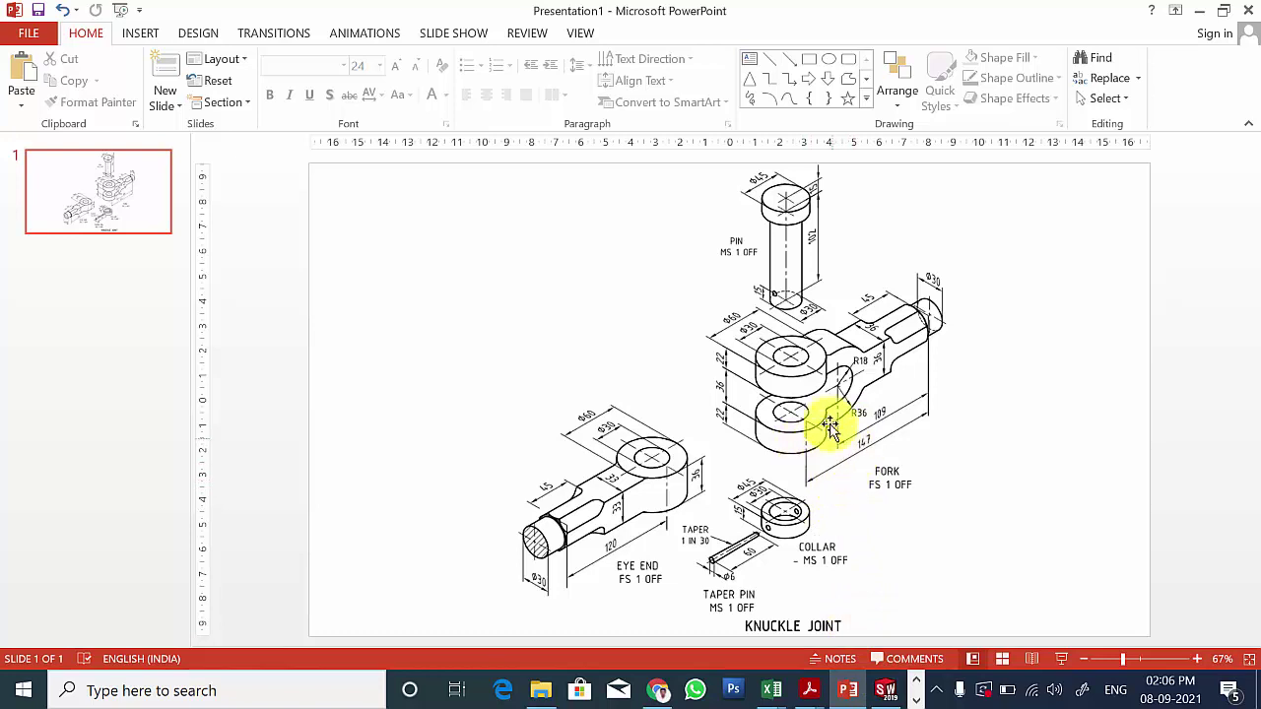
click(884, 691)
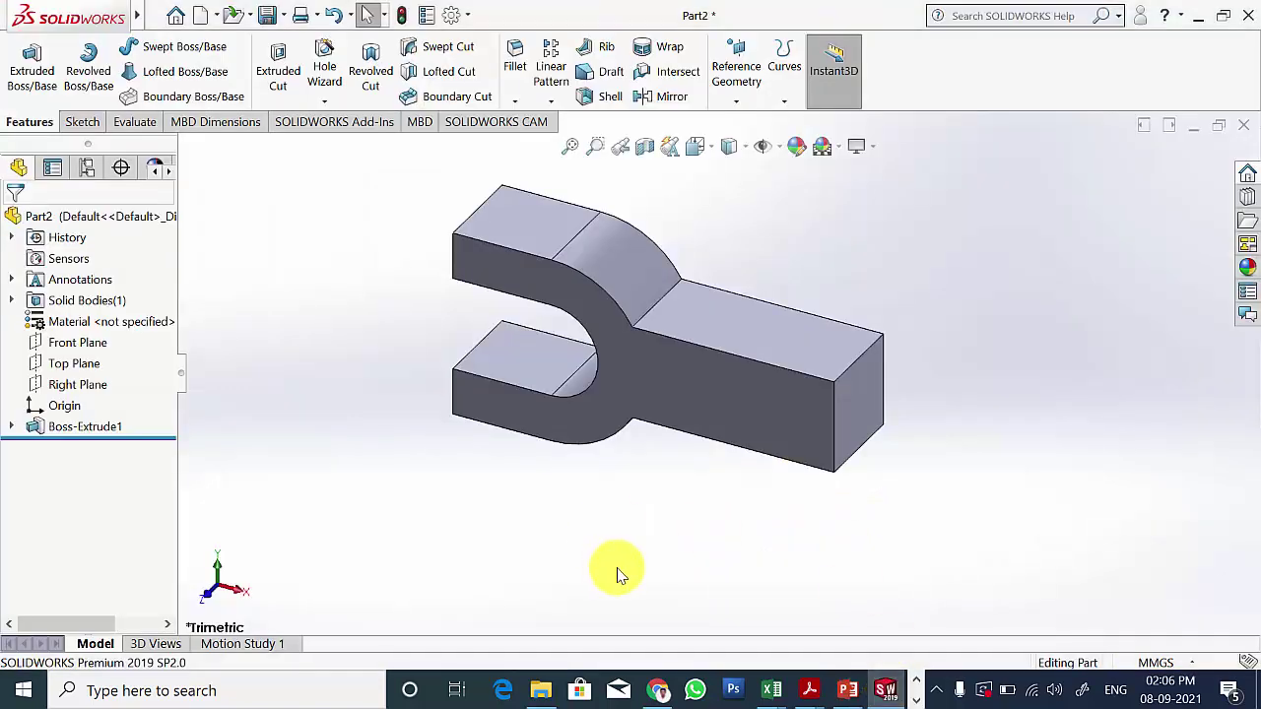
middle_drag(616, 569, 709, 412)
Step: Start a sketch on the upper prong's top face and draw a circle centred on its end edge
click(526, 247)
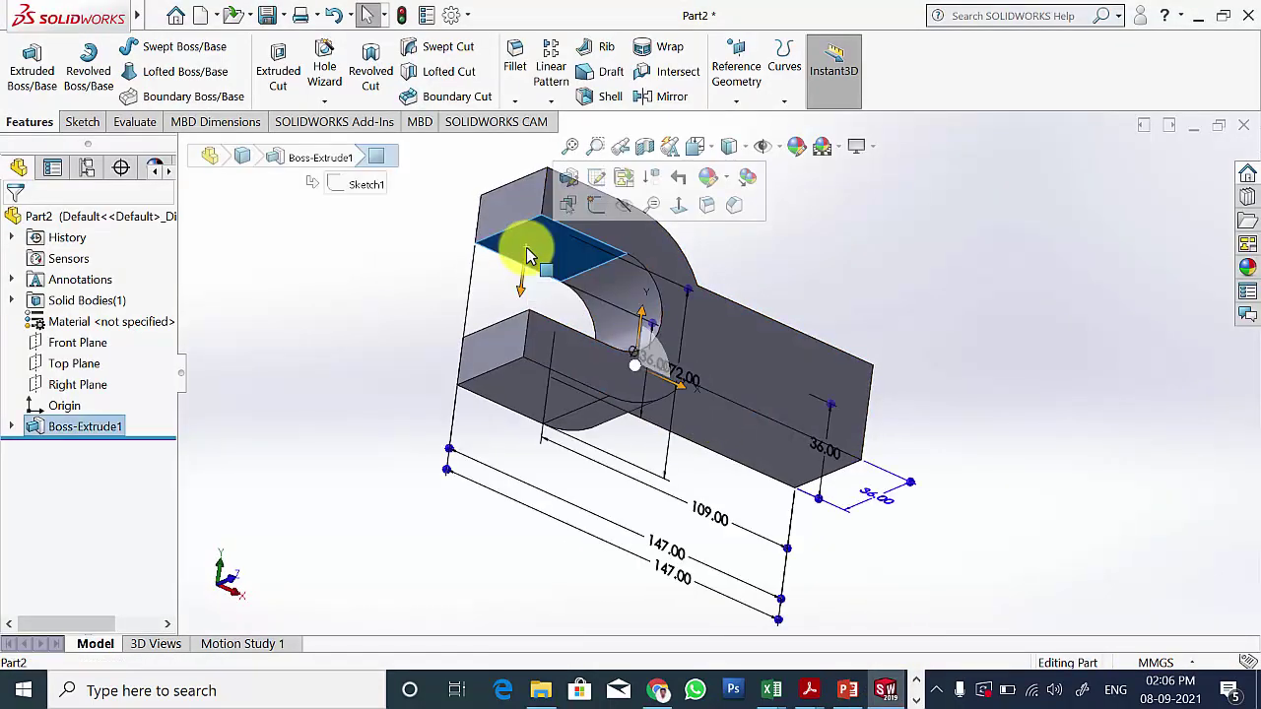
click(594, 208)
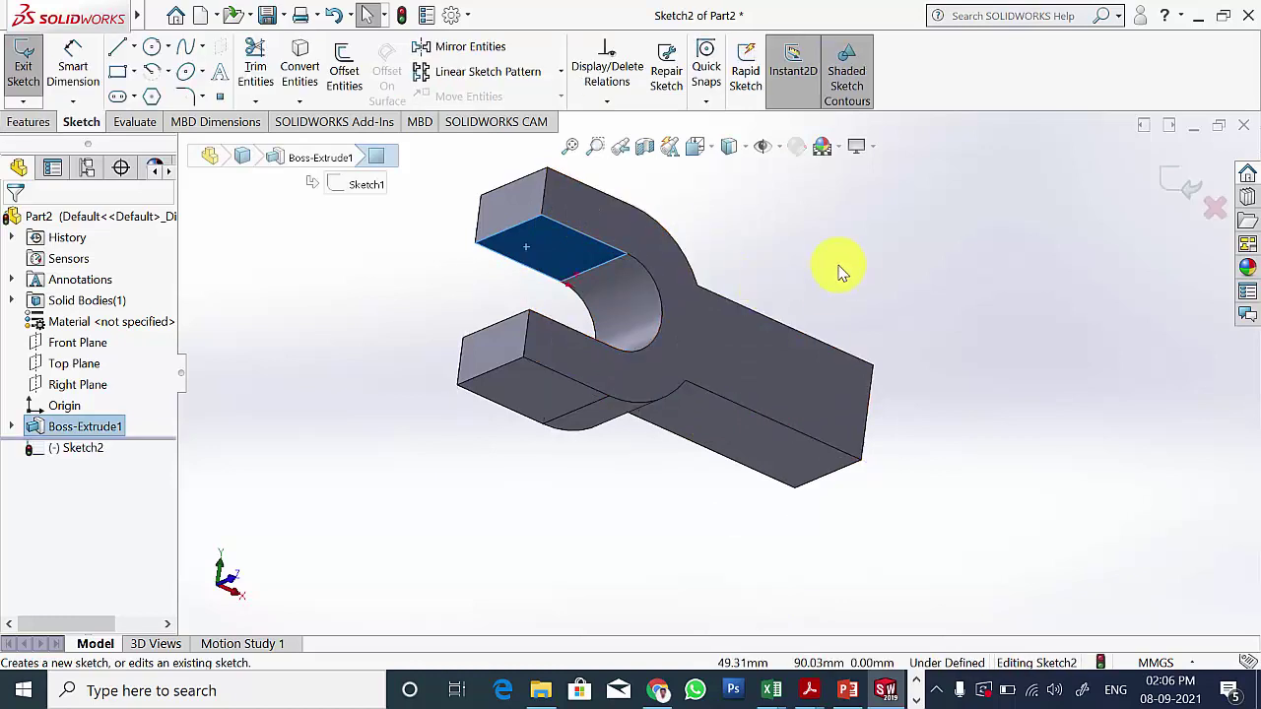
key(ctrl+8)
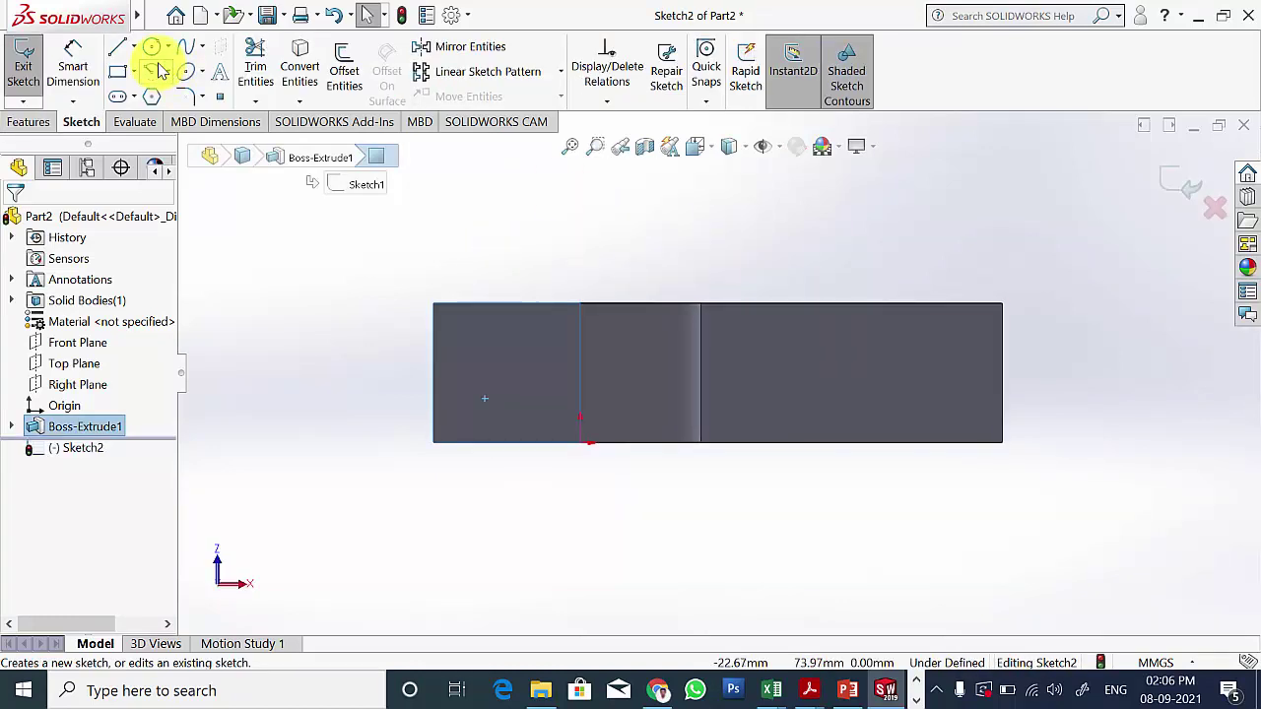
click(431, 373)
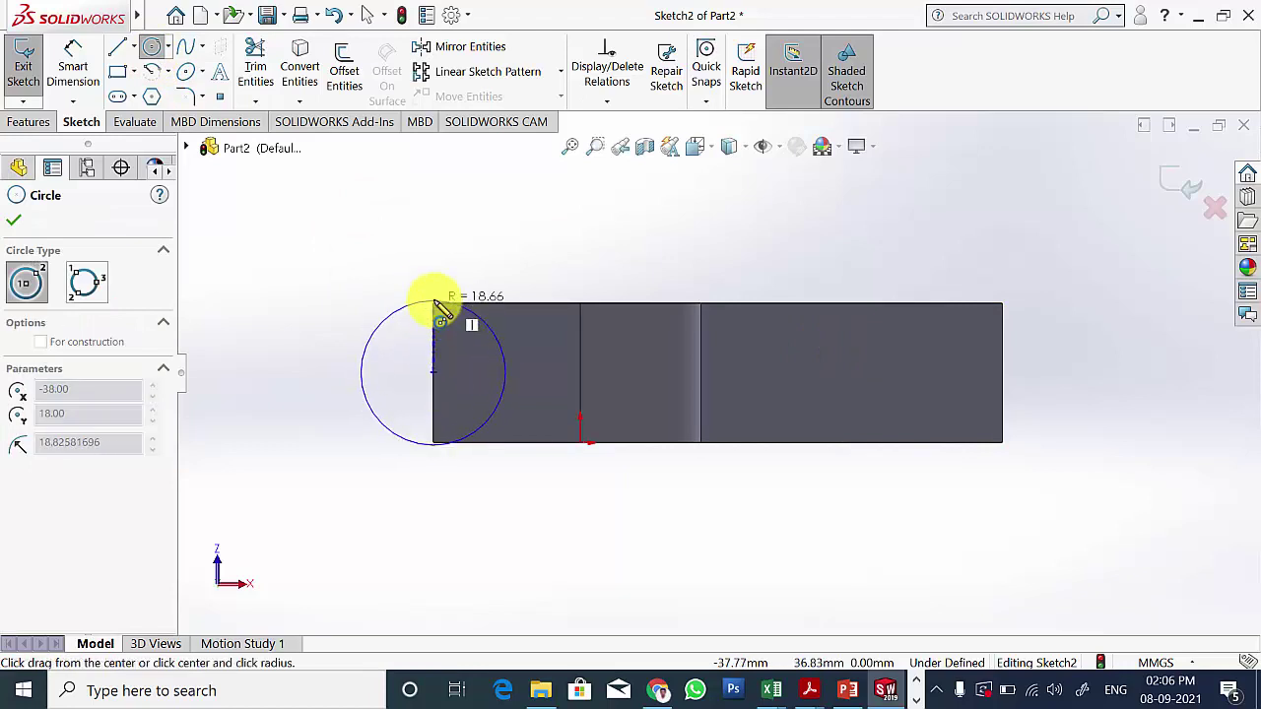
click(436, 301)
click(13, 220)
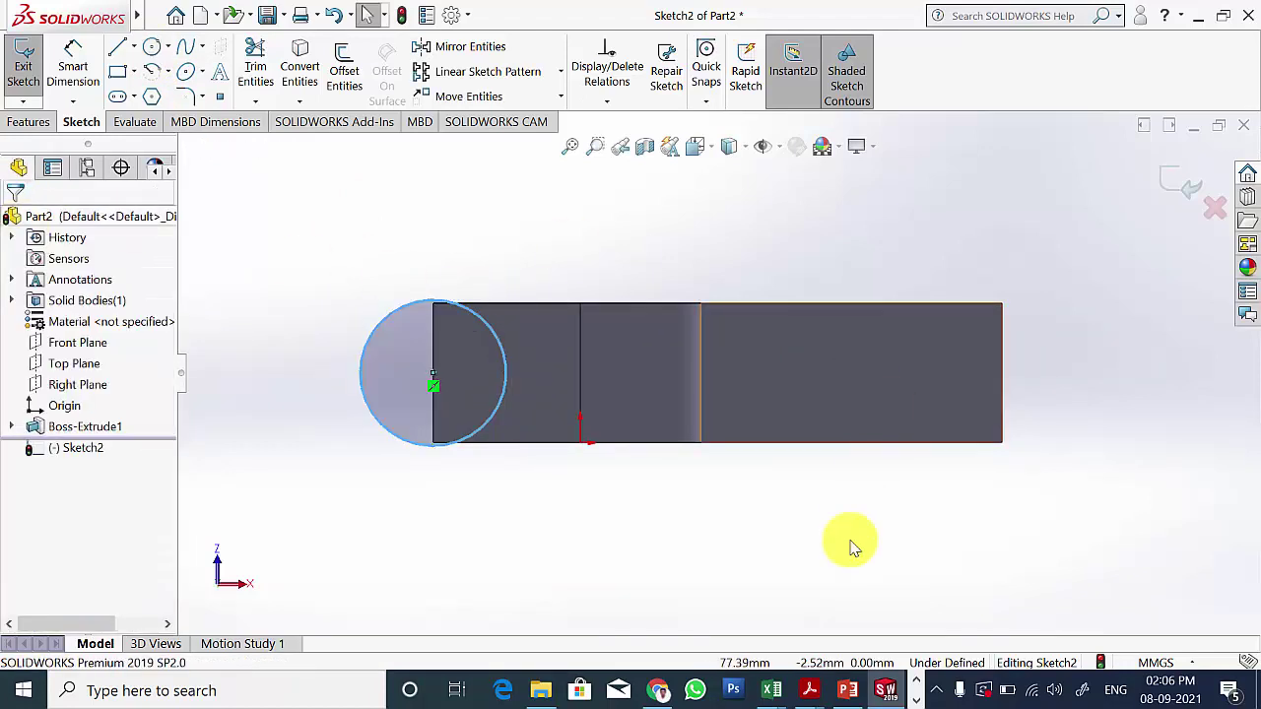
Step: Dimension the circle to 60 mm diameter, checking the boss size on the reference drawing
click(847, 690)
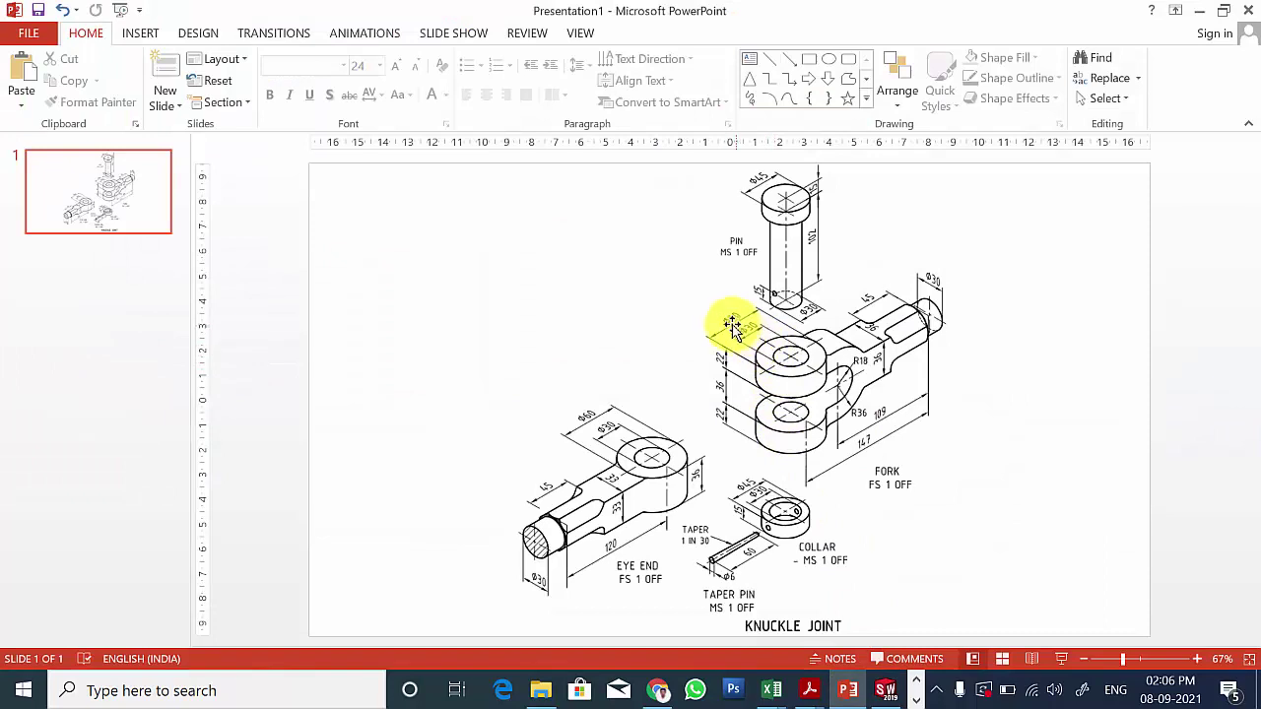
click(885, 691)
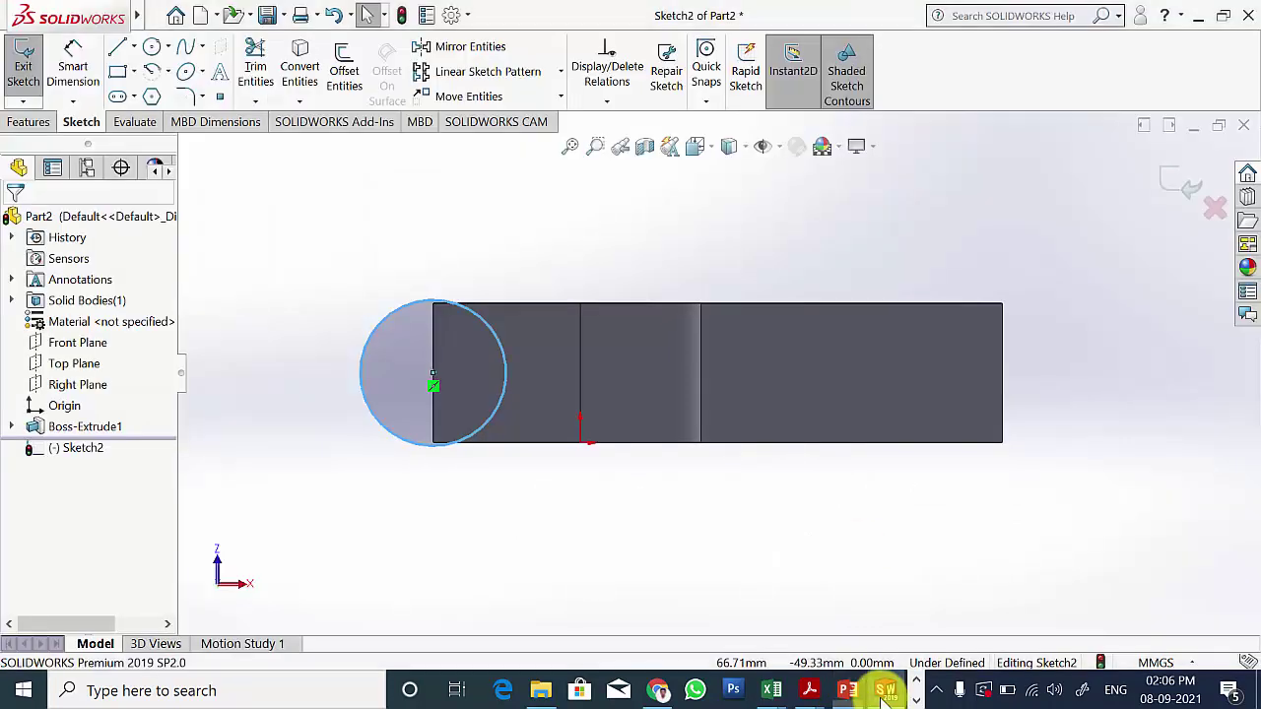
click(73, 61)
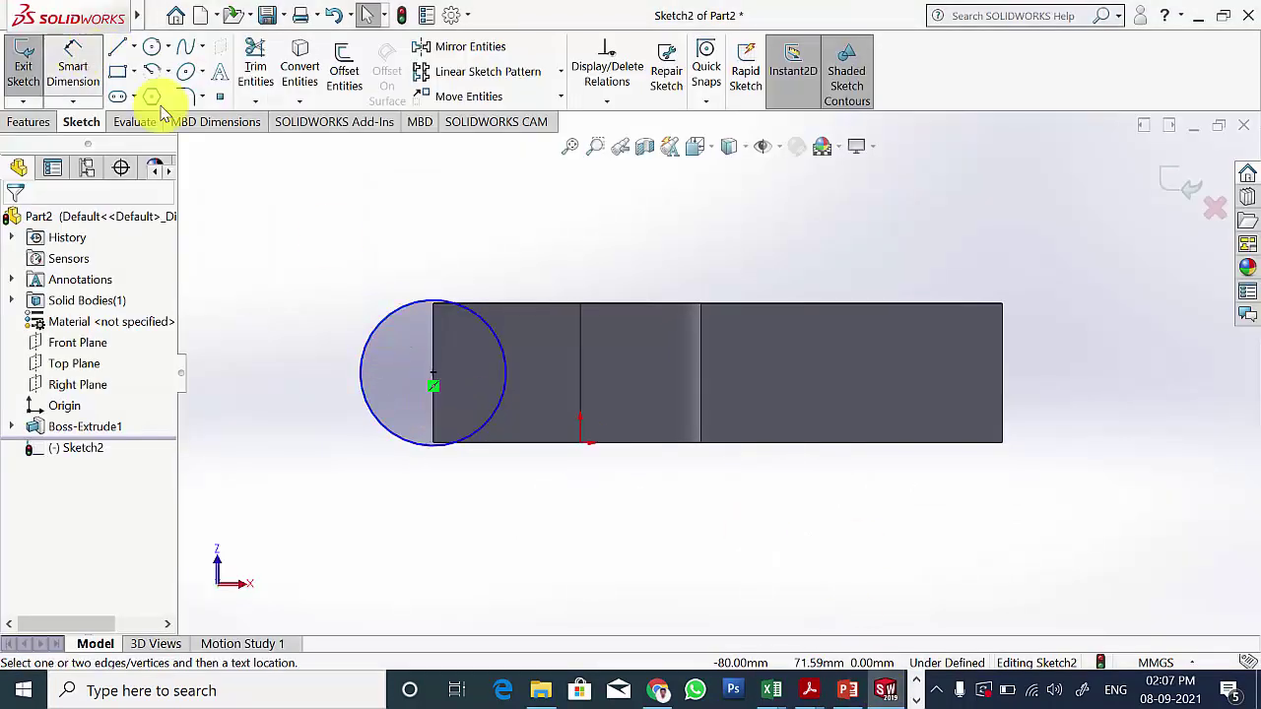
click(388, 331)
click(325, 359)
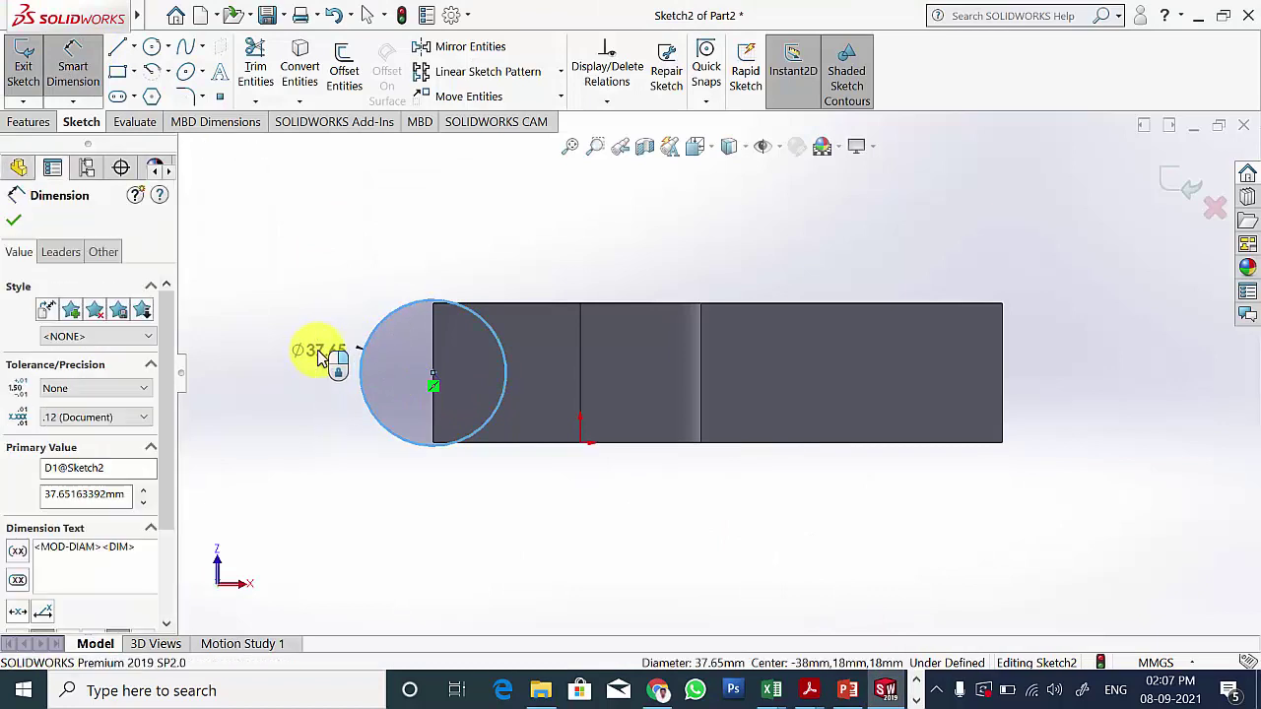
text(60)
key(Return)
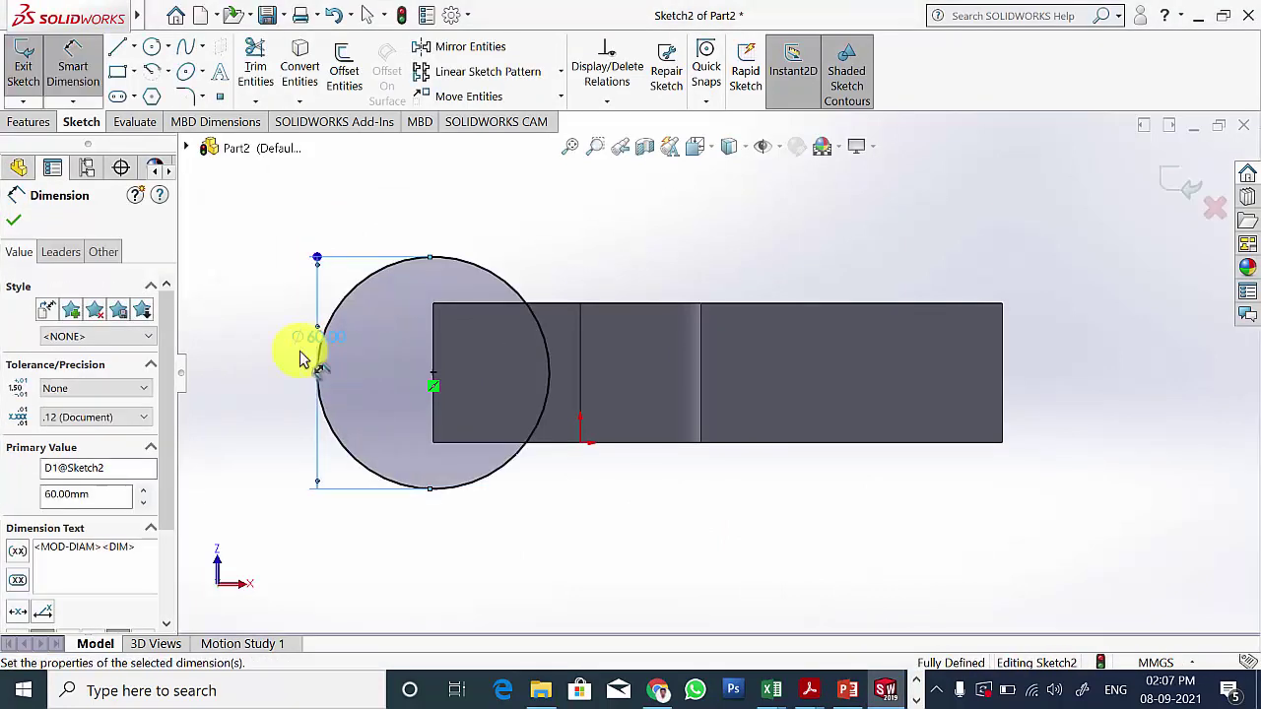
click(14, 223)
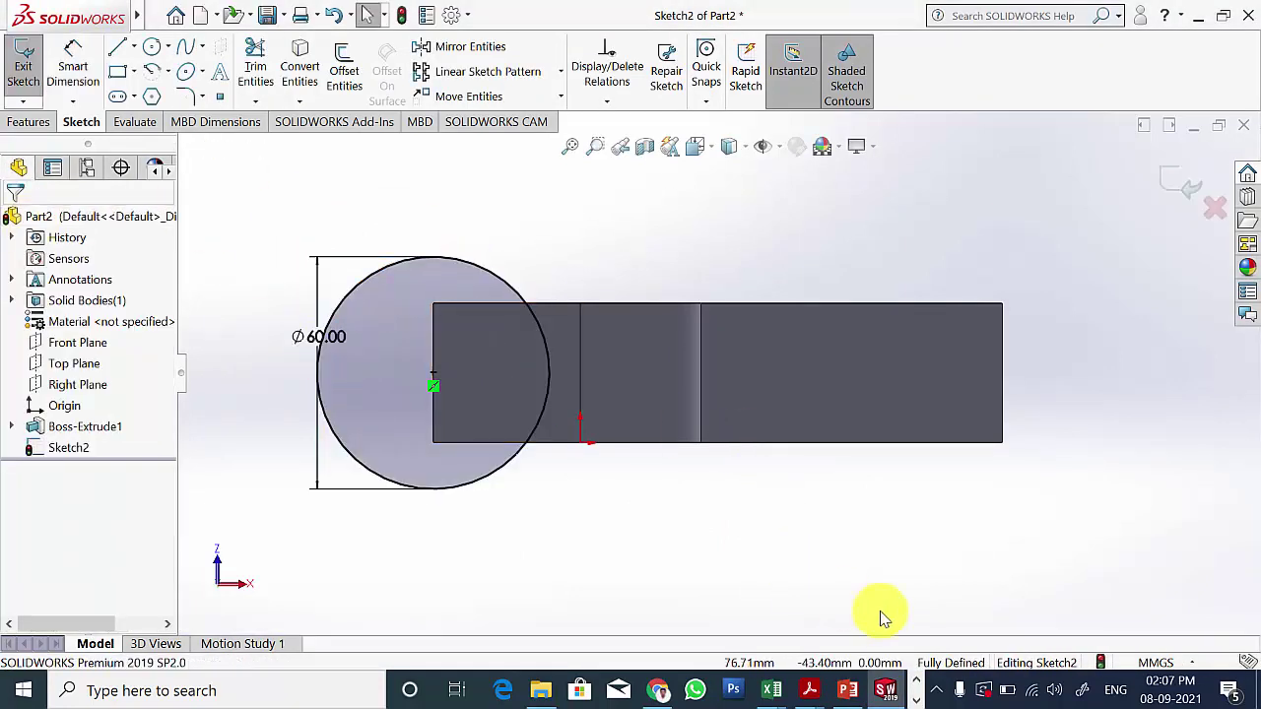
click(847, 691)
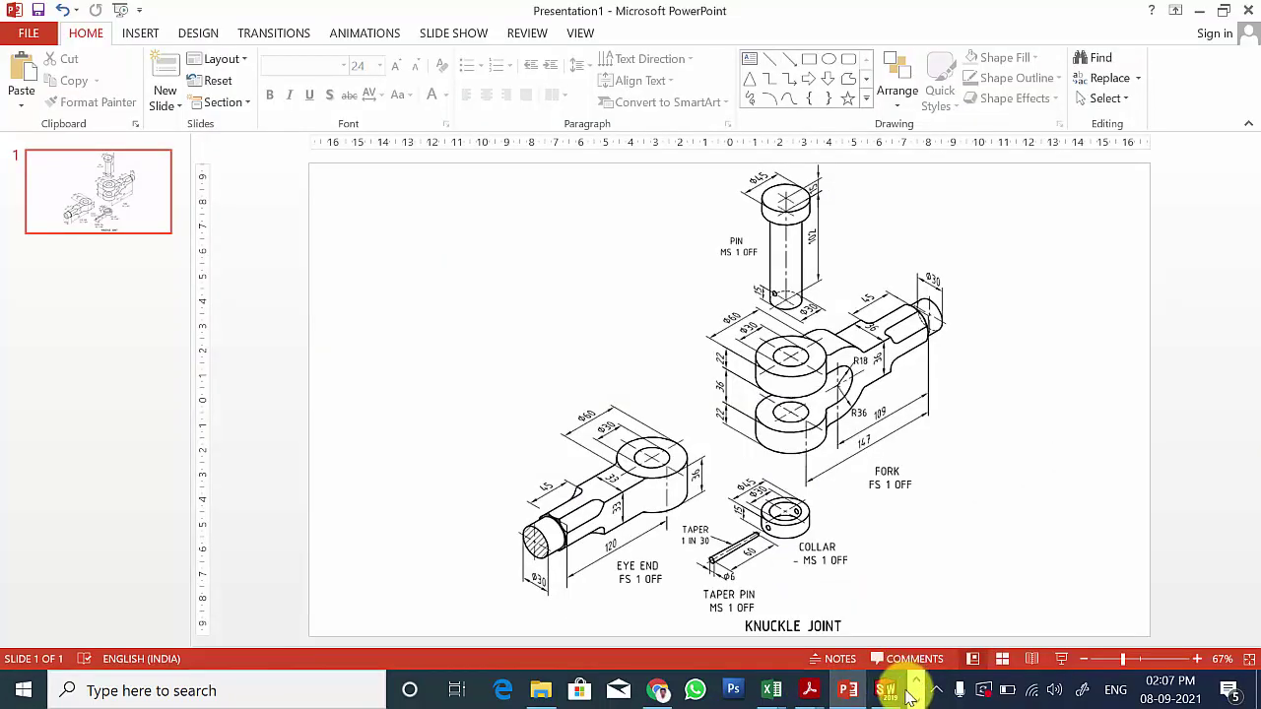
click(885, 690)
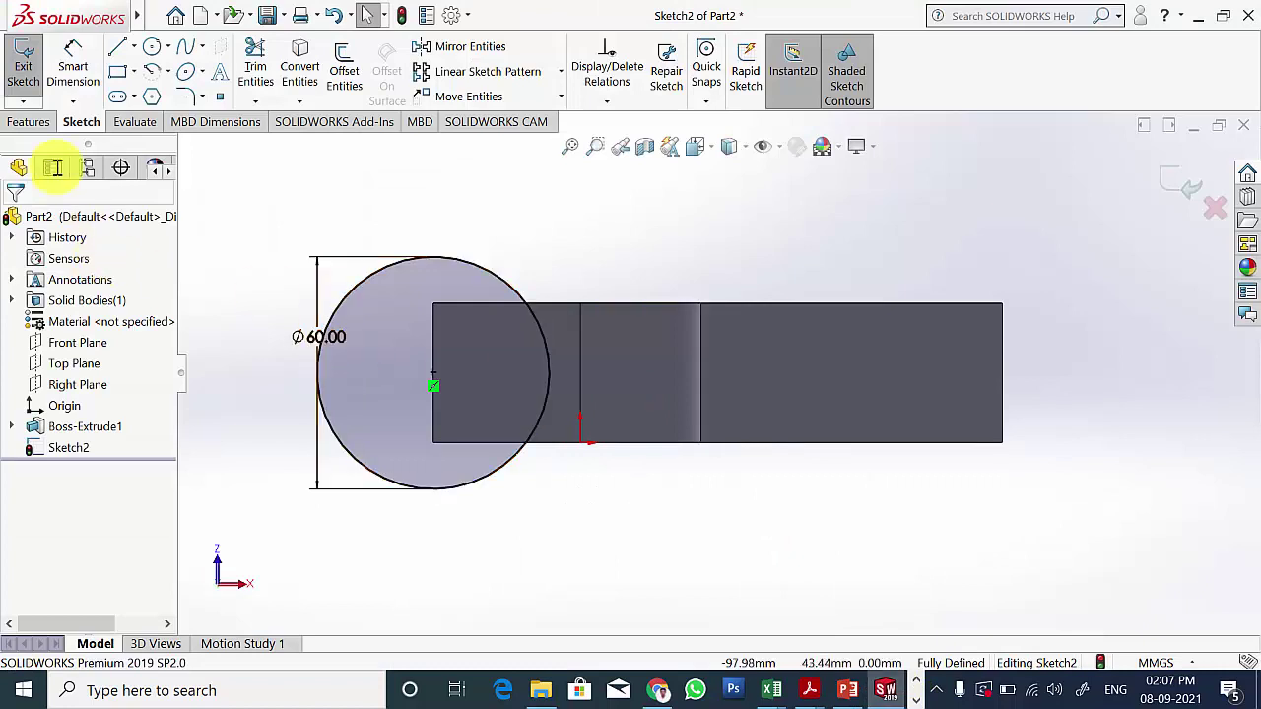
Step: Extrude the Ø60 circle 22 mm outward from the prong as a cylindrical boss
click(26, 121)
click(26, 79)
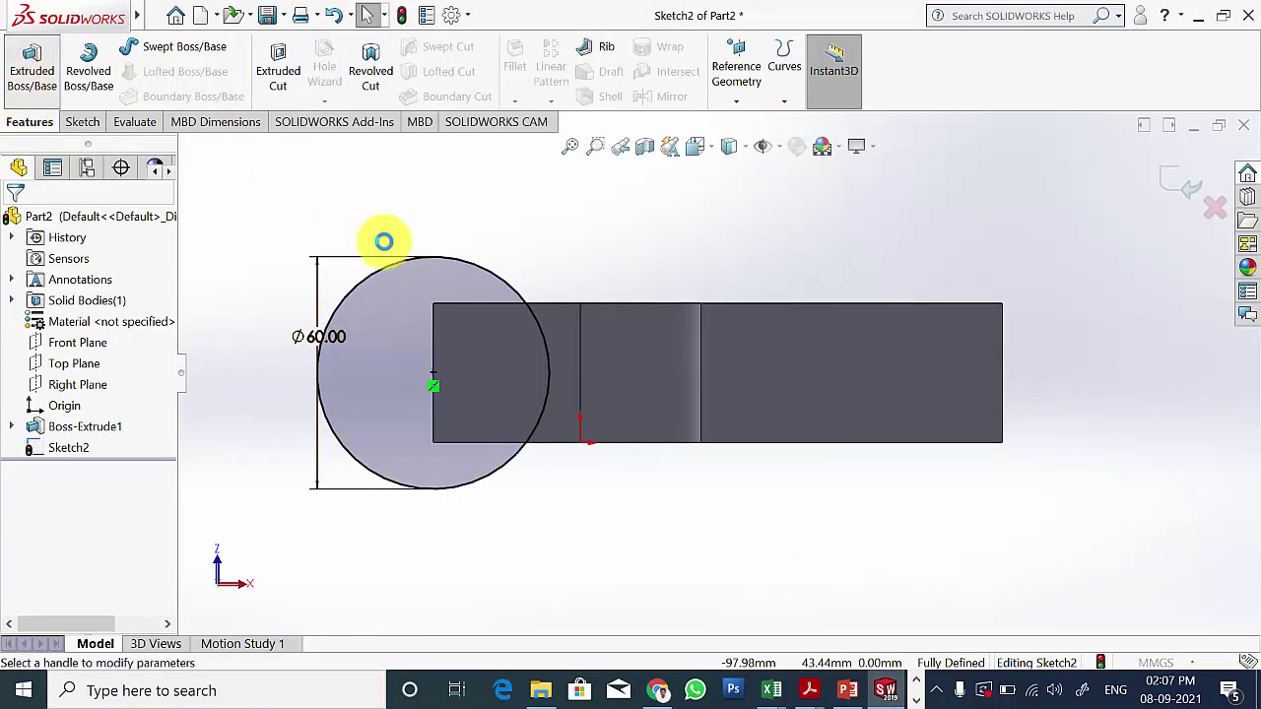
middle_drag(501, 305, 529, 330)
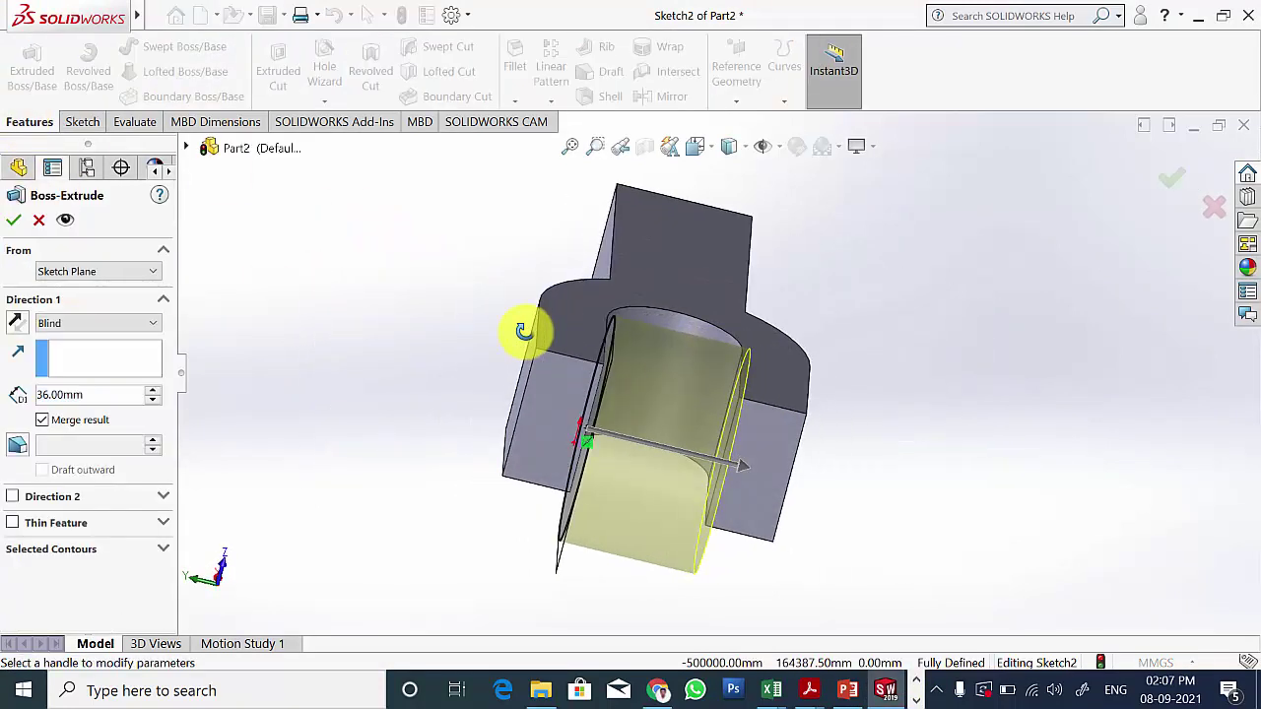
drag(743, 477, 508, 404)
click(853, 692)
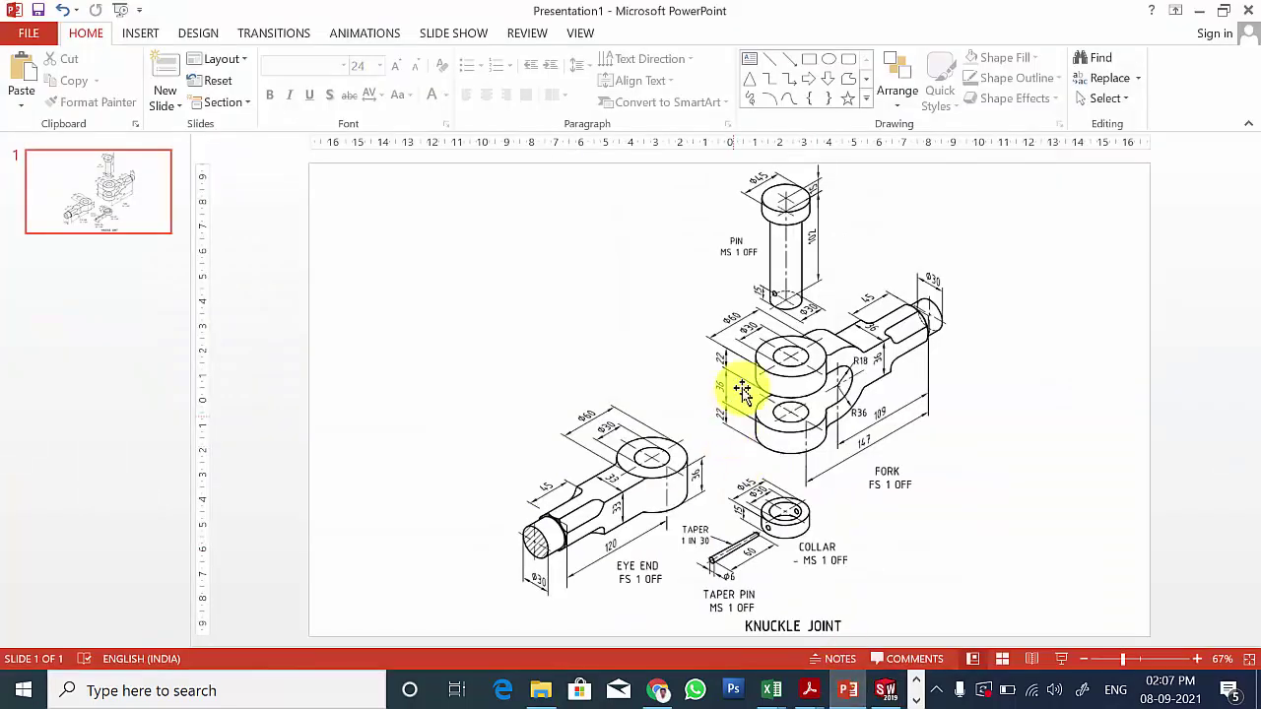
click(887, 692)
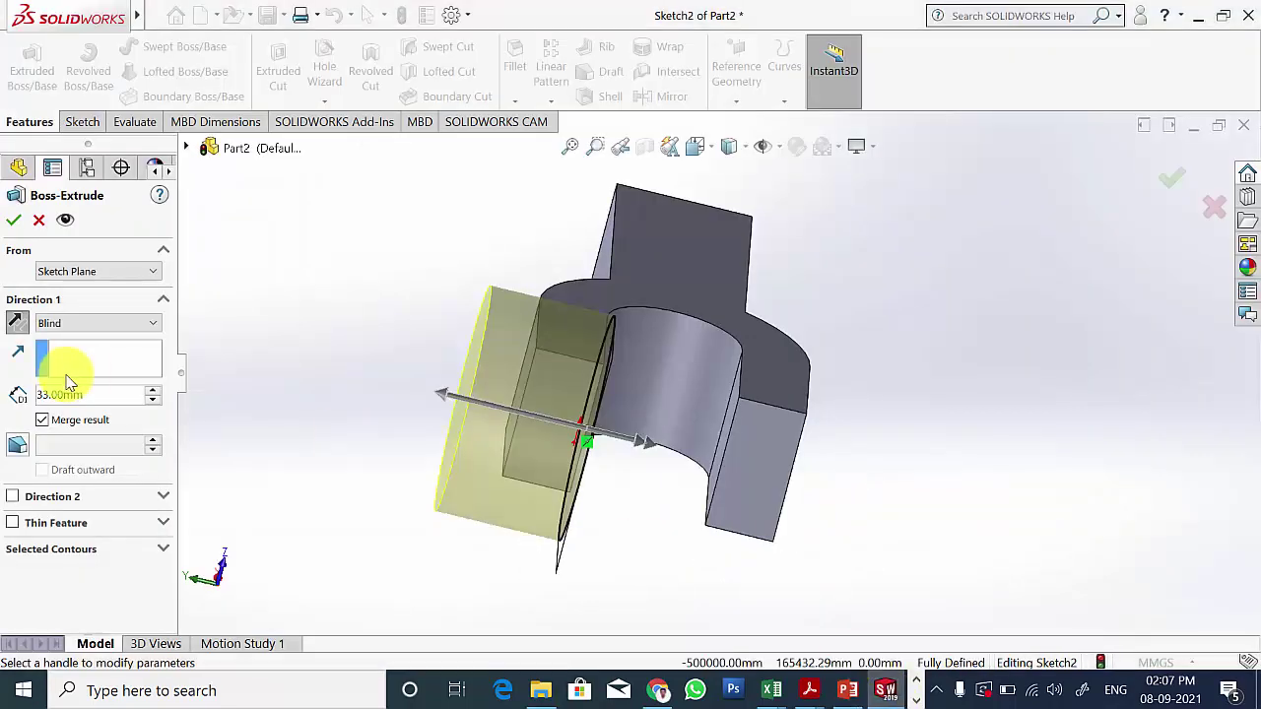
drag(91, 394, 22, 395)
text(2)
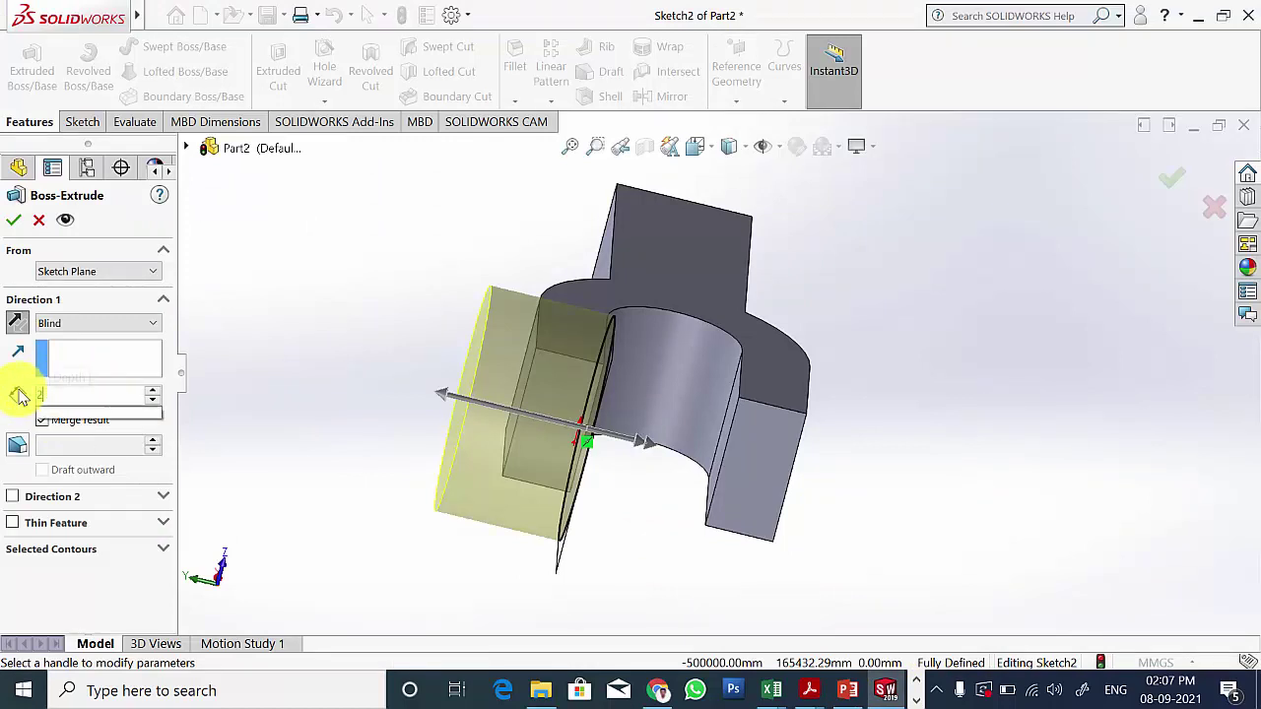
text(2)
key(Return)
click(14, 220)
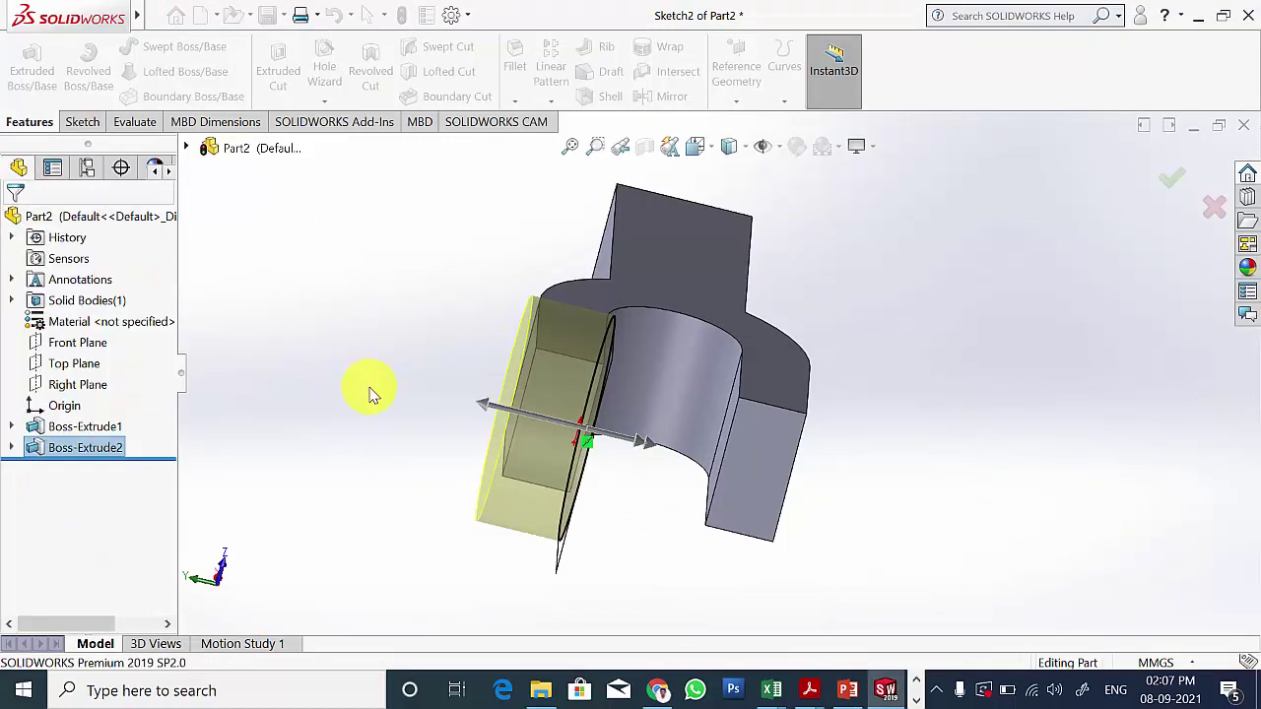
middle_drag(766, 529, 804, 578)
Step: Start a sketch on the plate face and draw a circle on the existing boss centre
click(814, 493)
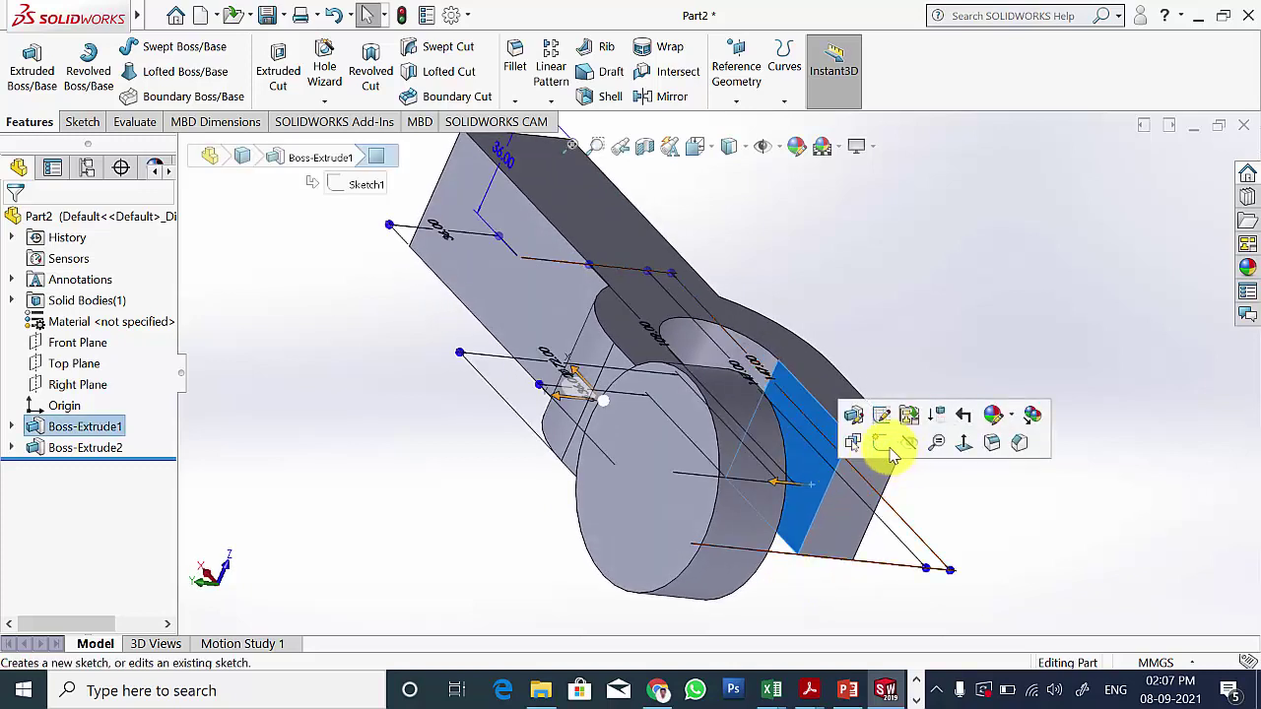
click(879, 443)
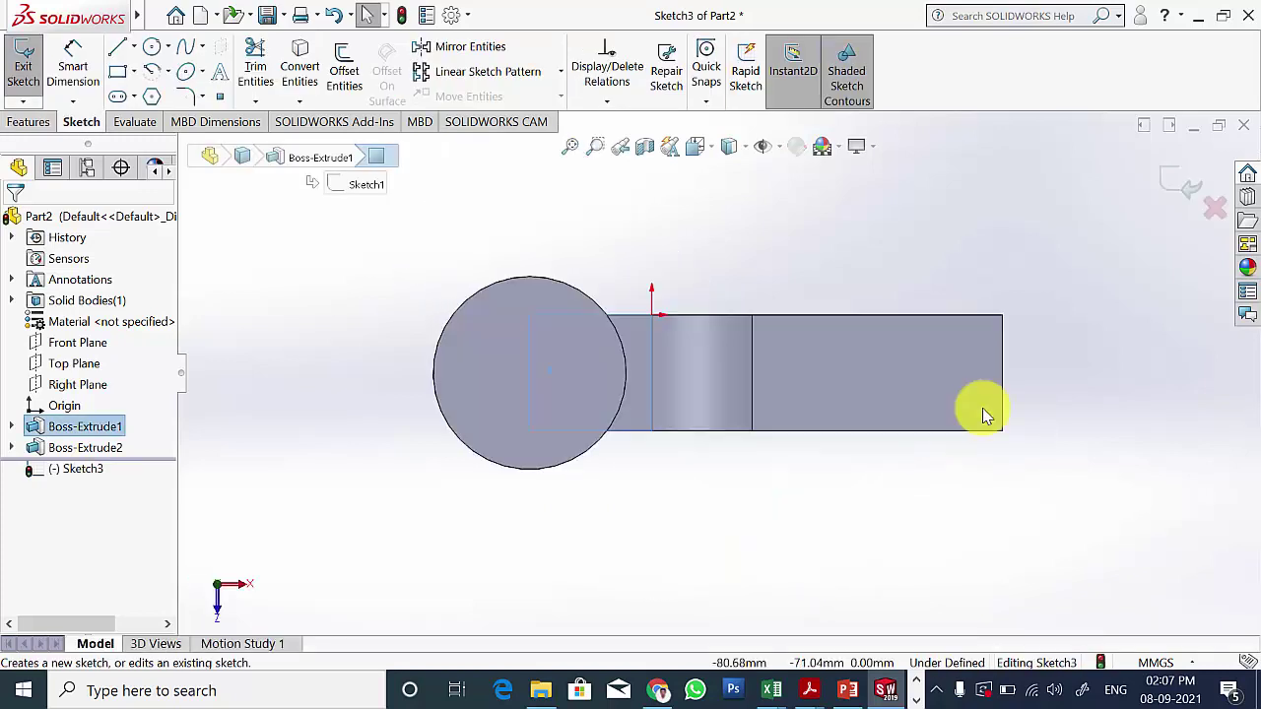
click(152, 47)
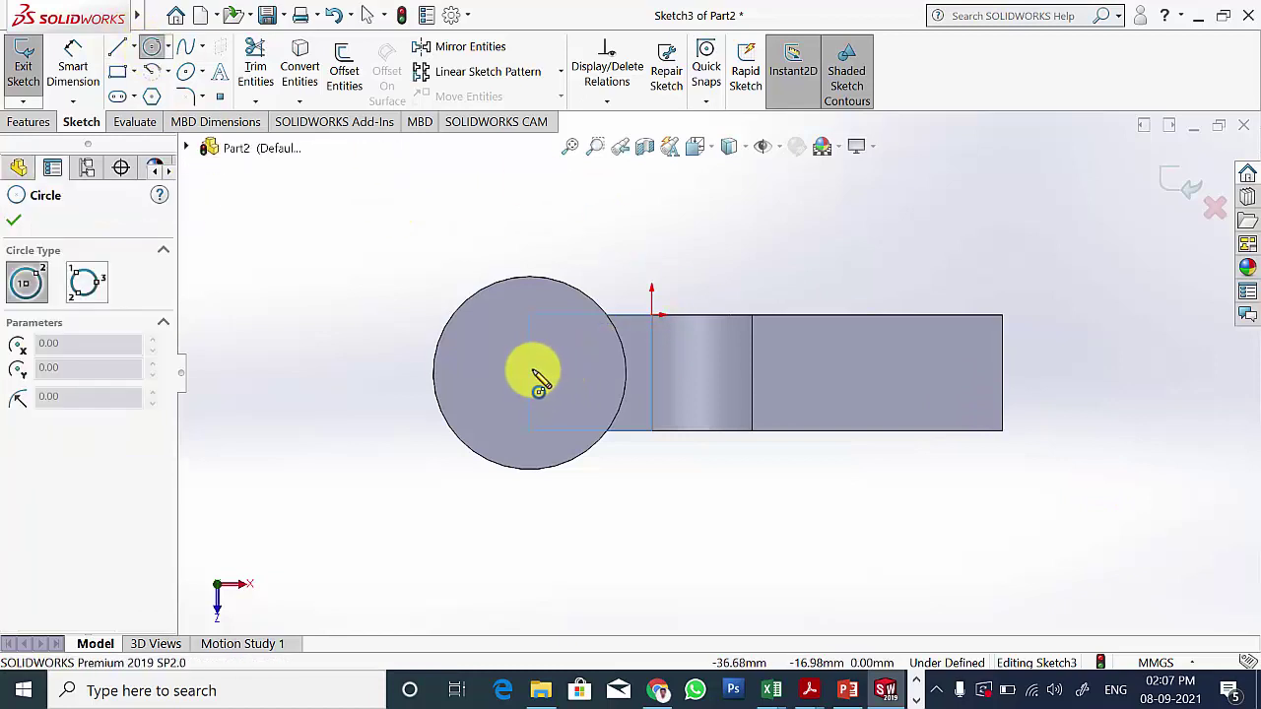
click(530, 373)
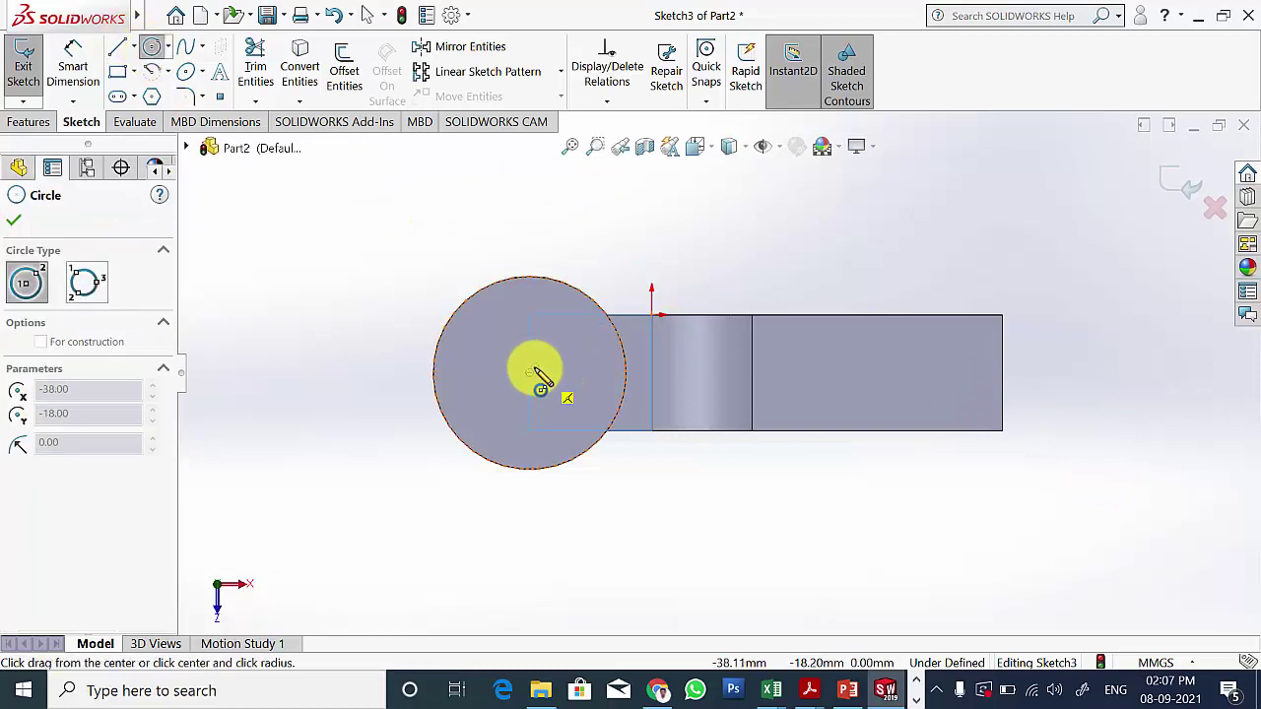
click(577, 278)
click(18, 221)
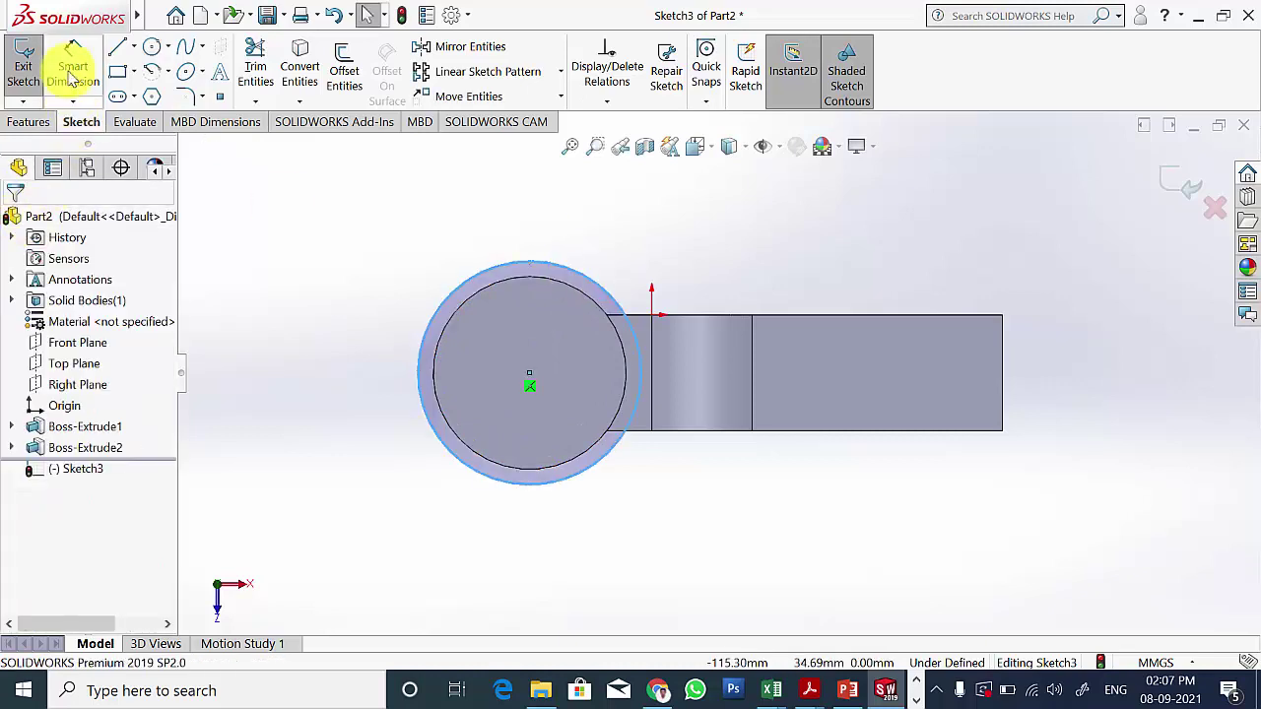
Step: Dimension the new circle to 60 mm diameter
click(71, 63)
click(578, 278)
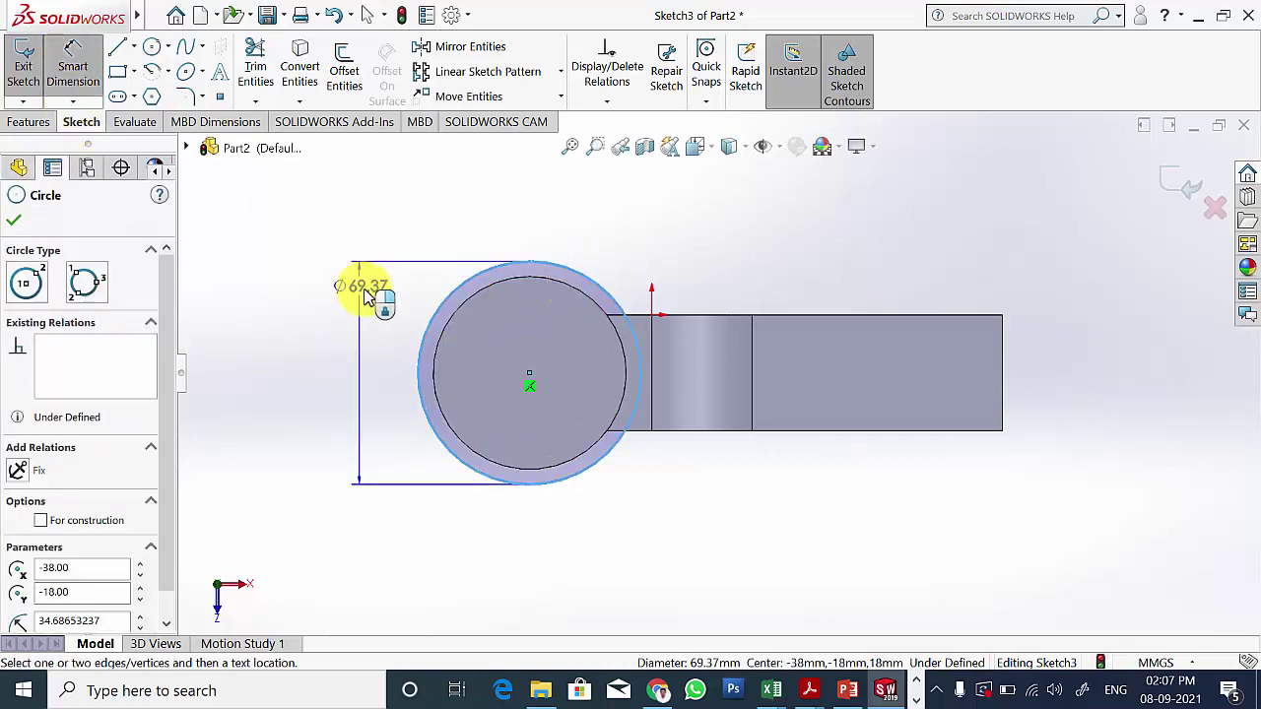
click(361, 313)
text(60)
key(Return)
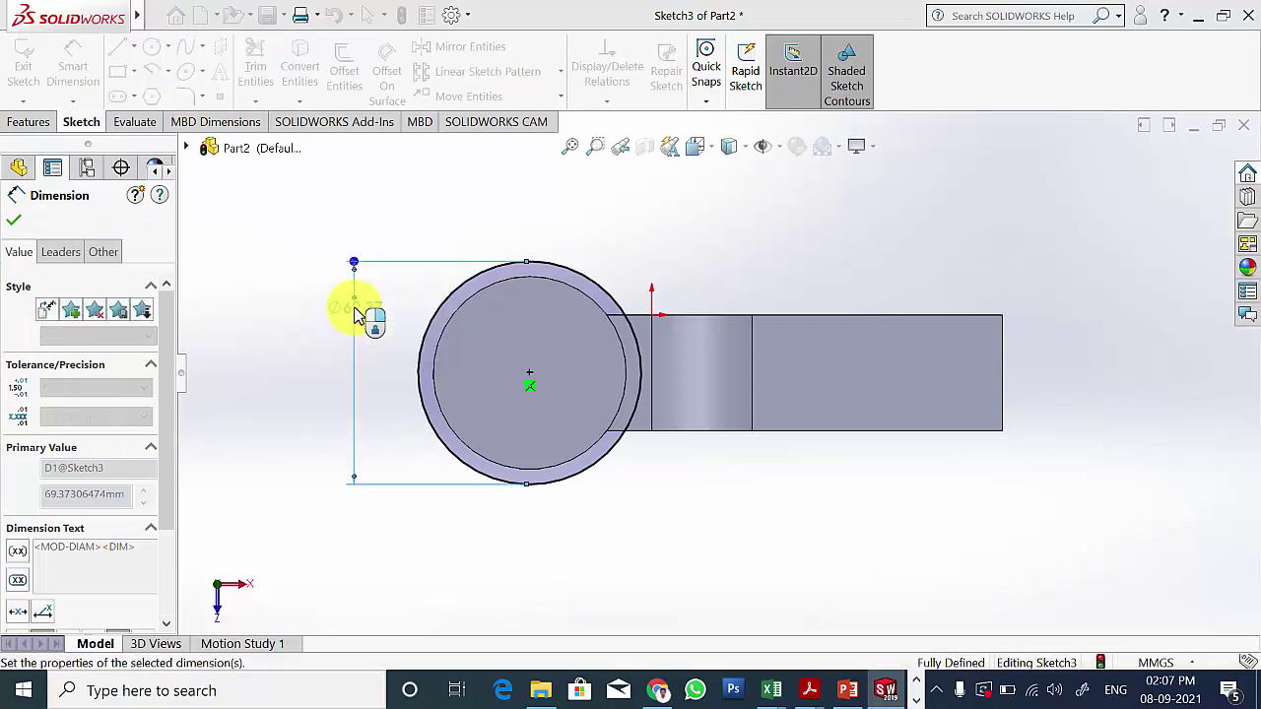
click(13, 221)
Step: Extrude the Ø60 circle 22 mm into a second merged boss, Boss-Extrude3
click(28, 121)
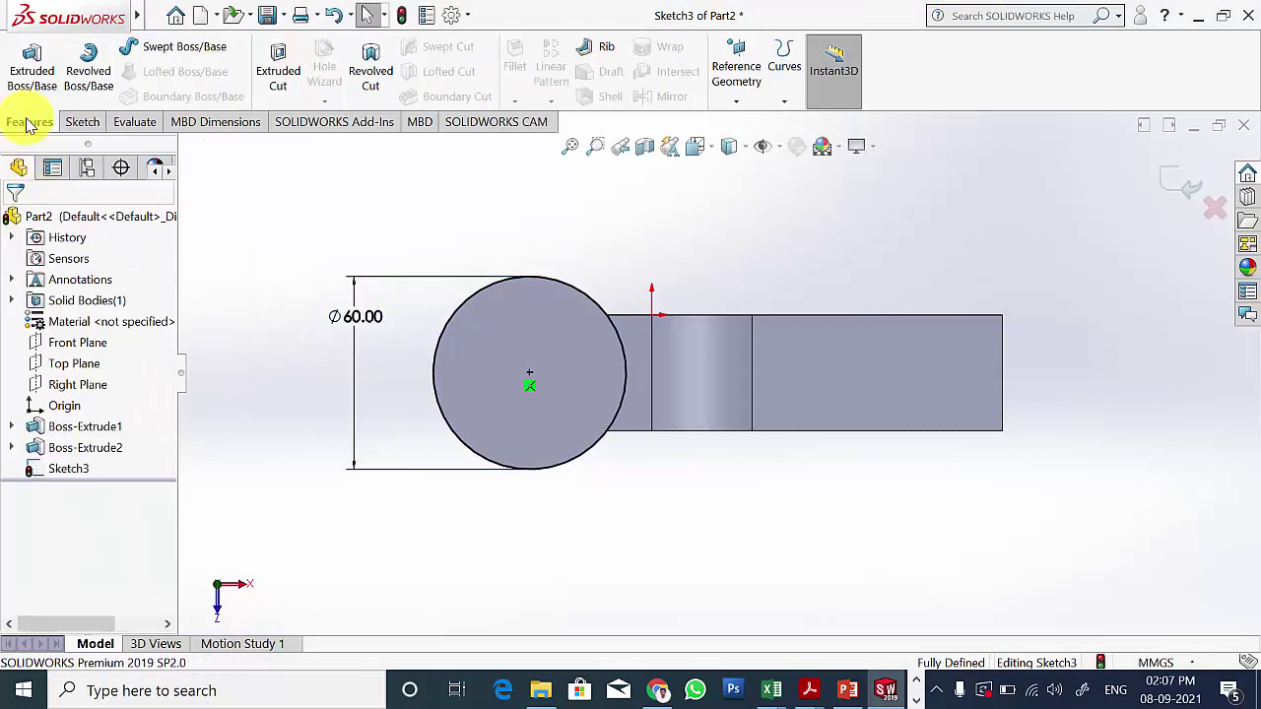
click(32, 65)
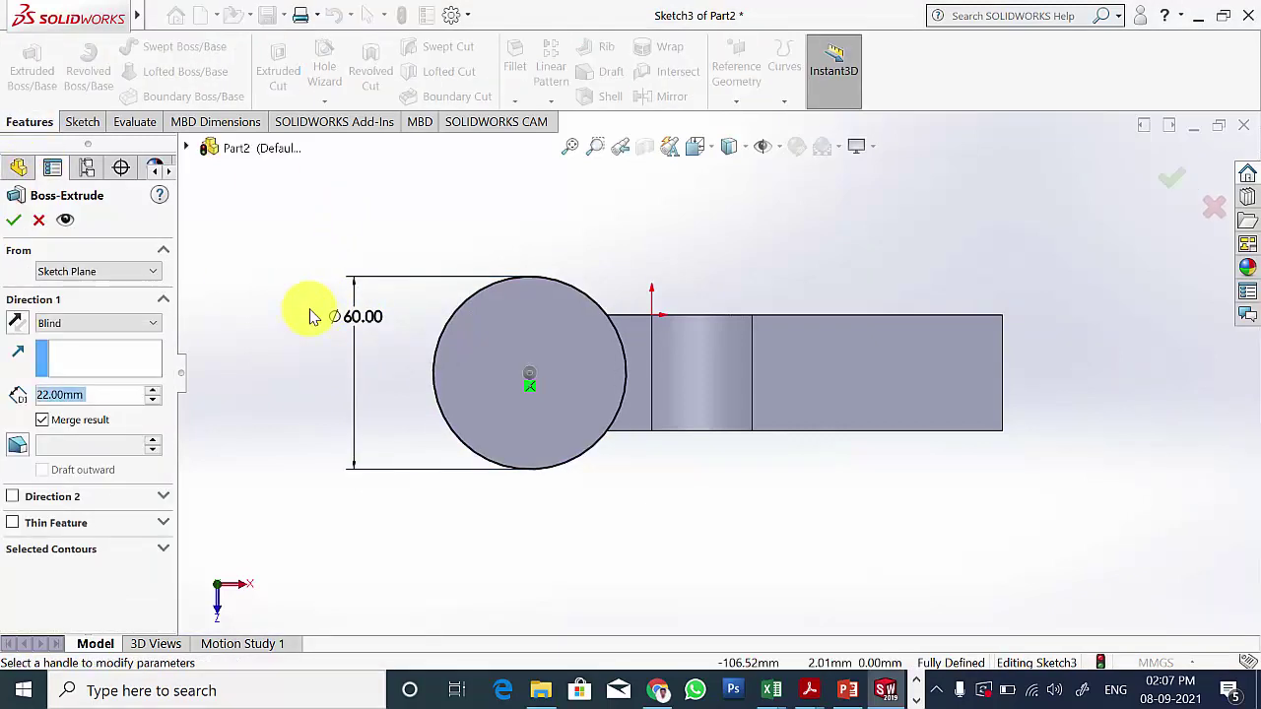
middle_drag(310, 309, 441, 353)
drag(737, 402, 519, 376)
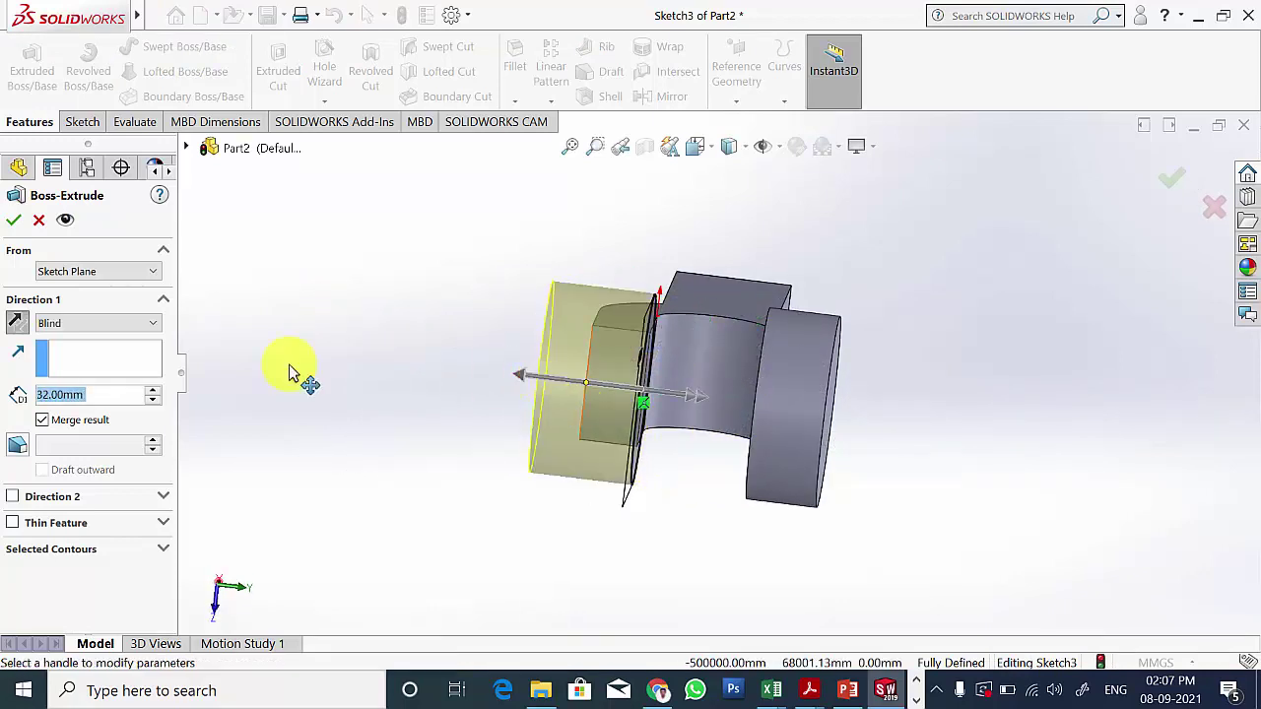
click(107, 394)
text(22)
key(Return)
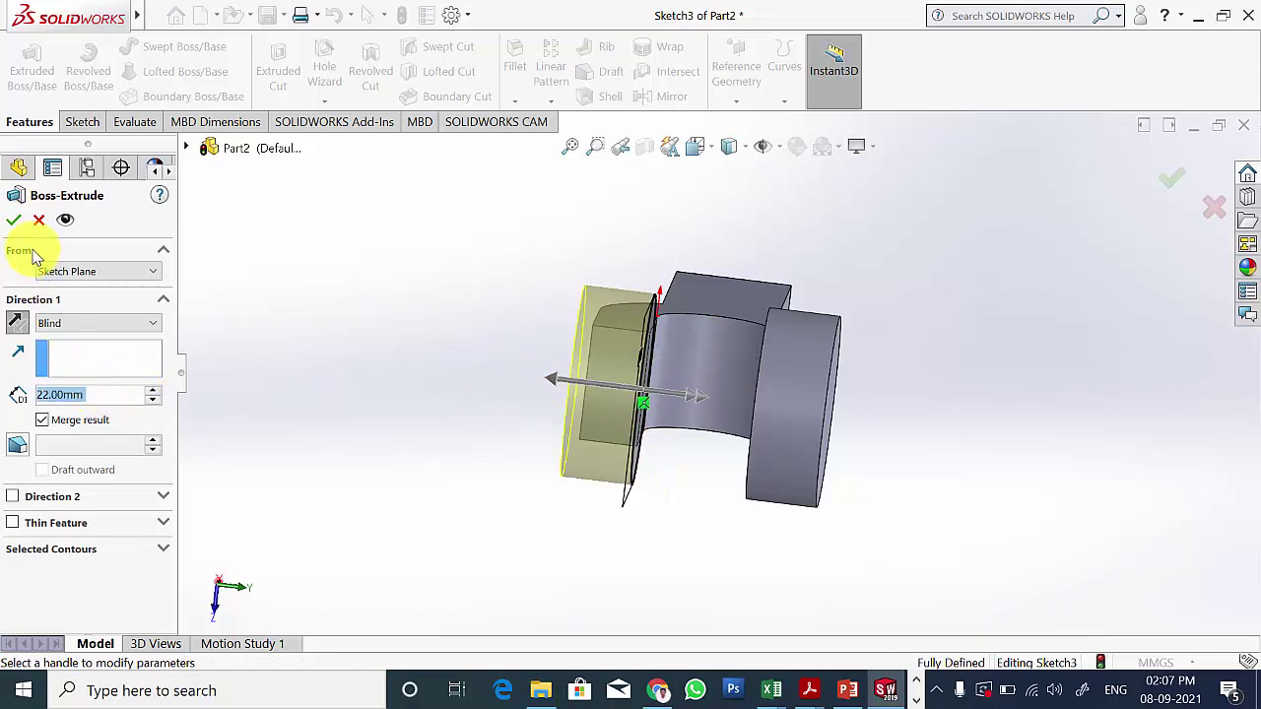
click(15, 222)
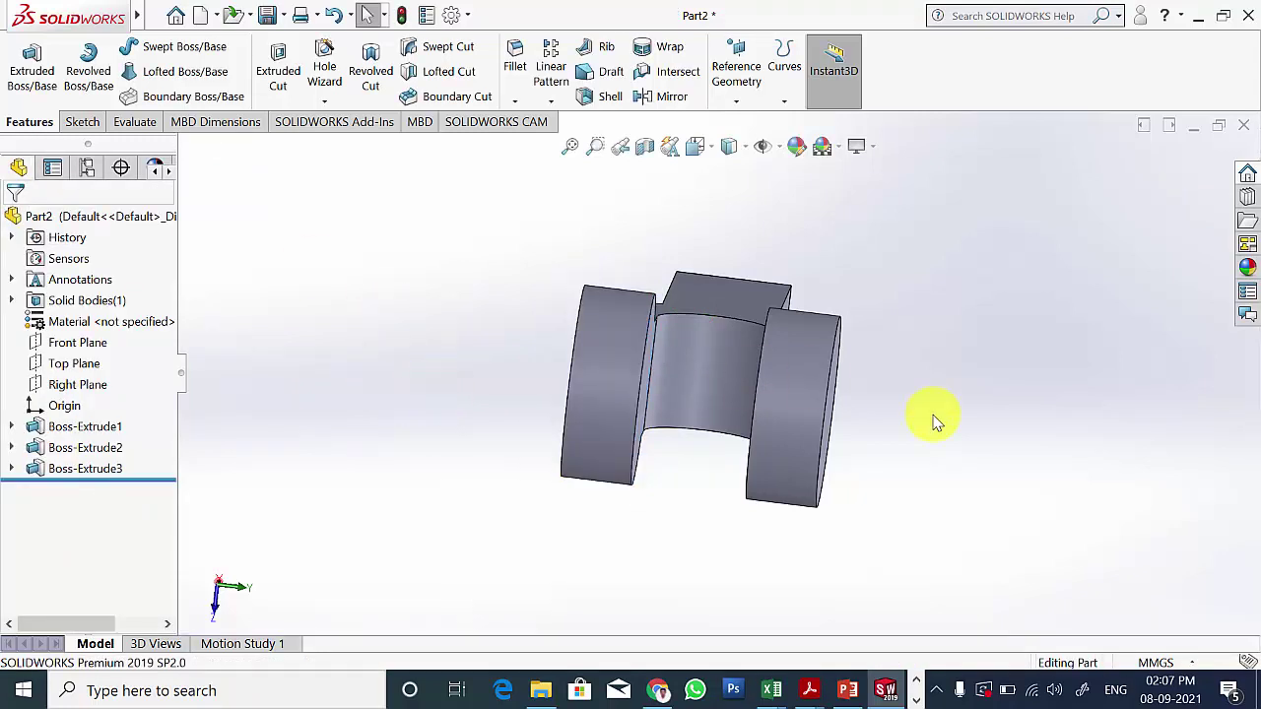
mouse_move(934, 417)
middle_down()
mouse_move(938, 520)
mouse_move(881, 614)
middle_up()
Step: Start a sketch on the new boss's front face and draw a small circle inside it
click(847, 690)
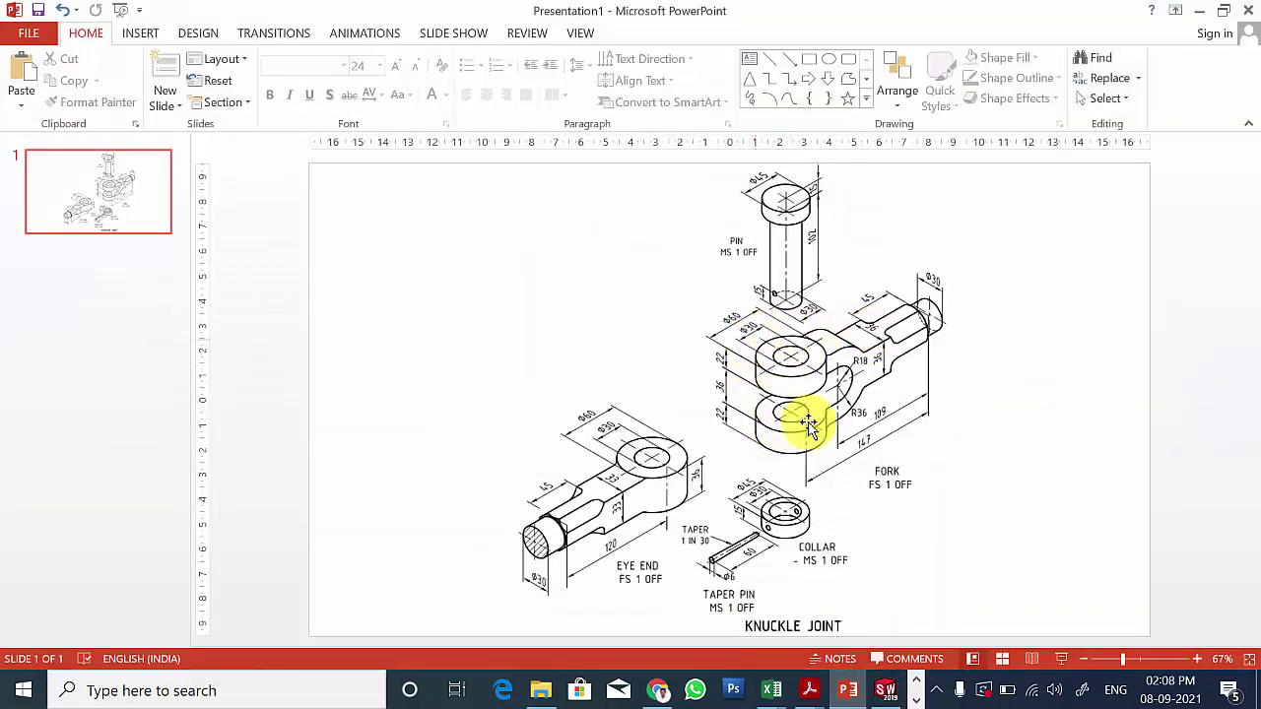
click(884, 690)
click(693, 455)
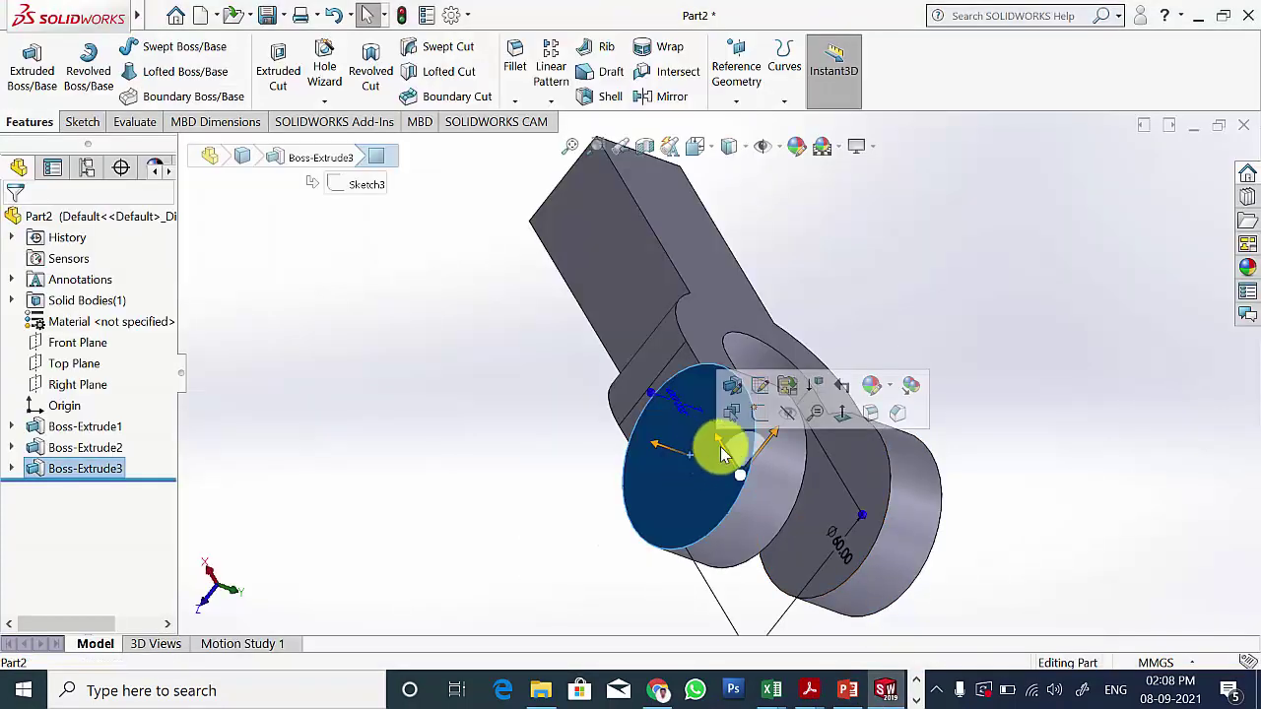
click(760, 422)
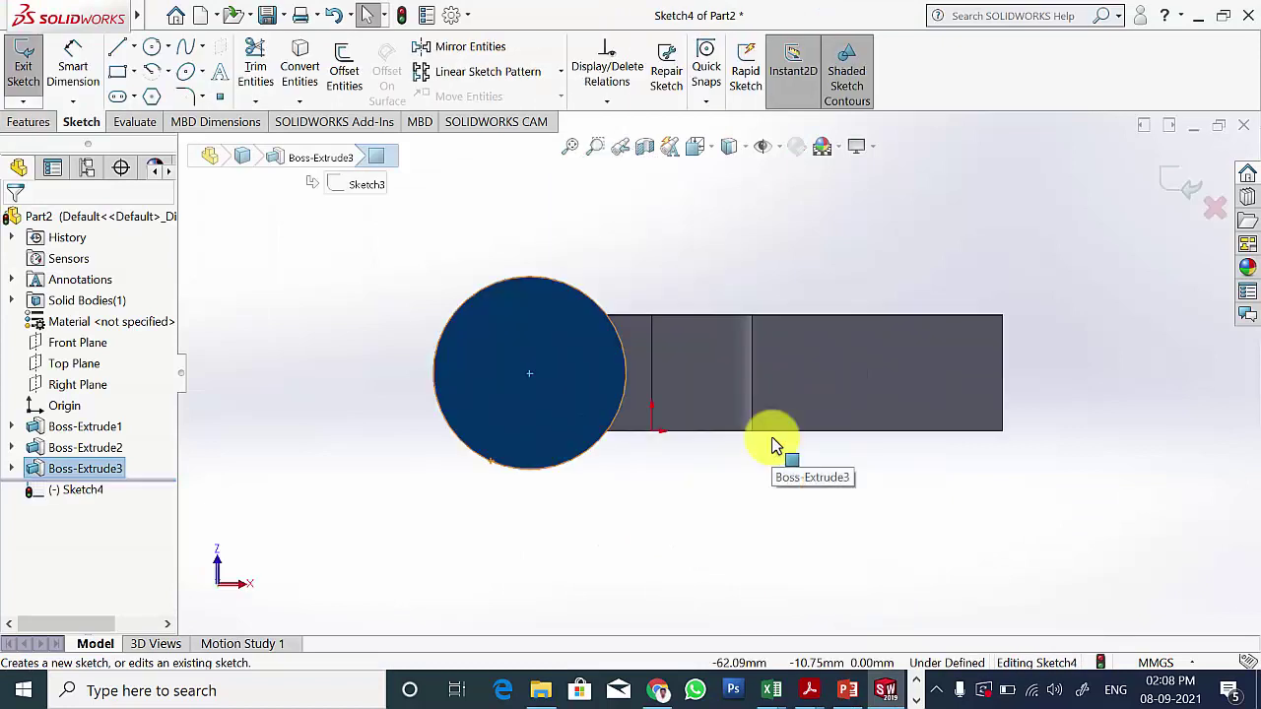
click(153, 17)
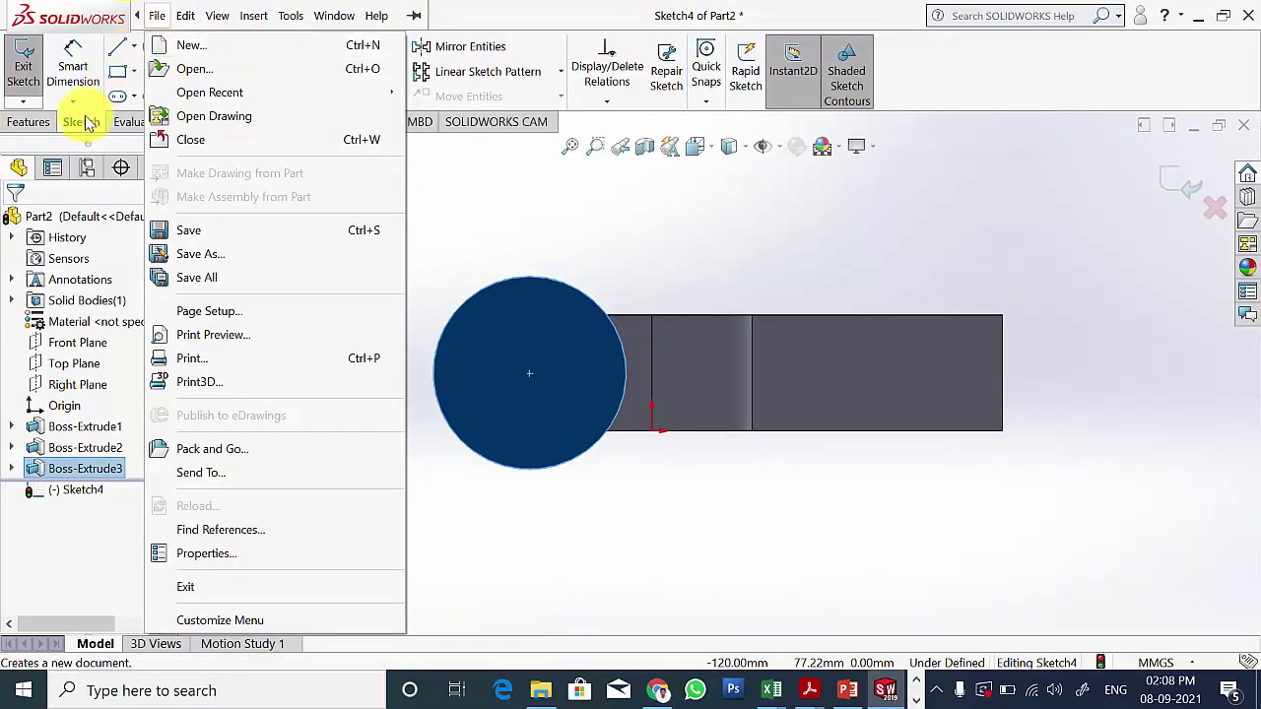
click(559, 230)
click(152, 46)
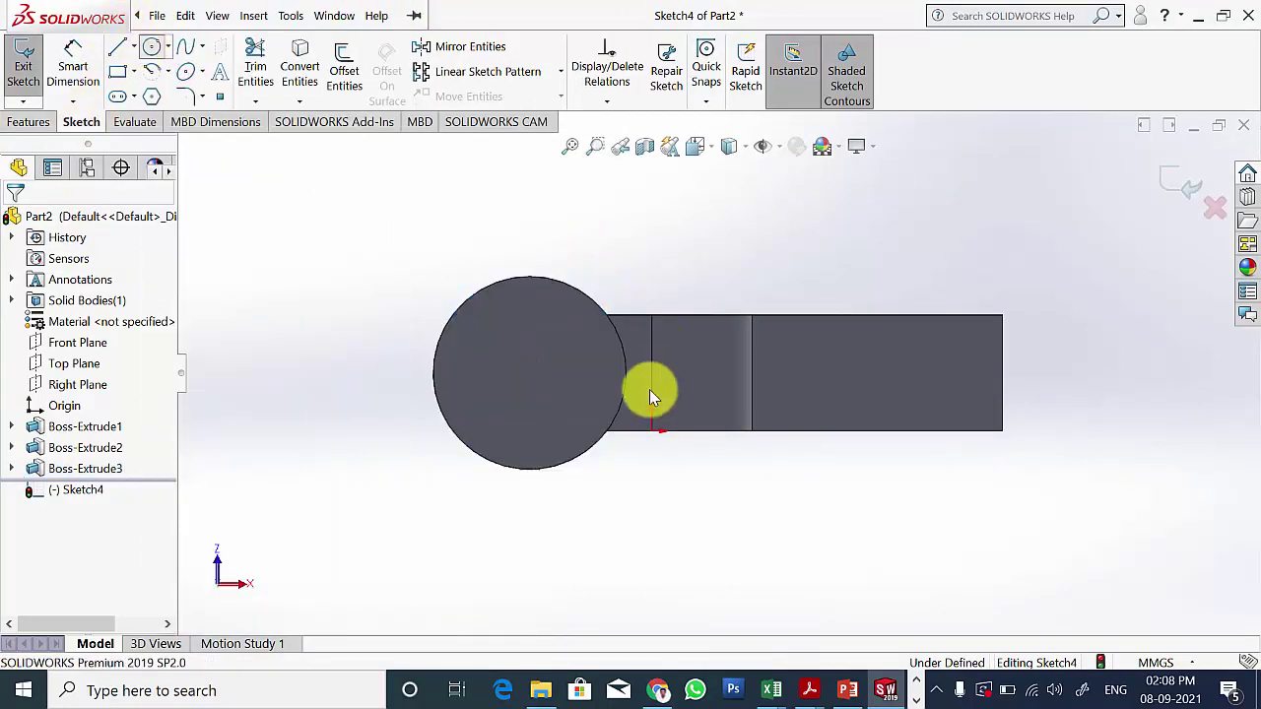
drag(527, 376, 563, 346)
click(18, 167)
Step: Dimension the small circle to 30 mm diameter
click(73, 59)
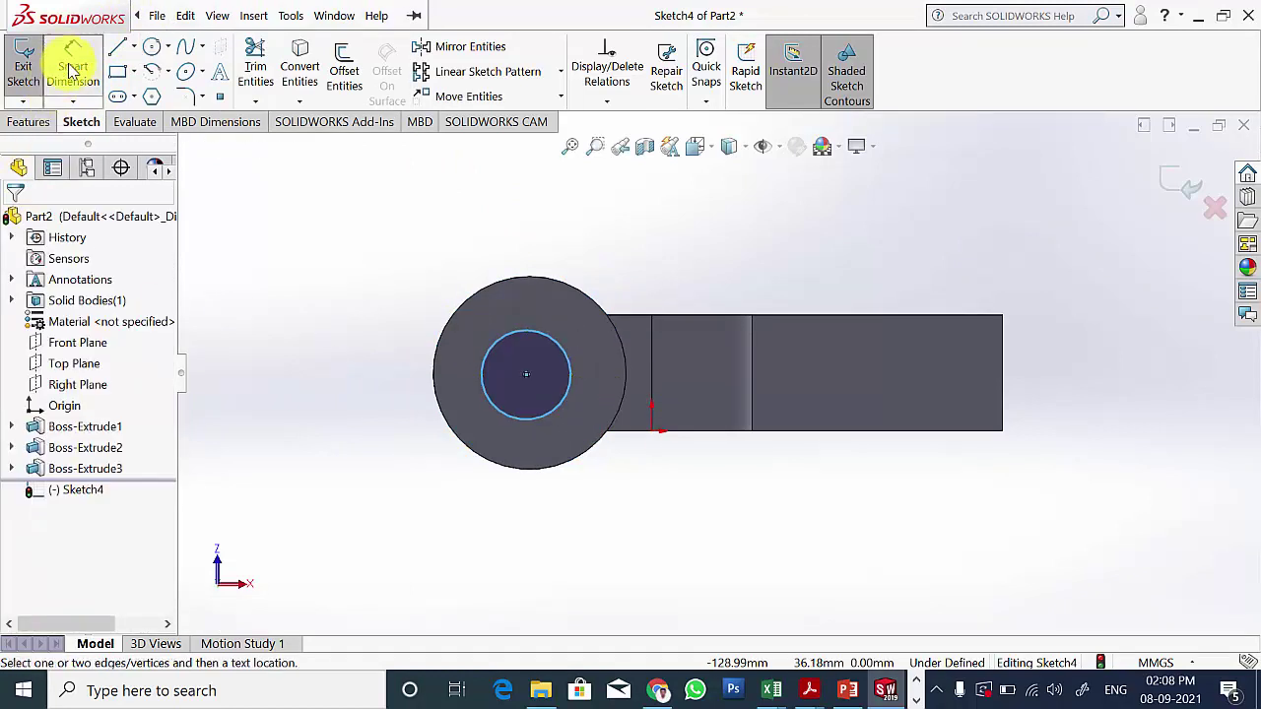
click(483, 388)
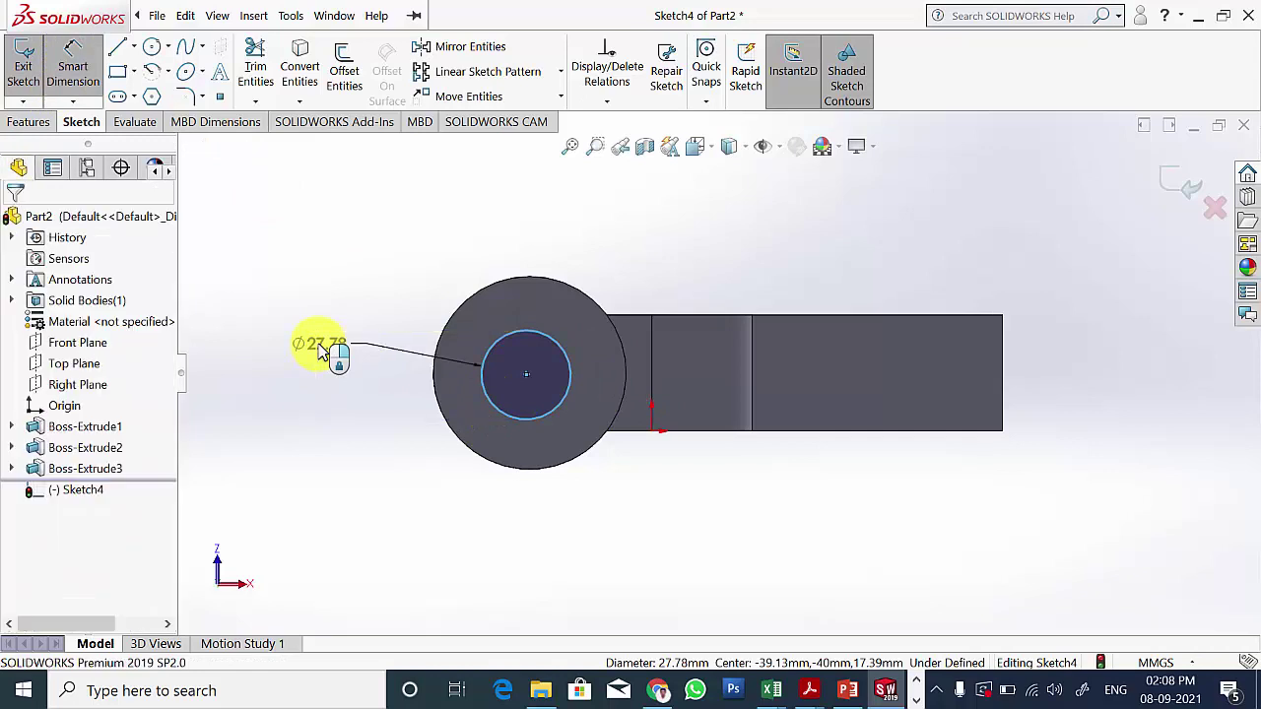
click(320, 349)
text(30)
key(Return)
click(14, 220)
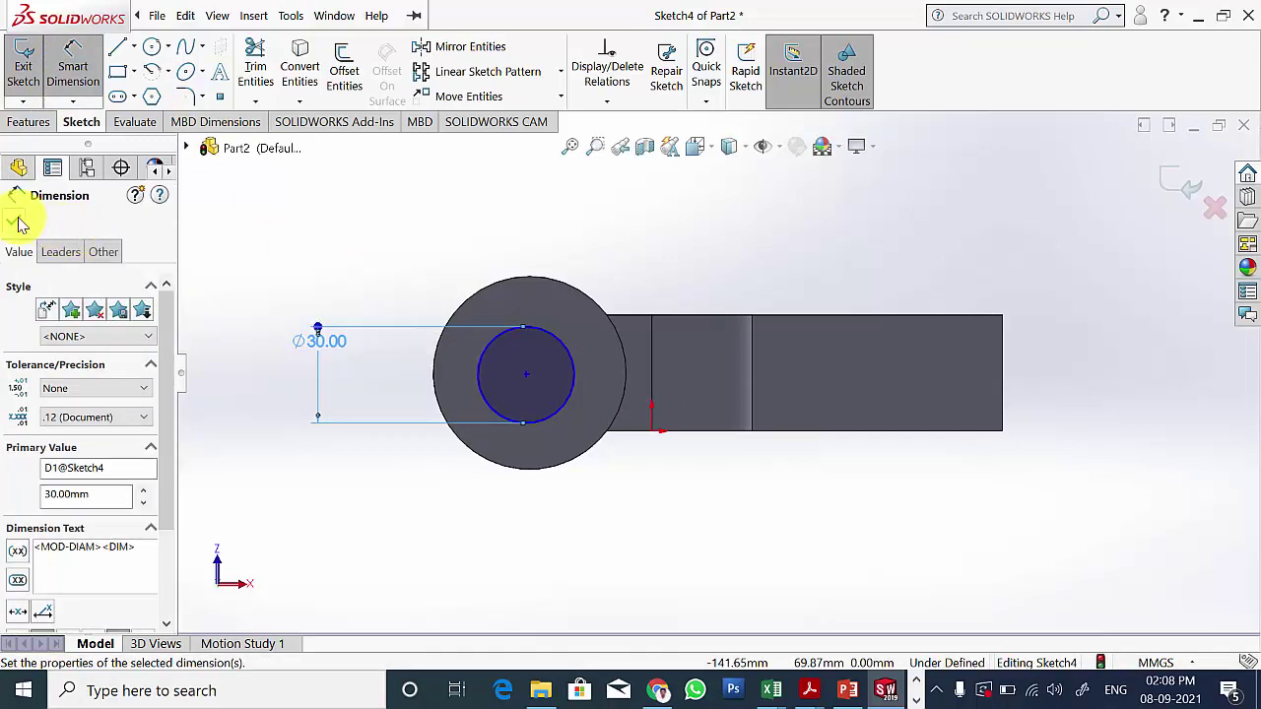
Step: Make the Ø30 circle concentric with the boss's outer edge
click(556, 343)
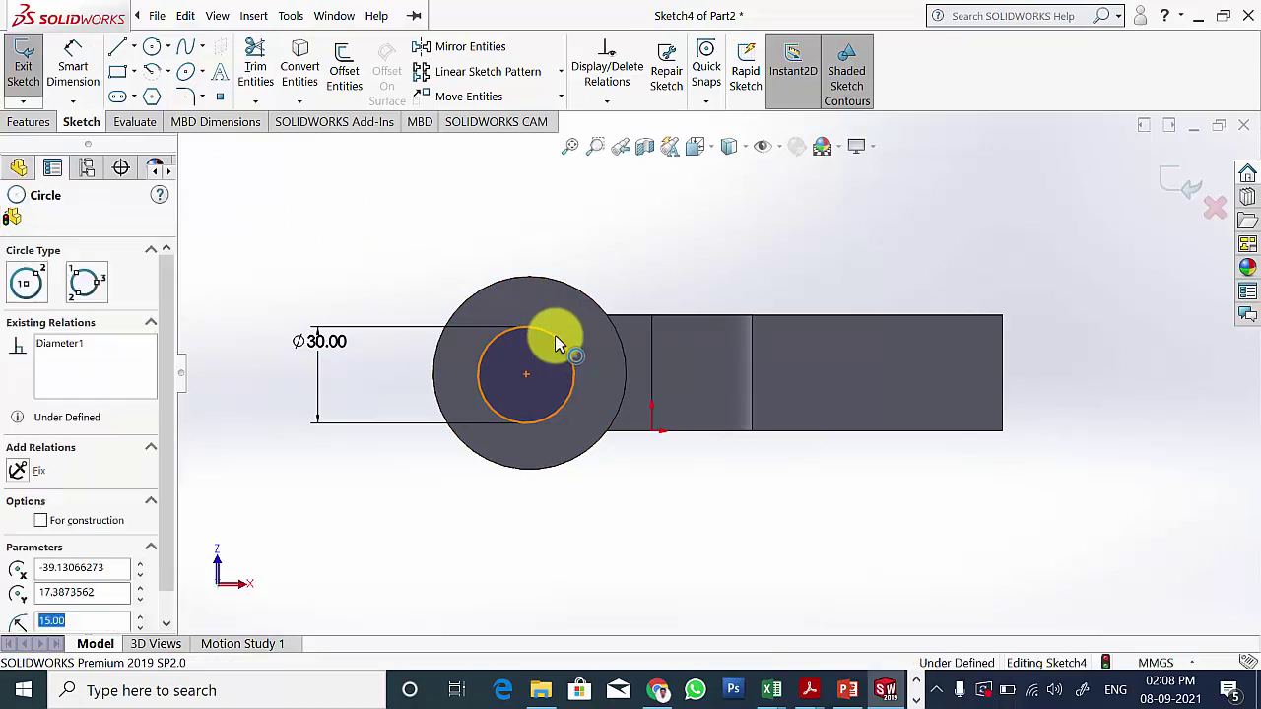
ctrl+click(589, 300)
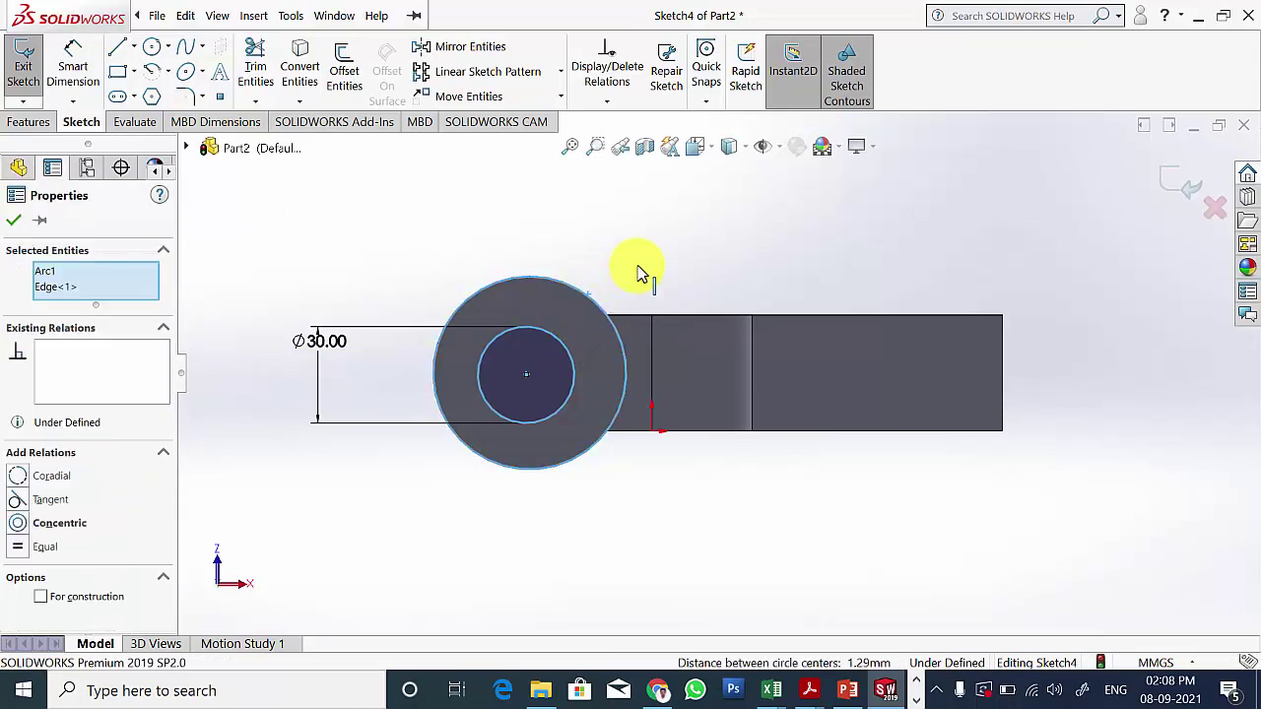
click(24, 523)
click(17, 222)
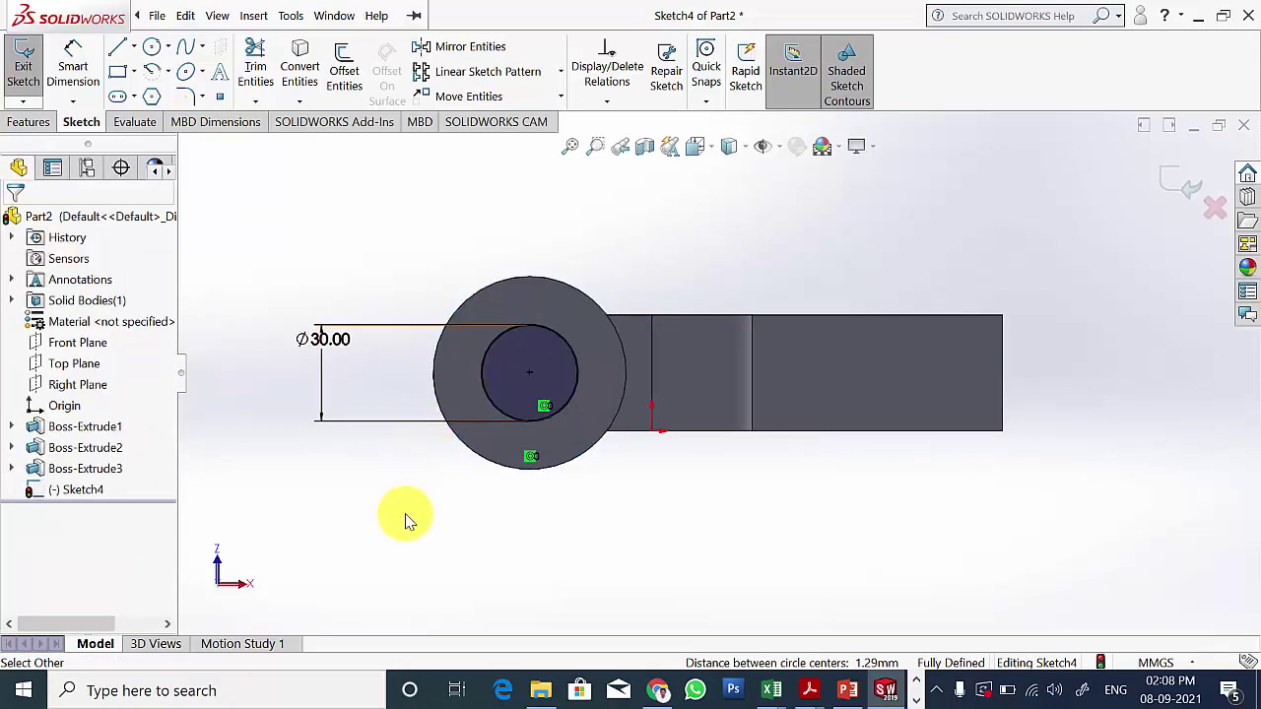
click(29, 121)
Step: Cut the Ø30 hole 97 mm through both bosses with Extruded Cut
middle_drag(438, 274, 518, 292)
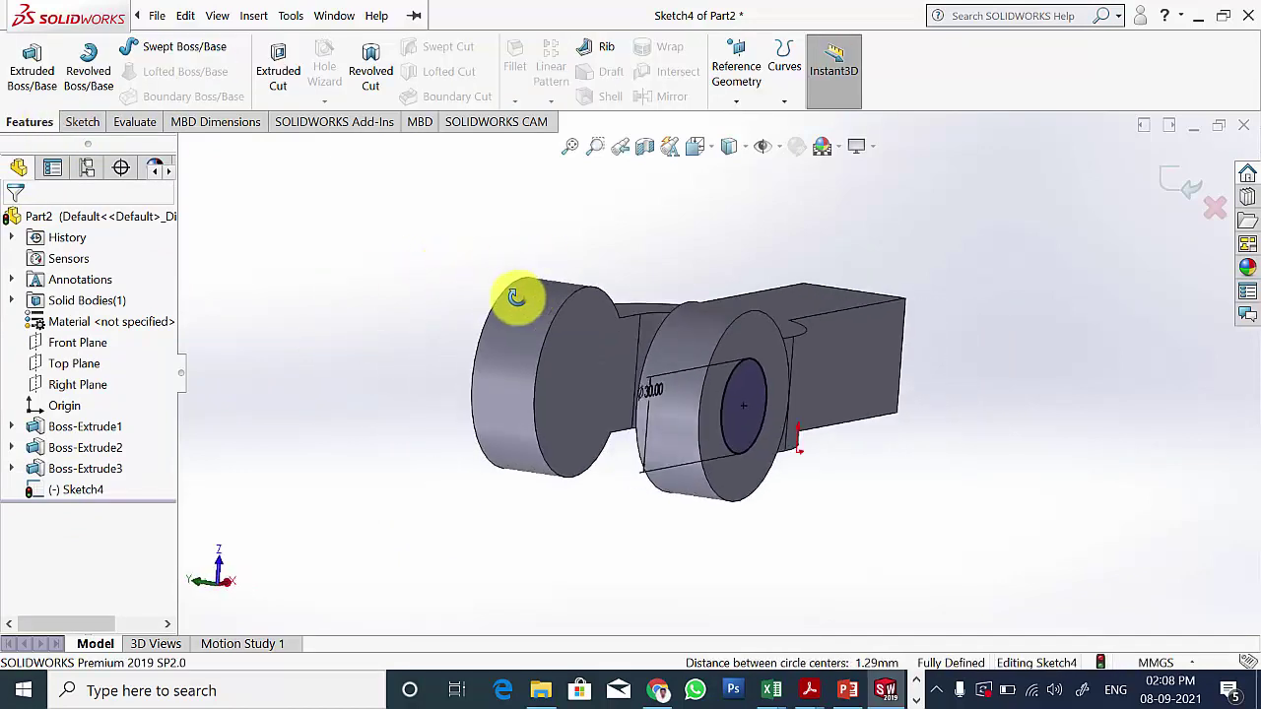
click(280, 74)
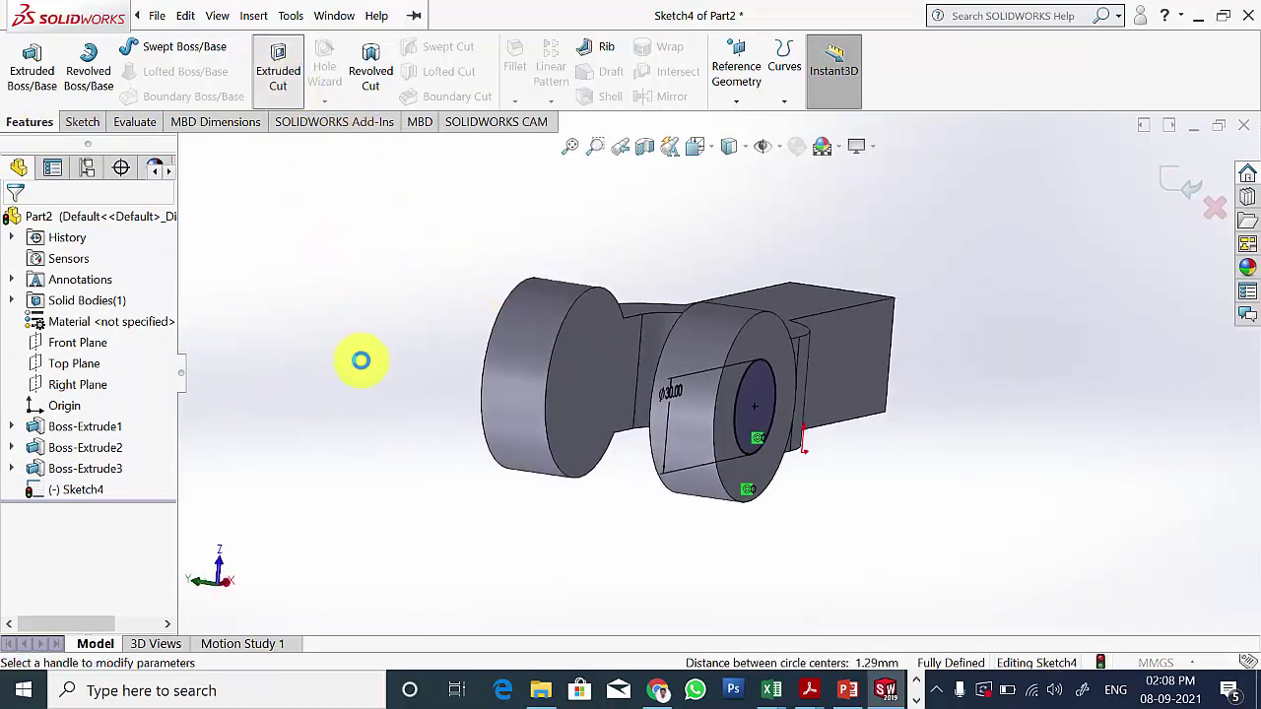
middle_drag(408, 421, 450, 437)
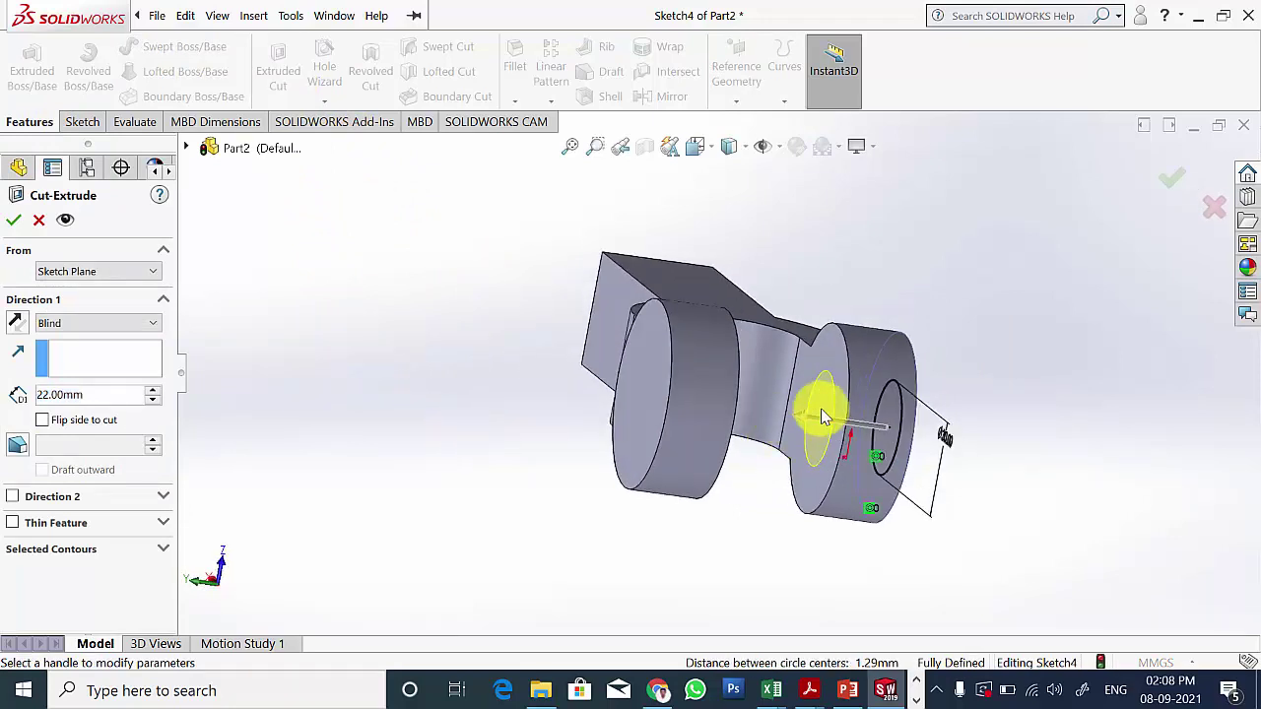
drag(810, 415, 576, 389)
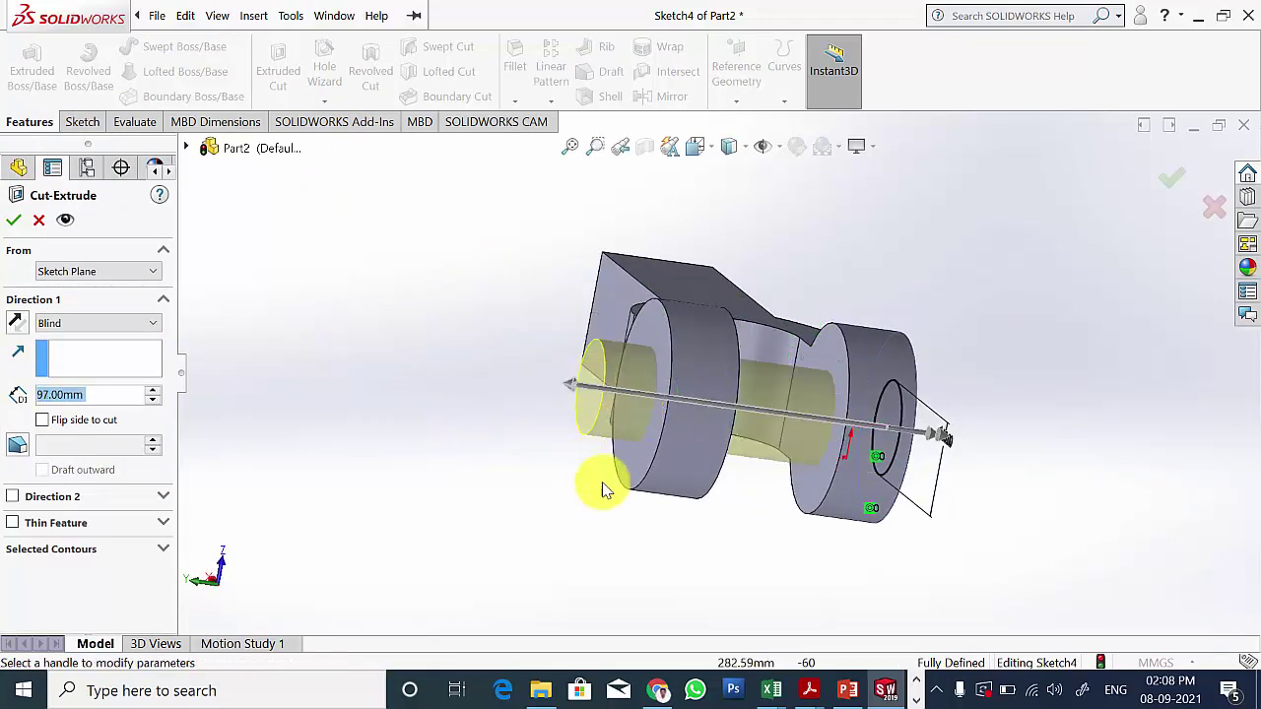
click(14, 221)
middle_drag(734, 453, 601, 374)
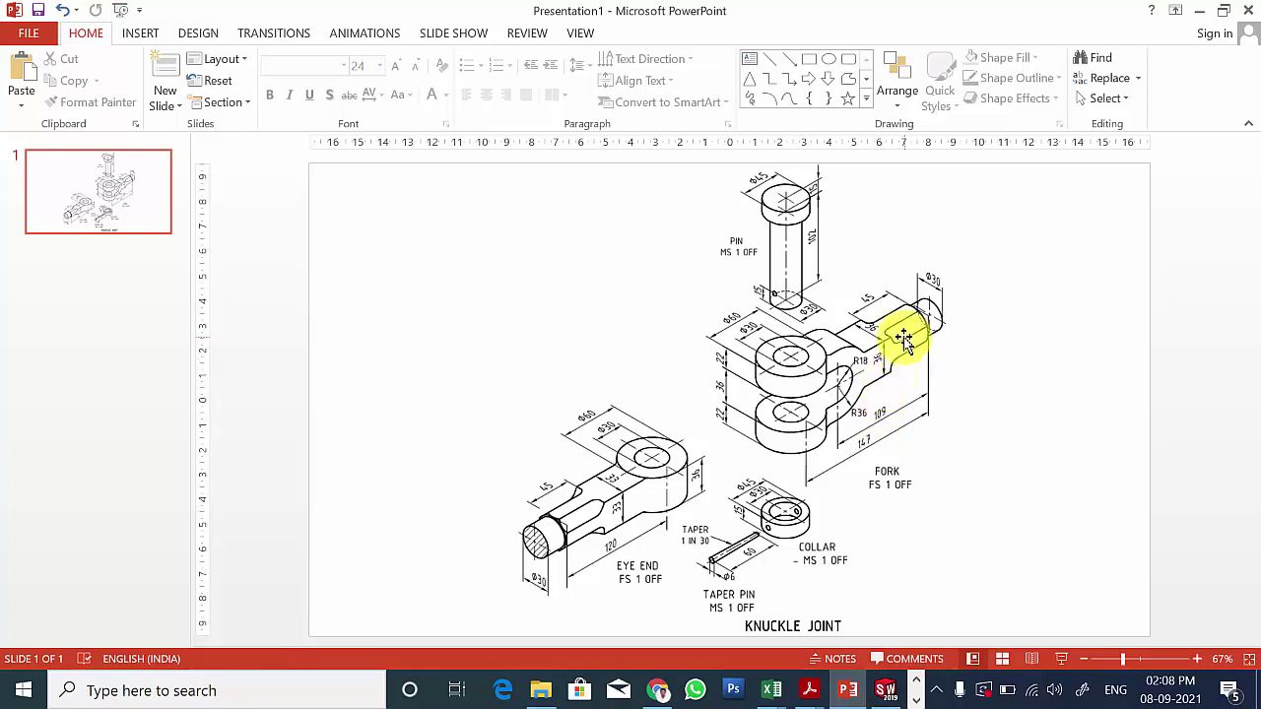
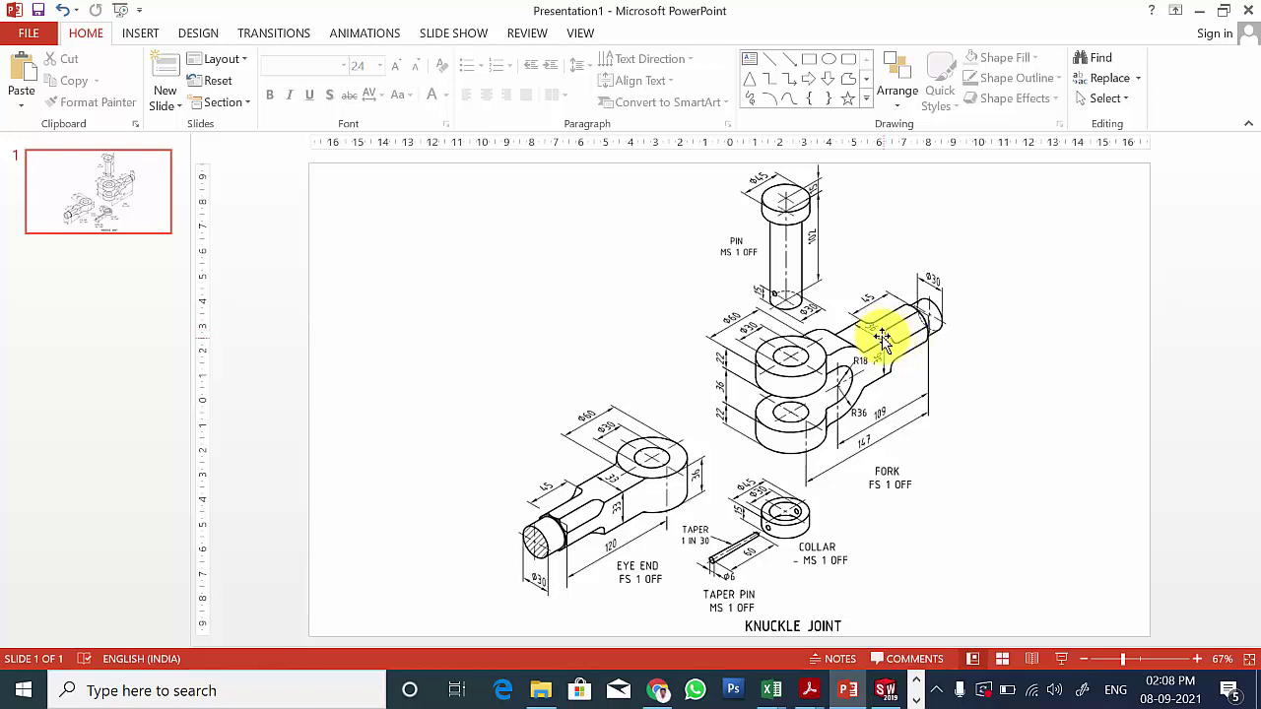
Step: Start a sketch on the square end face of the fork's rod
click(887, 690)
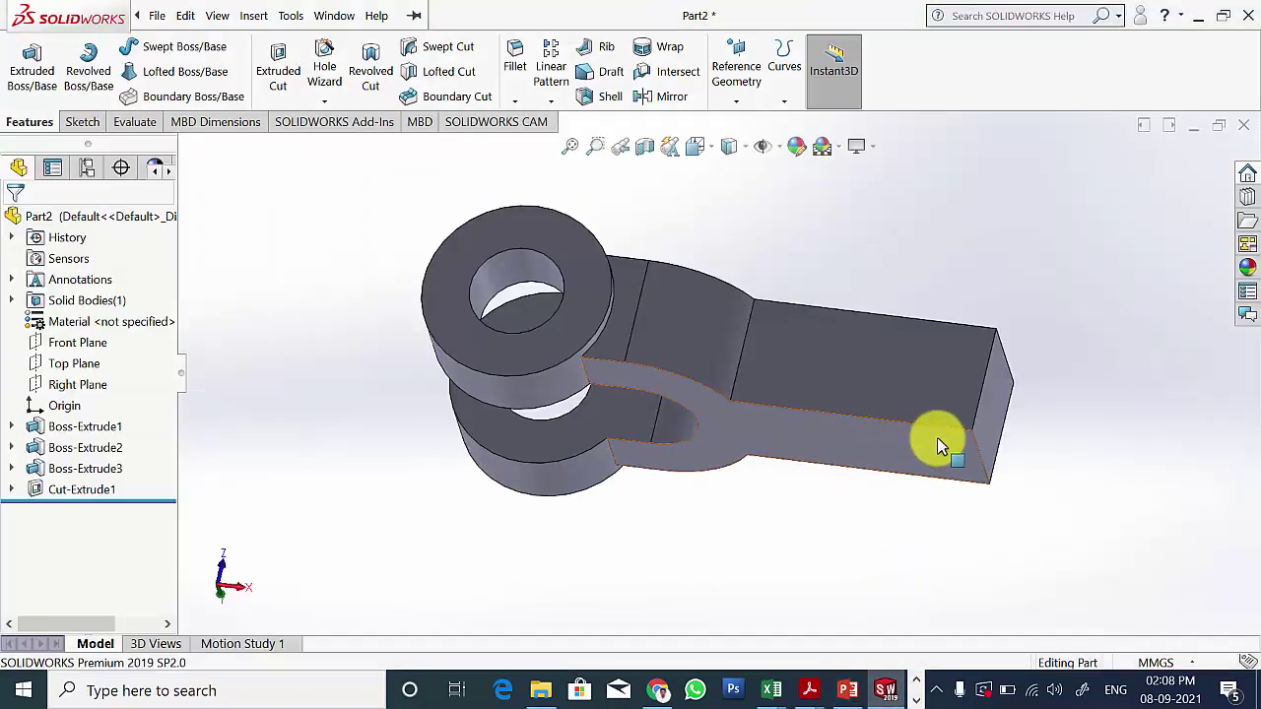
mouse_move(937, 444)
middle_down()
mouse_move(830, 368)
mouse_move(739, 349)
middle_up()
click(739, 349)
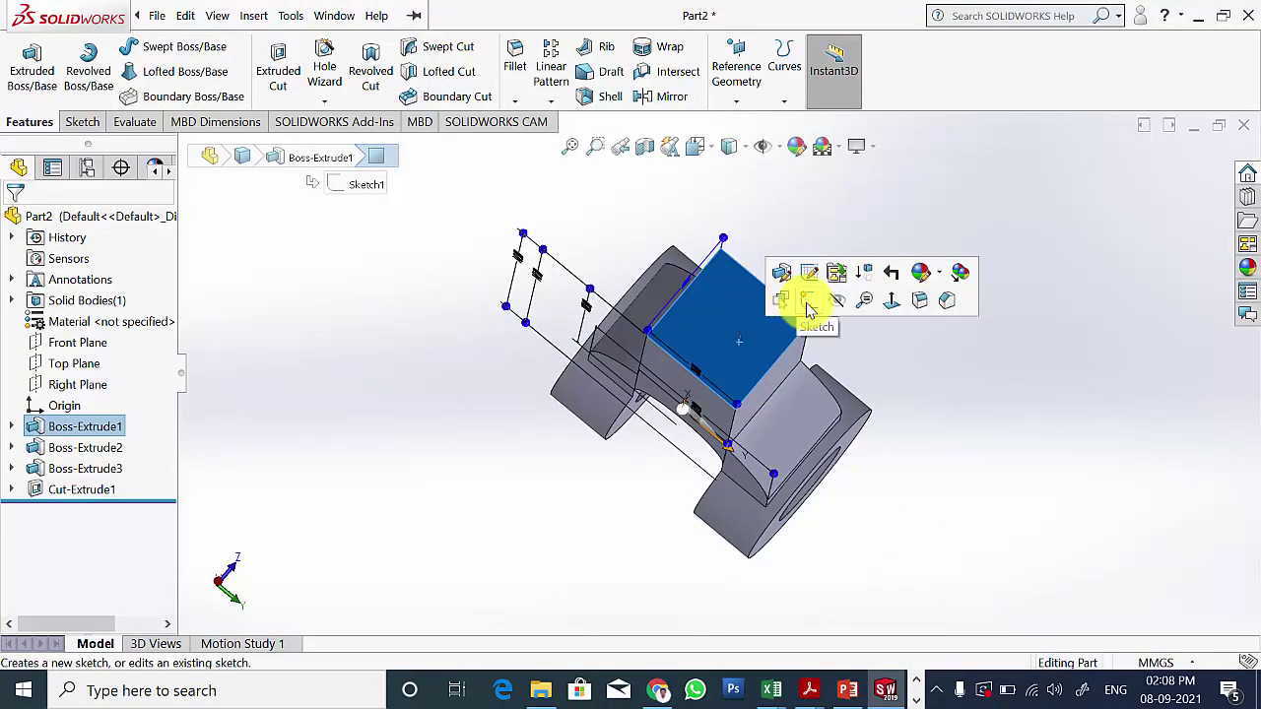
click(801, 302)
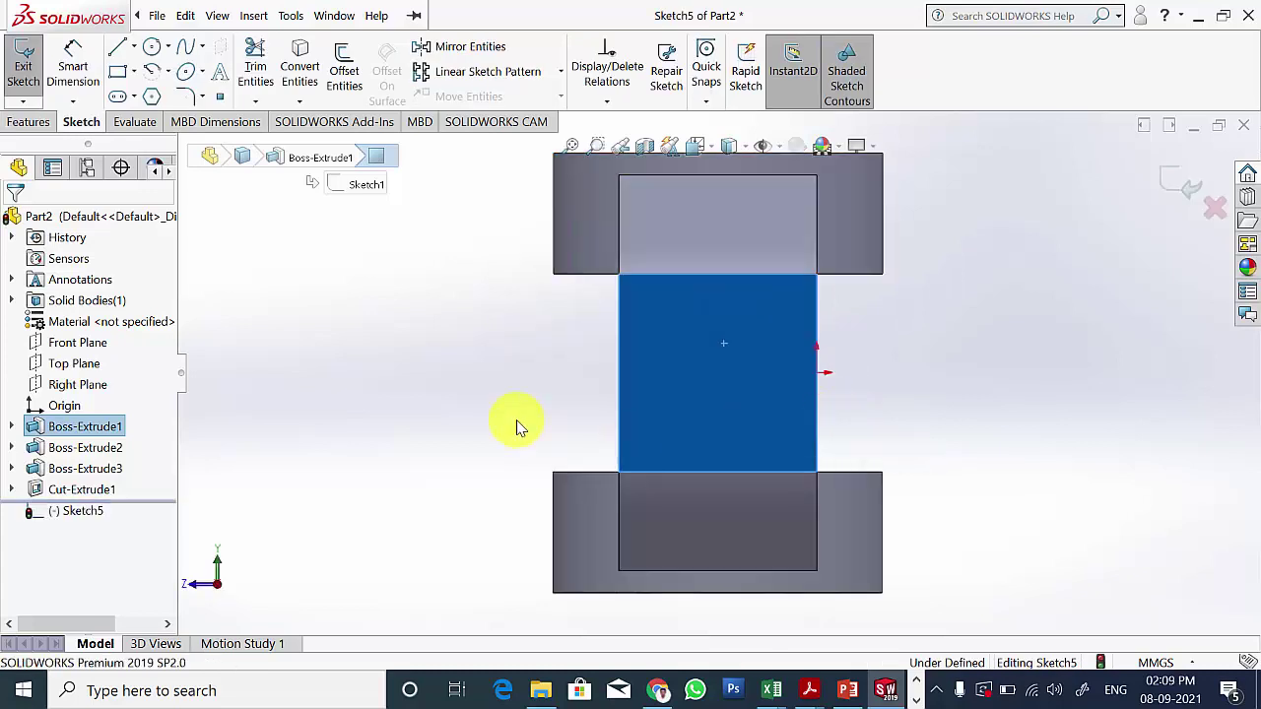
click(515, 422)
Step: Draw a closed corner triangle along the face's top and right edges
click(118, 48)
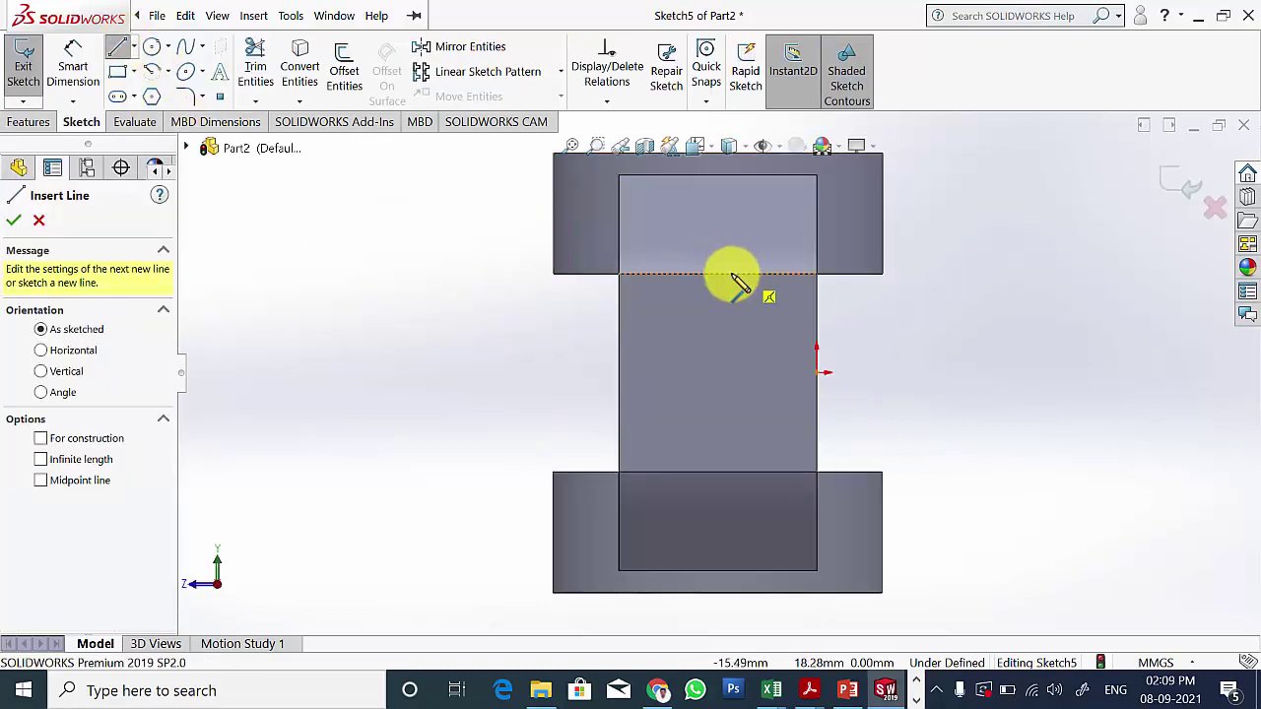
click(722, 273)
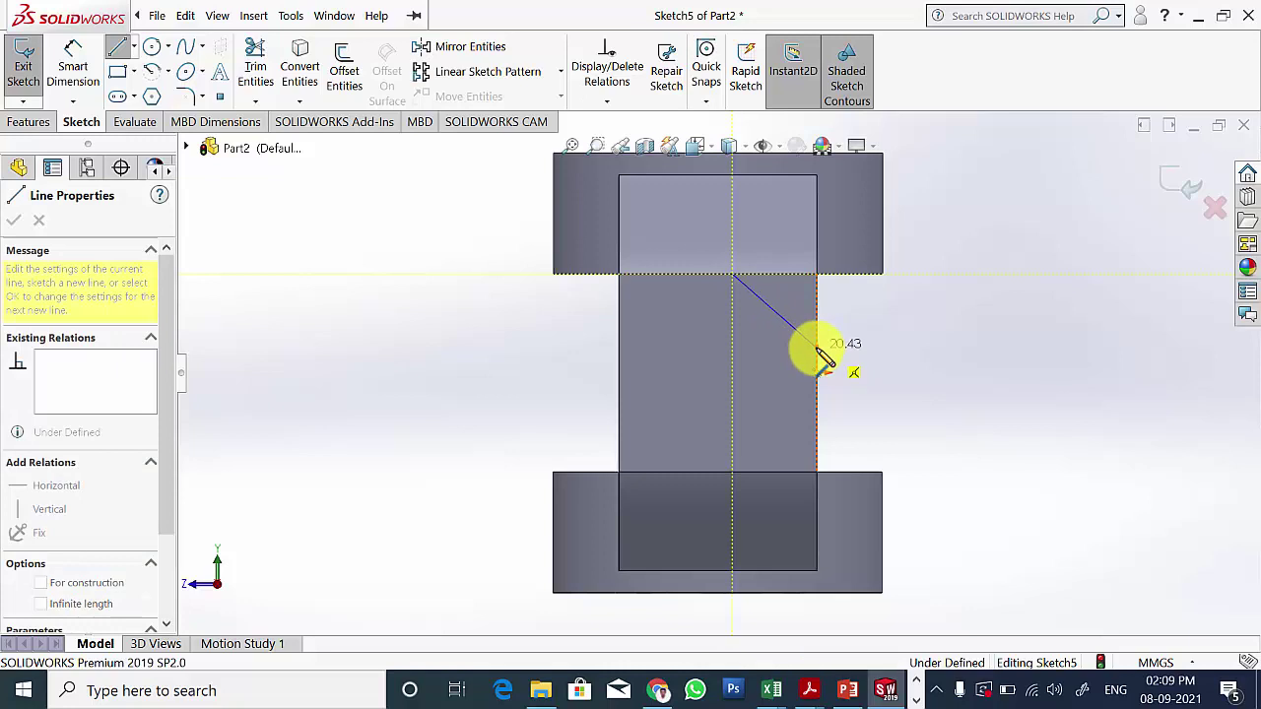
click(816, 349)
click(817, 284)
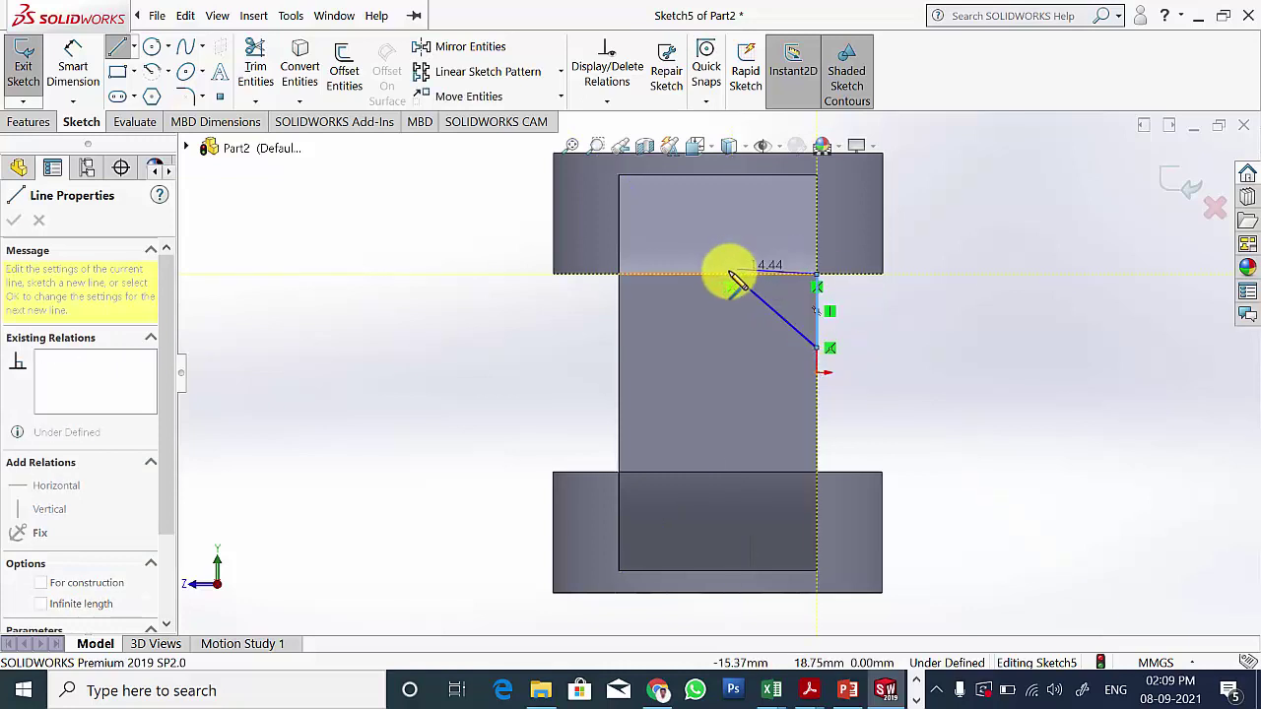
click(735, 280)
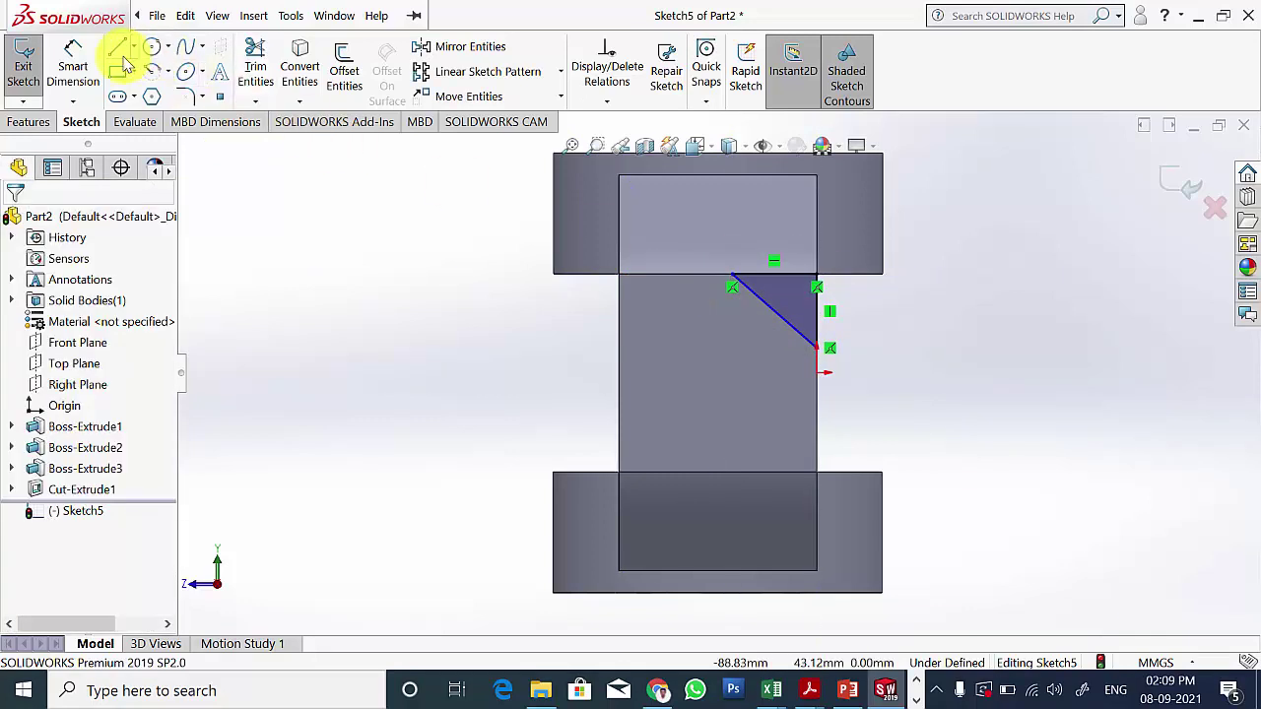
Step: Dimension the triangle's top and vertical legs to 12 mm each
click(73, 67)
click(788, 274)
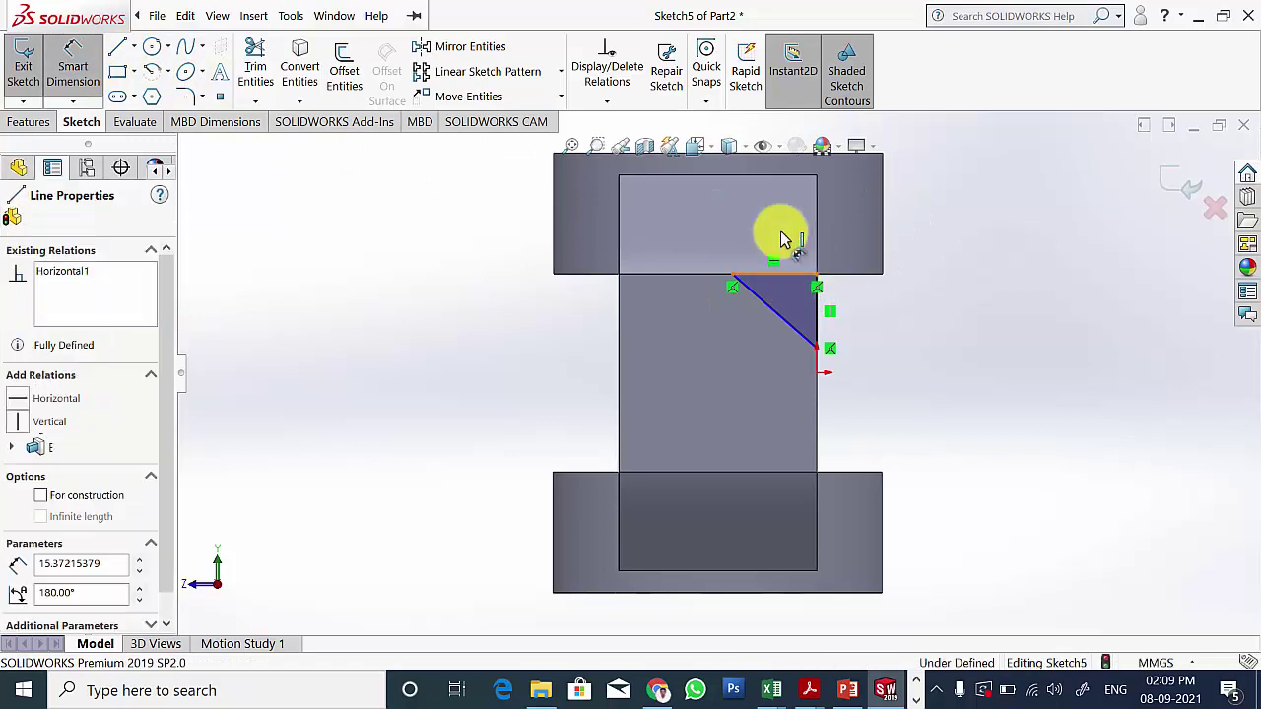
click(780, 236)
text(12)
key(Return)
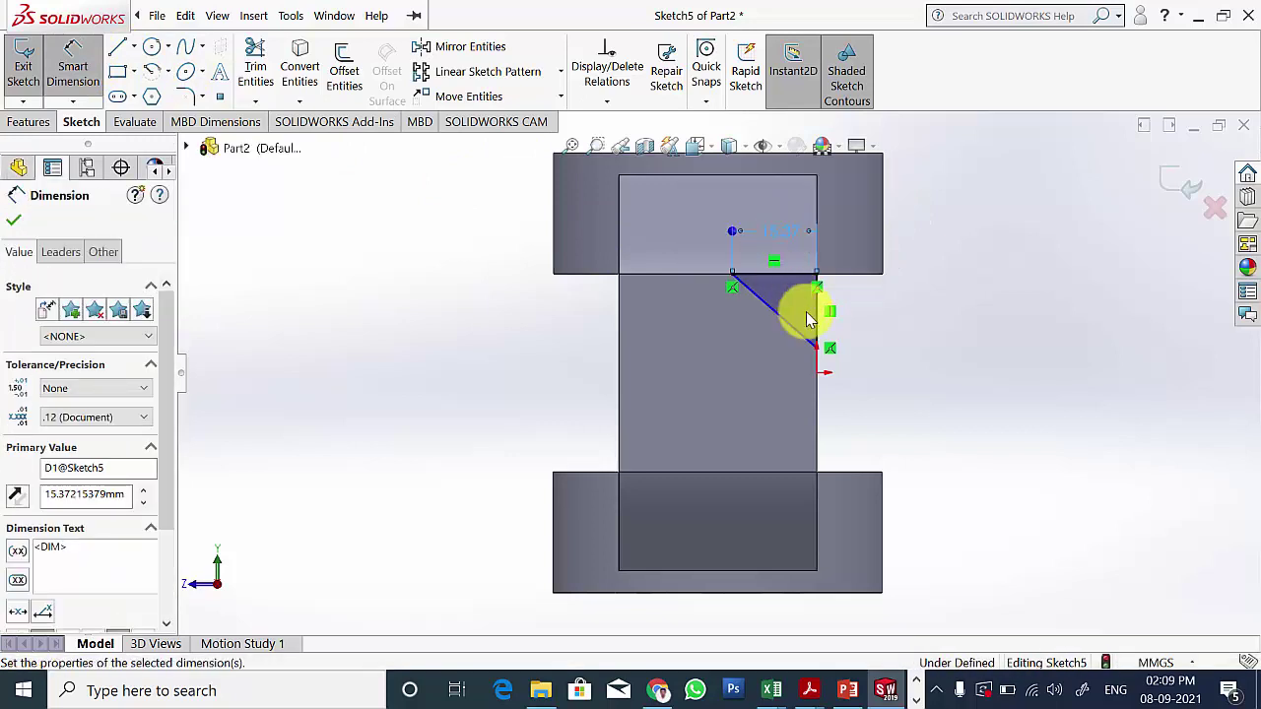
click(821, 320)
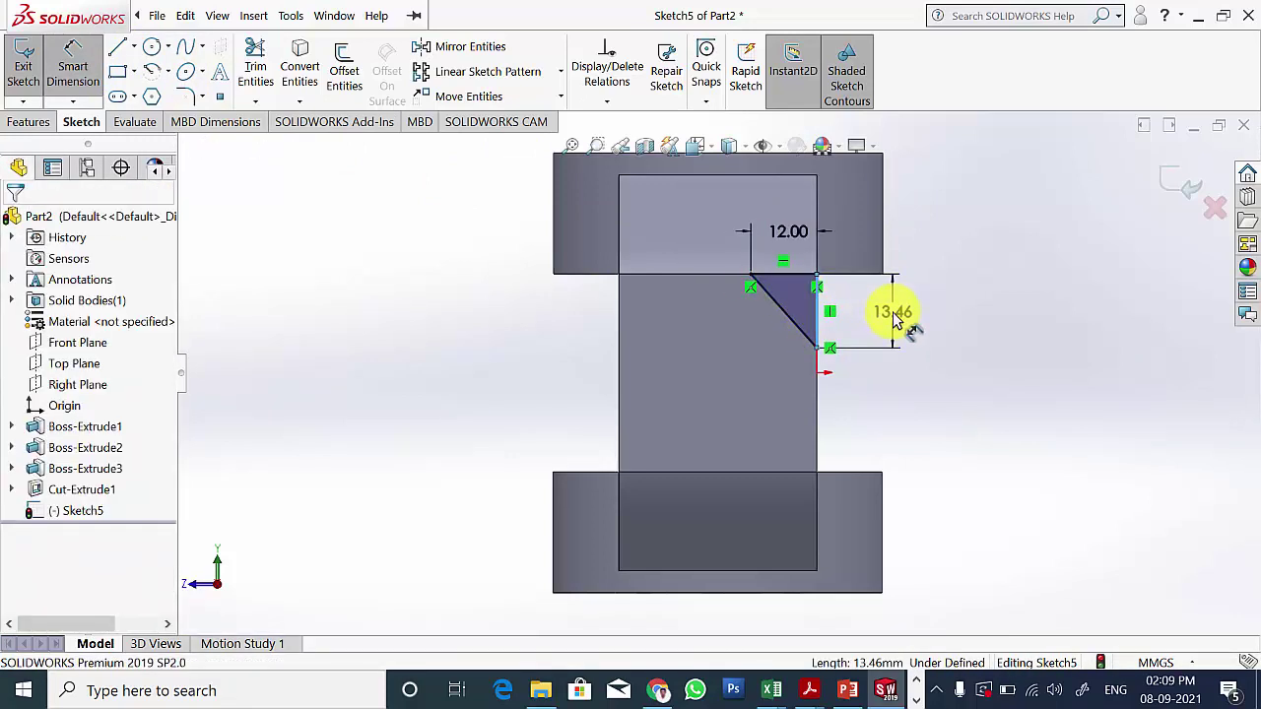
click(895, 318)
text(12)
key(Return)
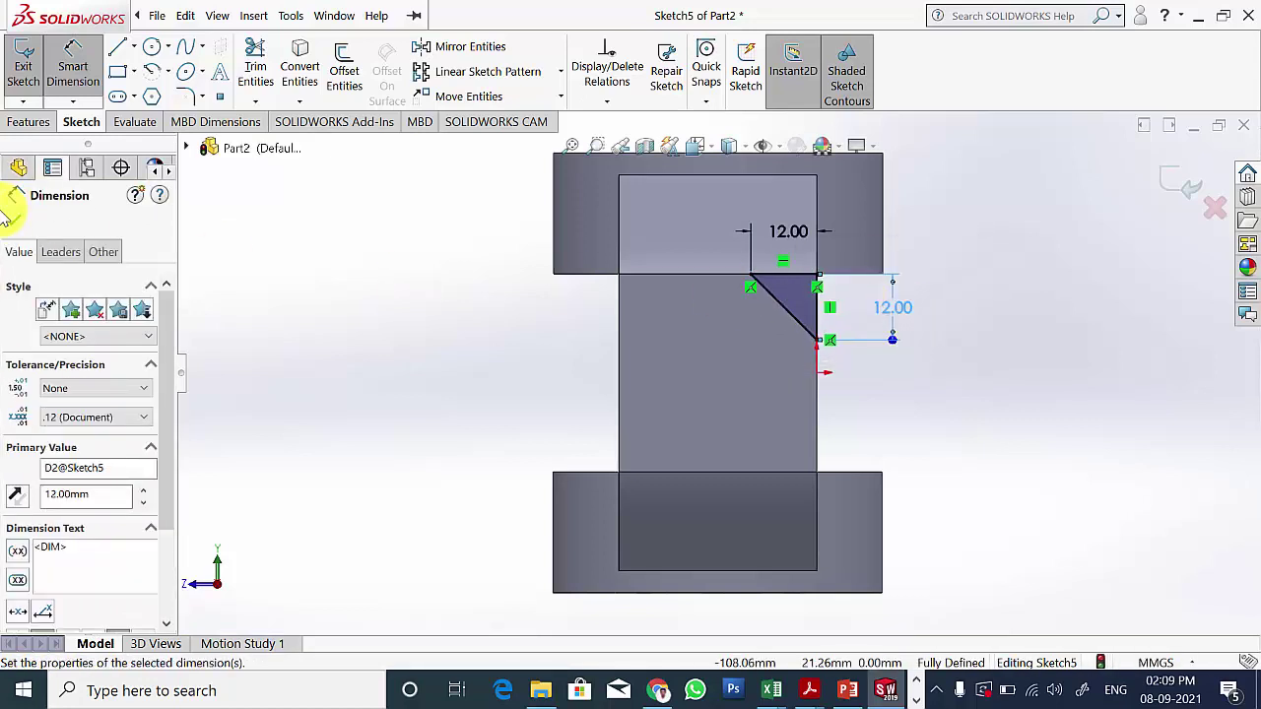
click(17, 195)
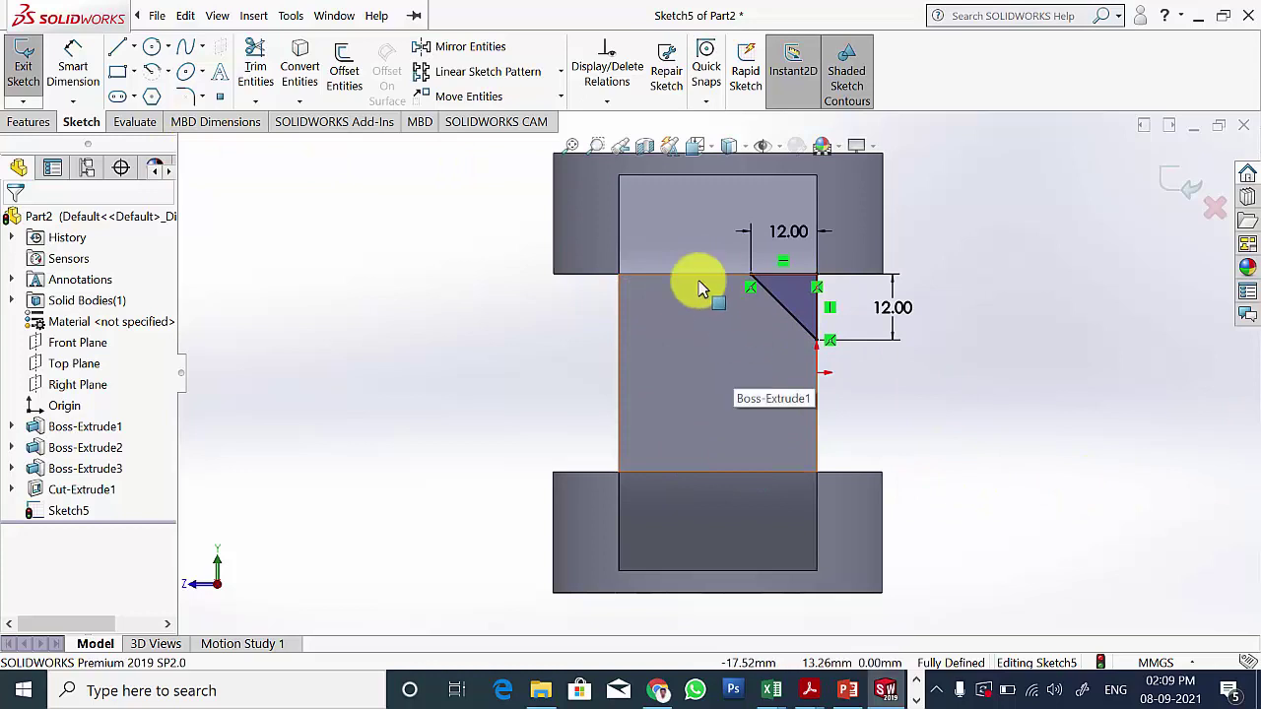
Step: Place a sketch point near the face centre, 18 mm above the bottom edge
click(221, 96)
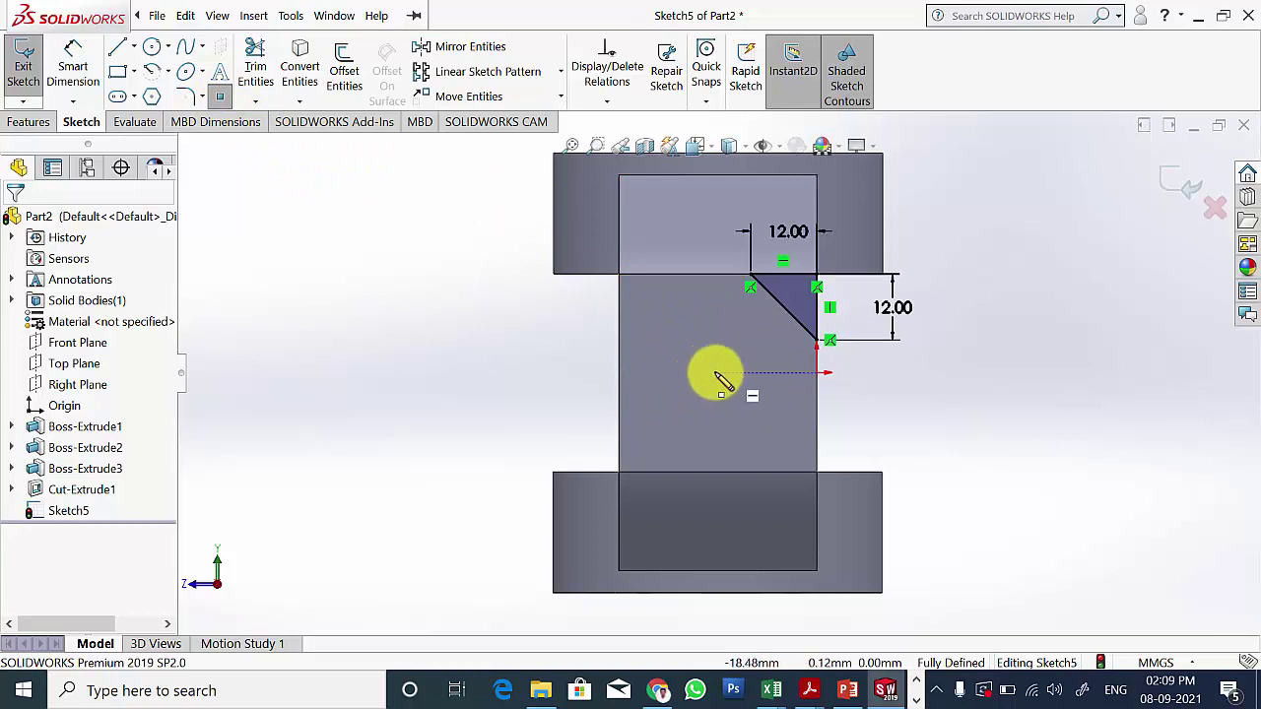
click(715, 372)
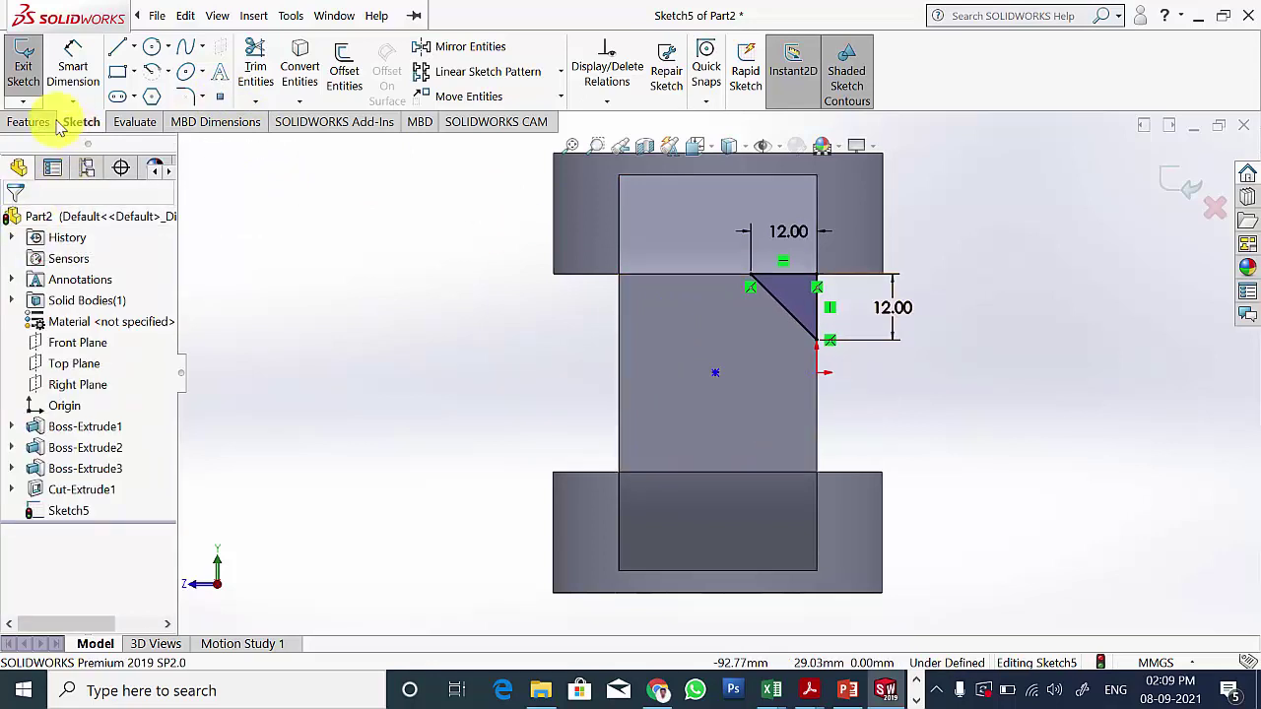
click(75, 71)
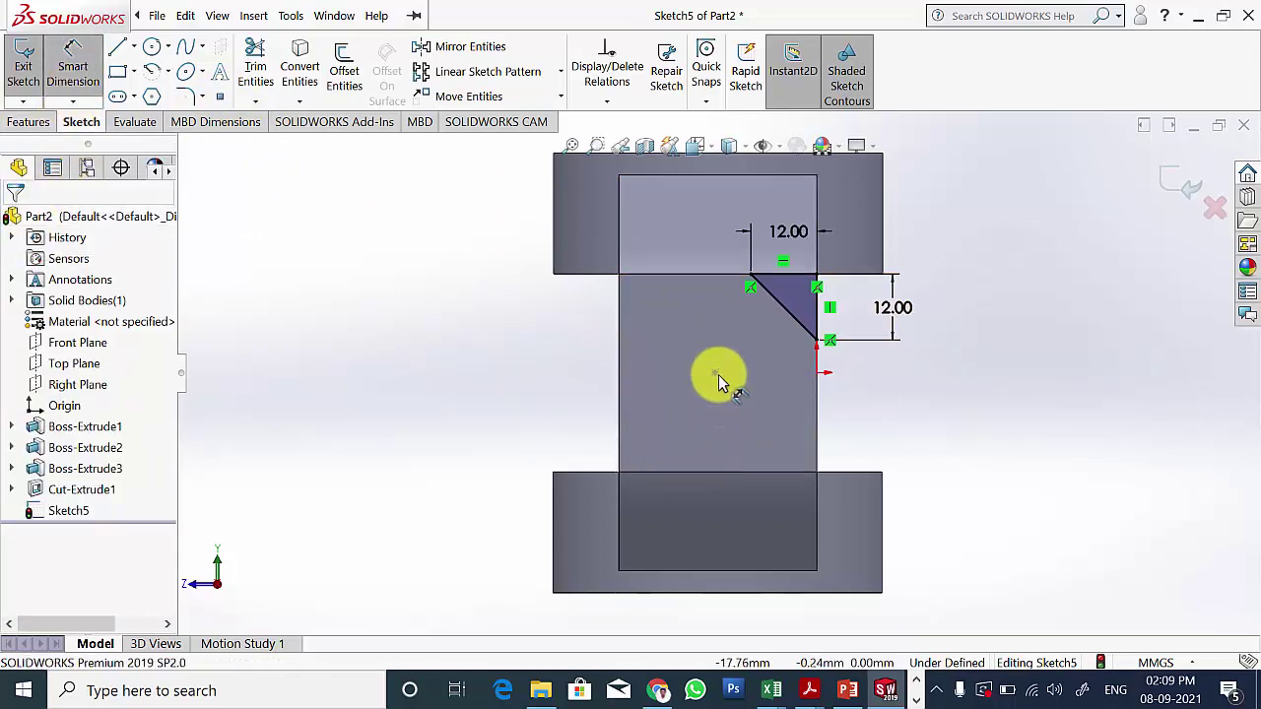
click(719, 386)
click(729, 480)
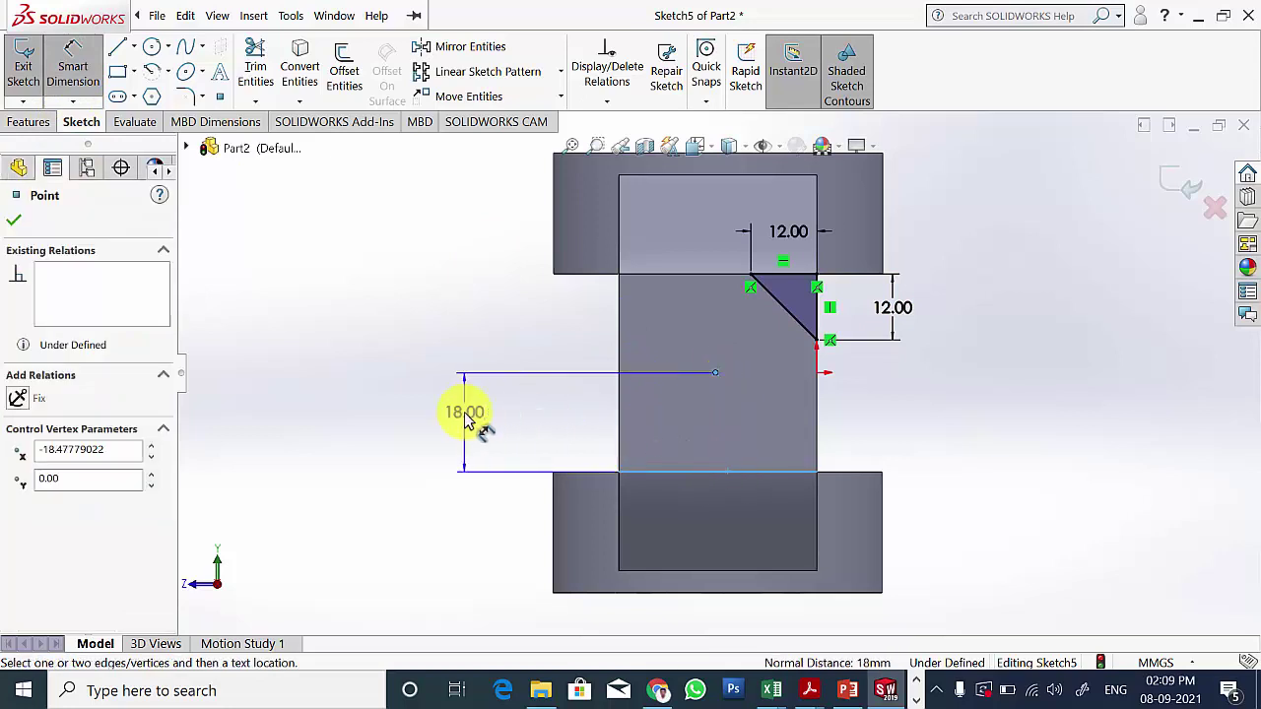
click(473, 464)
click(388, 390)
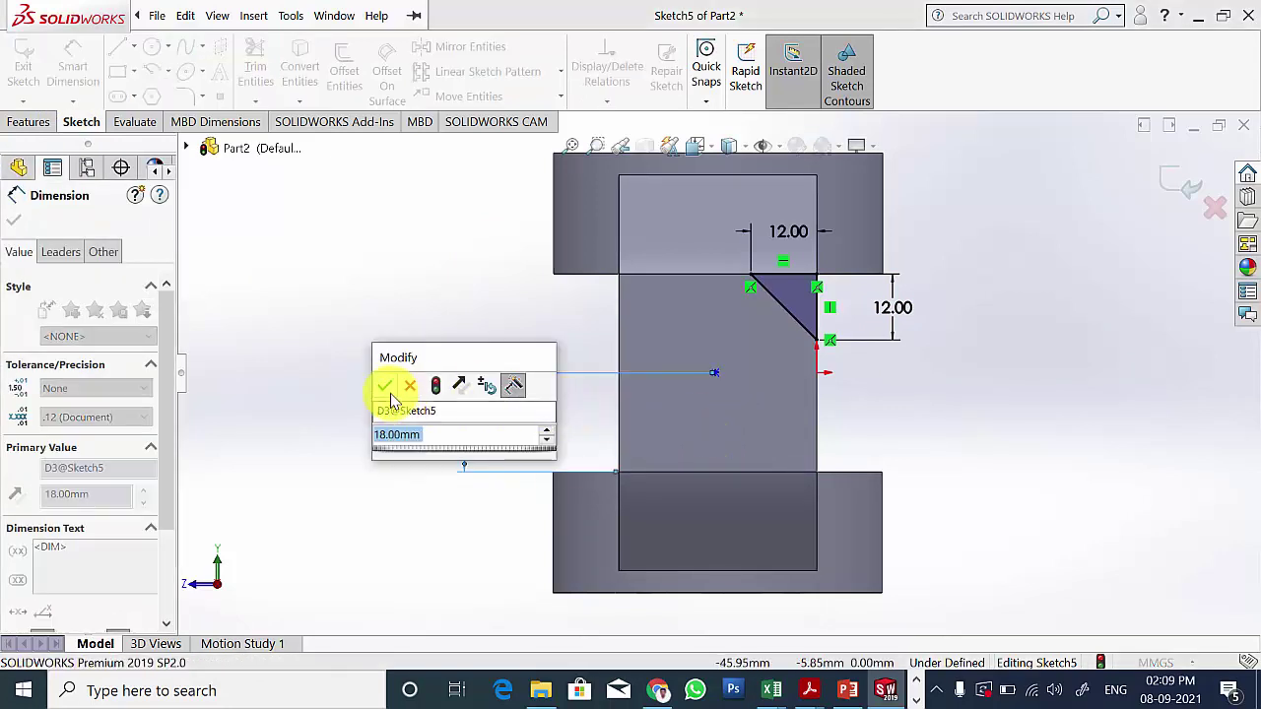
Step: Locate the point 18 mm from the face's right edge
click(715, 372)
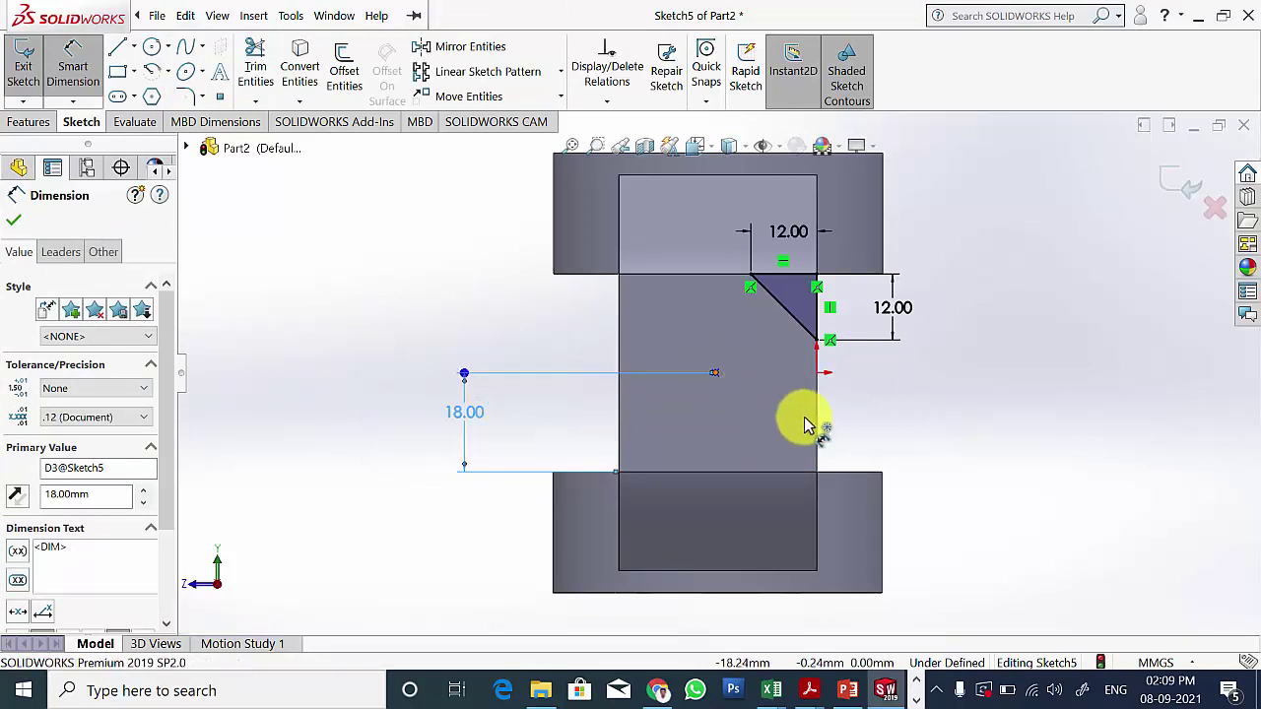
click(817, 421)
click(947, 421)
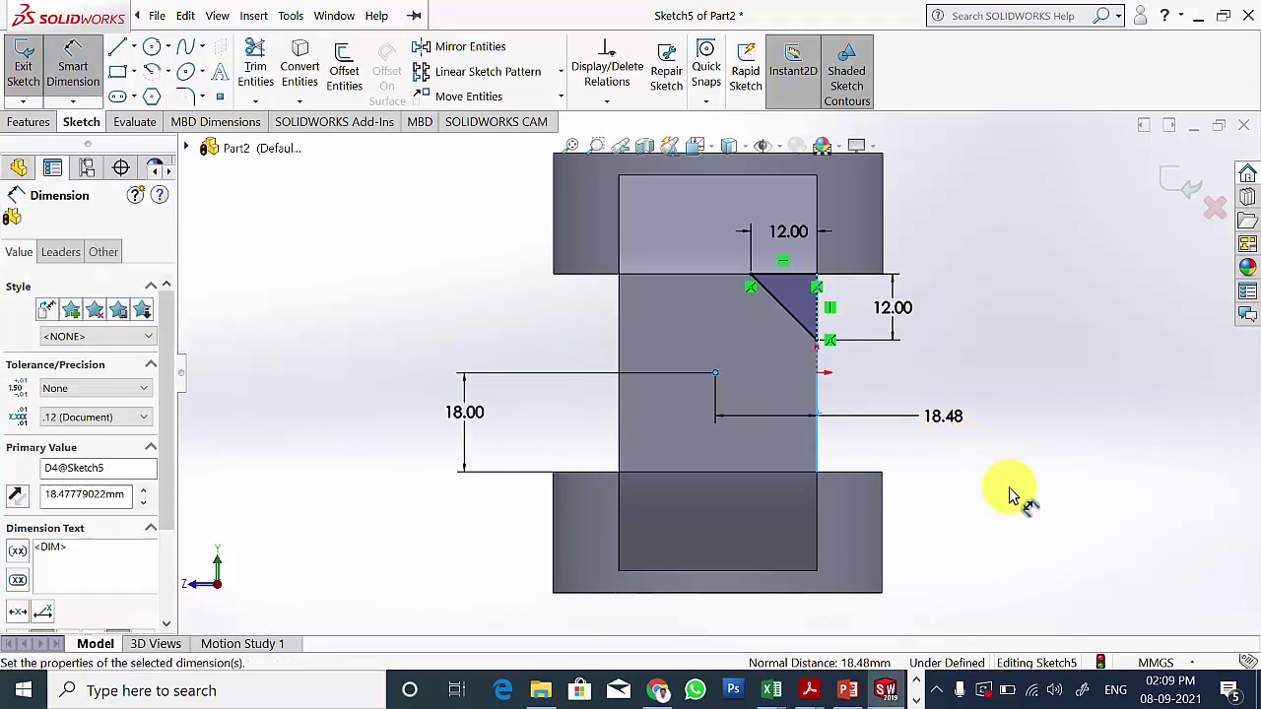
text(18)
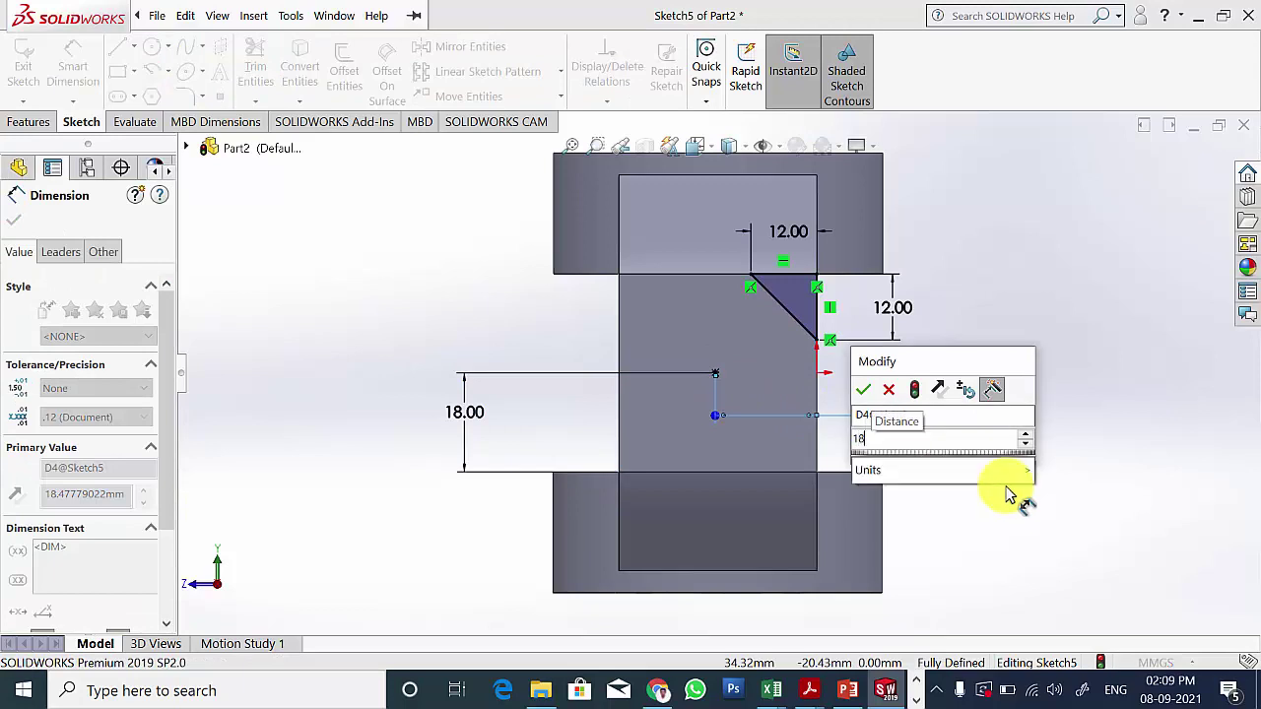
key(Return)
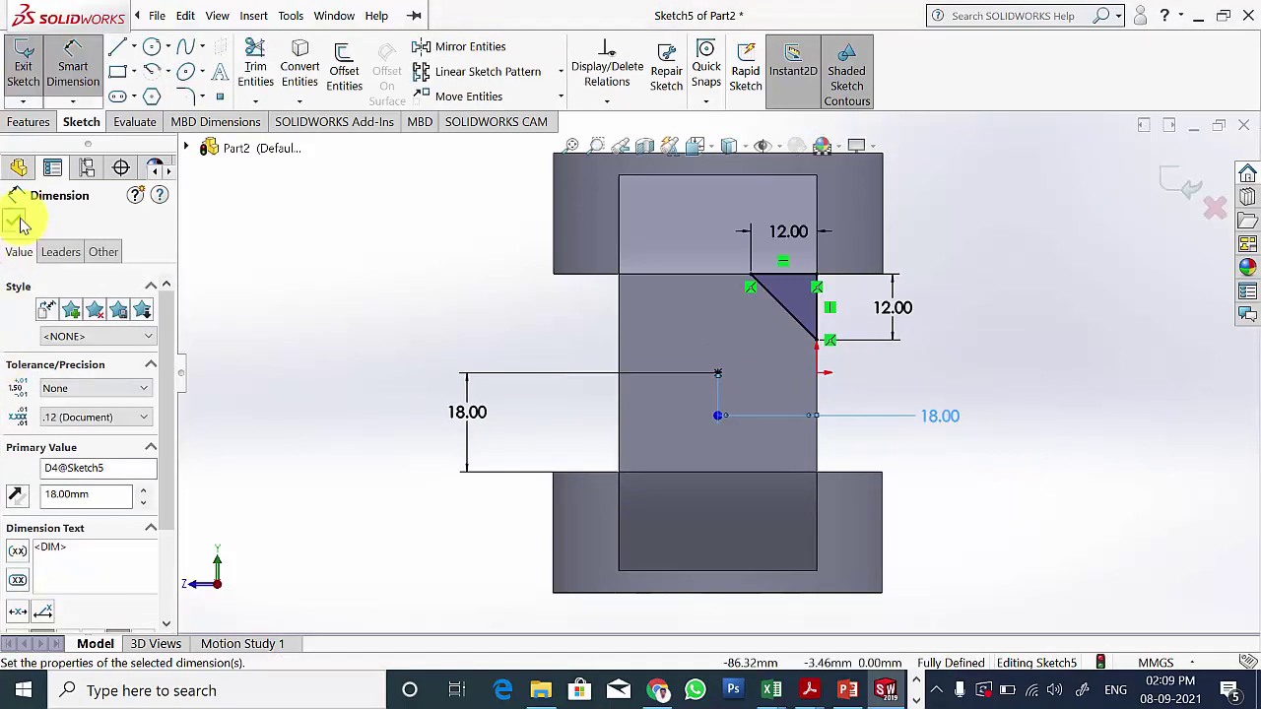
click(22, 225)
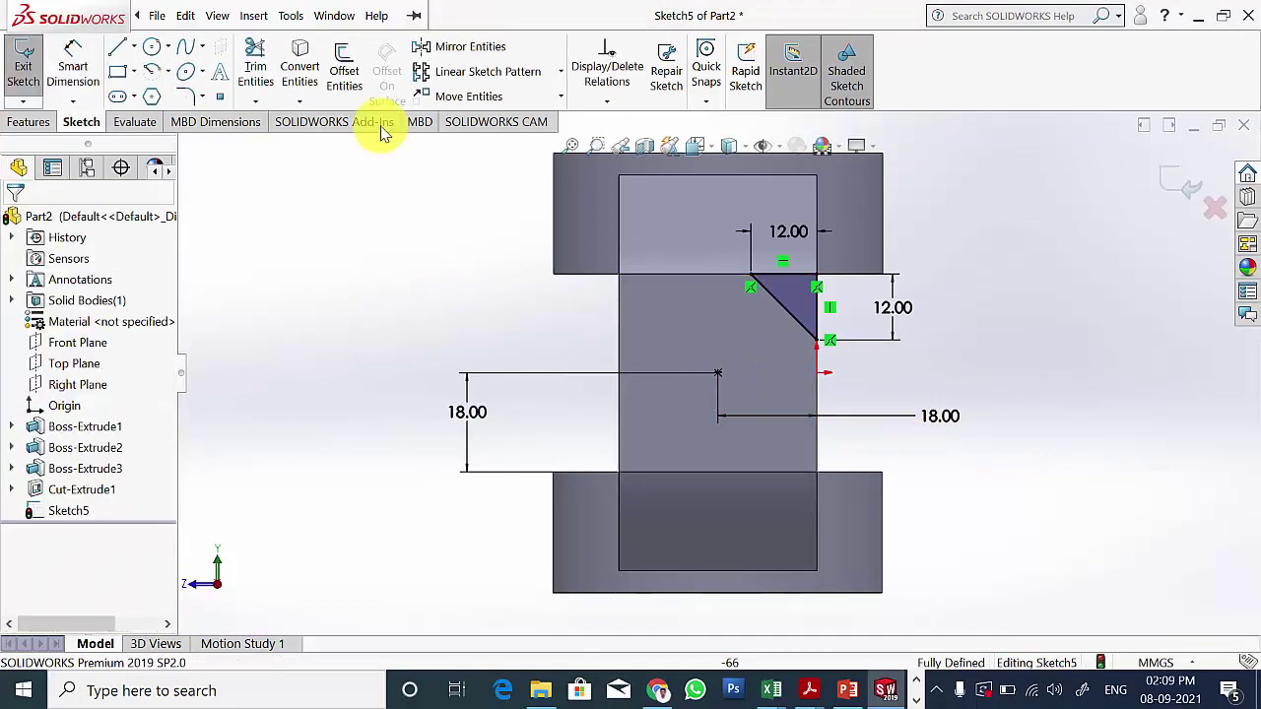
Step: Circular-pattern the corner triangle four times around the centre point
click(561, 73)
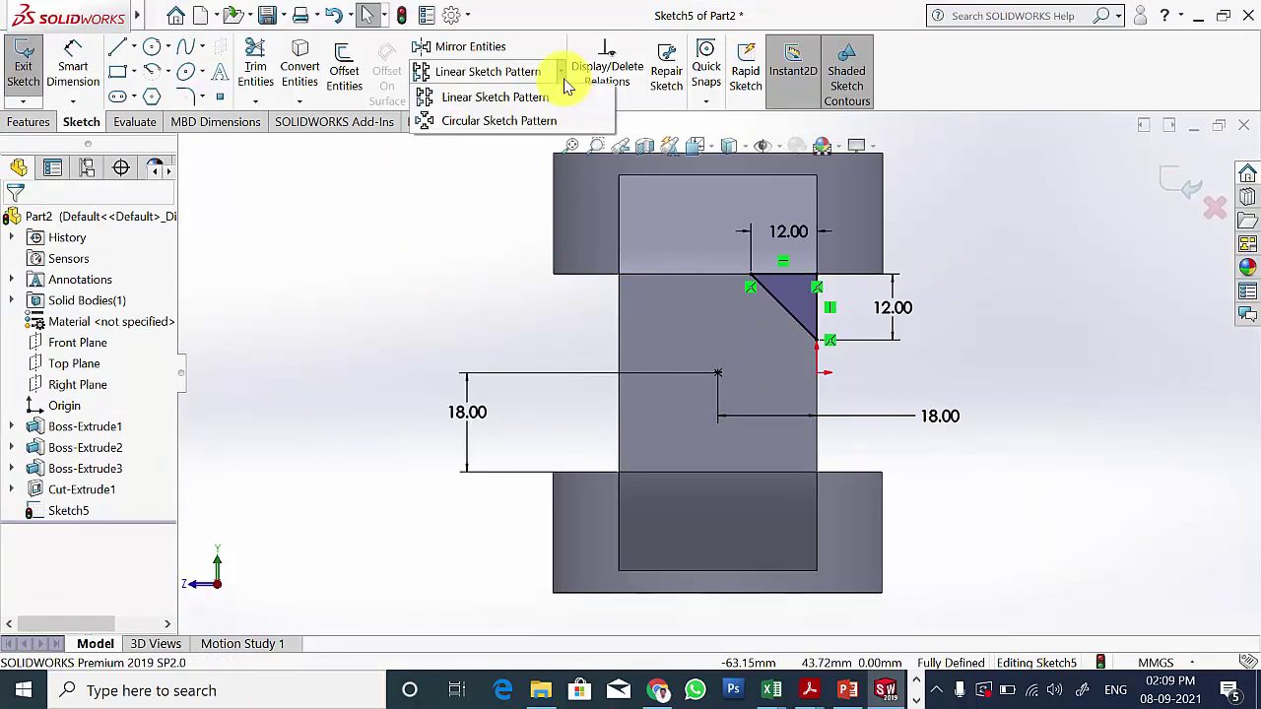
click(522, 123)
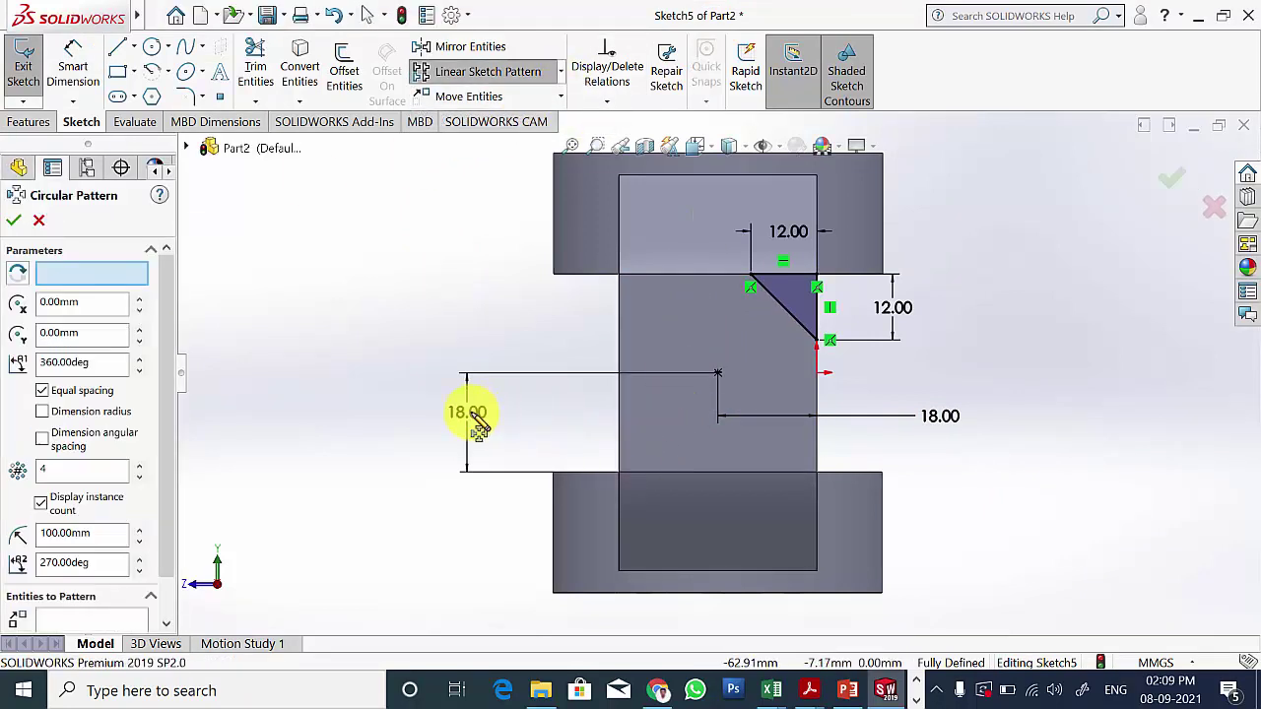
click(718, 374)
click(98, 620)
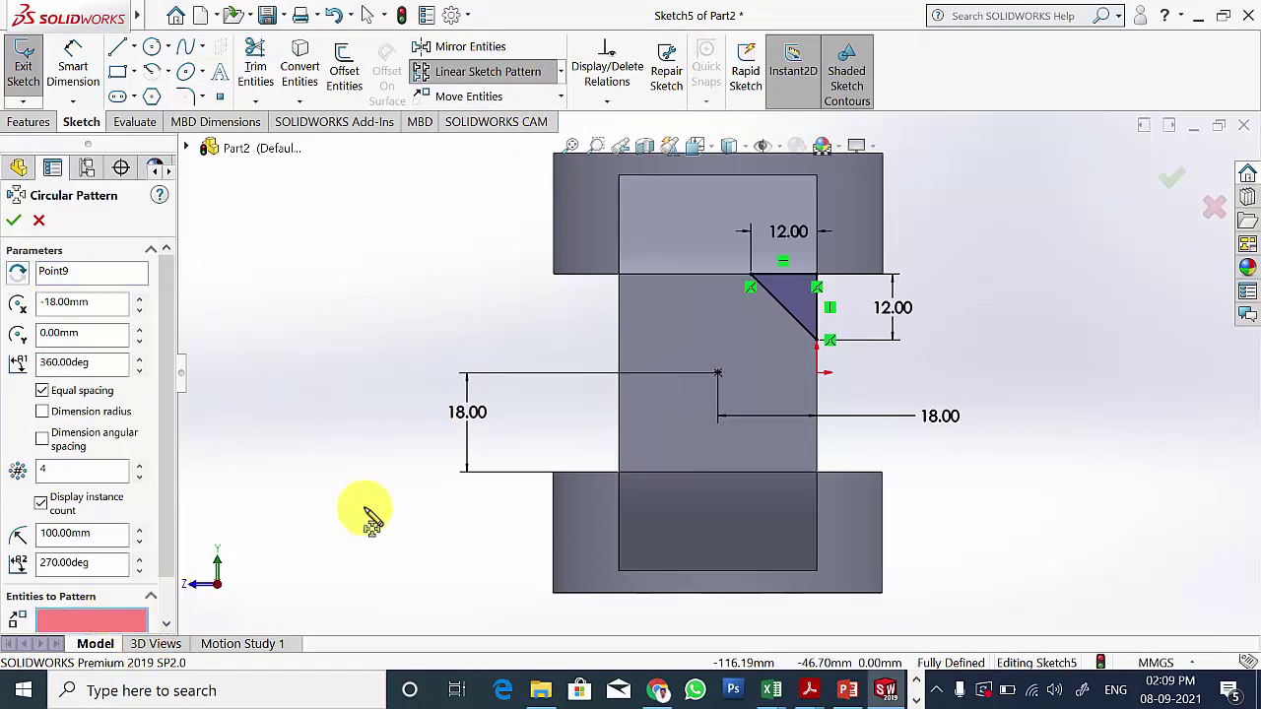
click(786, 315)
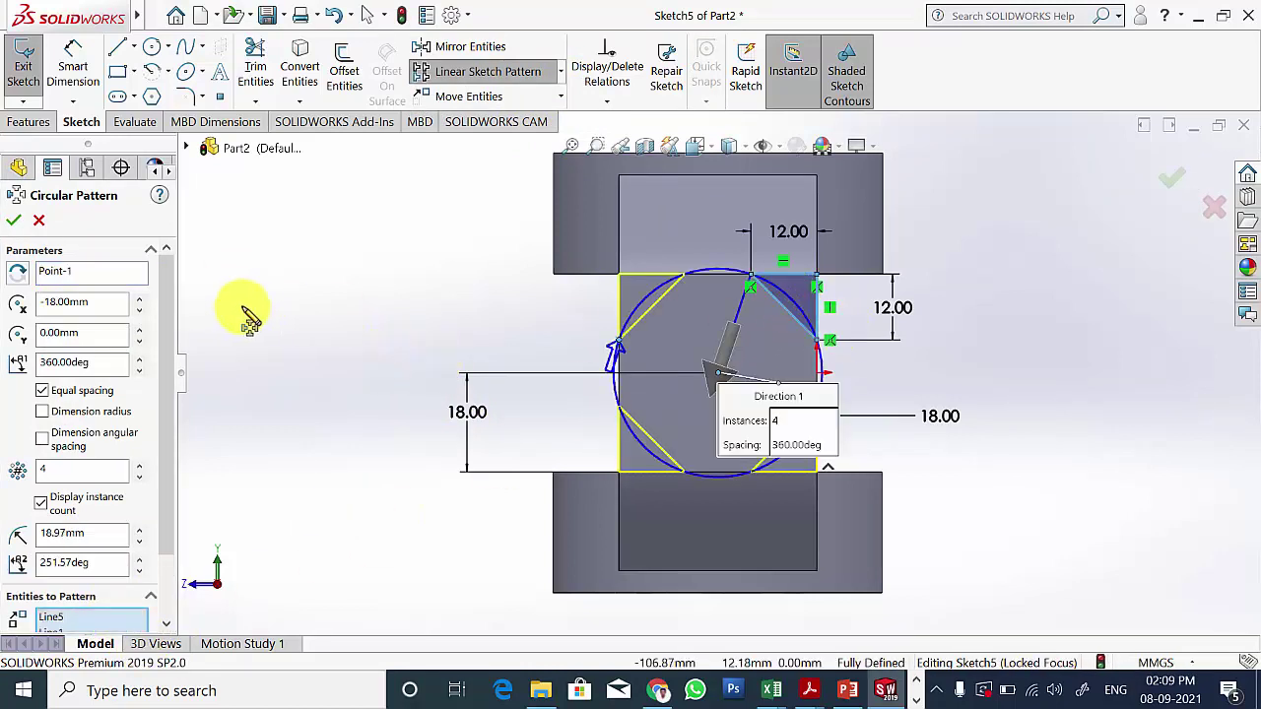
click(11, 222)
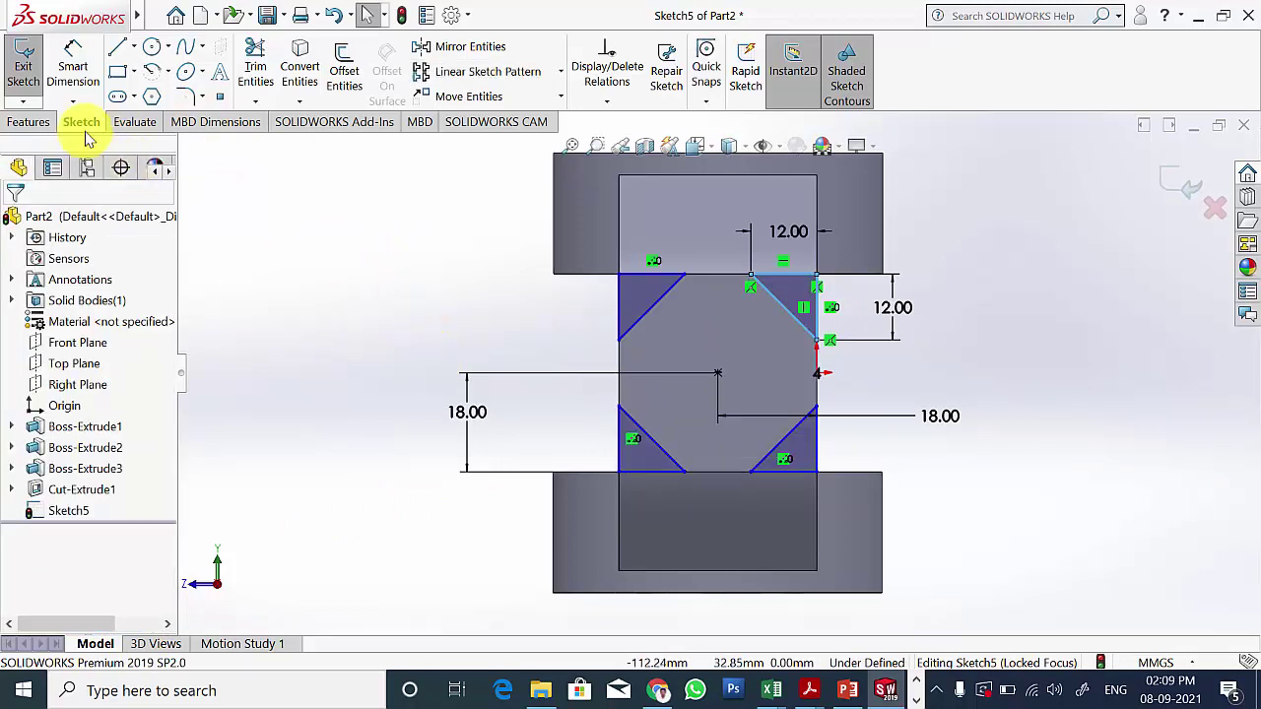
Step: Extrude-cut the four corner triangles 45 mm deep into the shaft end
click(24, 121)
middle_drag(301, 247, 337, 253)
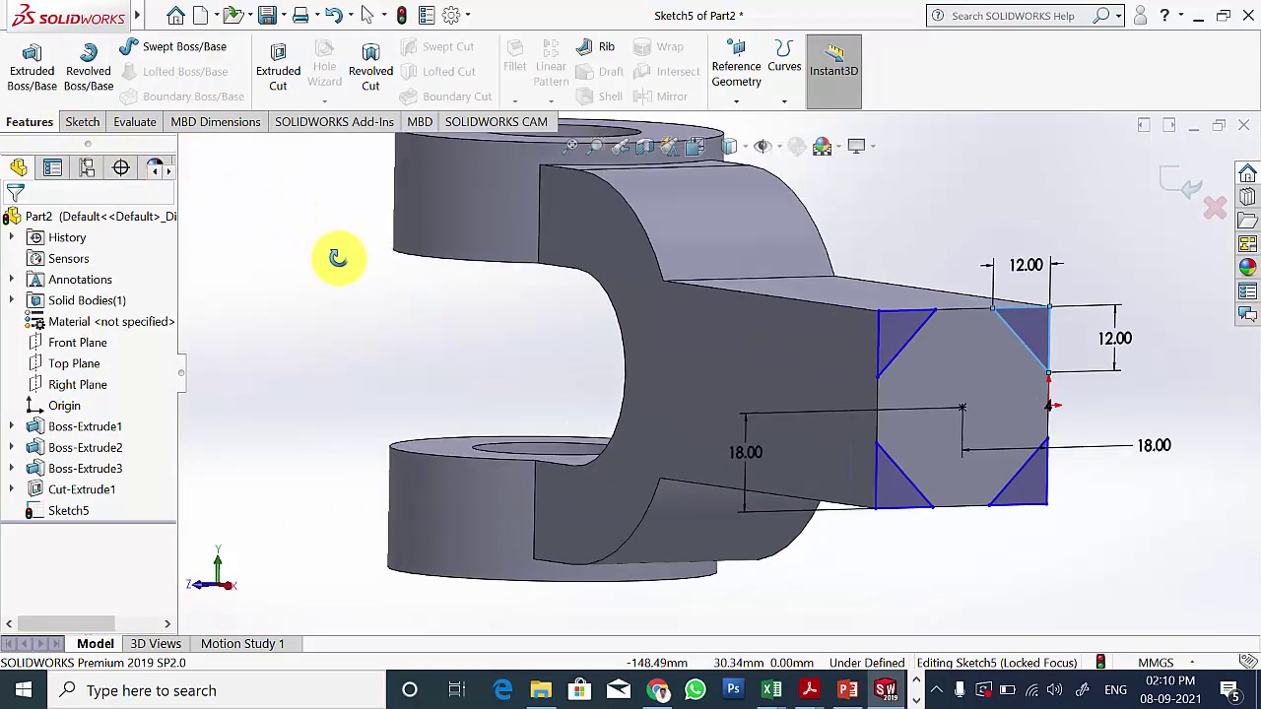
click(847, 689)
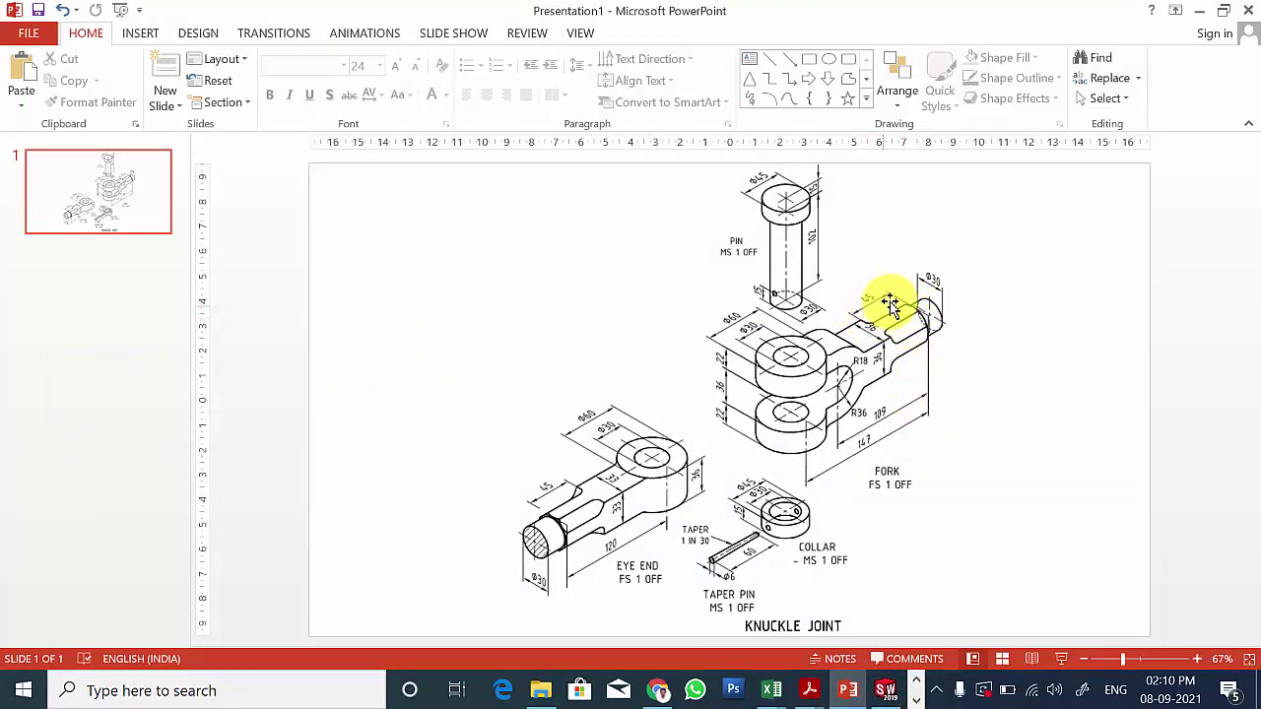
click(885, 686)
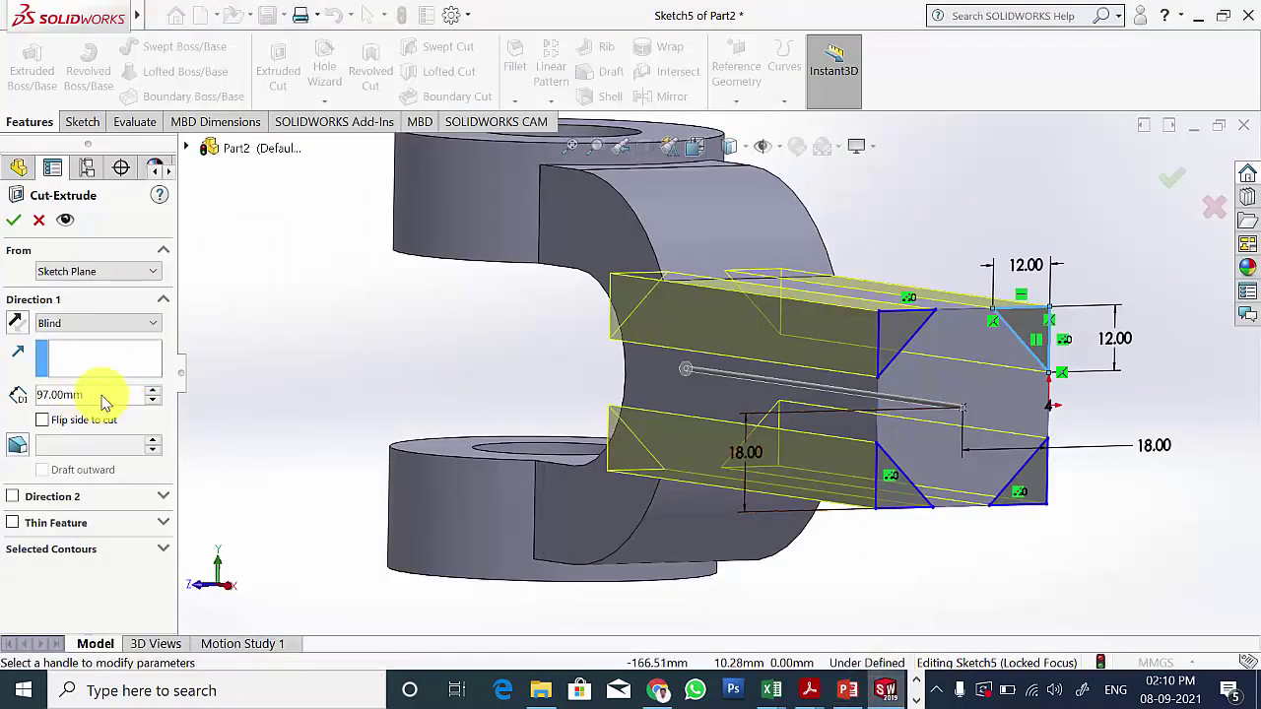
drag(102, 395, 21, 392)
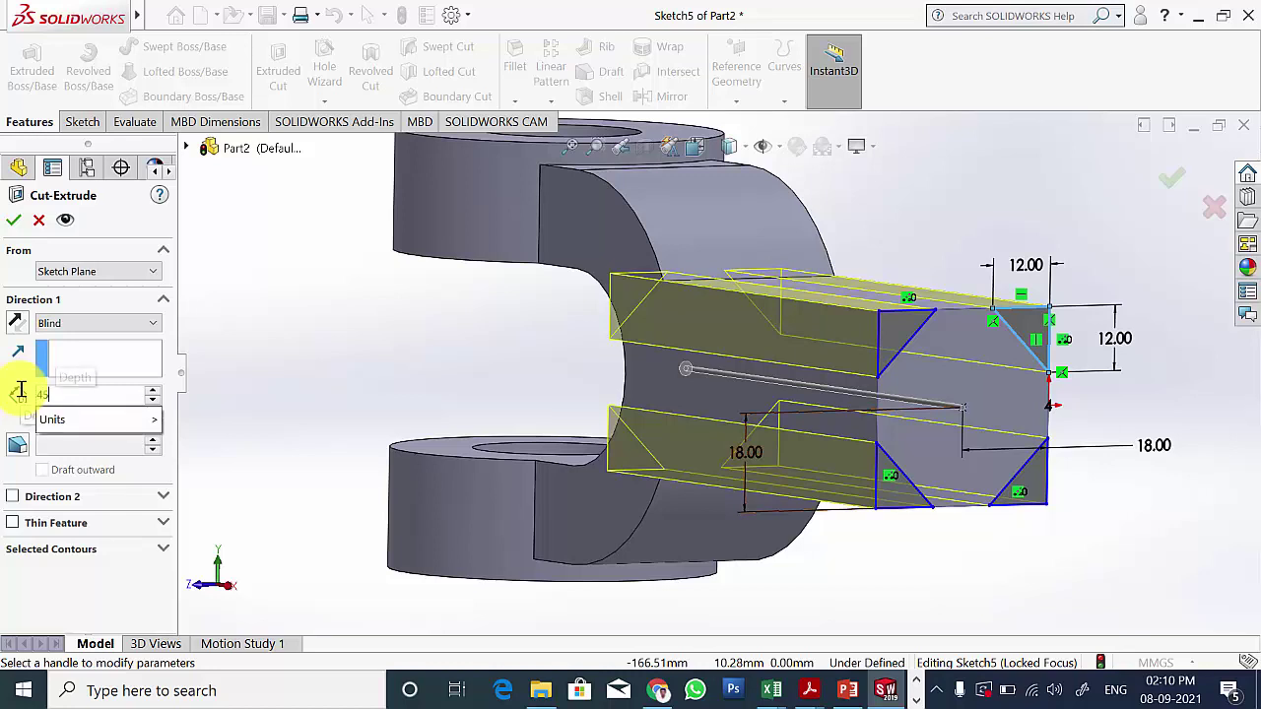
key(Return)
click(15, 220)
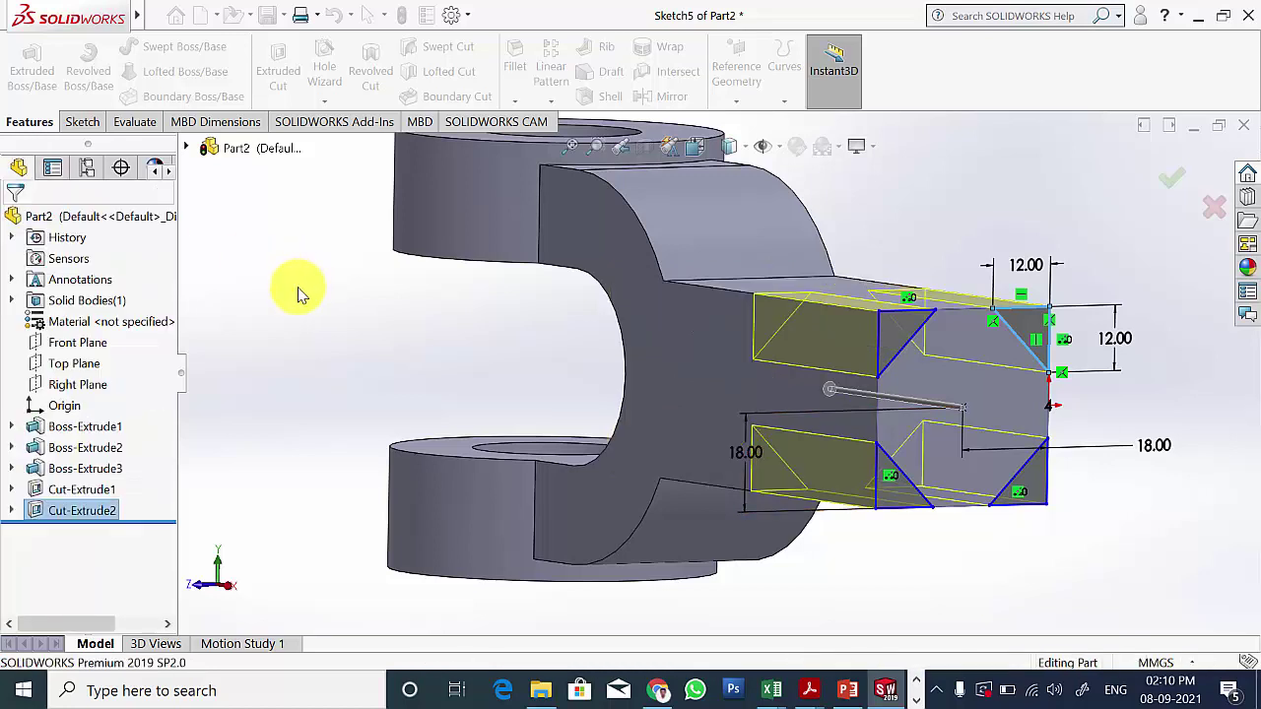
middle_drag(326, 371, 352, 394)
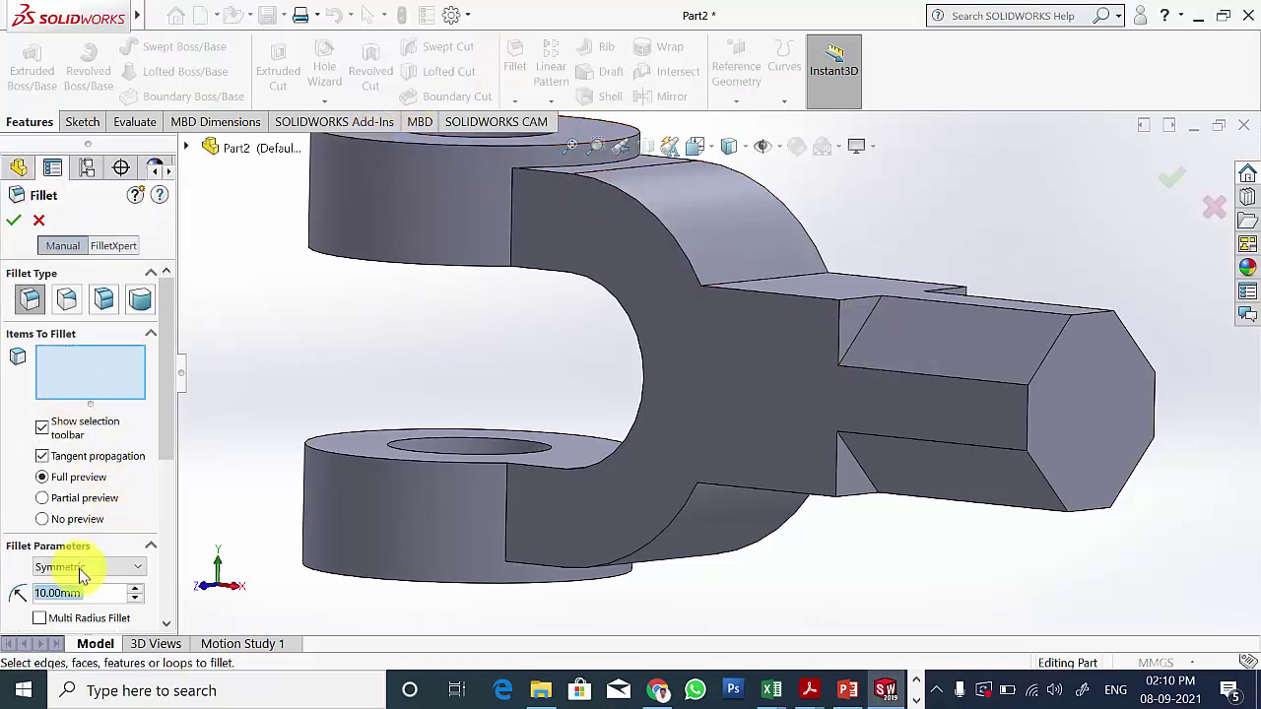
Step: Fillet the four octagon-to-shaft edges with a 7 mm radius
text(7)
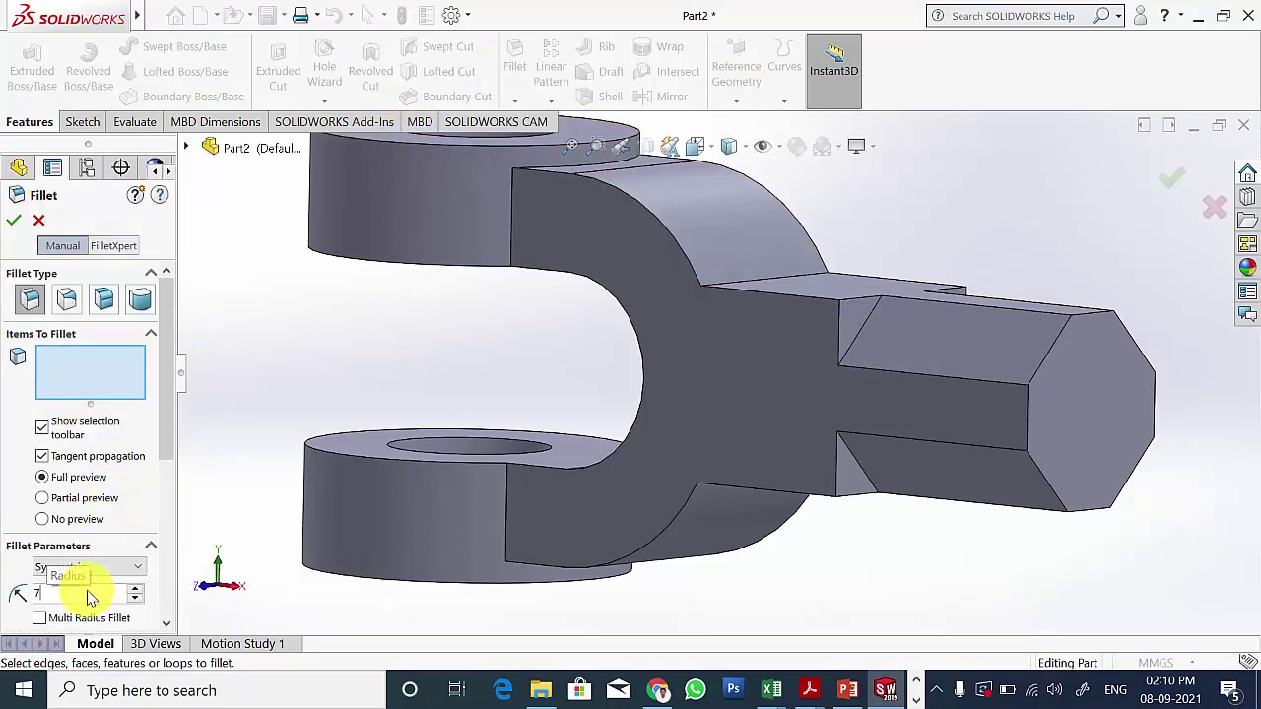
click(860, 335)
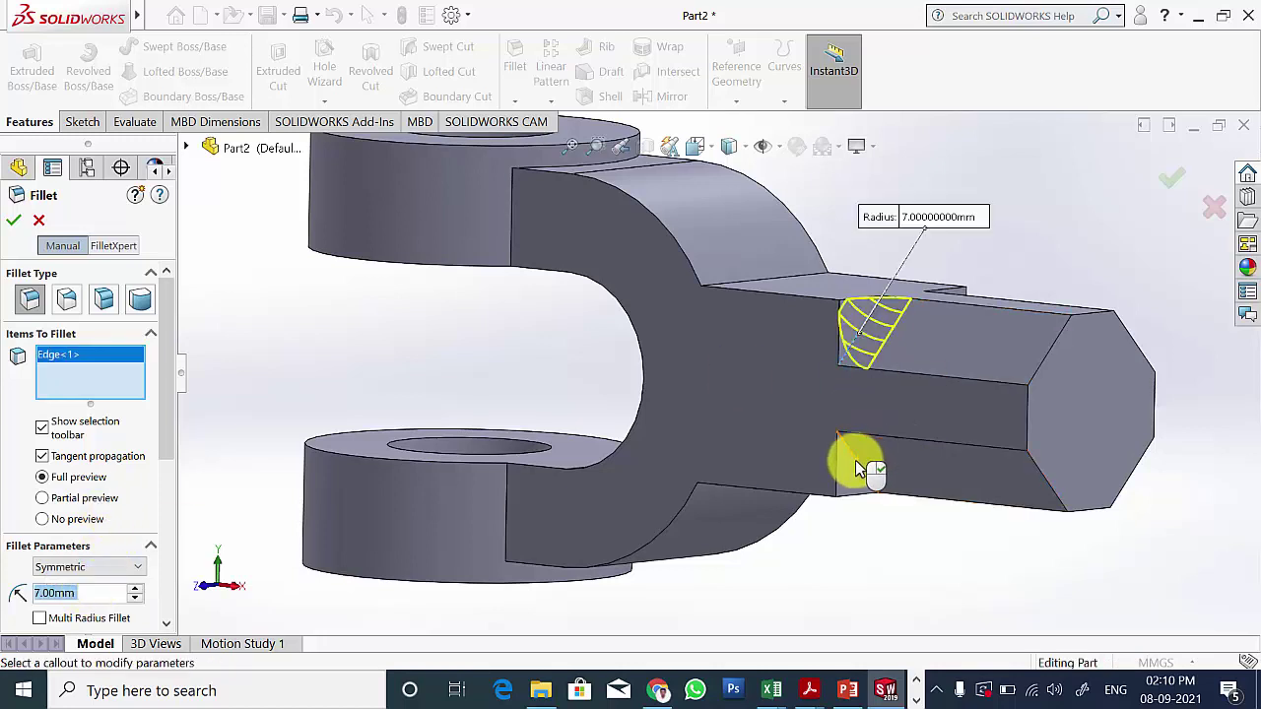
click(956, 493)
middle_drag(957, 489, 643, 311)
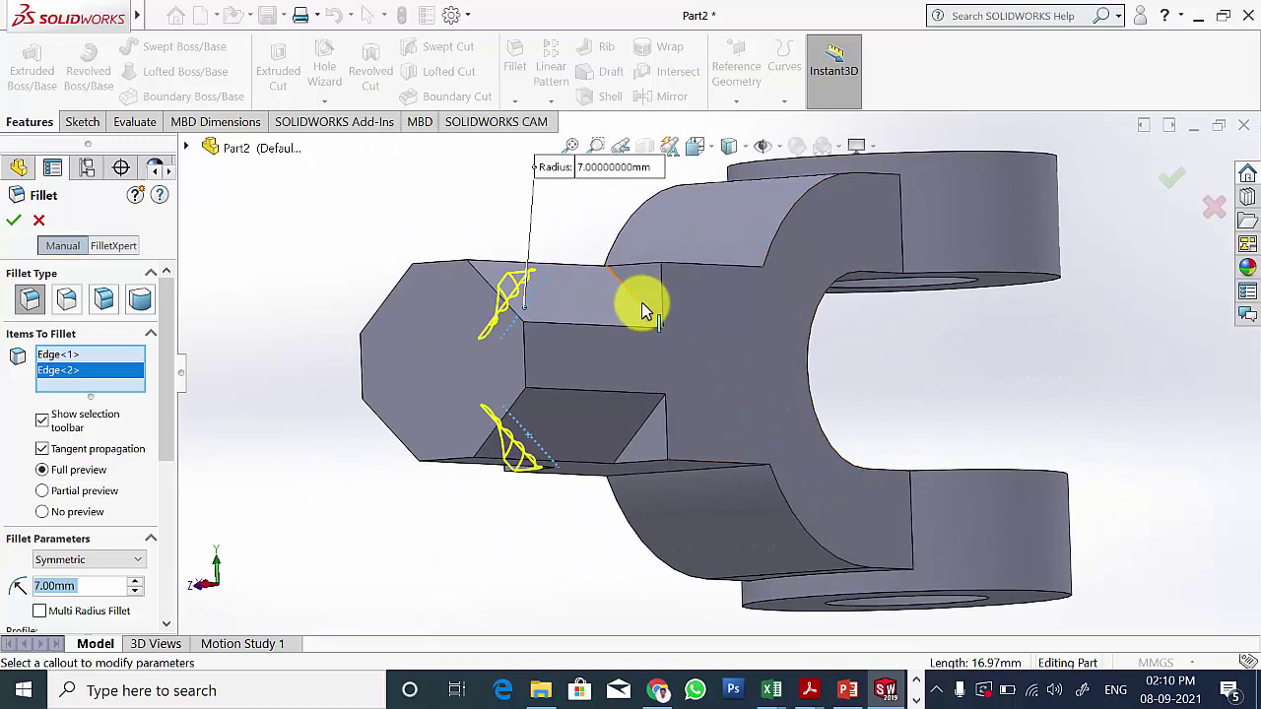
click(651, 321)
click(650, 430)
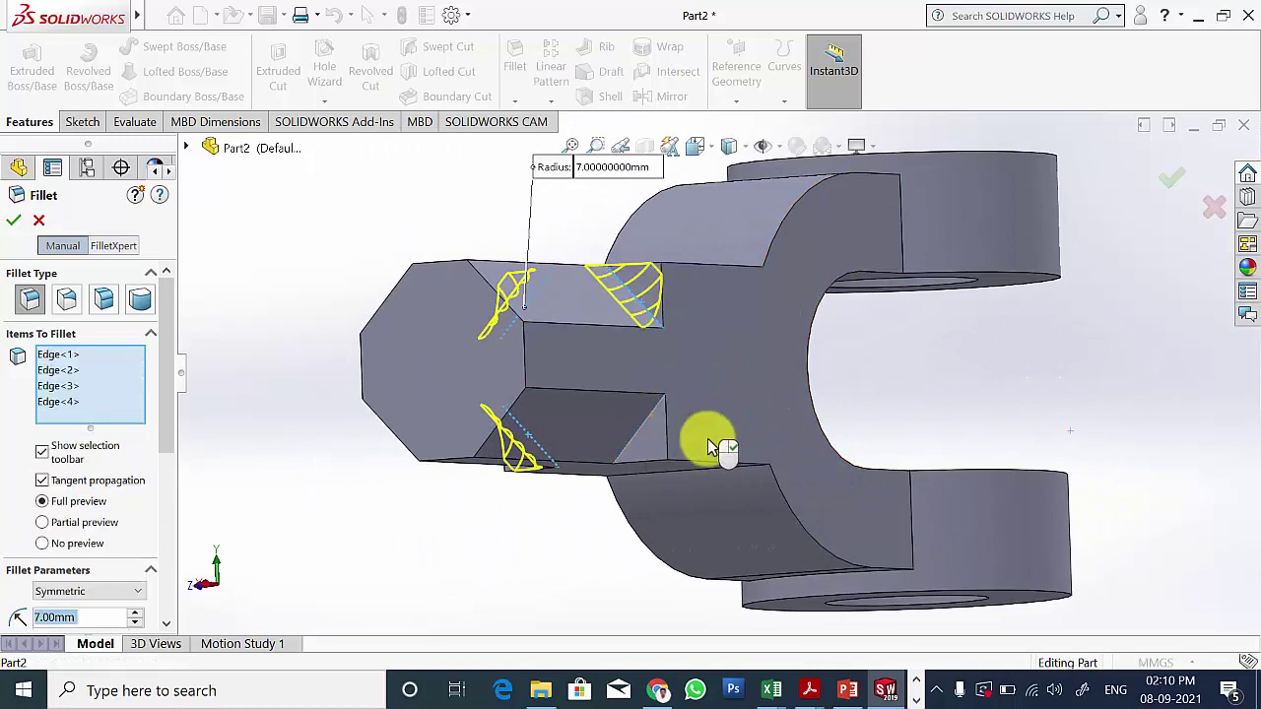
click(13, 222)
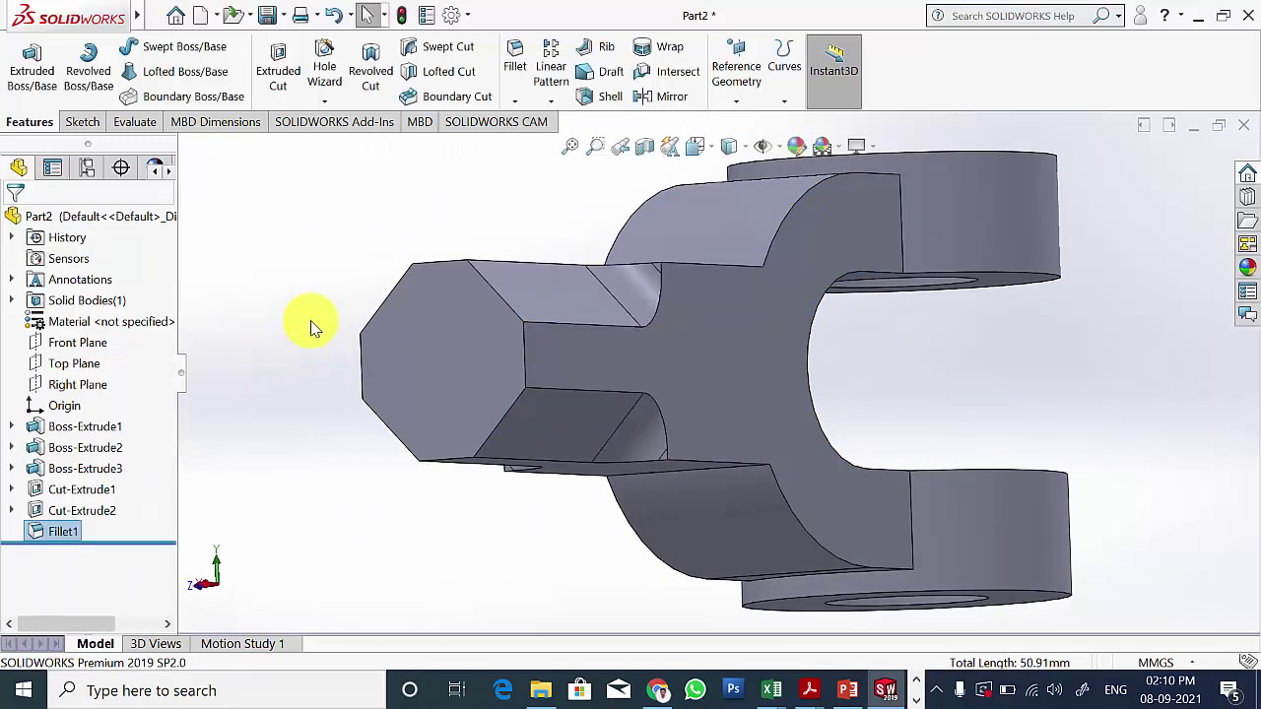
click(845, 691)
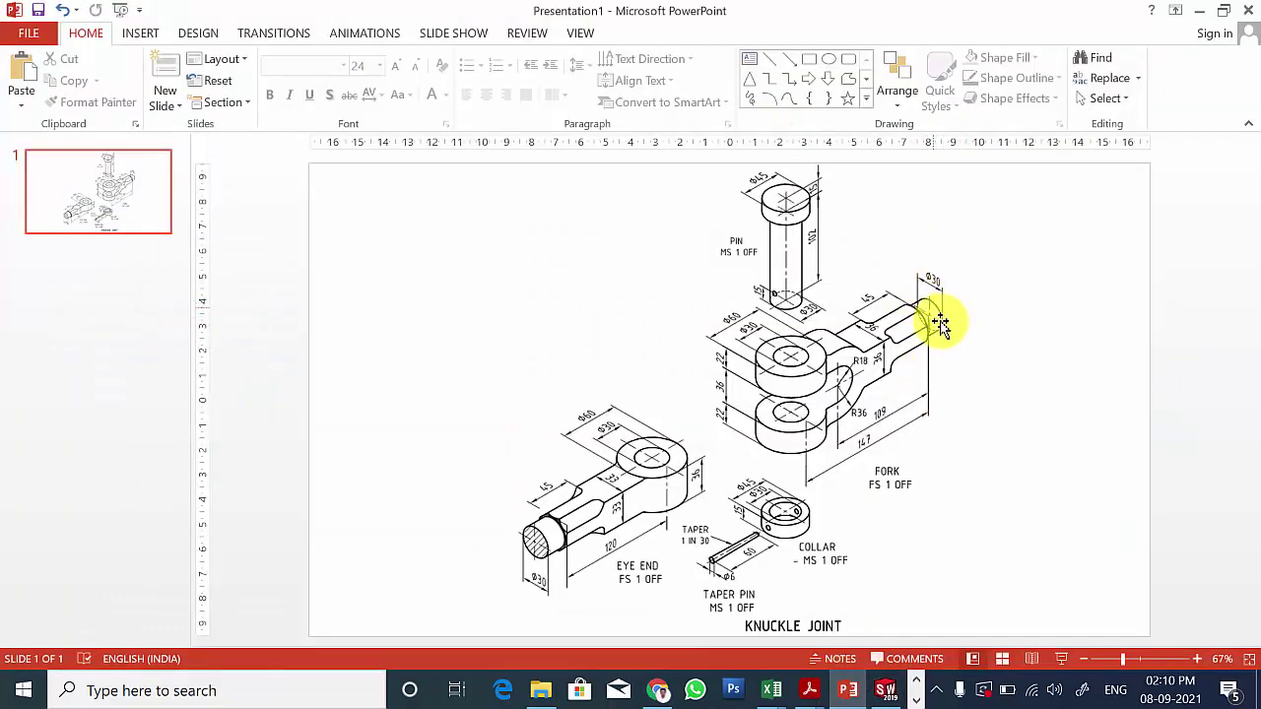
Step: Draw a circle in a new sketch on the octagonal end face
click(884, 690)
click(456, 357)
click(523, 289)
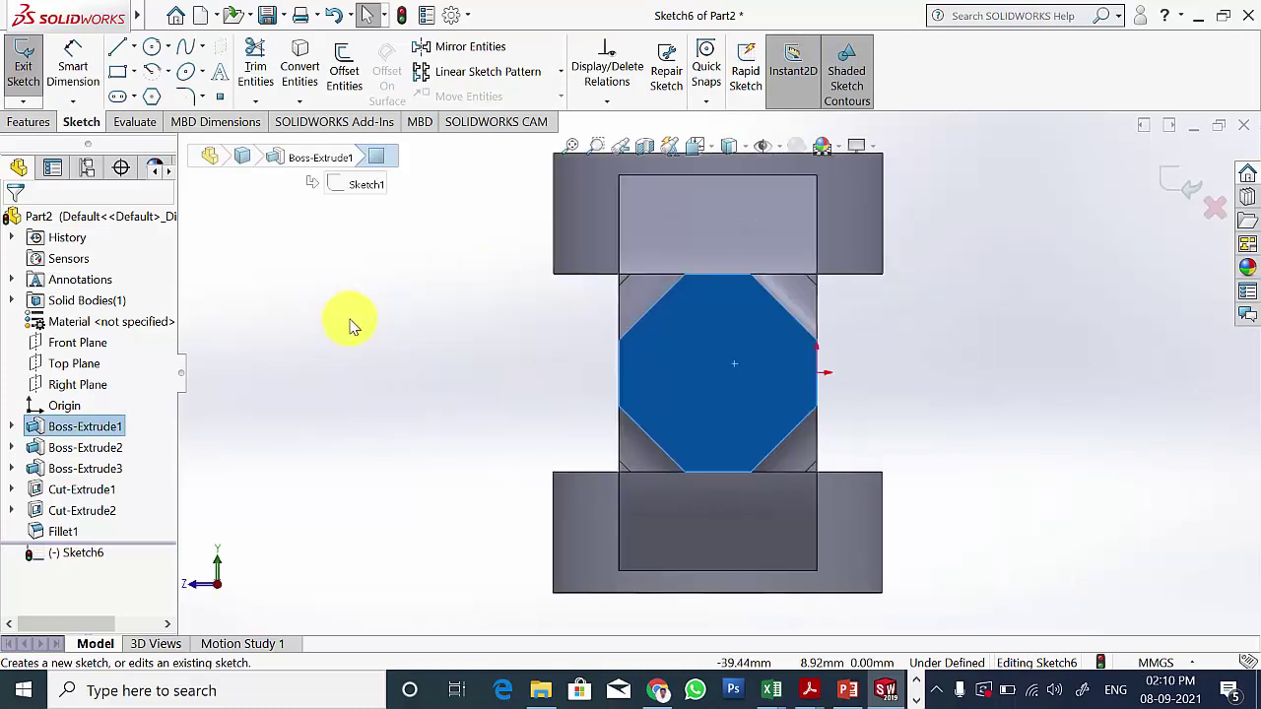
click(151, 47)
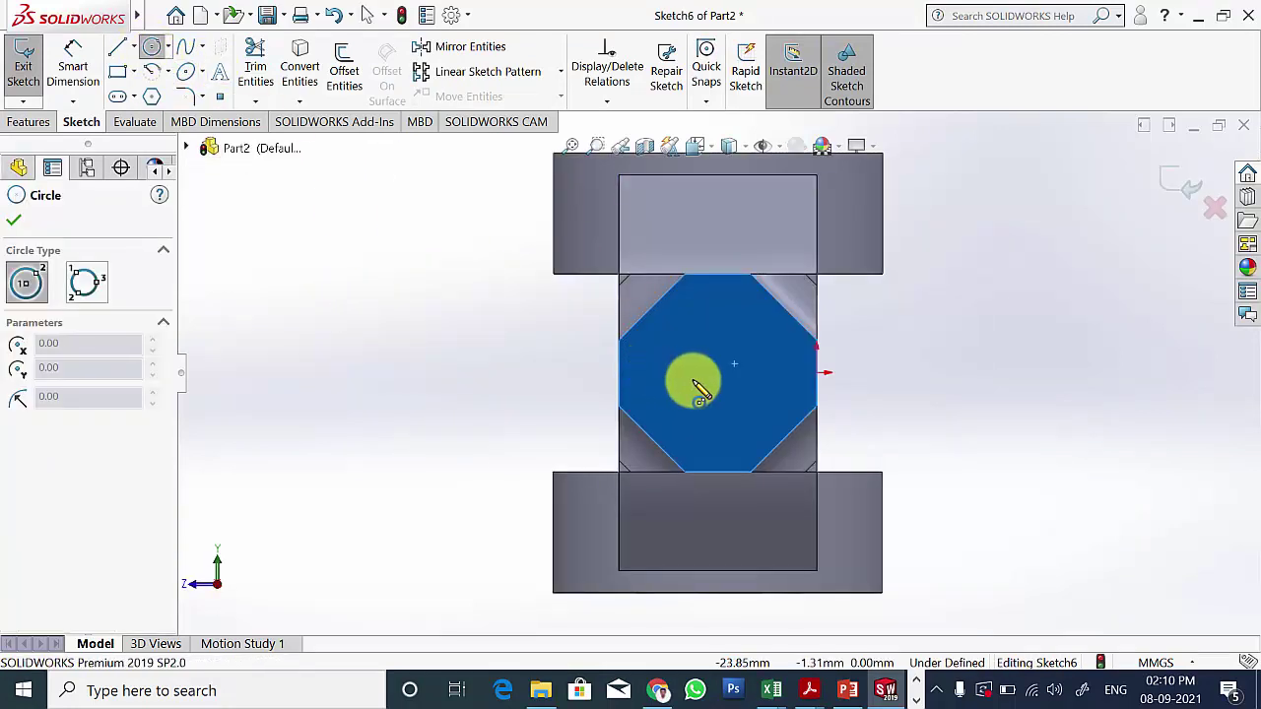
click(726, 382)
click(754, 343)
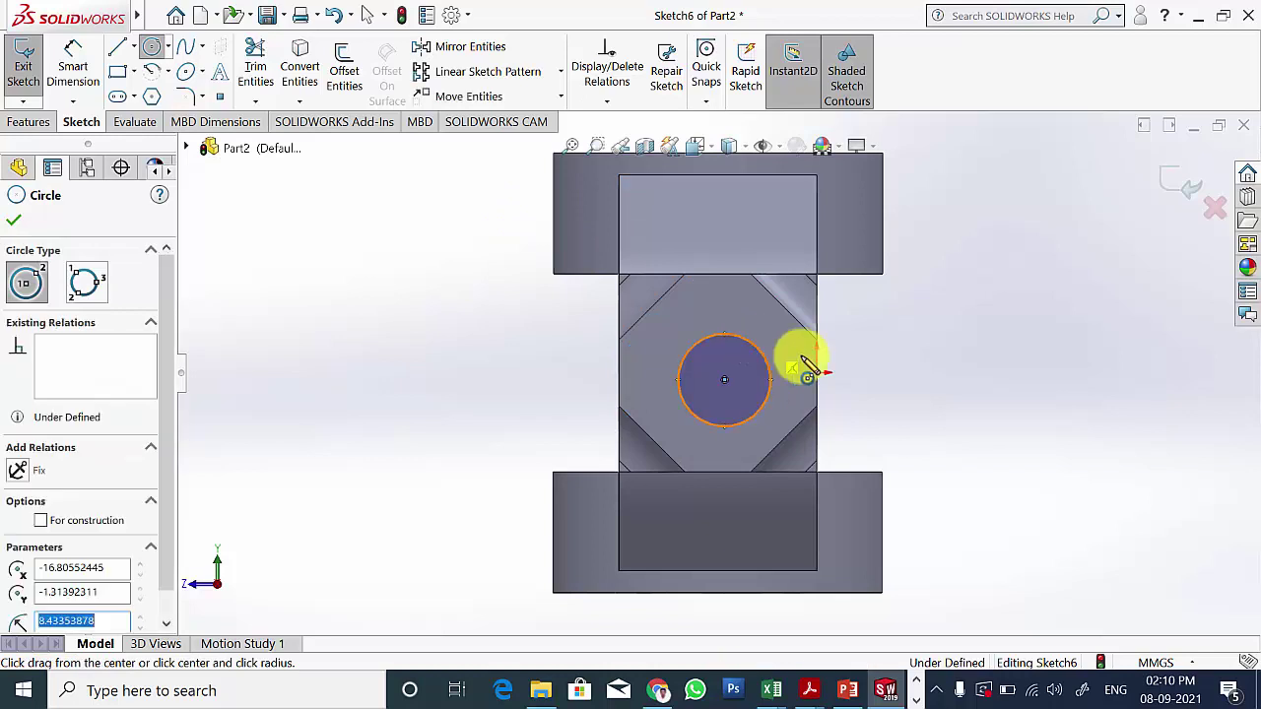
click(13, 219)
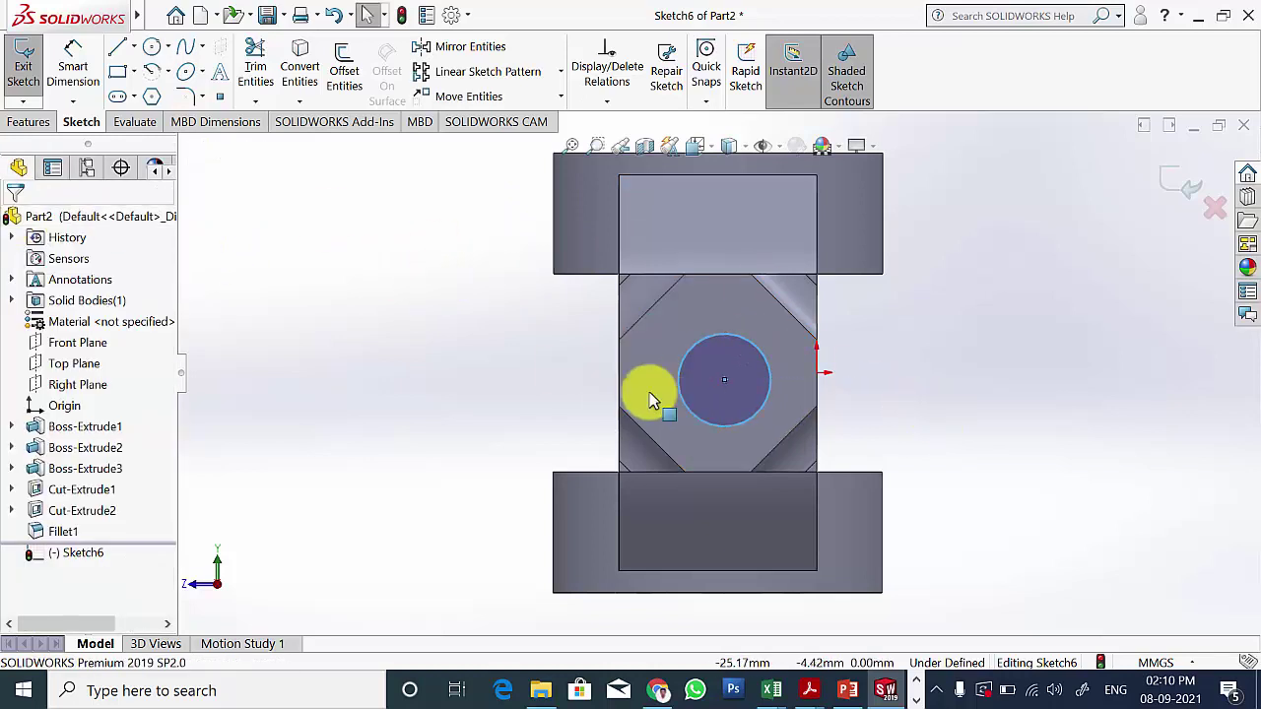
middle_drag(647, 394, 603, 386)
key(ctrl+8)
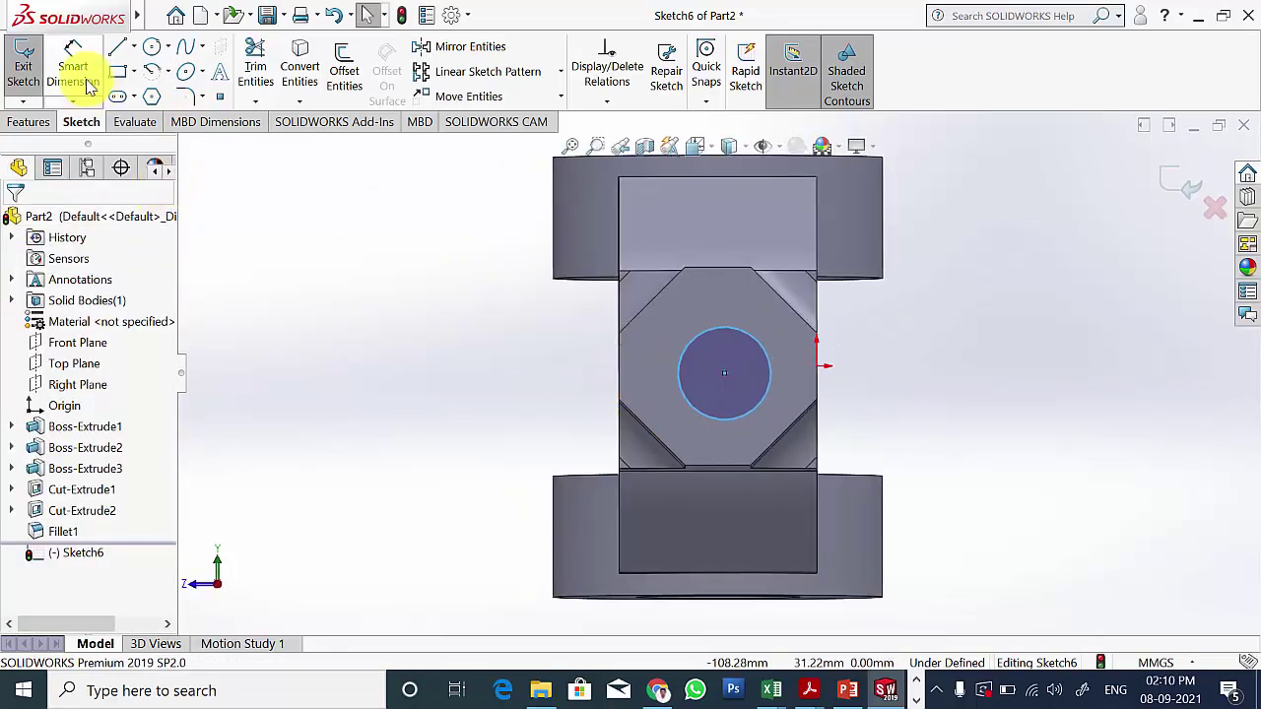
Step: Dimension the circle to 30 mm diameter, 18 mm horizontally from the origin
click(73, 64)
click(771, 378)
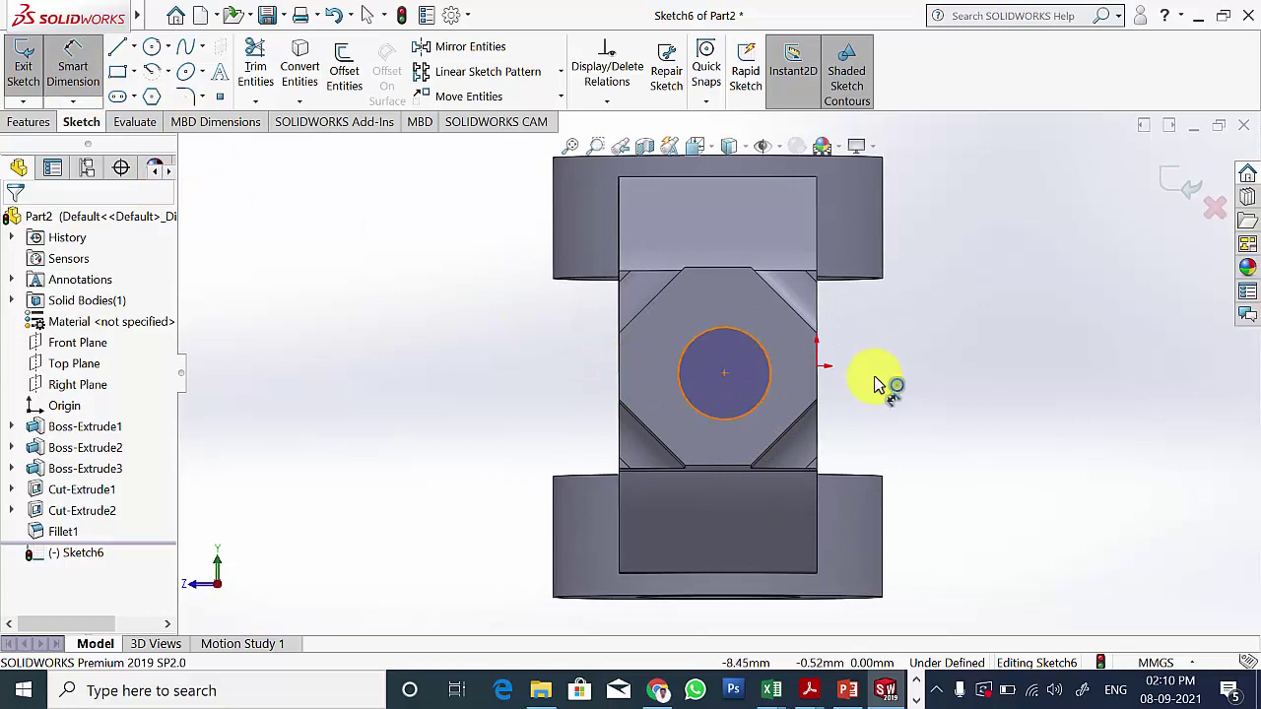
click(980, 406)
text(30)
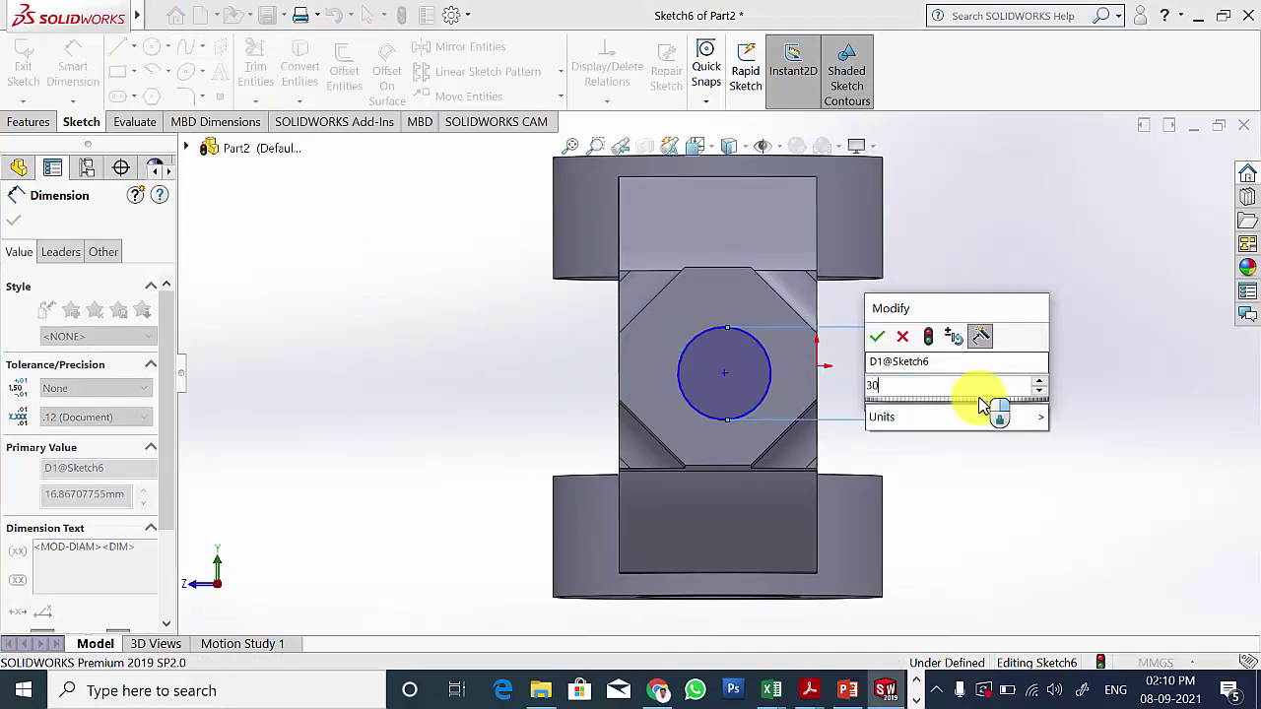
key(Return)
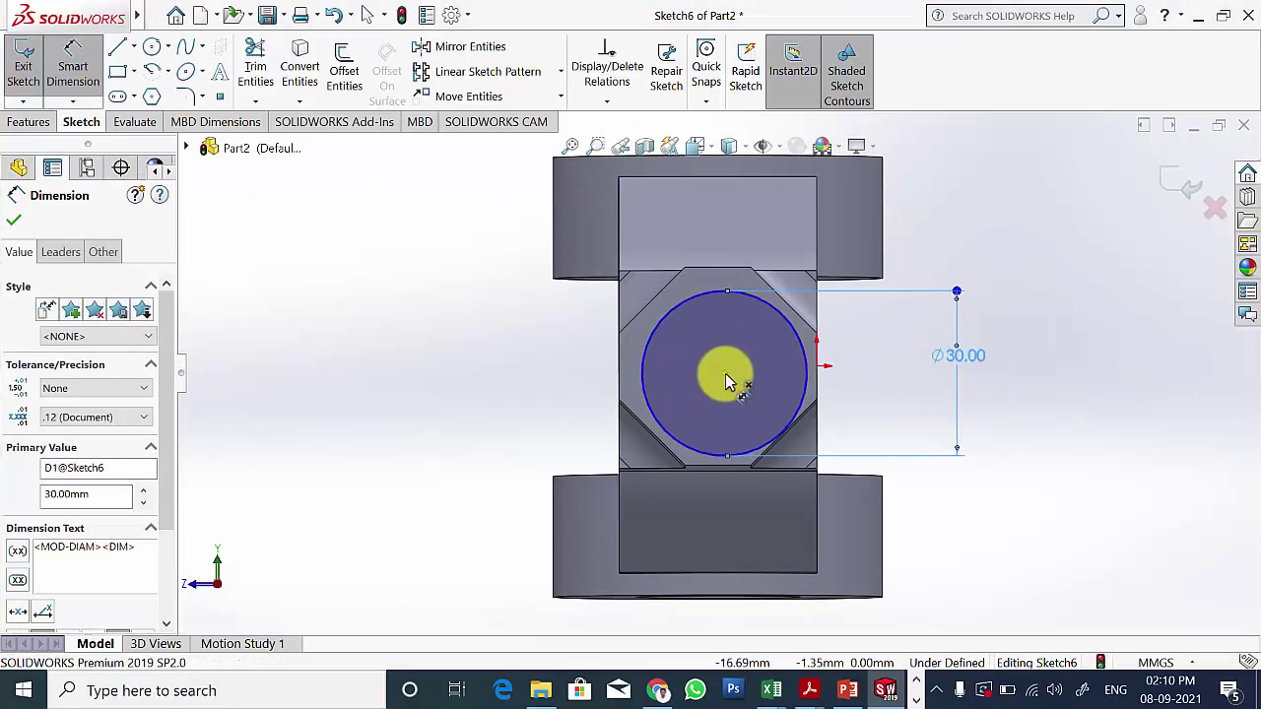
click(812, 378)
click(817, 372)
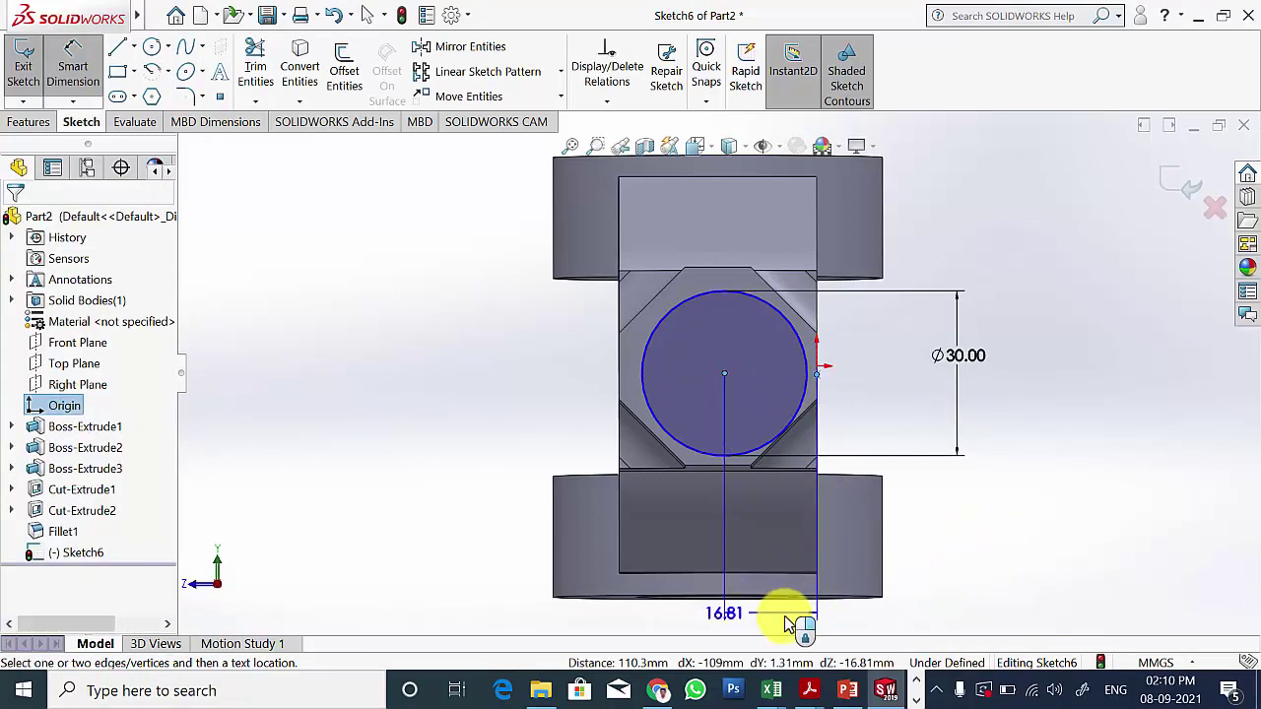
click(778, 629)
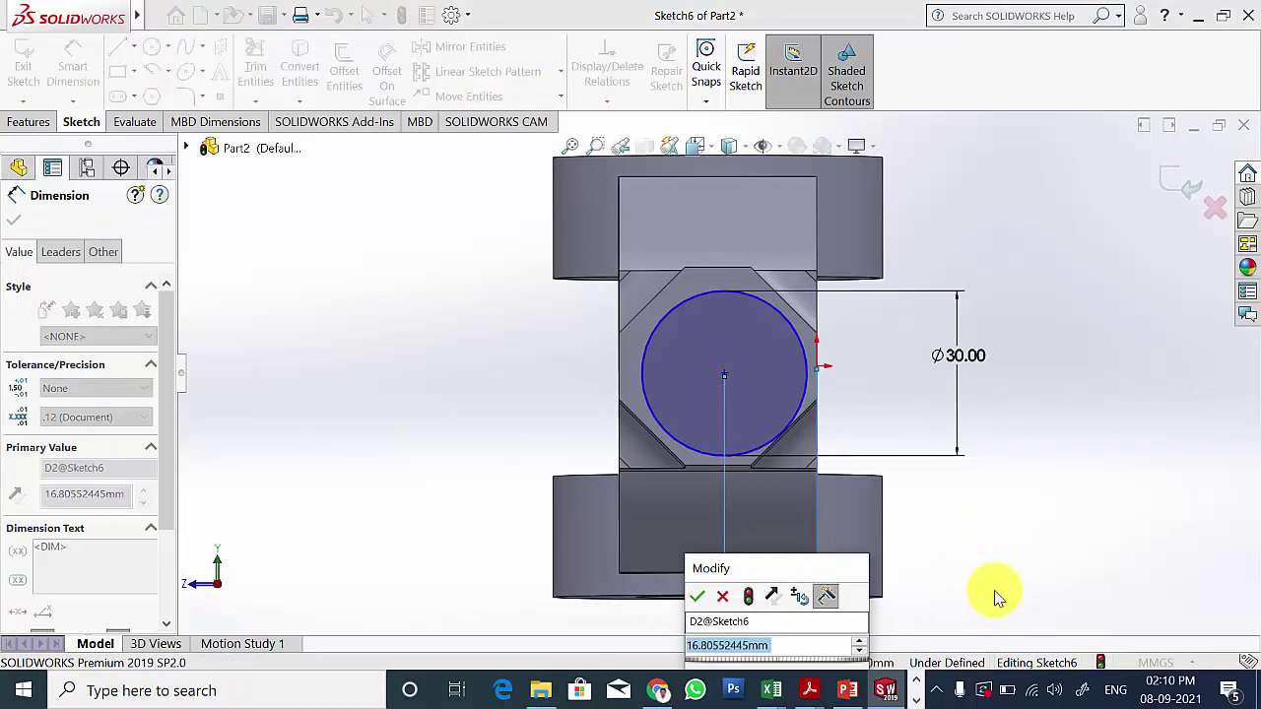
text(18)
key(Return)
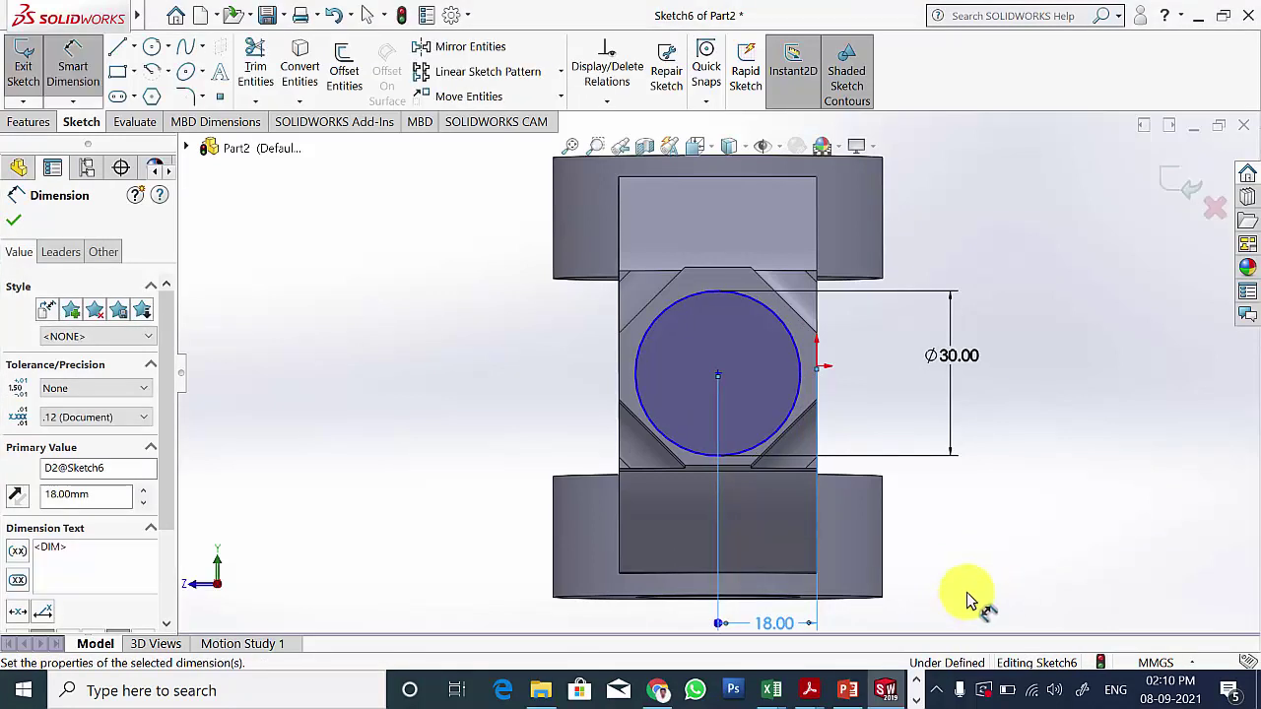
click(15, 222)
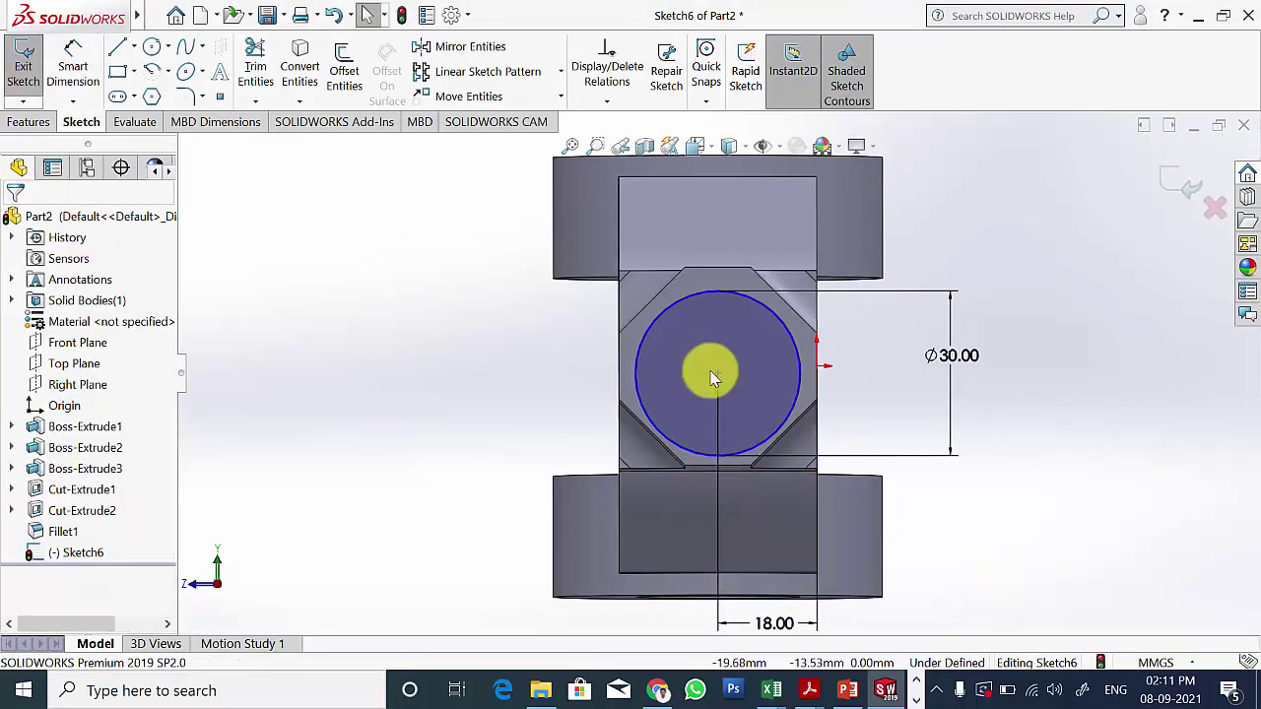
Step: Make the circle's point and the origin horizontal to fully define the sketch
click(817, 369)
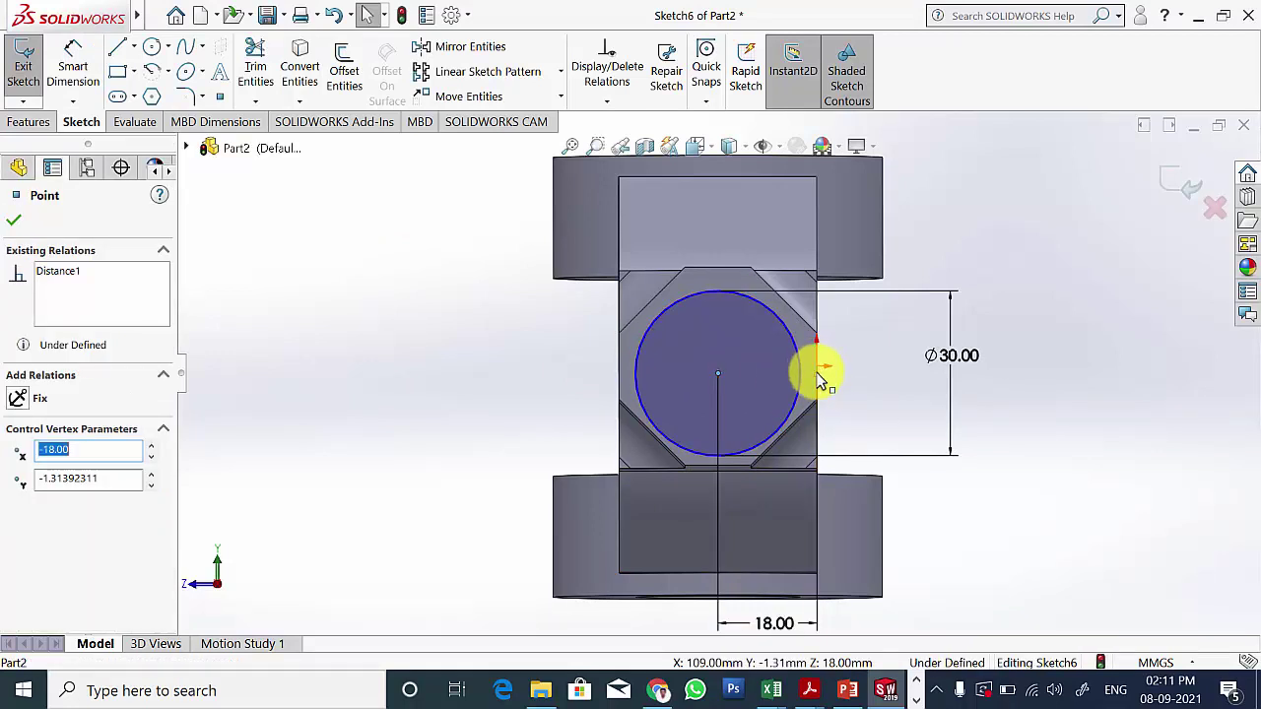
scroll(816, 408, down, 1)
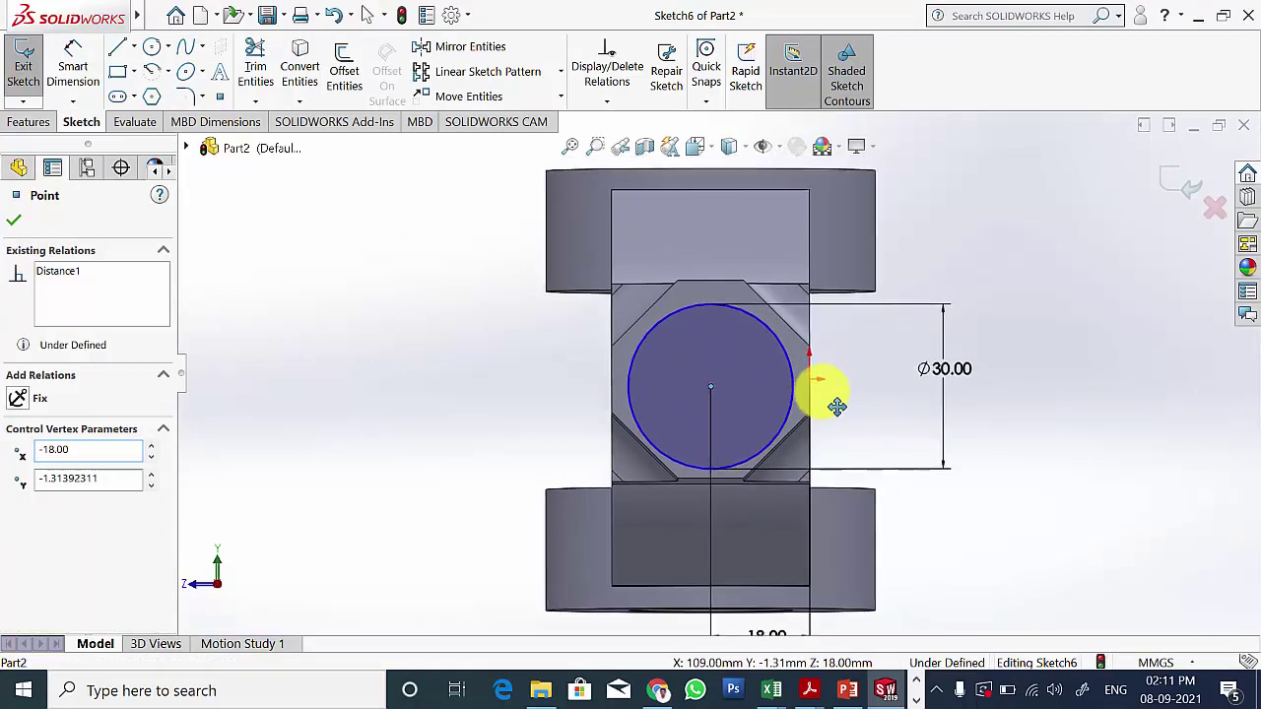
scroll(873, 331, up, 1)
key(f)
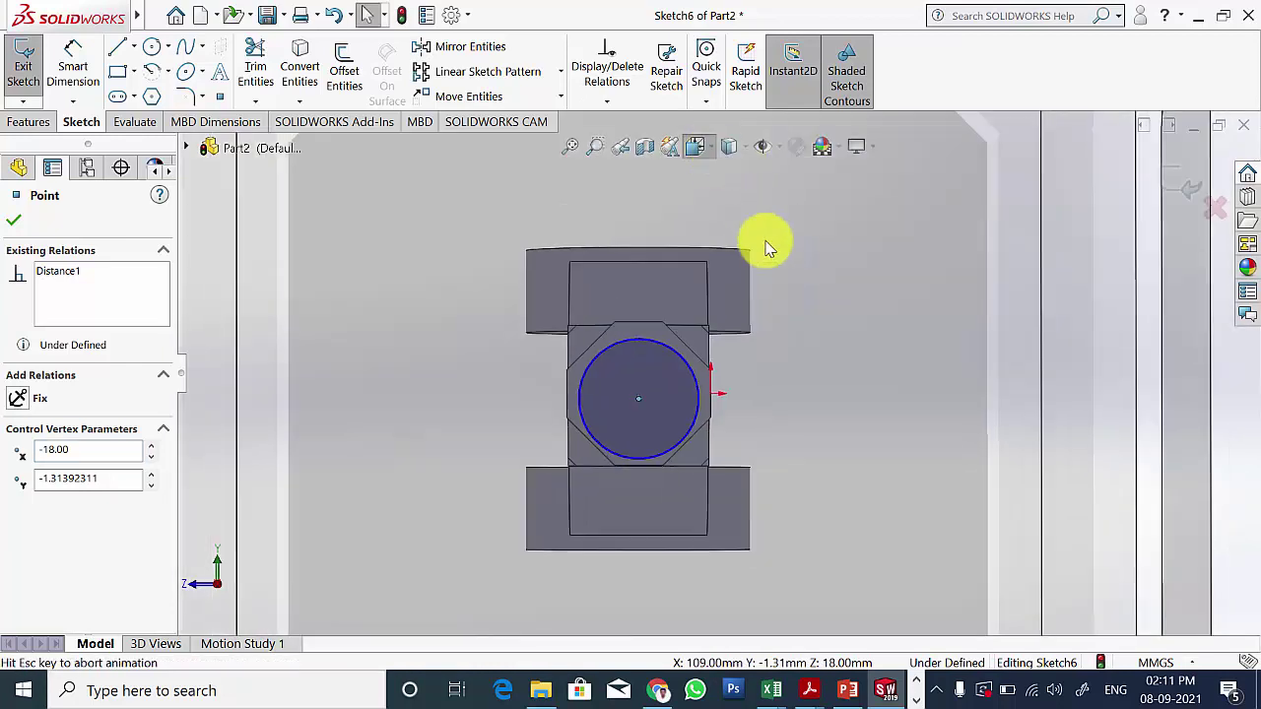
scroll(886, 315, down, 3)
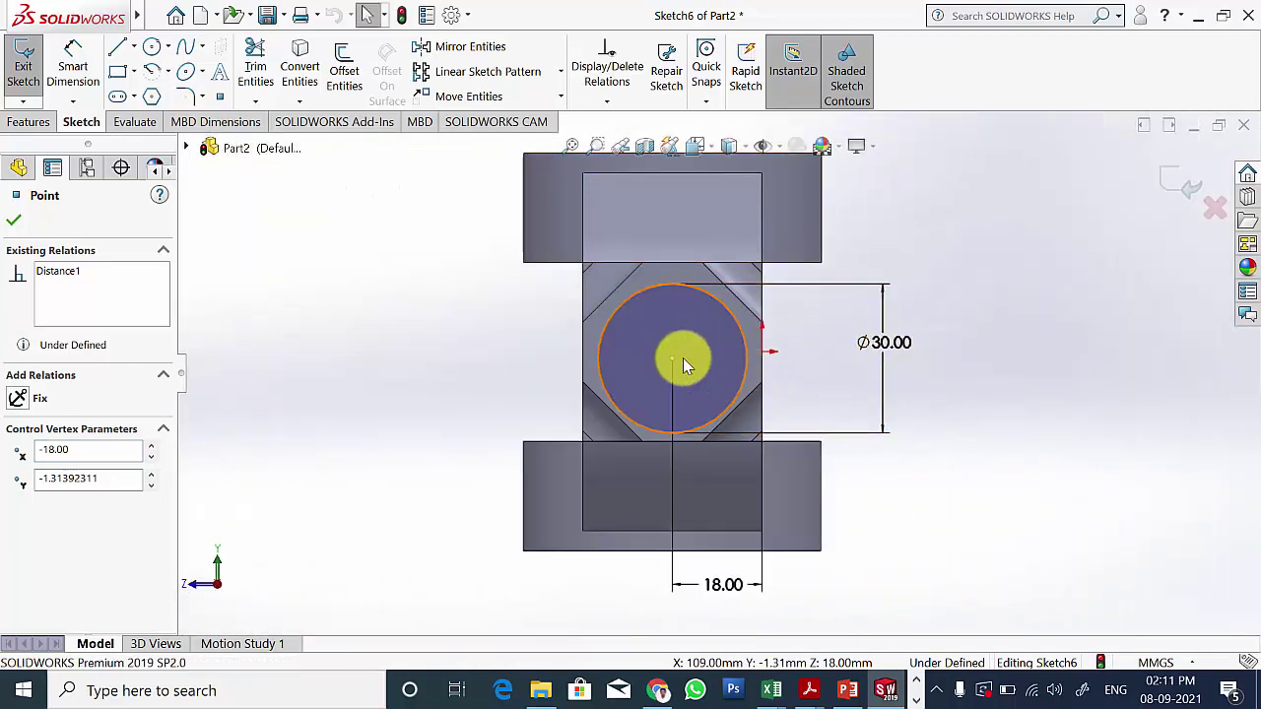
ctrl+click(765, 353)
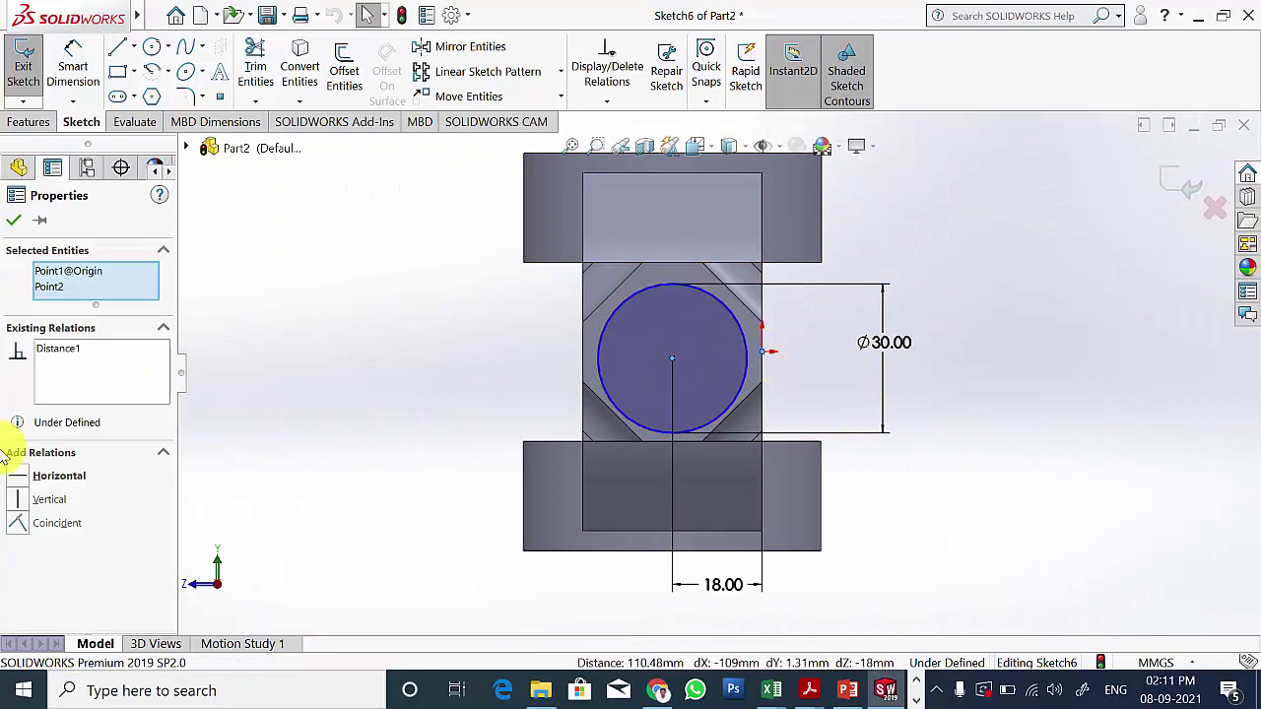
click(25, 478)
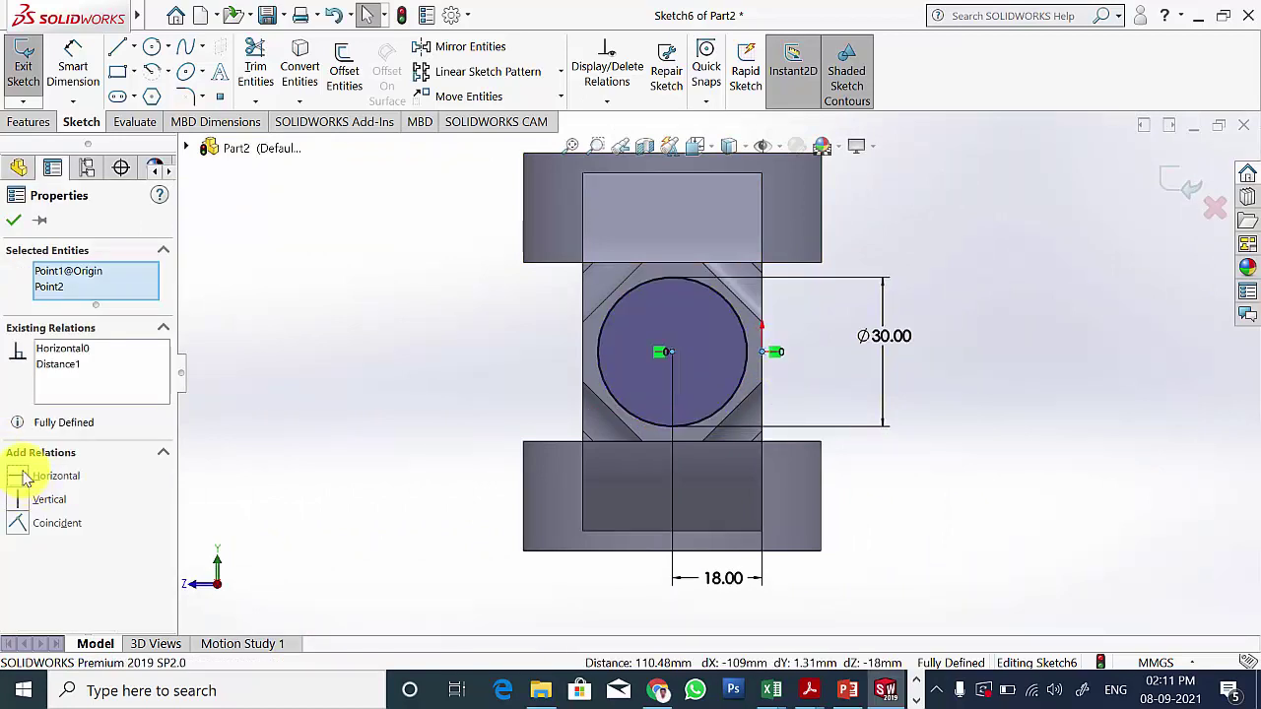
click(13, 223)
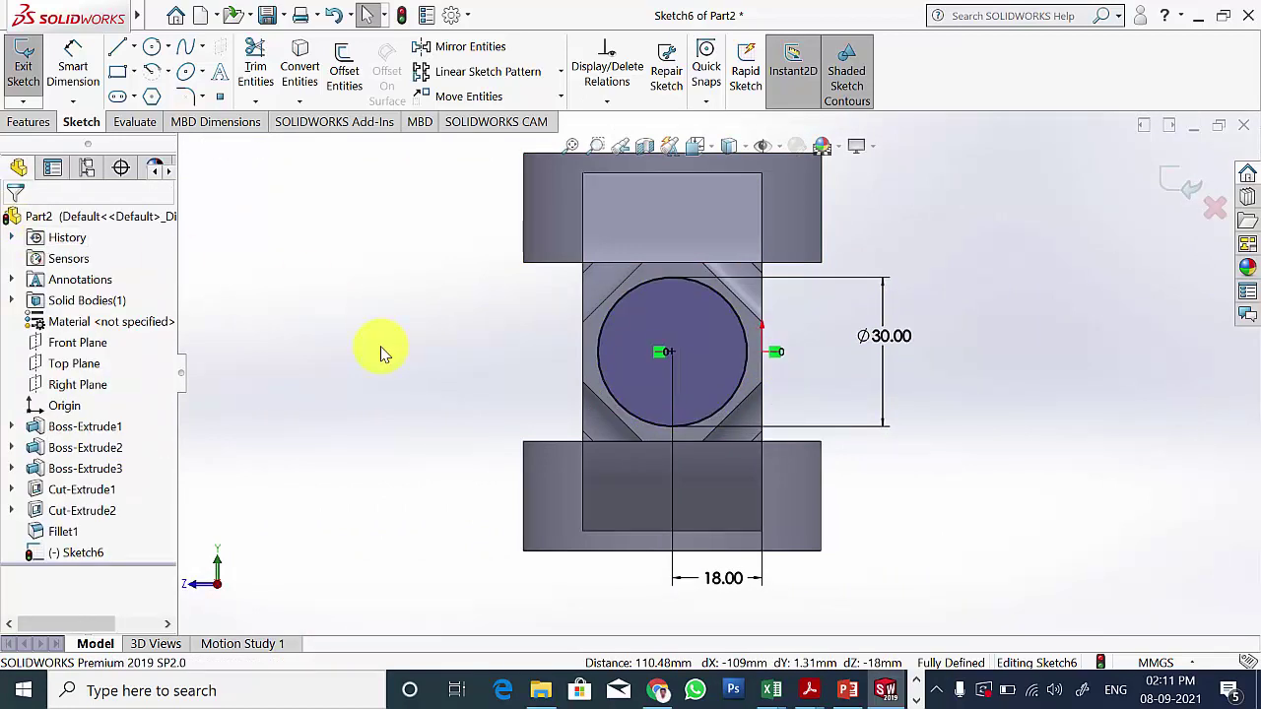
Step: Extrude the 30 mm circle 45 mm into a round shaft end
click(29, 123)
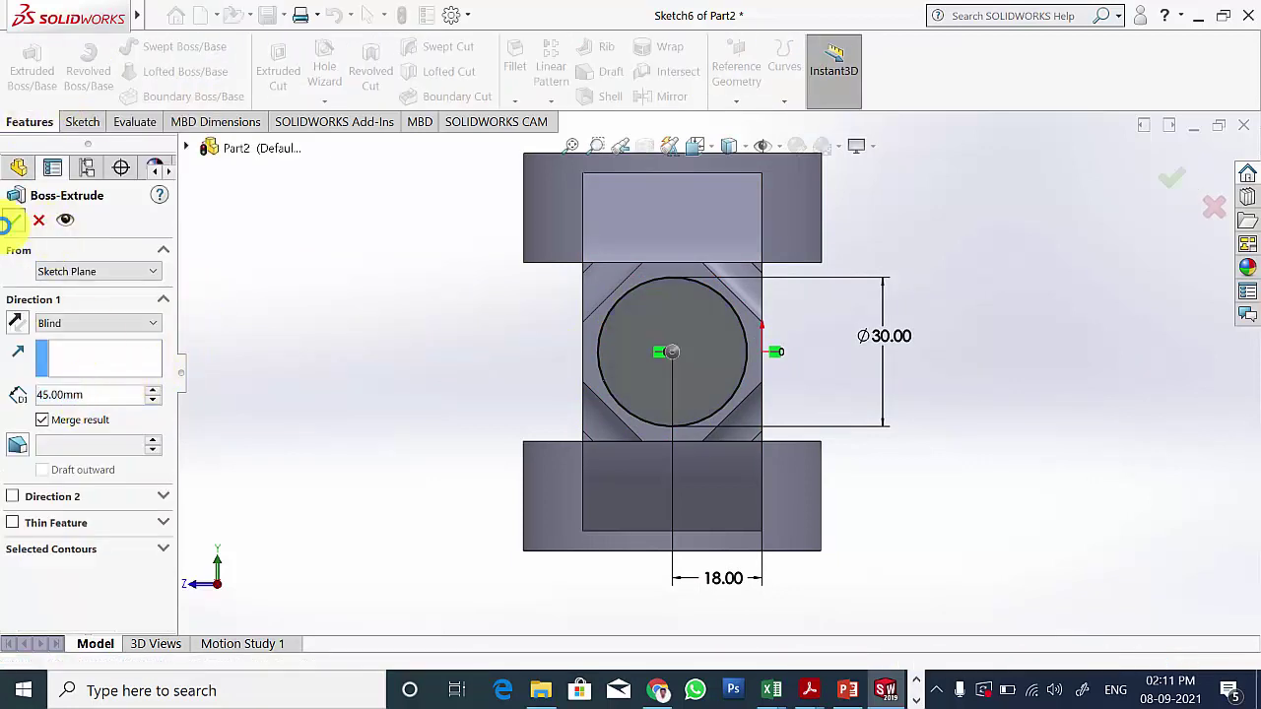
click(13, 221)
middle_drag(326, 368, 696, 462)
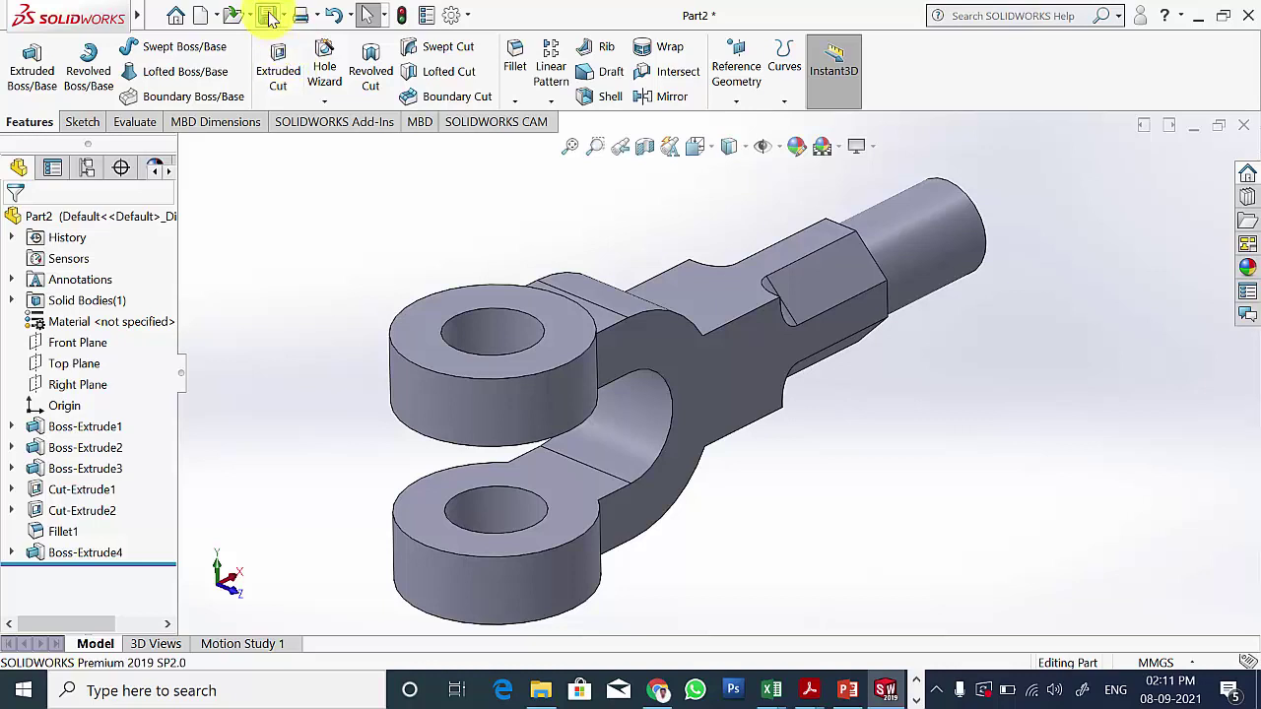
Step: Save the part as 'fork'
key(ctrl+s)
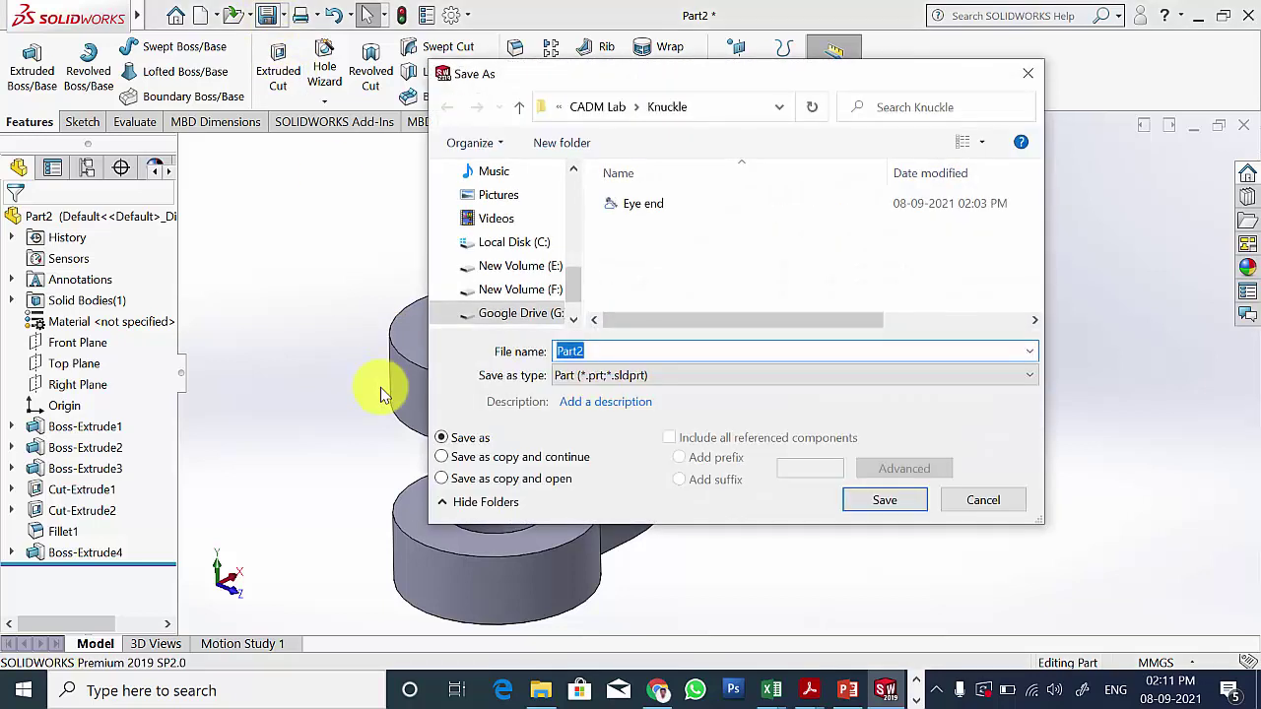
text(fork)
key(Return)
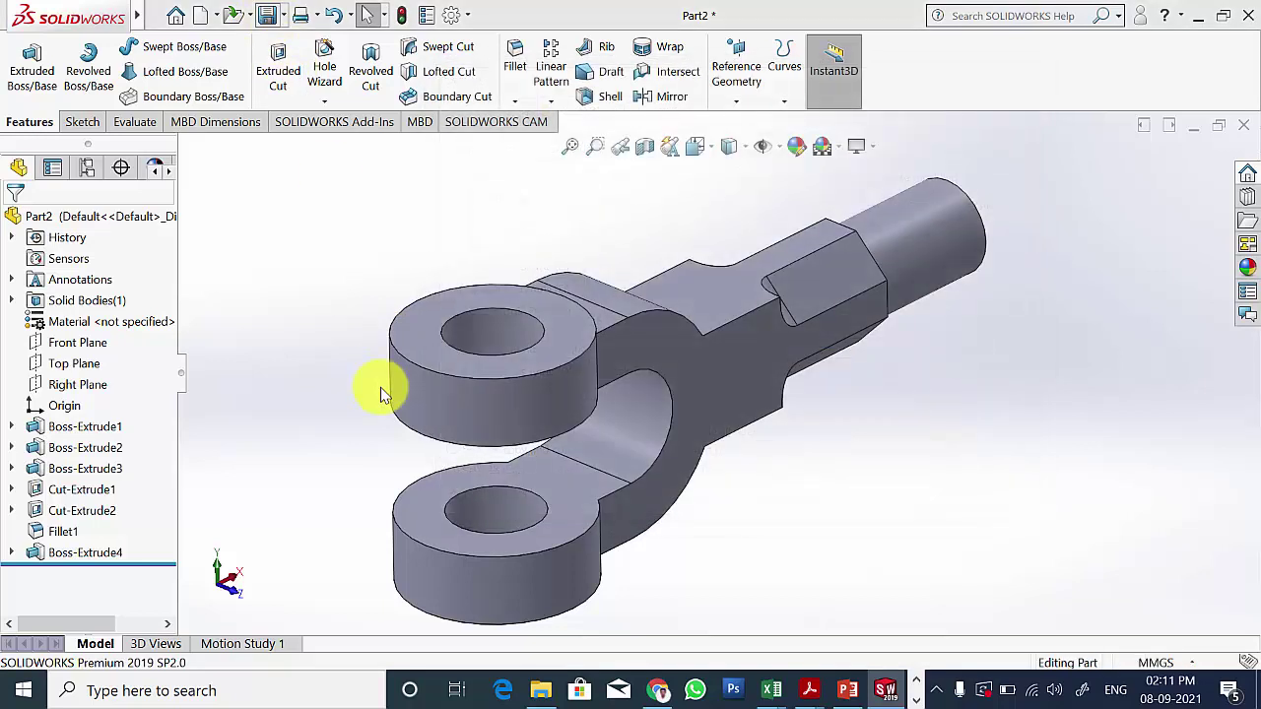
click(847, 689)
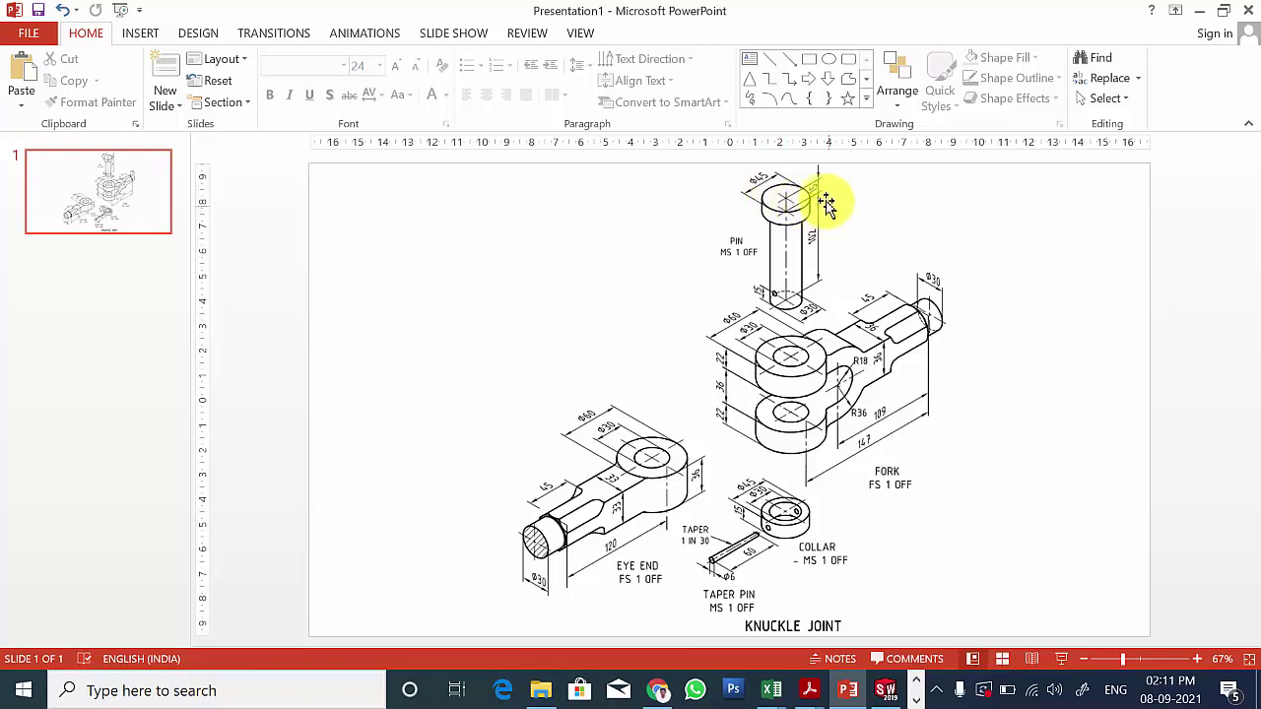
Step: Close the fork part and create a new blank part, Part3
click(884, 690)
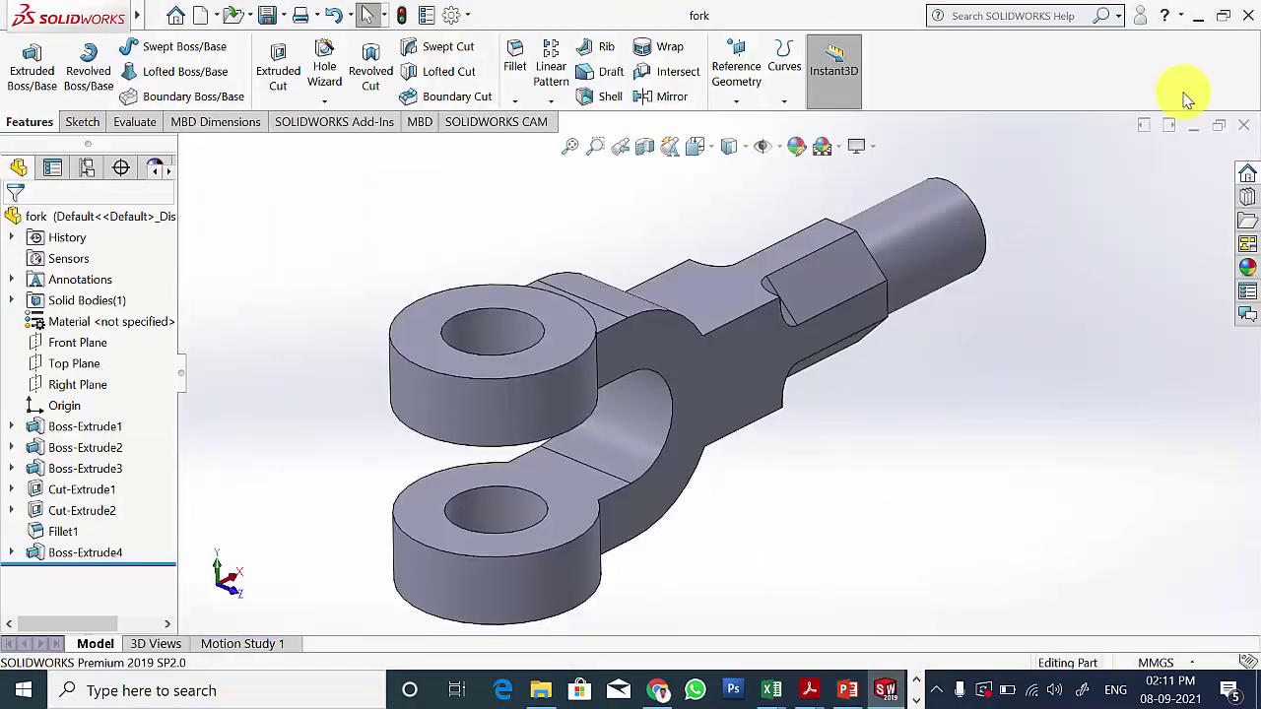
key(ctrl+w)
click(187, 14)
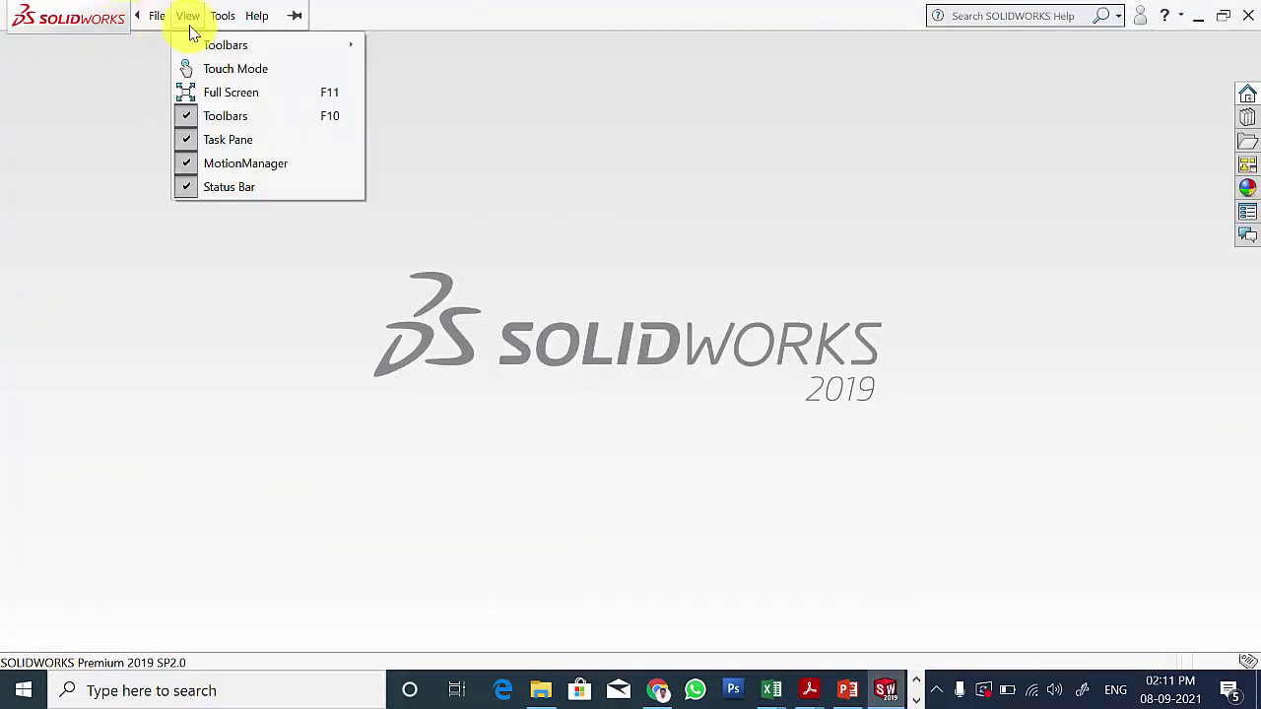
click(182, 175)
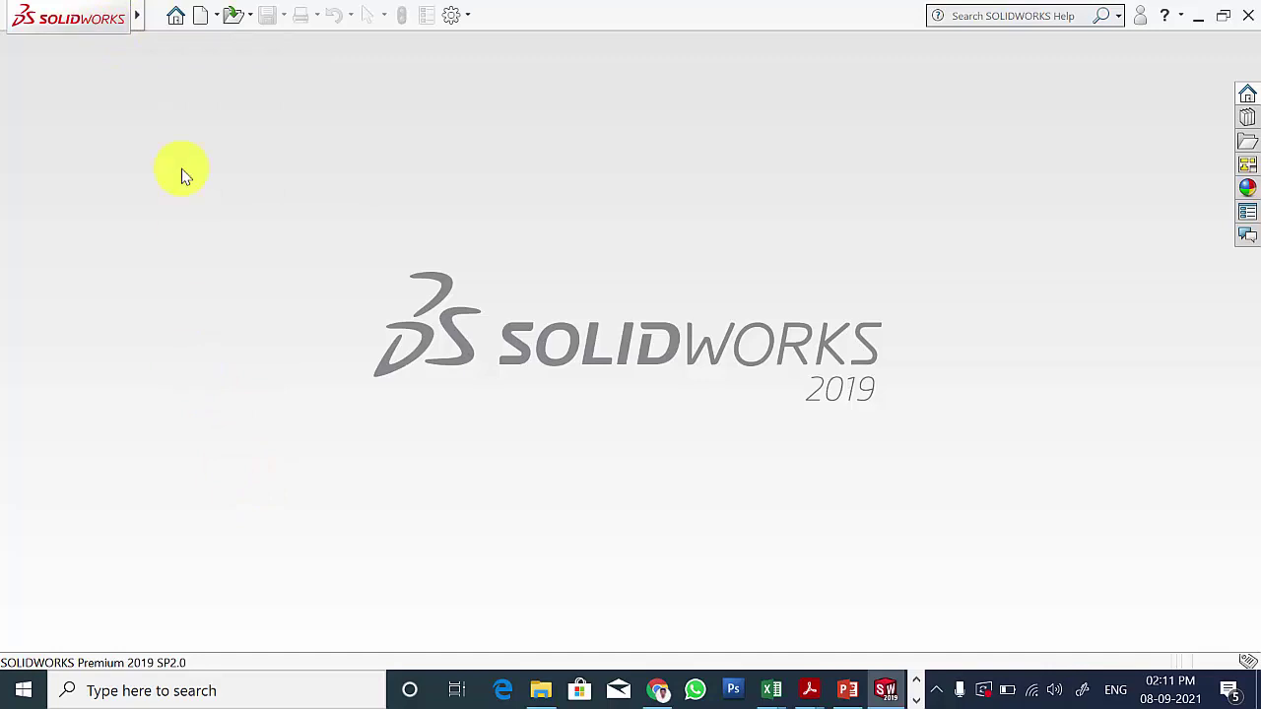
click(201, 20)
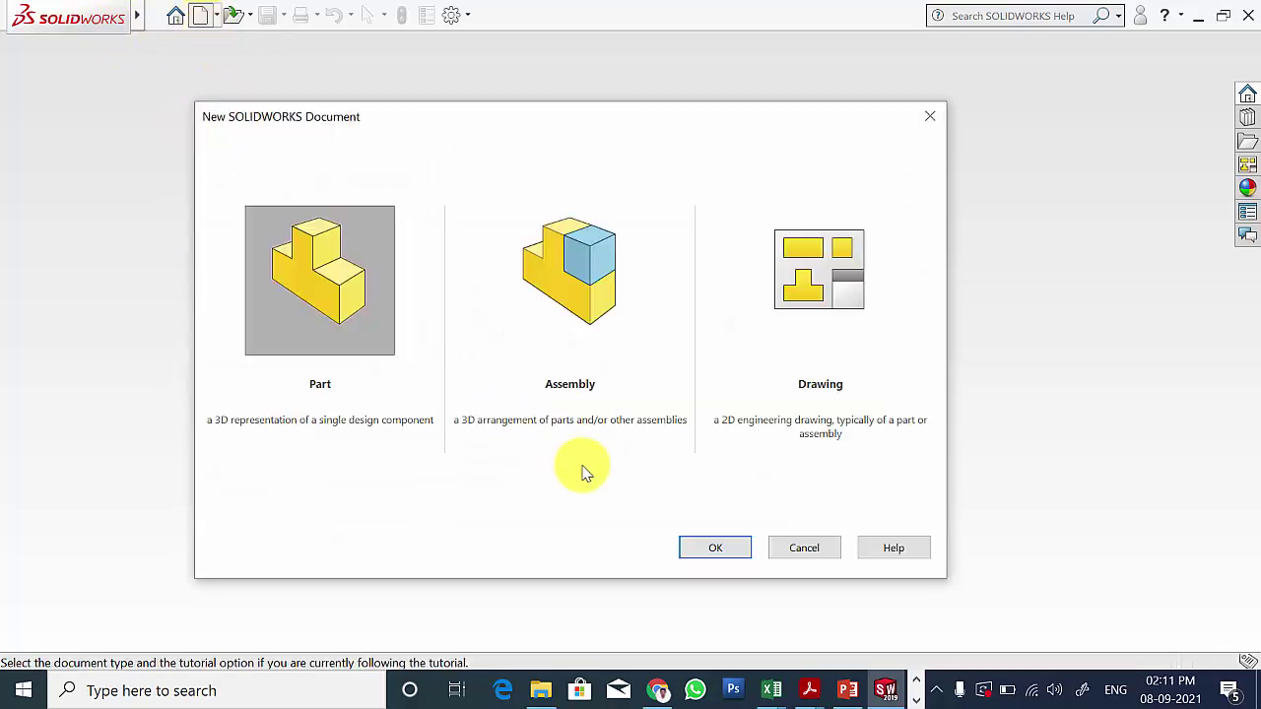
click(736, 560)
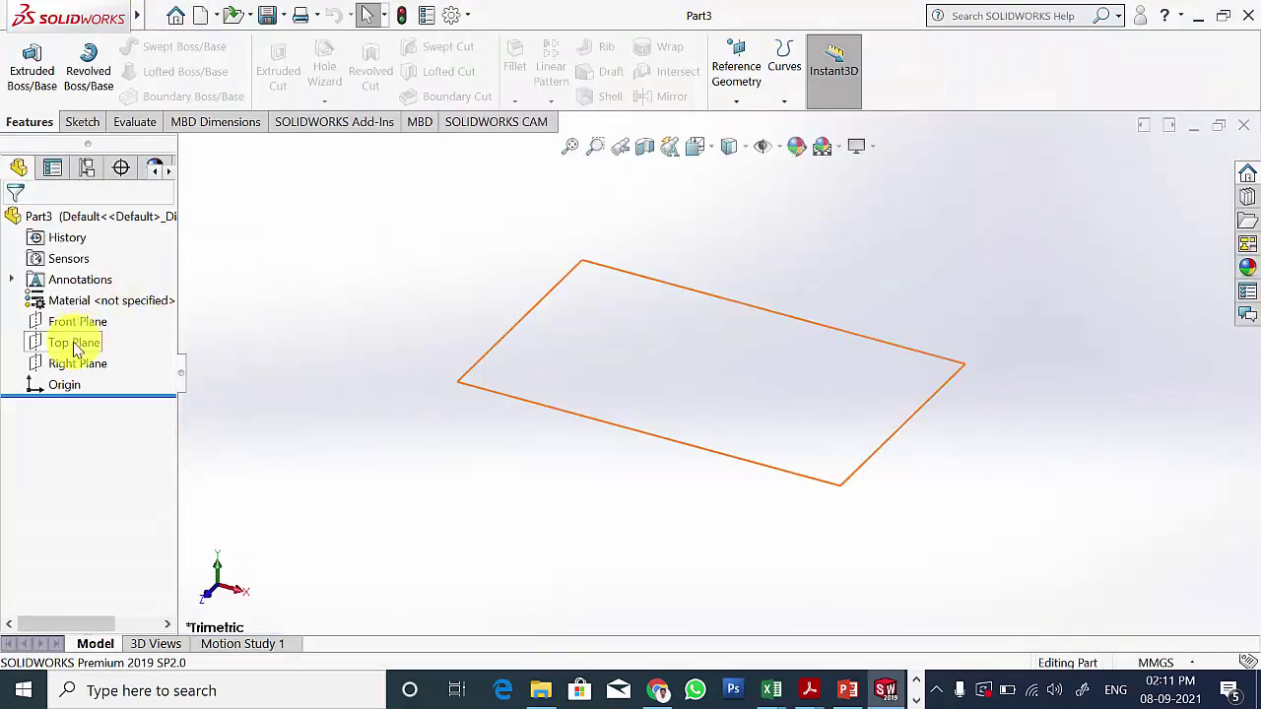
Step: Sketch a 45 mm diameter circle at the origin on the Top Plane
click(75, 349)
click(102, 319)
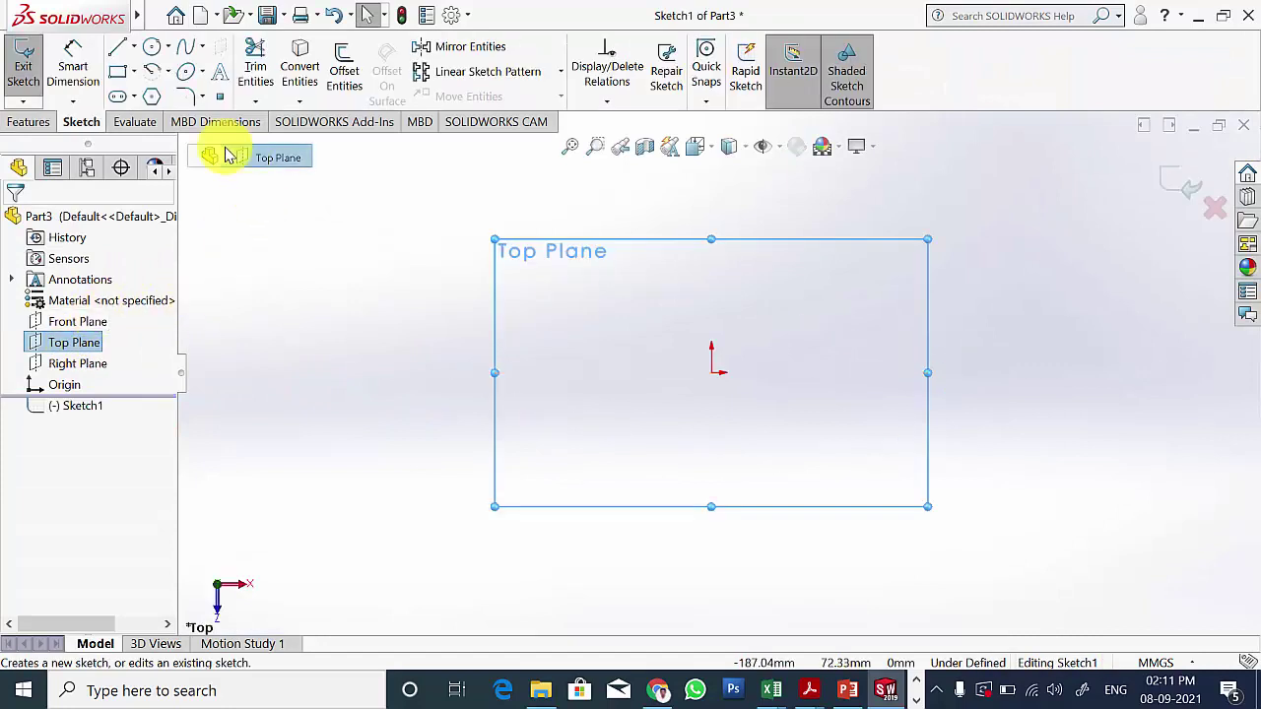
click(152, 46)
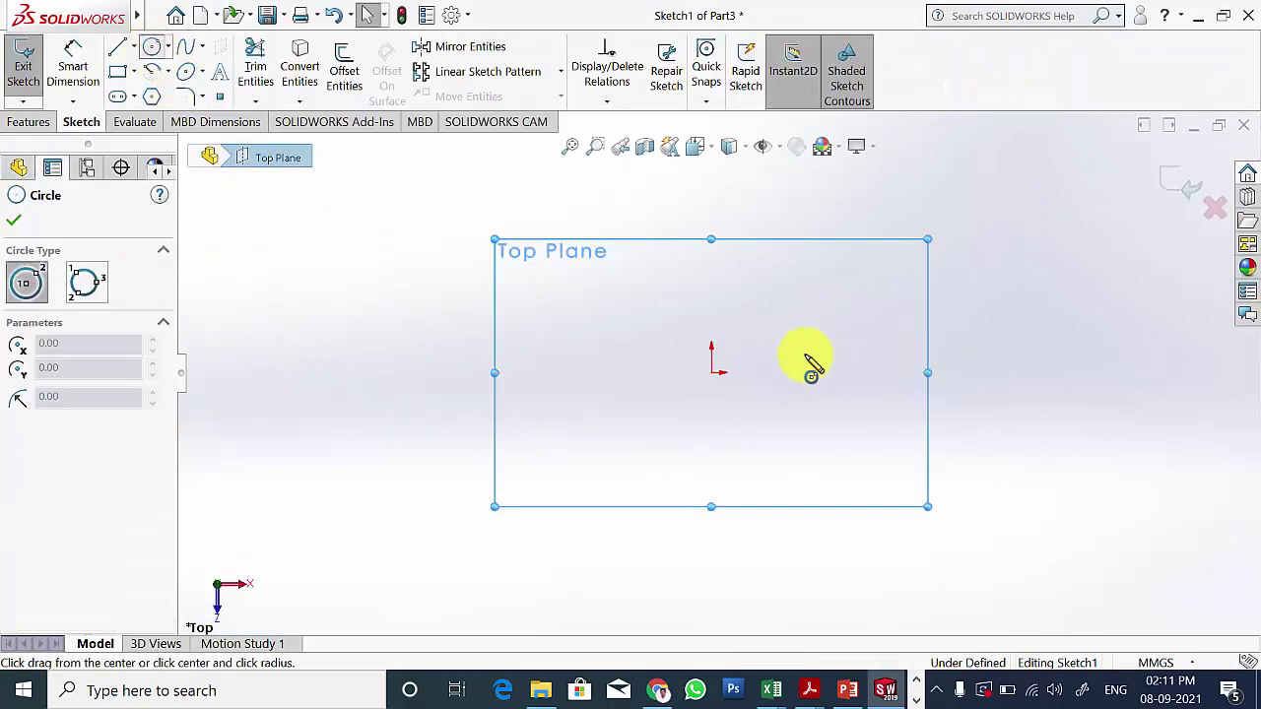
click(712, 373)
click(900, 323)
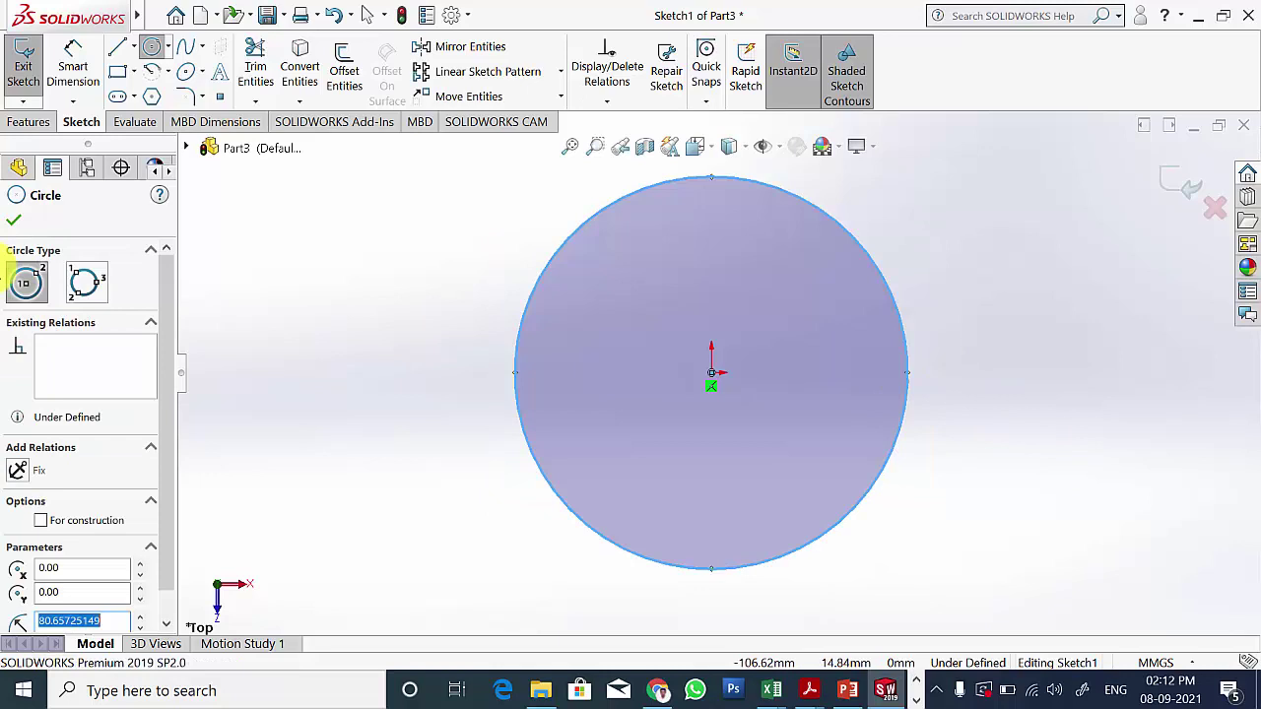
click(14, 224)
click(898, 305)
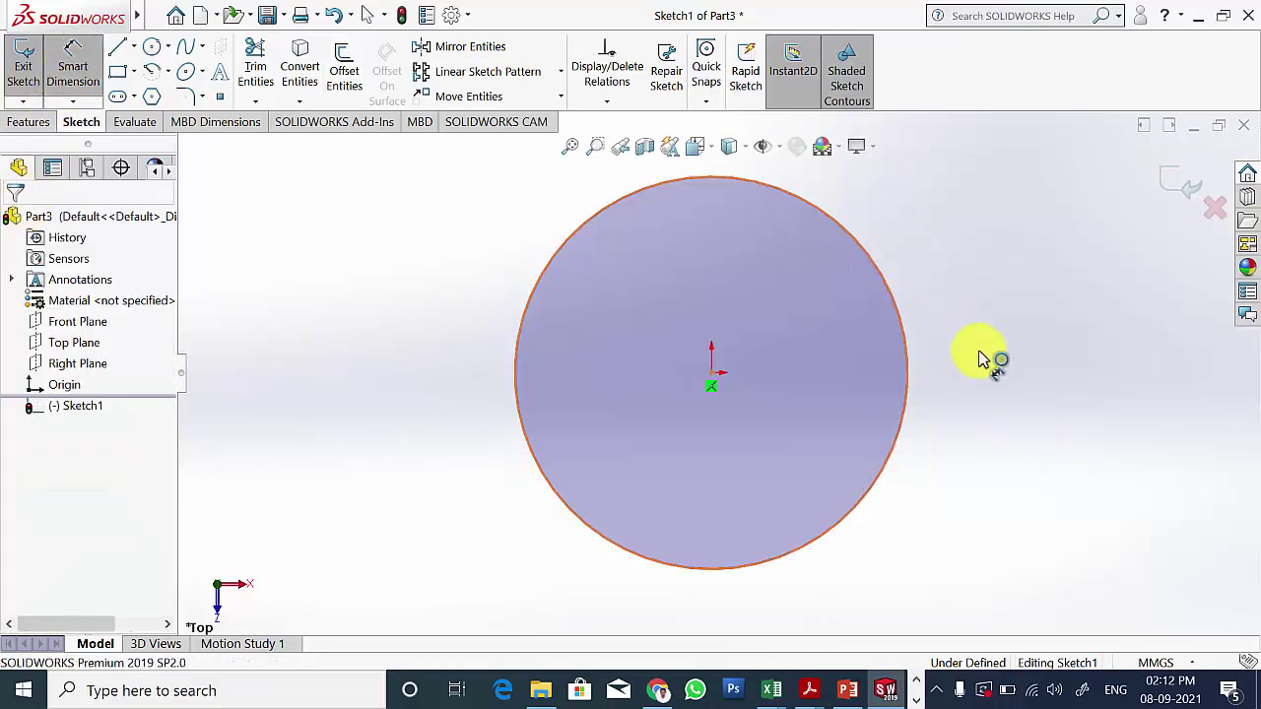
click(1010, 395)
text(45)
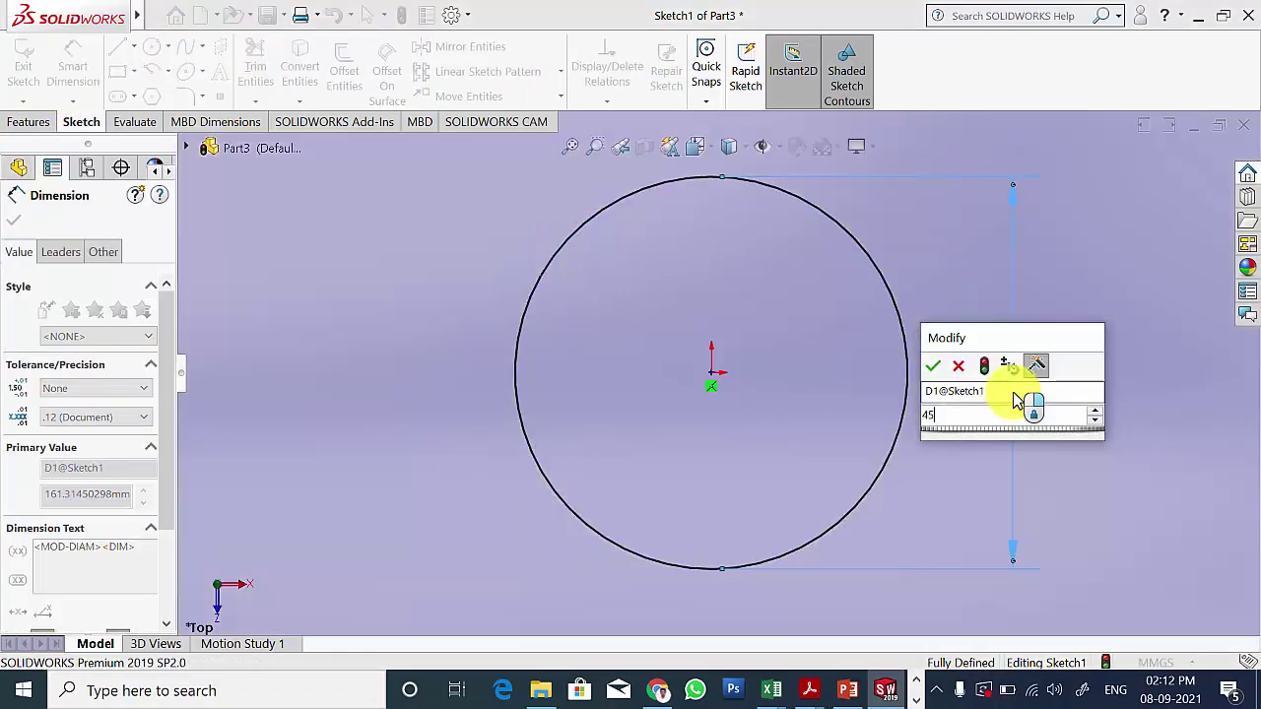
key(Return)
click(14, 222)
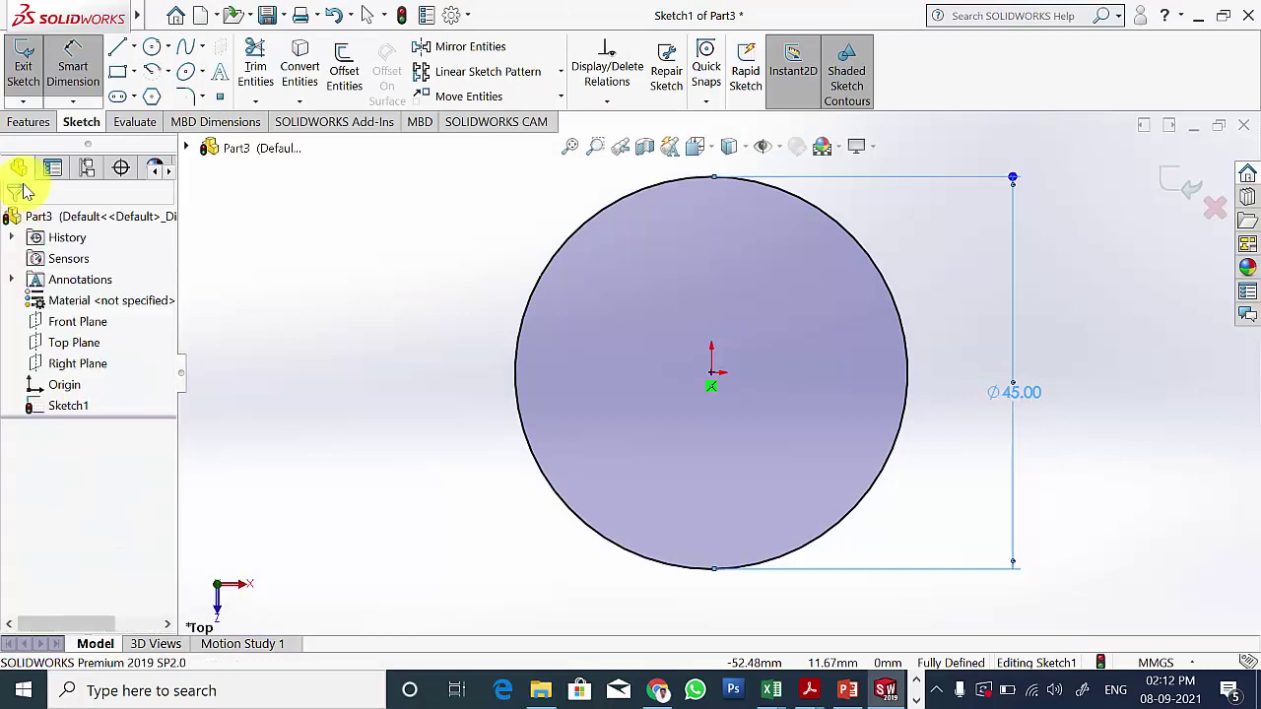
Step: Extrude the 45 mm circle 15 mm into a disc
click(25, 121)
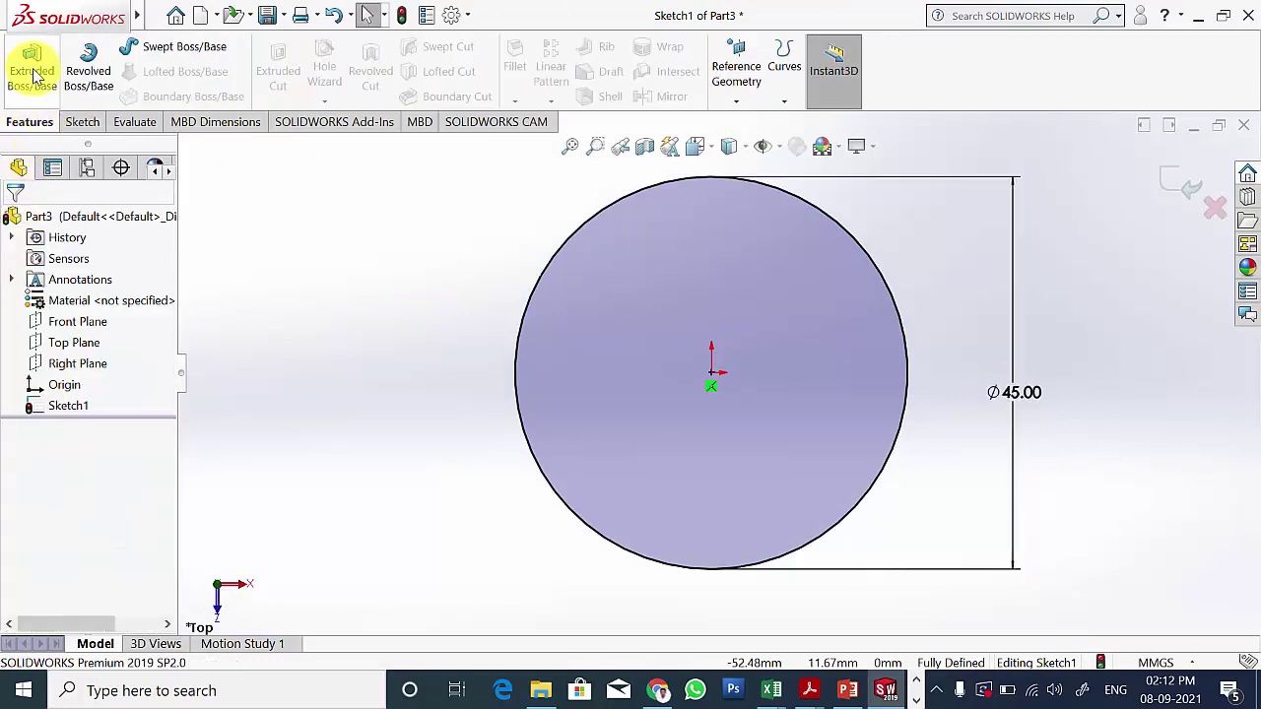
click(847, 691)
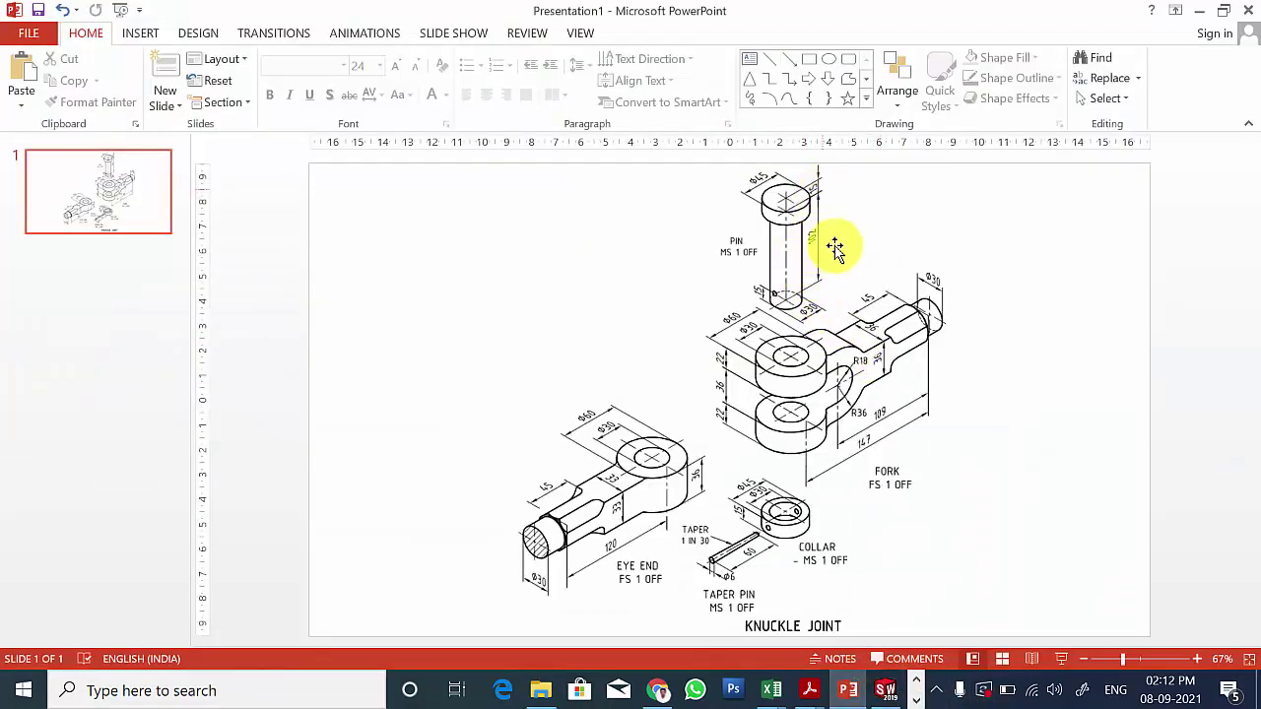
click(885, 689)
drag(105, 397, 20, 394)
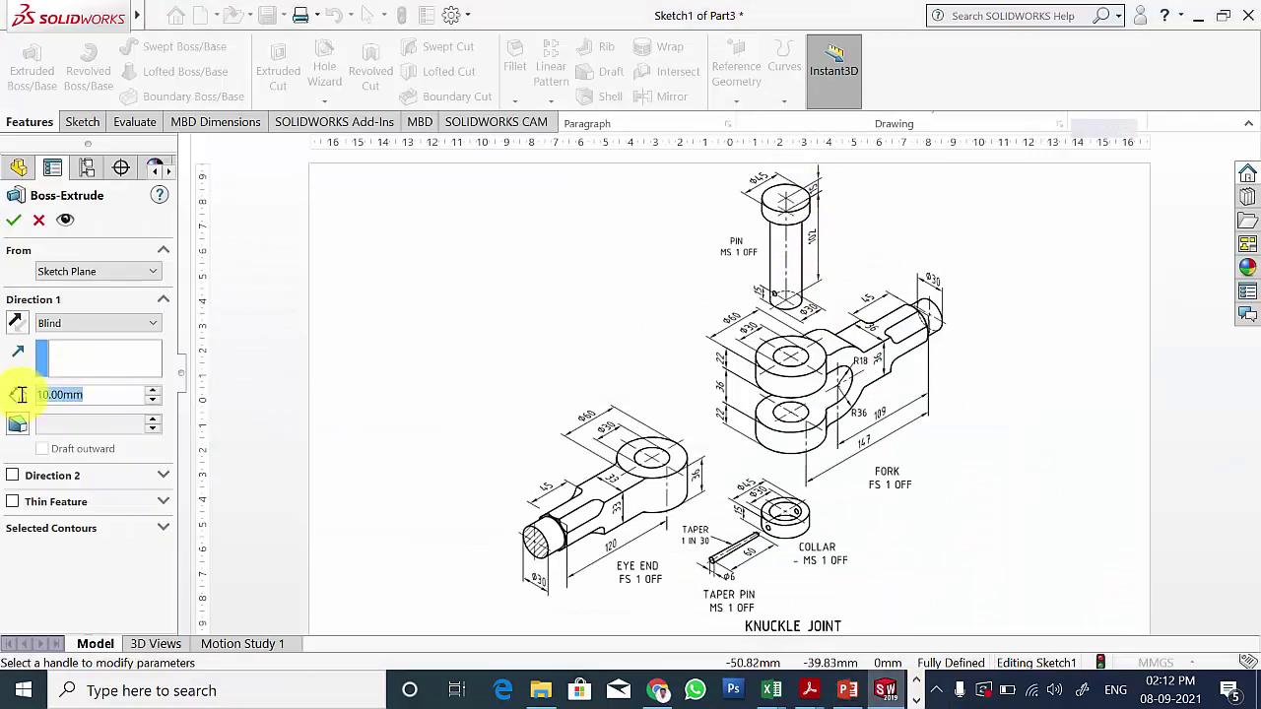
text(15)
key(Return)
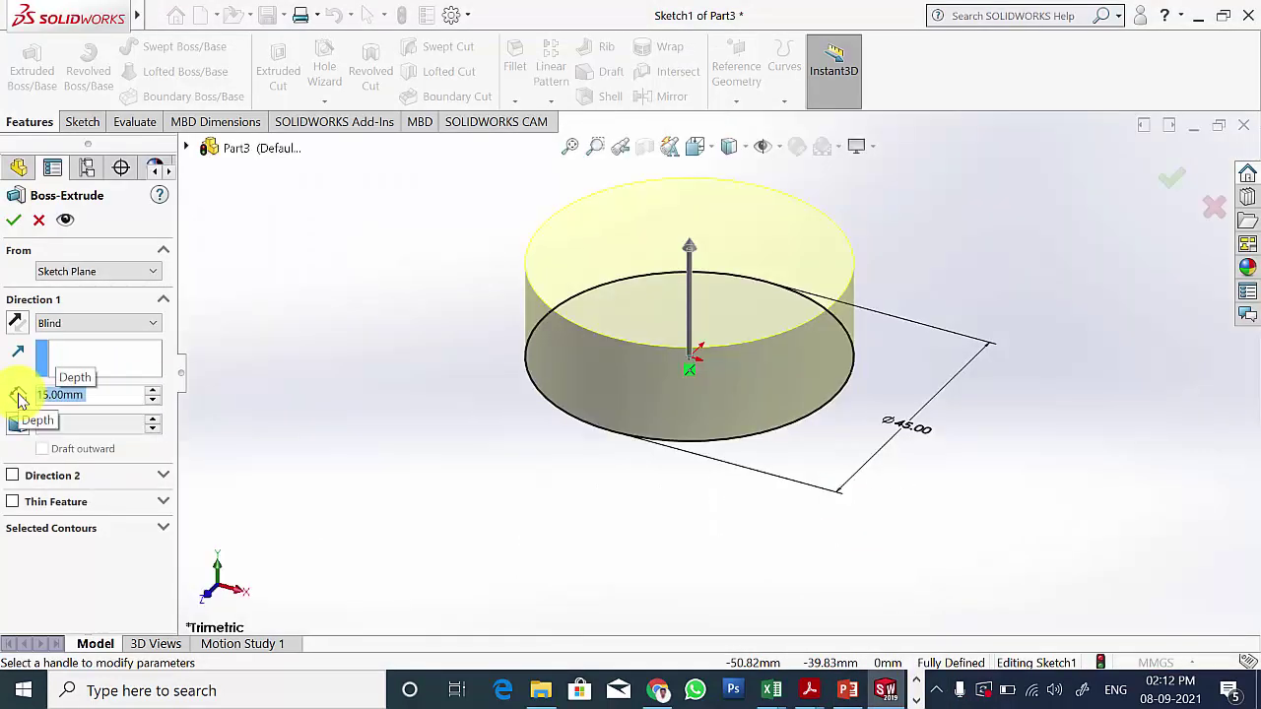
click(15, 224)
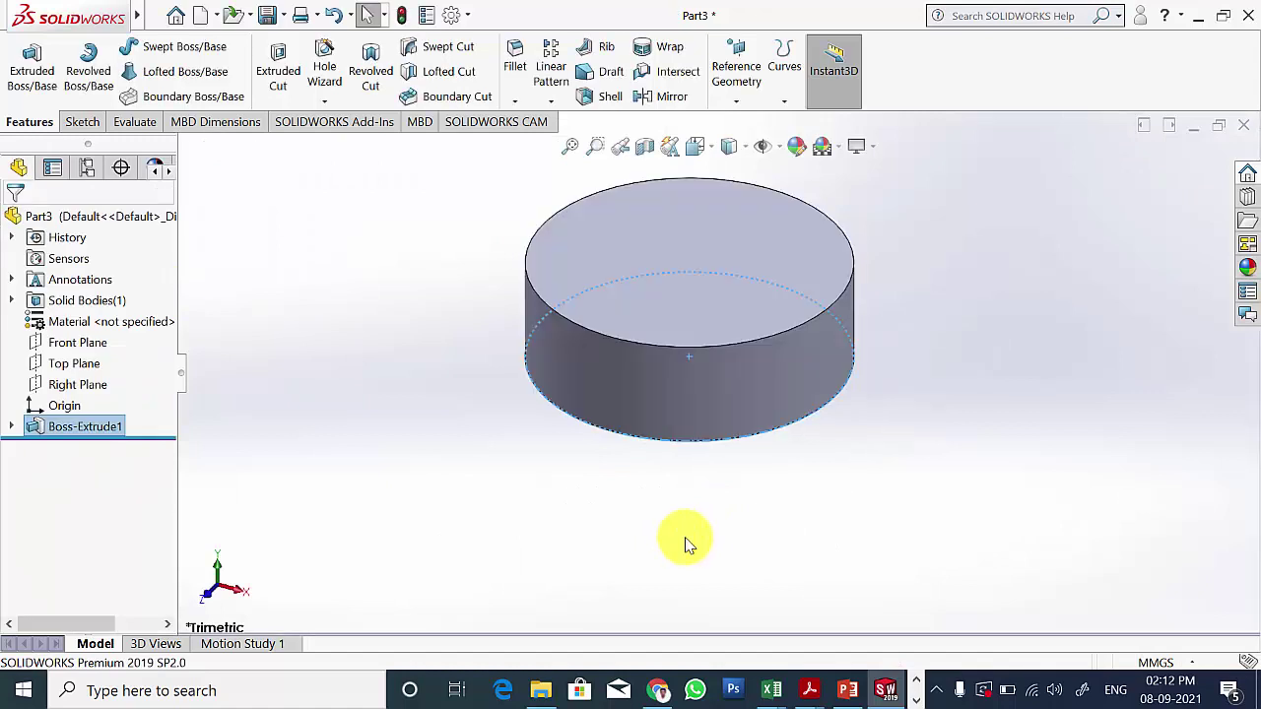
middle_drag(684, 541, 678, 331)
click(678, 330)
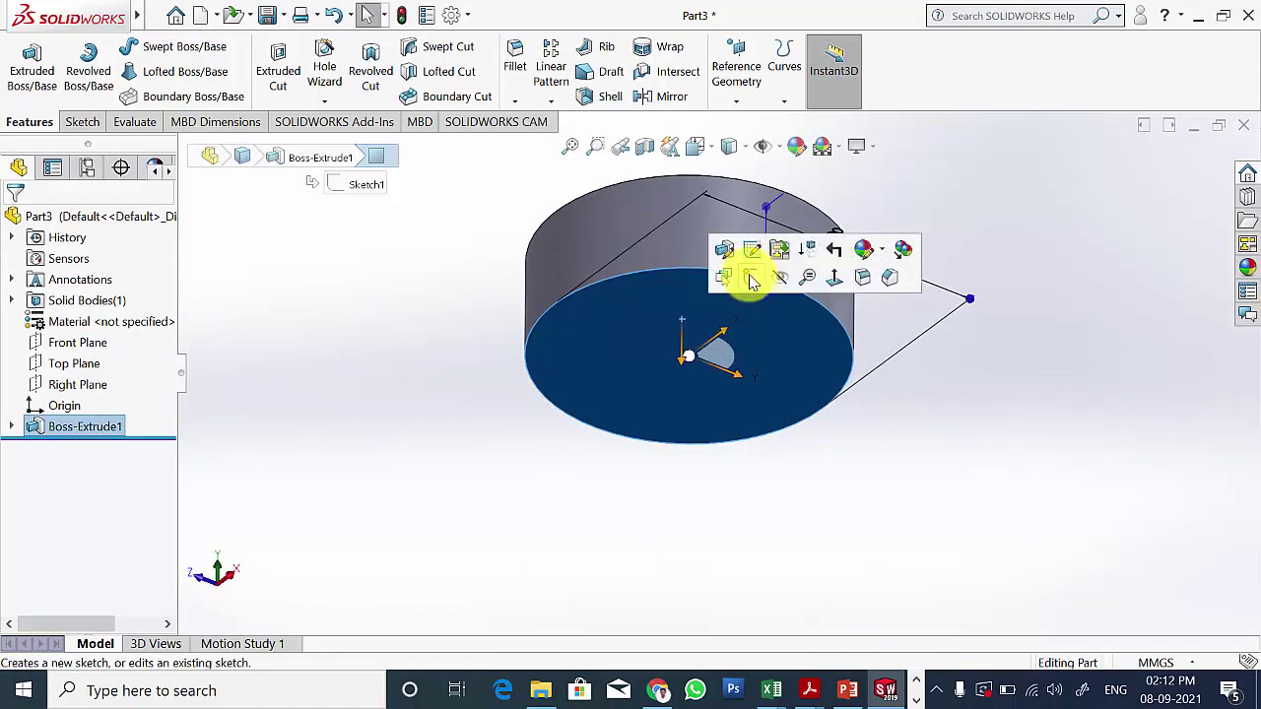
Step: Sketch a 30 mm diameter circle at the origin on the disc's bottom face
click(772, 248)
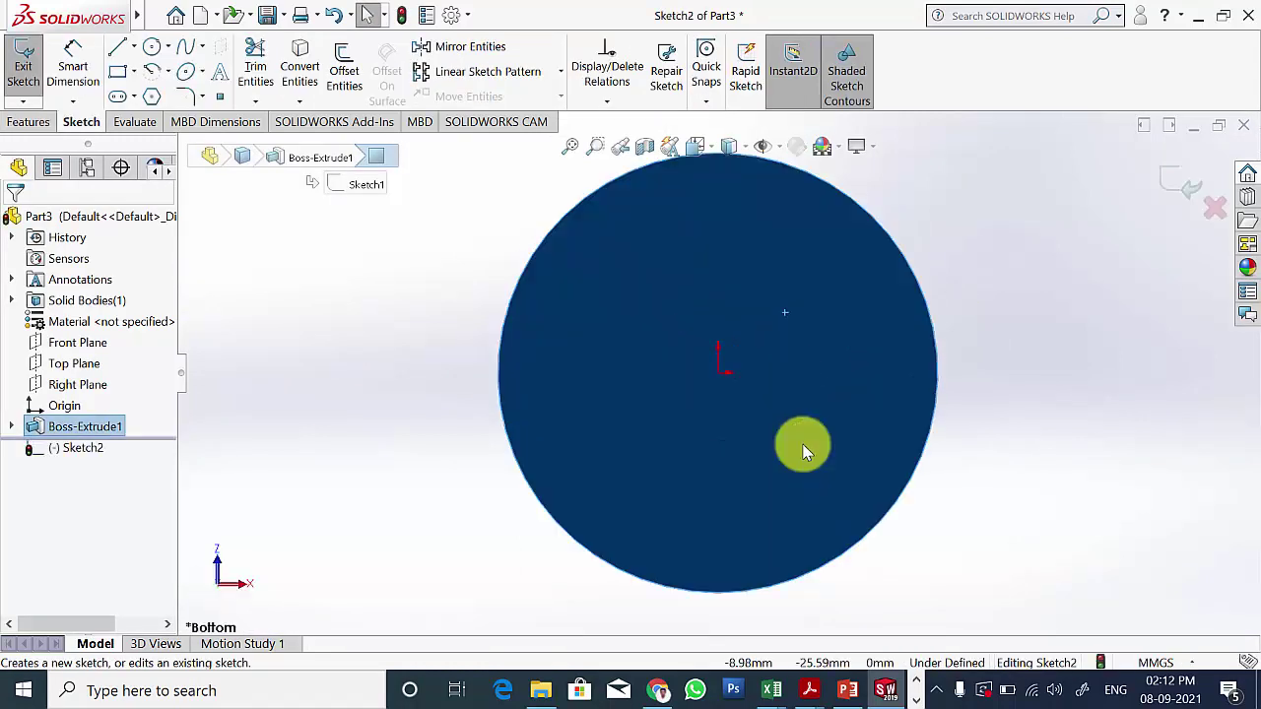
click(152, 46)
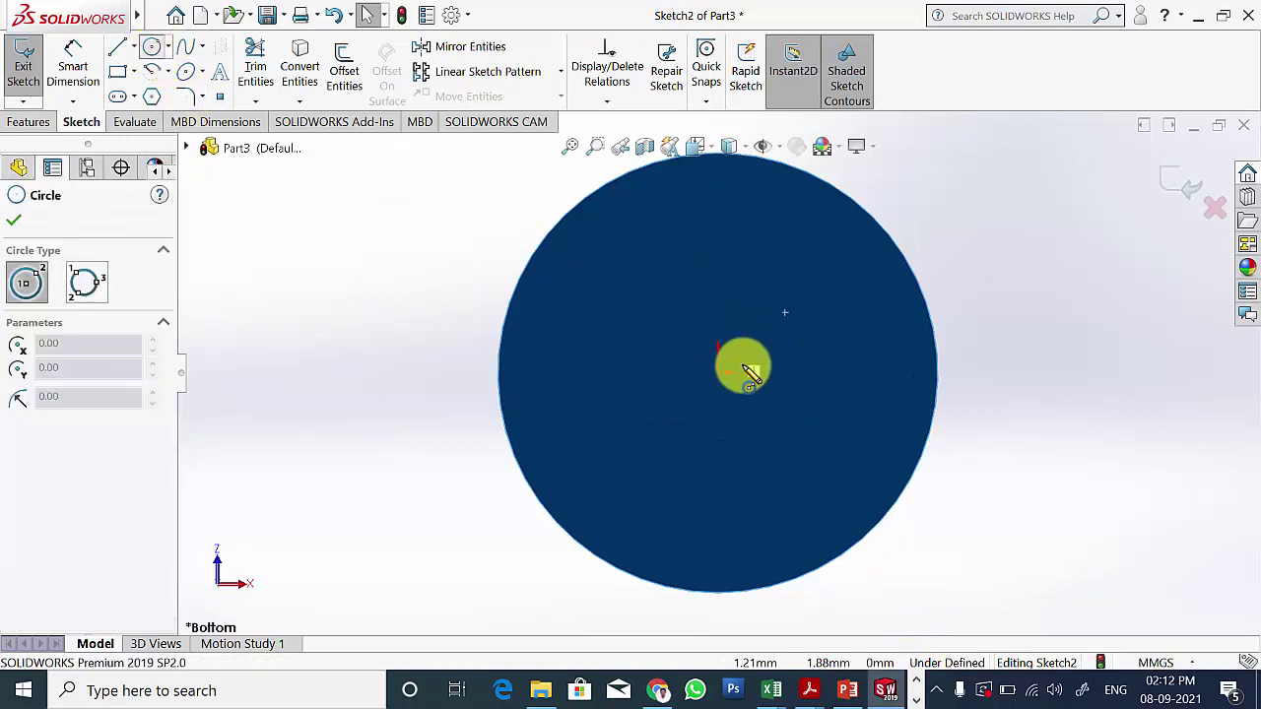
click(718, 373)
click(765, 289)
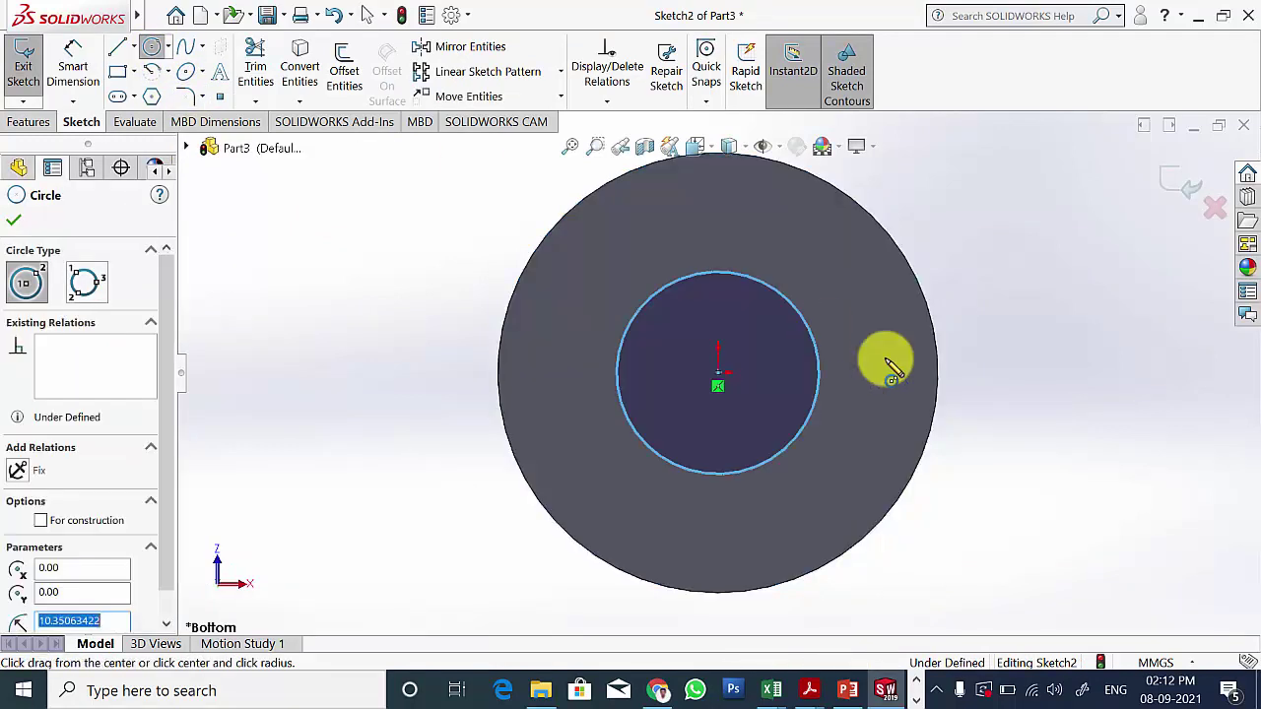
click(11, 227)
click(74, 57)
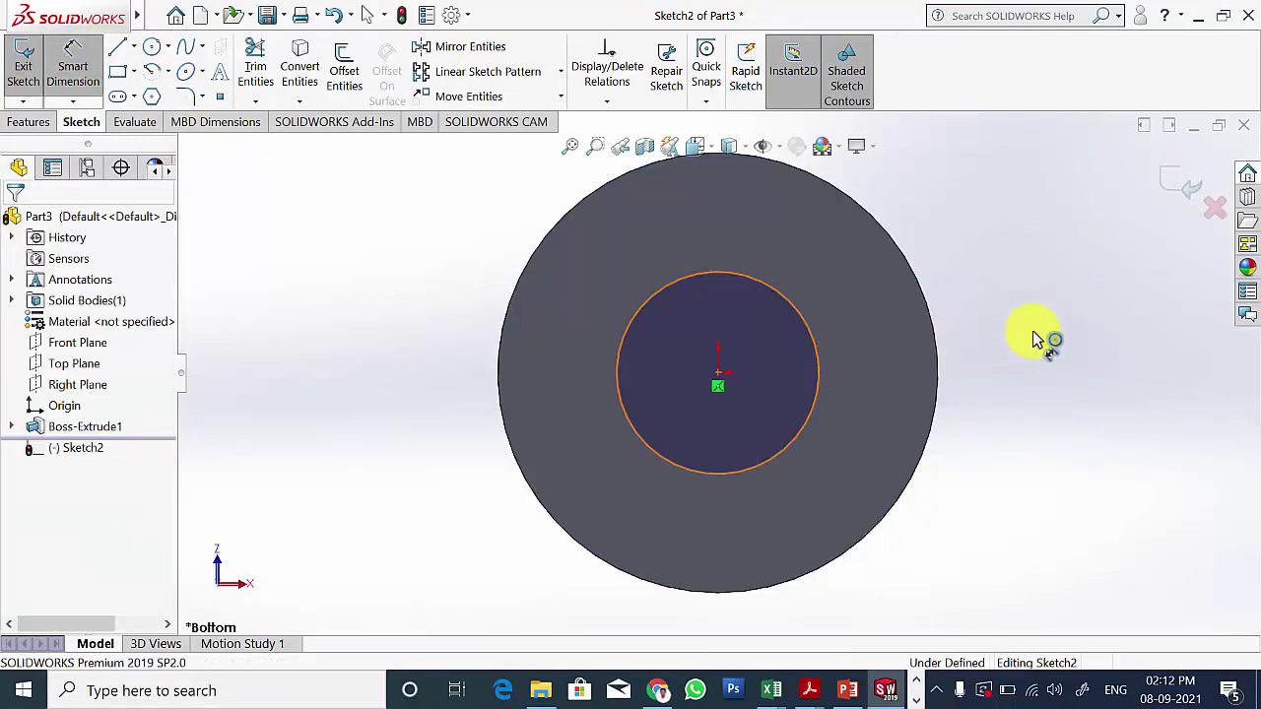
click(817, 360)
click(1047, 337)
key(Return)
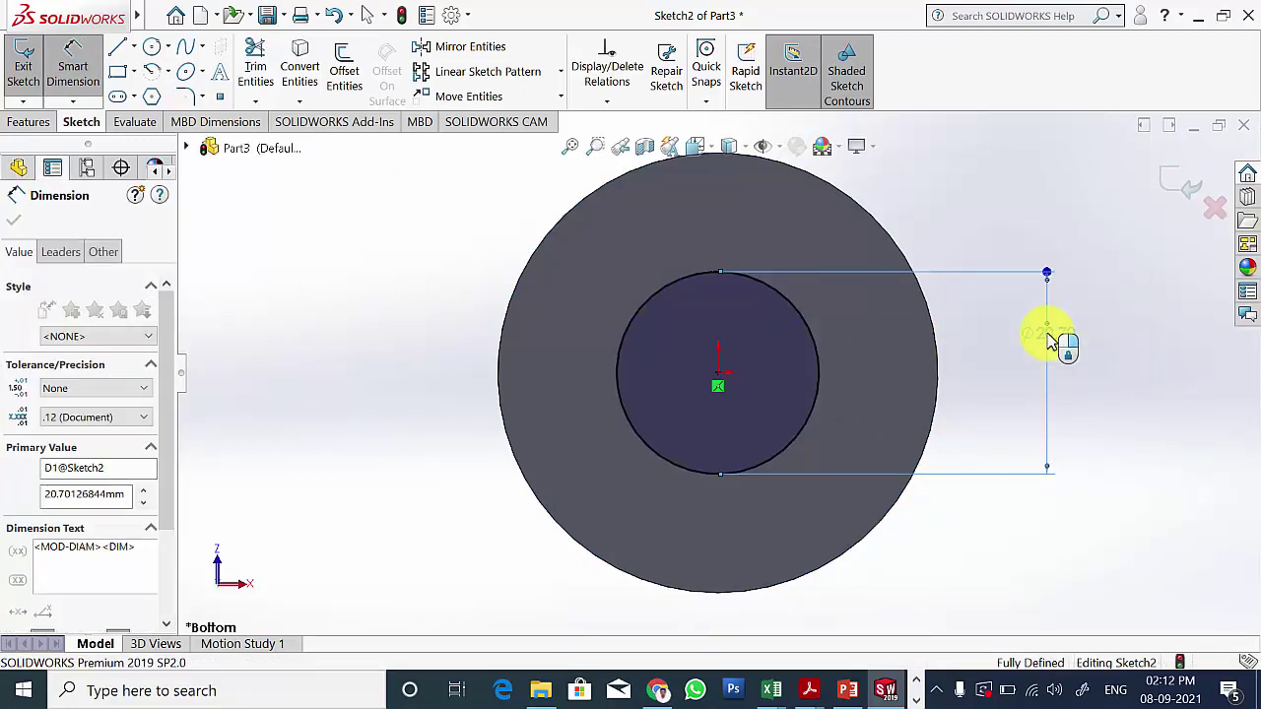
click(850, 689)
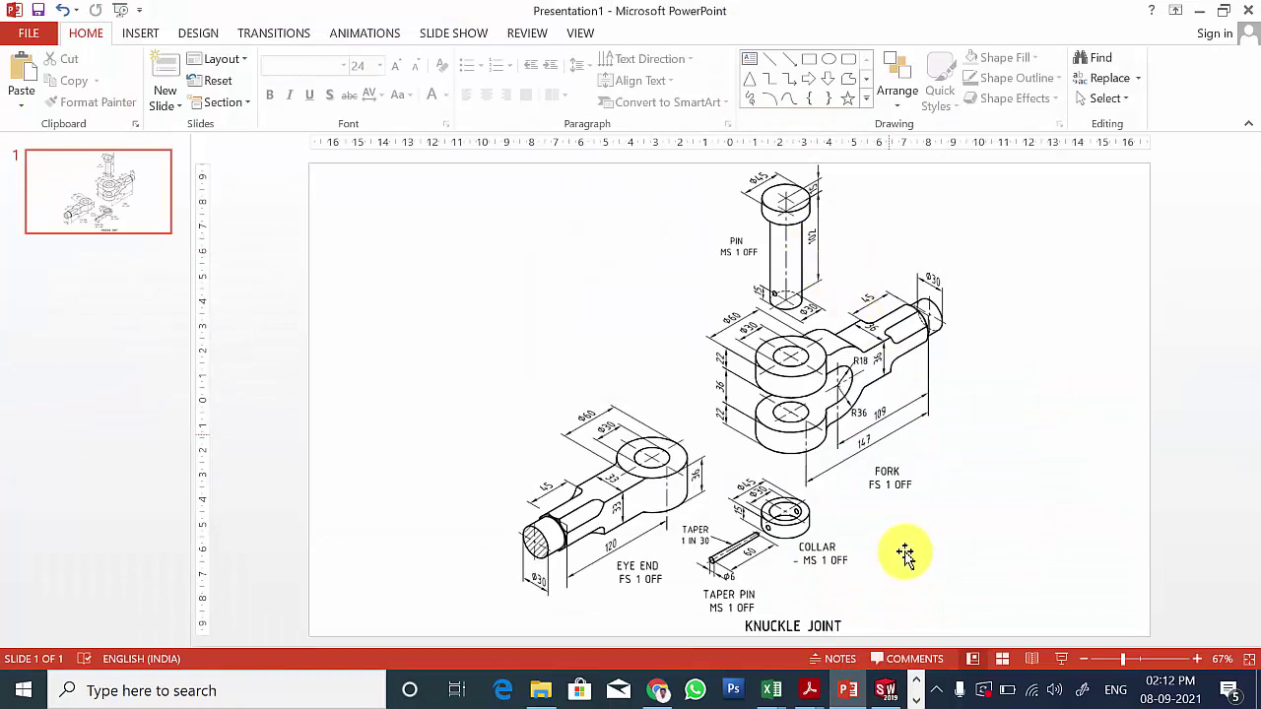
click(884, 689)
click(14, 222)
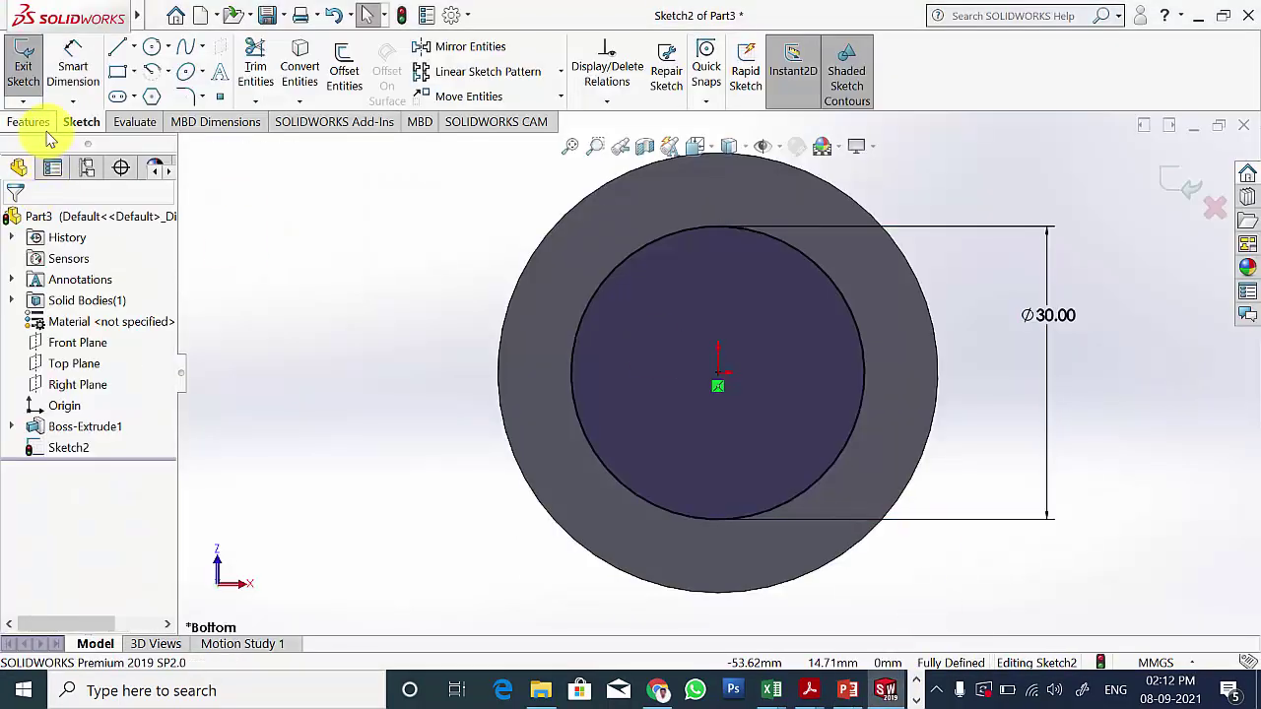
Step: Extrude the 30 mm circle 102 mm into the pin shaft, merged with the disc
click(39, 122)
click(41, 69)
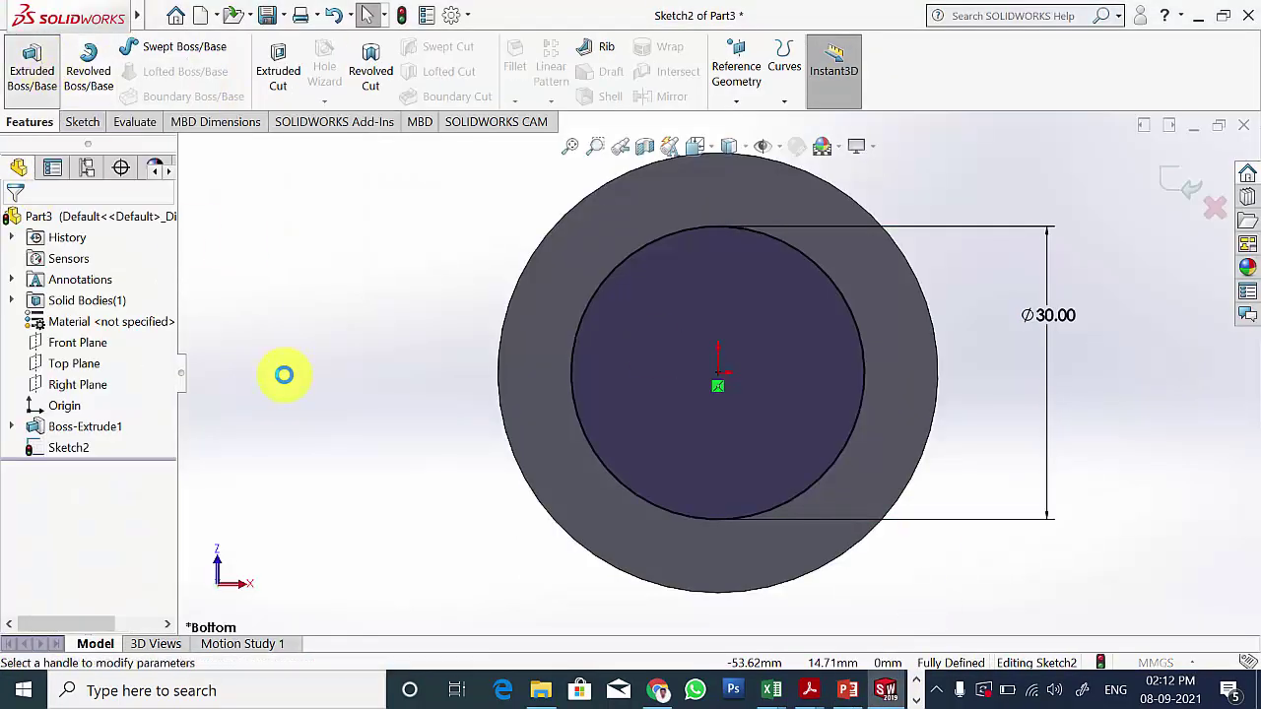
text(102)
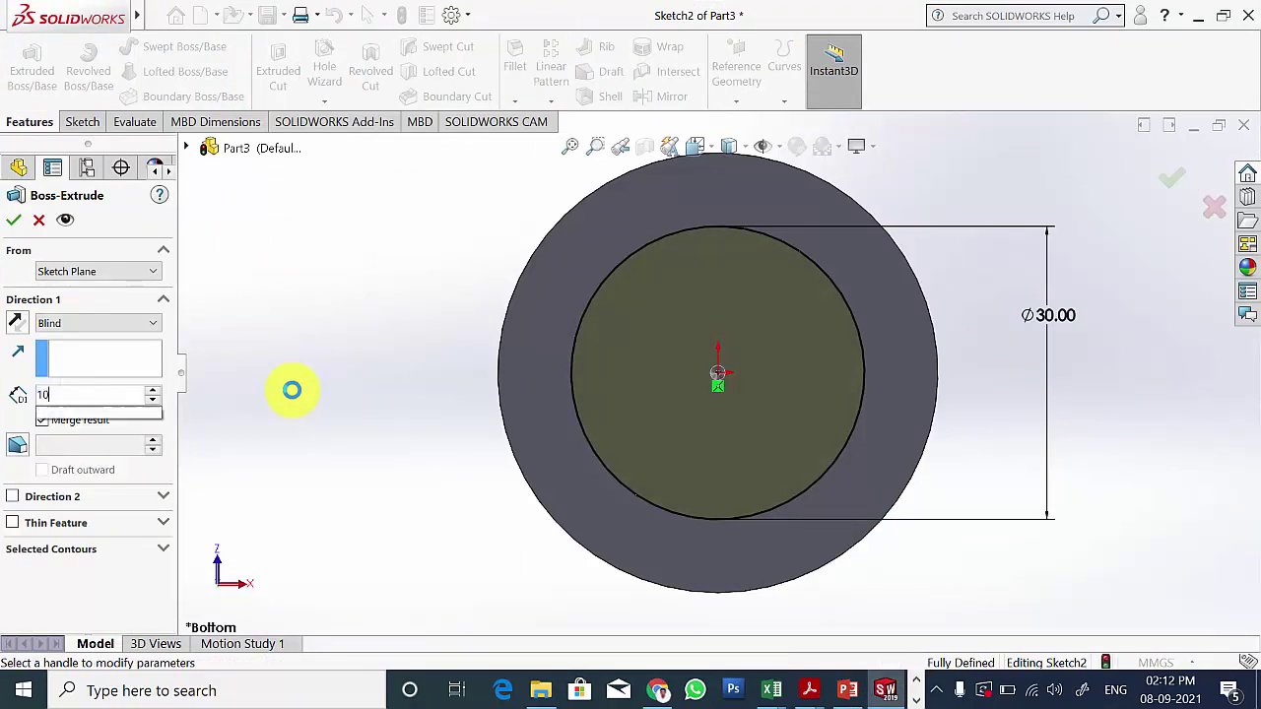
key(Return)
middle_drag(360, 344, 399, 356)
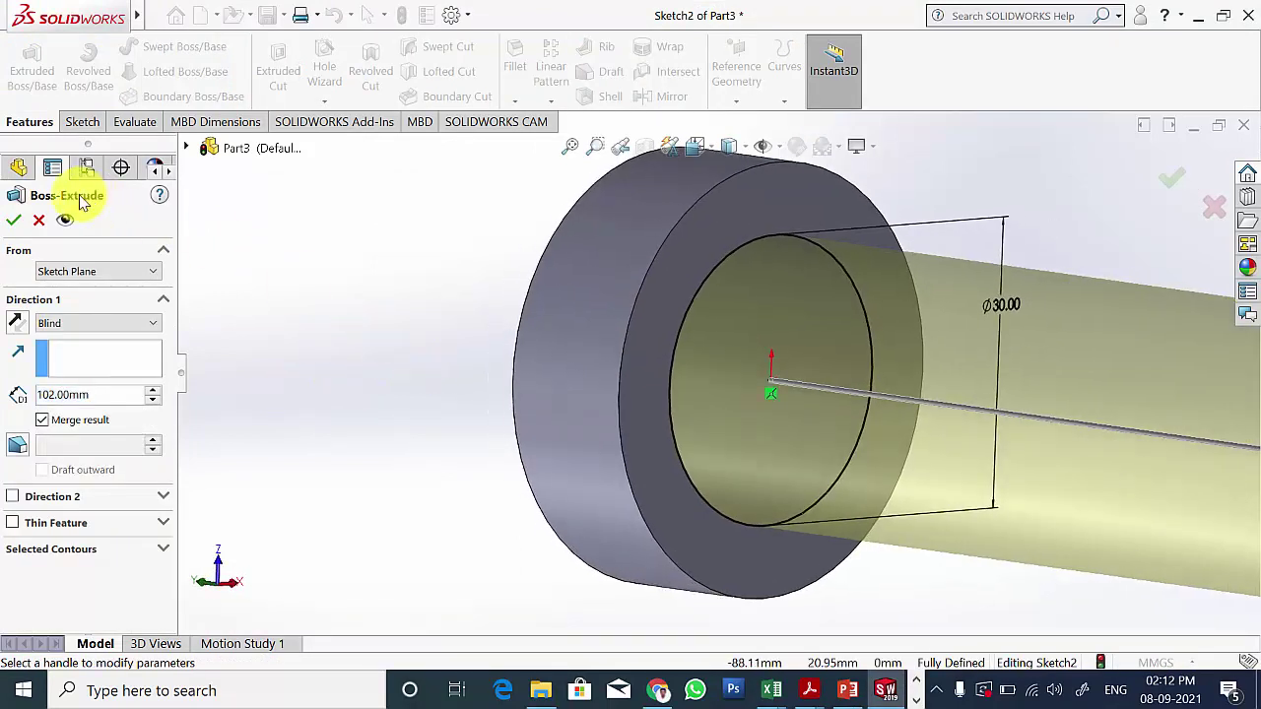
click(15, 220)
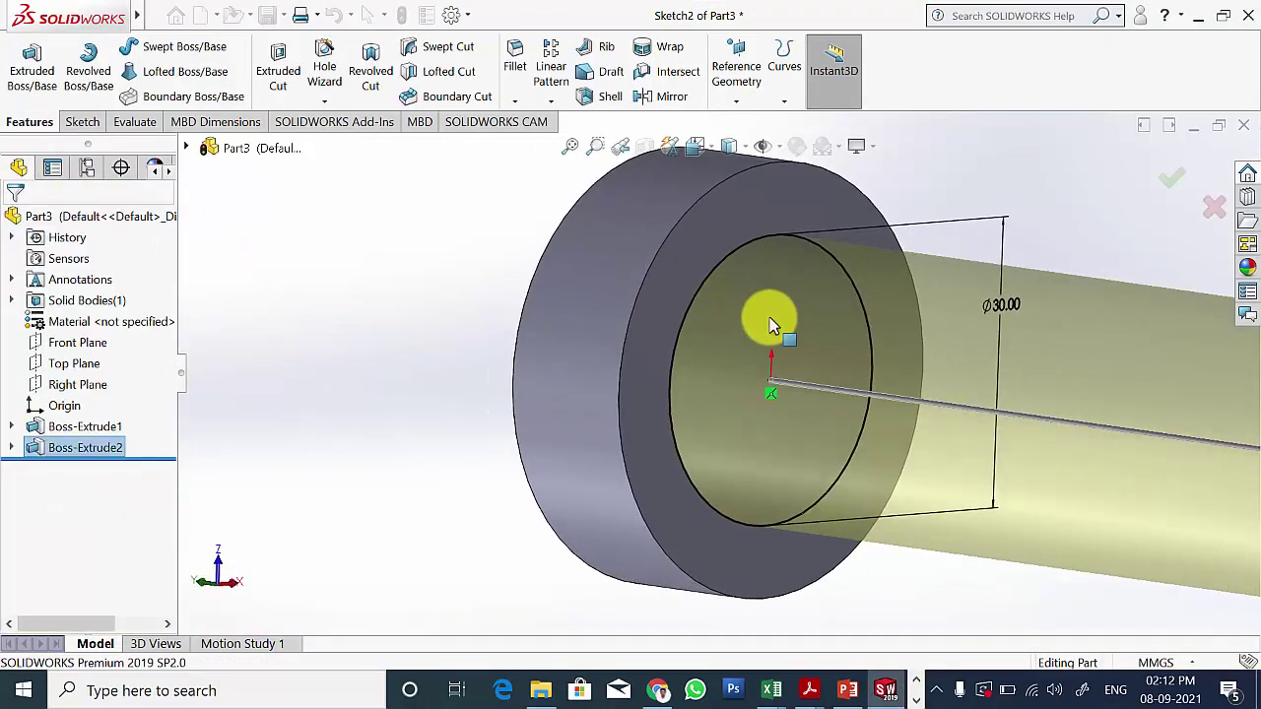
scroll(782, 326, up, 5)
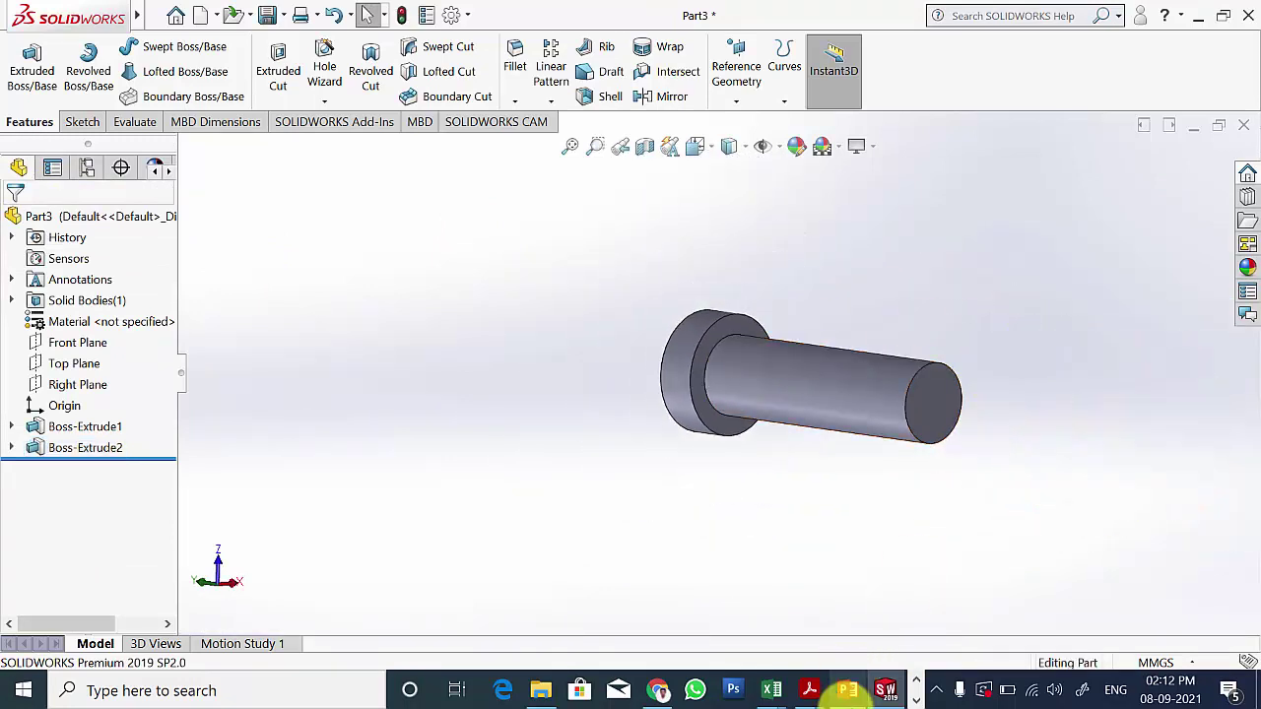
click(847, 690)
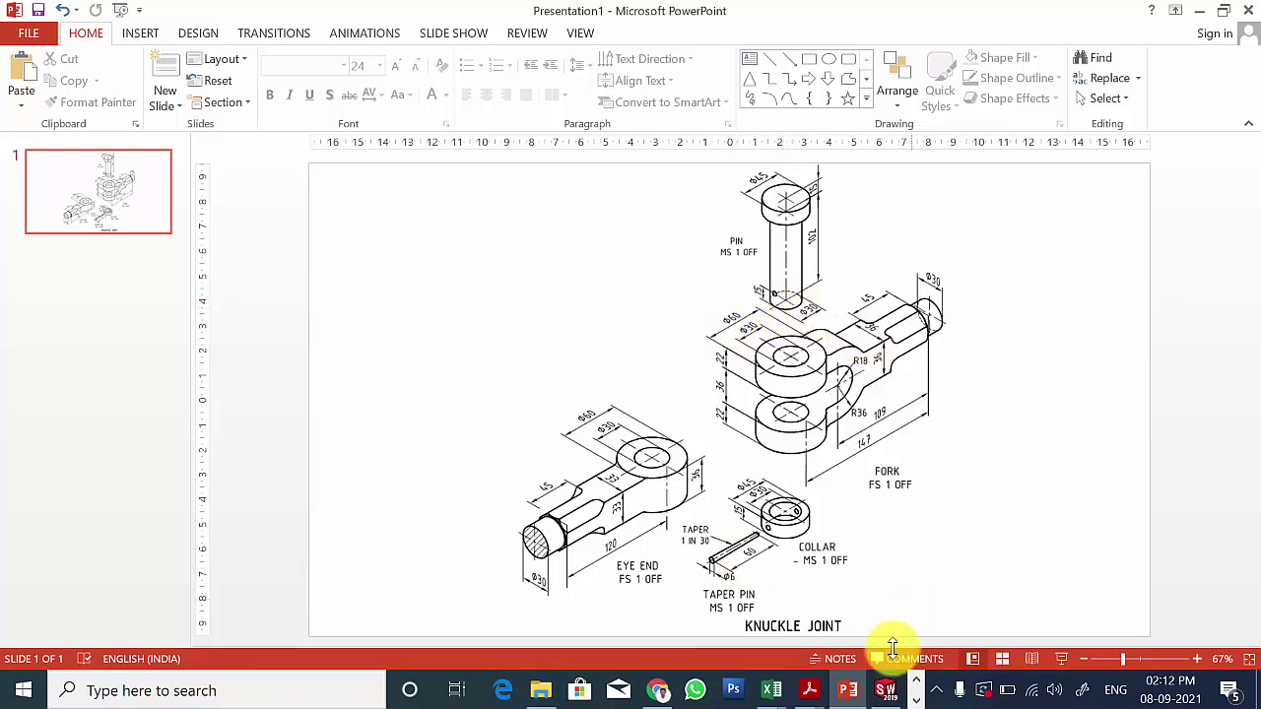
Step: Open a new sketch on Part3's Right Plane
click(885, 690)
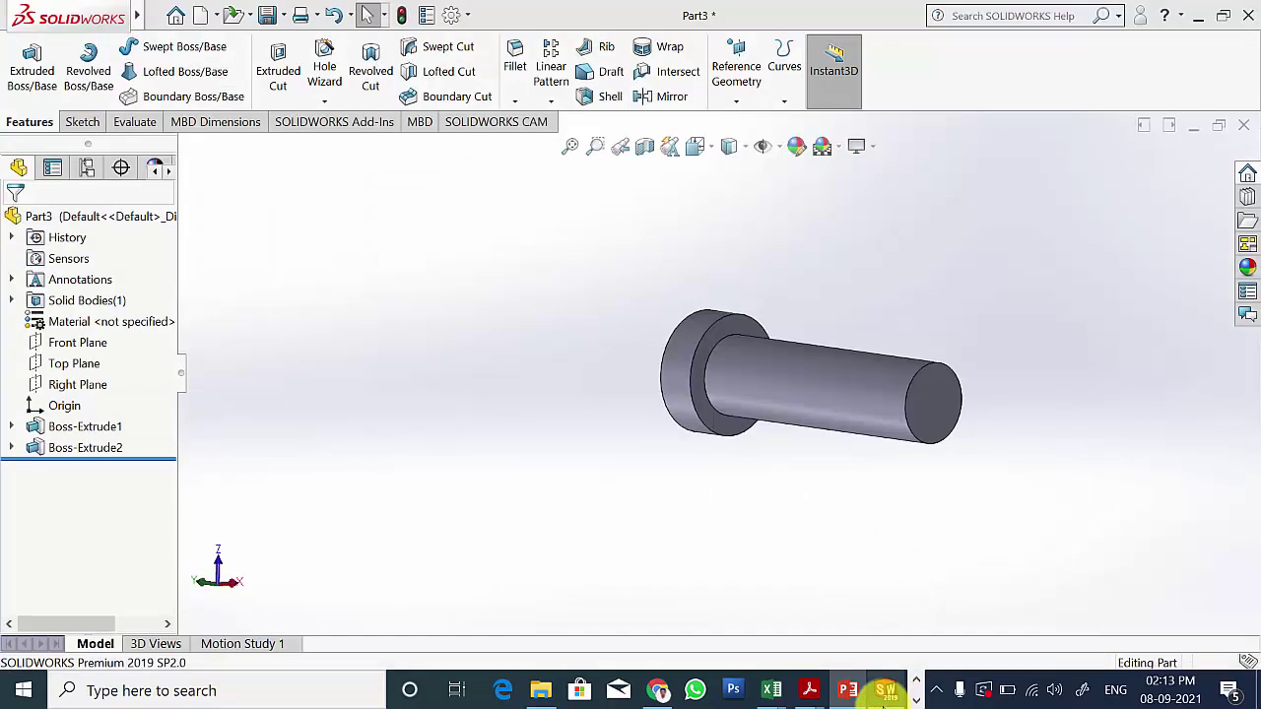
click(81, 384)
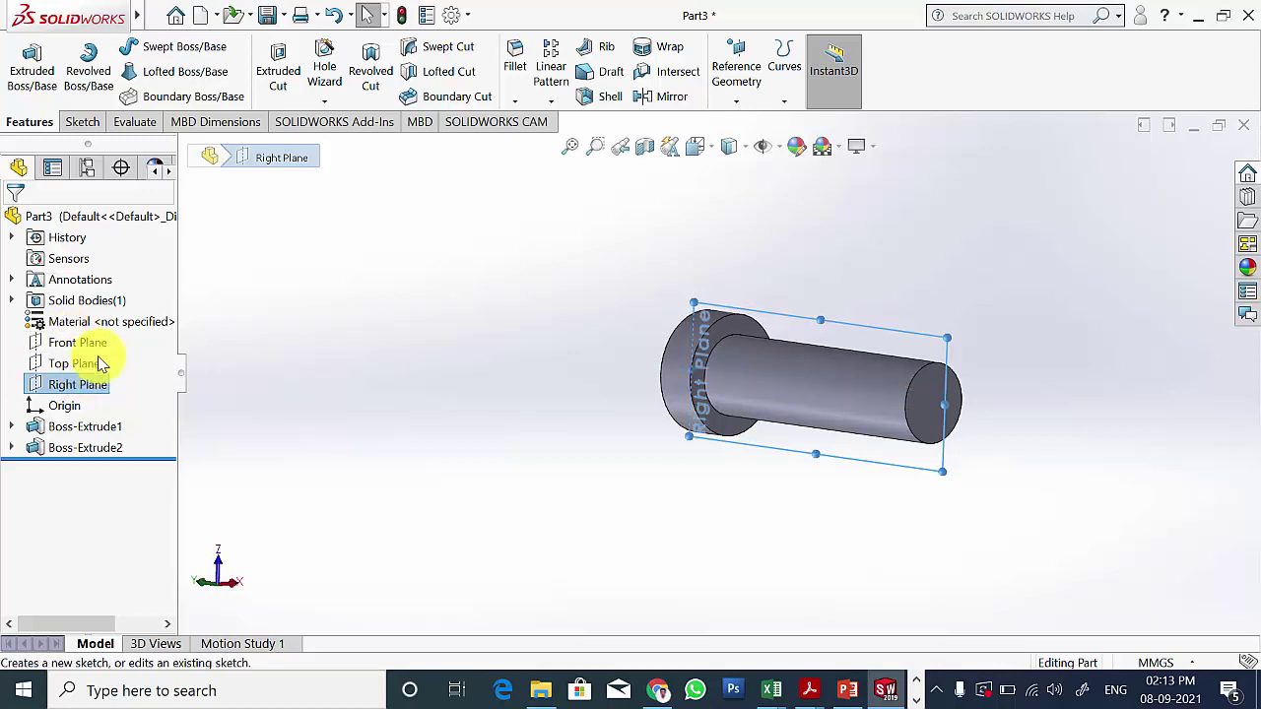
click(98, 365)
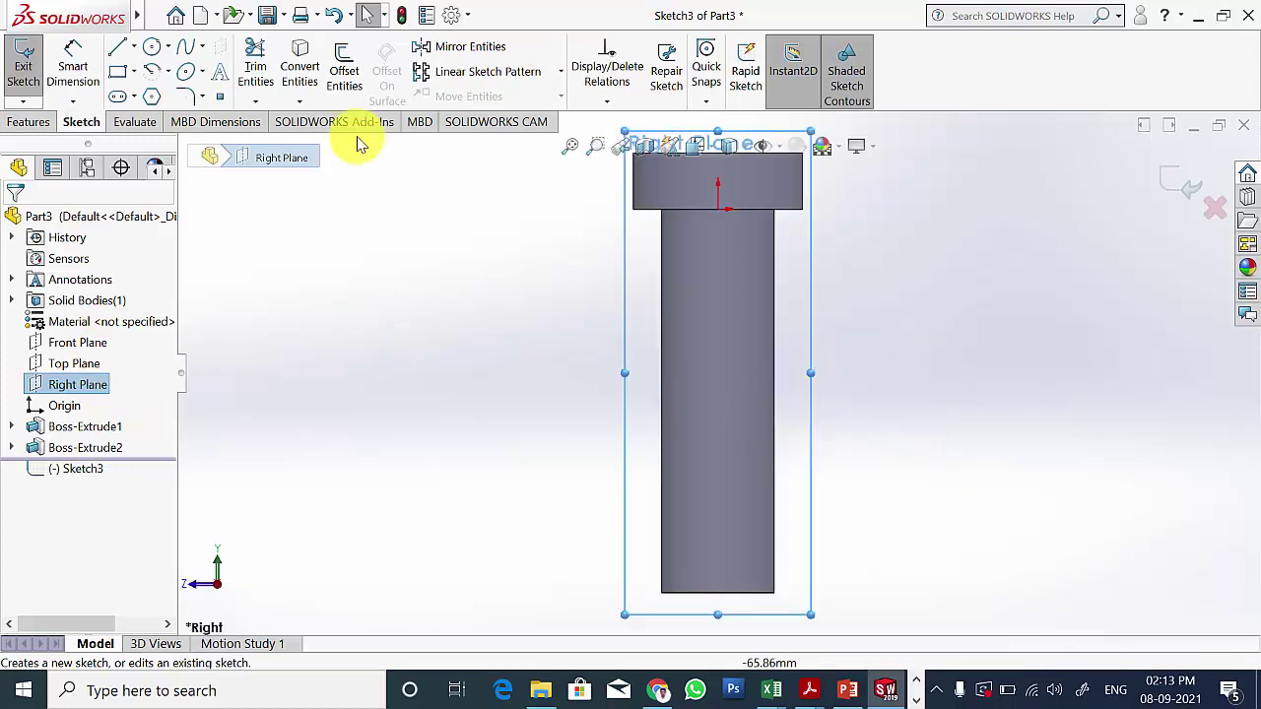
Step: Draw a circle on the pin's centreline with its centre dimensioned 15 mm above the bottom edge
click(153, 46)
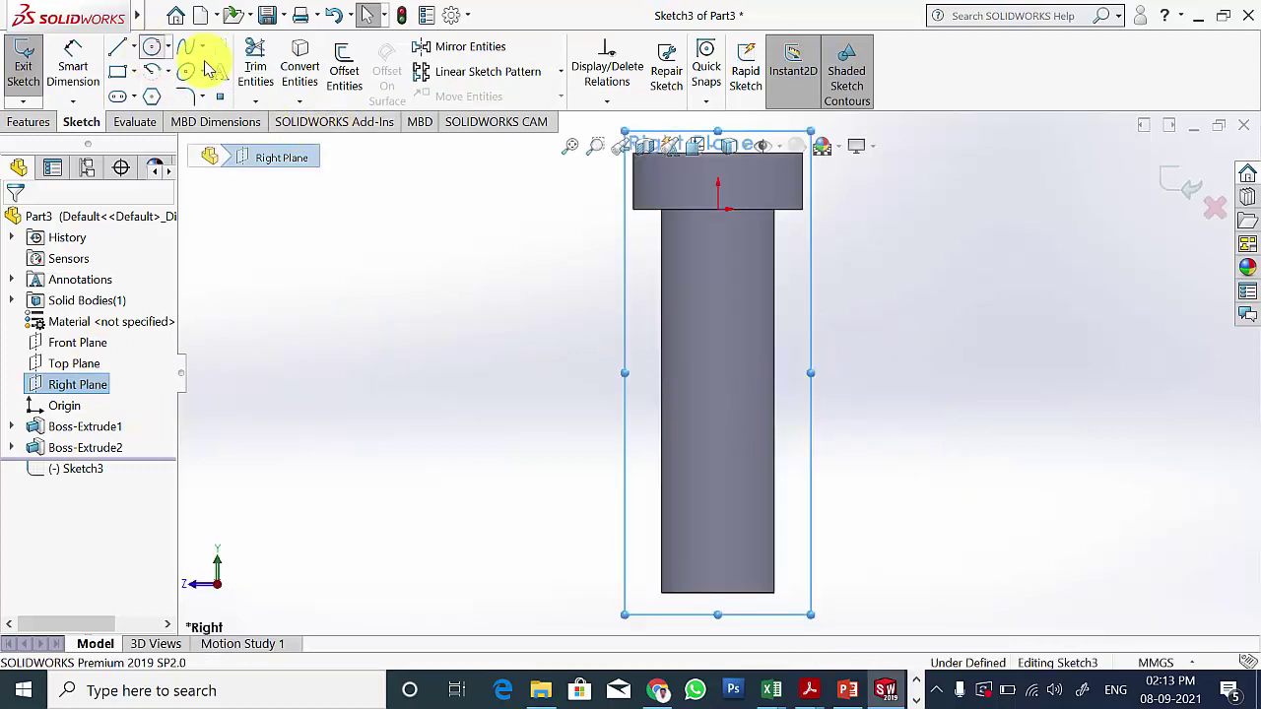
click(718, 545)
click(731, 554)
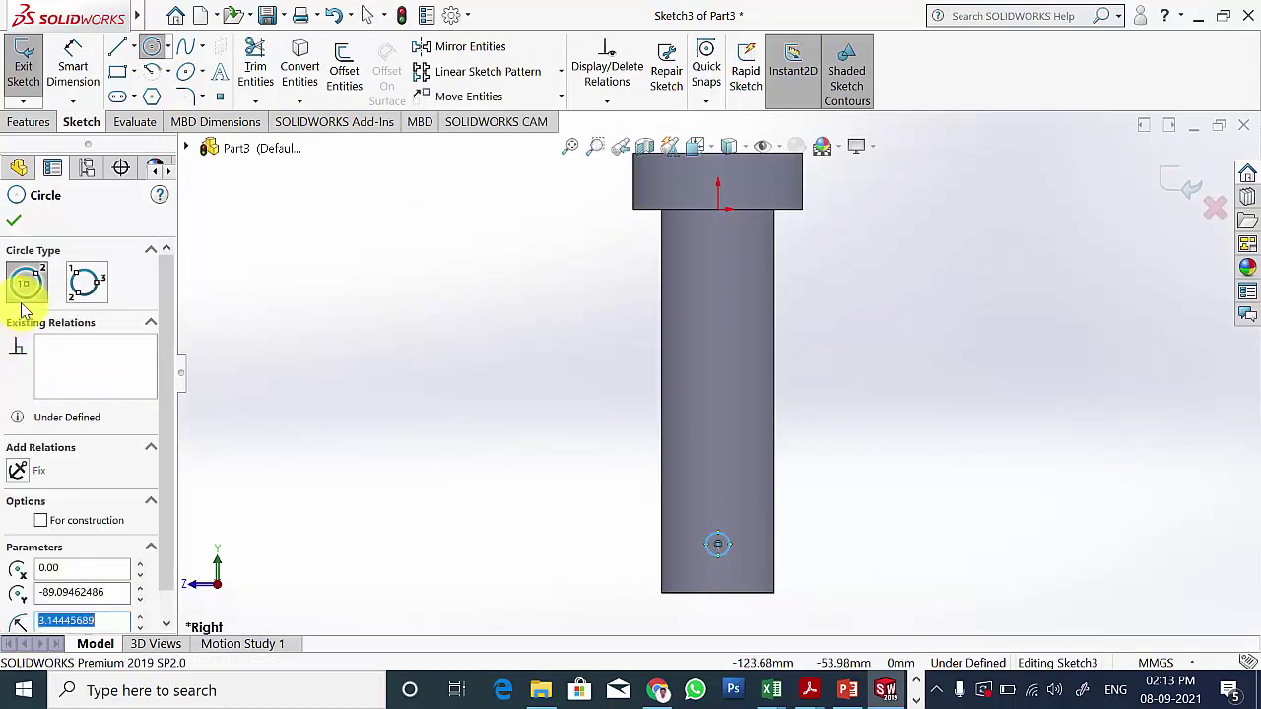
click(14, 220)
click(74, 64)
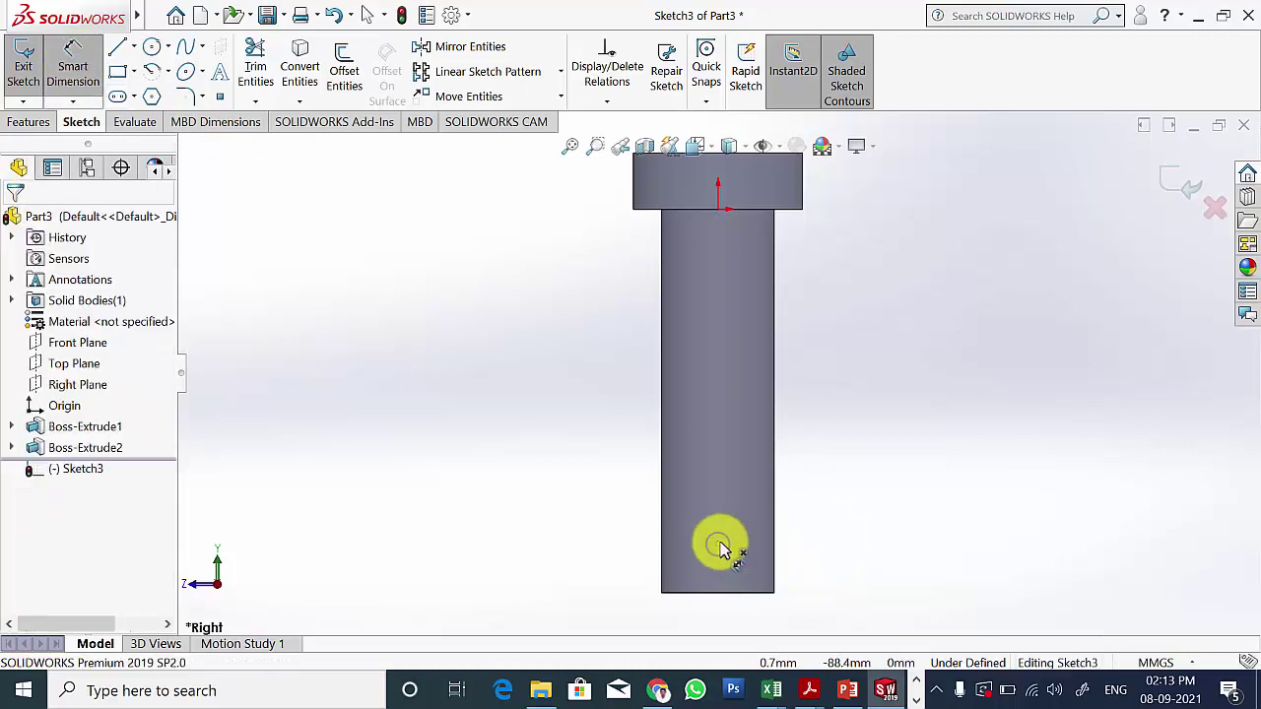
click(718, 545)
click(727, 593)
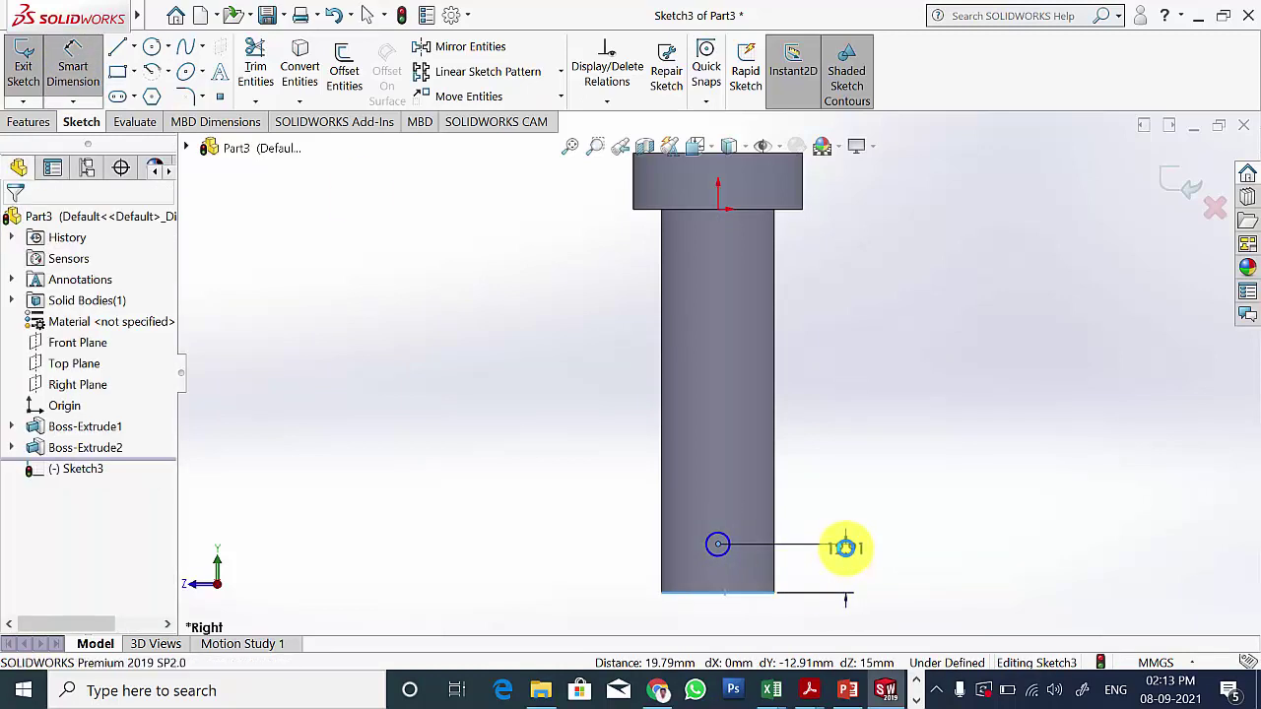
click(842, 547)
text(15)
key(Return)
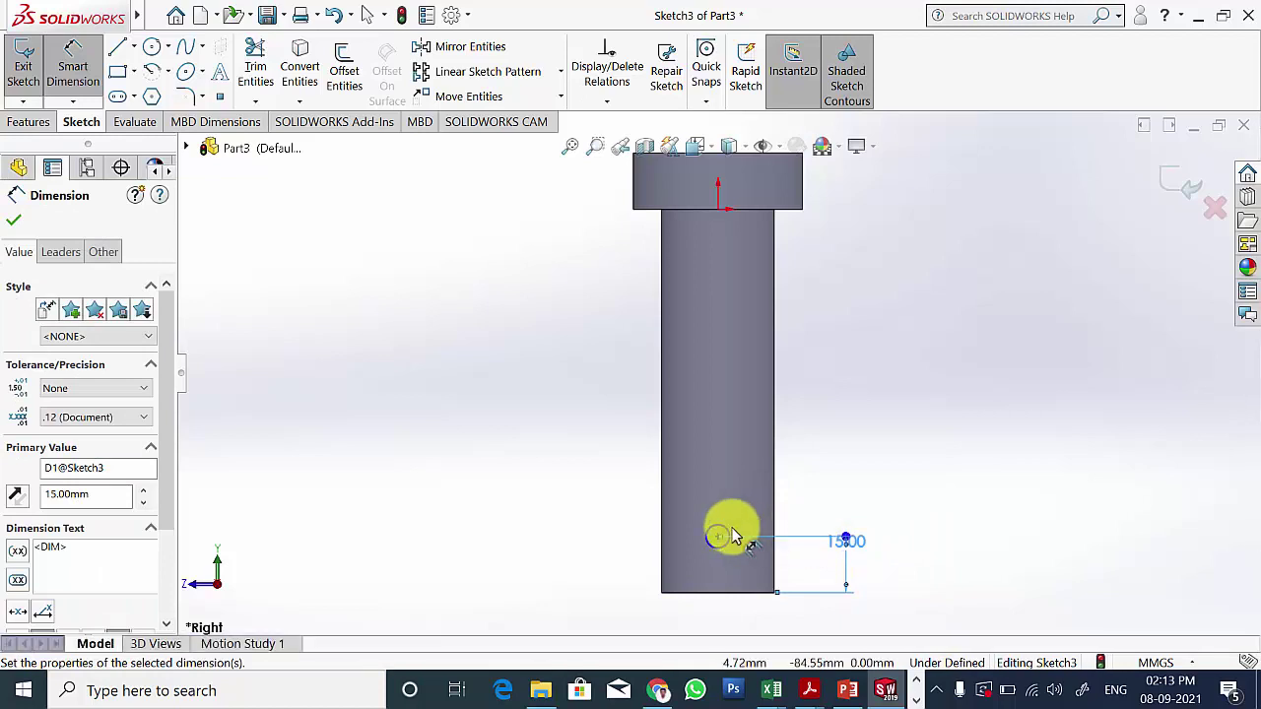
Step: Give the circle a 6 mm diameter and align its centre vertically with the origin
click(728, 537)
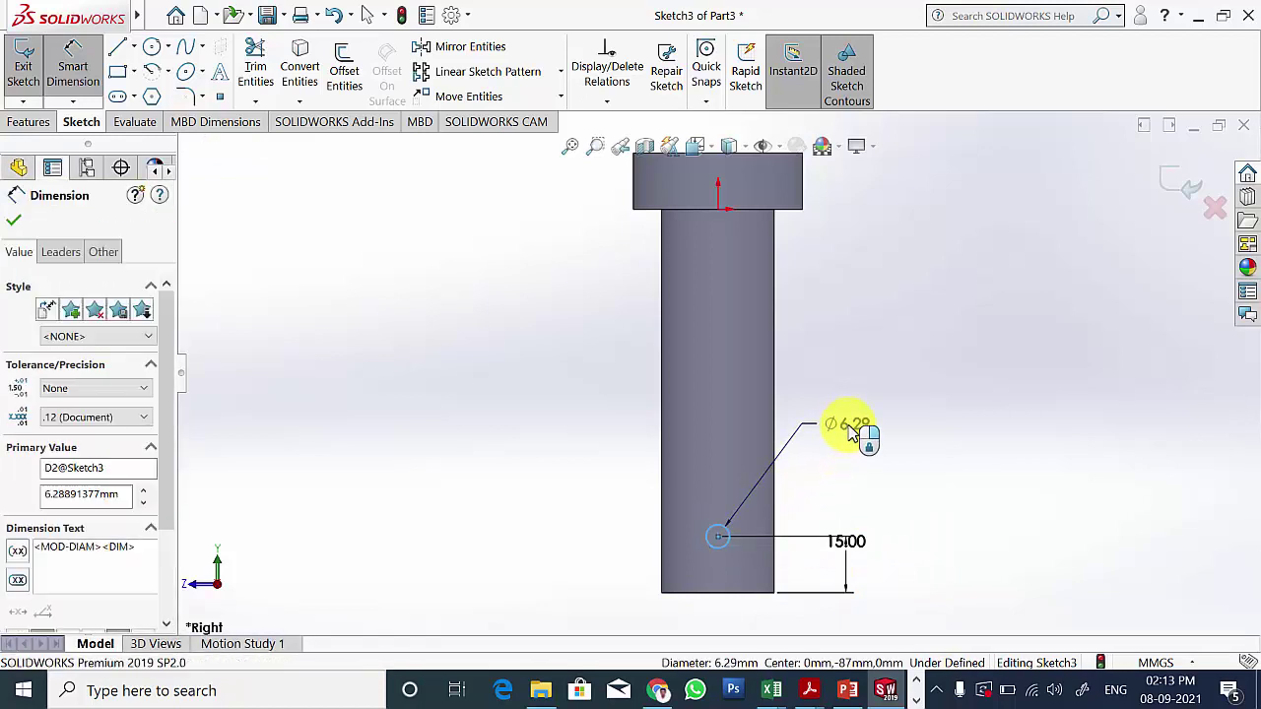
click(853, 434)
text(6)
key(Return)
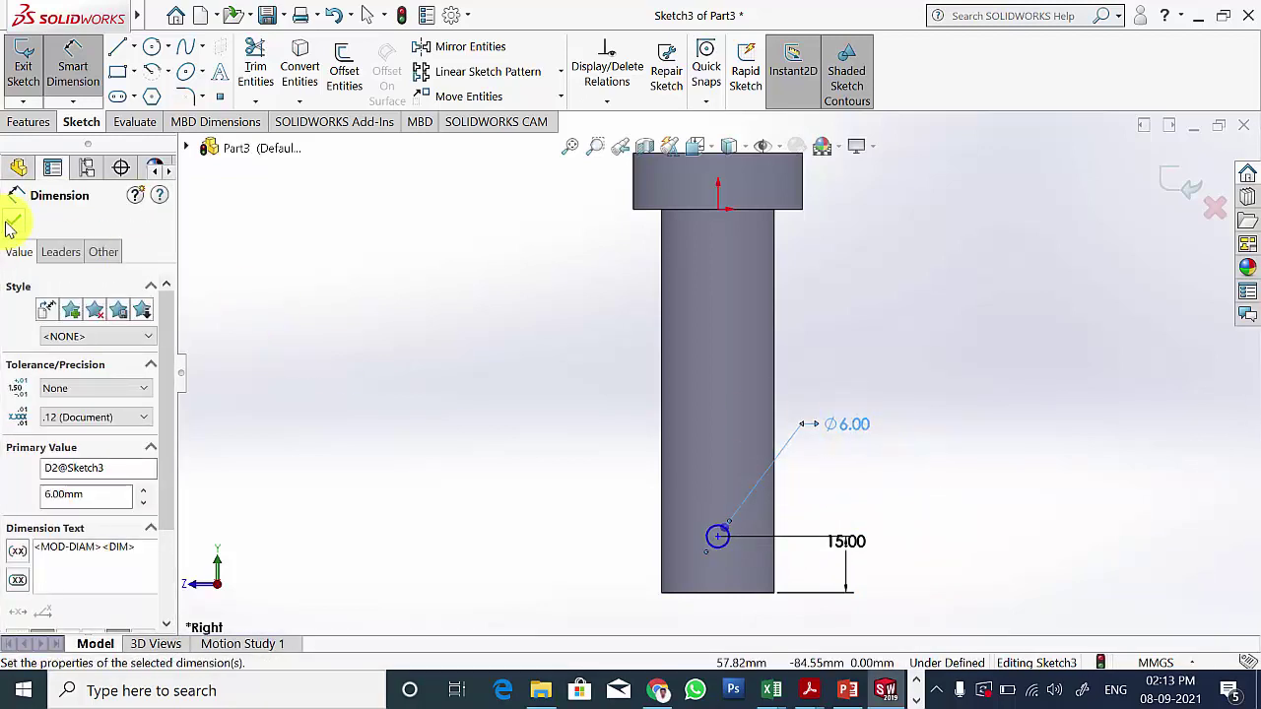
click(12, 219)
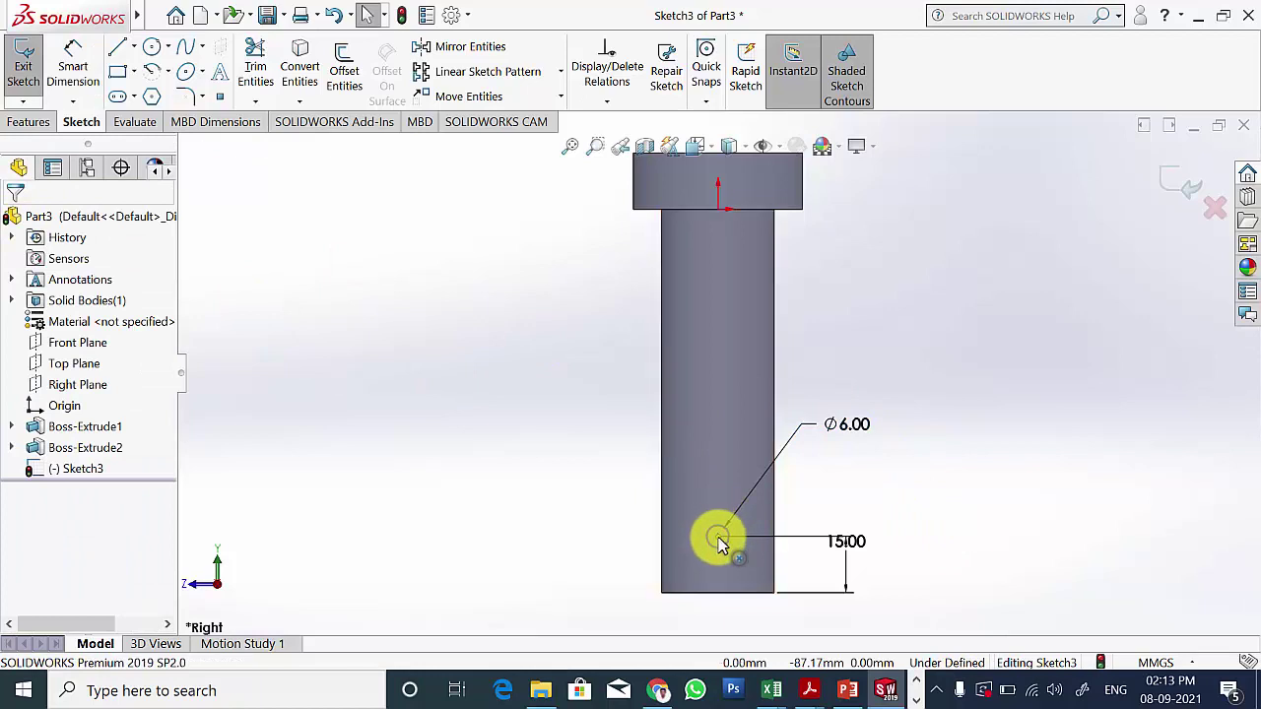
click(718, 538)
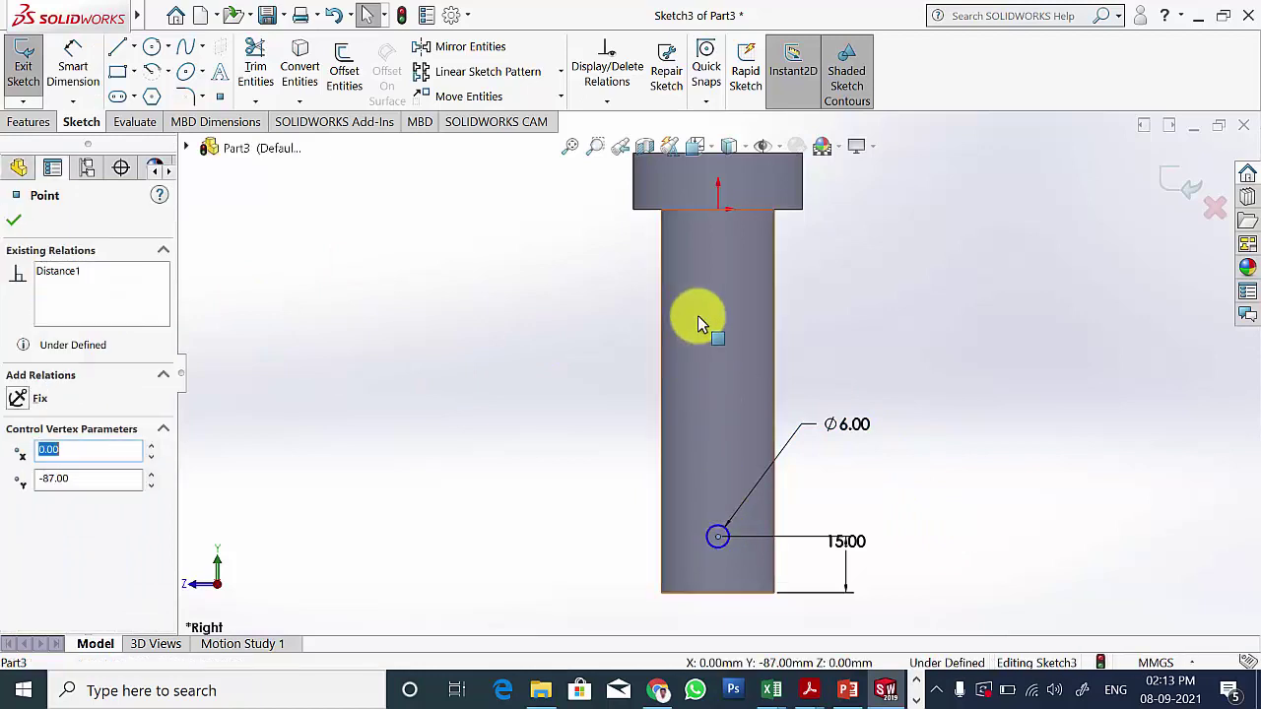
ctrl+click(719, 210)
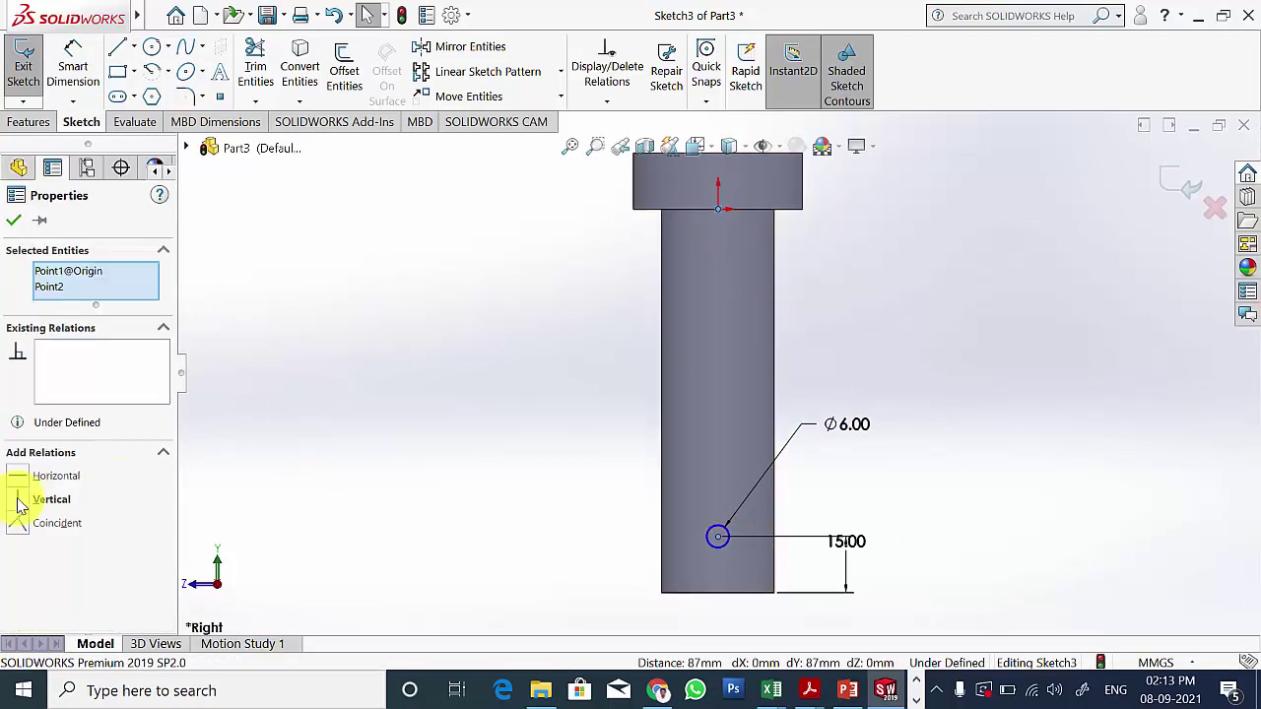
click(20, 500)
click(15, 223)
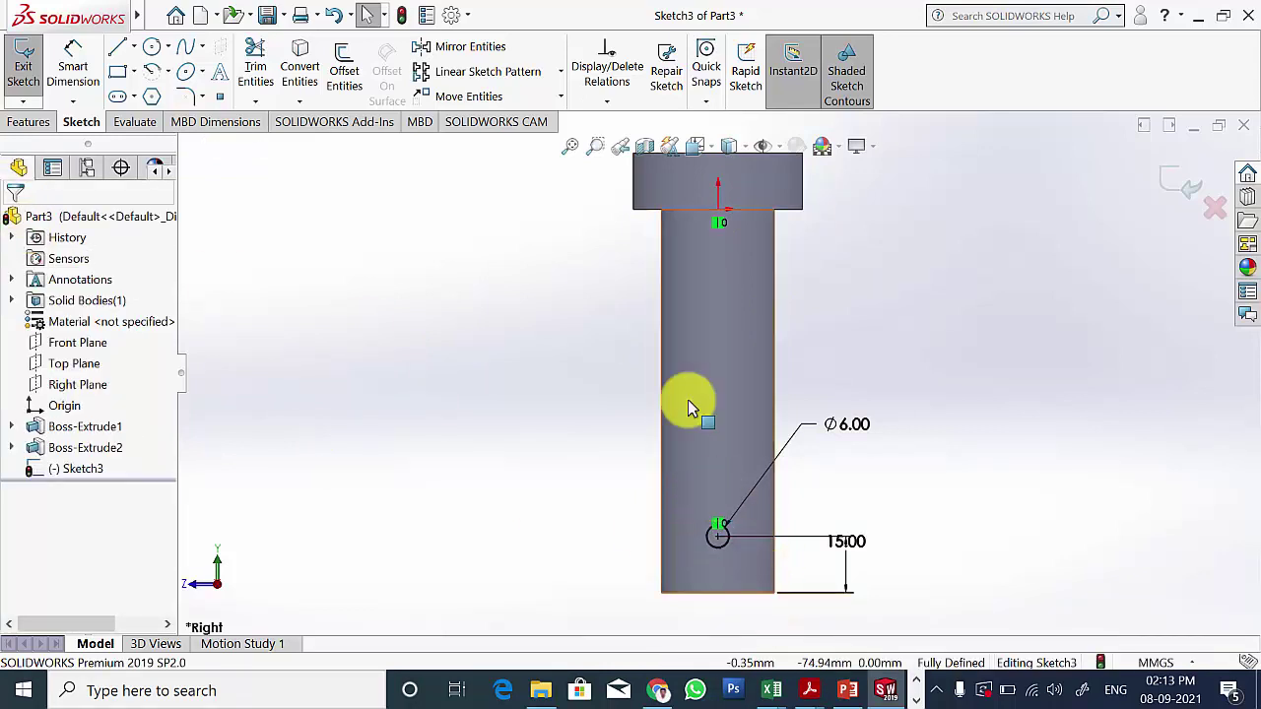
click(30, 123)
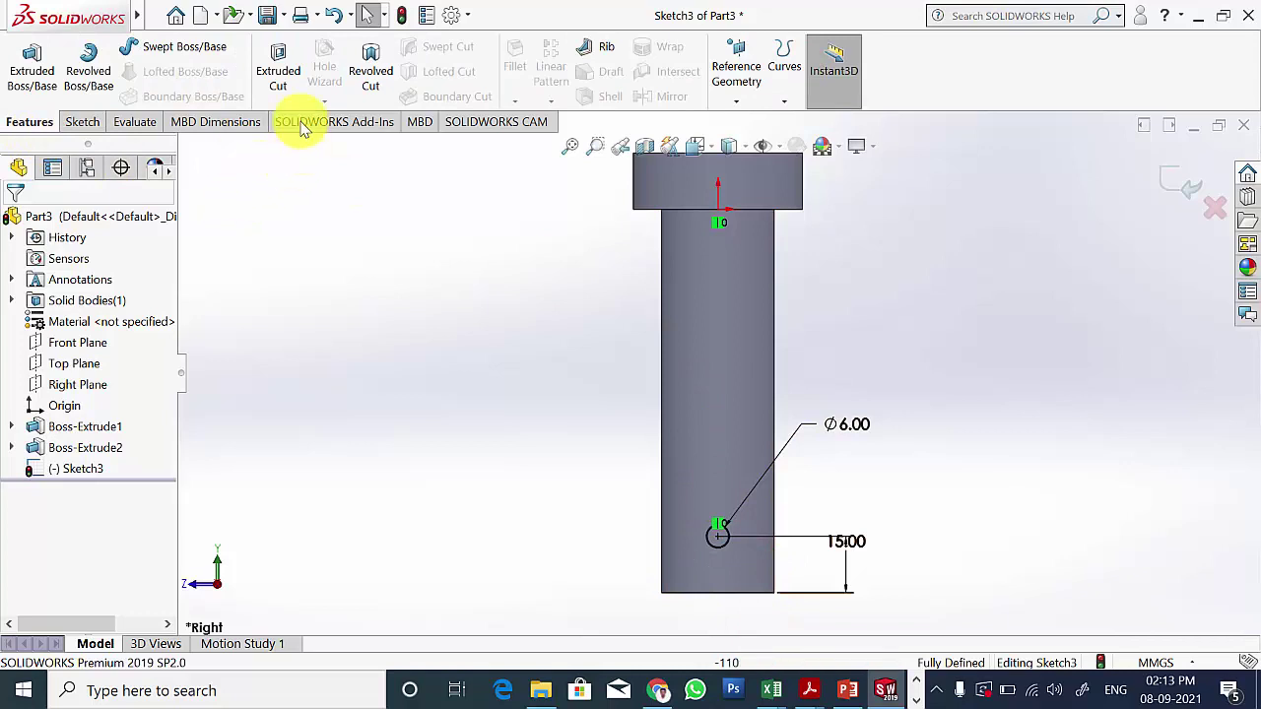
Step: Cut Sketch3 as an extruded cut, then change Cut-Extrude1 to Mid Plane at 102 mm
click(278, 64)
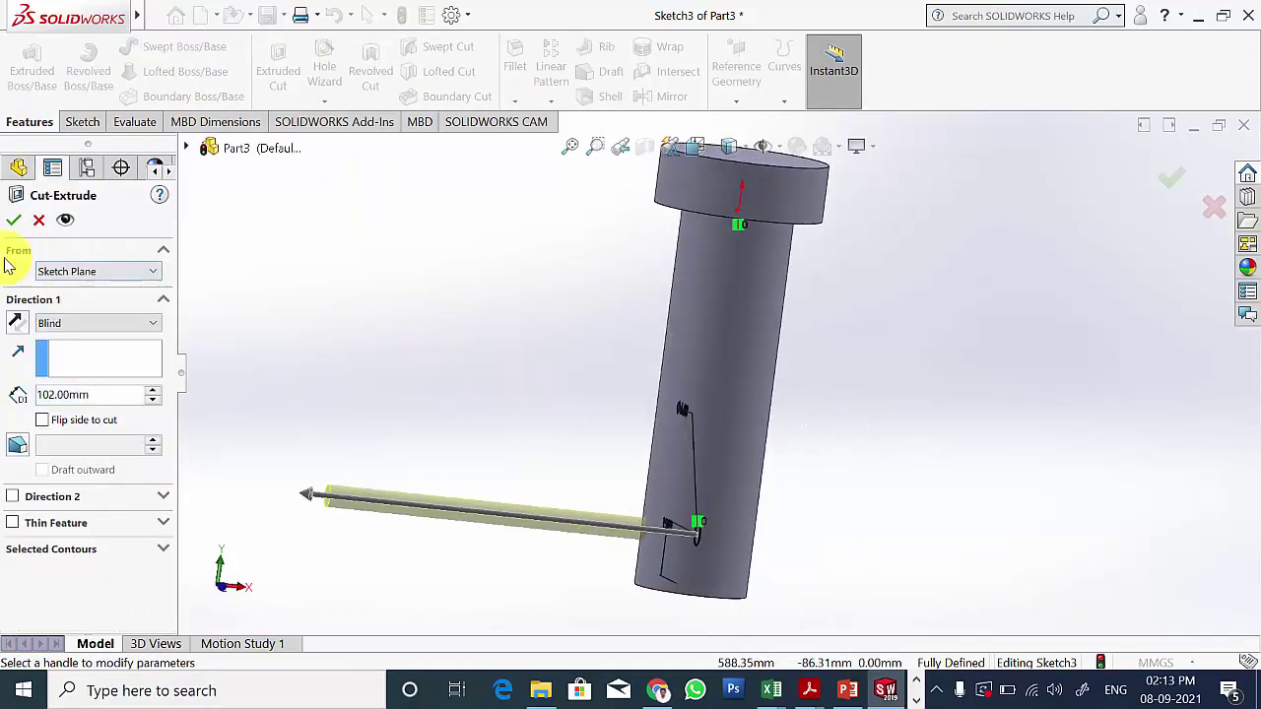
click(13, 222)
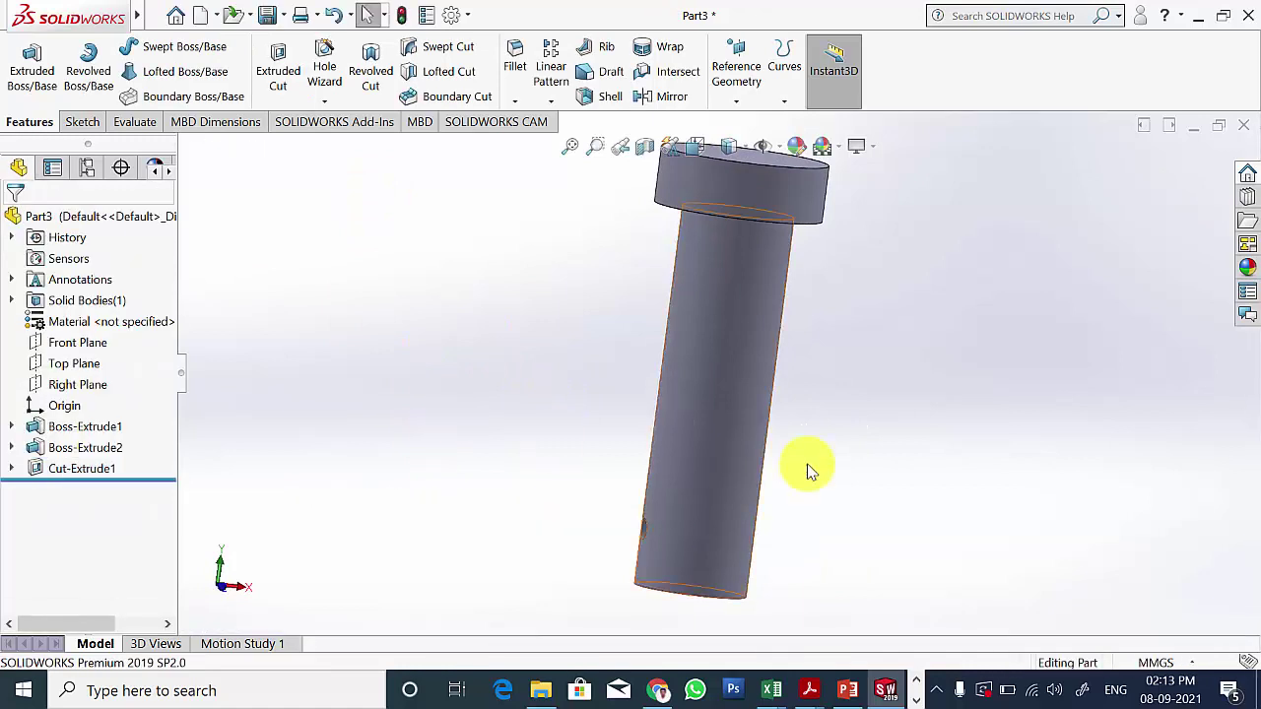
middle_drag(808, 470, 758, 455)
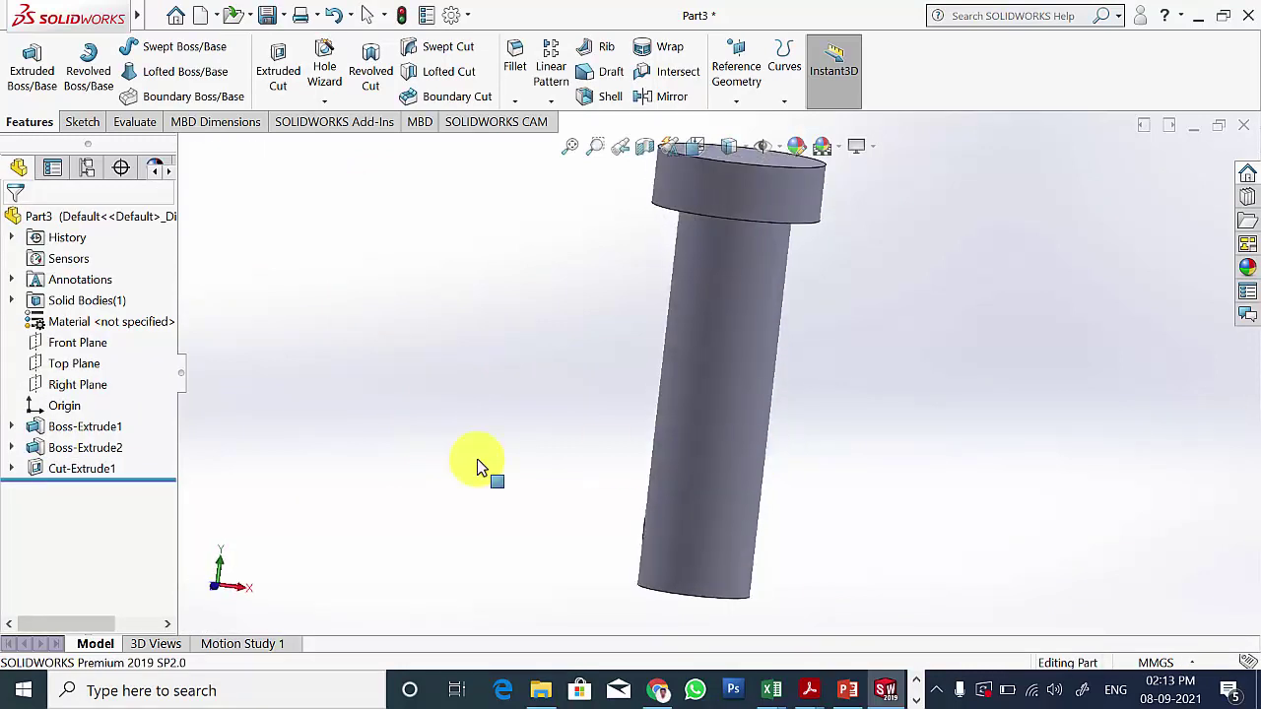
click(78, 471)
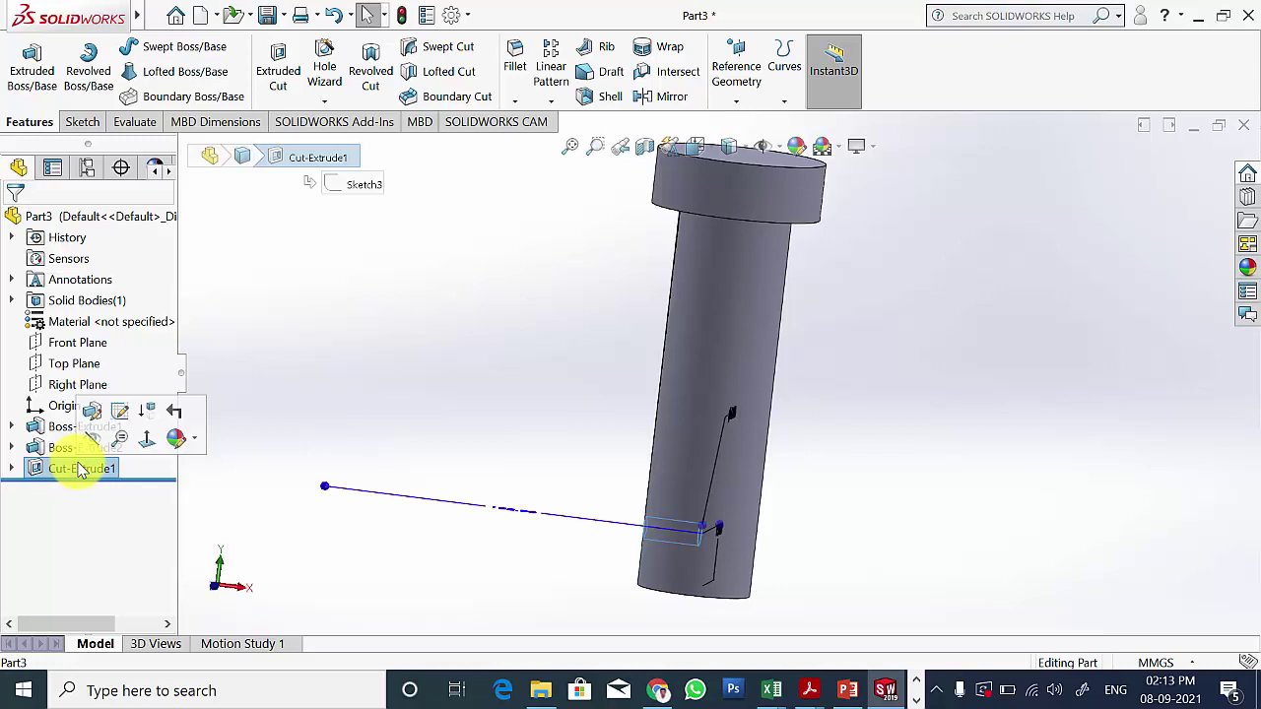
click(94, 413)
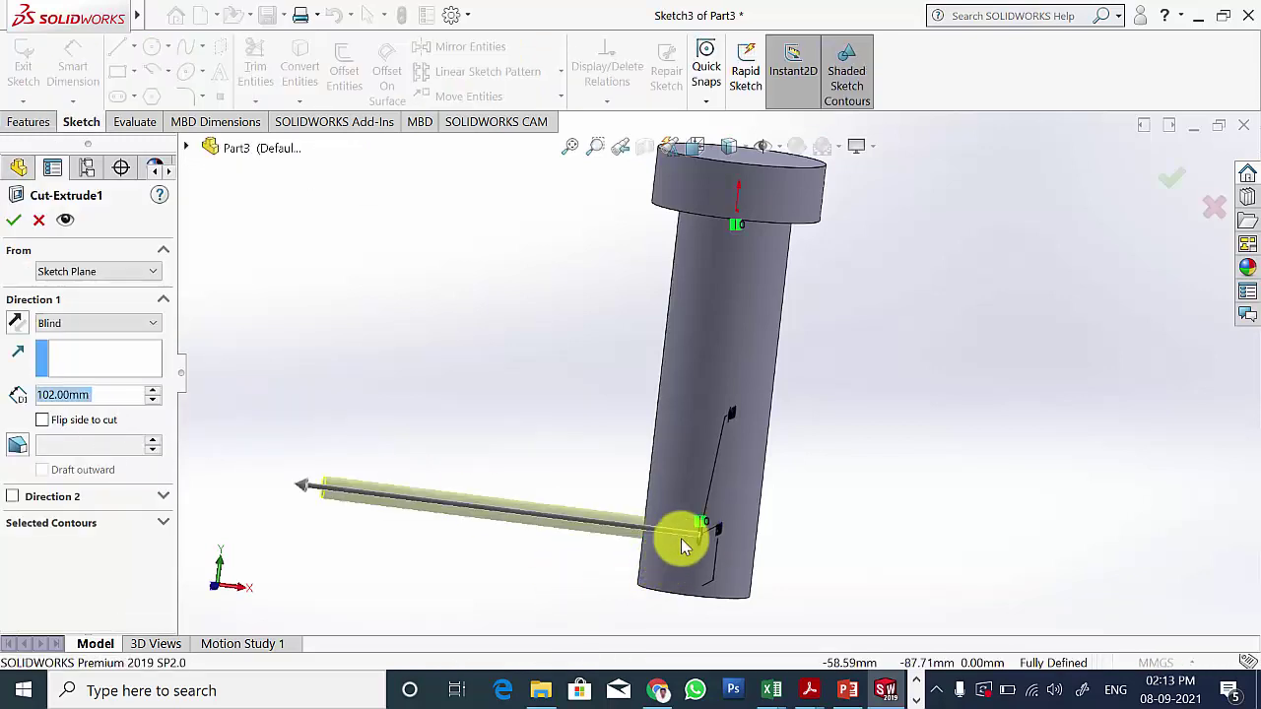
click(66, 347)
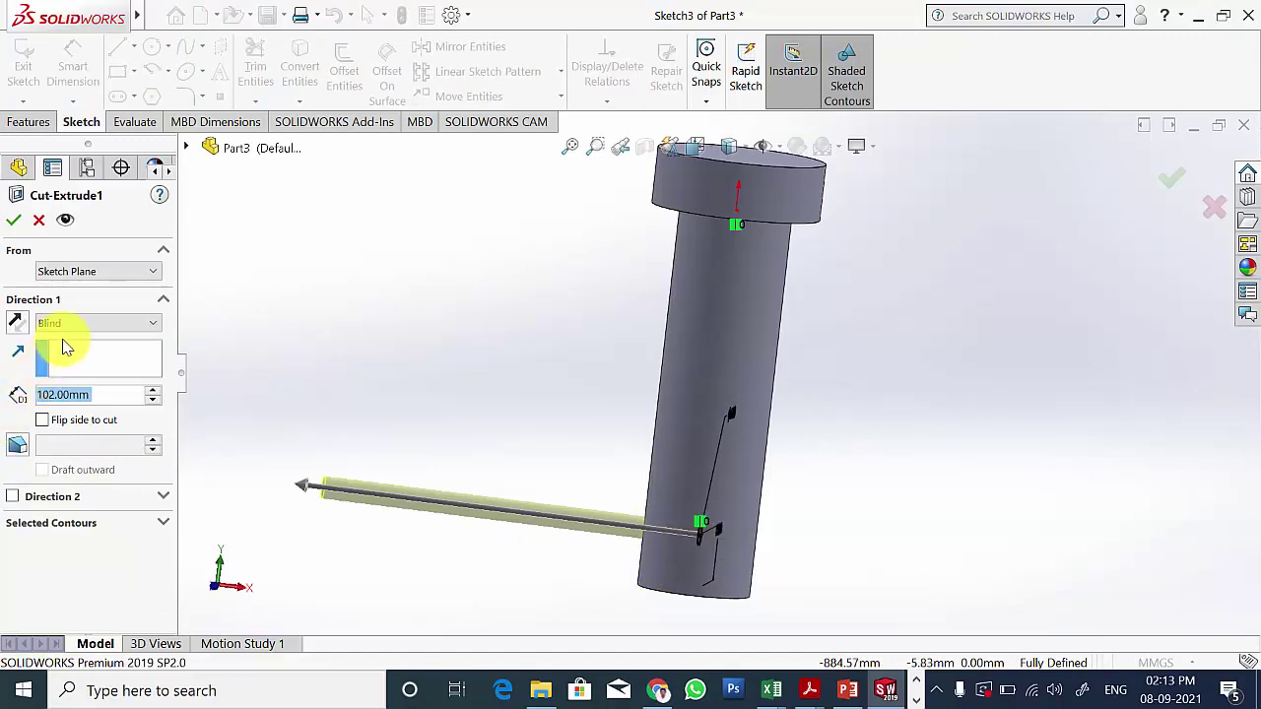
click(79, 329)
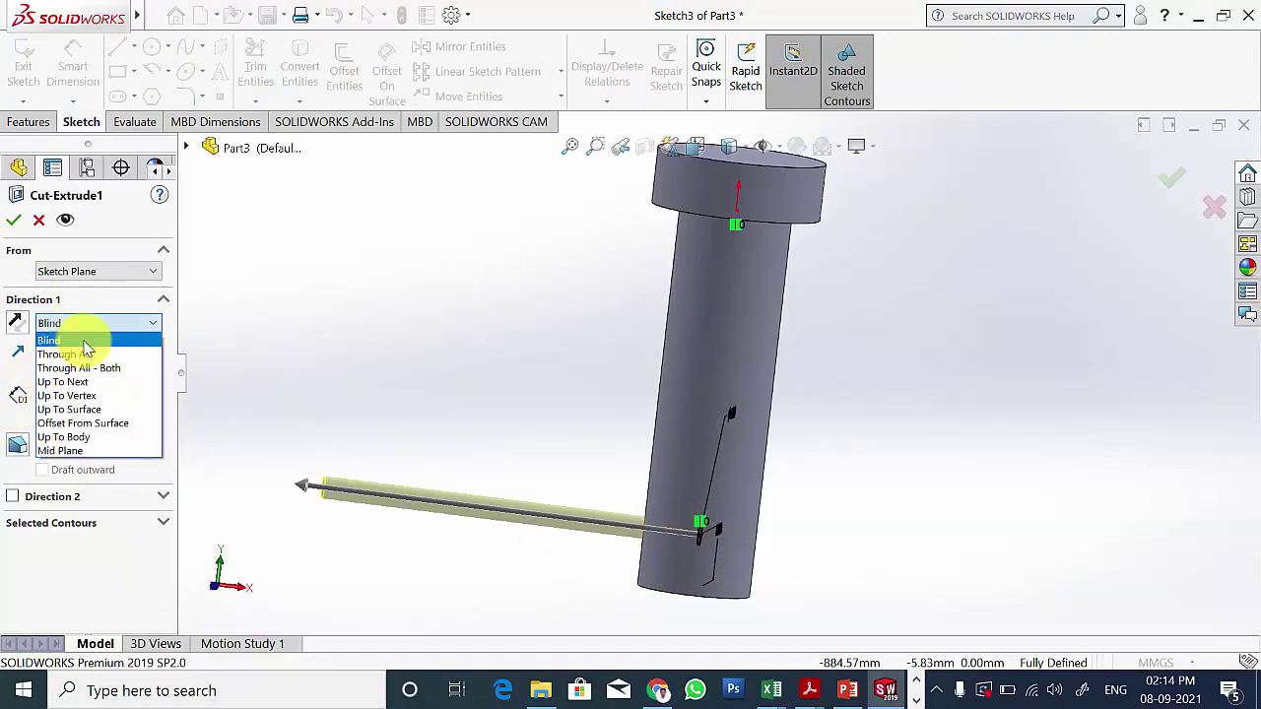
click(110, 451)
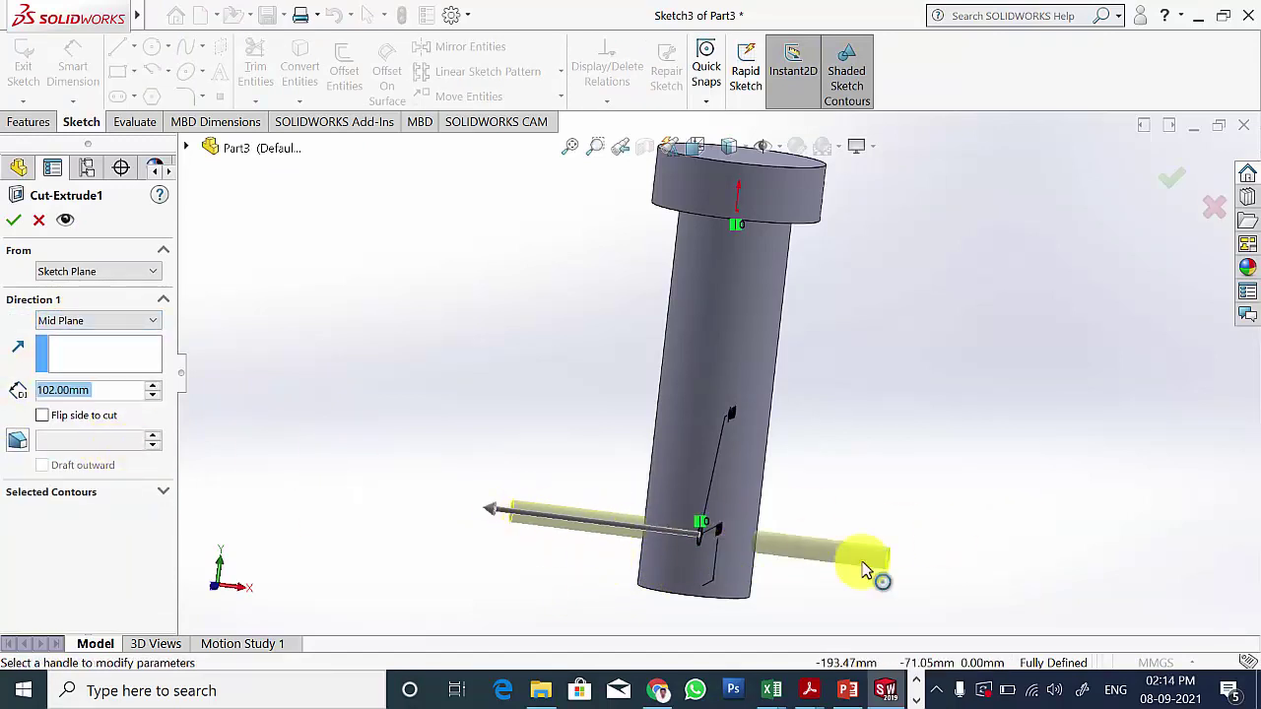
click(14, 220)
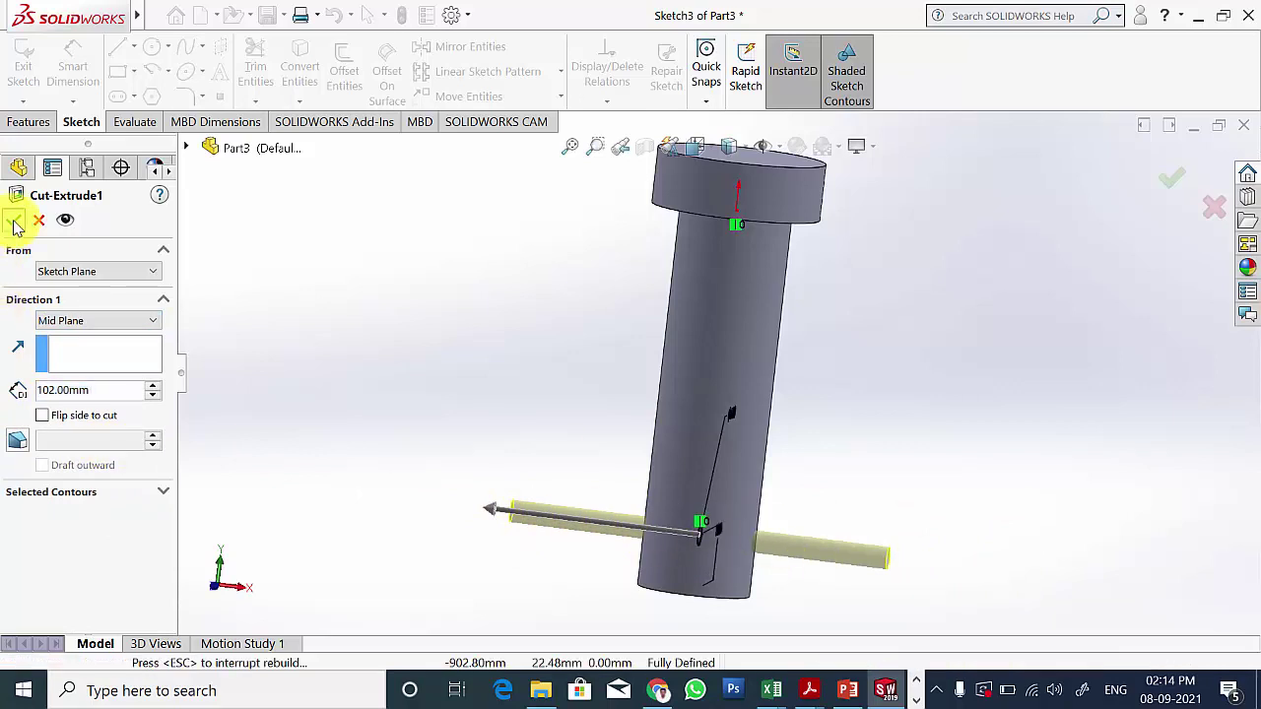
mouse_move(857, 500)
middle_down()
mouse_move(737, 450)
mouse_move(750, 488)
mouse_move(733, 463)
middle_up()
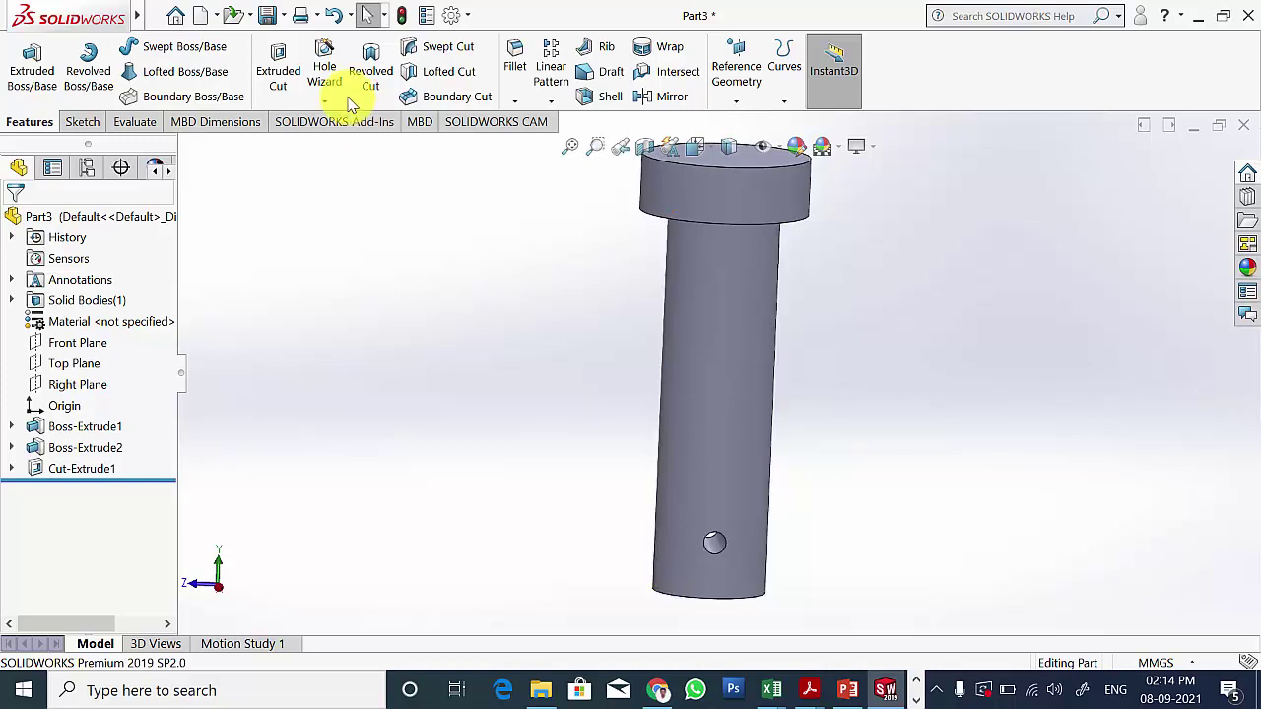
Step: Save the part as 'pin' in the Knuckle folder and close it, checking the reference drawing
click(269, 16)
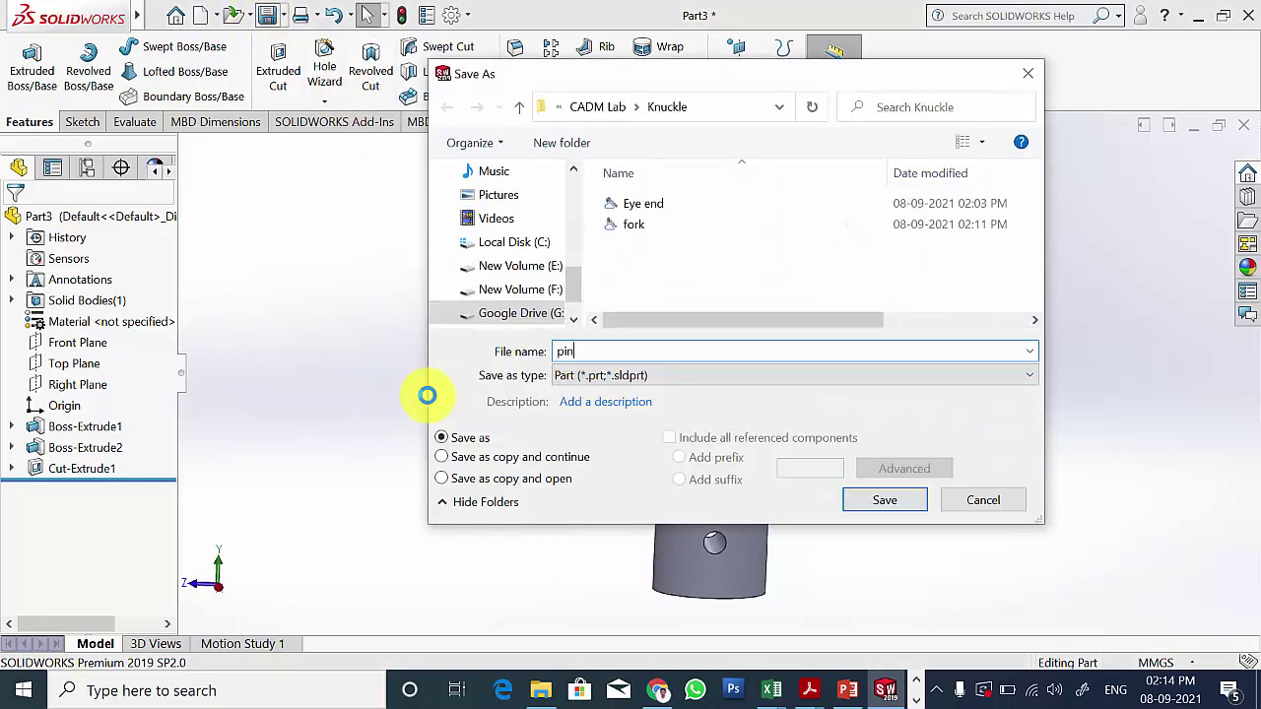
key(Return)
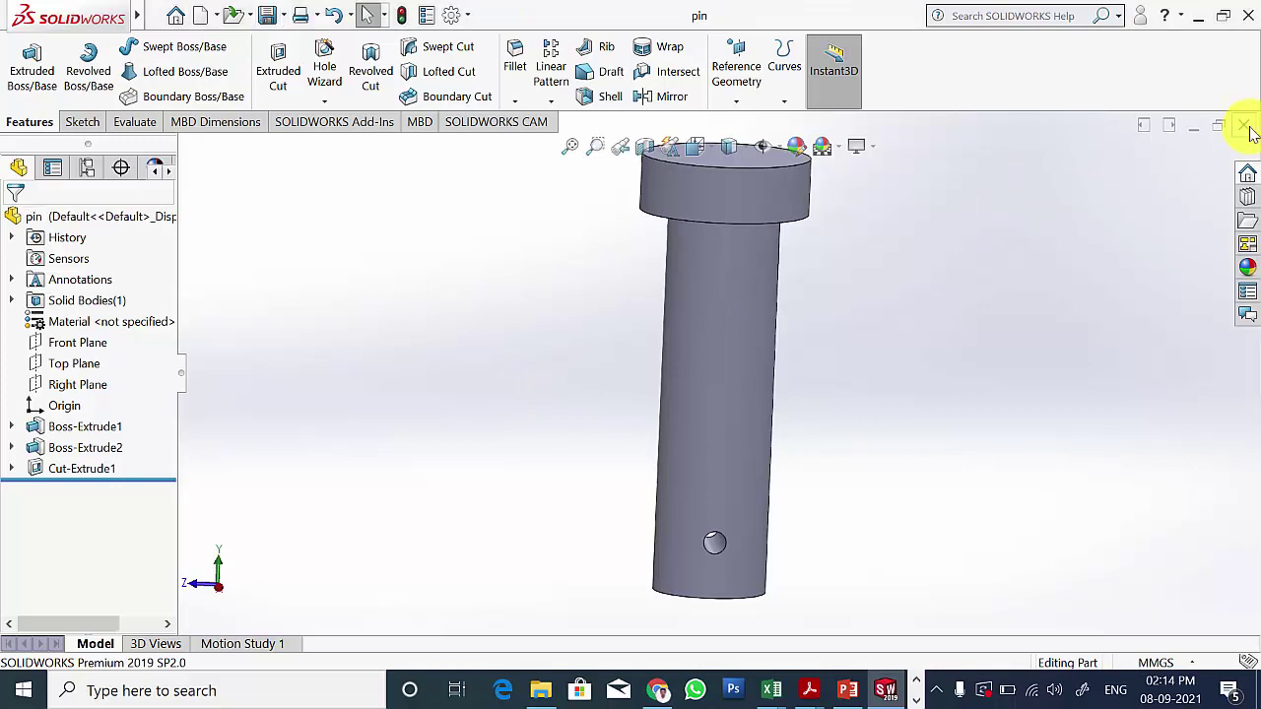
click(1245, 127)
click(847, 689)
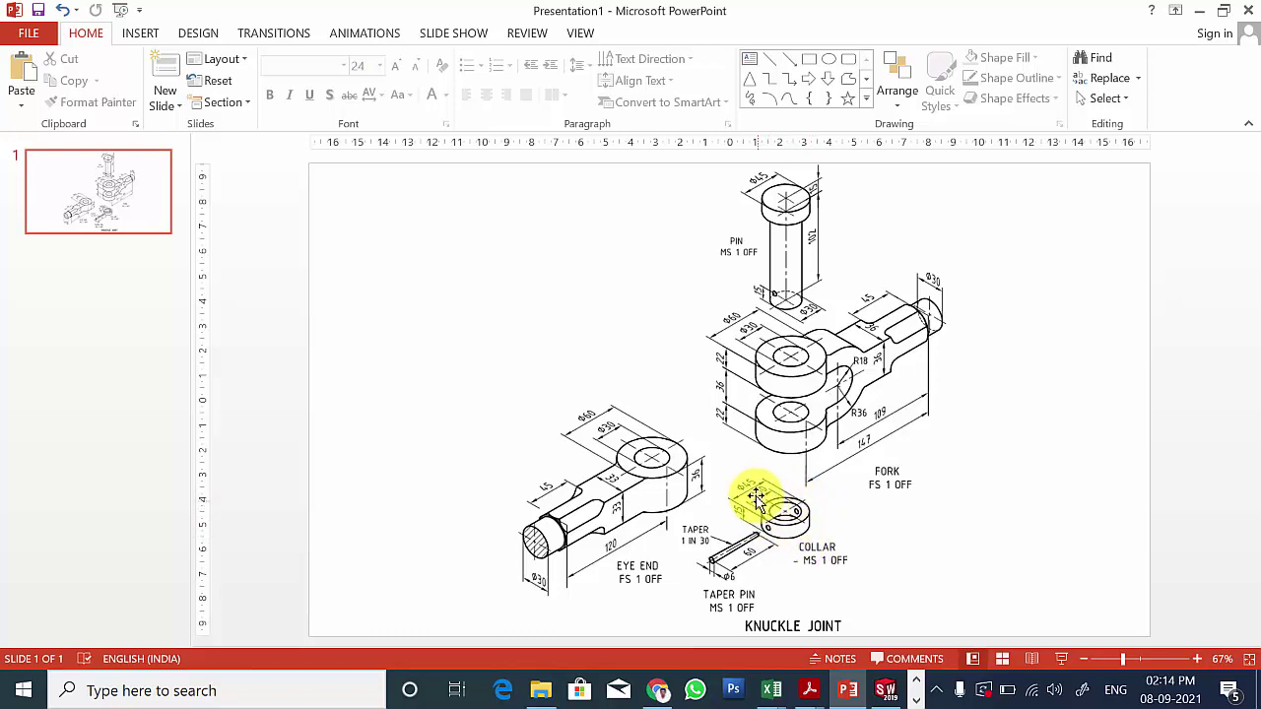
click(884, 689)
Step: Create a new part and sketch two concentric circles at the origin on the Top Plane
click(202, 16)
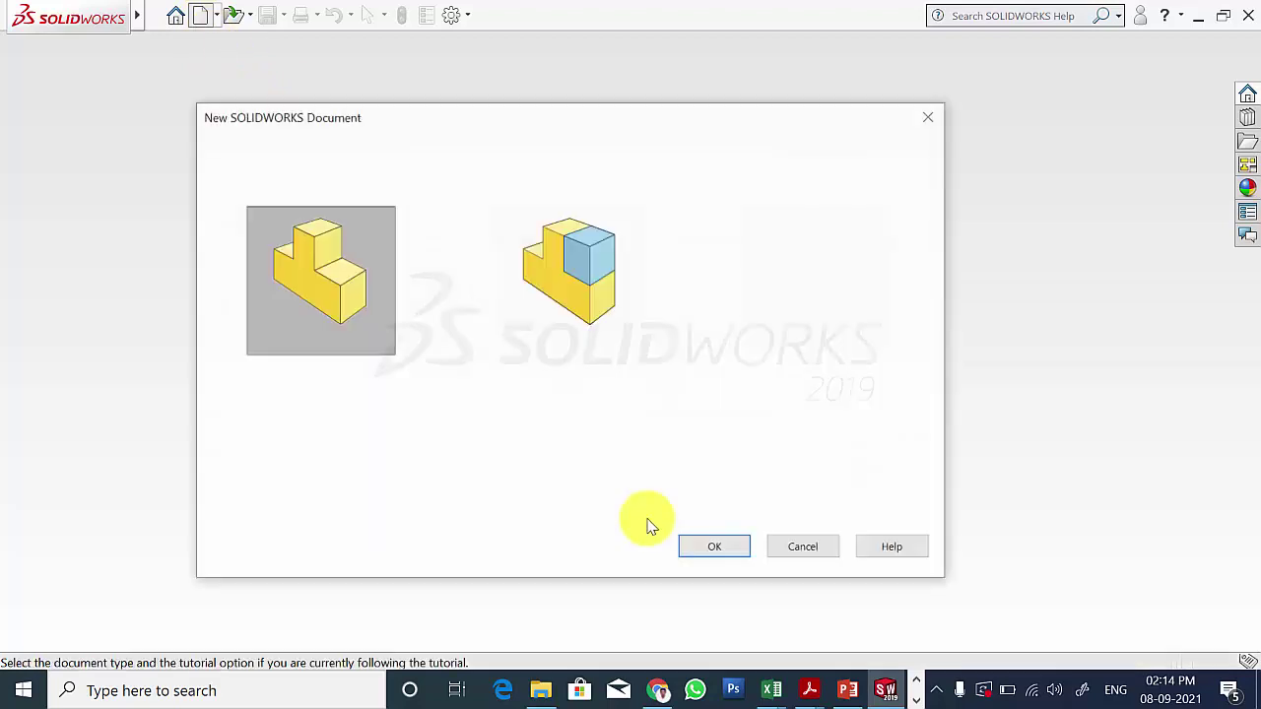
click(704, 551)
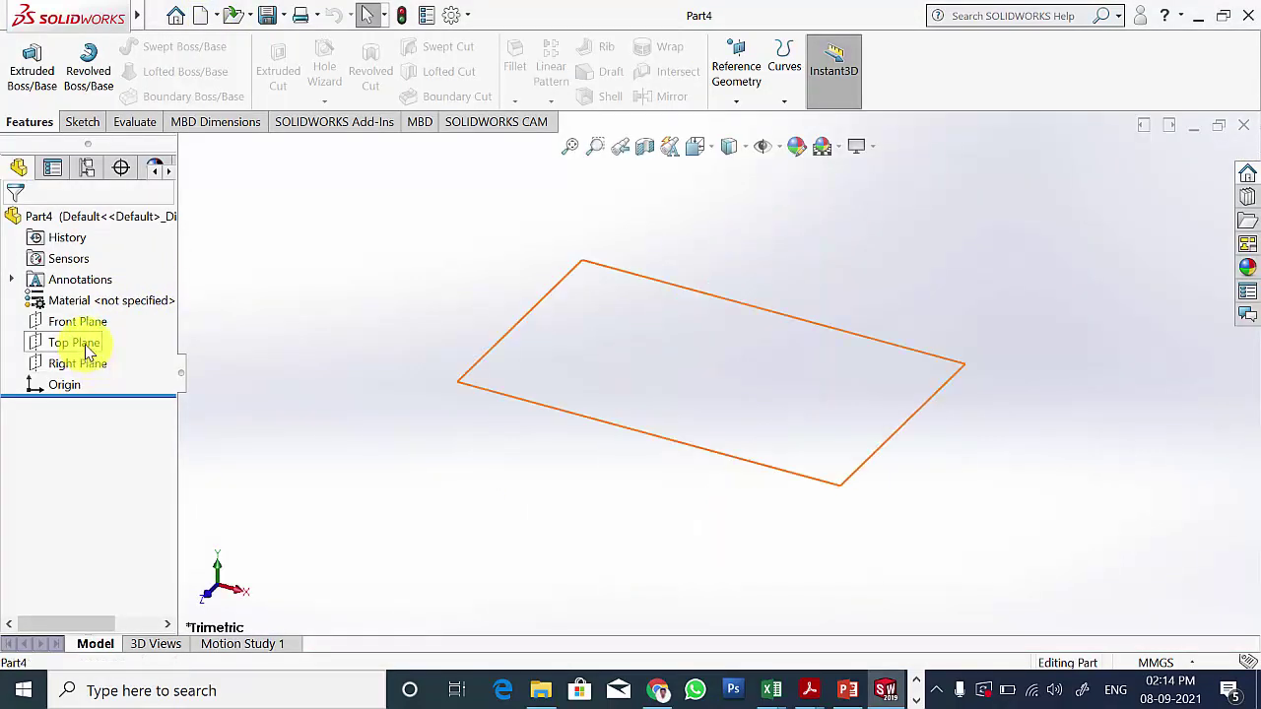
click(74, 342)
click(123, 323)
click(153, 48)
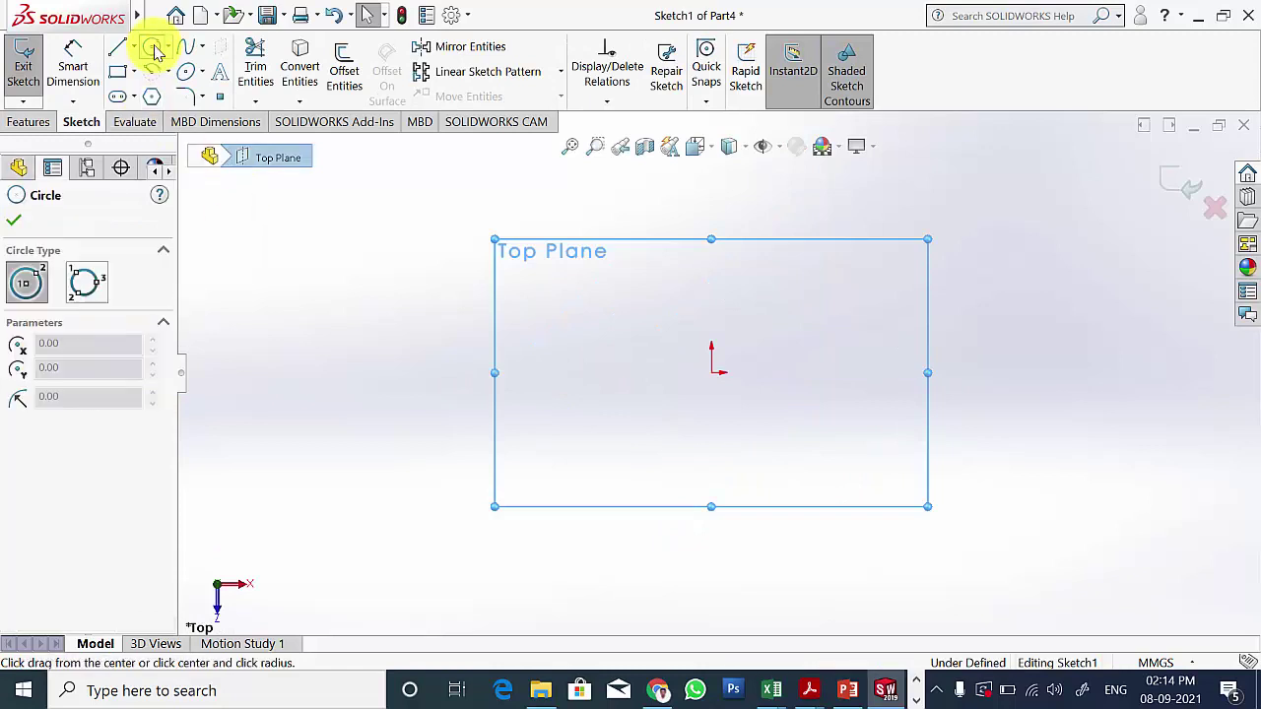
click(711, 373)
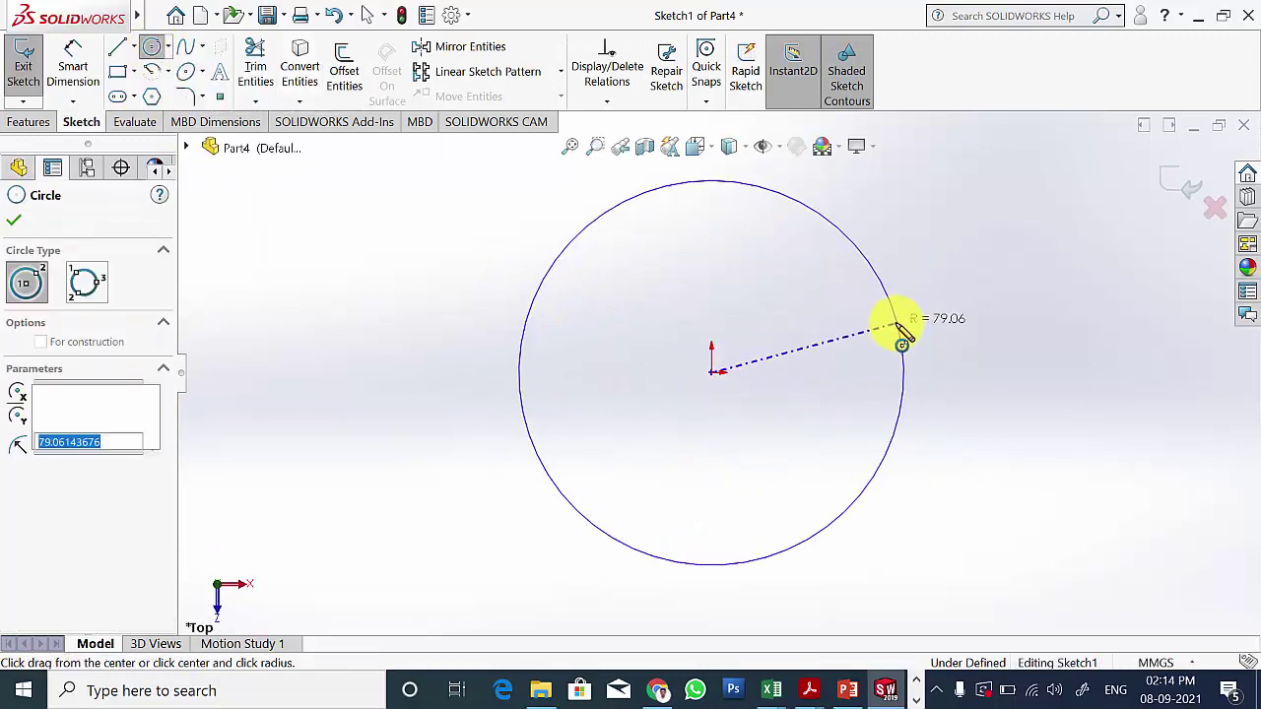
click(900, 332)
click(711, 373)
click(830, 320)
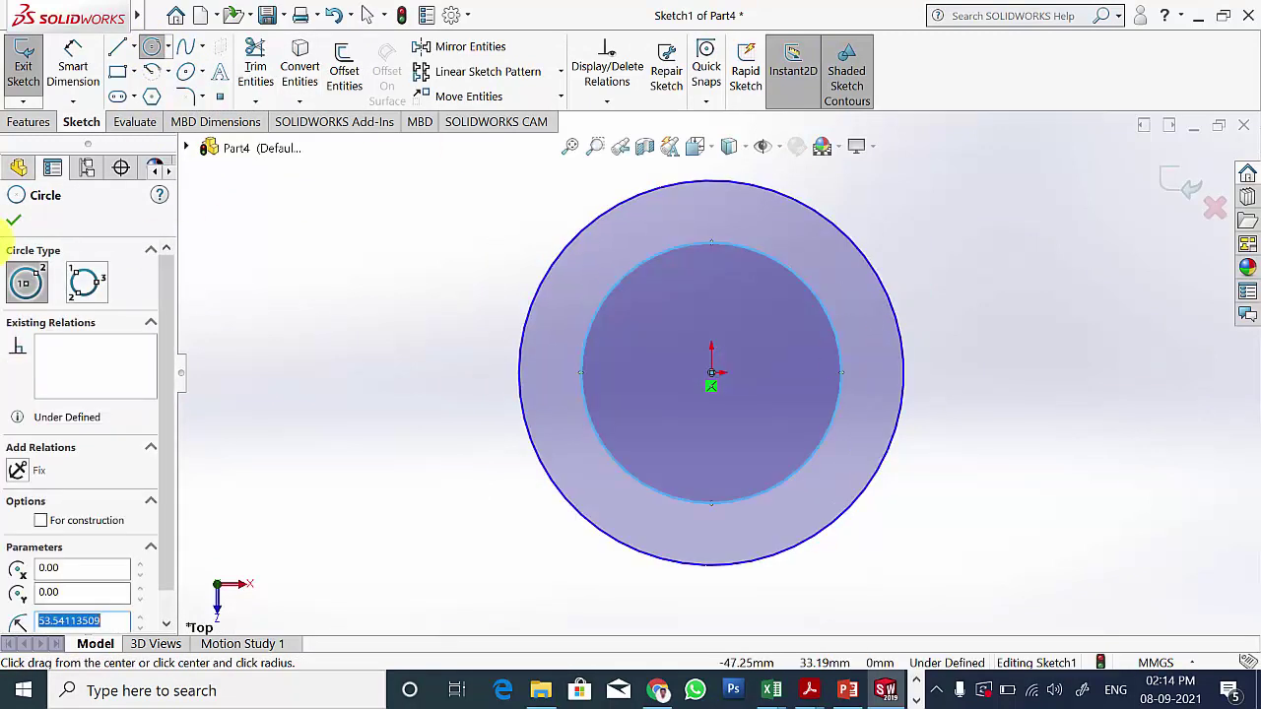
click(13, 220)
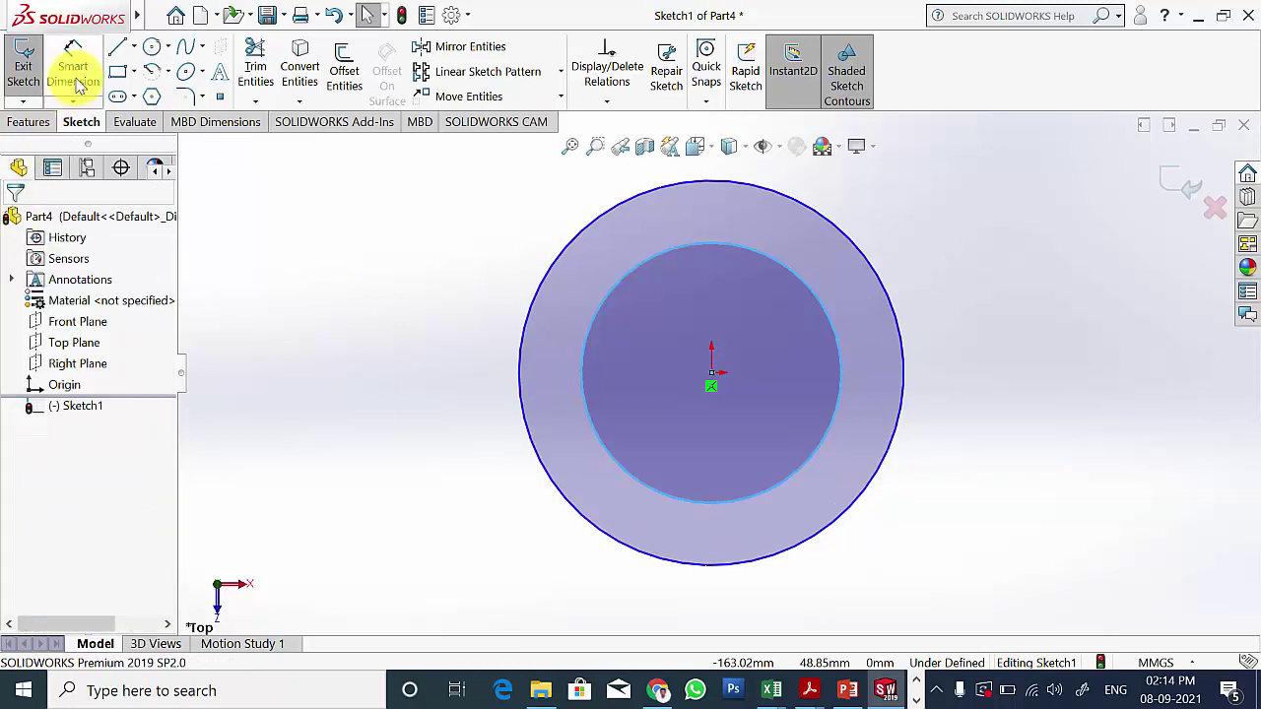
Step: Dimension the outer circle to 45 mm and the inner circle to 30 mm diameter
click(902, 315)
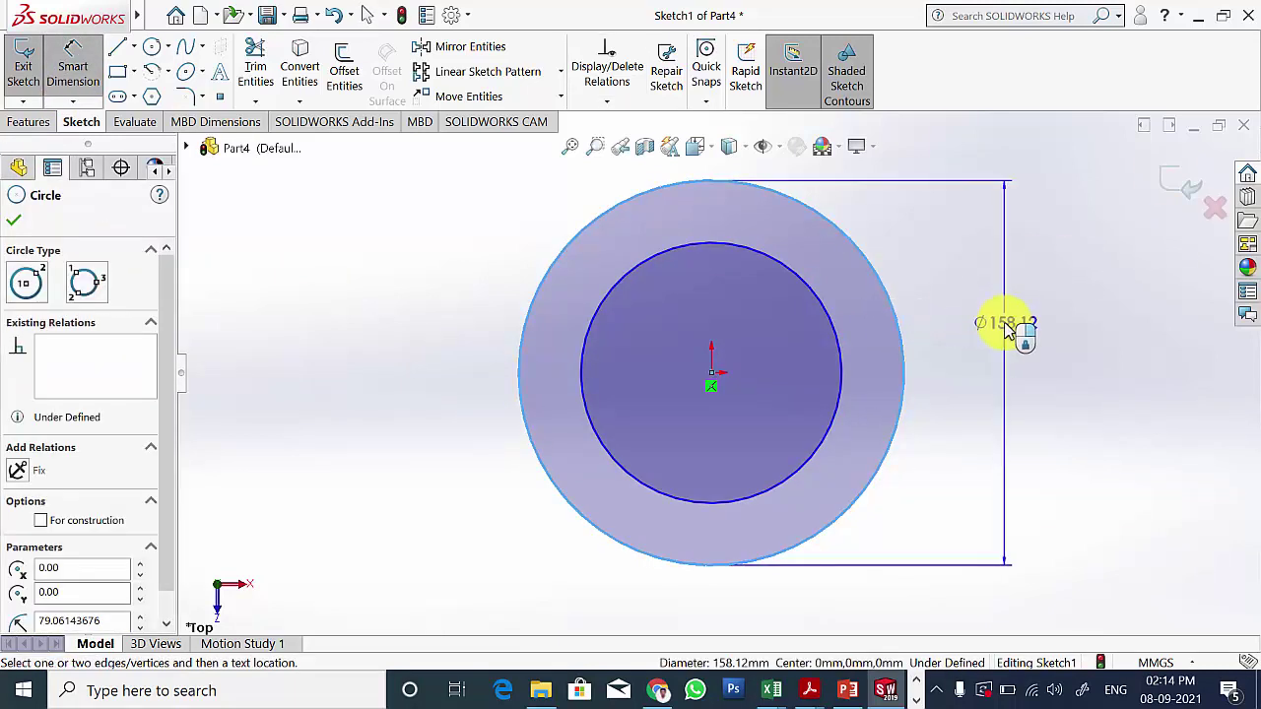
click(1005, 330)
text(45)
key(Return)
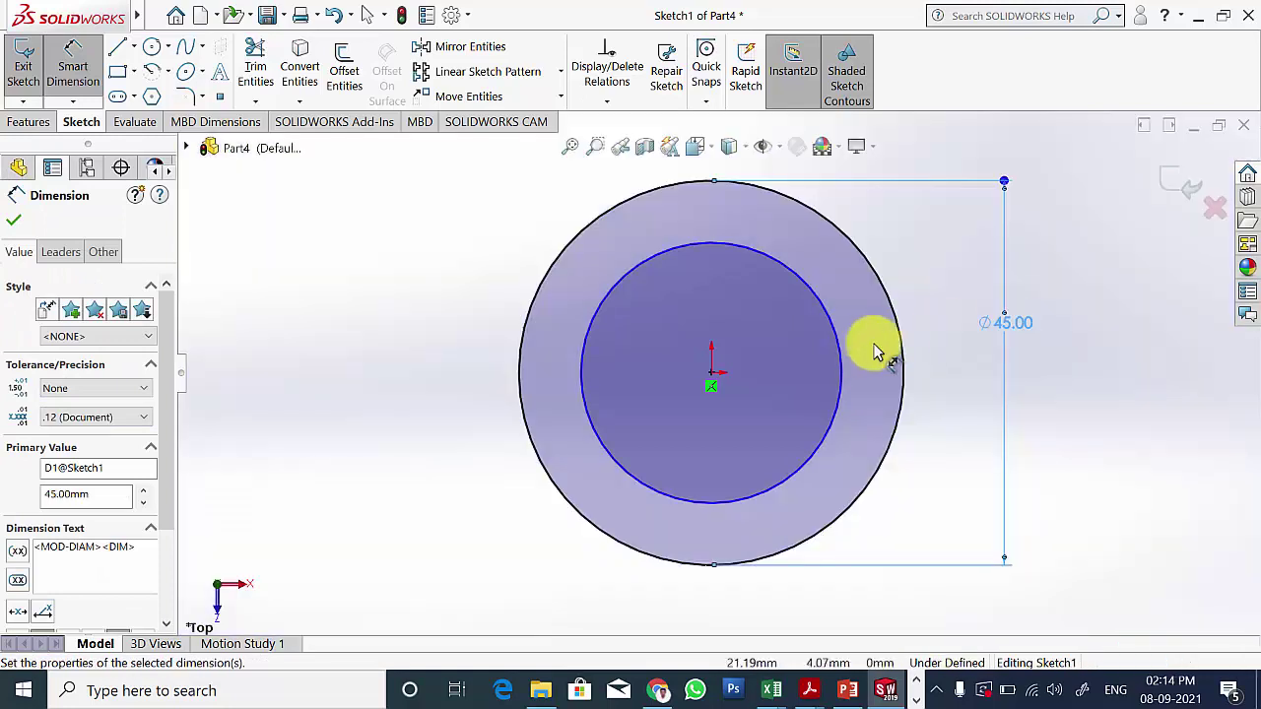
click(849, 337)
click(929, 338)
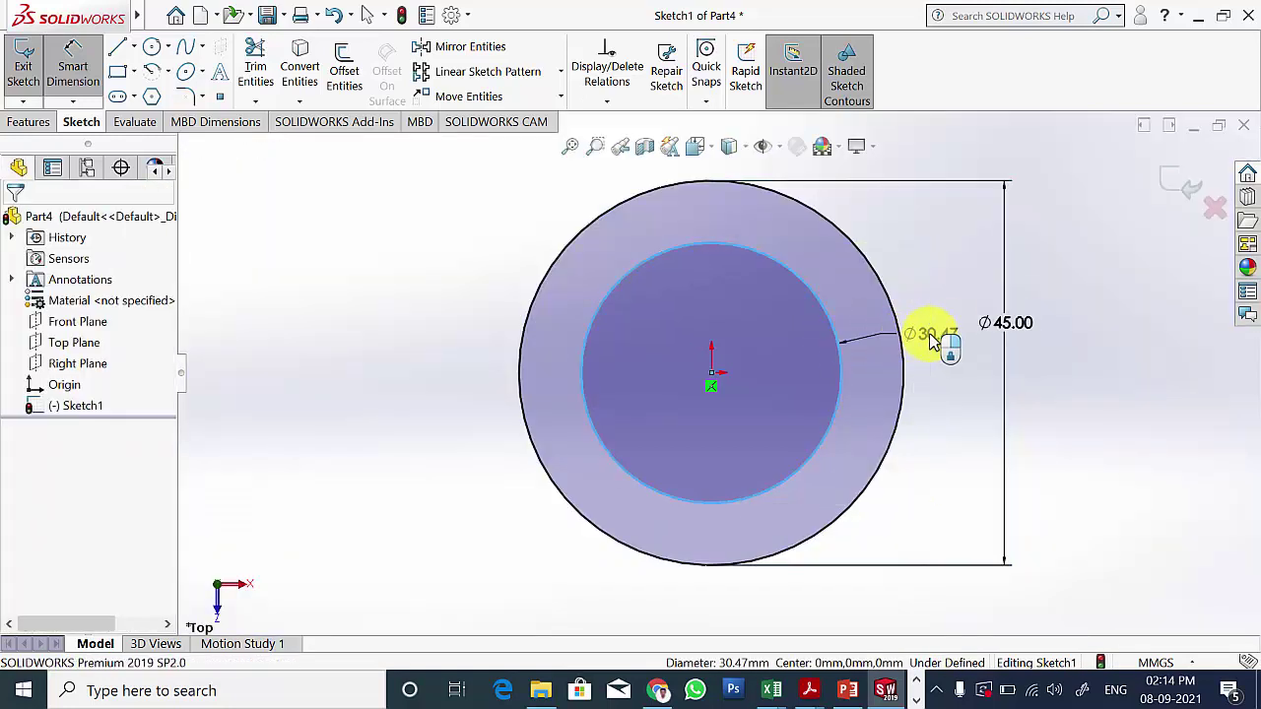
text(30.00mm)
key(Return)
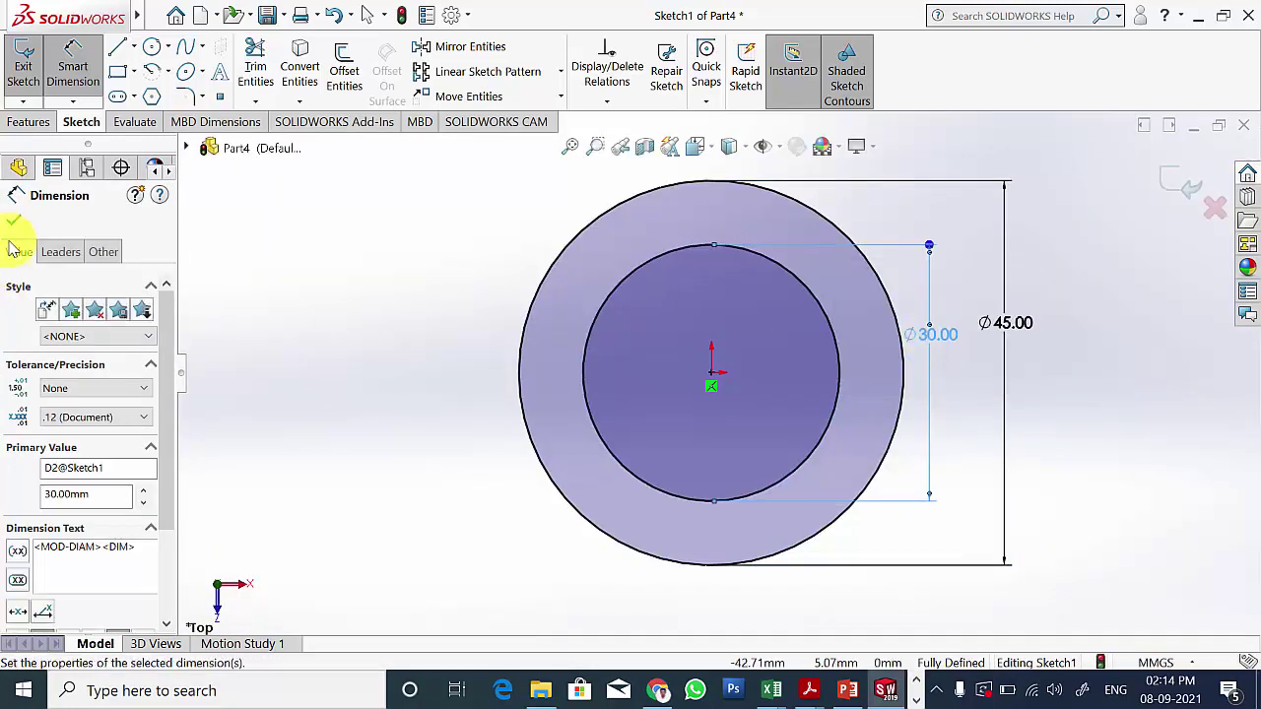
click(17, 196)
click(27, 121)
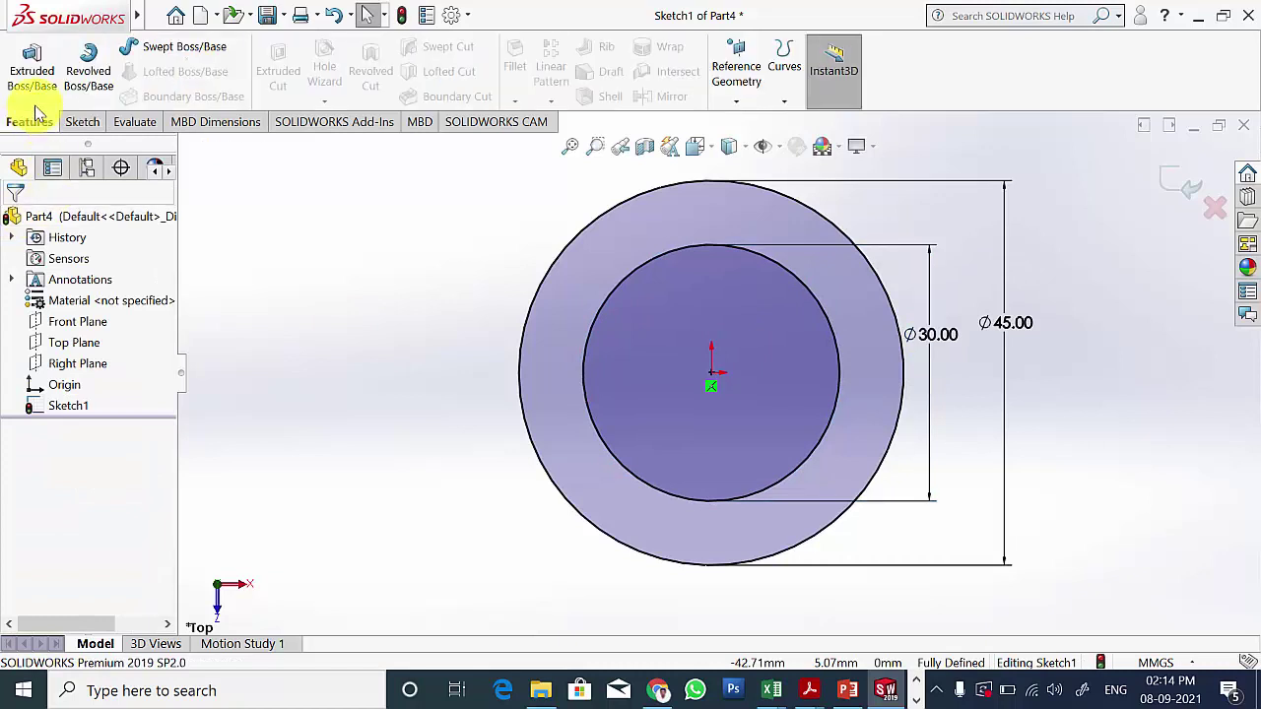
click(32, 71)
Step: Extrude the 45 mm and 30 mm circles 15 mm deep into the collar ring, checking the reference drawing
click(849, 691)
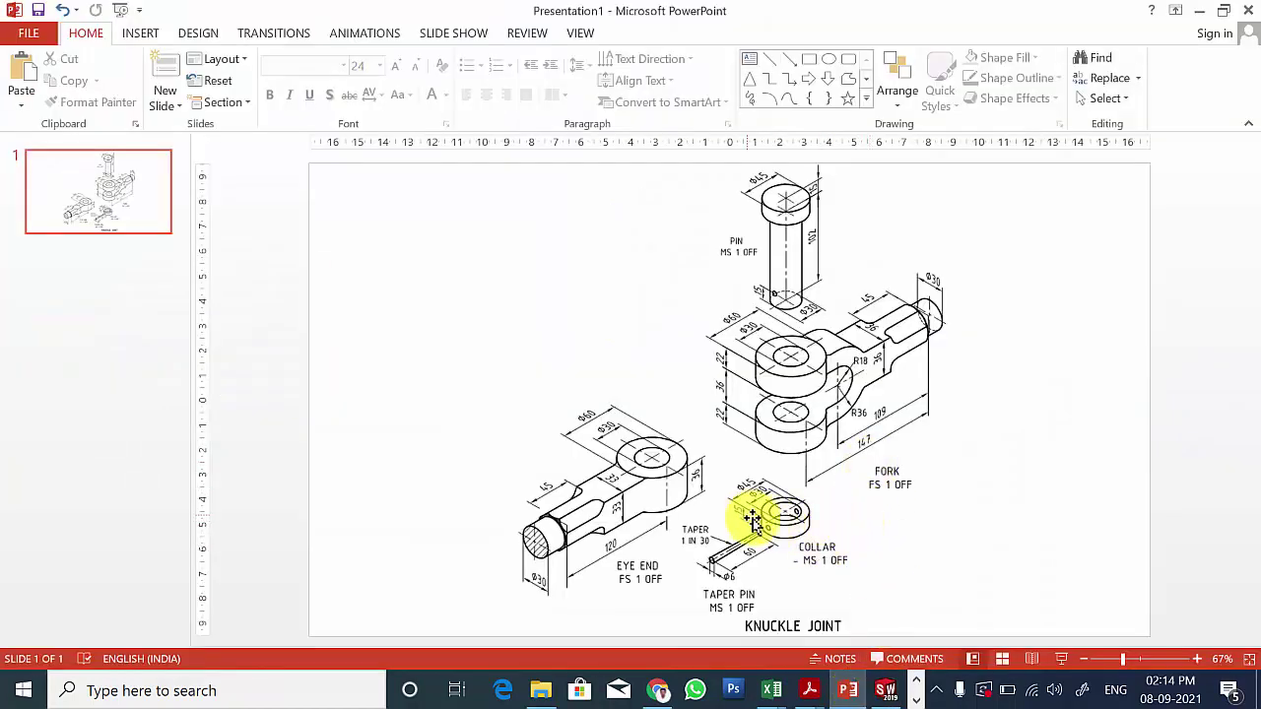
click(885, 691)
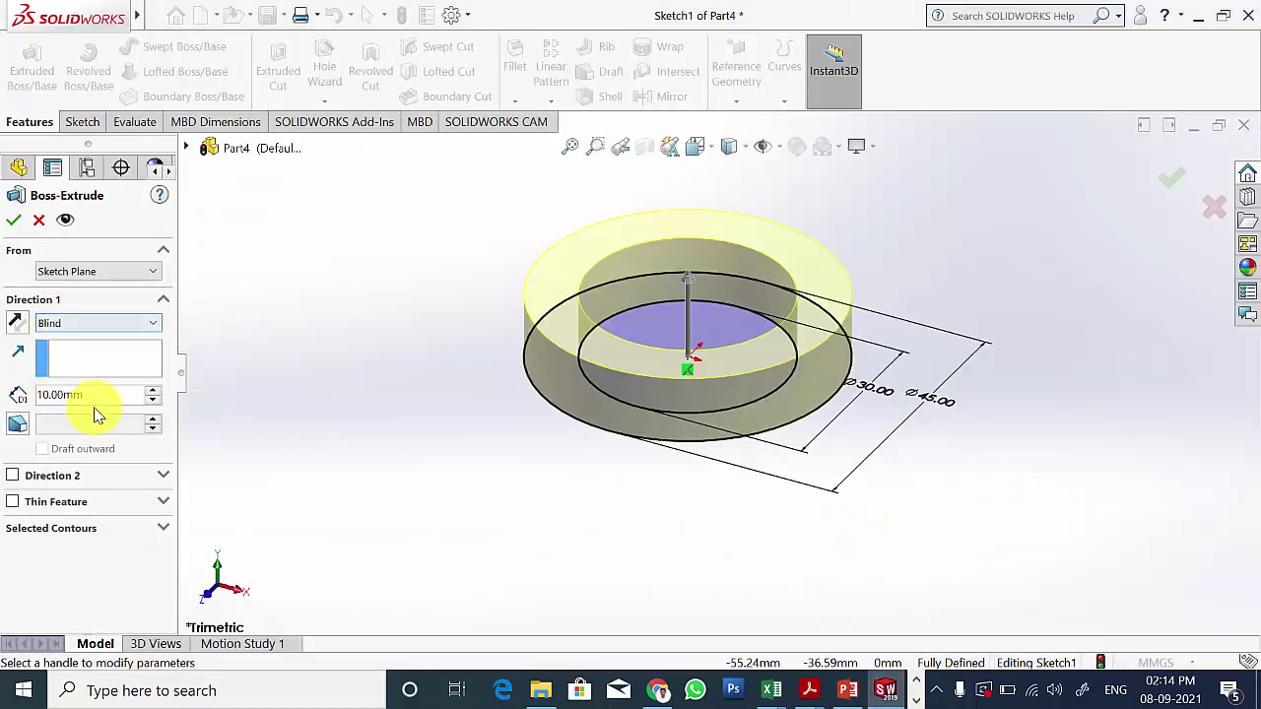
drag(85, 395, 23, 394)
text(15)
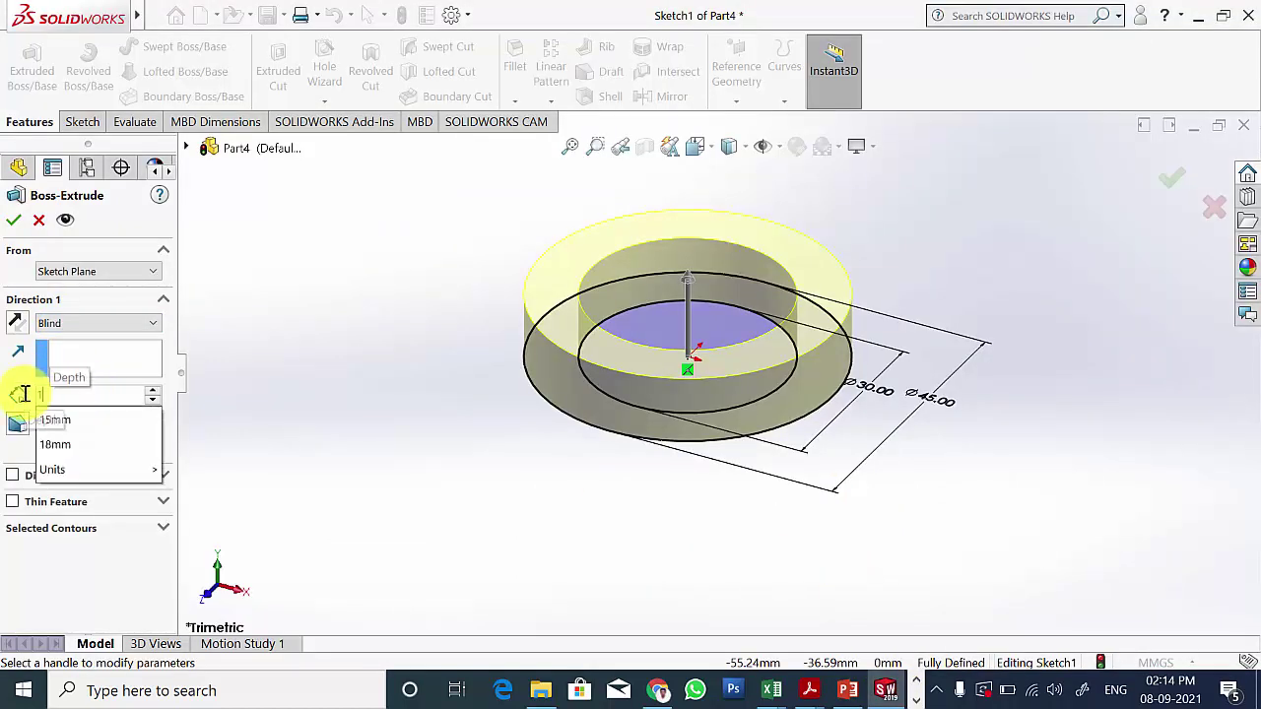
key(Return)
click(13, 219)
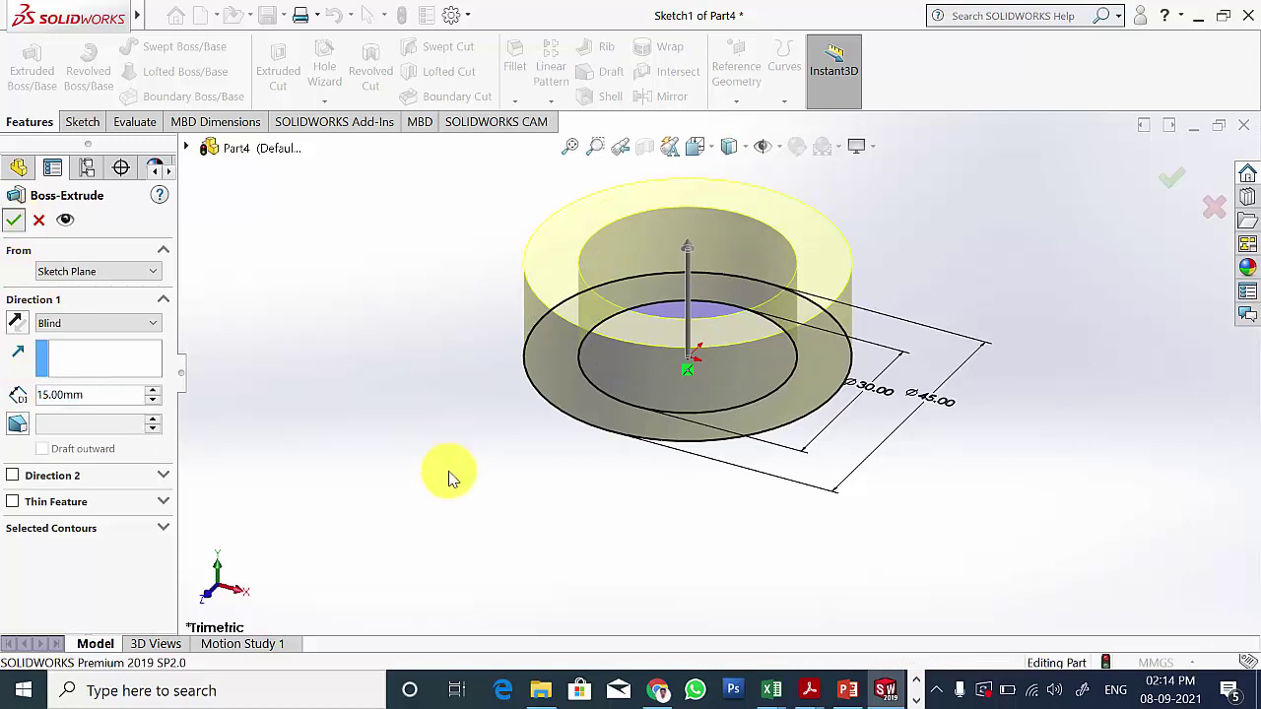
click(883, 683)
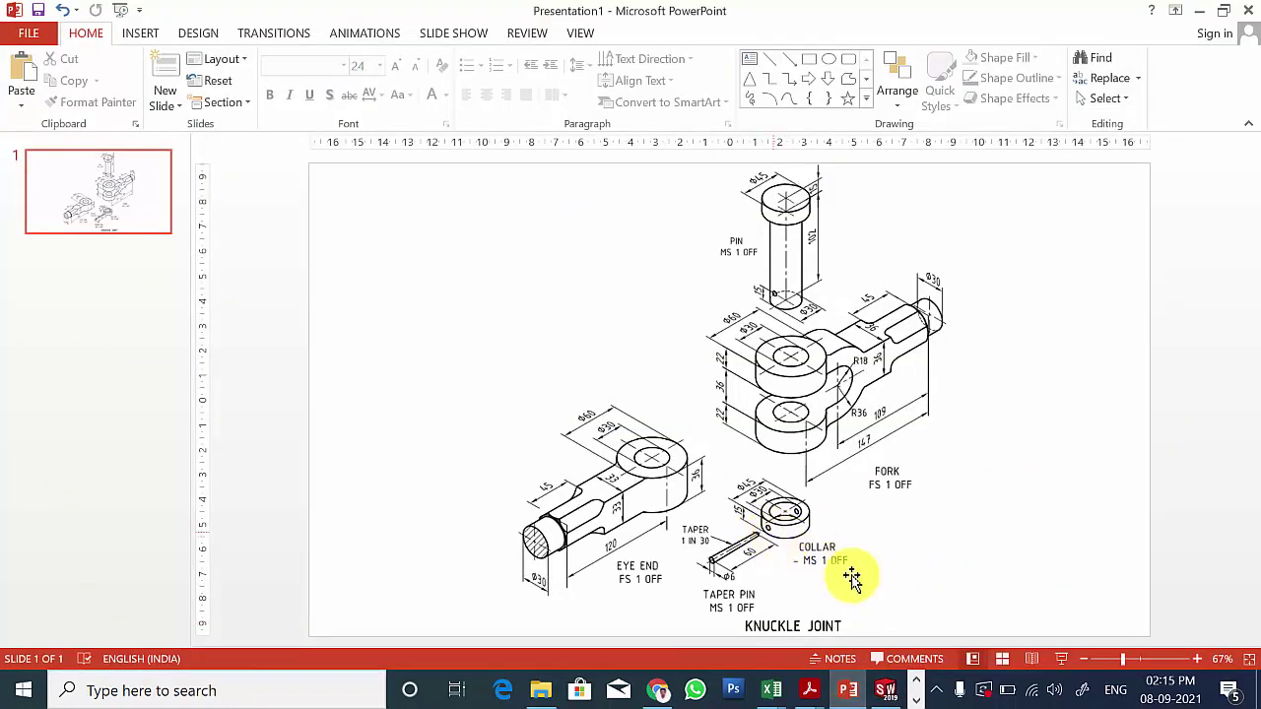
click(887, 683)
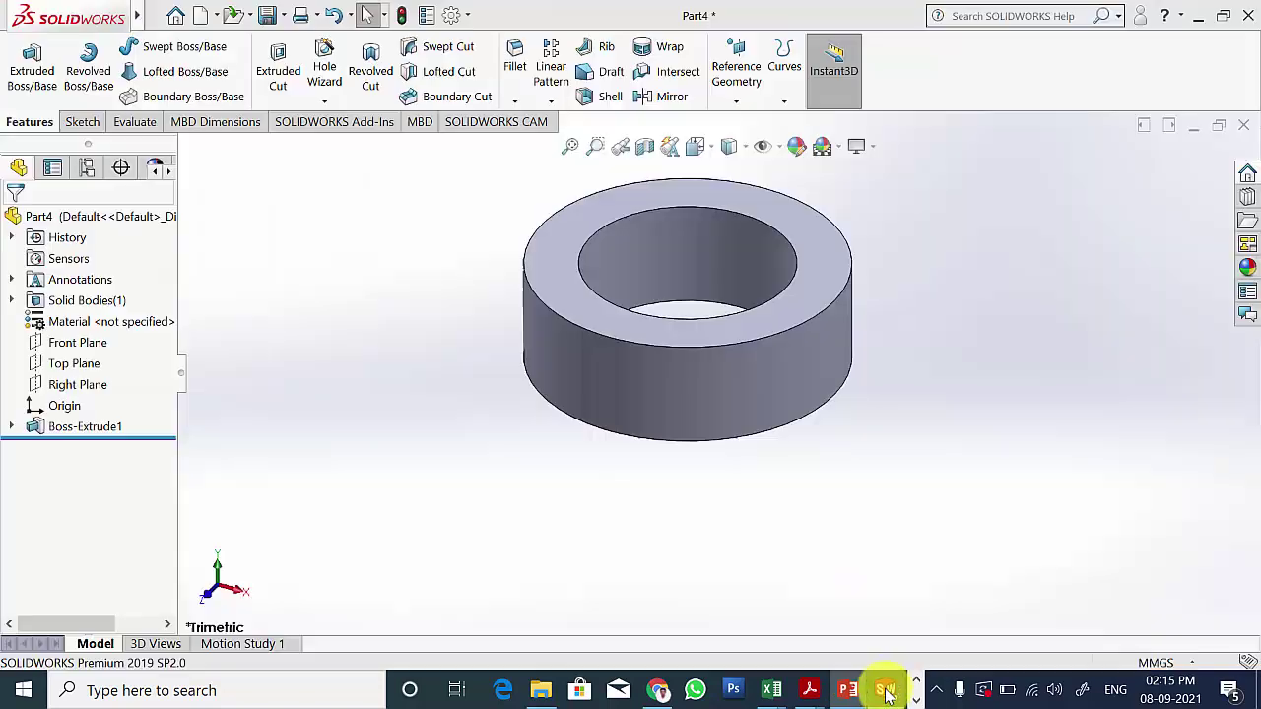
Step: Sketch a 6 mm diameter circle above the origin on the Front Plane
click(83, 343)
click(97, 322)
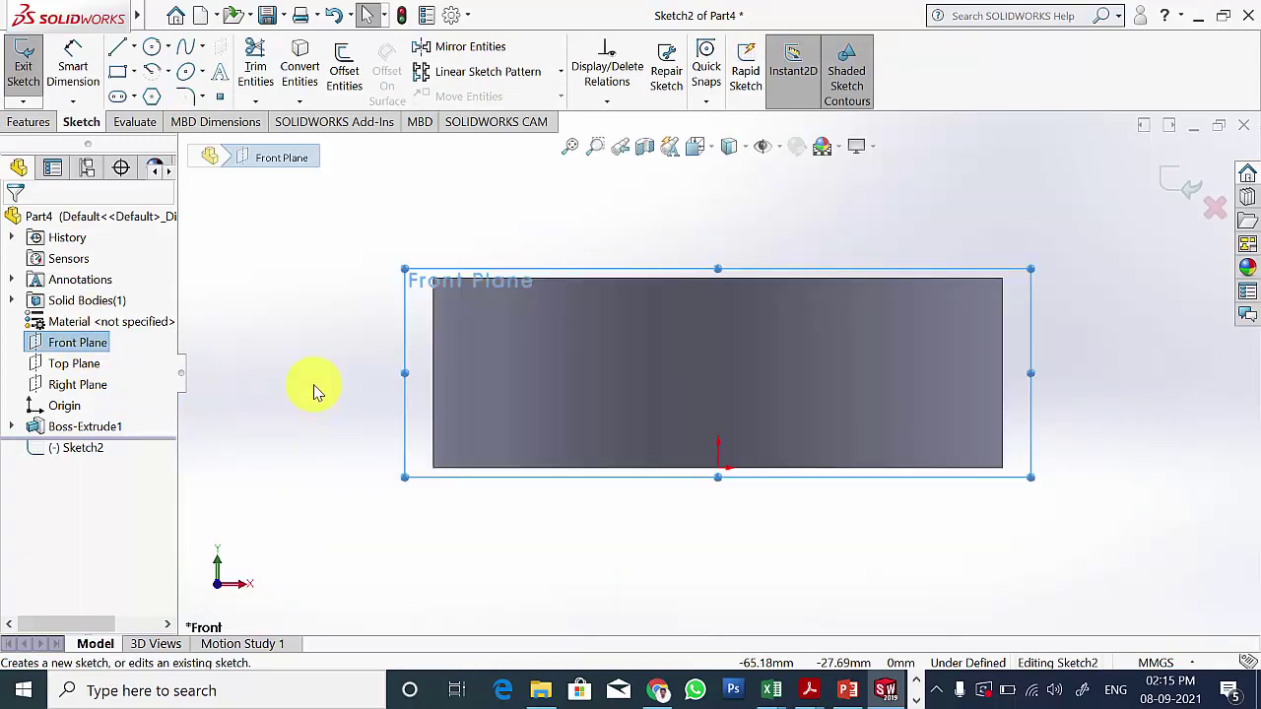
click(153, 51)
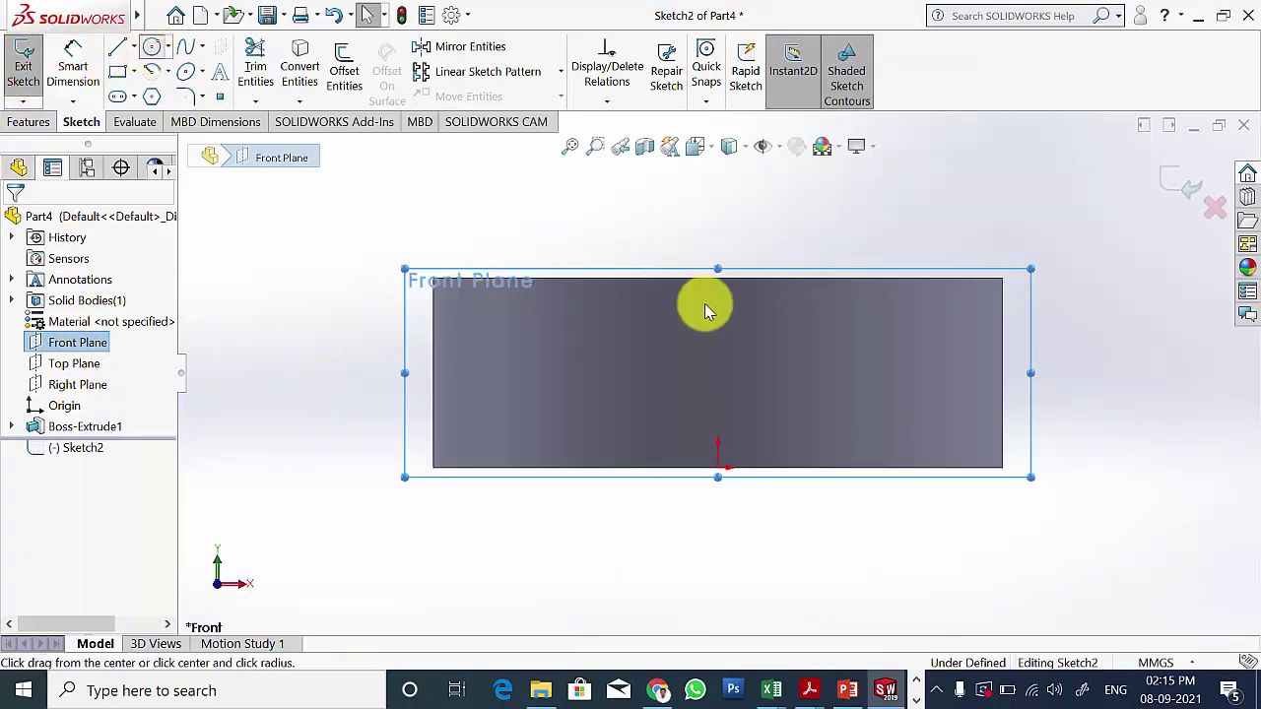
drag(720, 374, 751, 363)
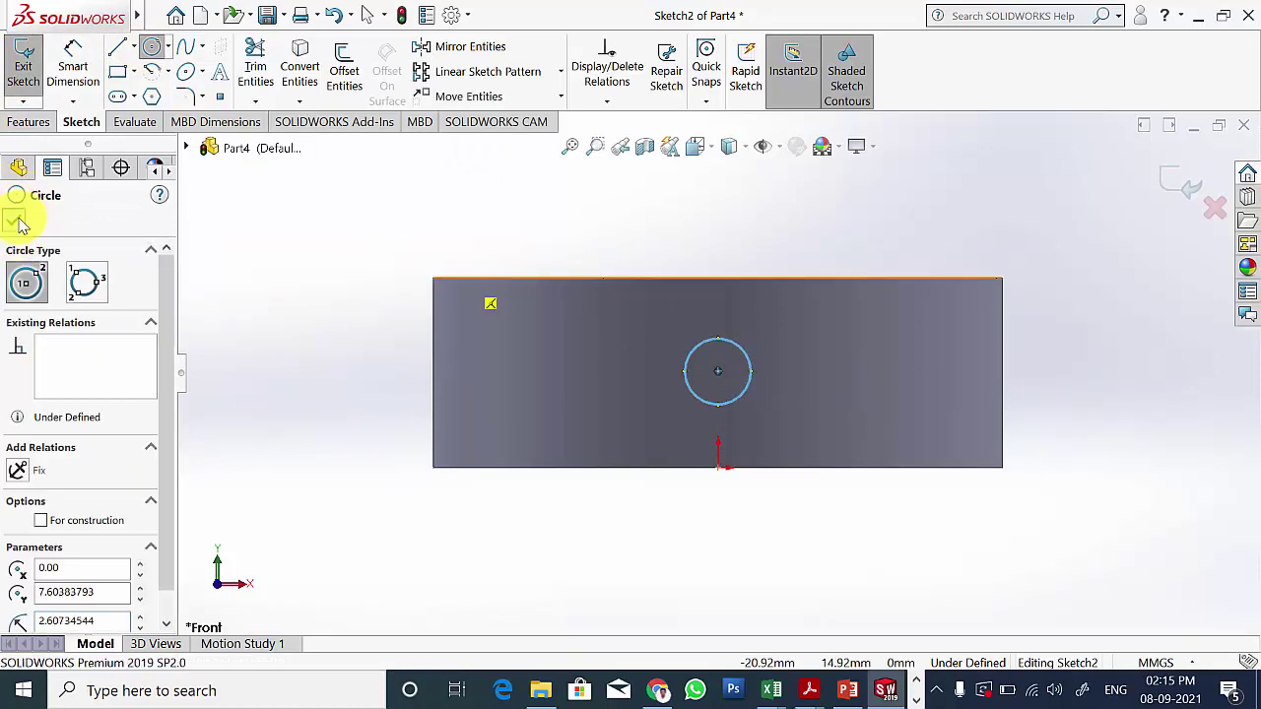
click(17, 221)
click(73, 66)
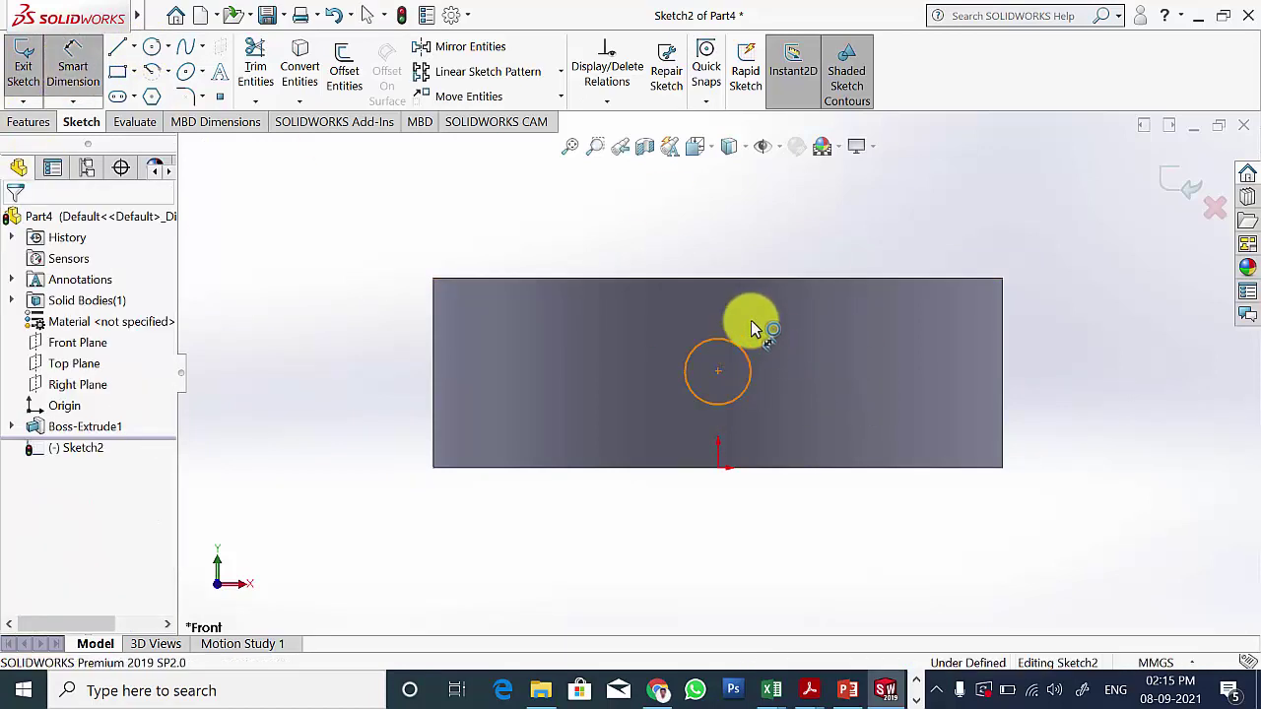
click(751, 330)
click(771, 214)
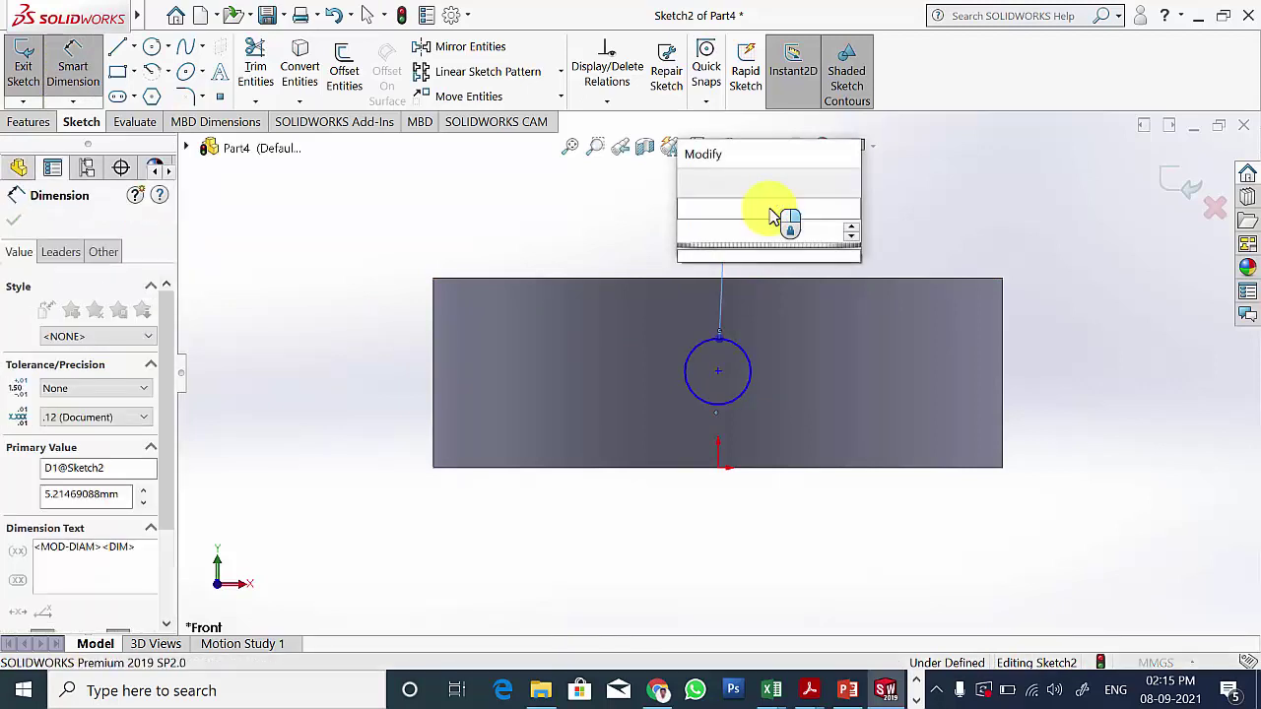
text(6)
key(Return)
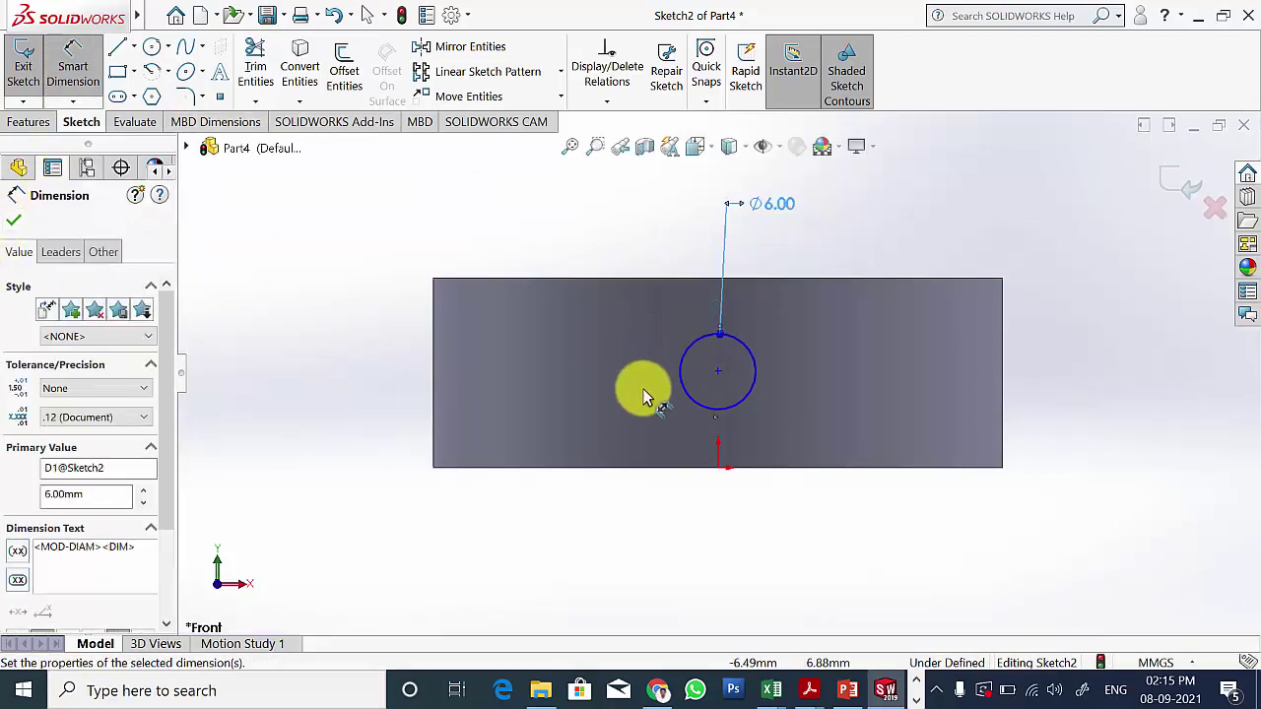
Step: Dimension the circle's centre 7.5 mm above the origin
click(718, 372)
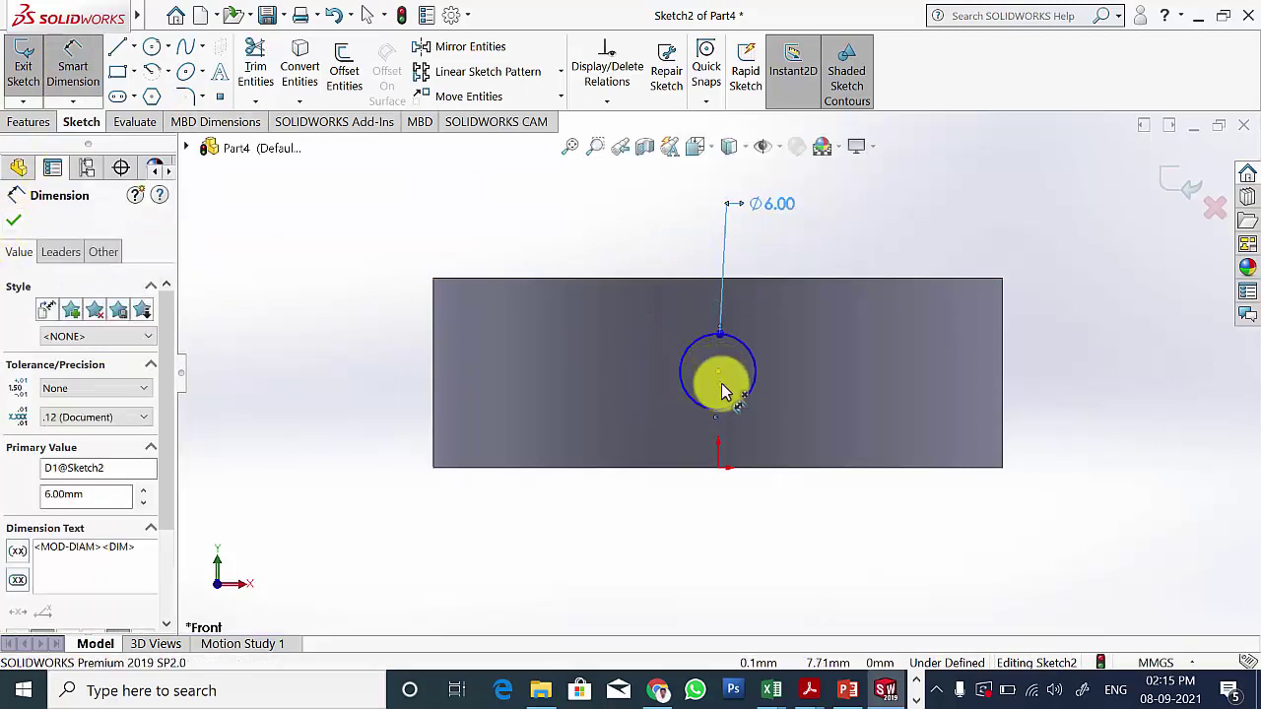
click(718, 476)
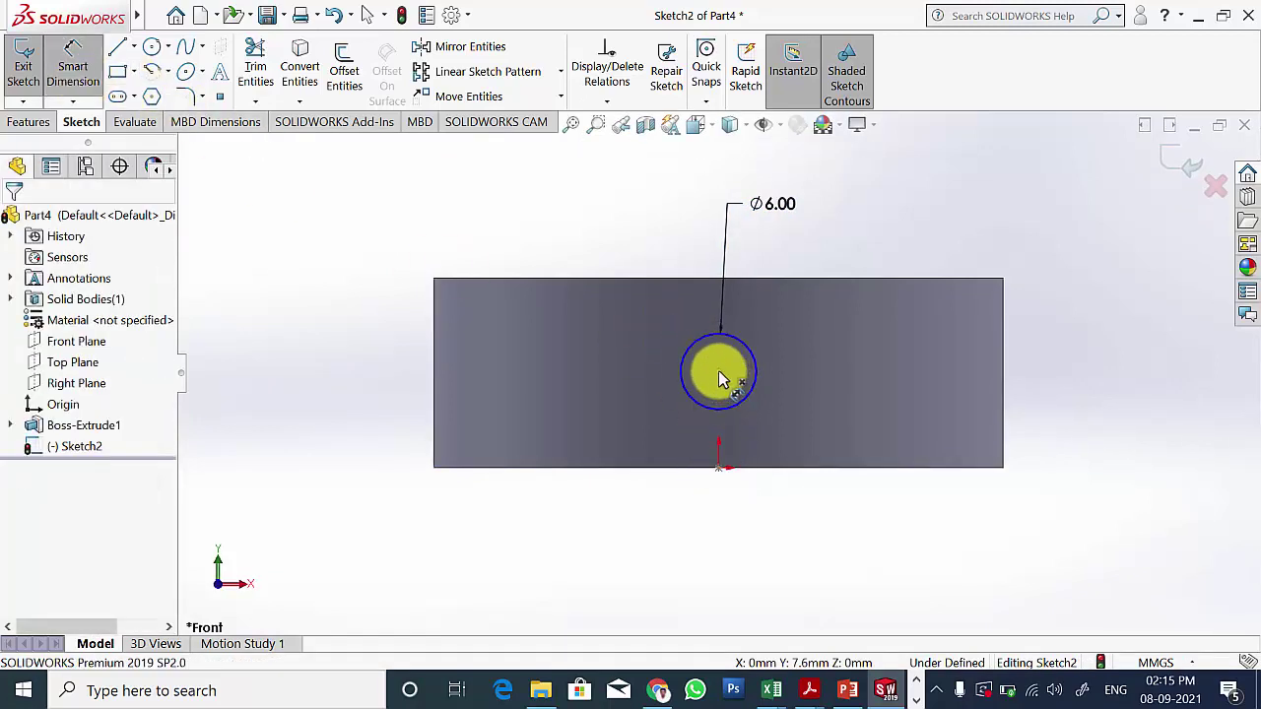
click(722, 473)
click(718, 469)
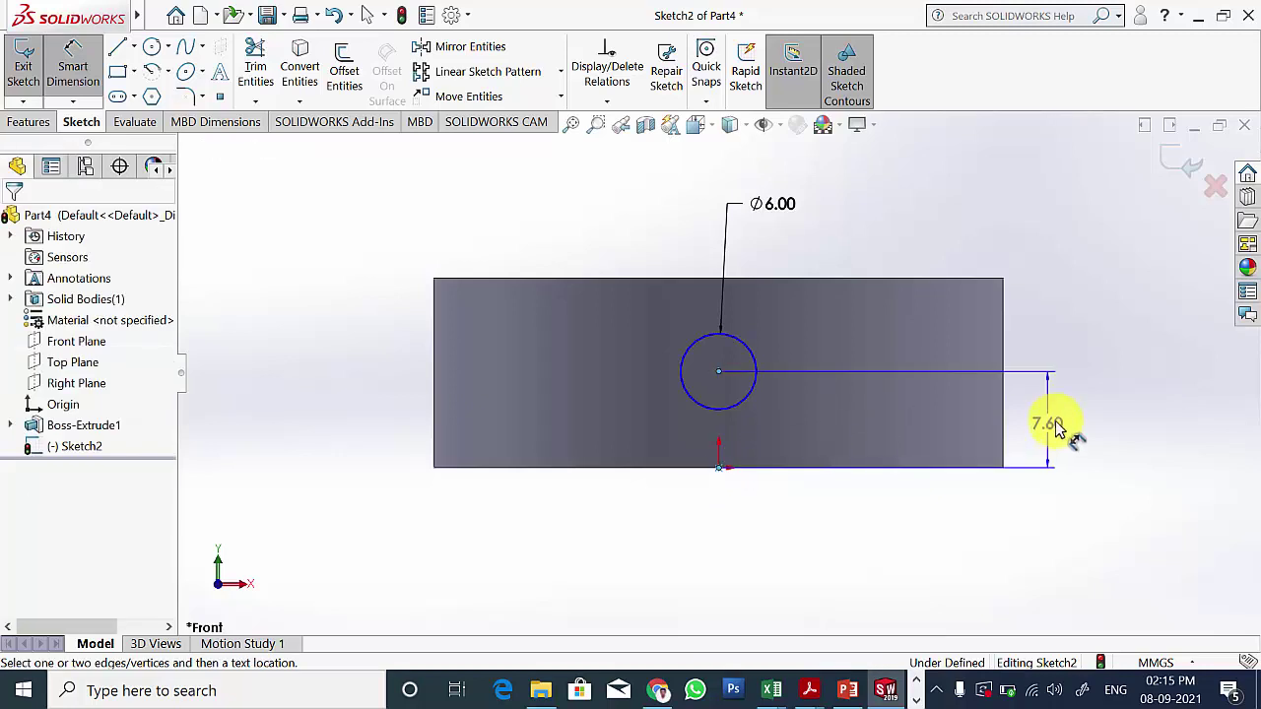
click(1065, 412)
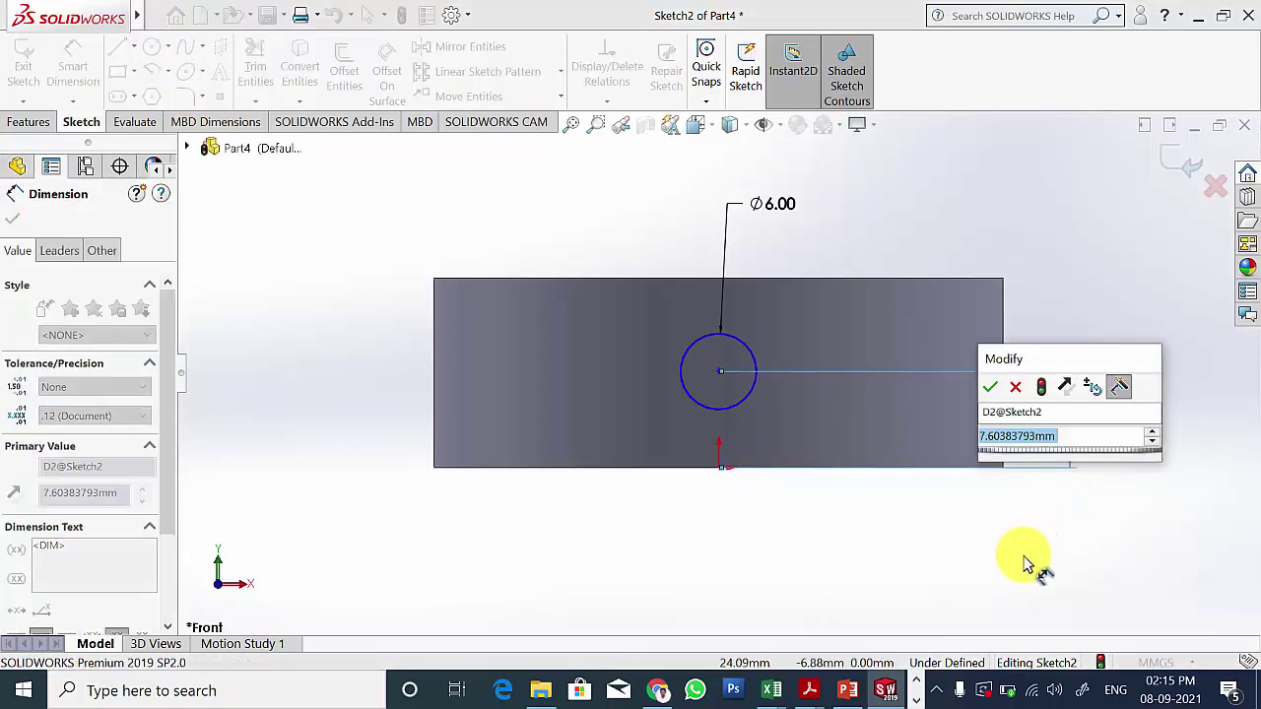
text(7.5)
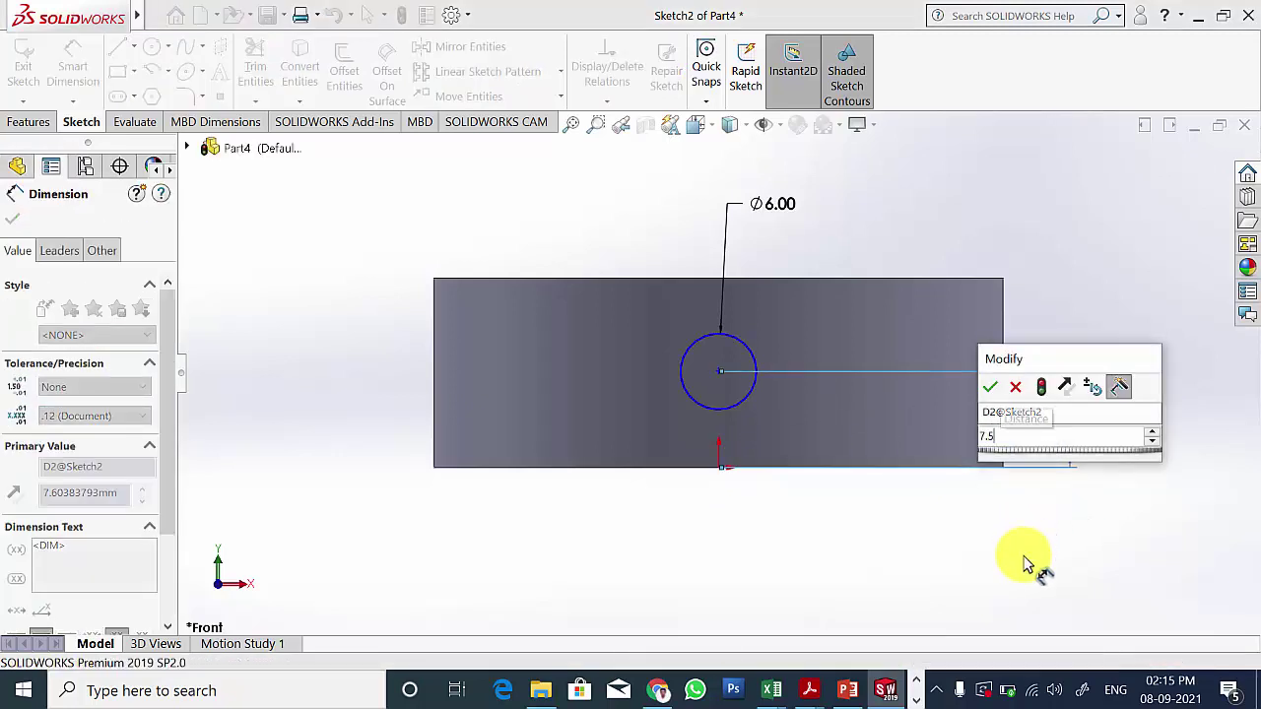
key(Return)
click(12, 219)
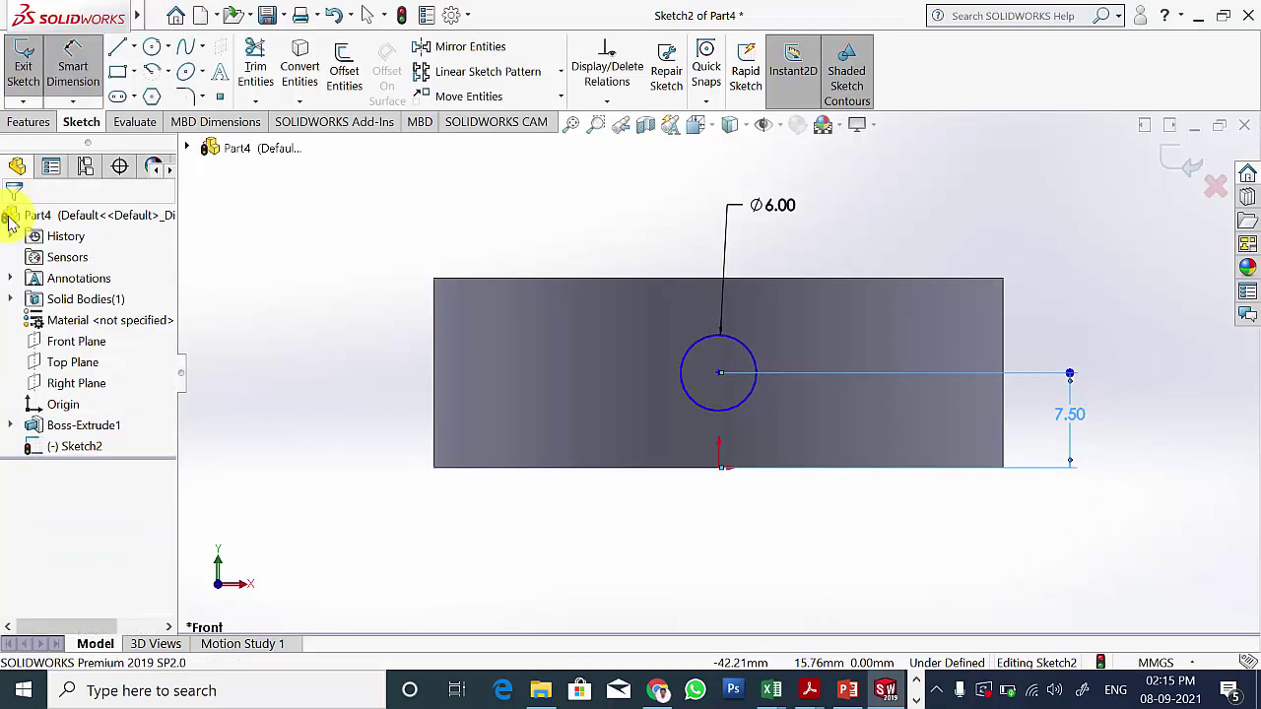
Step: Add a Vertical relation between the circle's centre and the origin
click(73, 54)
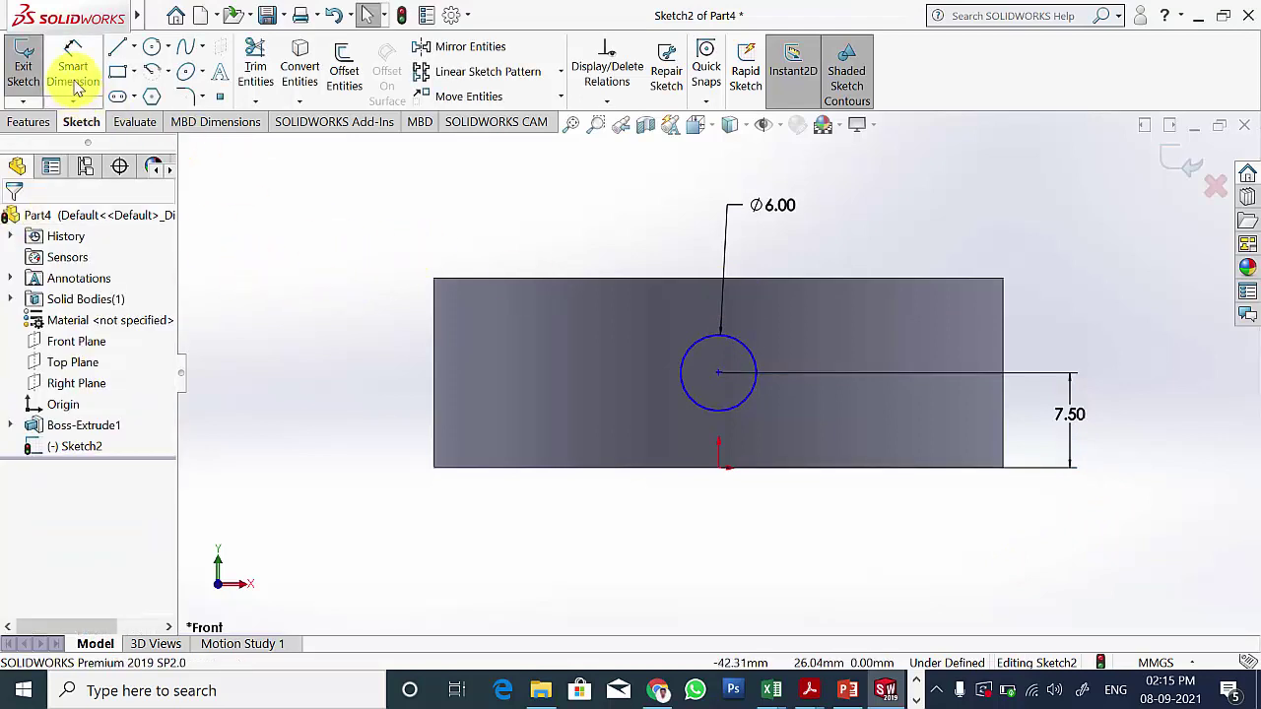
click(719, 373)
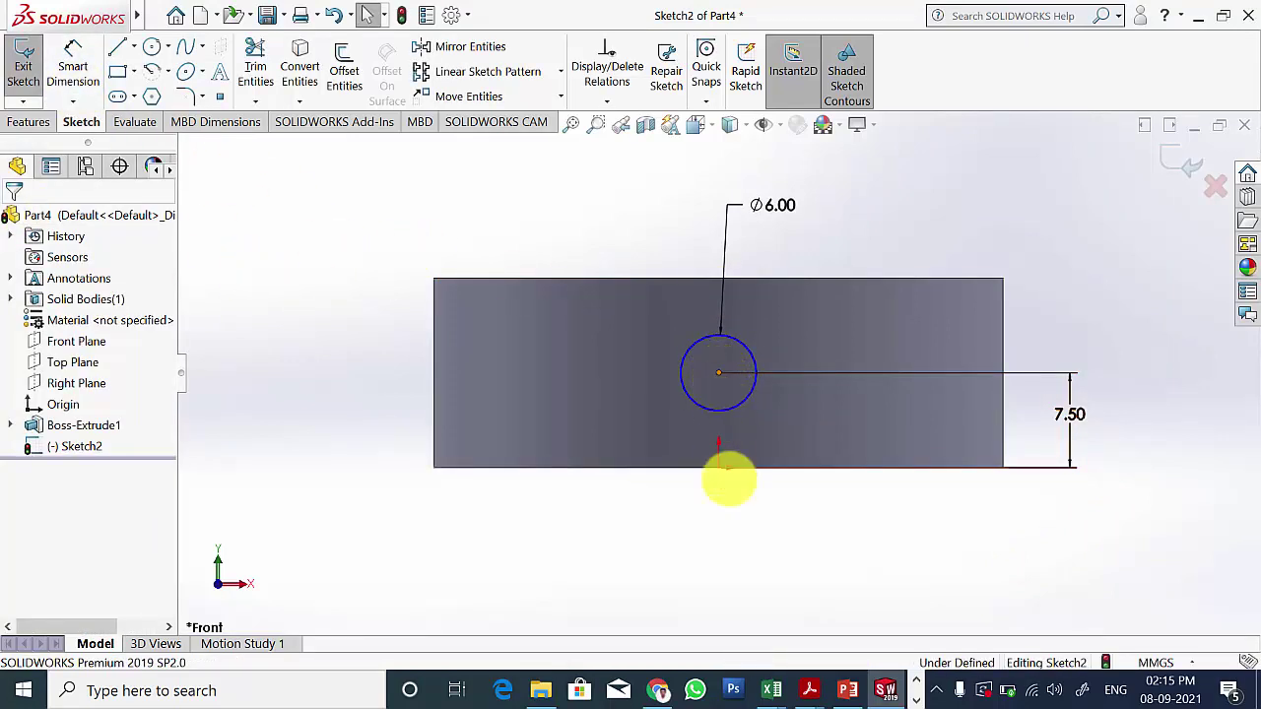
ctrl+click(718, 469)
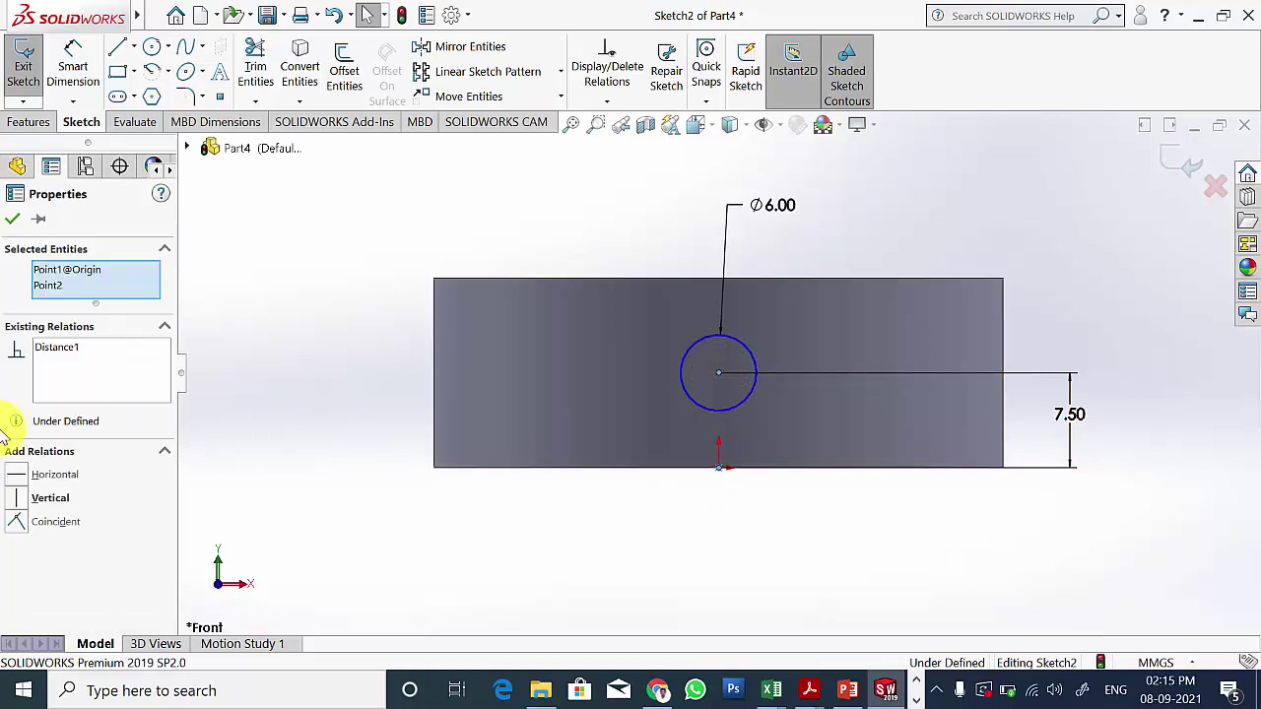
click(24, 498)
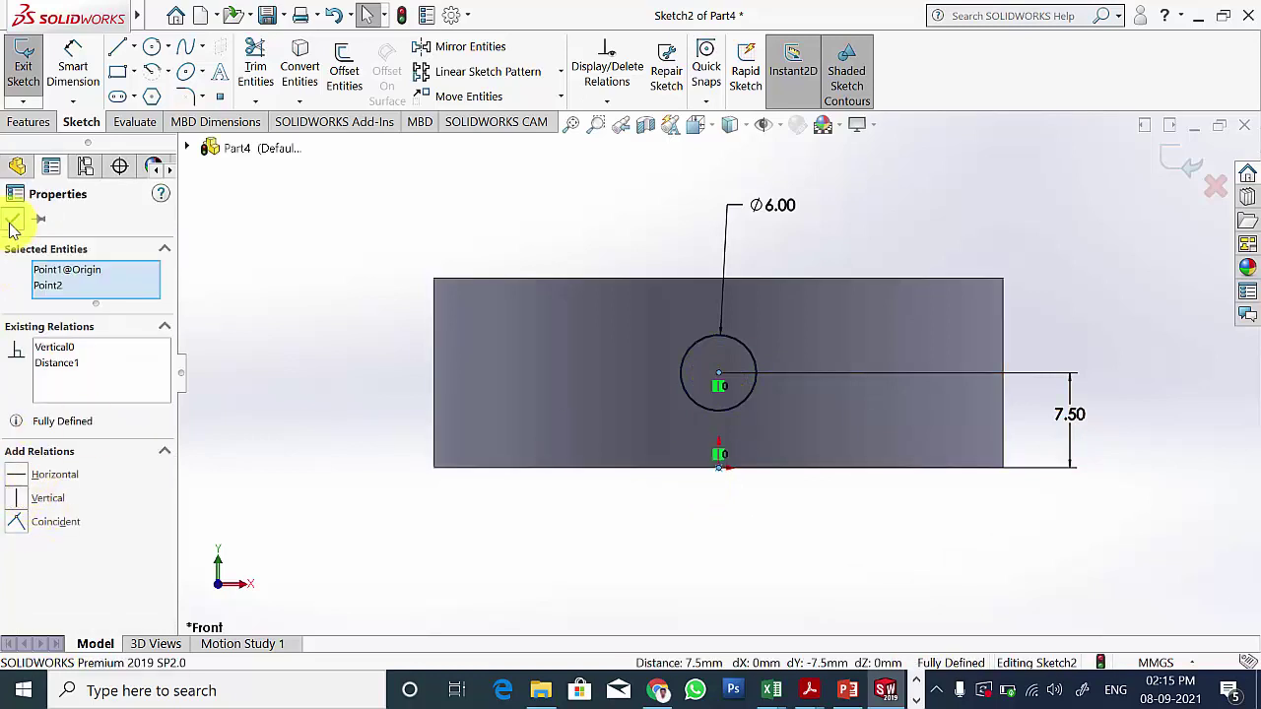
click(11, 225)
click(42, 125)
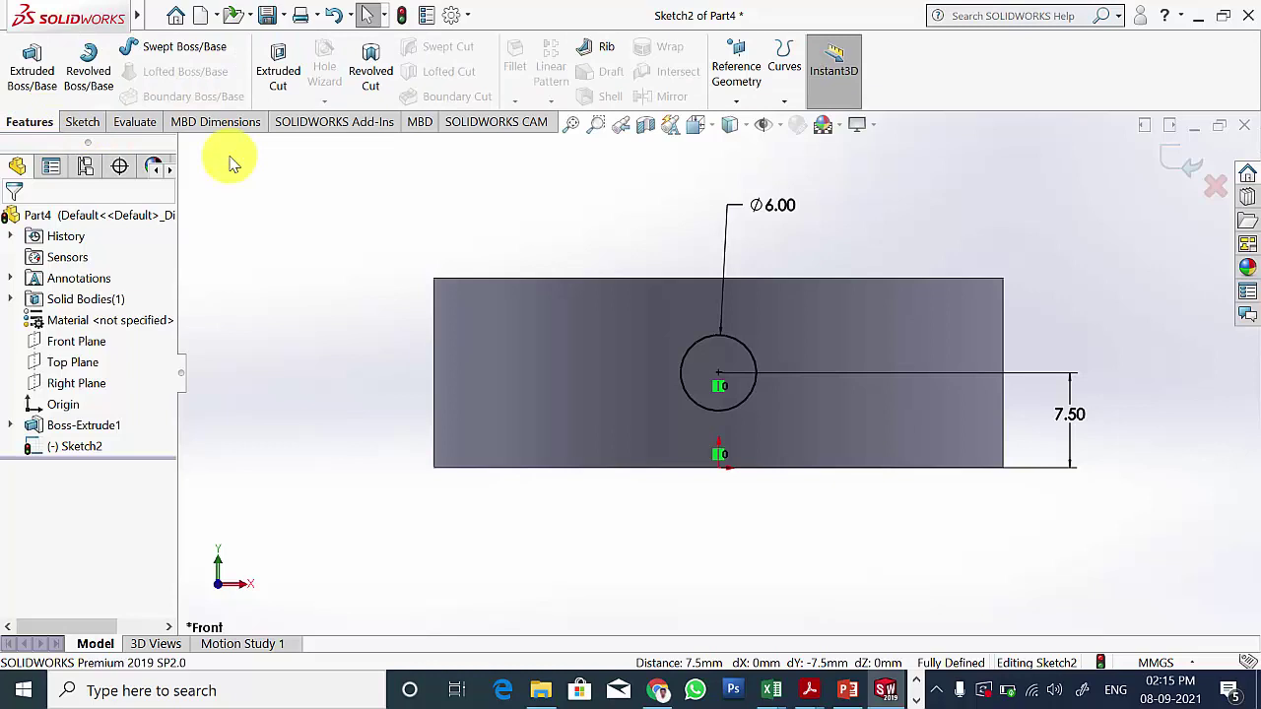
Step: Cut the 6 mm circle through the collar wall as a Mid Plane extruded cut of 57 mm
click(272, 69)
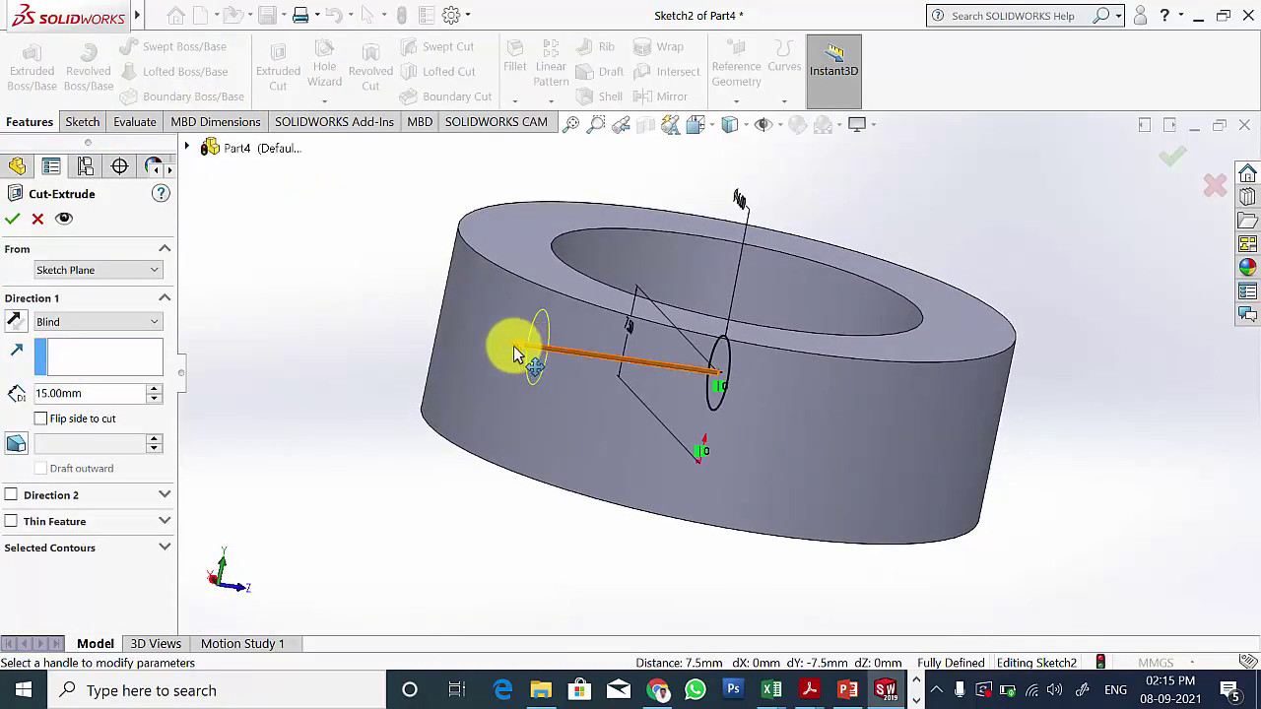
drag(513, 346, 315, 316)
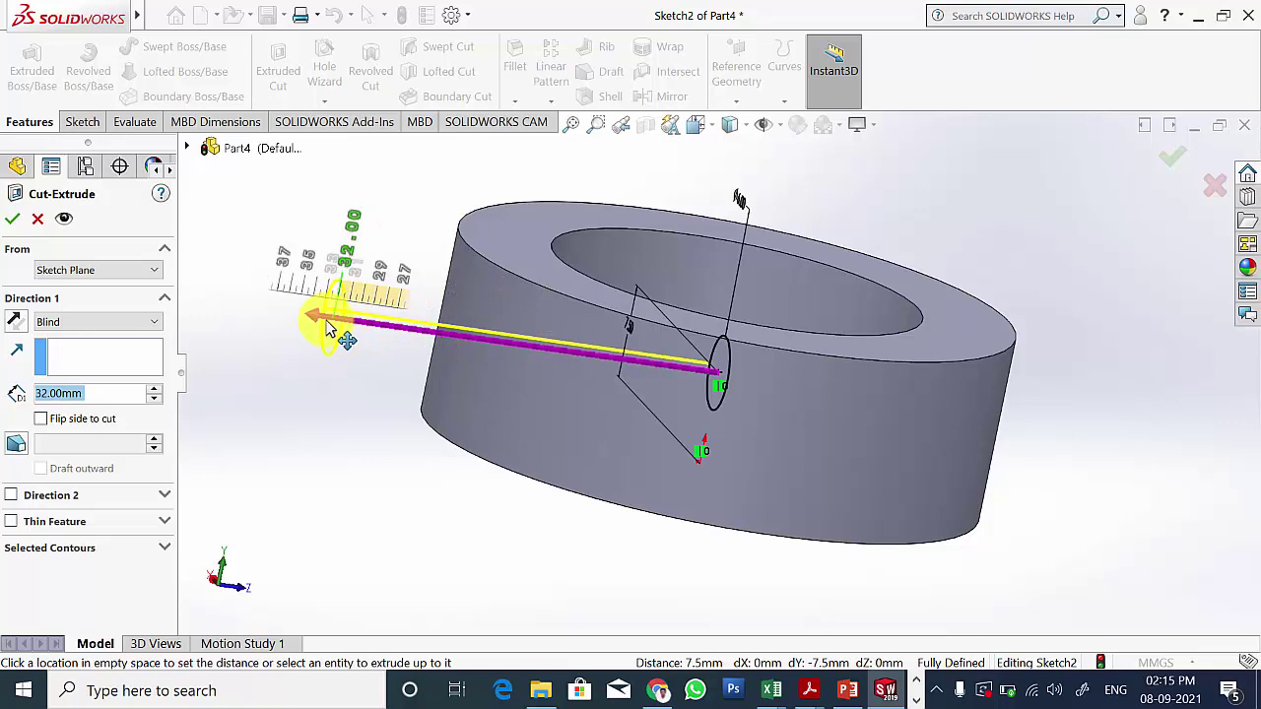
click(115, 321)
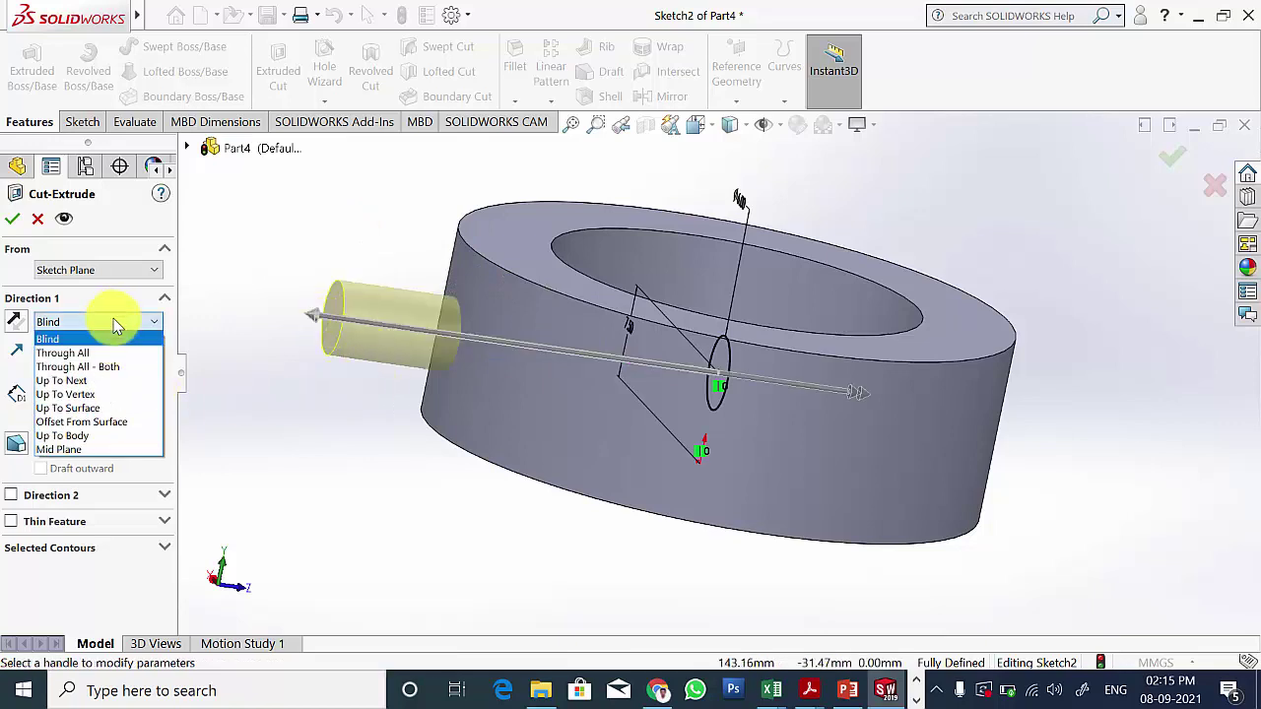
click(97, 449)
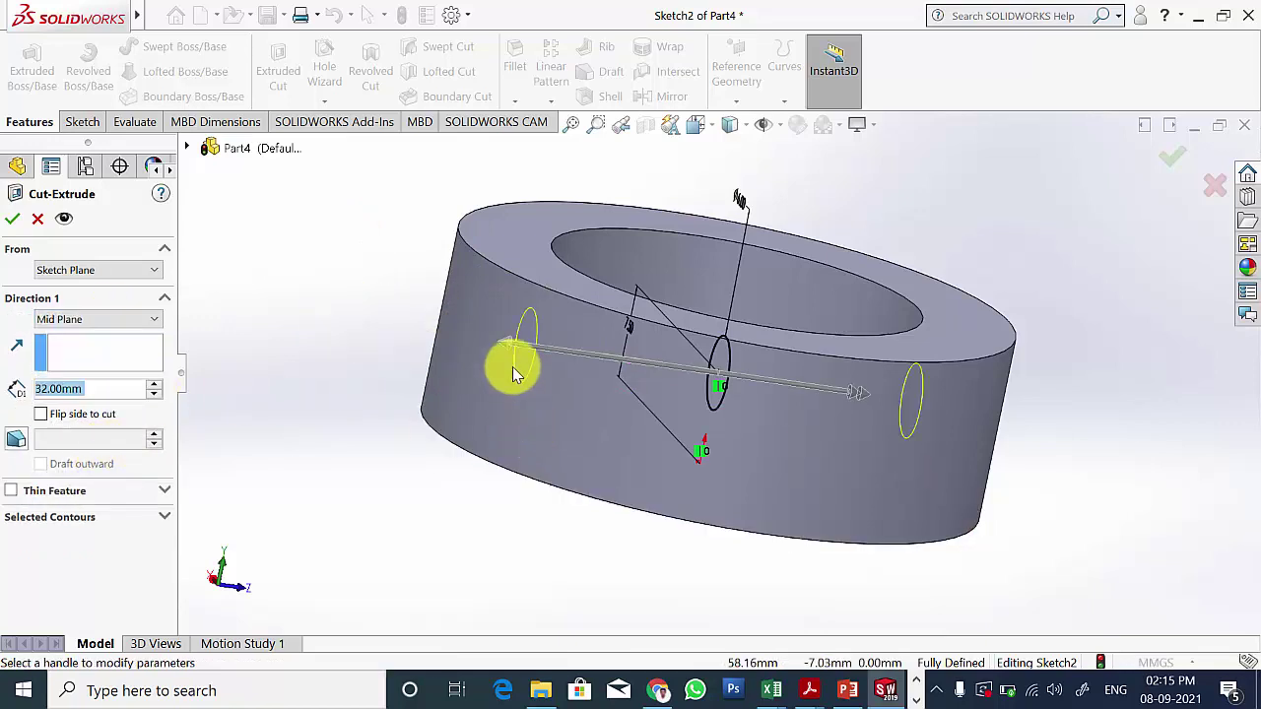
drag(513, 372, 362, 328)
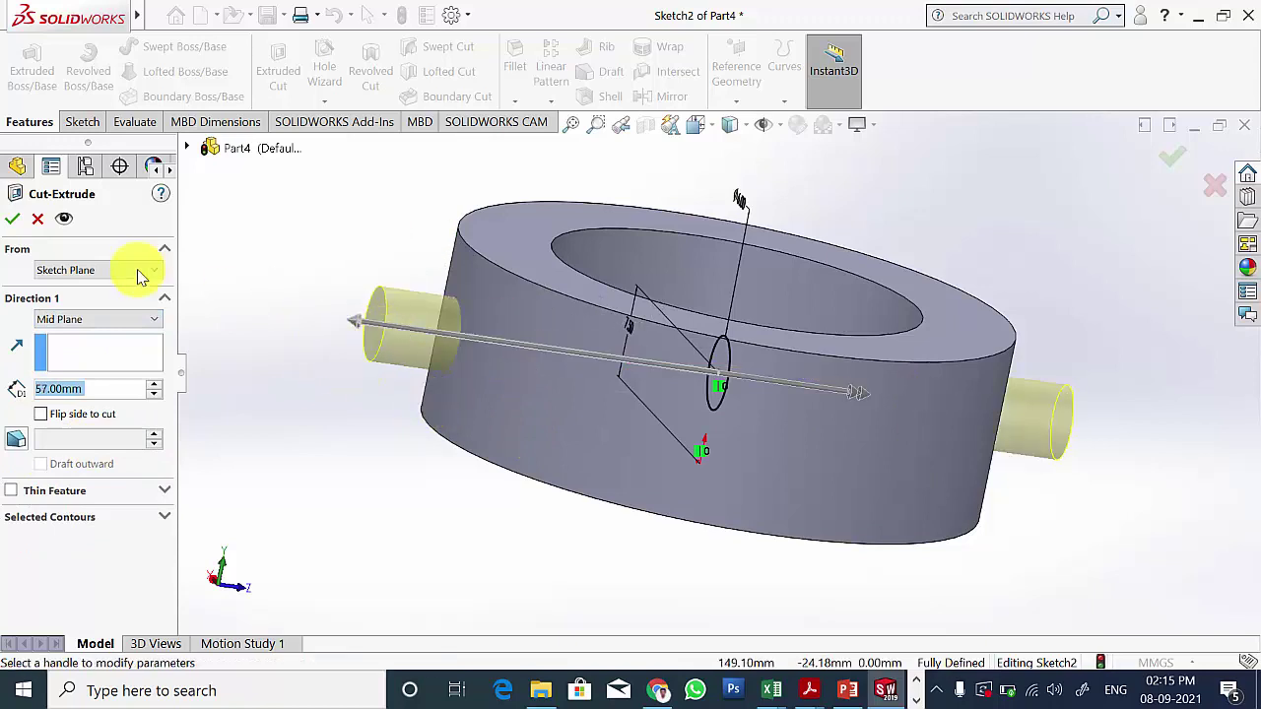
click(11, 219)
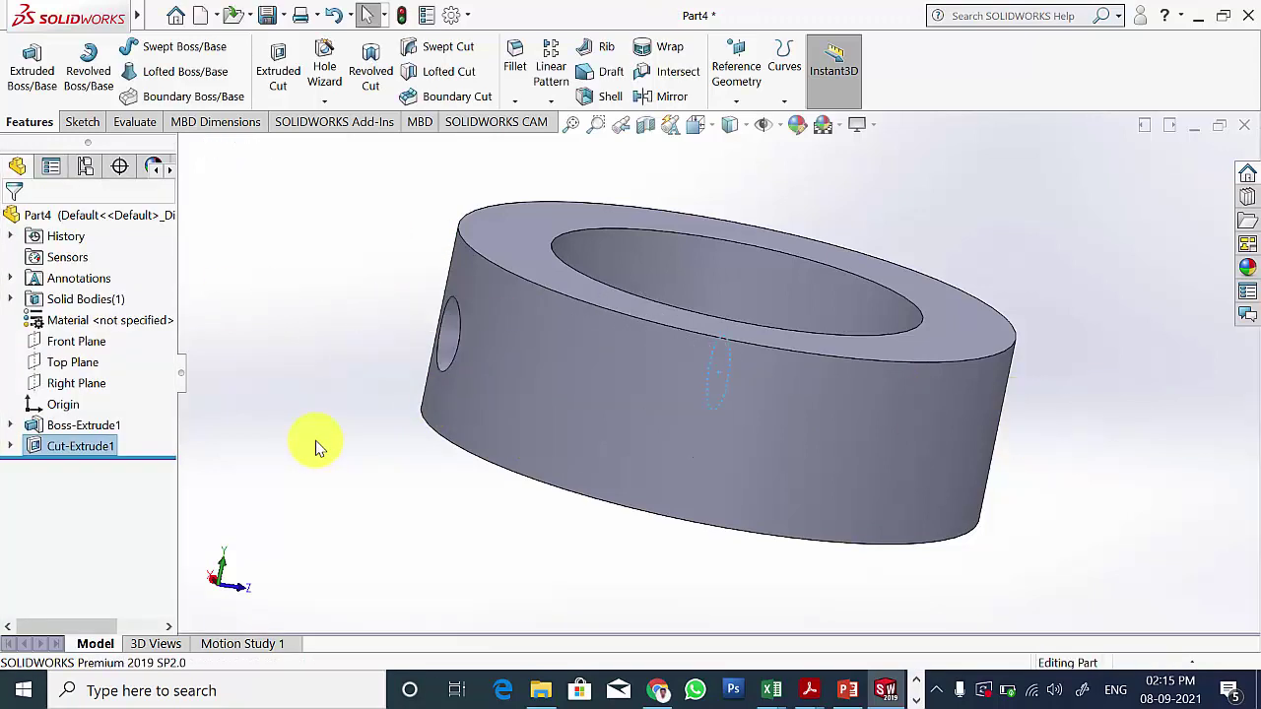
middle_drag(316, 446, 449, 464)
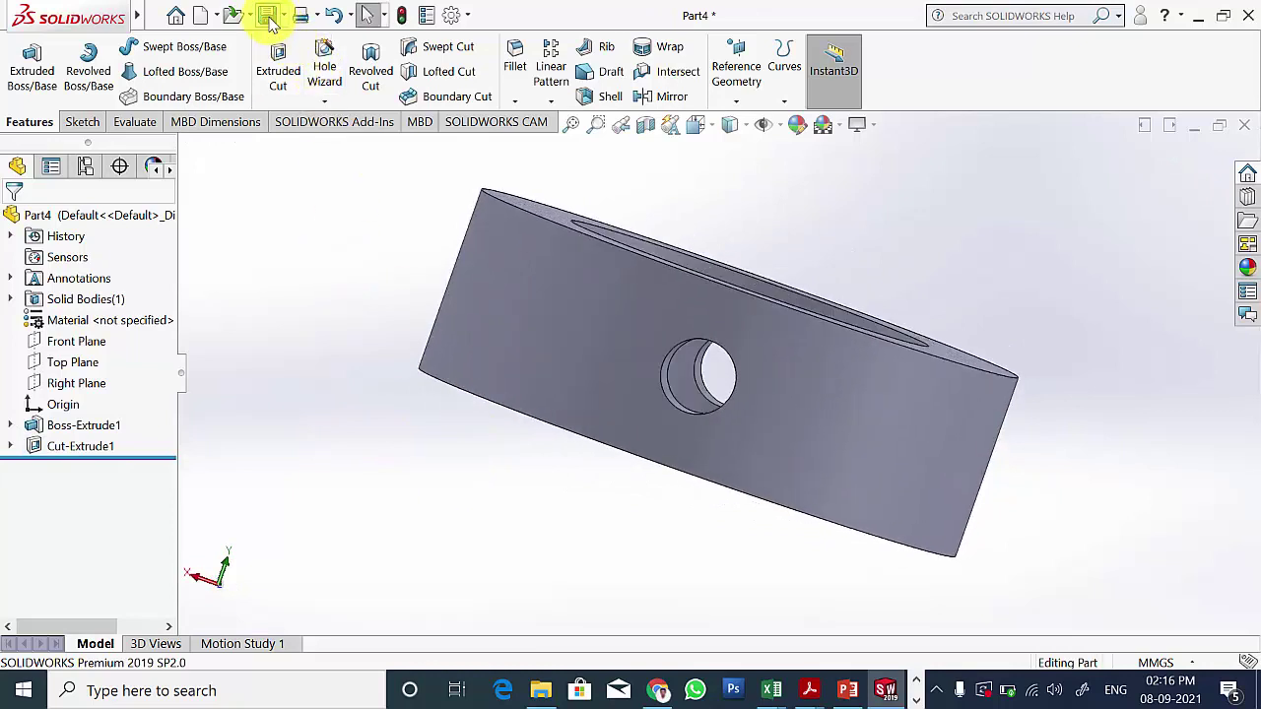
Step: Save the ring as 'collar' in the Knuckle folder and close it, checking the reference drawing
click(527, 464)
text(collq)
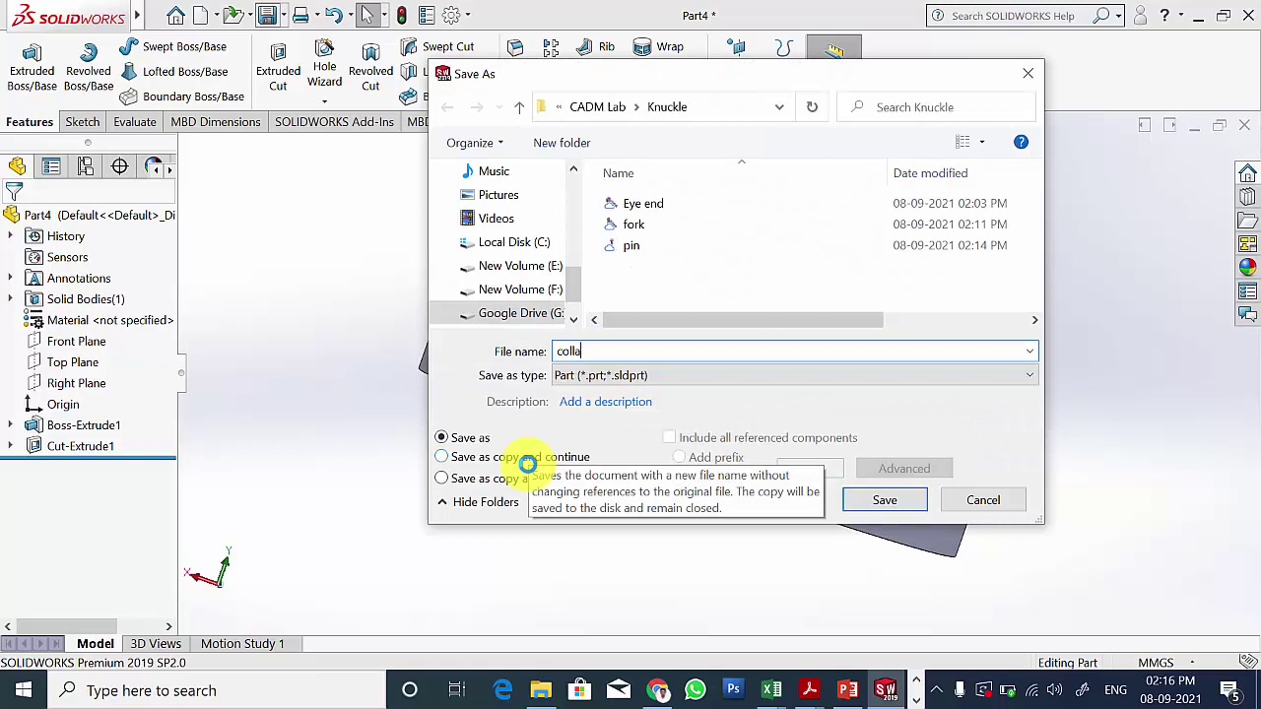
text(r)
key(Return)
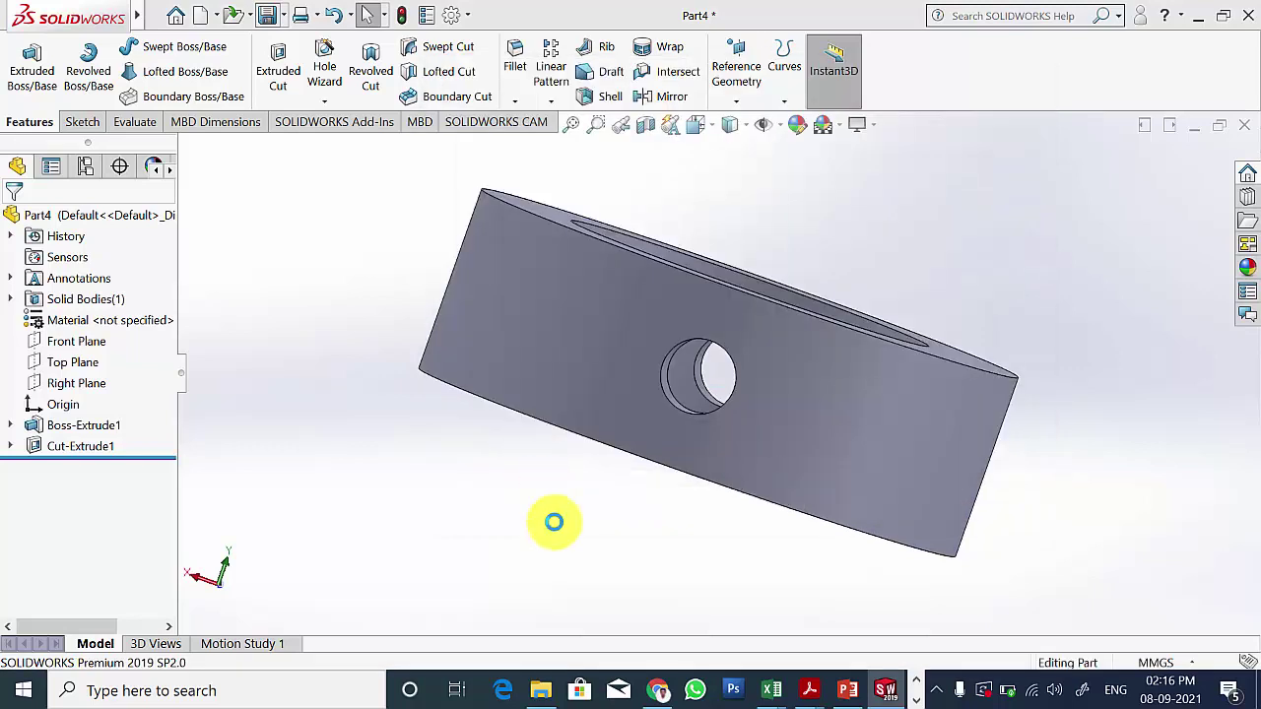
click(847, 690)
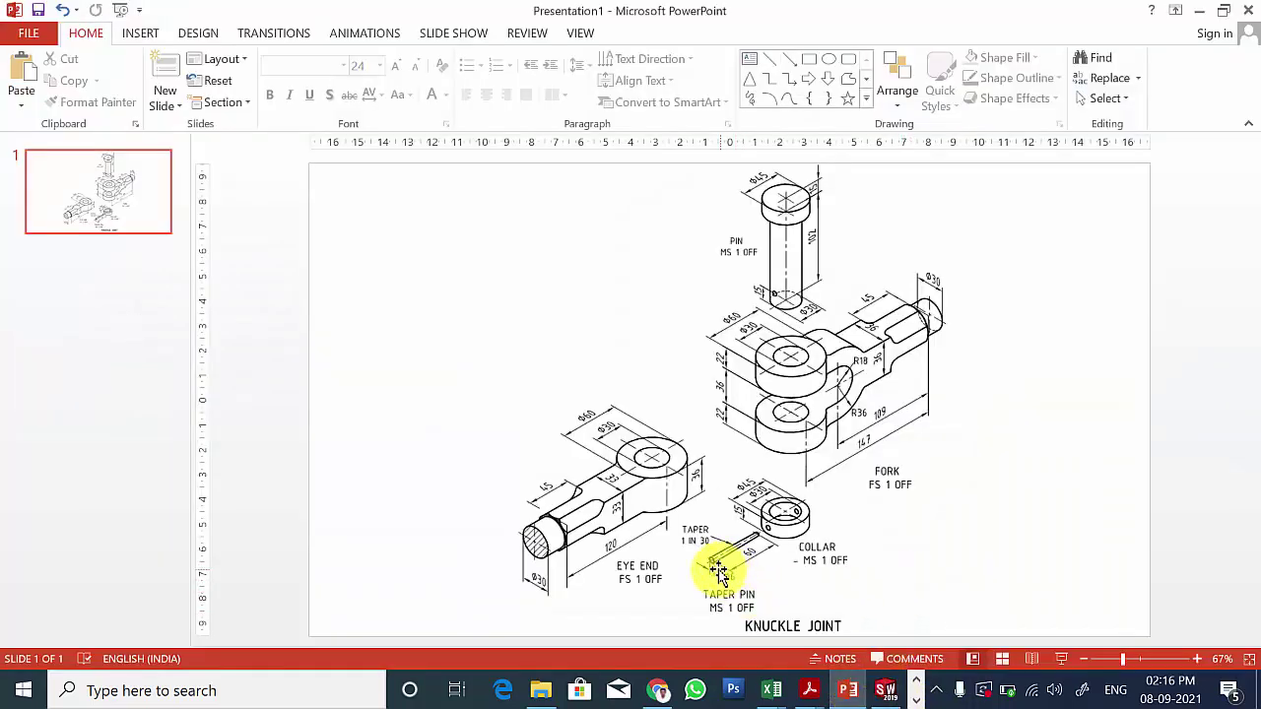
click(885, 690)
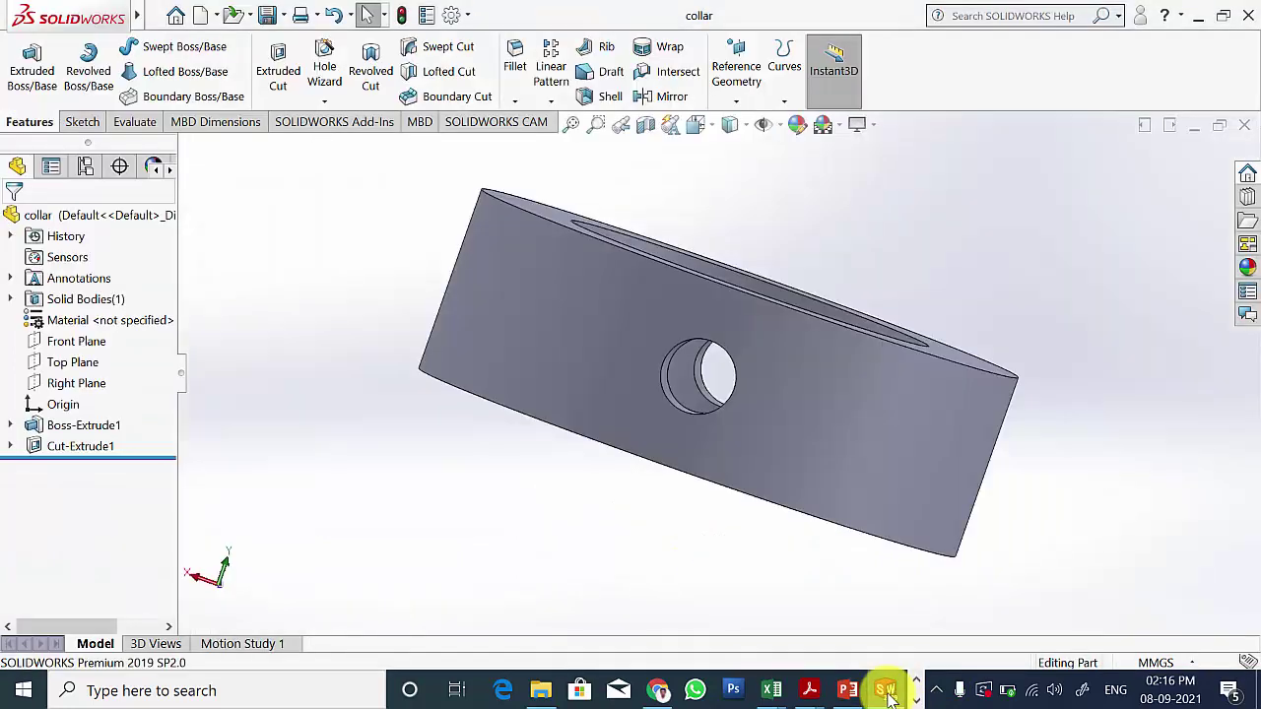
click(1244, 130)
Step: Create a new part and sketch a circle centred on the origin on the Front Plane
click(206, 17)
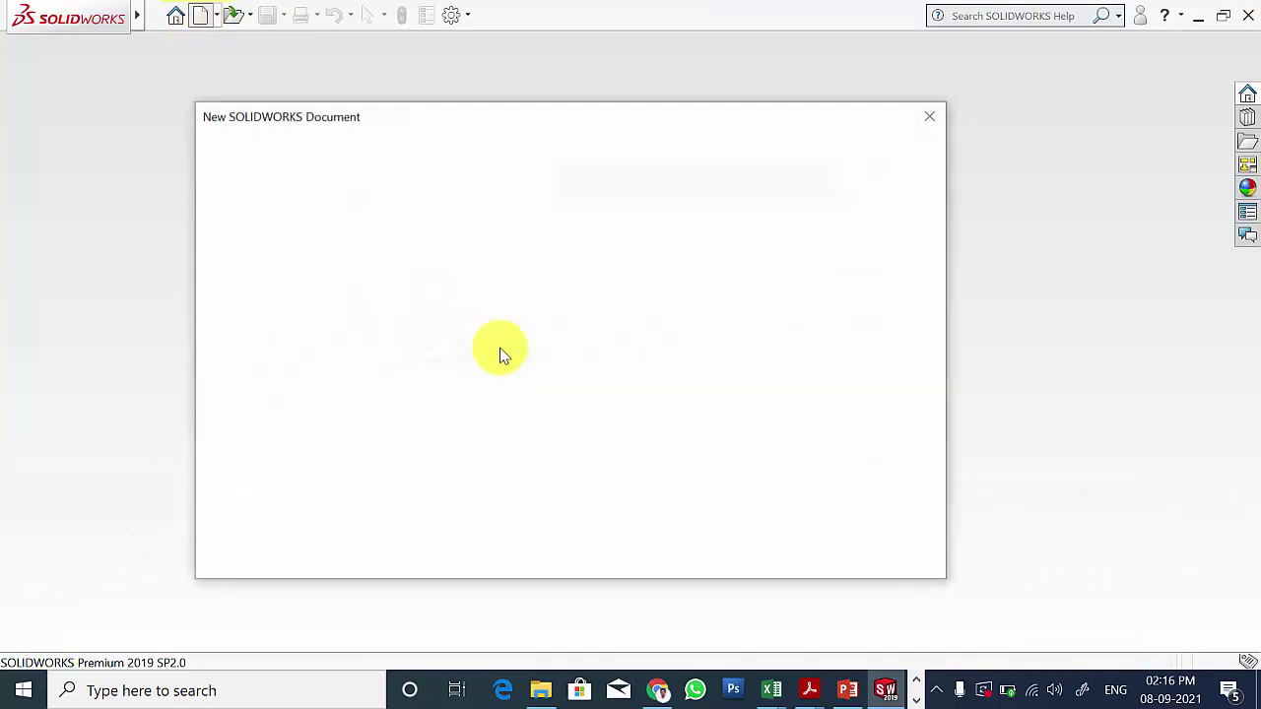
click(716, 548)
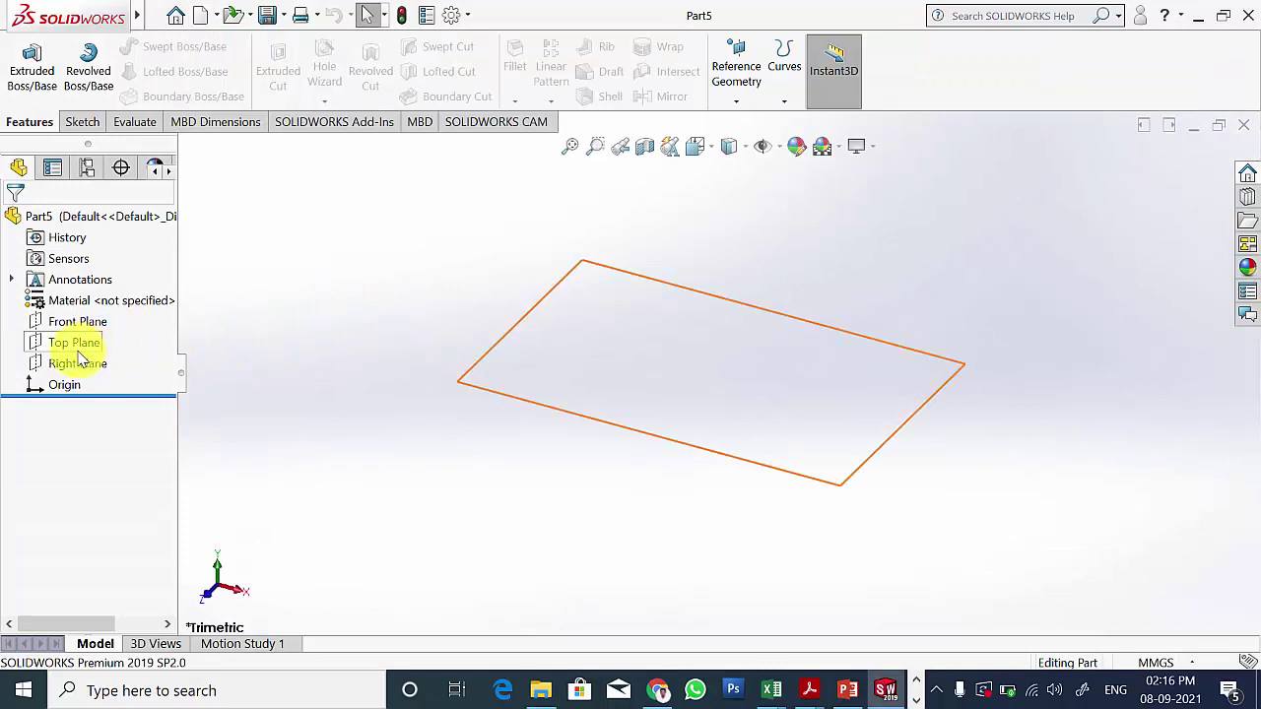
click(77, 322)
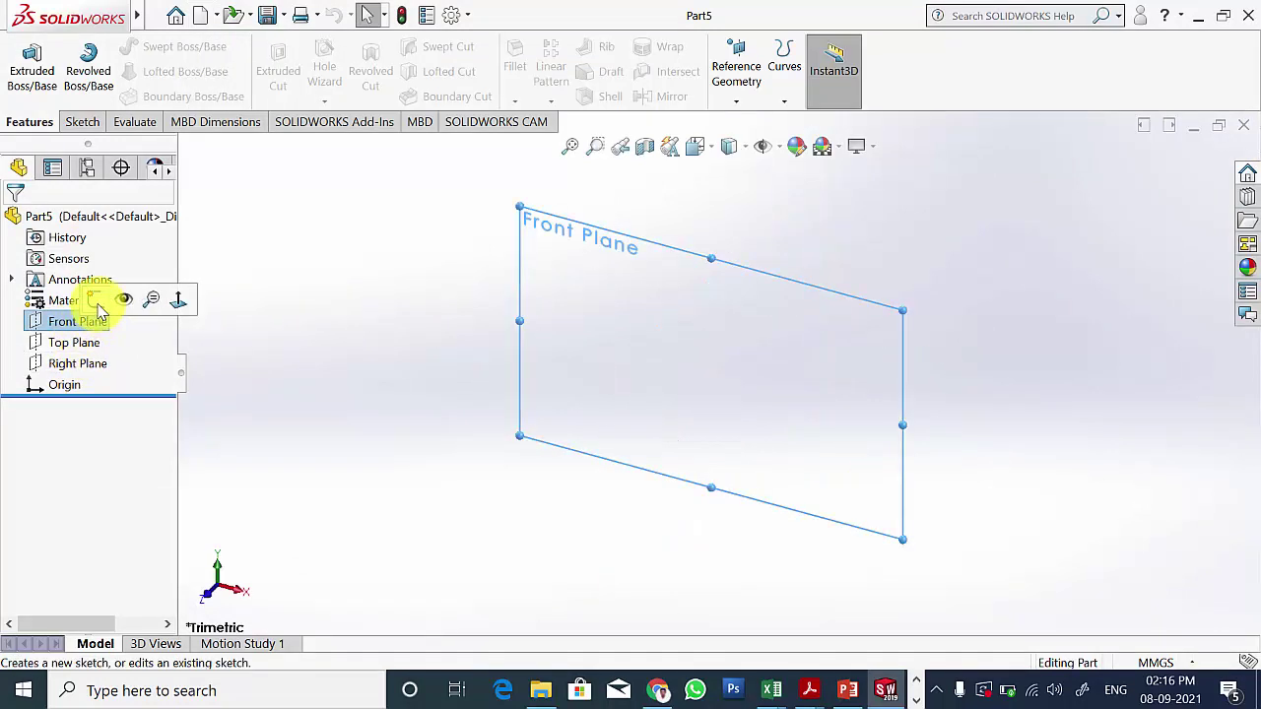
click(95, 300)
click(150, 46)
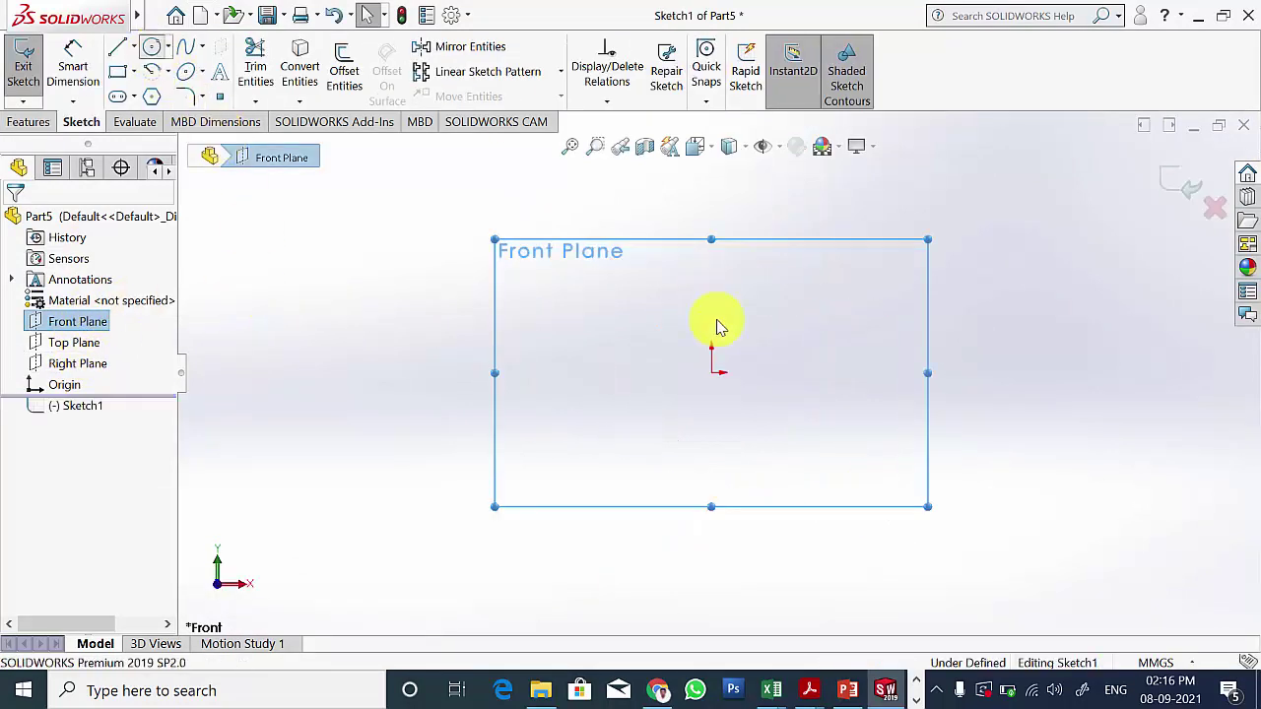
click(711, 372)
click(749, 331)
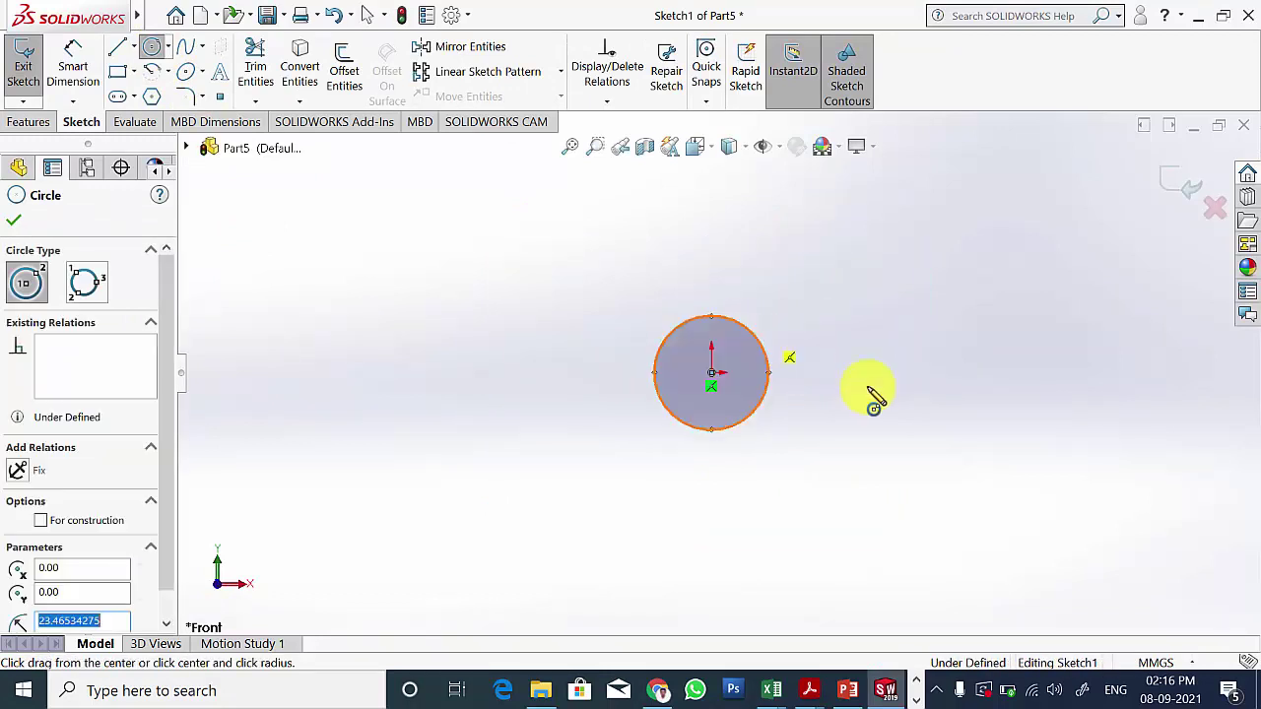
click(14, 219)
Step: Dimension the circle to a 6 mm diameter
click(85, 94)
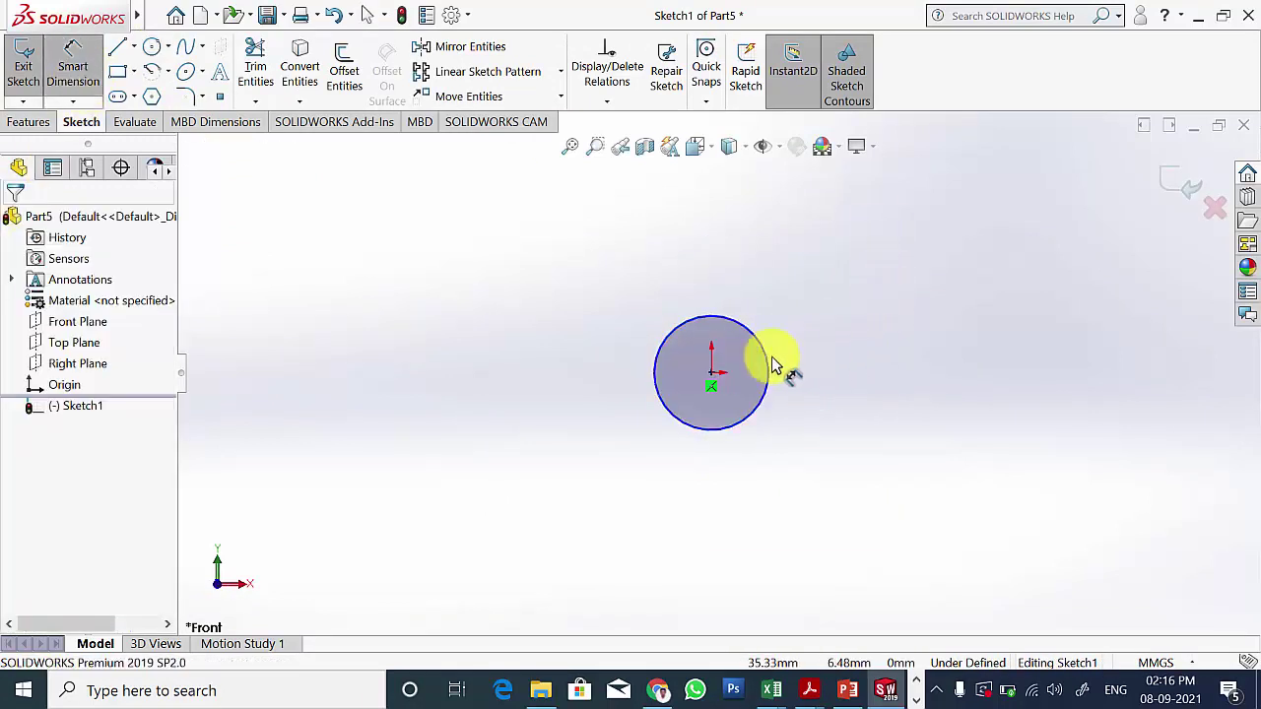
click(788, 364)
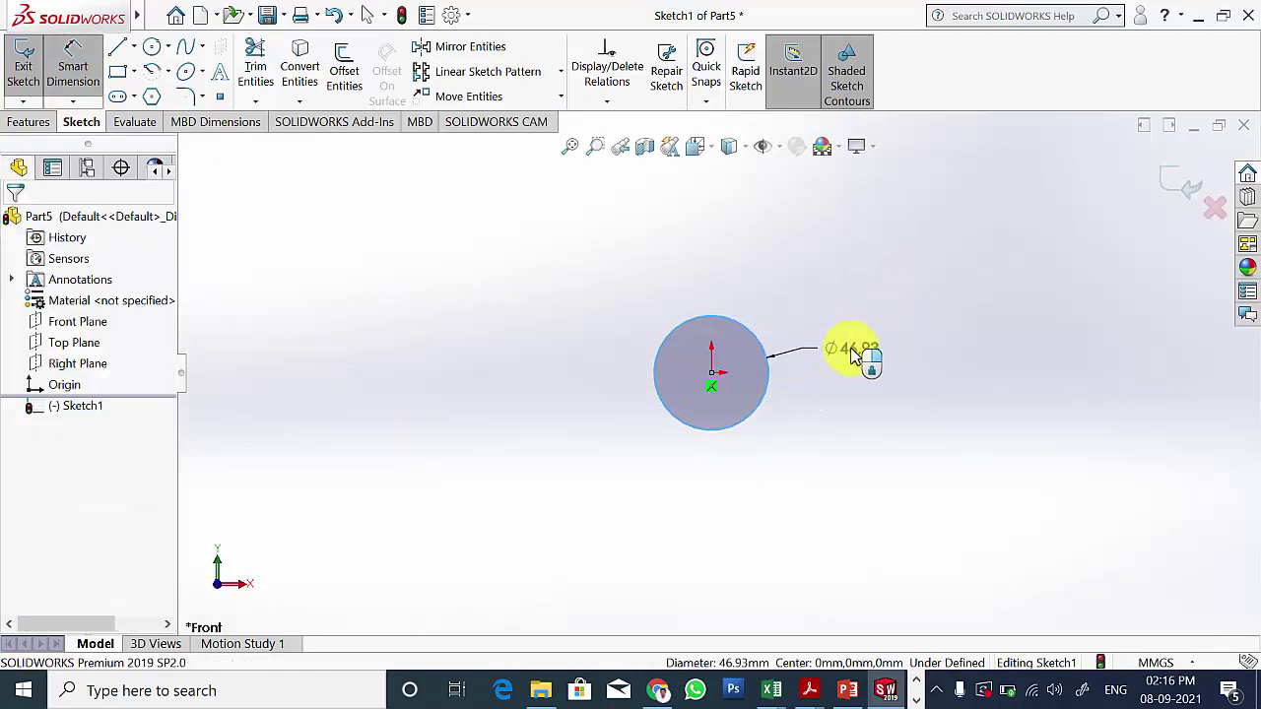
click(853, 357)
text(6)
key(Return)
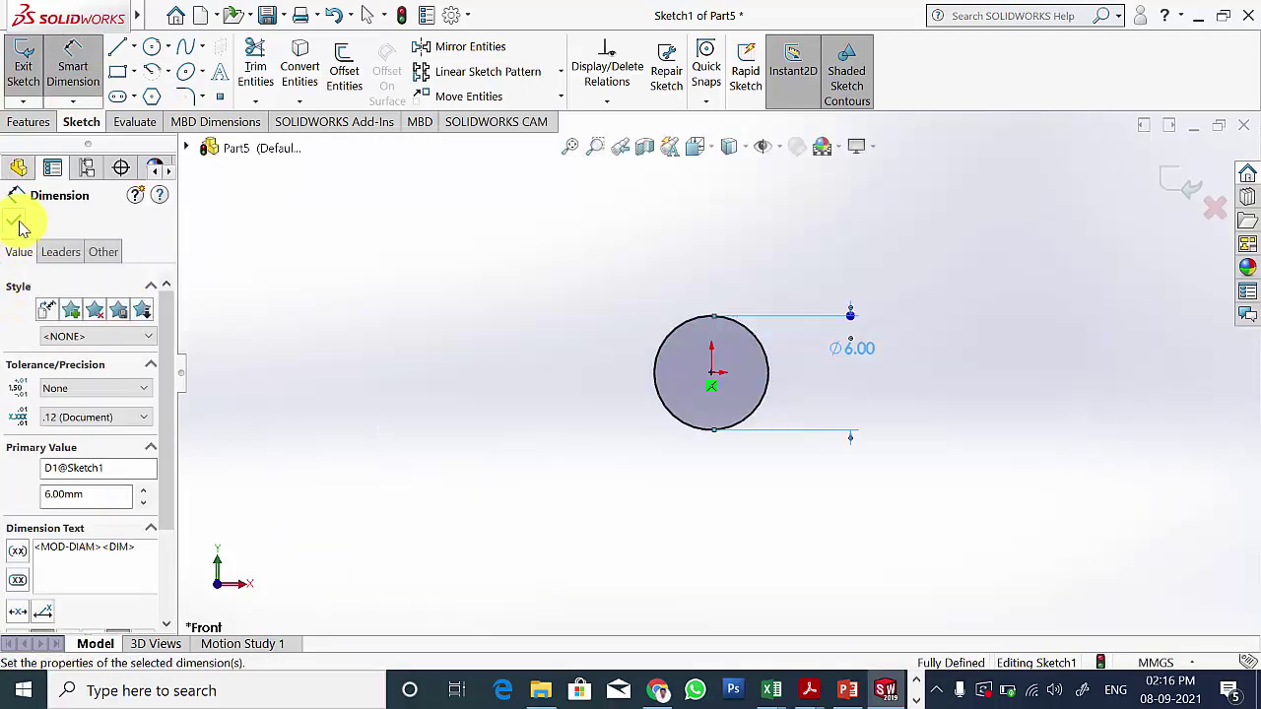
click(17, 223)
click(21, 124)
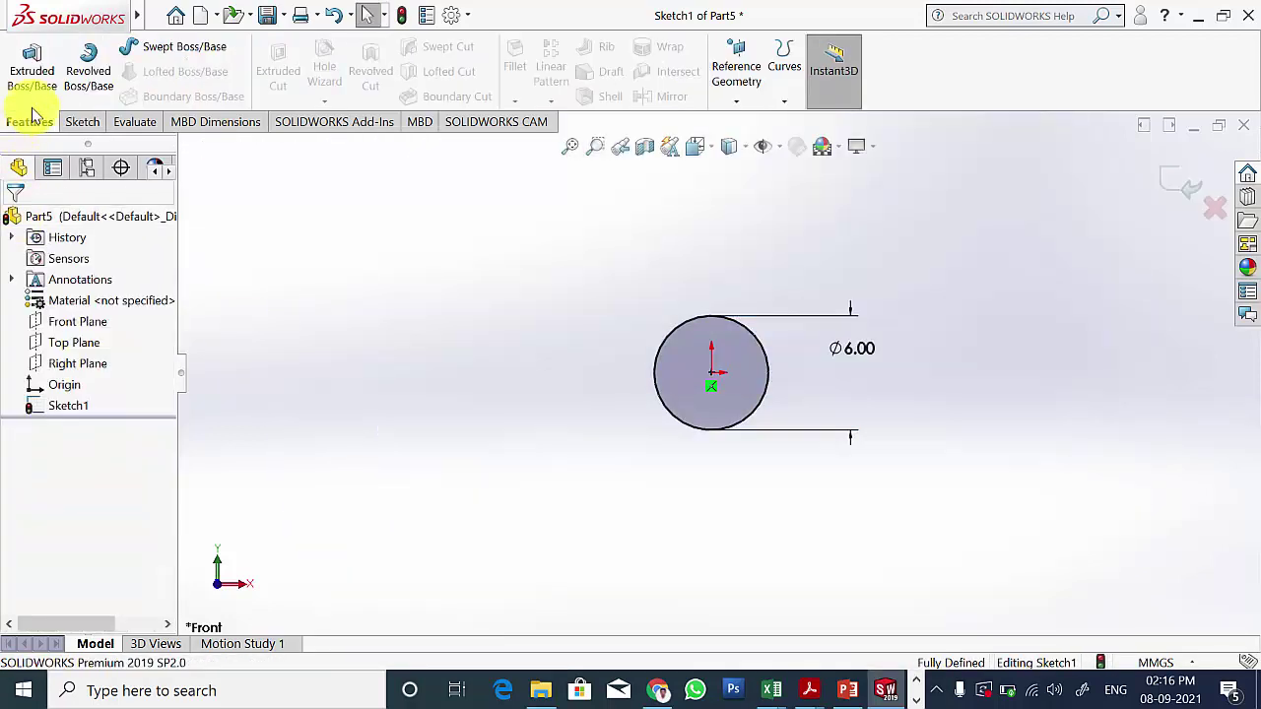
Step: Start an Extruded Boss/Base on the 6 mm circle with a Blind depth of 60 mm
click(32, 67)
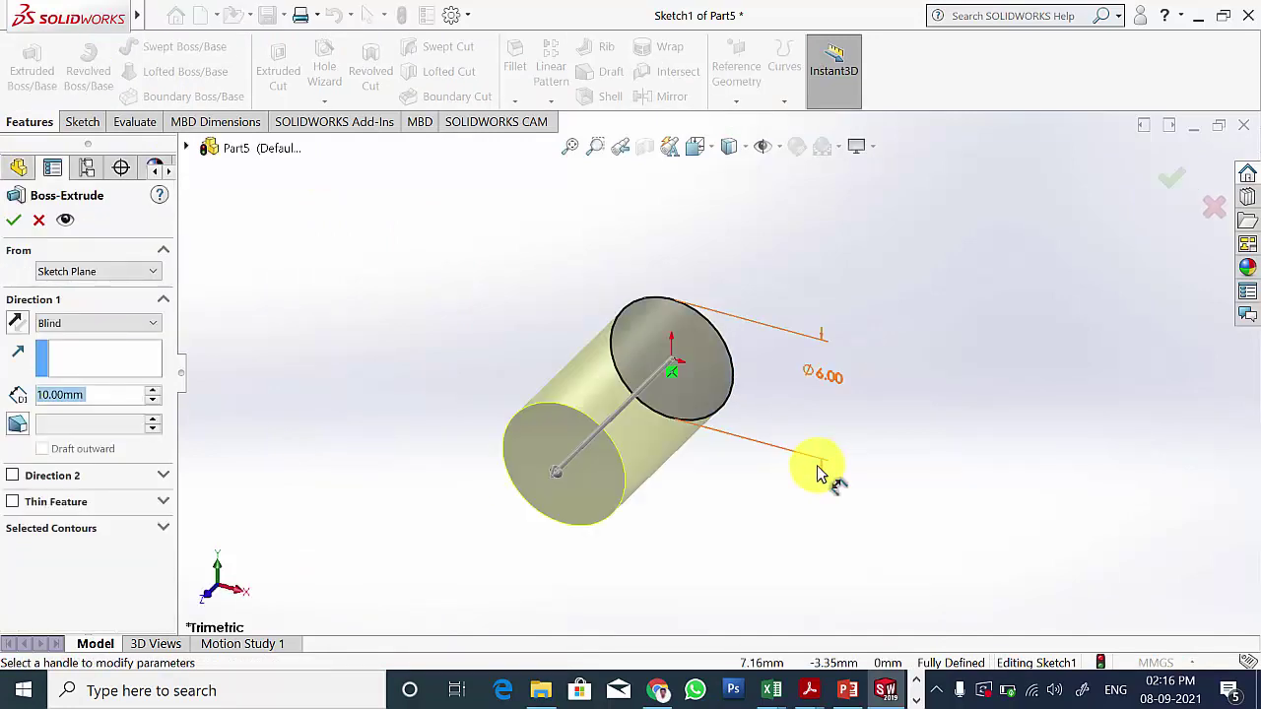
click(847, 690)
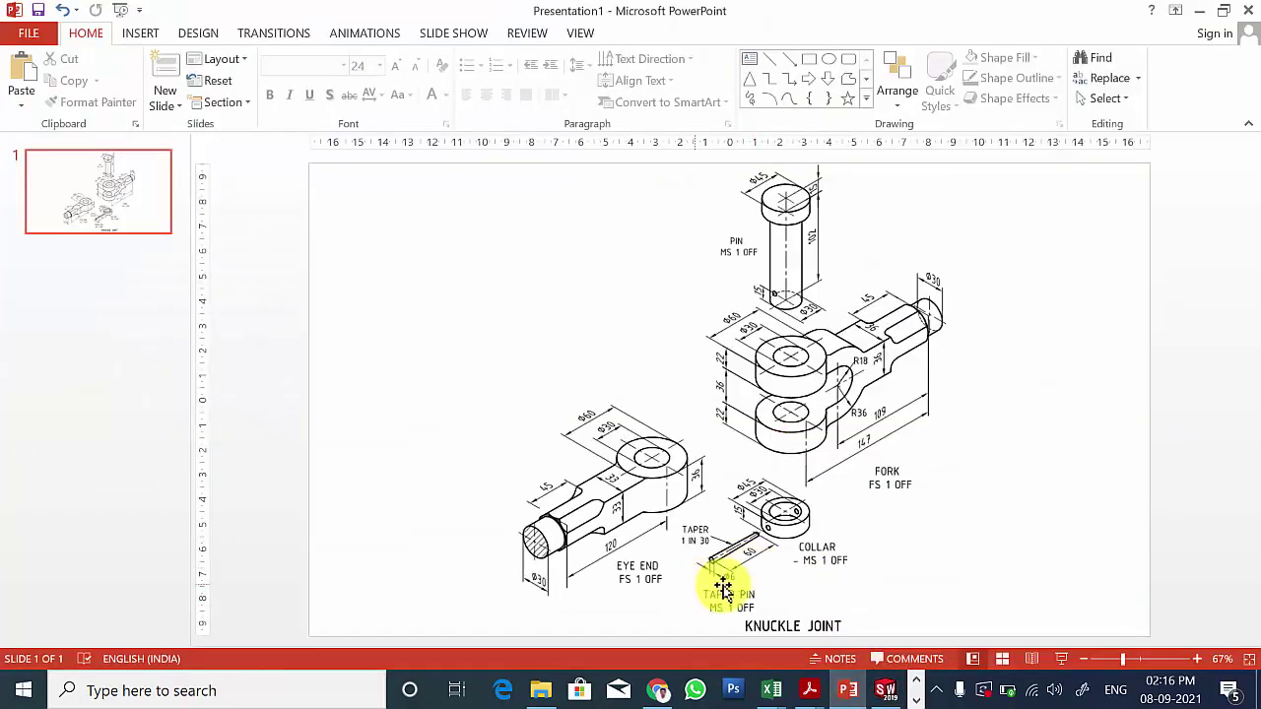
click(886, 690)
double_click(89, 392)
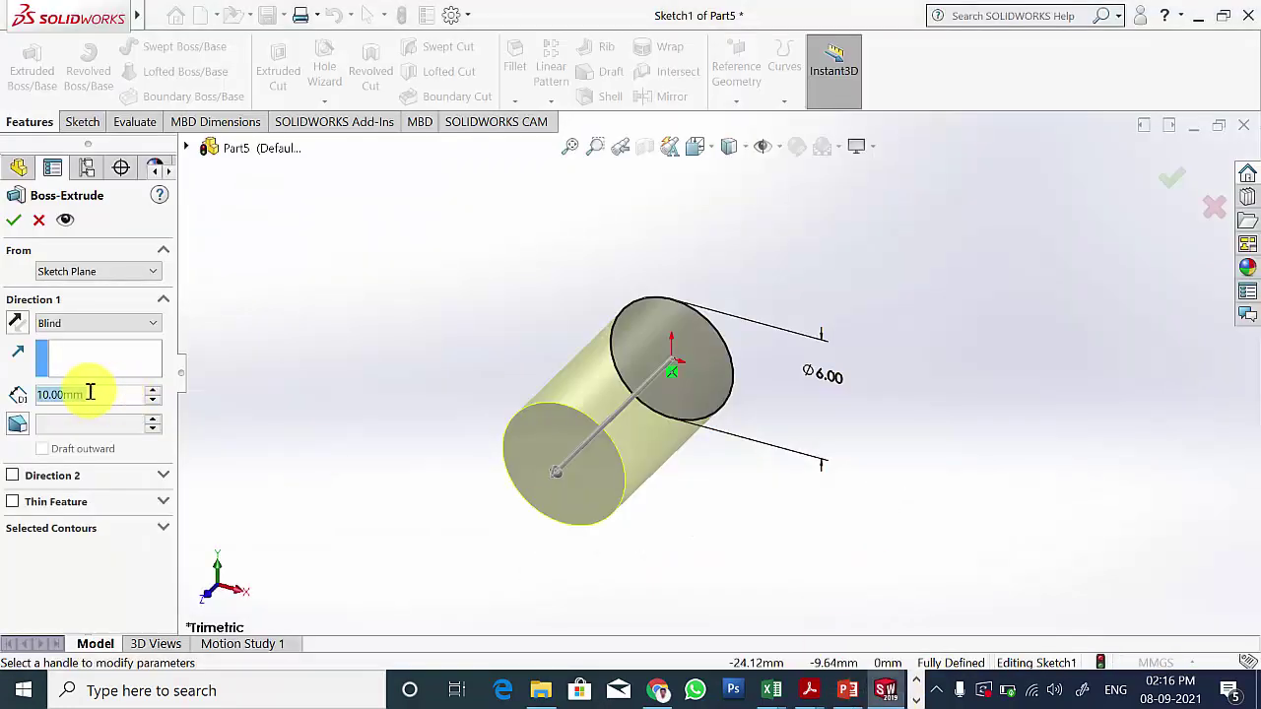
drag(85, 394, 3, 389)
text(60)
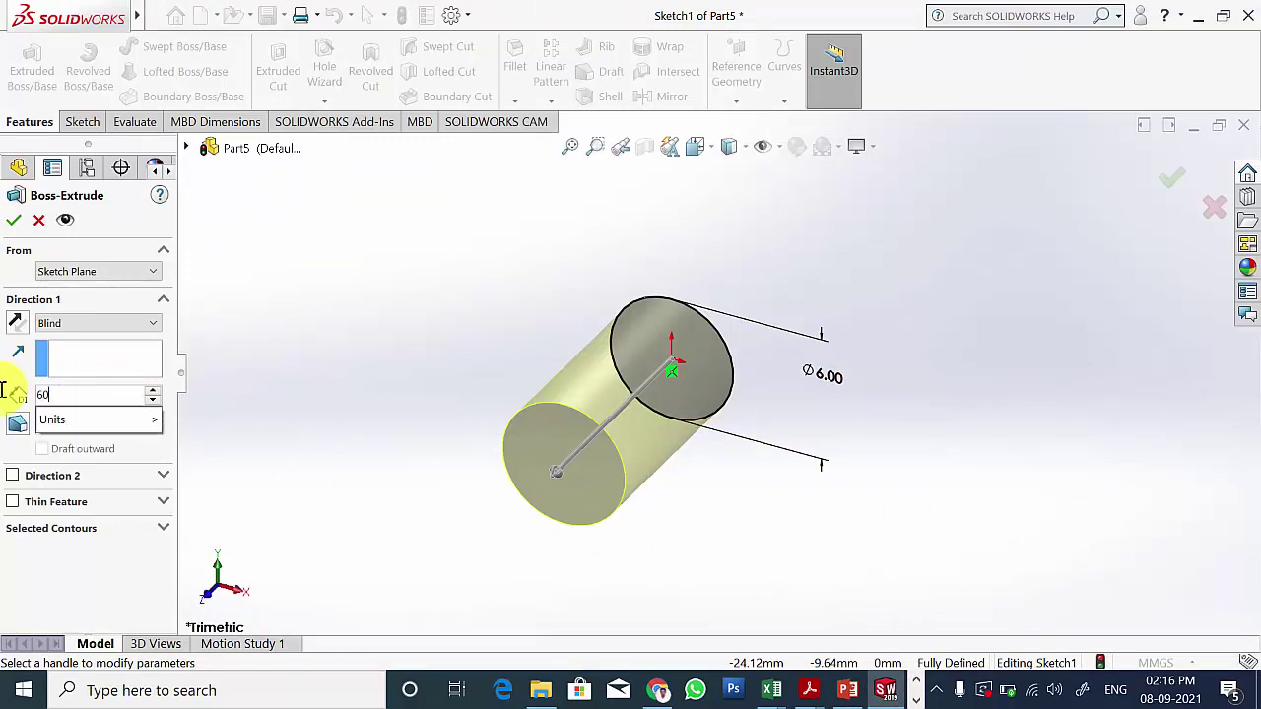
key(Return)
scroll(803, 463, down, 4)
scroll(798, 470, up, 5)
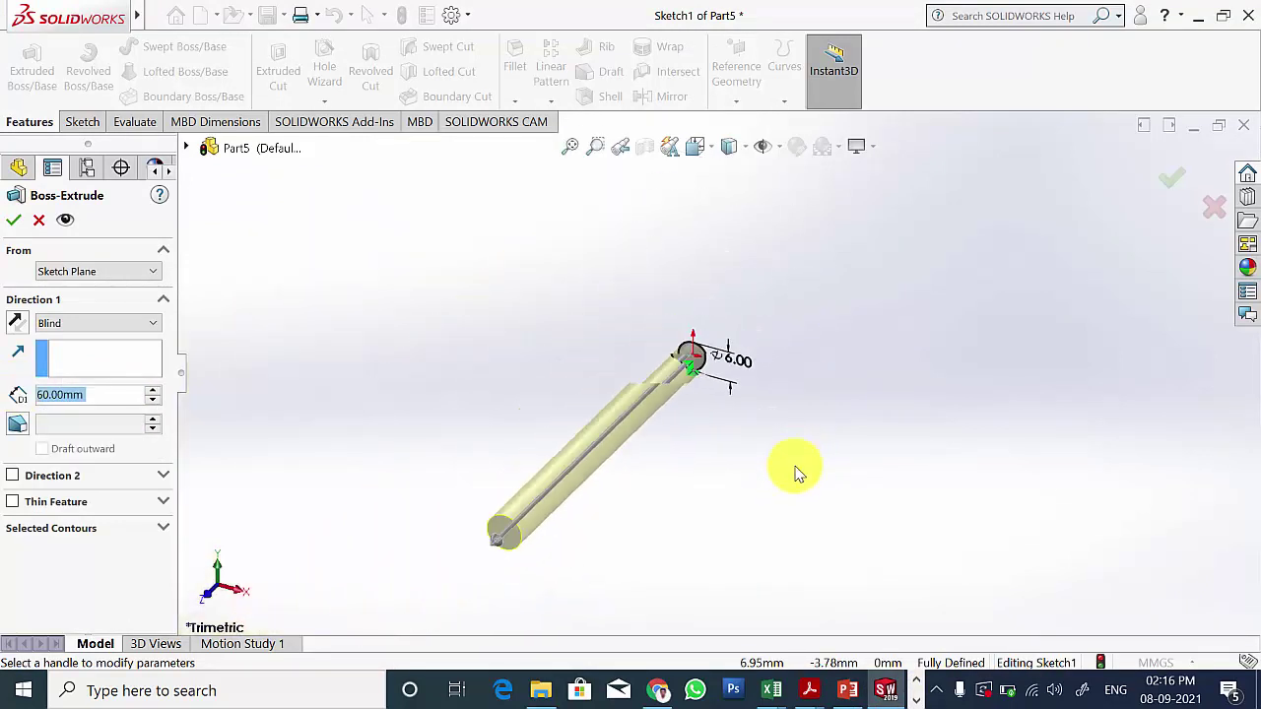
scroll(594, 487, down, 2)
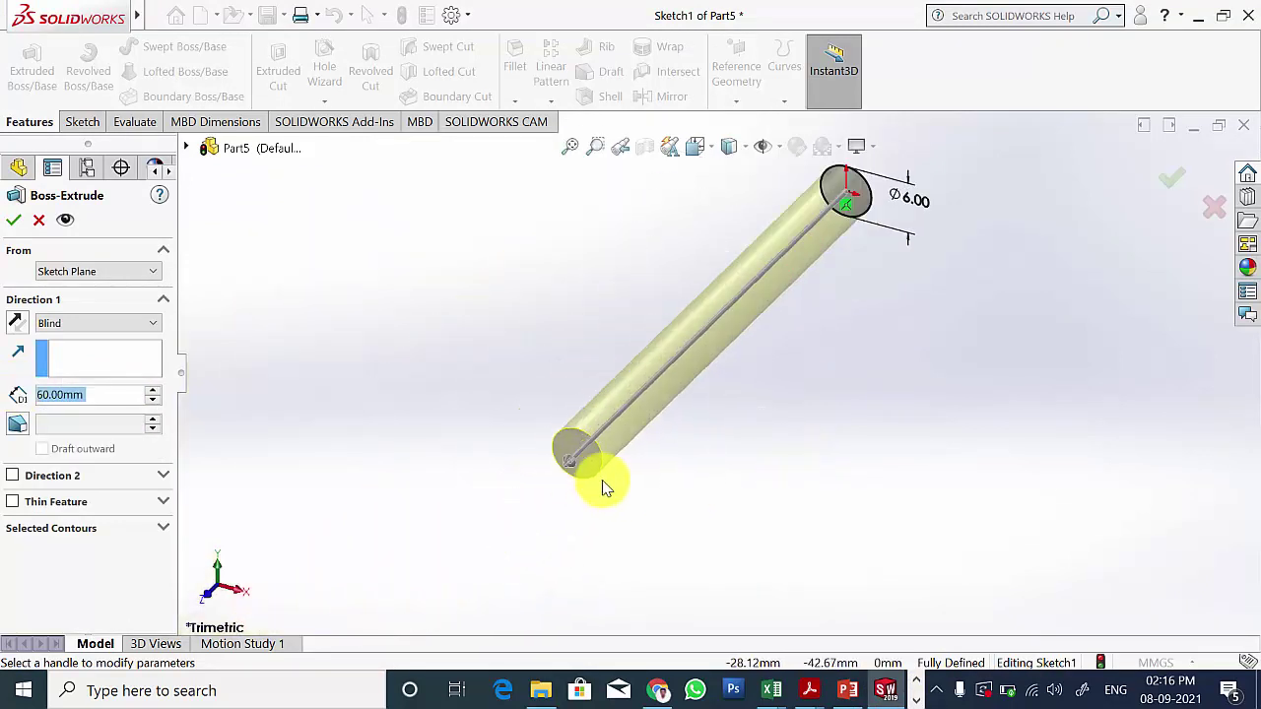
Step: Add a 0.954° draft to the extrusion and accept the tapered pin
click(845, 689)
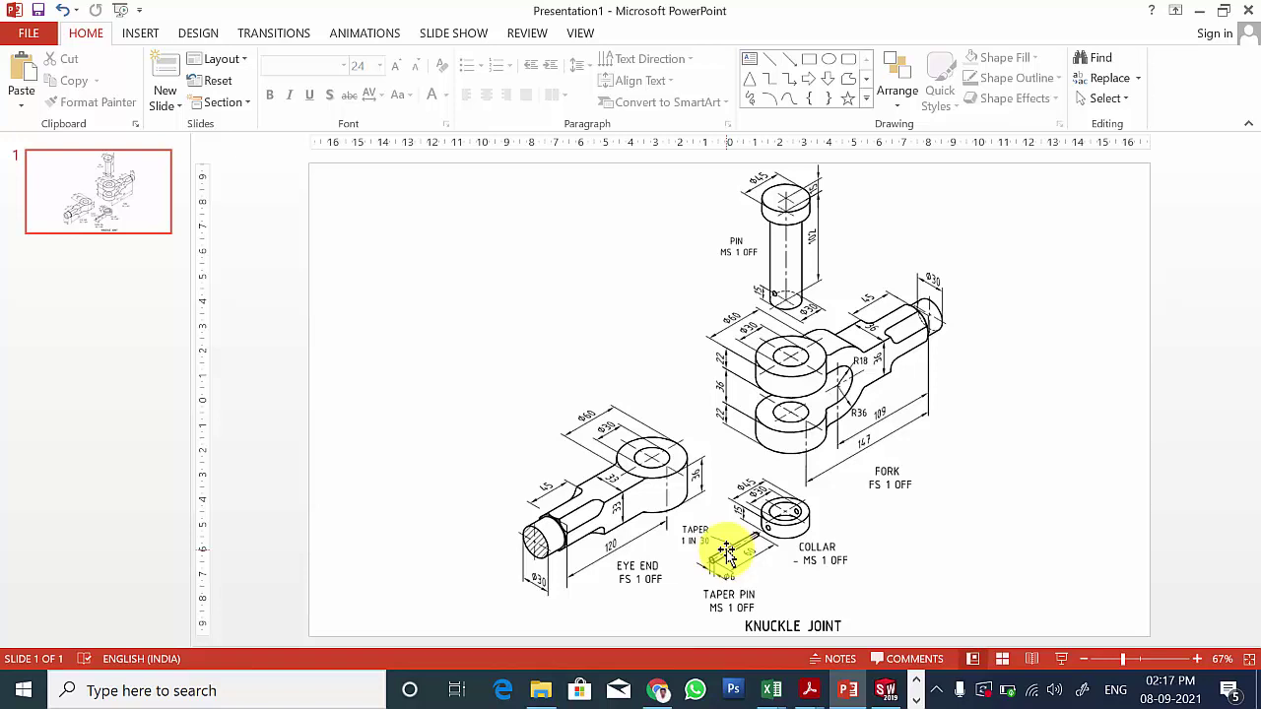
click(884, 691)
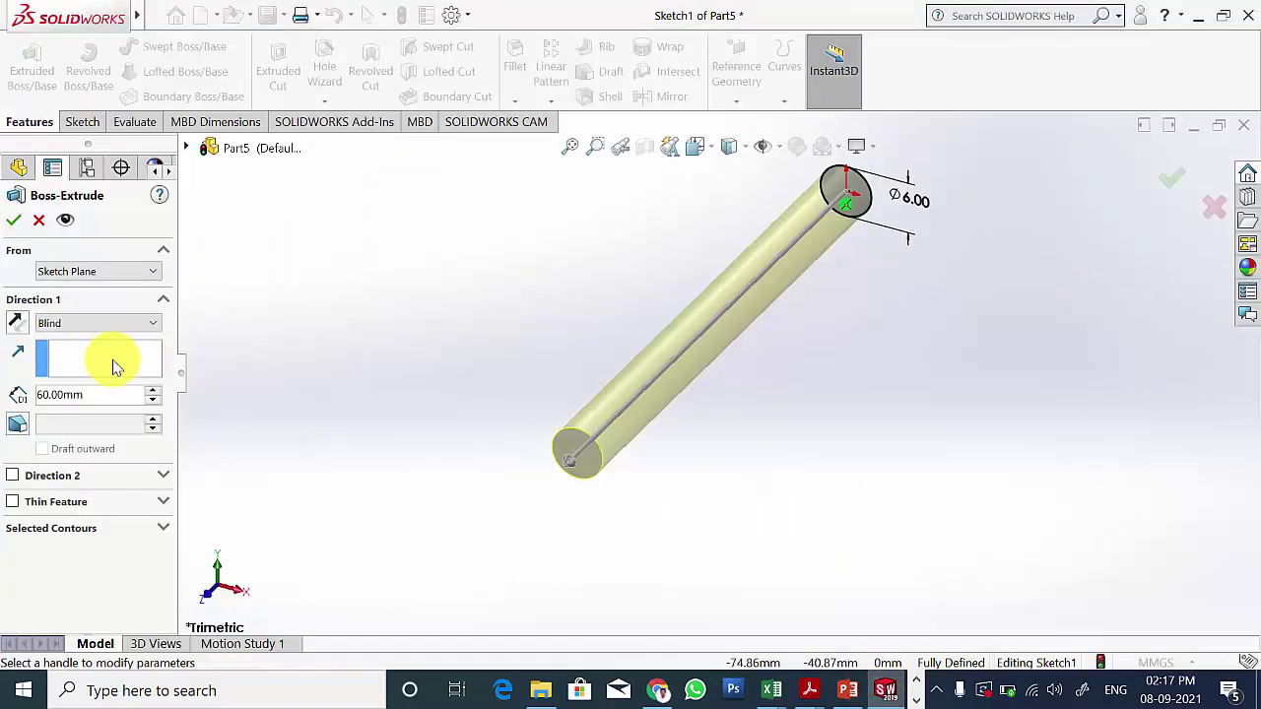
click(27, 426)
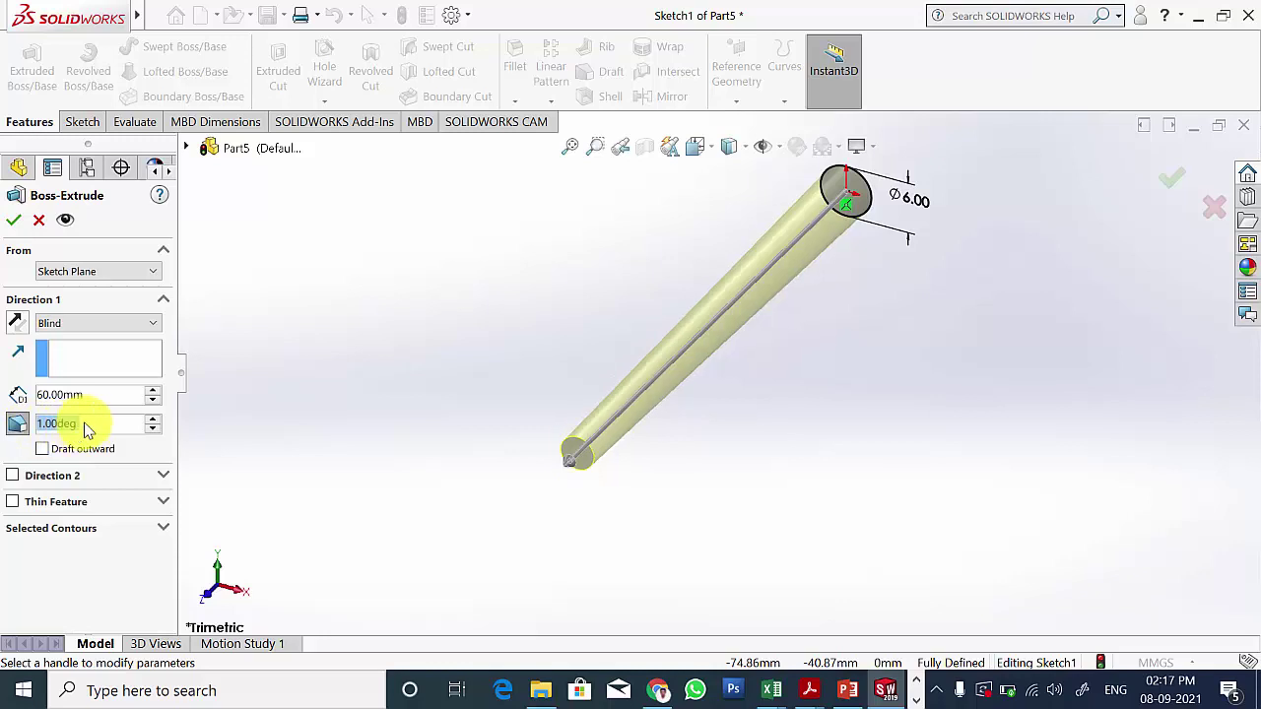
text(0.)
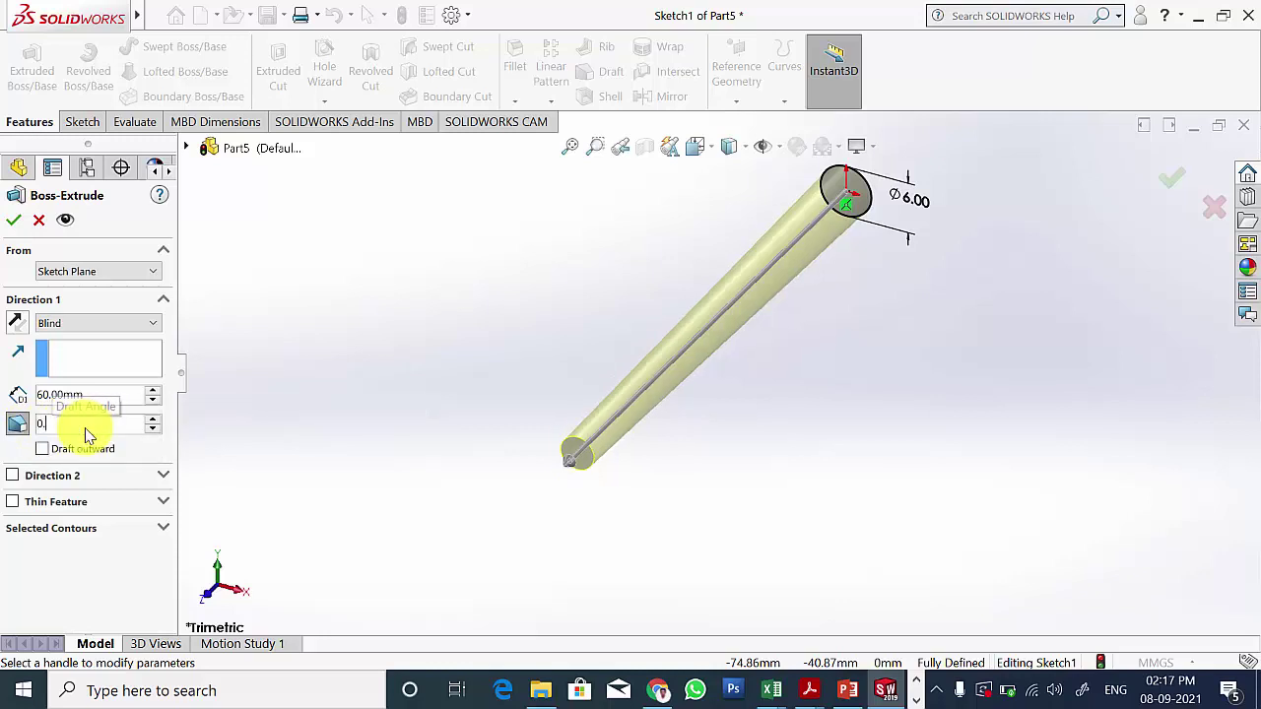
text(954)
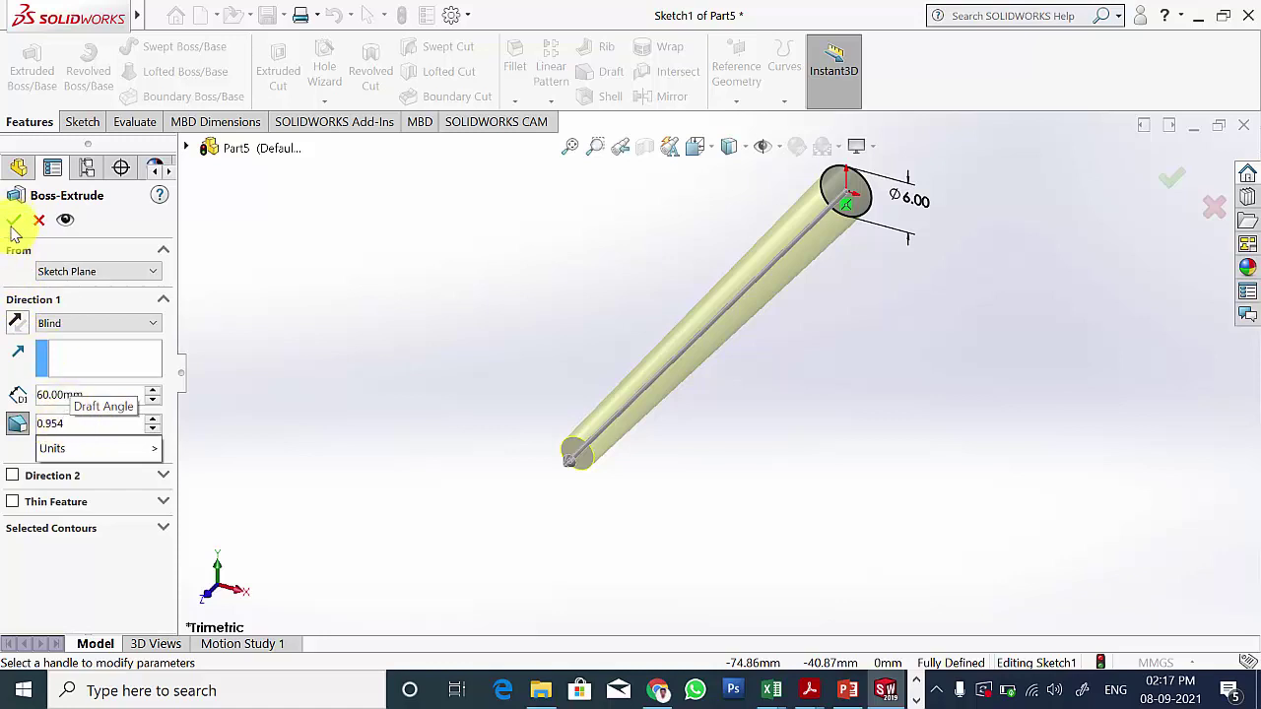
key(Return)
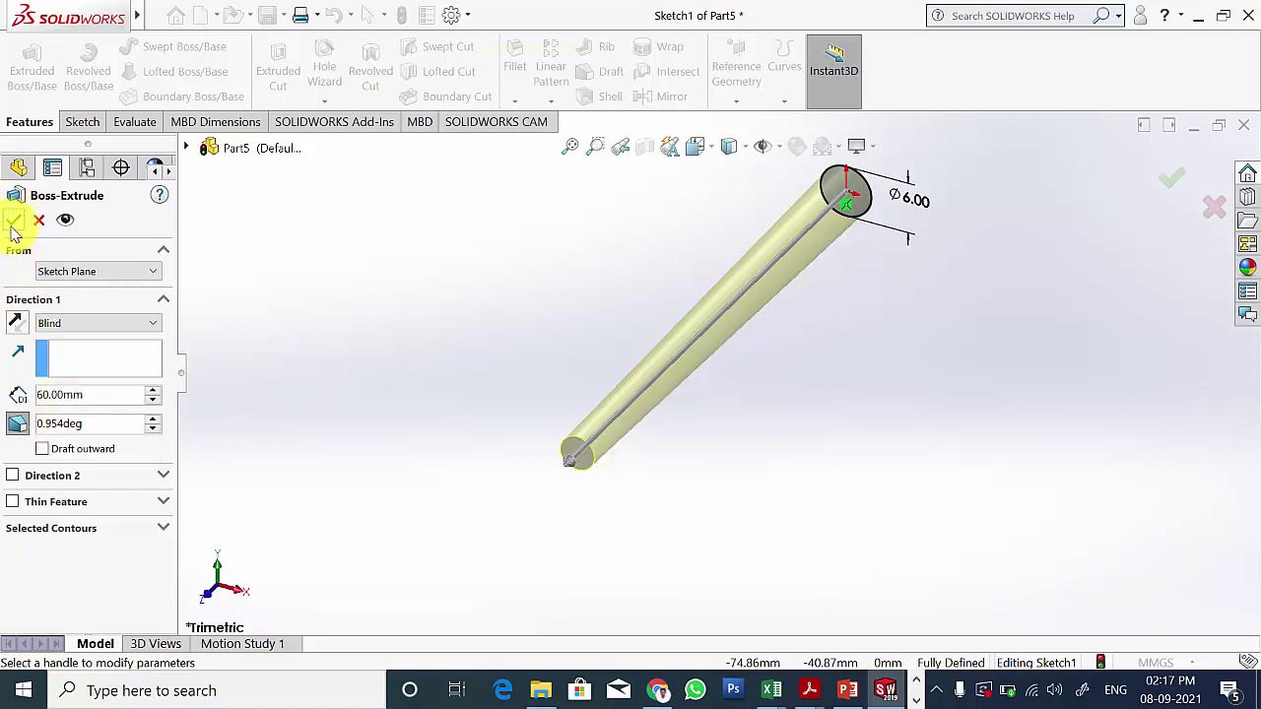
click(13, 225)
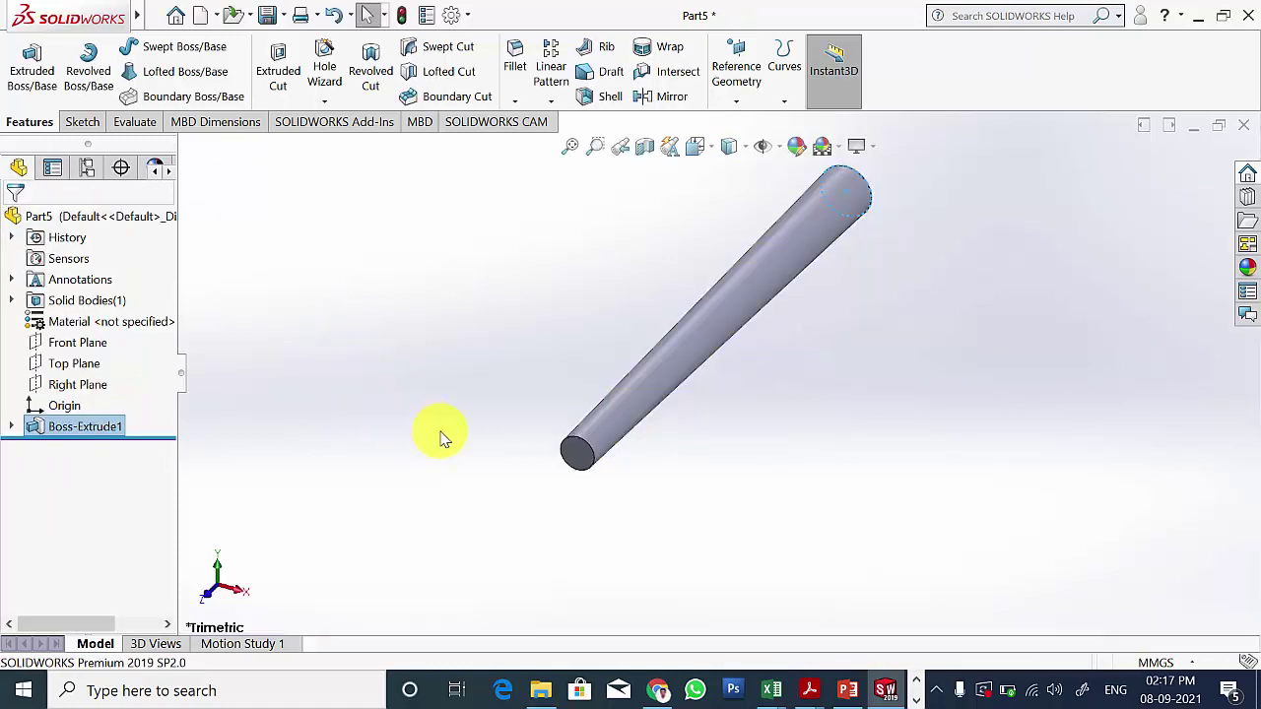
middle_drag(442, 436, 478, 374)
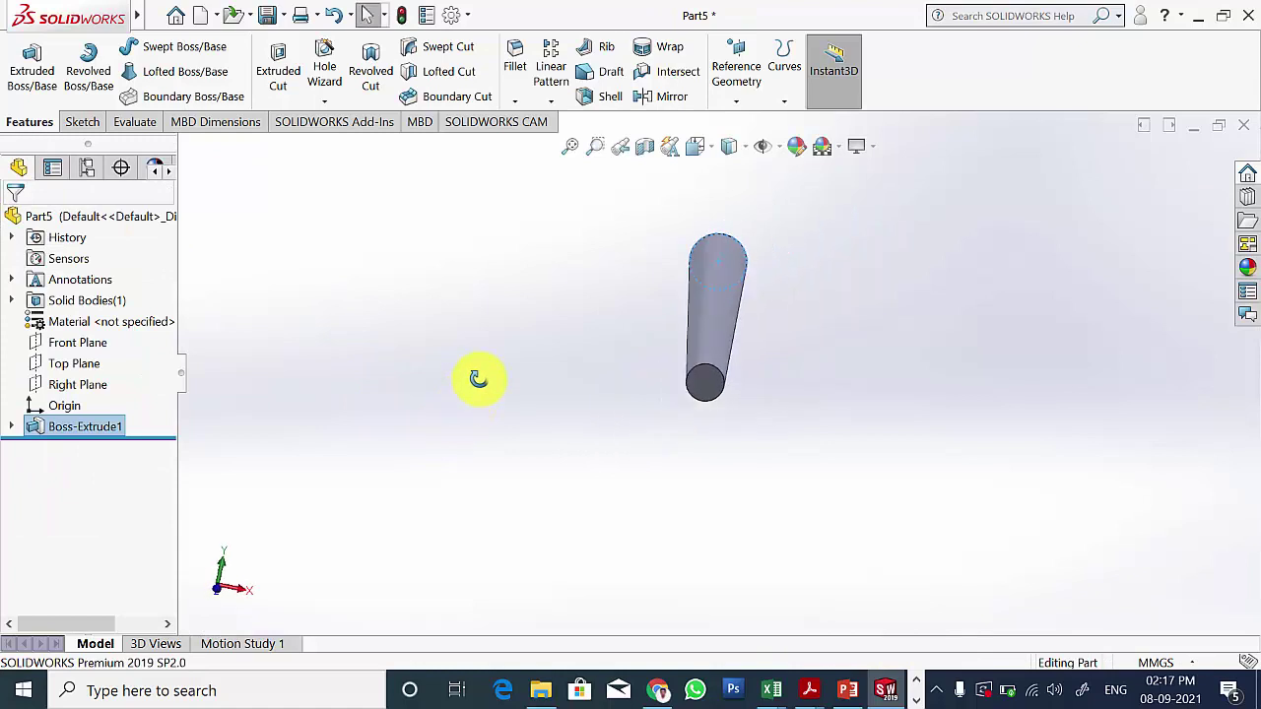
click(134, 121)
click(138, 64)
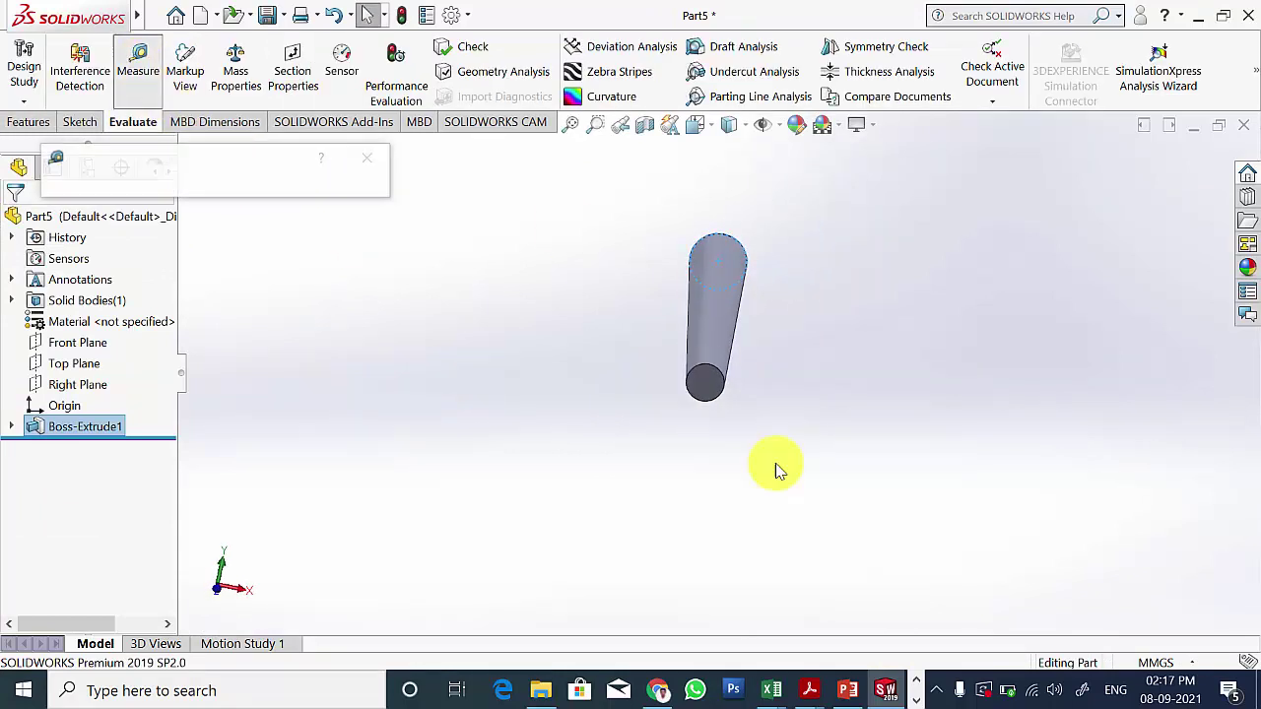
click(728, 378)
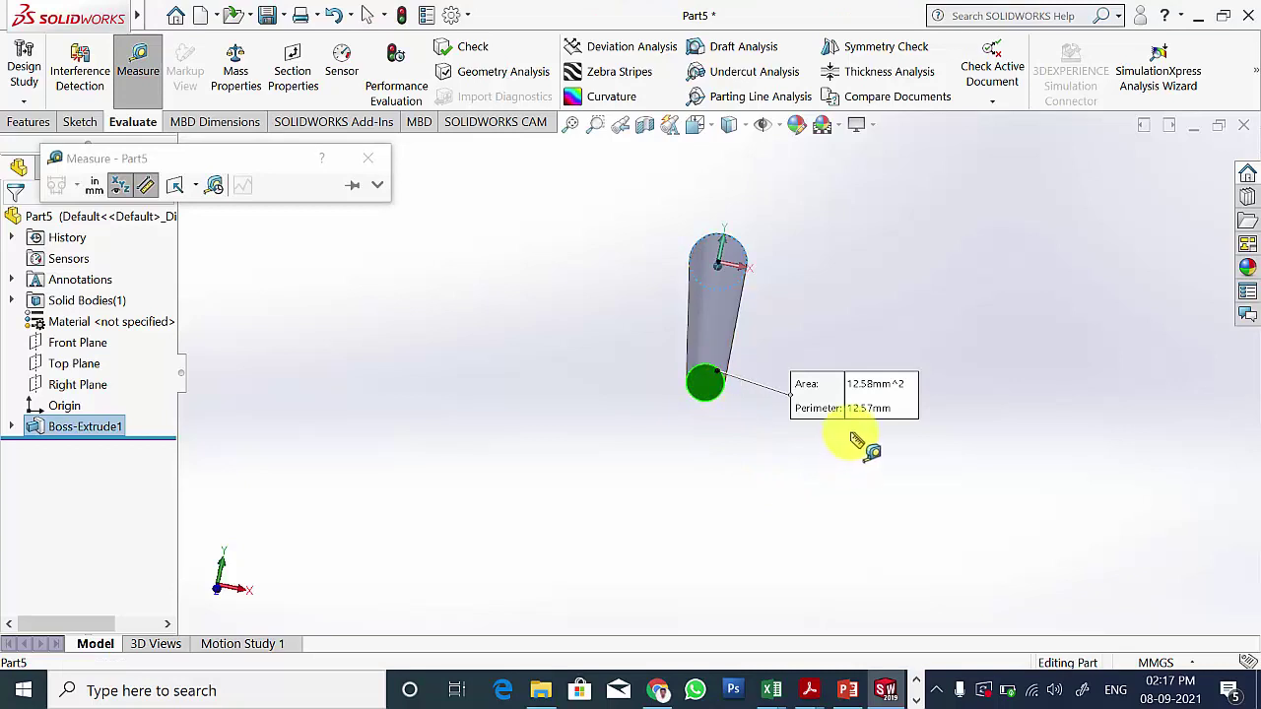
click(367, 158)
scroll(748, 384, down, 5)
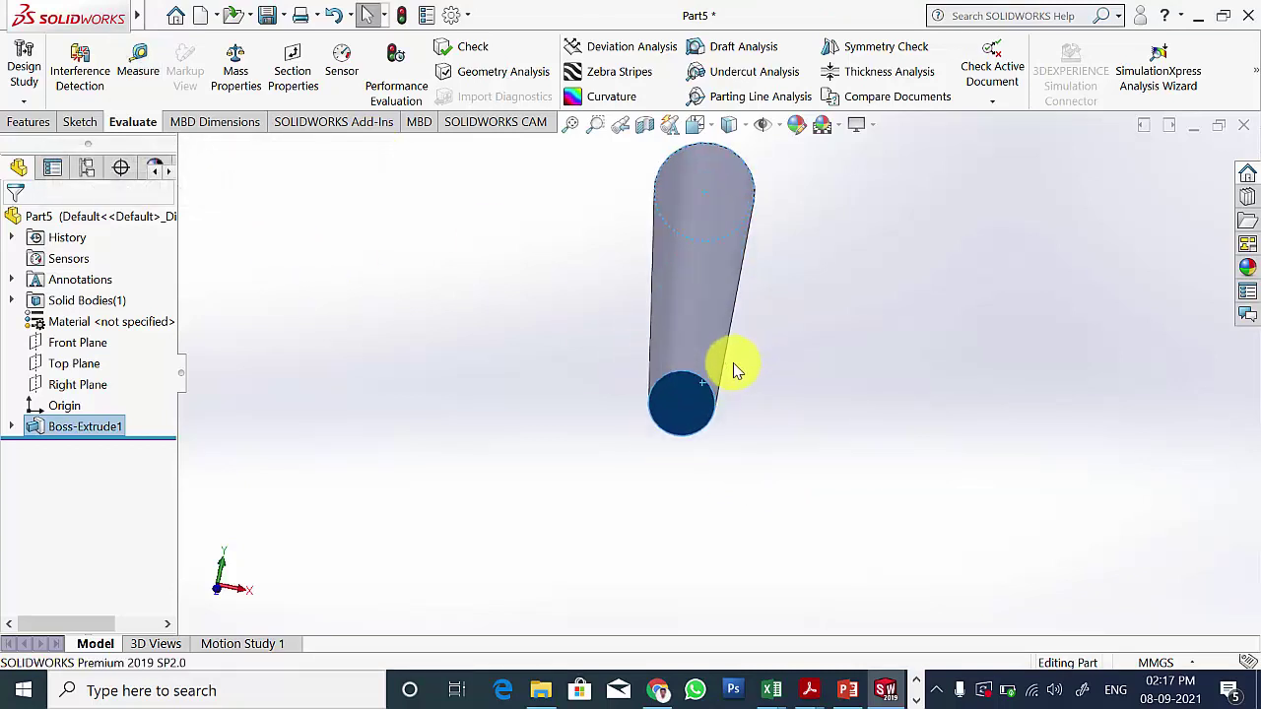
click(737, 443)
click(143, 71)
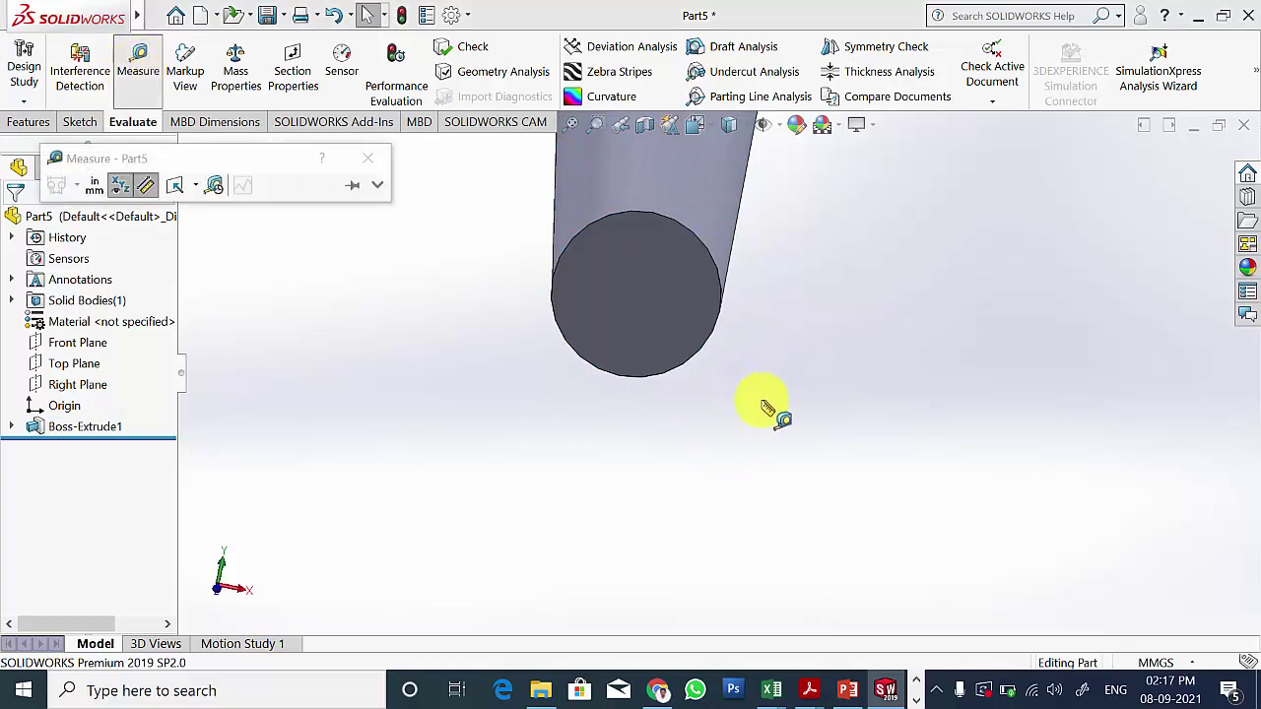
click(679, 375)
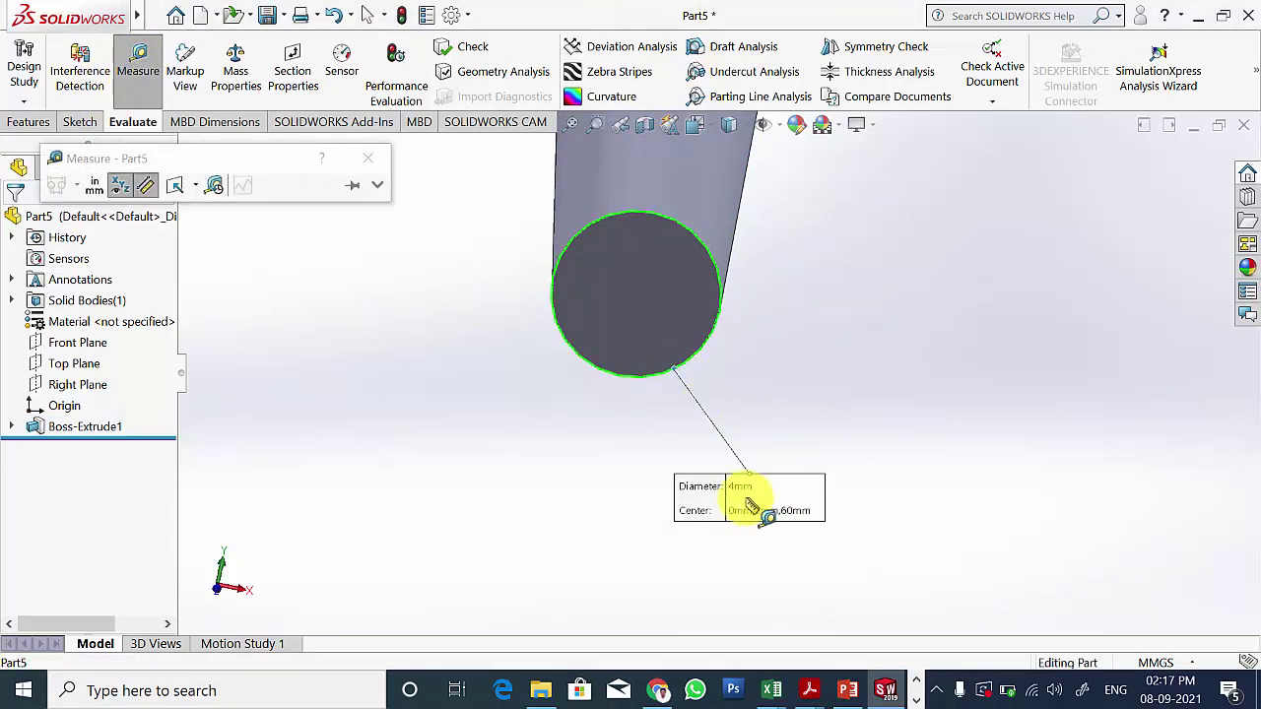
click(847, 692)
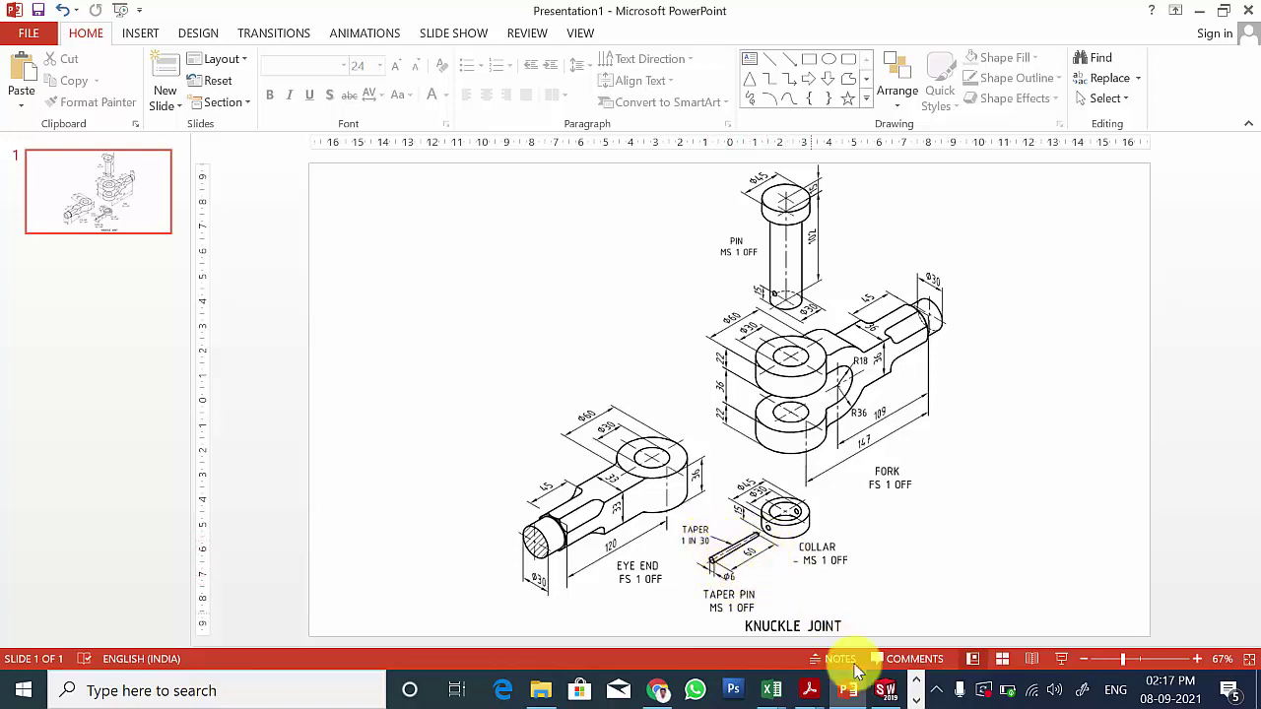
click(884, 690)
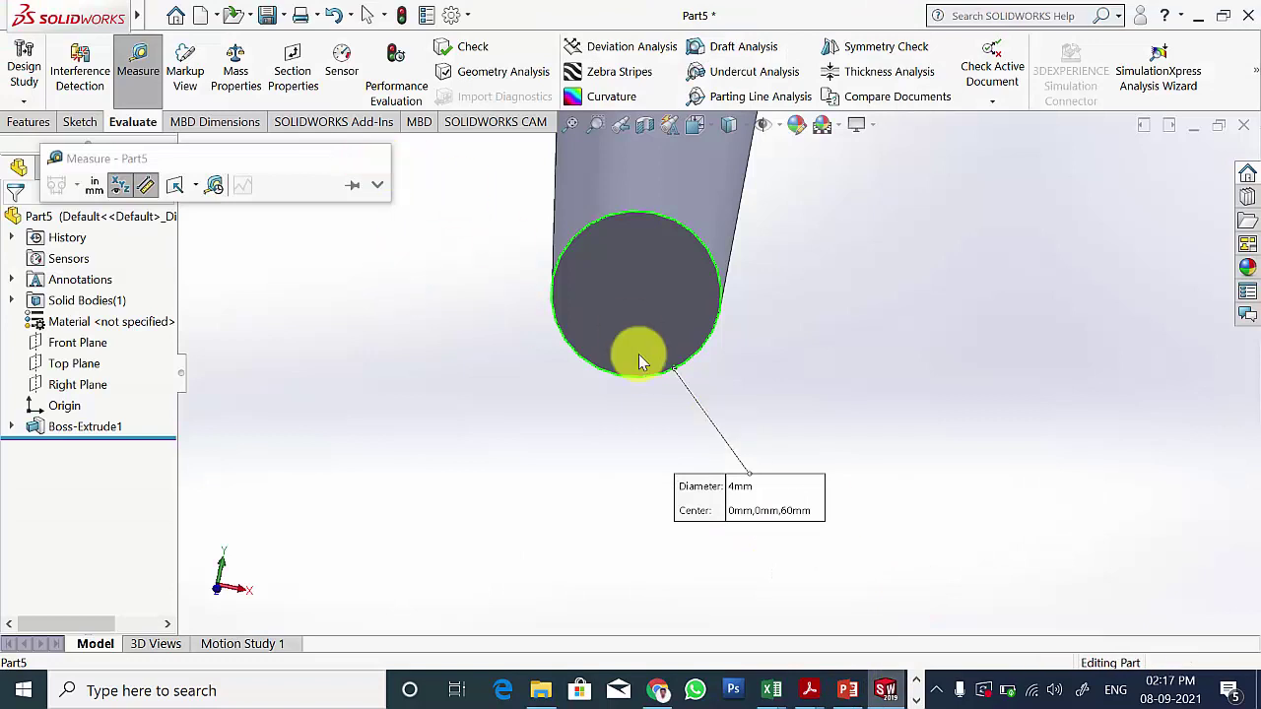
key(Escape)
scroll(689, 357, down, 3)
scroll(768, 383, up, 4)
scroll(769, 383, up, 4)
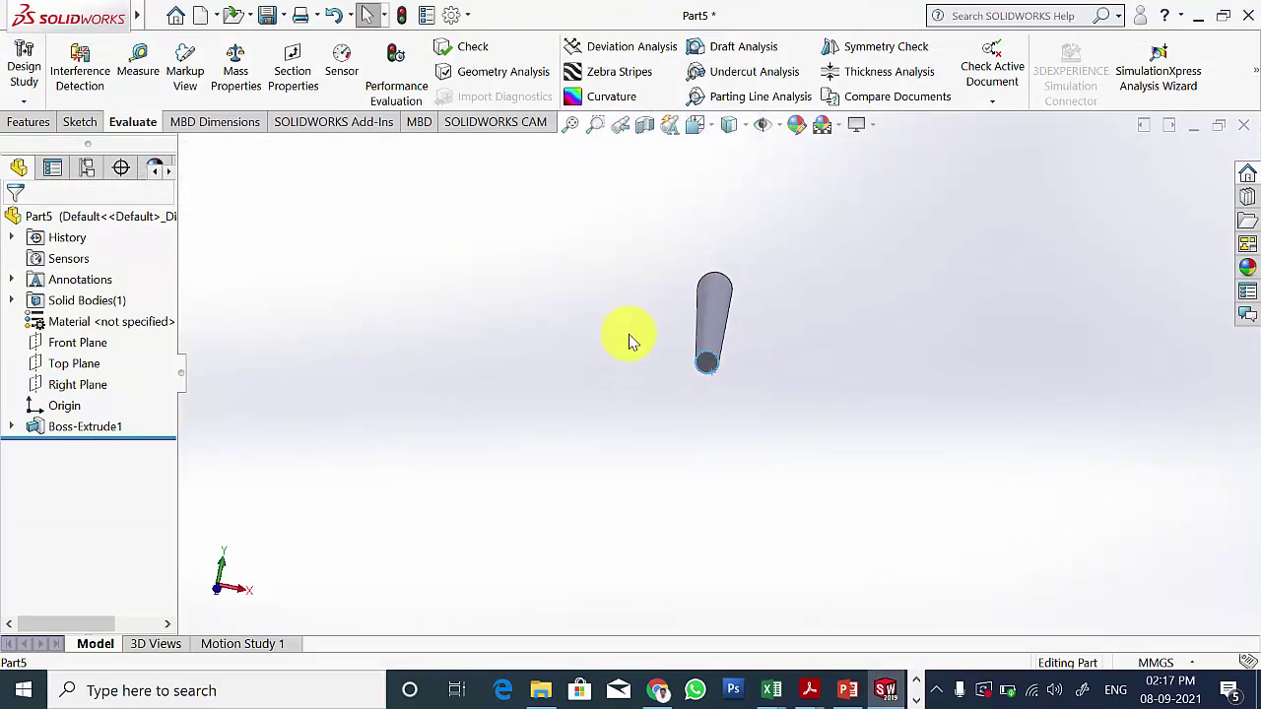
Step: Save the tapered cylinder part as 'taper pin' in the Knuckle folder
middle_drag(632, 341, 423, 197)
click(268, 16)
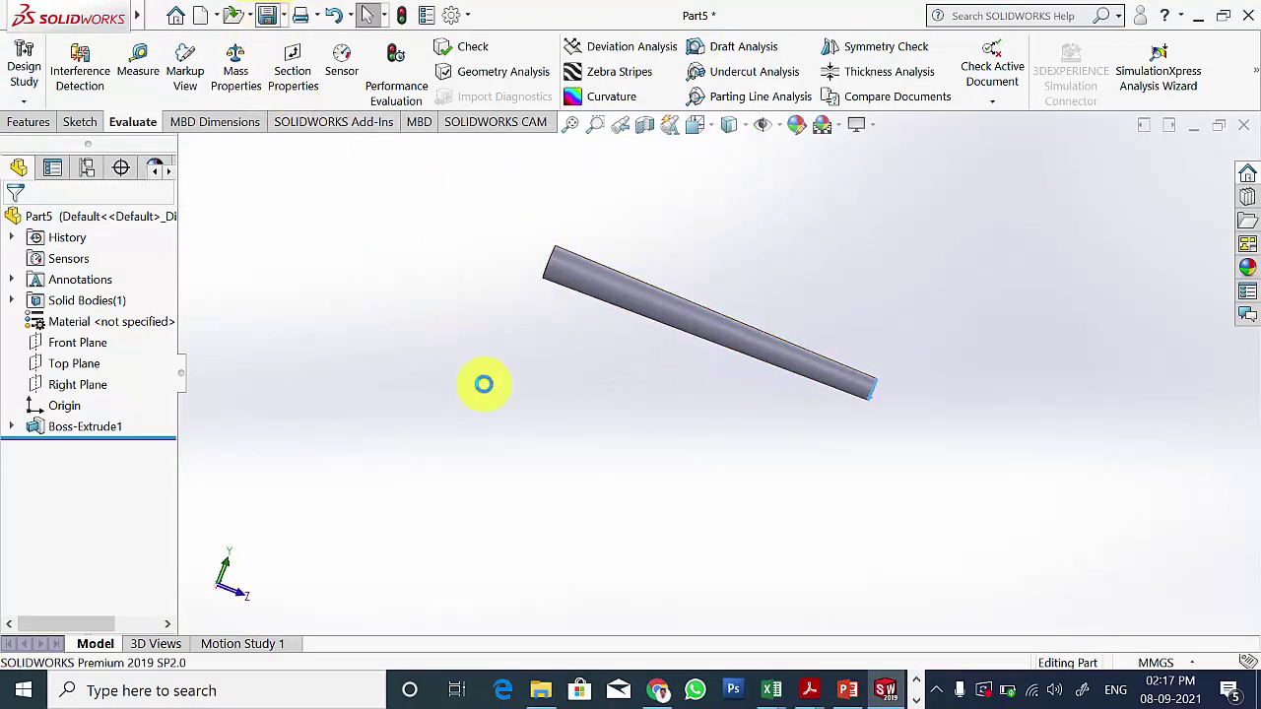
text(taper pin)
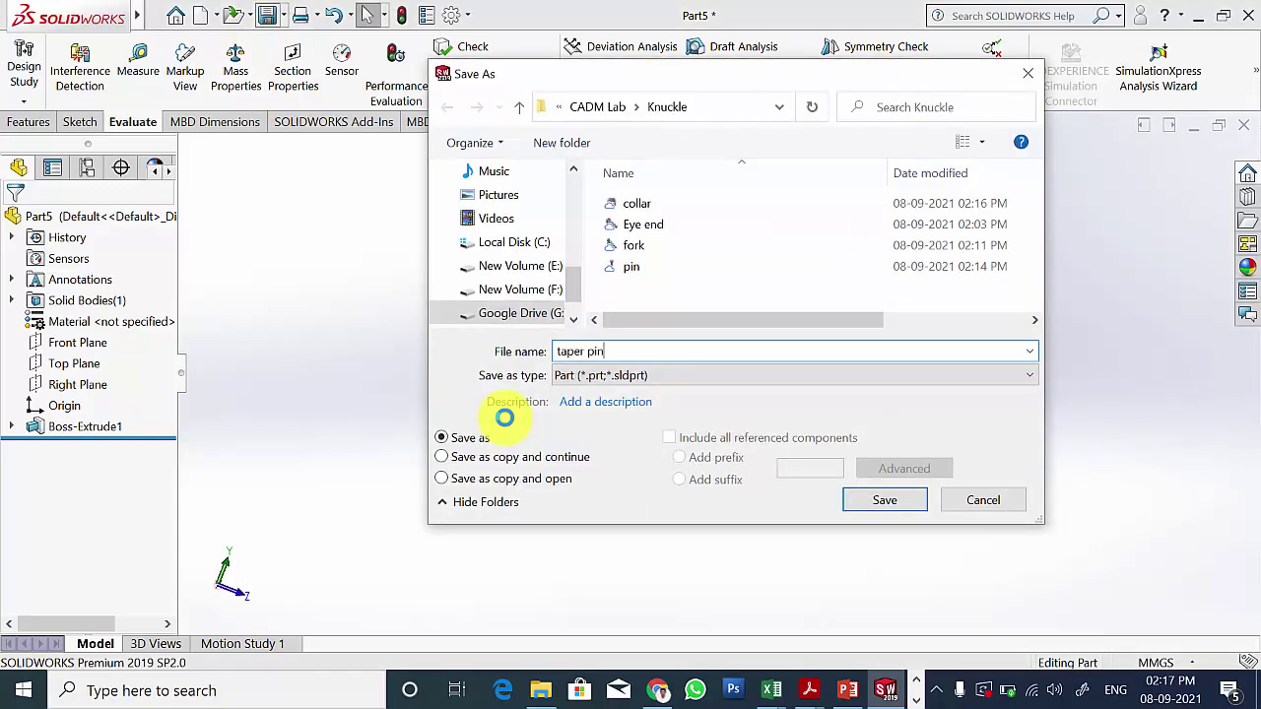
key(Return)
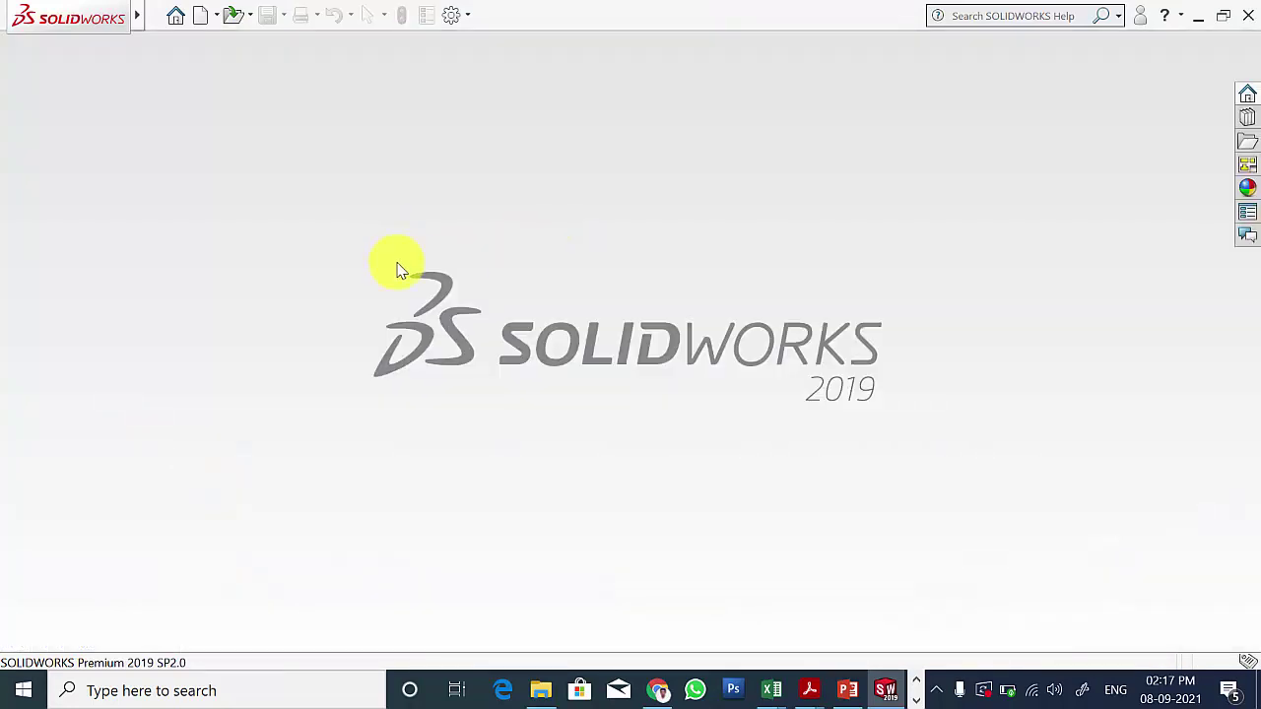
Step: Create a new assembly document
click(200, 20)
click(569, 281)
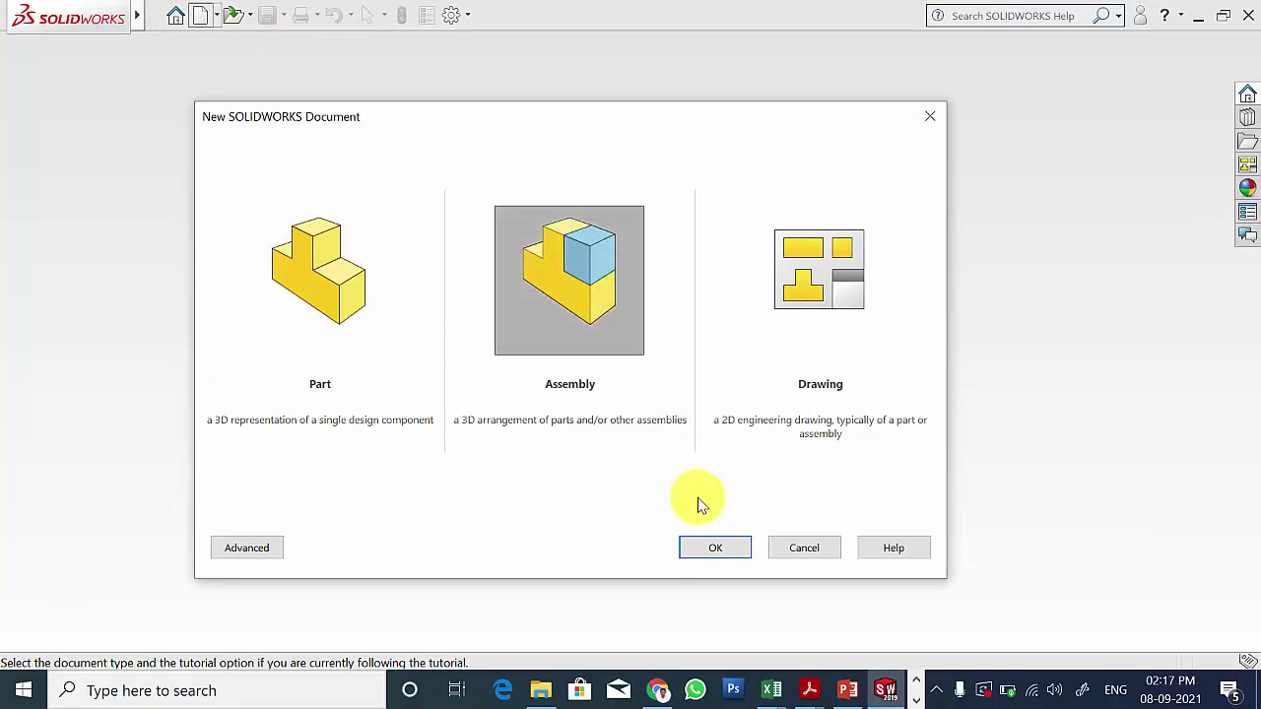
click(720, 553)
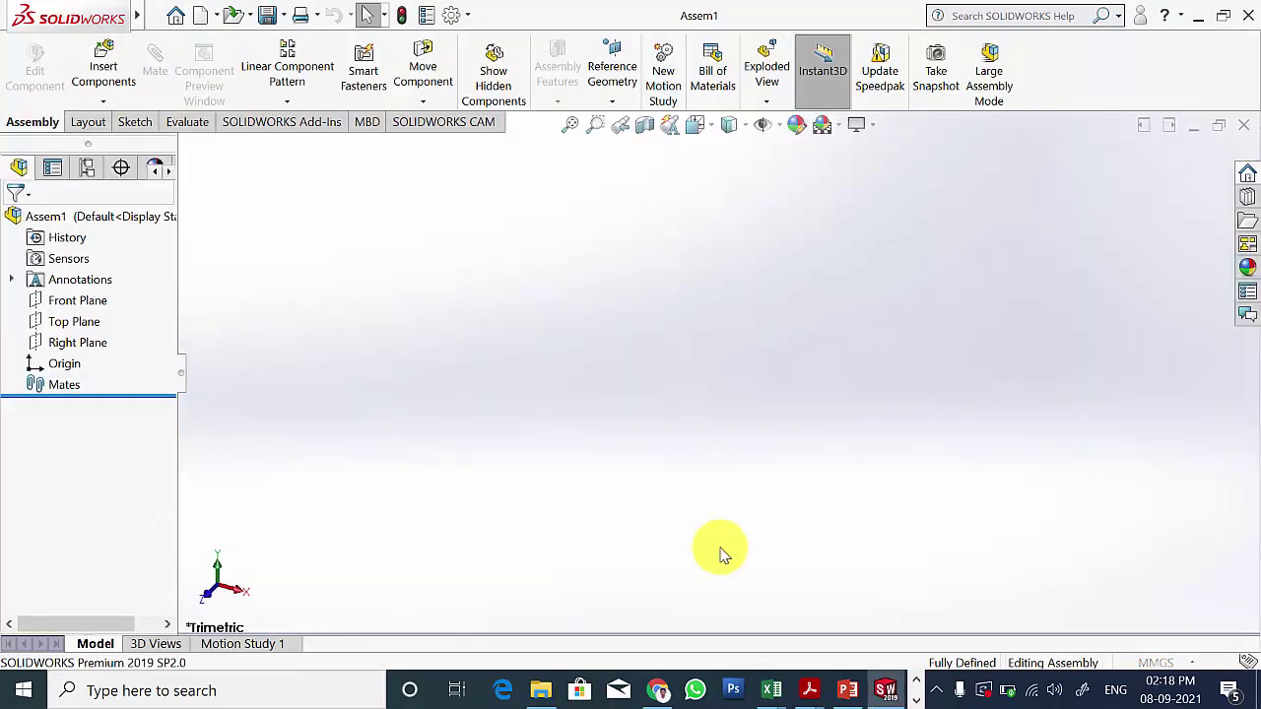
Step: Browse to the Eye end part and place it as the first component
click(102, 576)
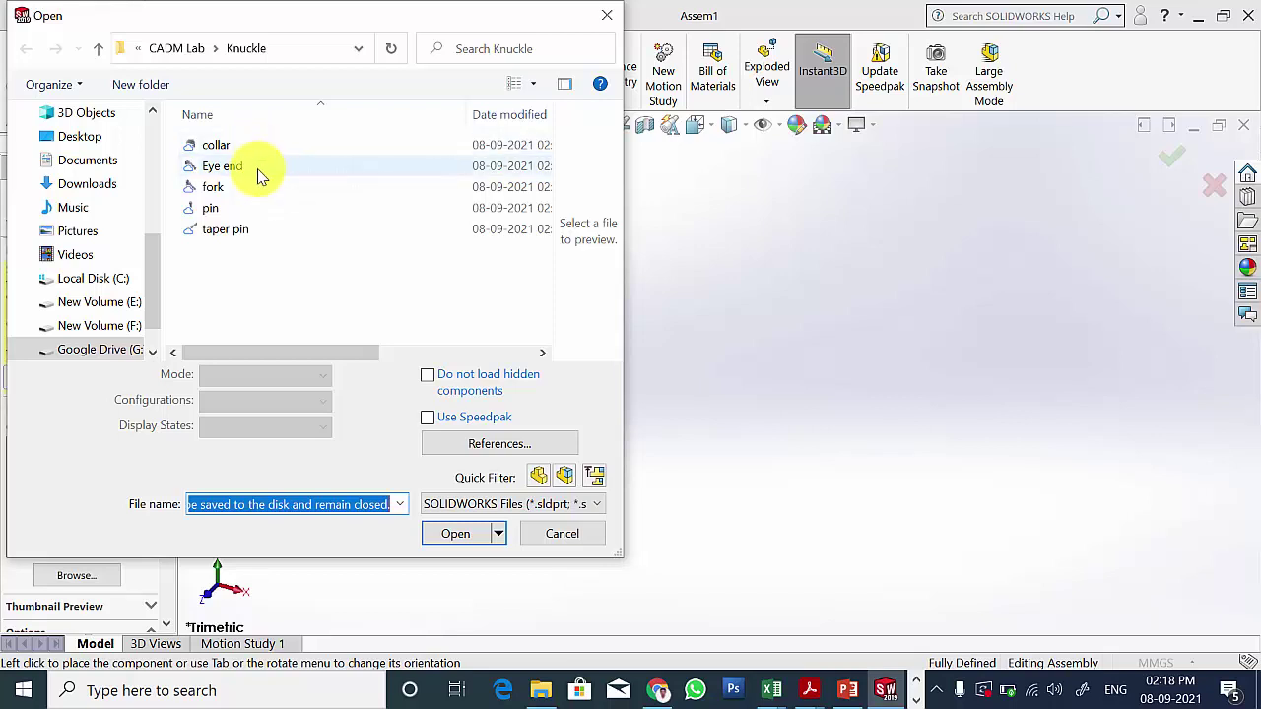
click(258, 173)
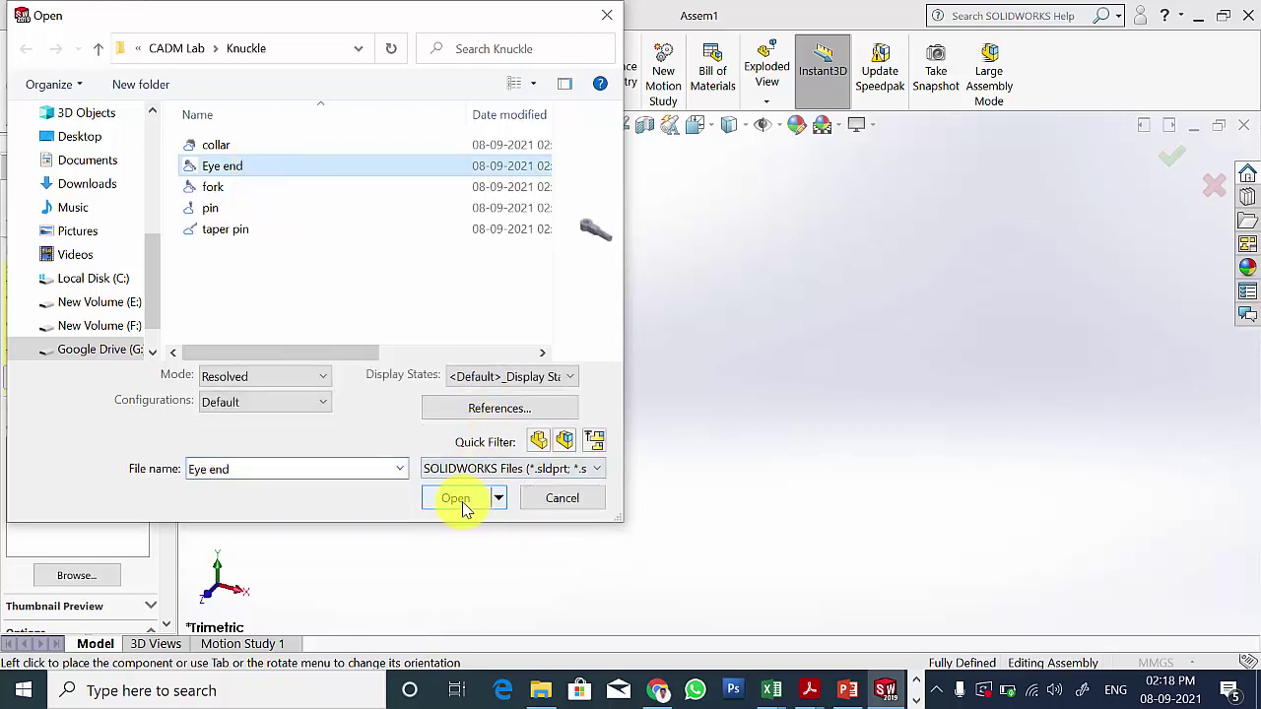
click(461, 502)
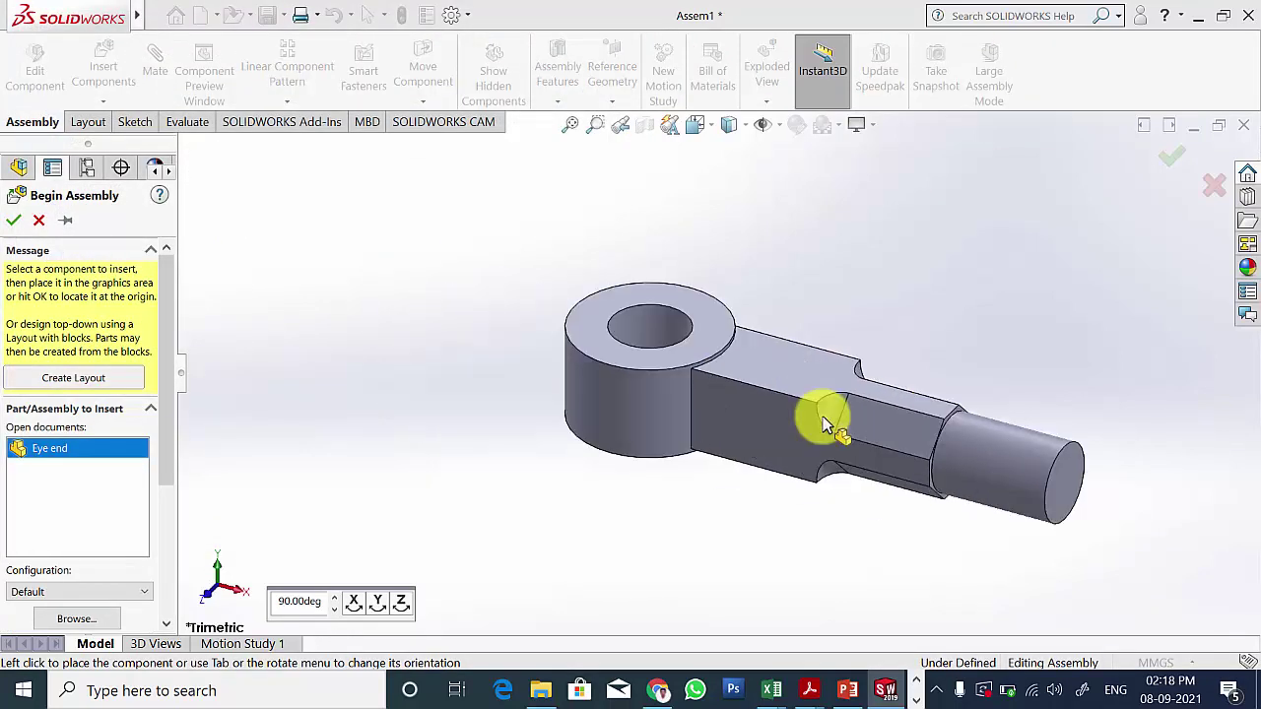
click(873, 417)
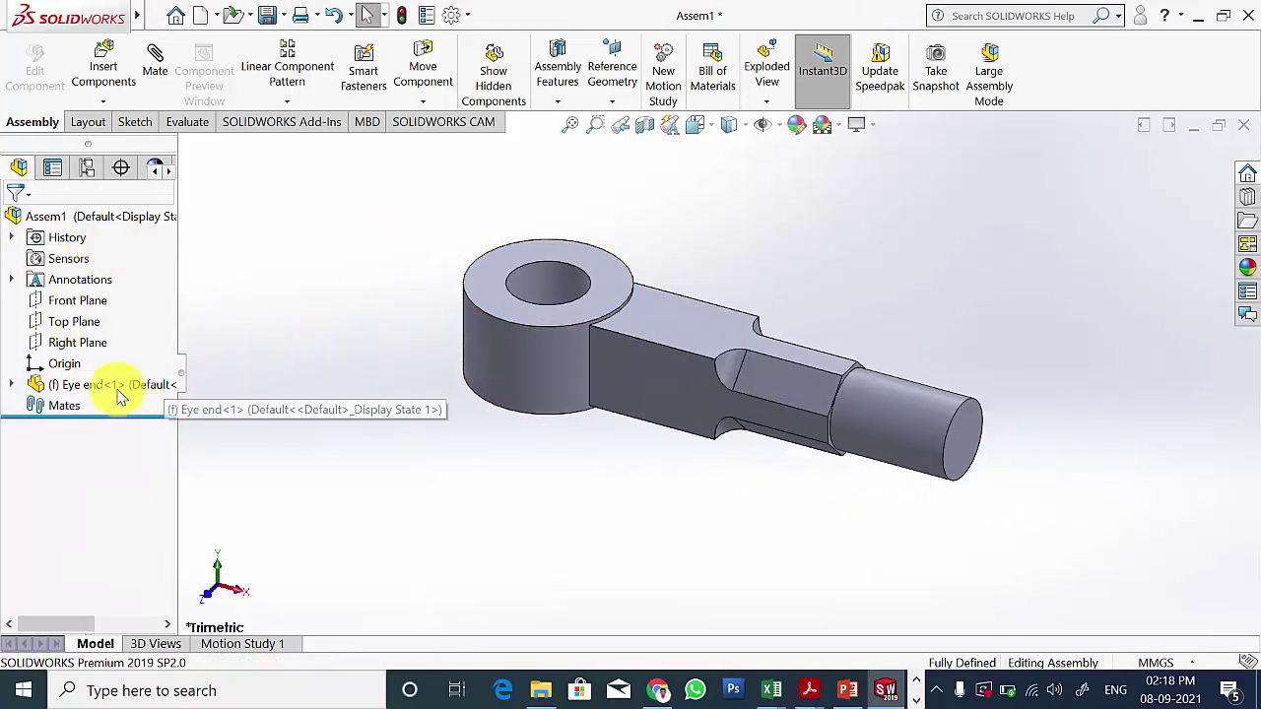
Step: Float Eye end and mate its Front Plane coincident with the assembly's Front Plane
right_click(115, 391)
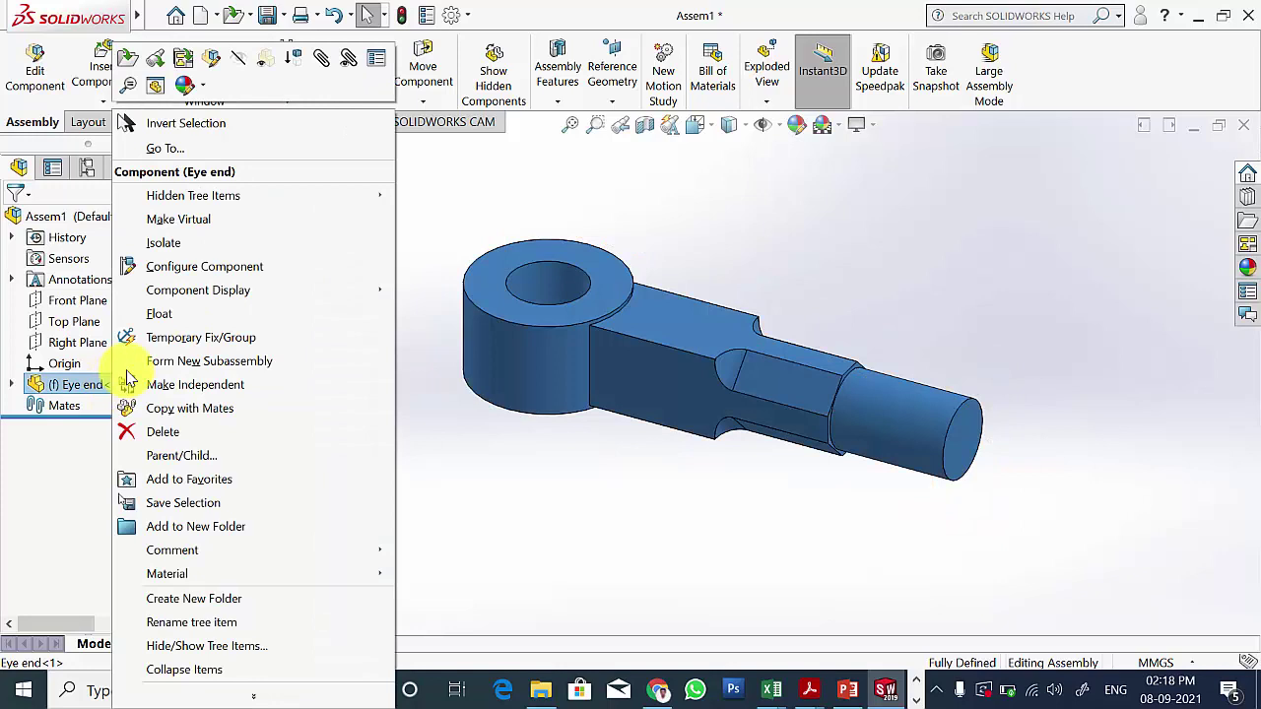
click(176, 315)
click(155, 61)
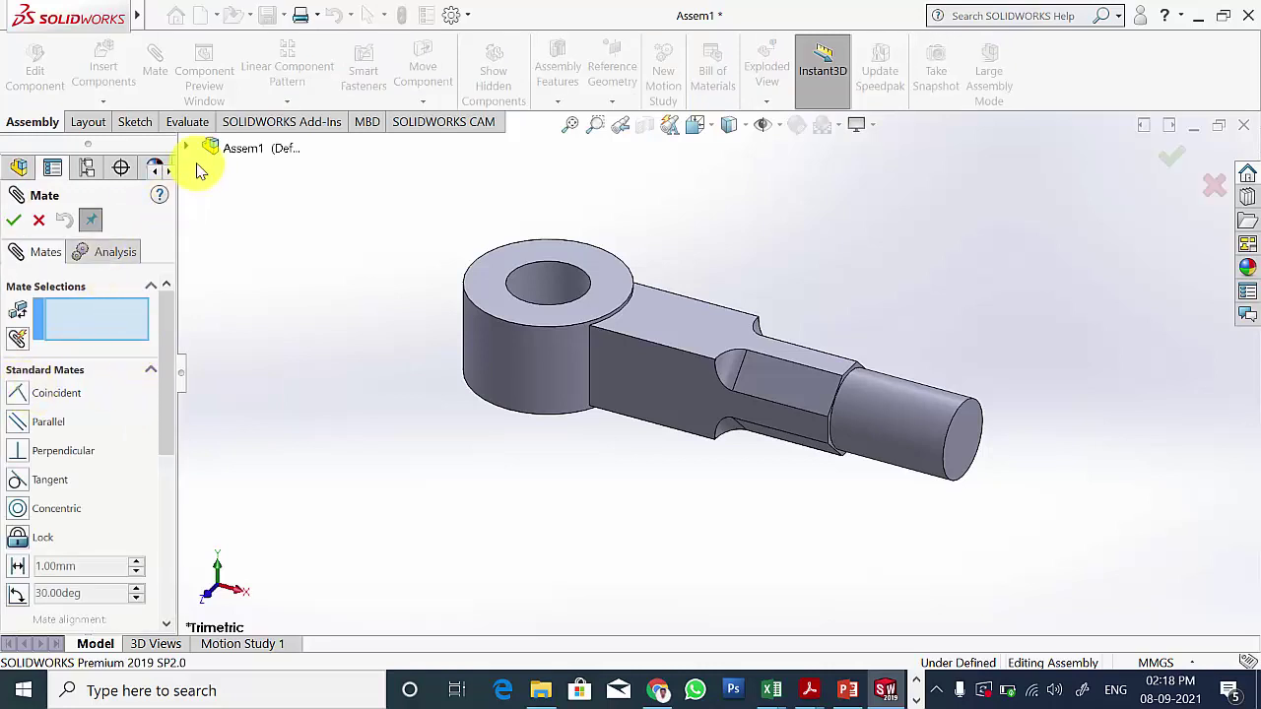
click(188, 149)
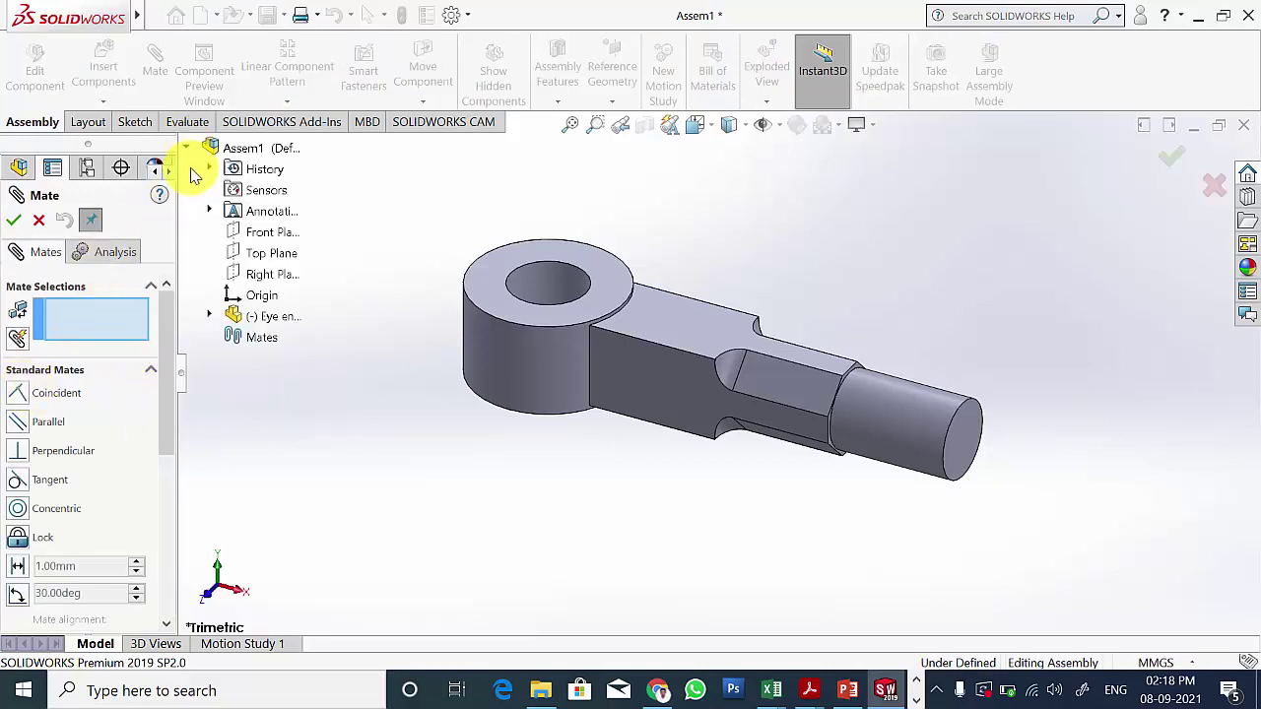
click(208, 317)
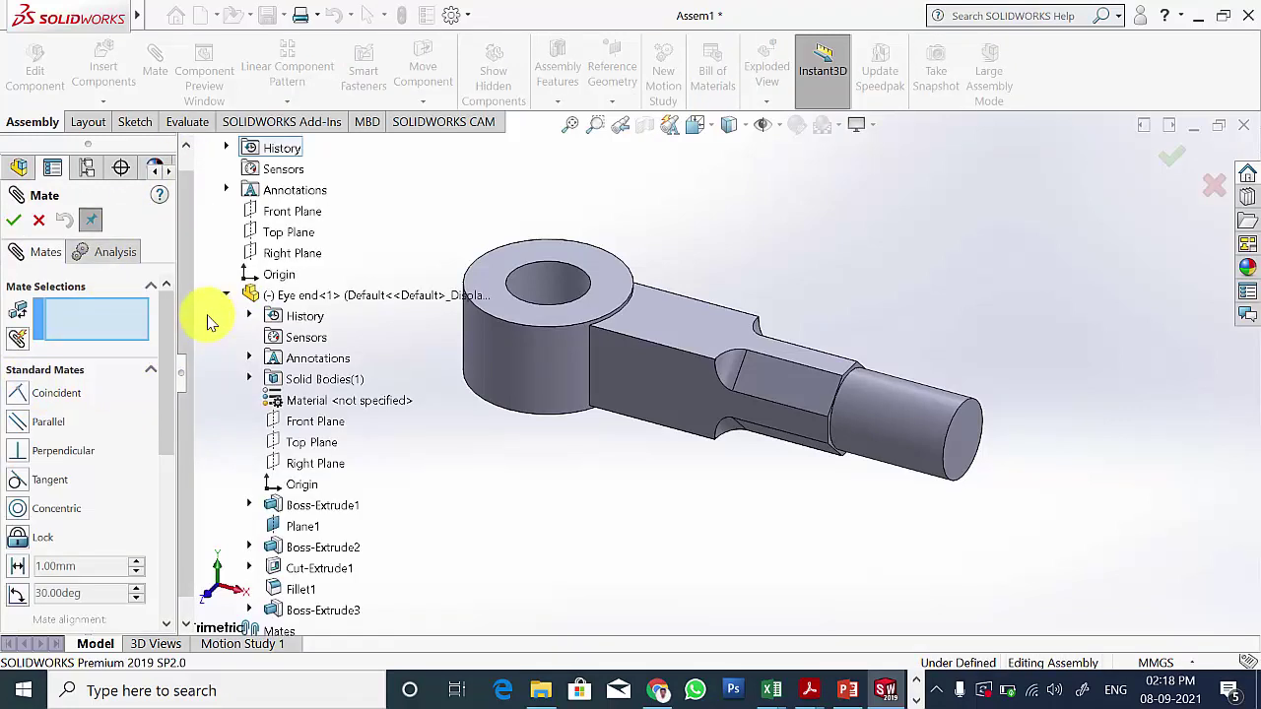
click(295, 214)
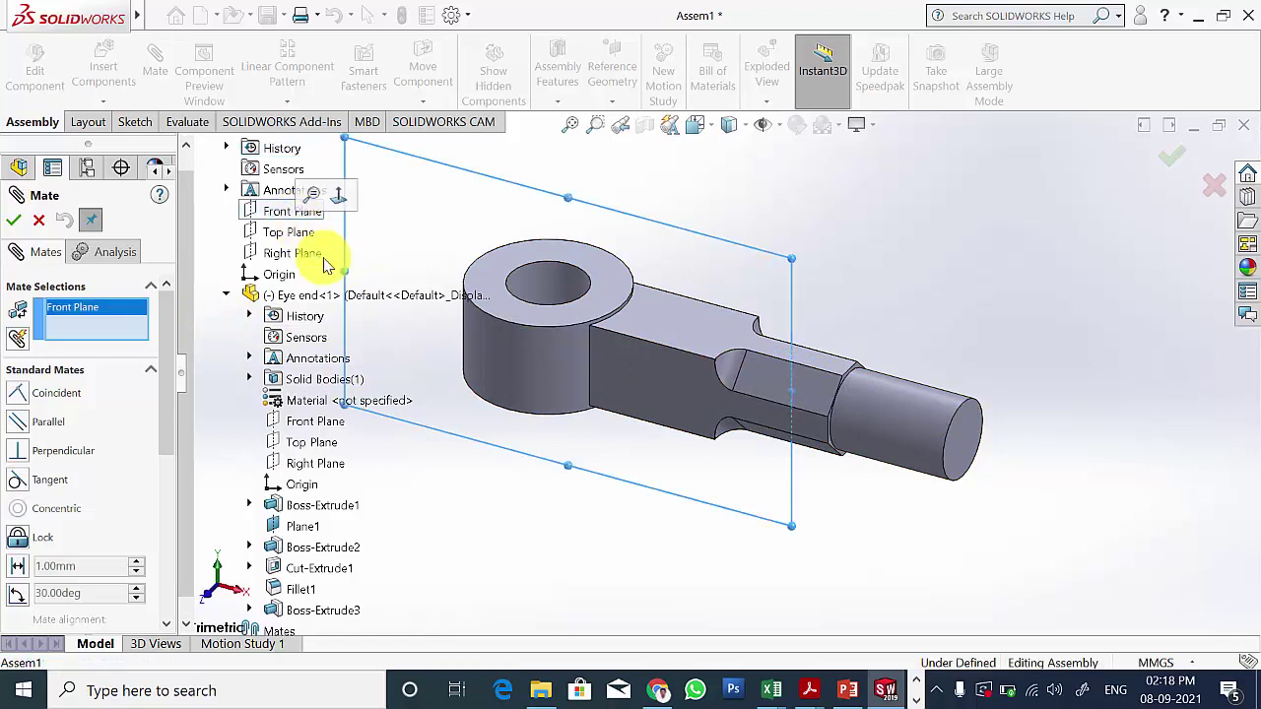
click(323, 424)
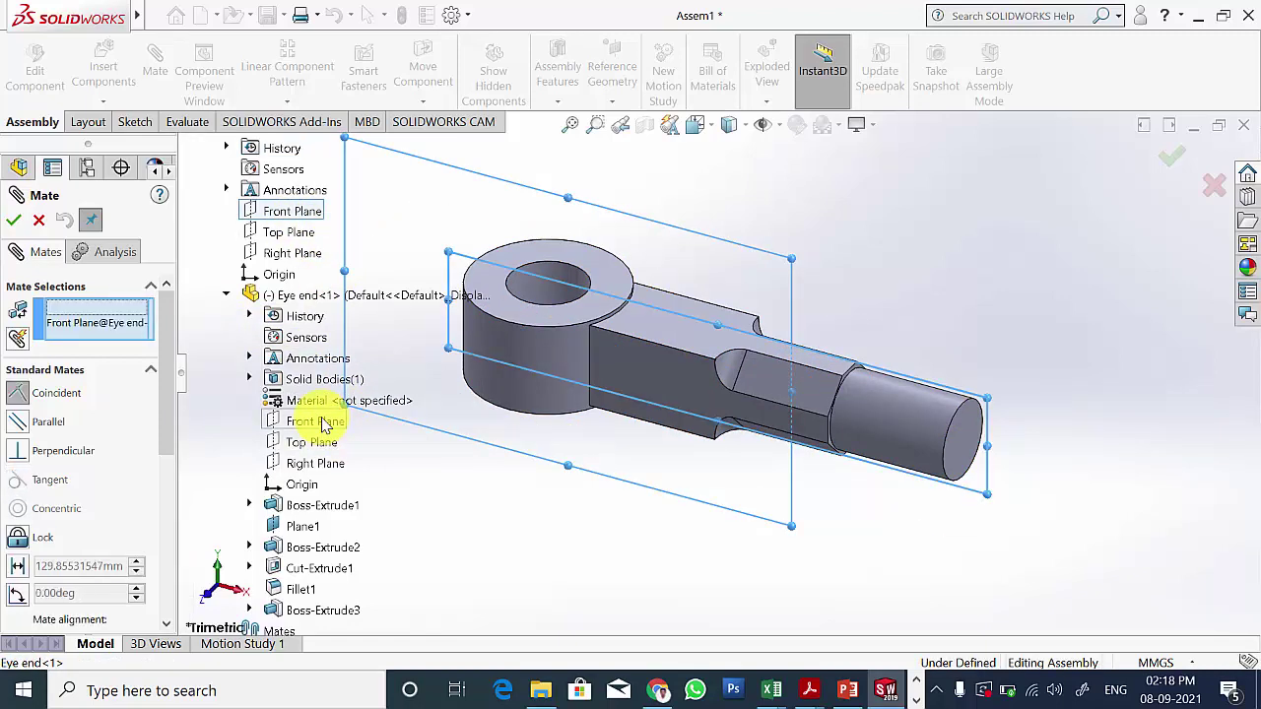
click(17, 225)
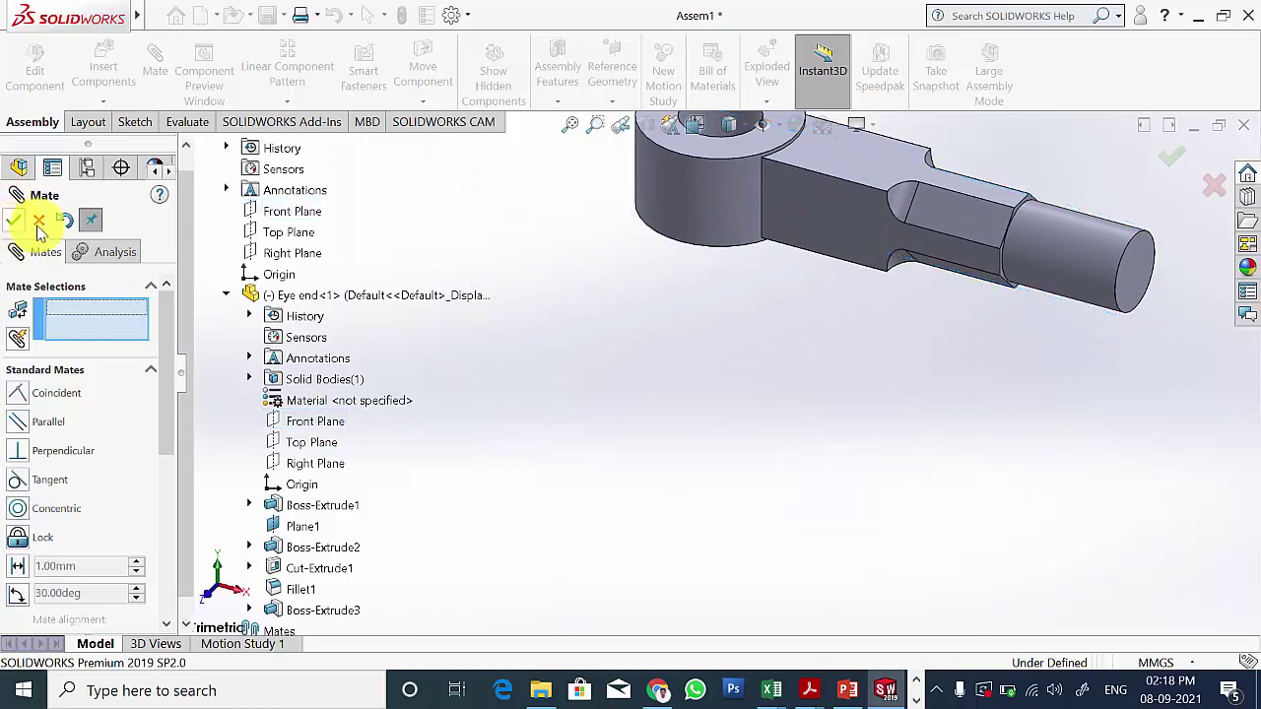
Step: Add coincident mates between the assembly and Eye end Top and Right Planes
click(301, 236)
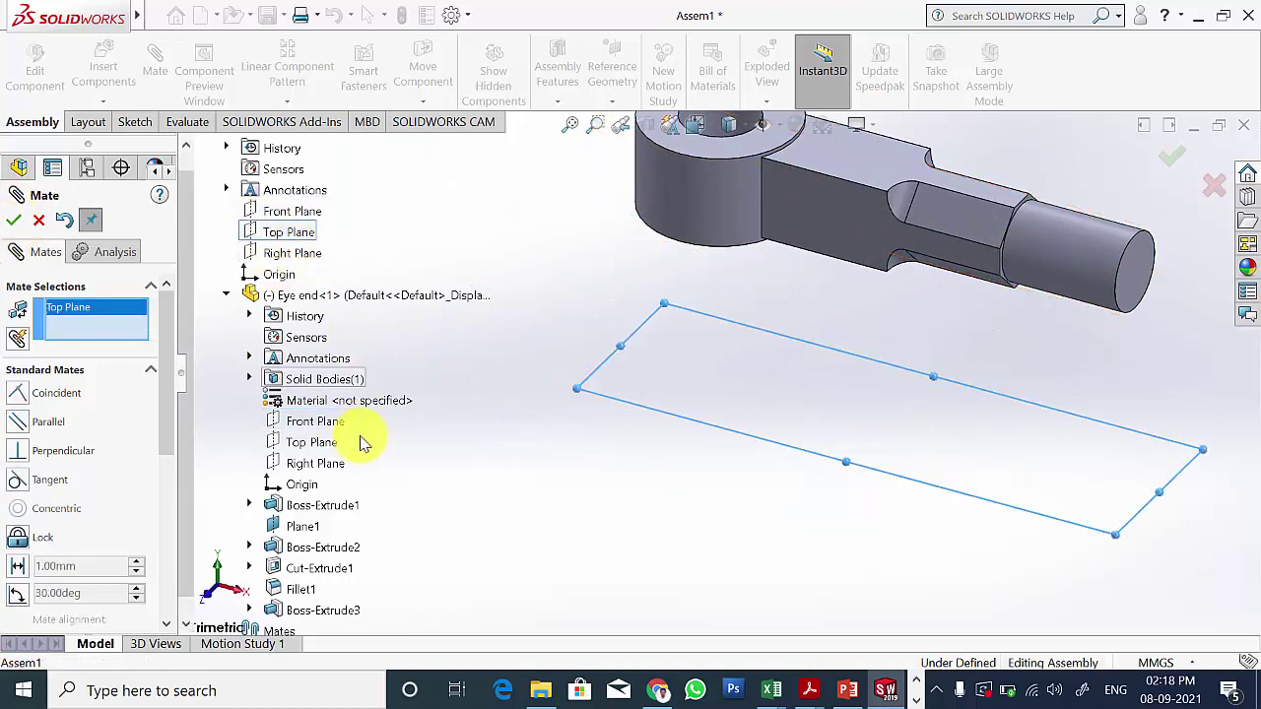
click(317, 444)
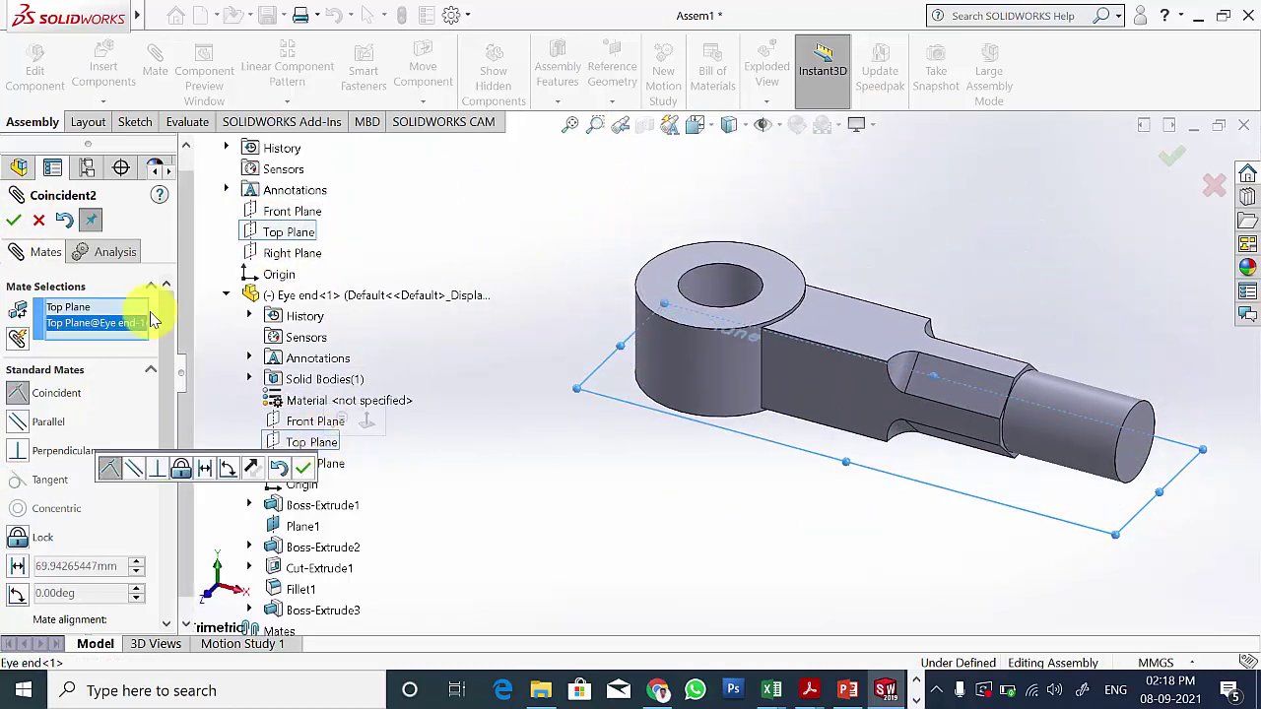
click(14, 223)
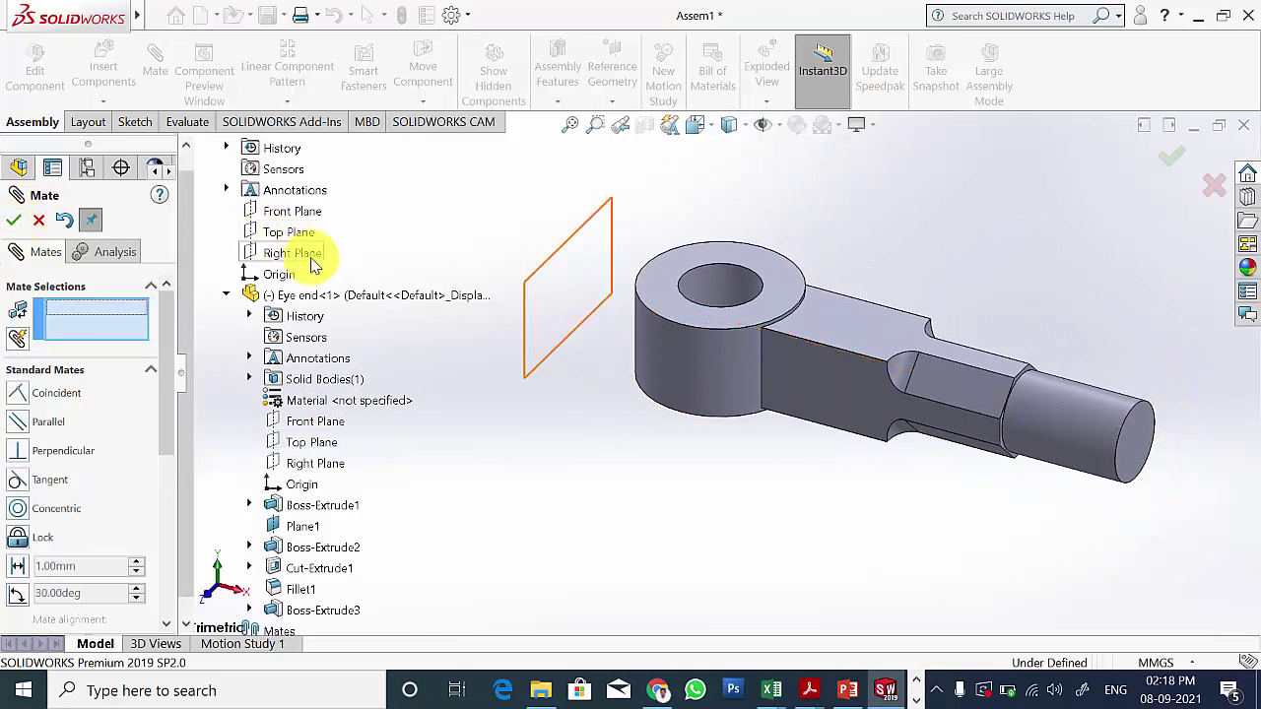
click(311, 258)
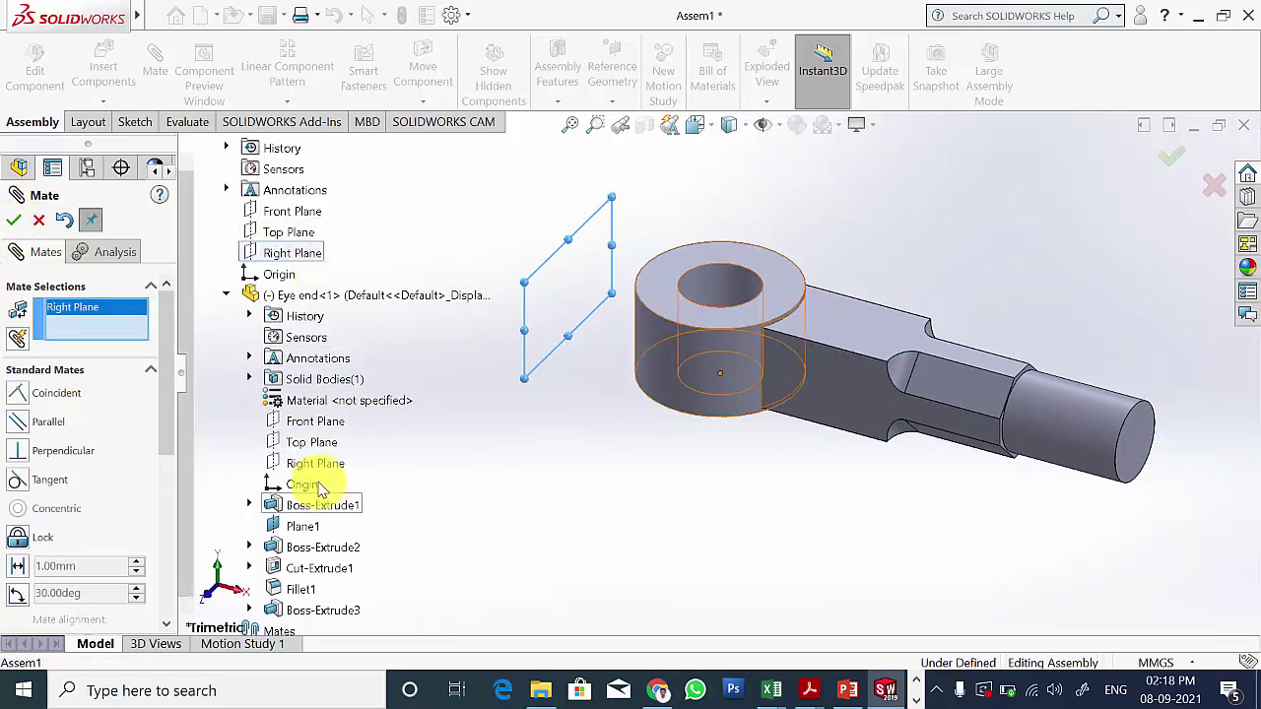
click(318, 471)
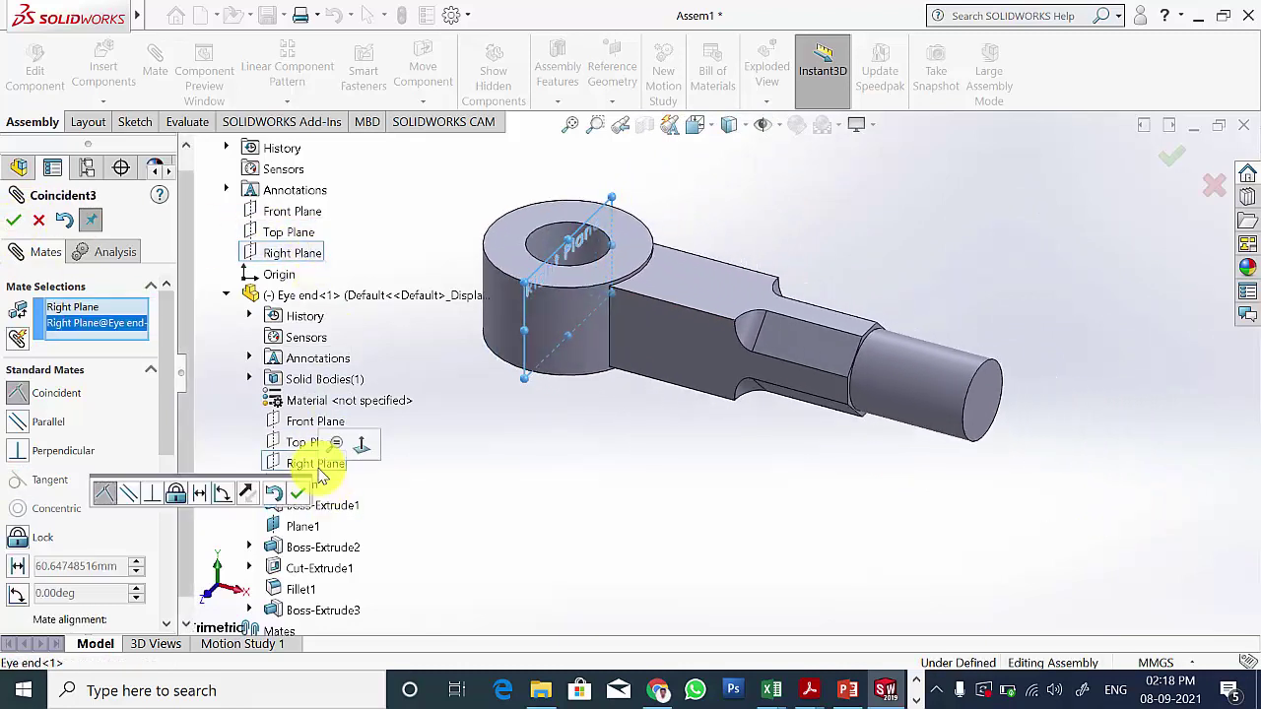
click(11, 222)
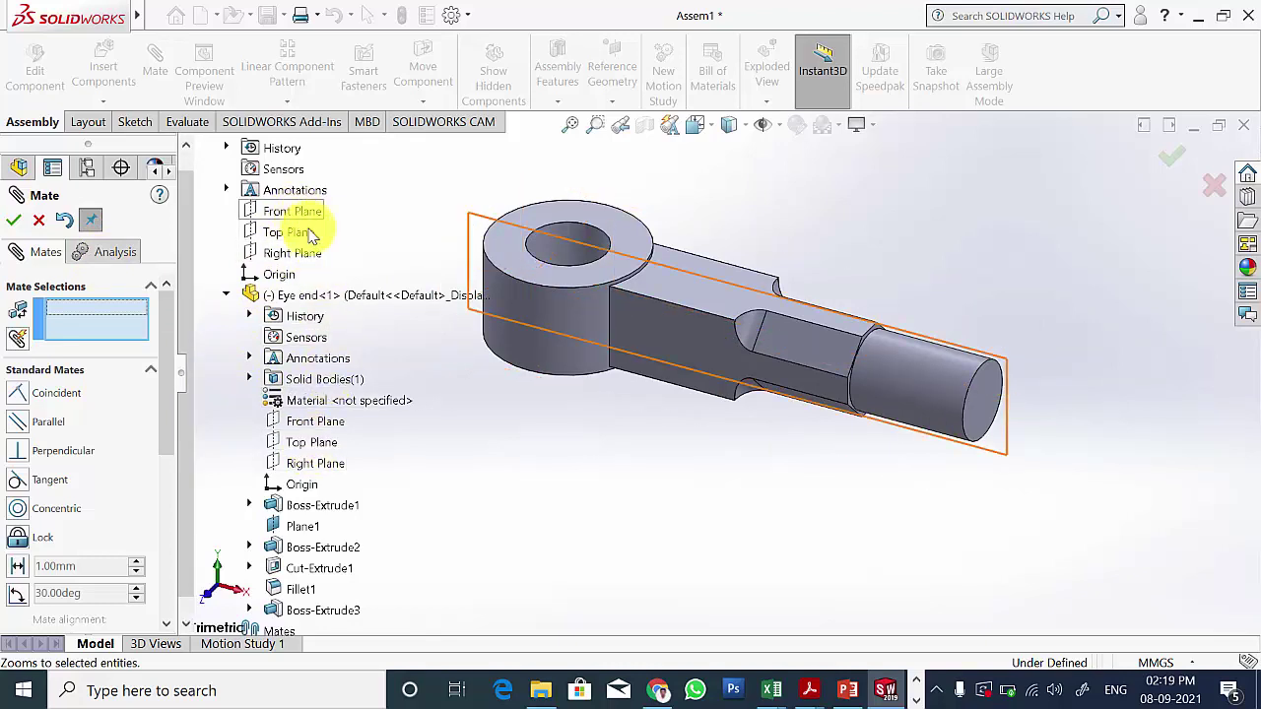
click(15, 221)
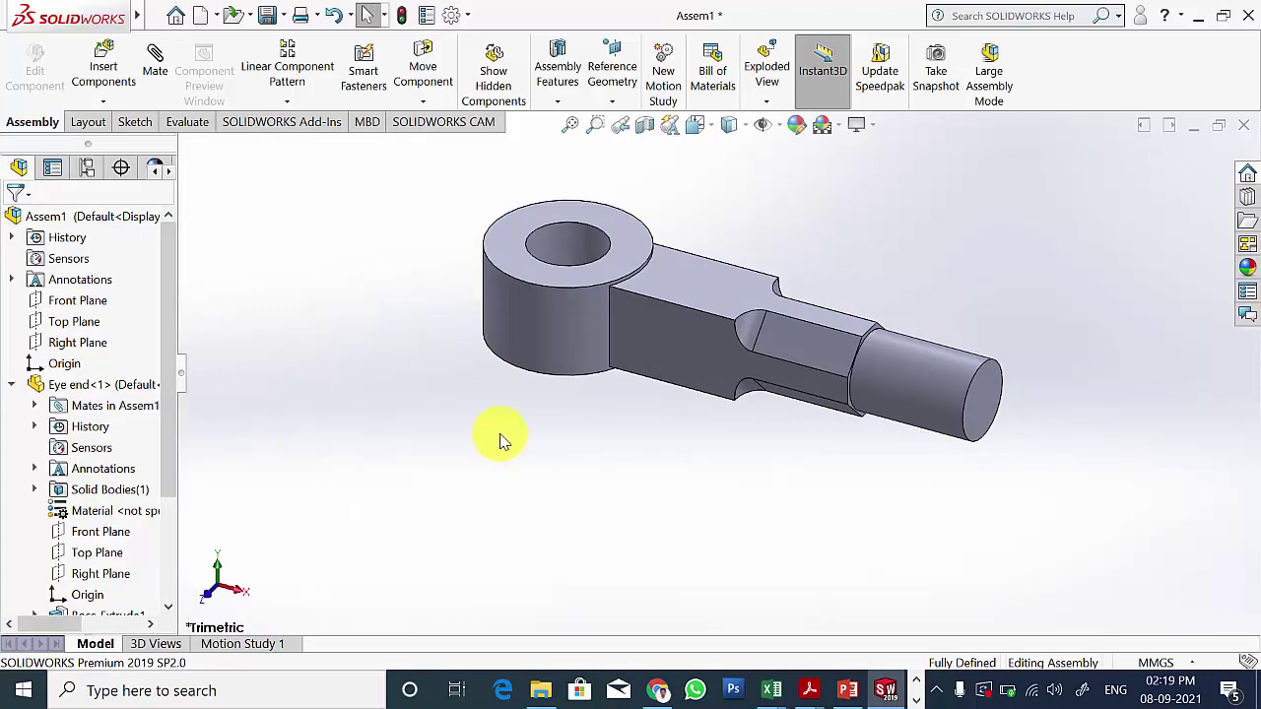
Step: Insert the fork, rotate it 90° about Y twice, and place it beside the eye end
scroll(567, 424, up, 1)
scroll(566, 424, up, 1)
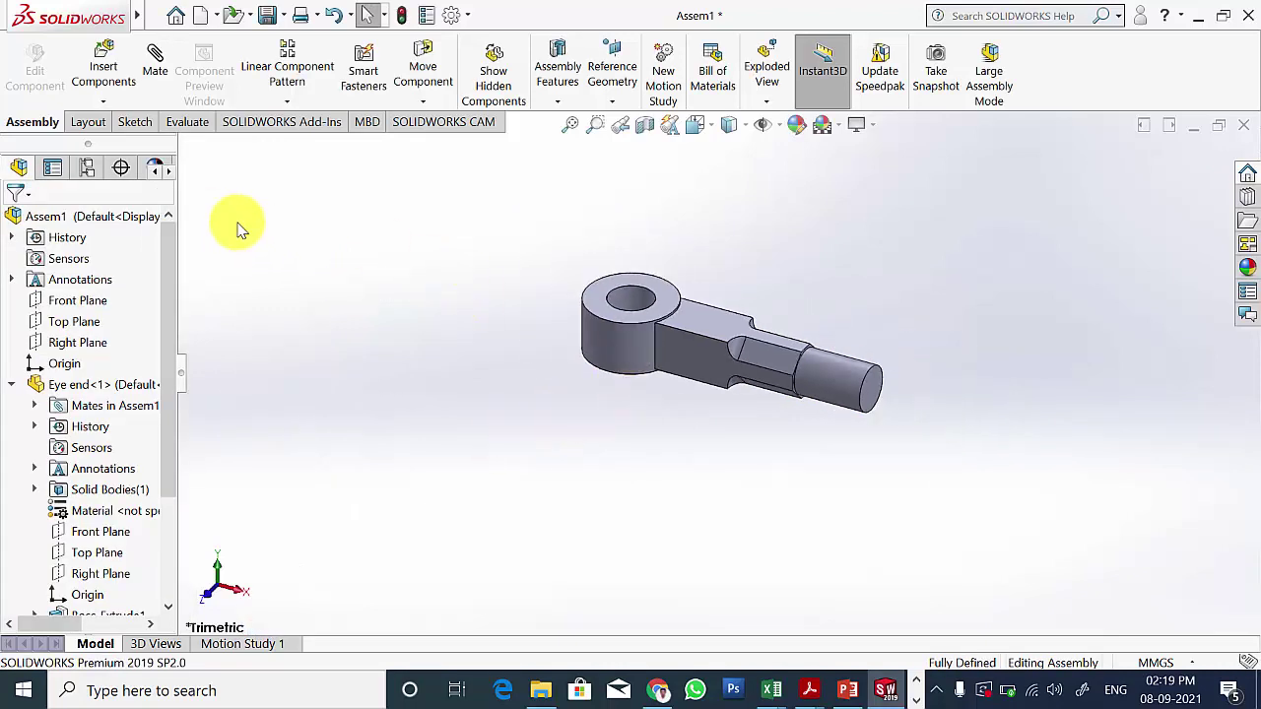
click(103, 79)
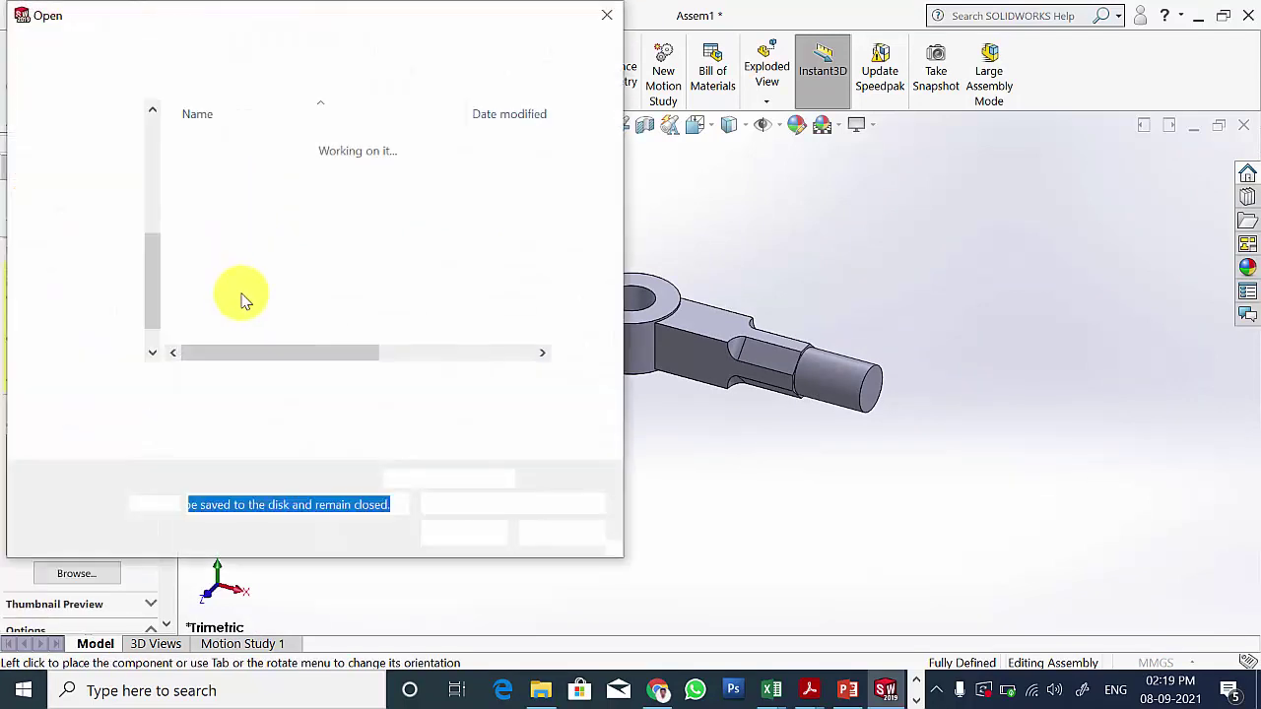
click(243, 189)
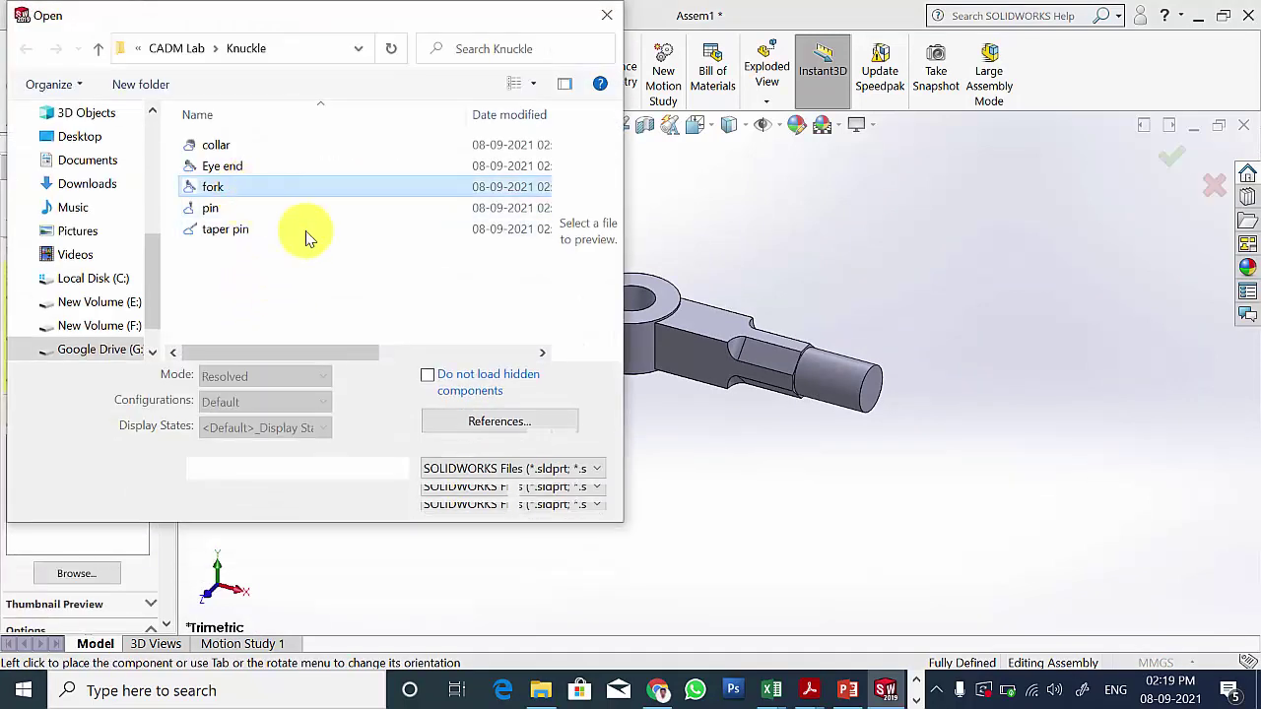
click(456, 499)
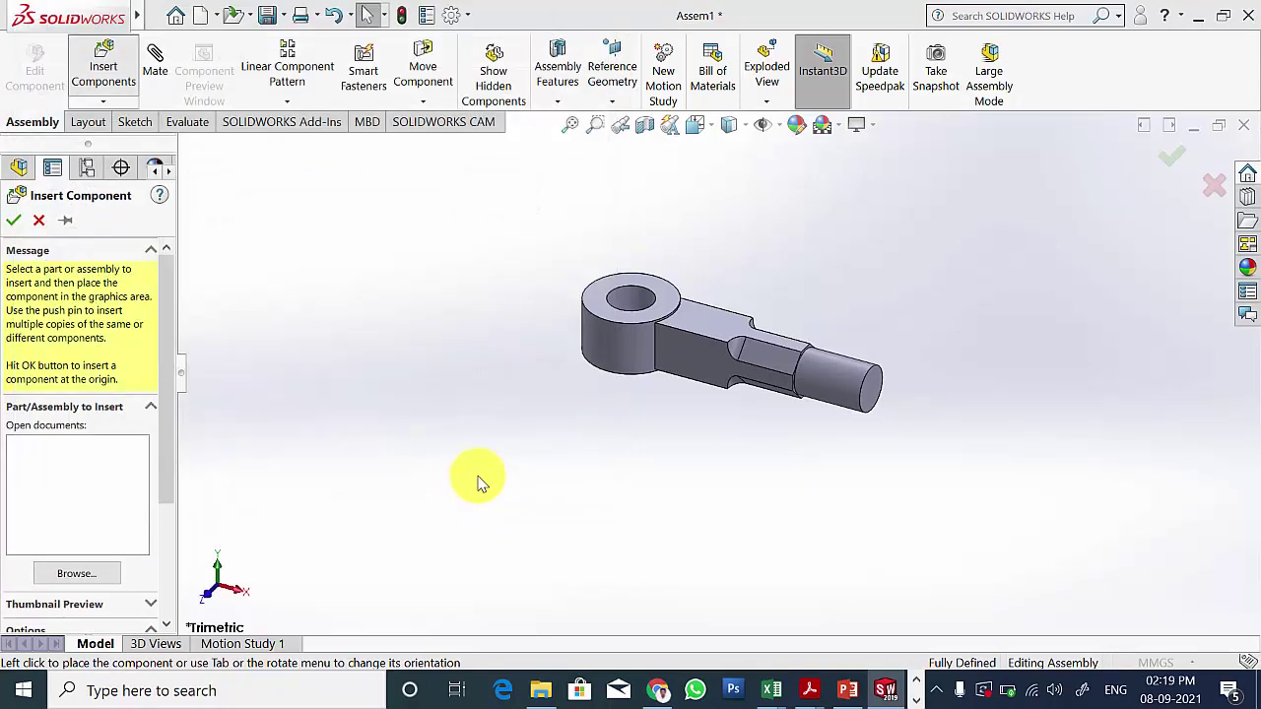
click(486, 395)
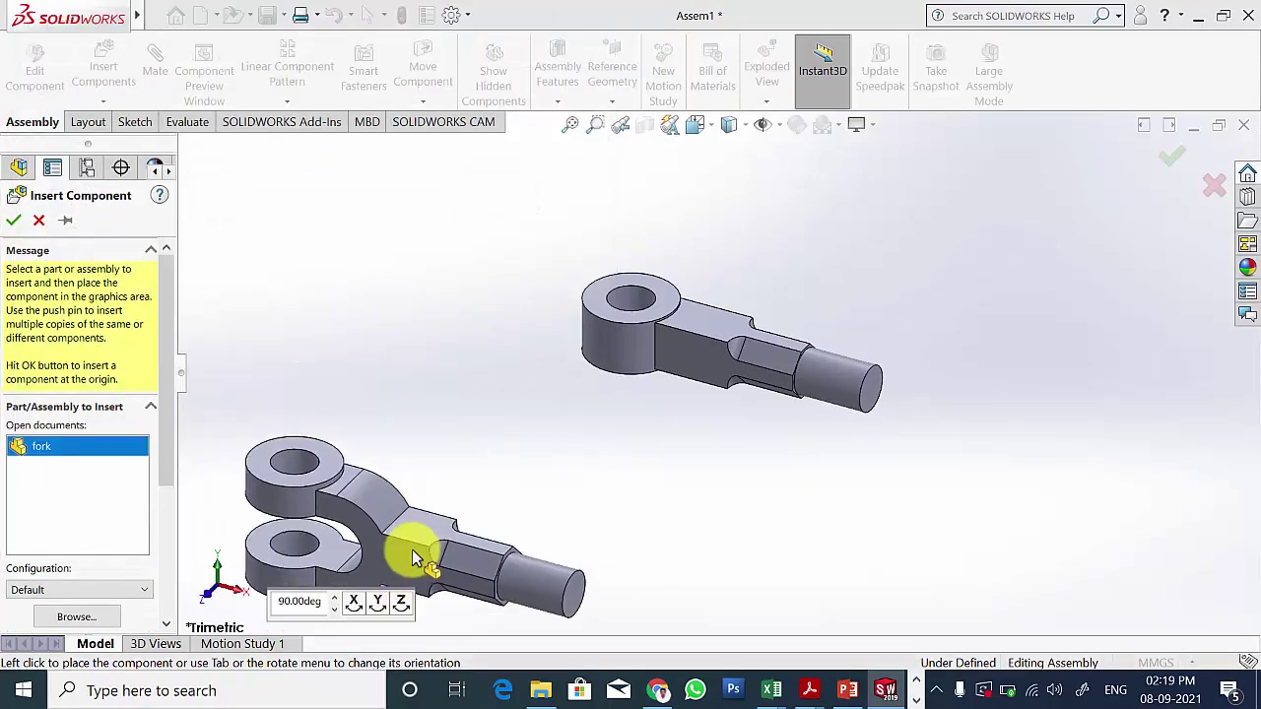
click(379, 610)
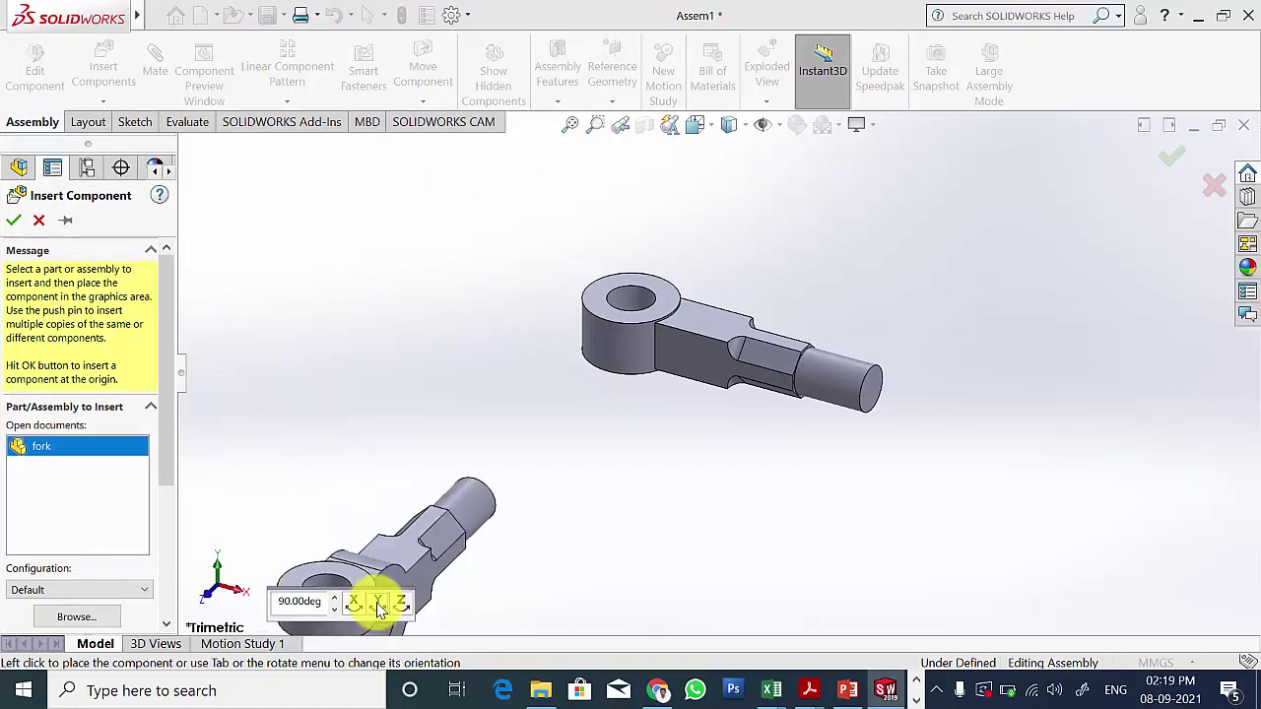
click(379, 610)
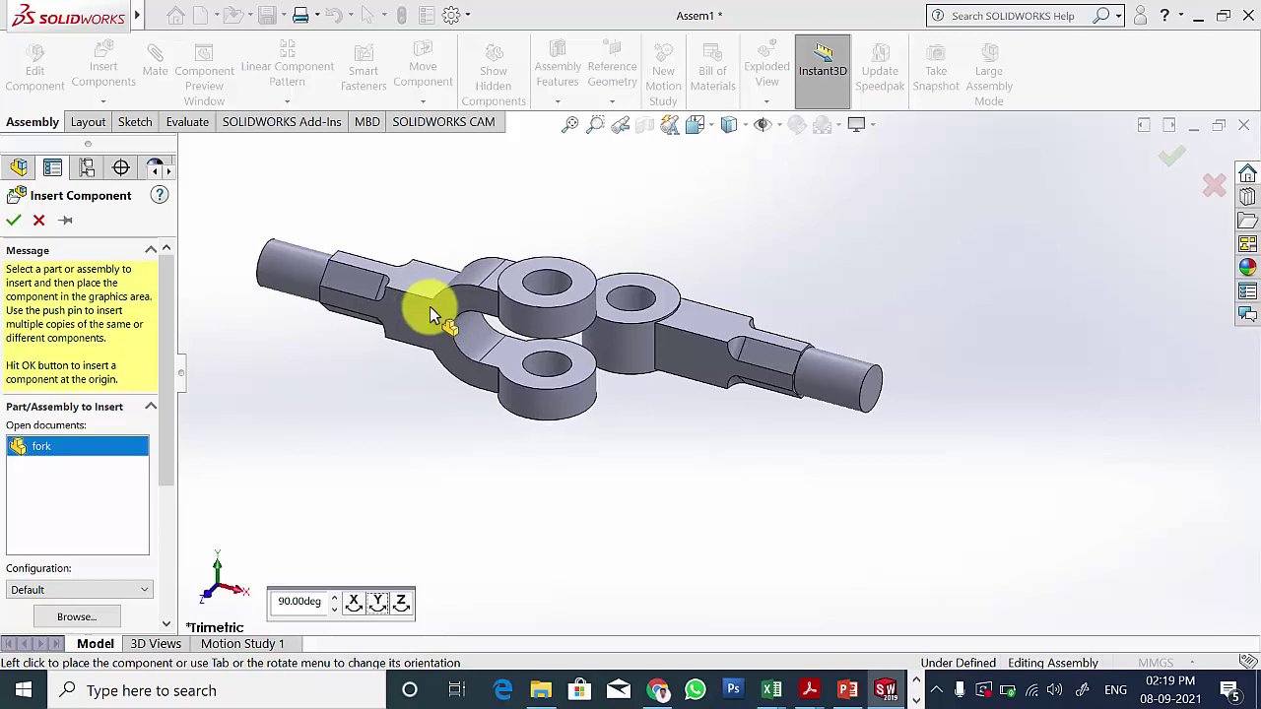
click(434, 309)
click(463, 340)
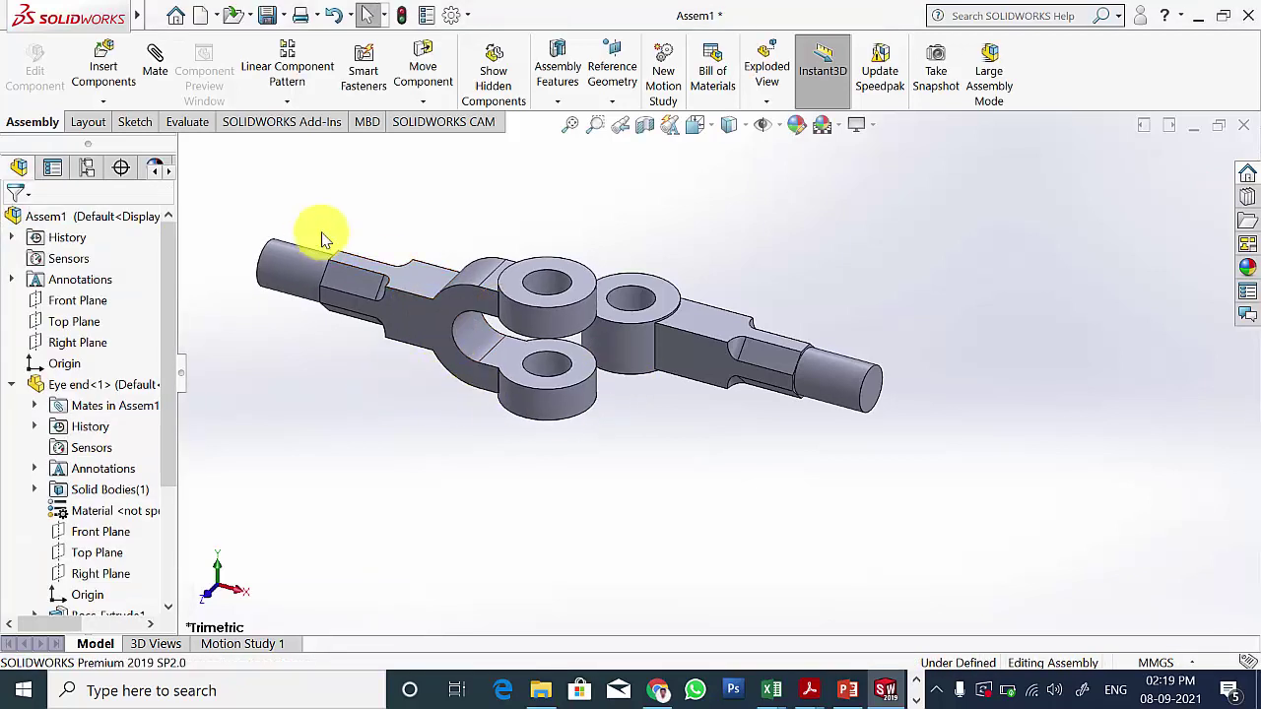
Step: Mate the eye end and fork holes concentric with rotation locked
click(154, 65)
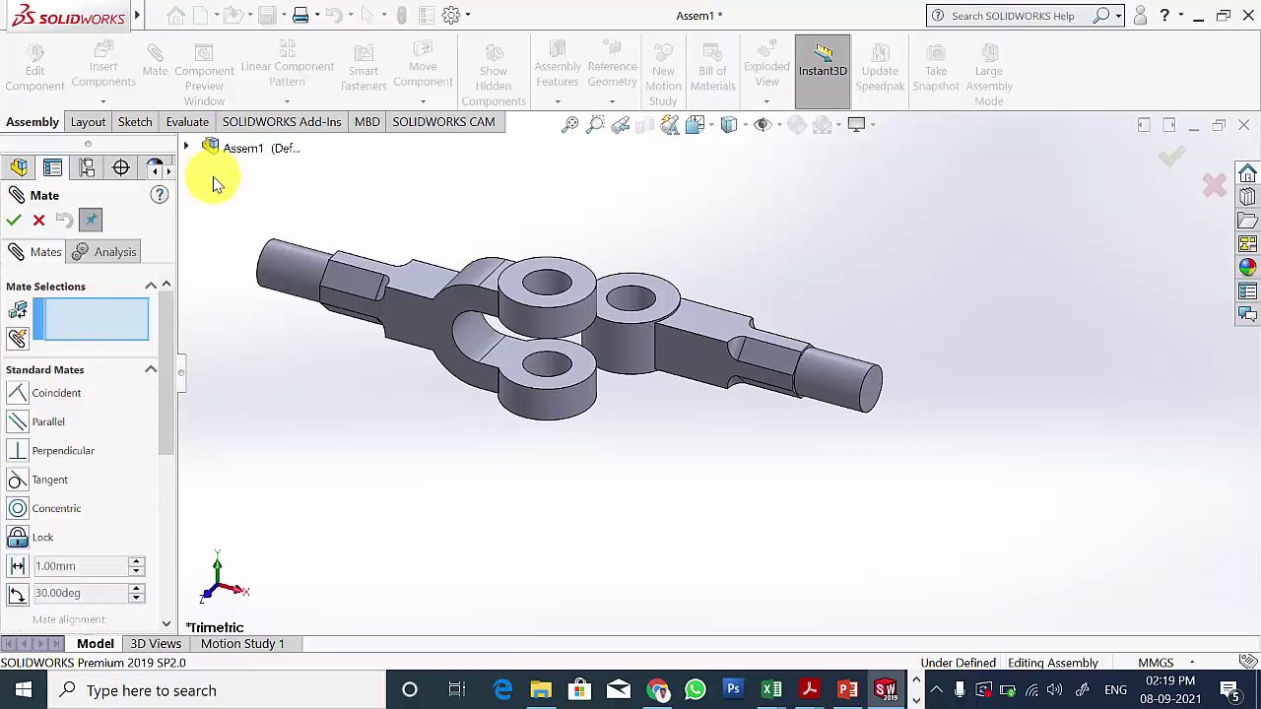
click(638, 294)
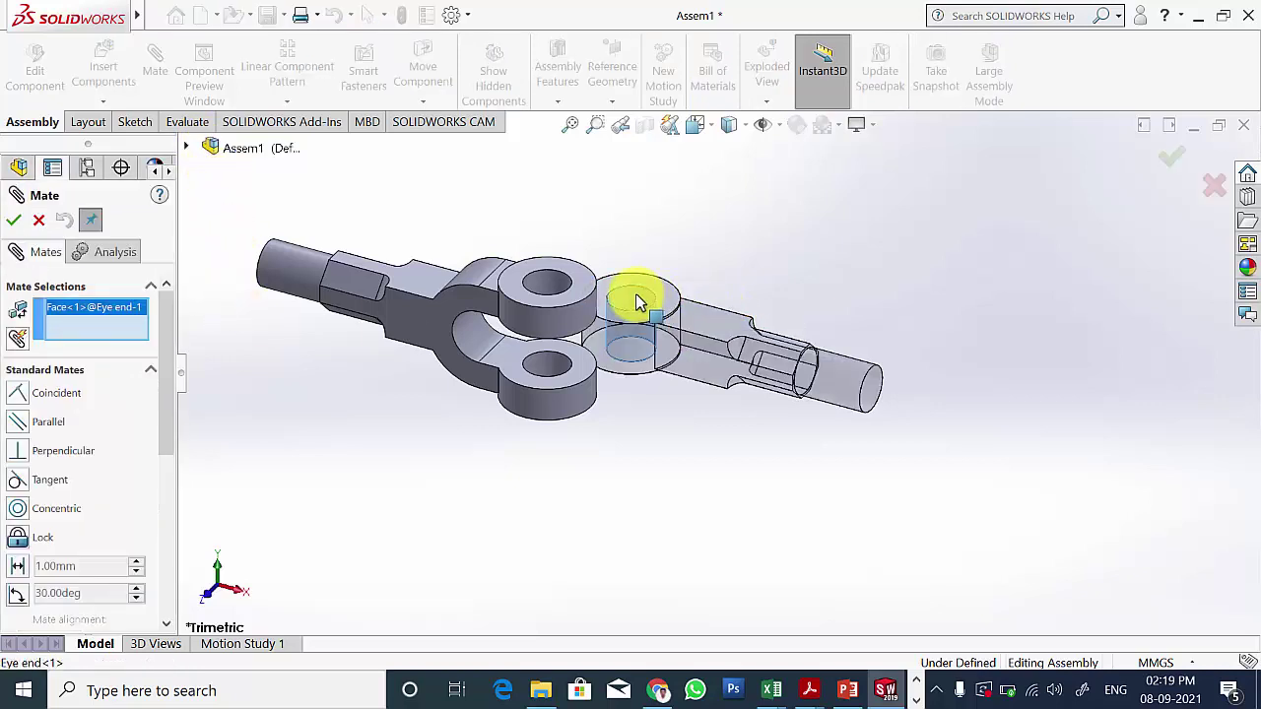
click(556, 289)
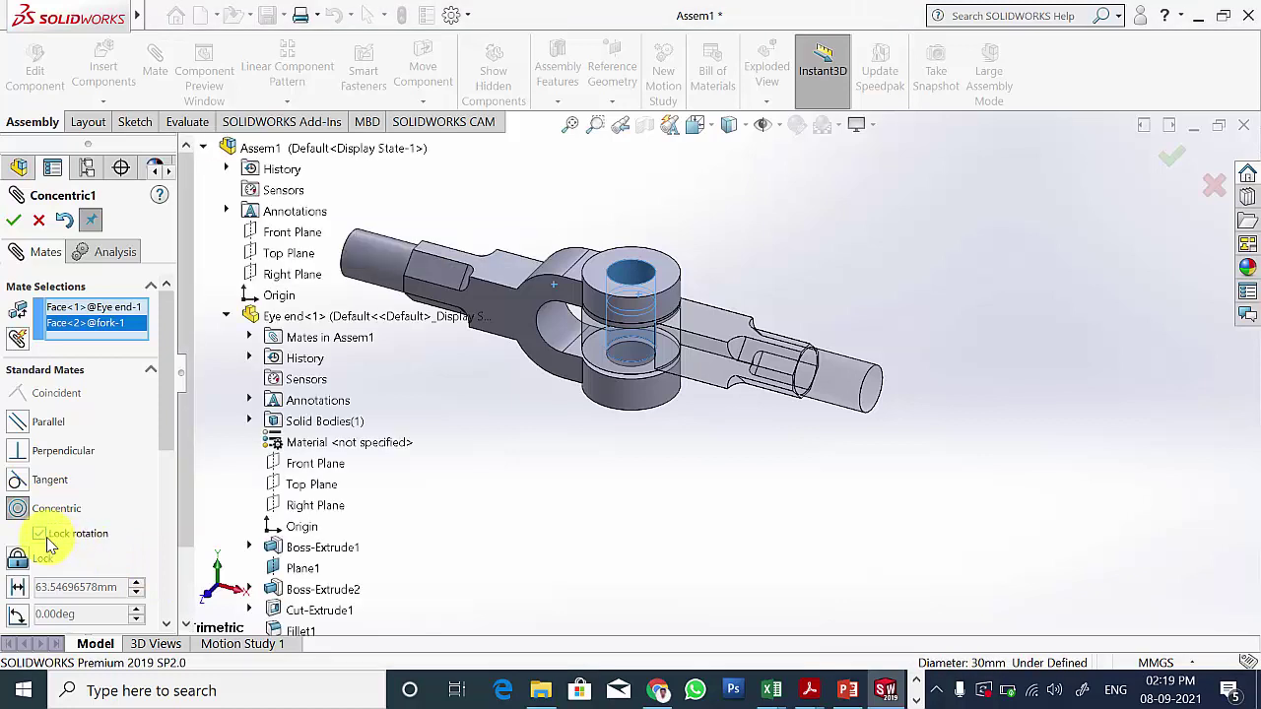
click(45, 540)
click(16, 221)
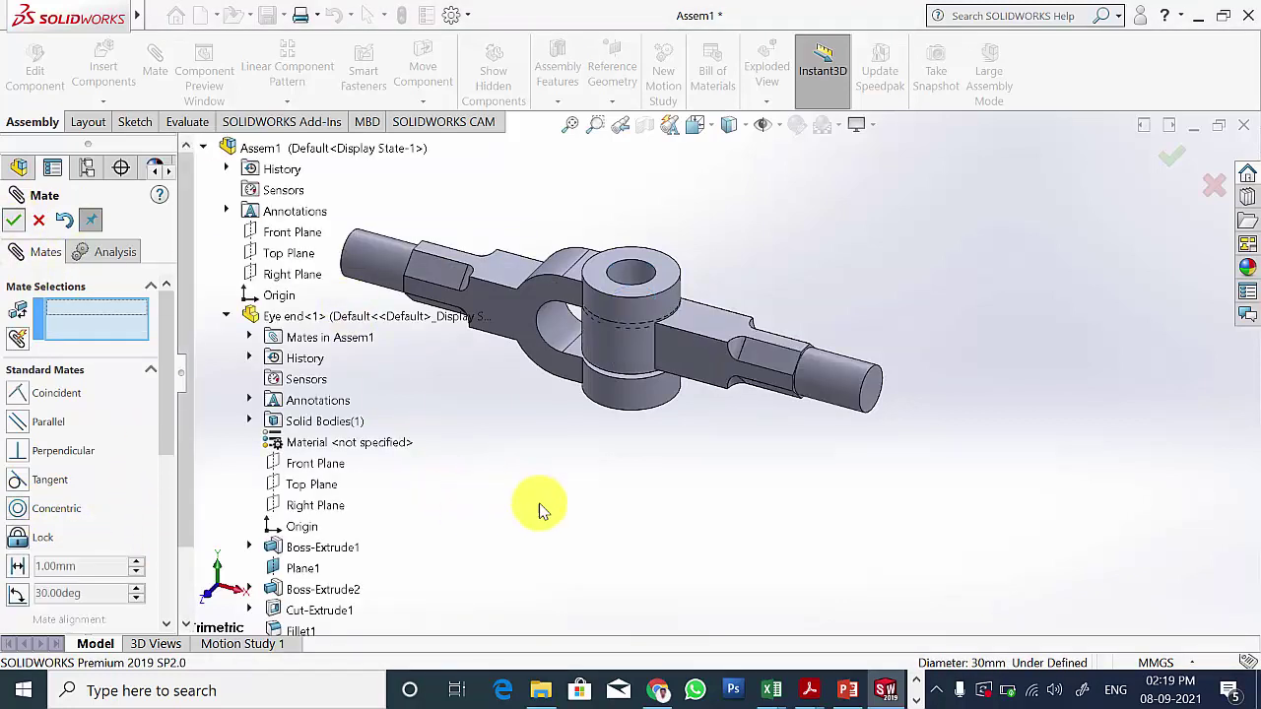
Step: Make a fork flat face coincident with the eye end's top face
middle_drag(541, 506, 581, 352)
click(581, 351)
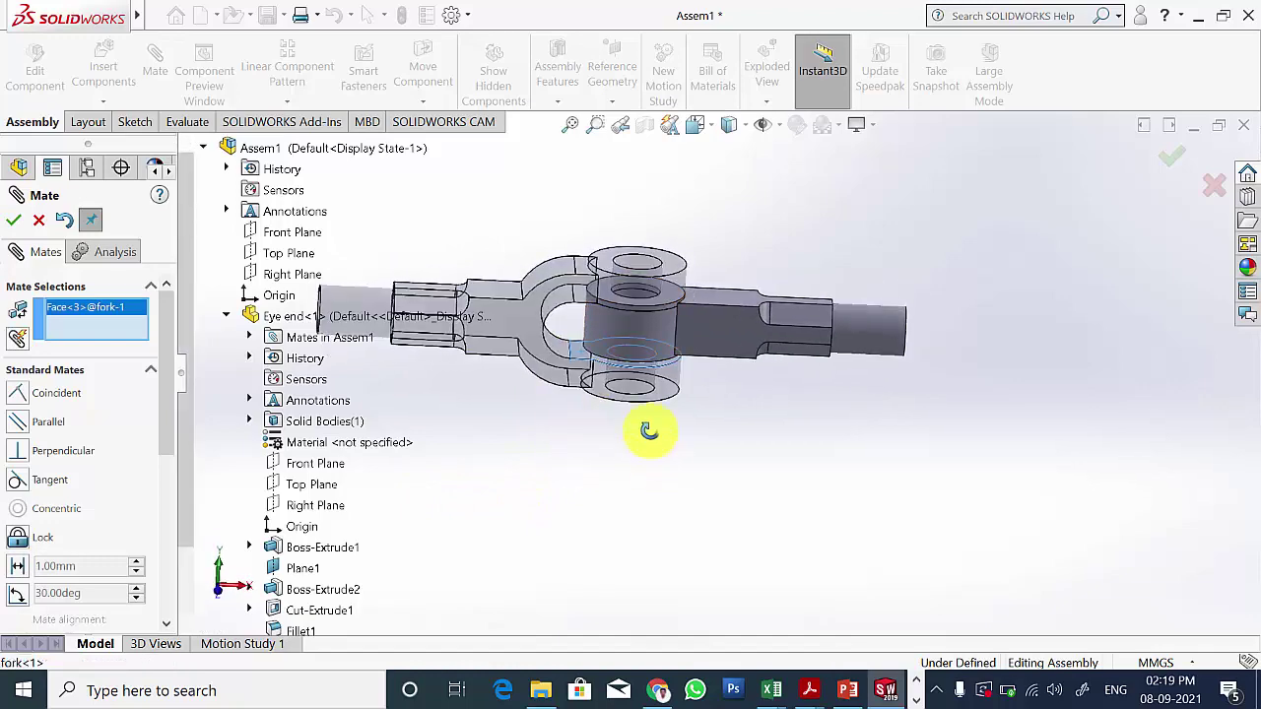
scroll(670, 345, down, 4)
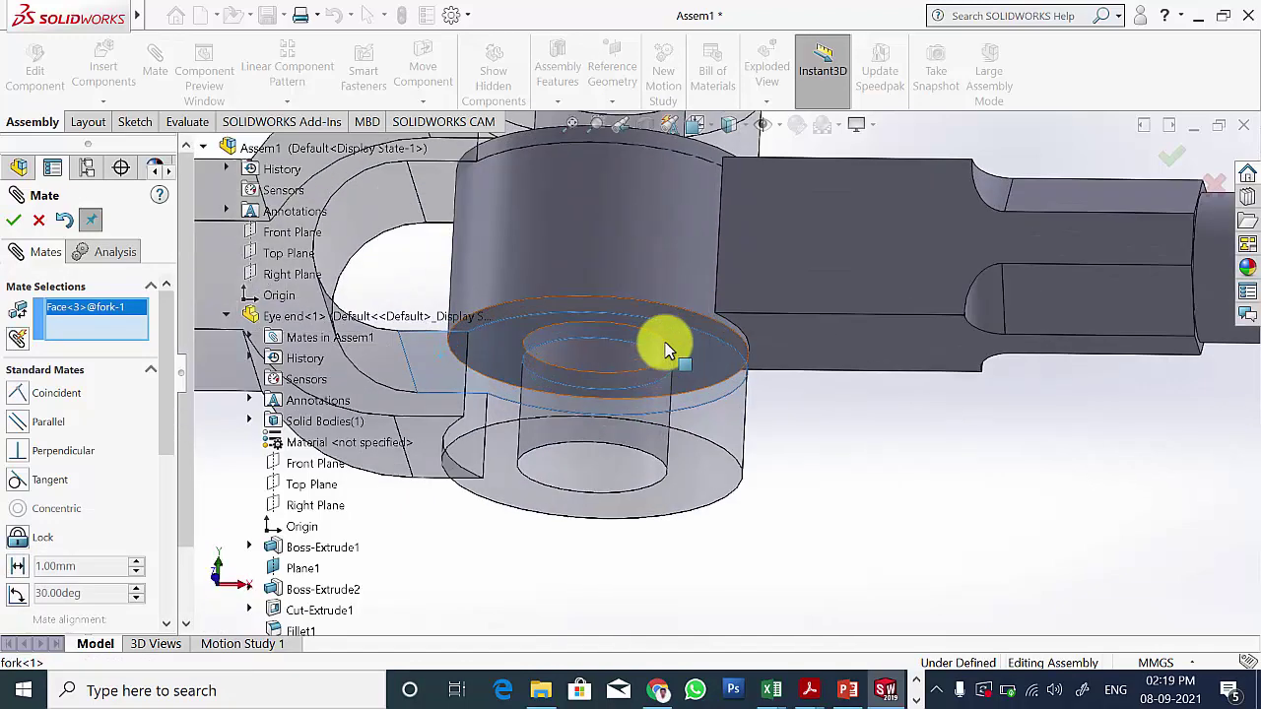
click(675, 327)
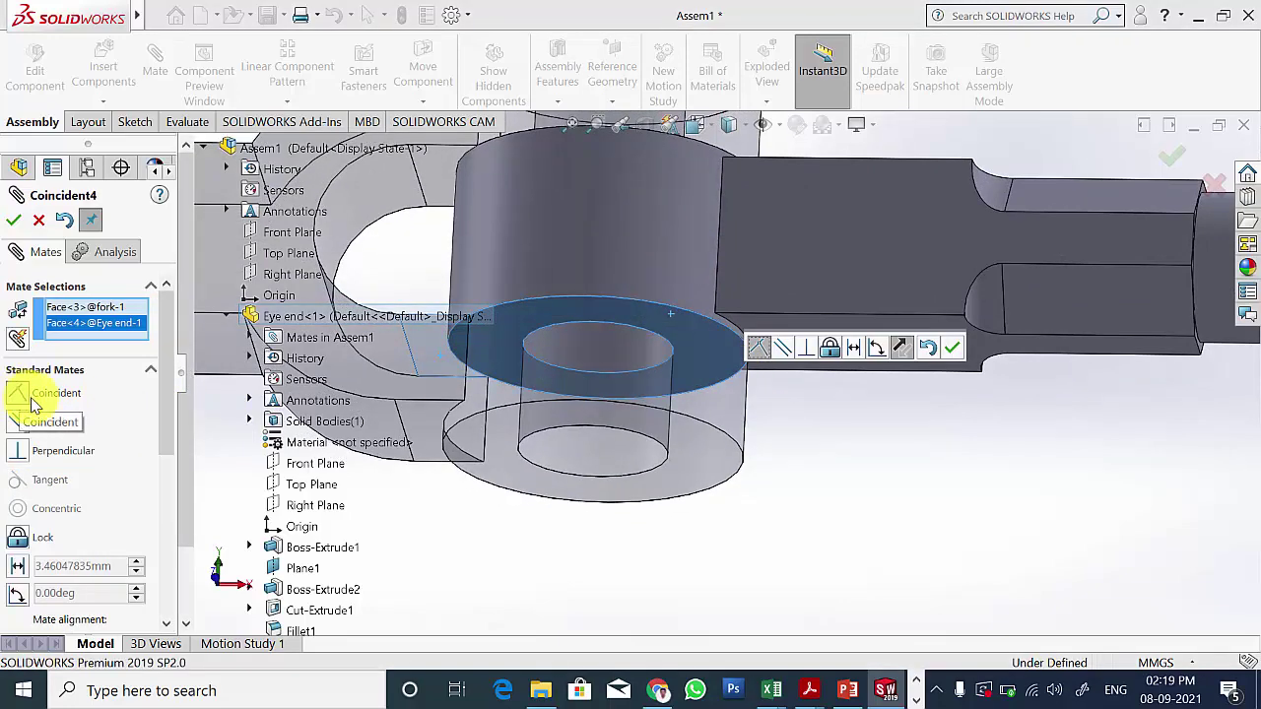
click(13, 221)
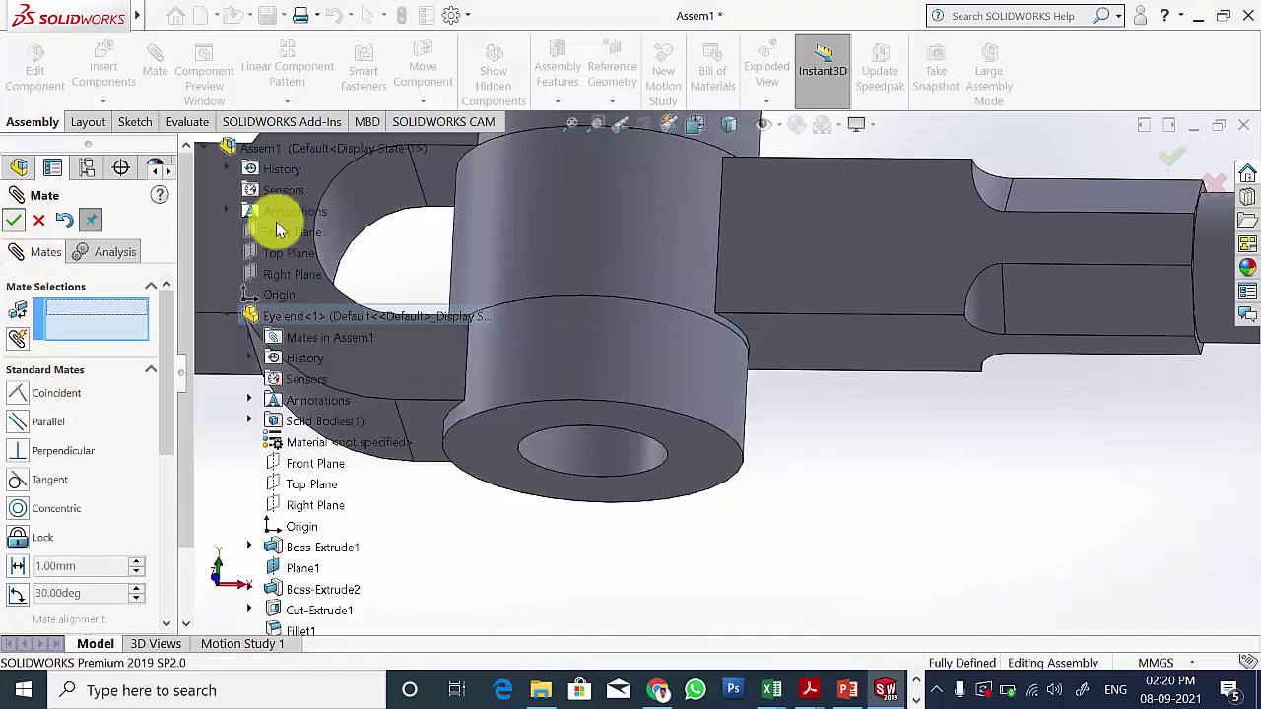
scroll(670, 344, up, 6)
middle_drag(731, 330, 726, 450)
click(20, 221)
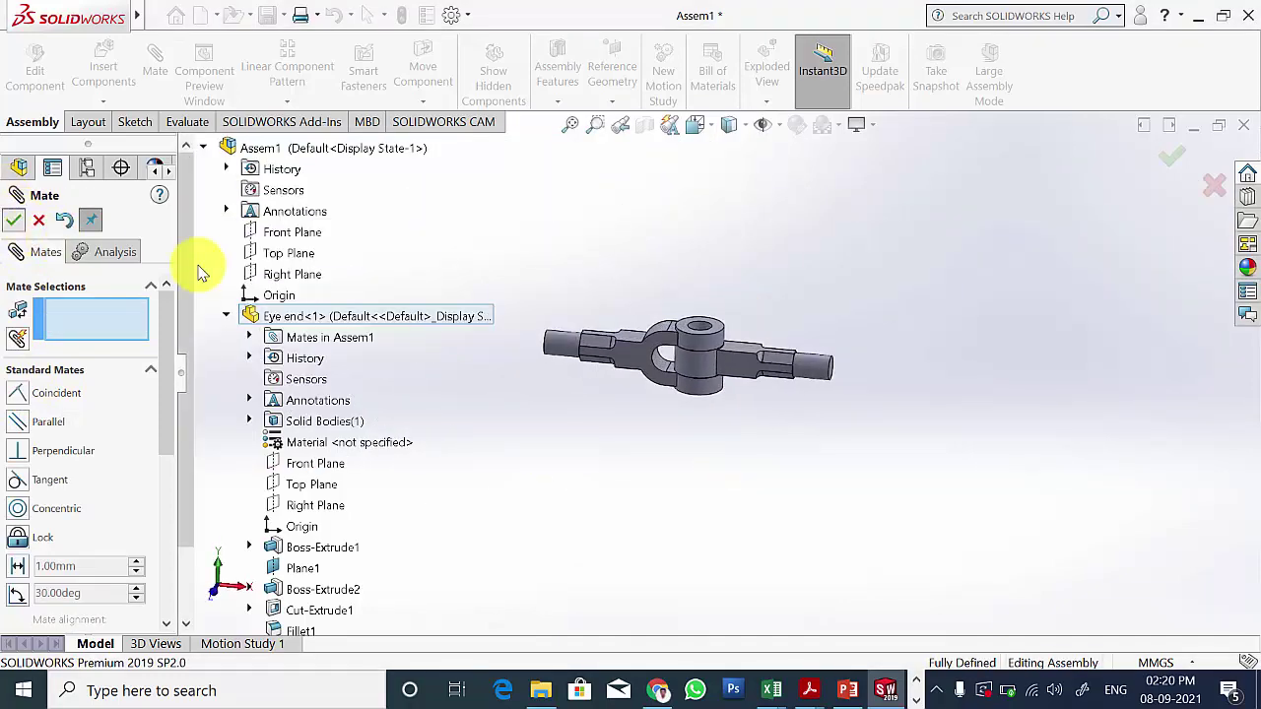
Step: Insert the pin part and place it upright beside the knuckle
click(110, 71)
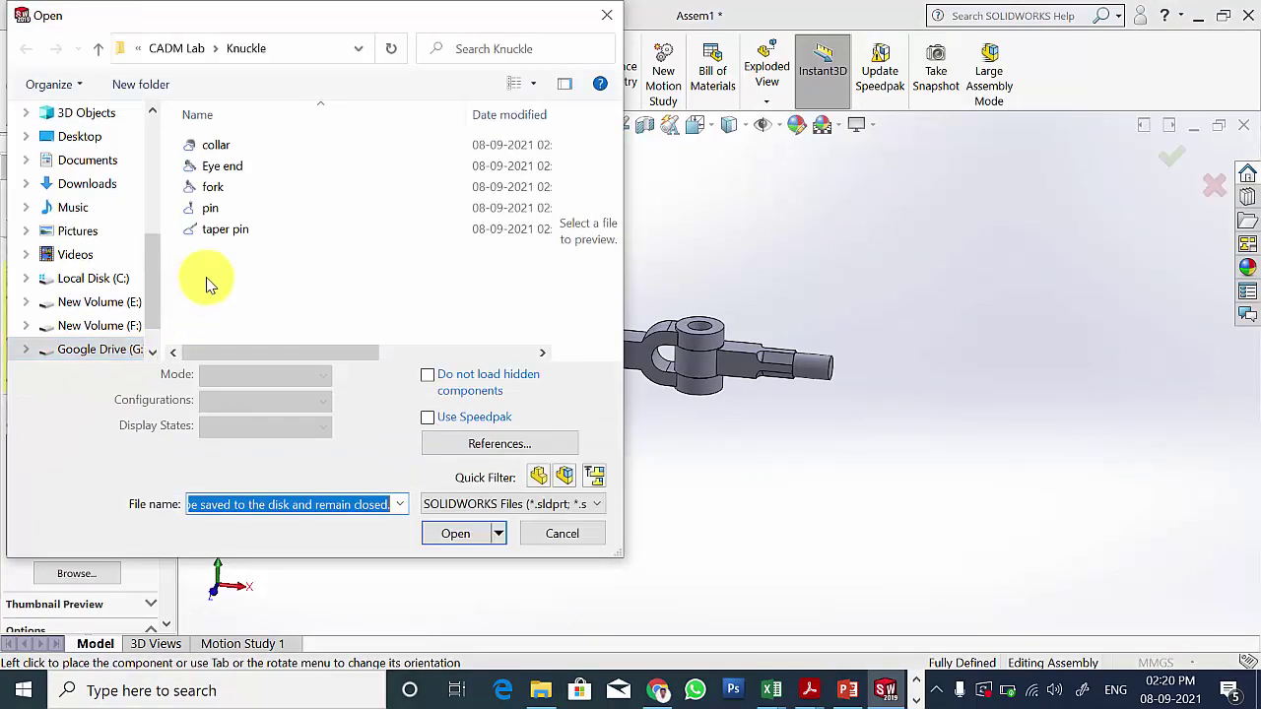
click(238, 210)
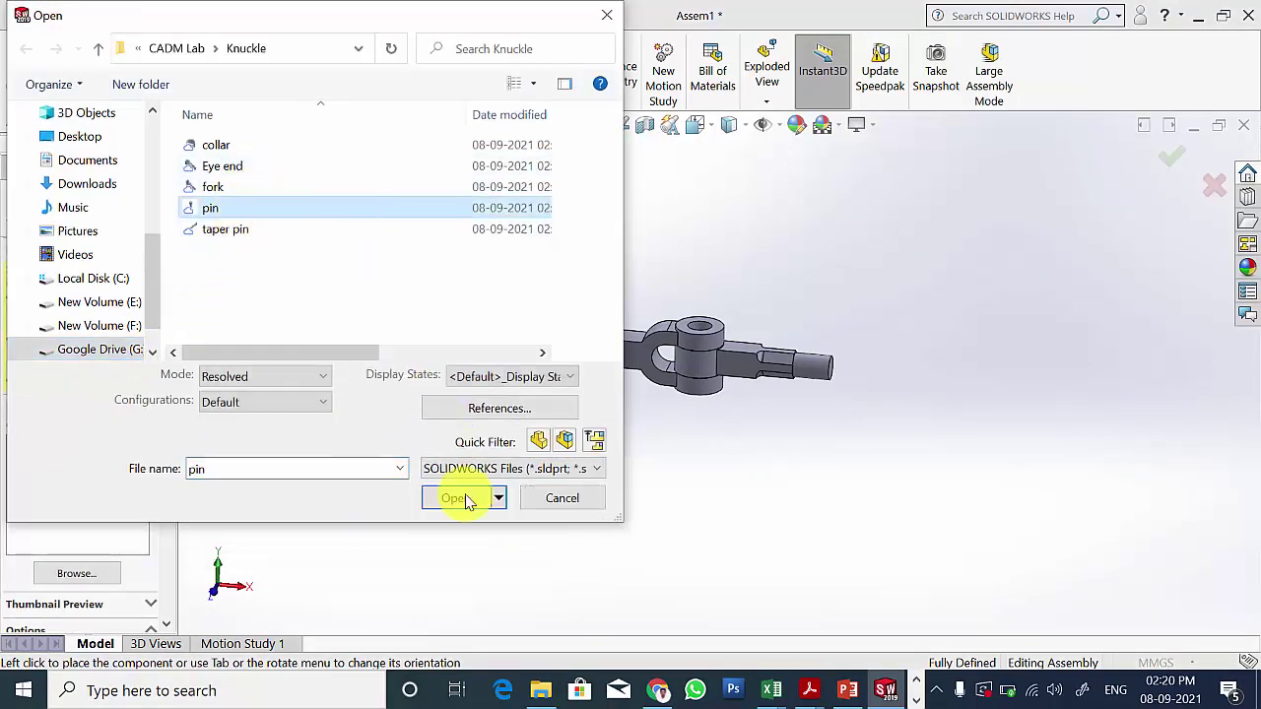
click(458, 499)
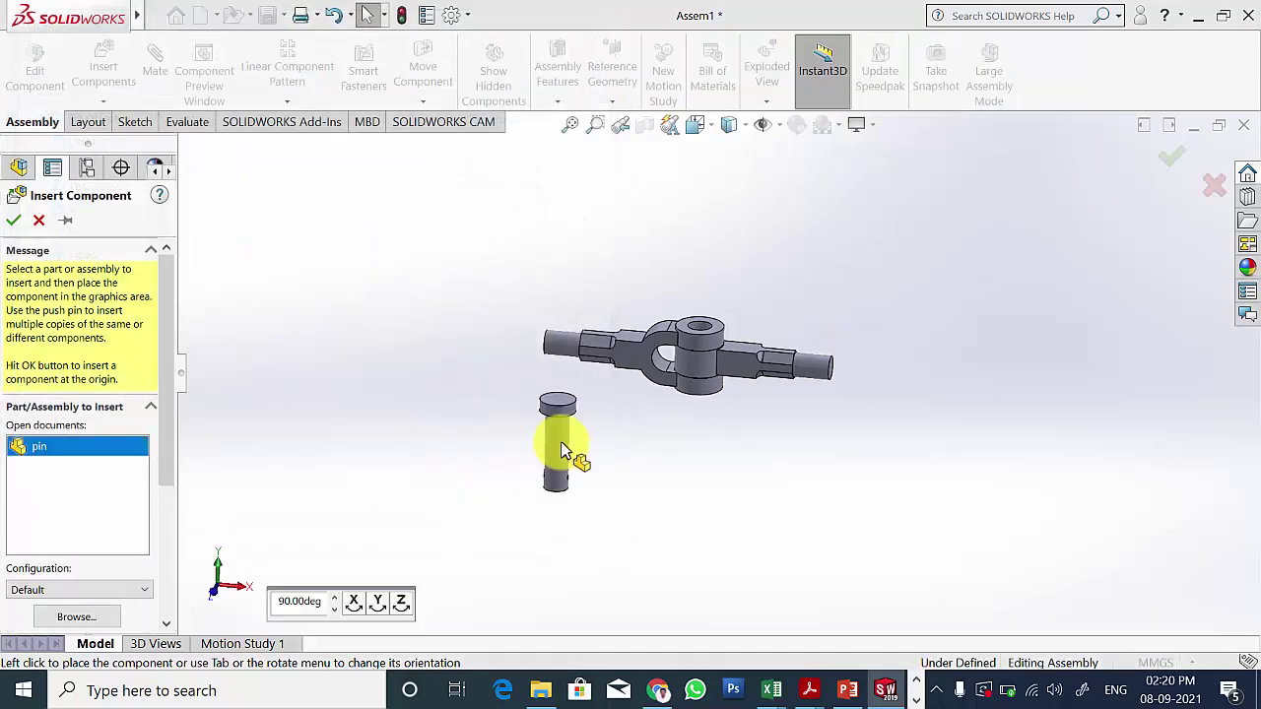
click(592, 437)
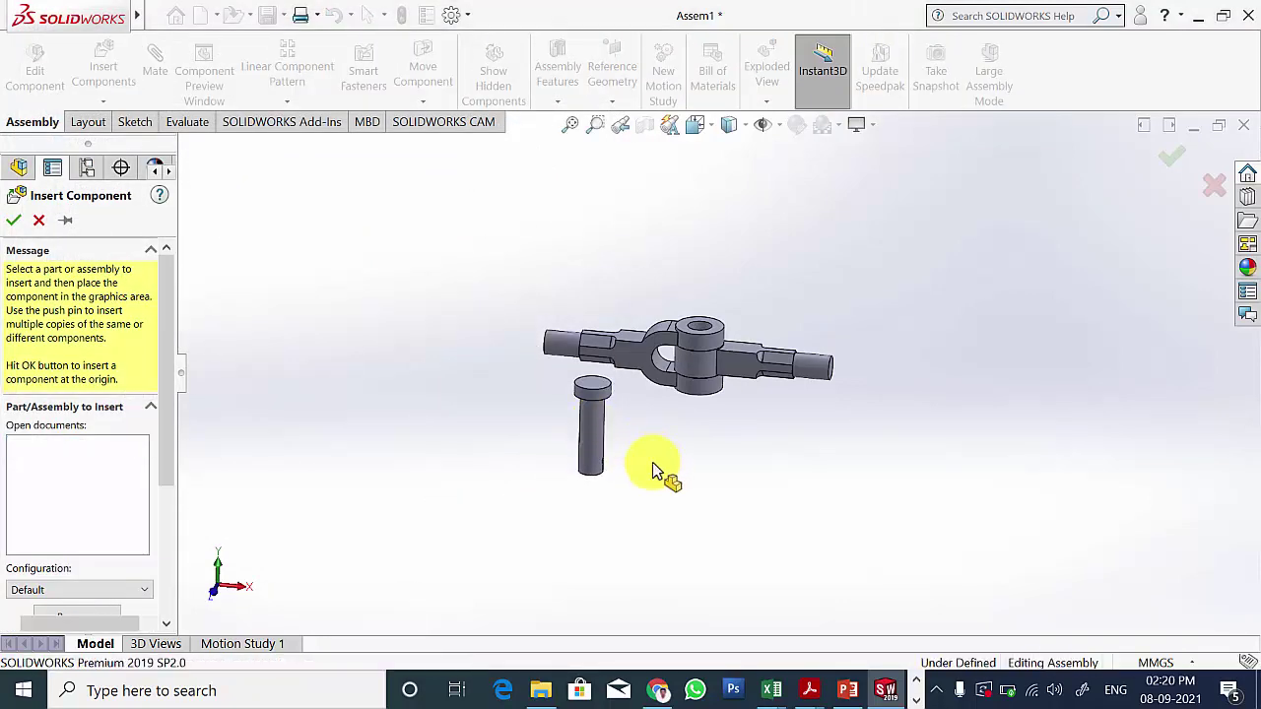
Step: Make the pin shank concentric with the fork hole, with rotation locked
click(156, 70)
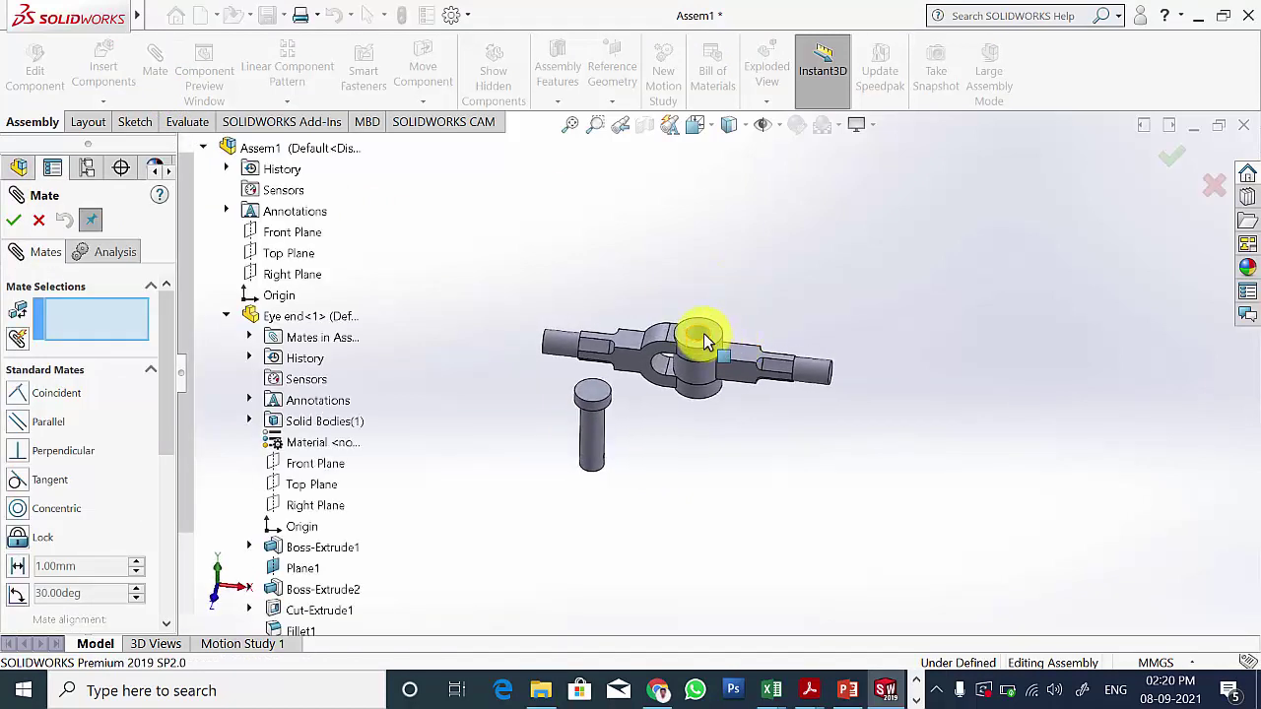
click(705, 340)
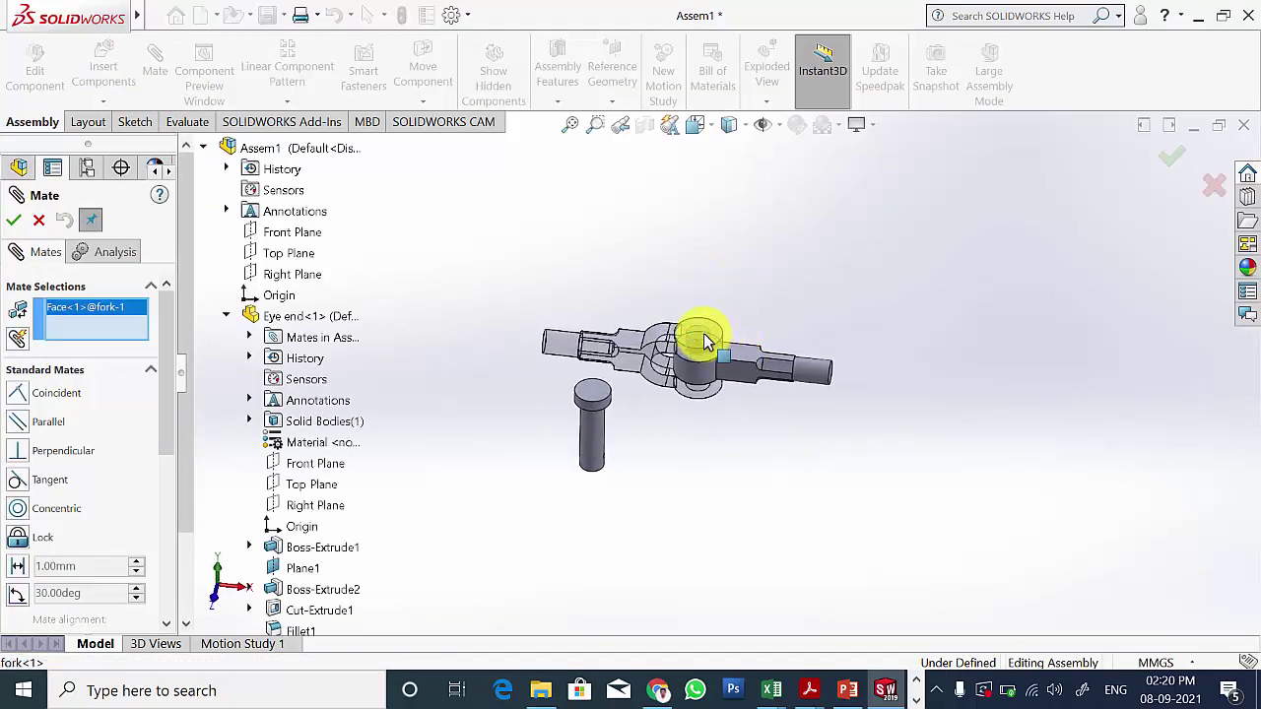
click(593, 439)
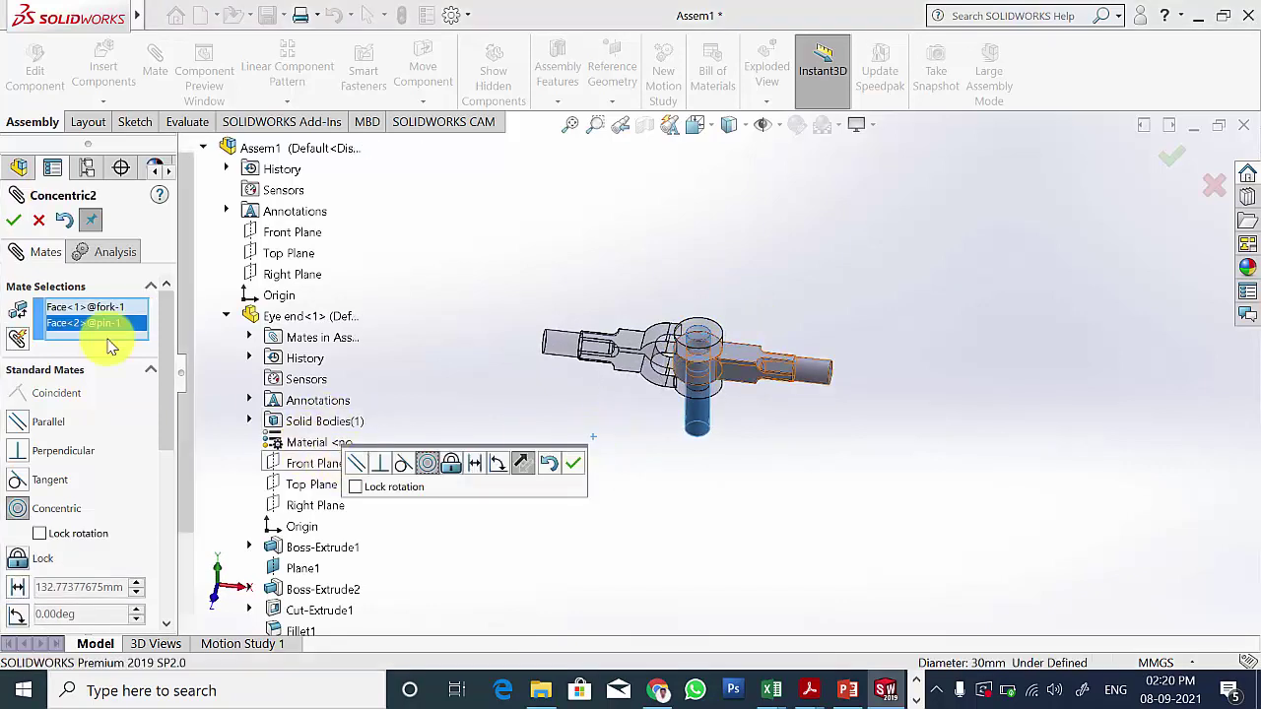
click(40, 533)
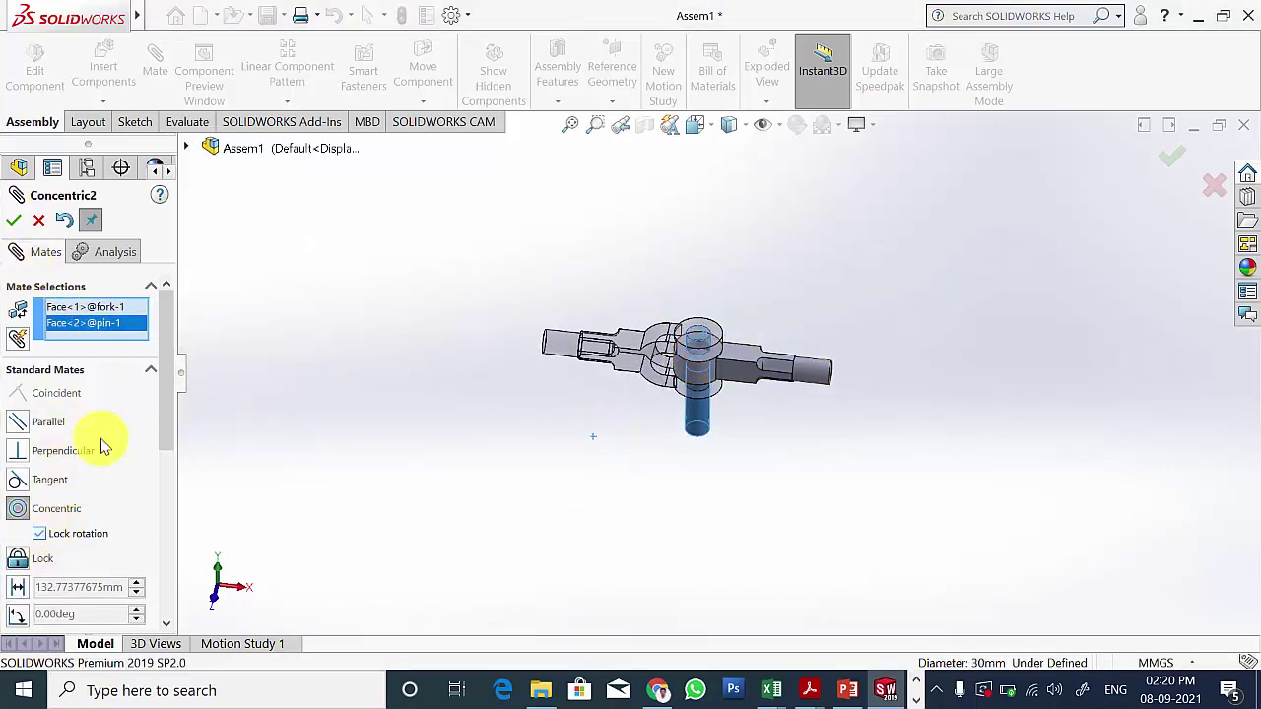
click(14, 221)
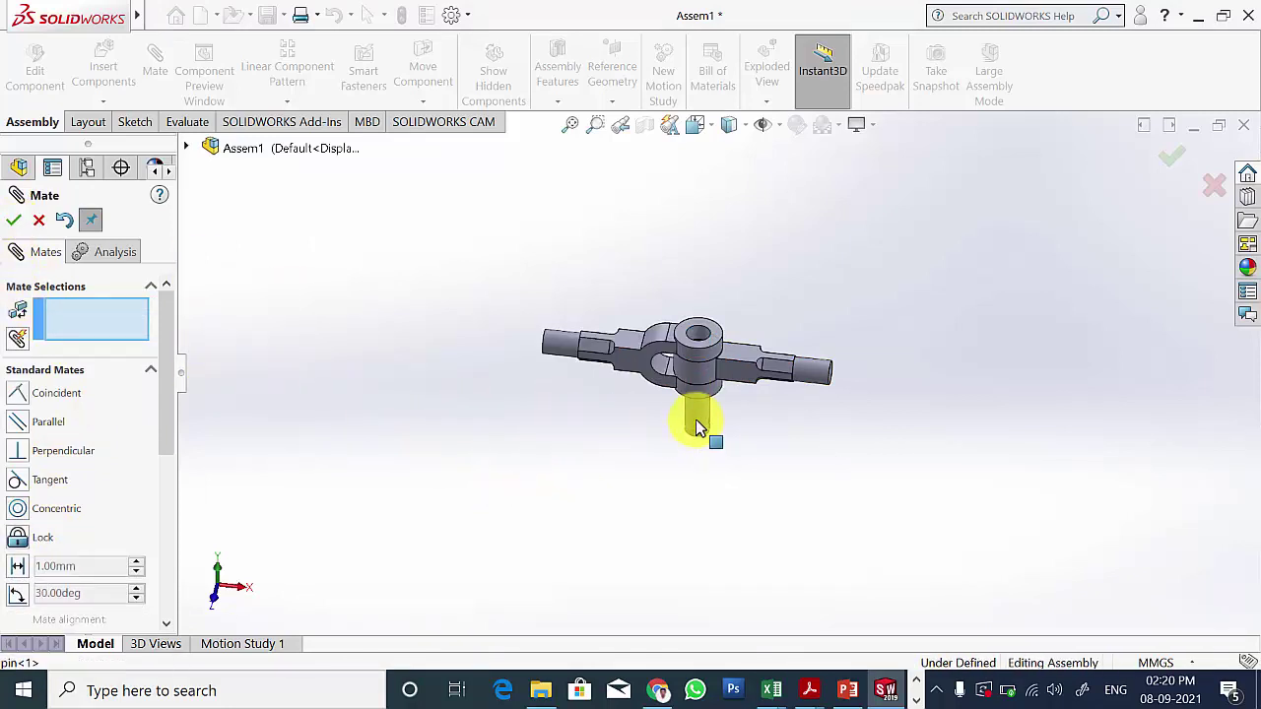
Step: Mate the pin head's underside coincident with the fork's top face
drag(695, 419, 695, 358)
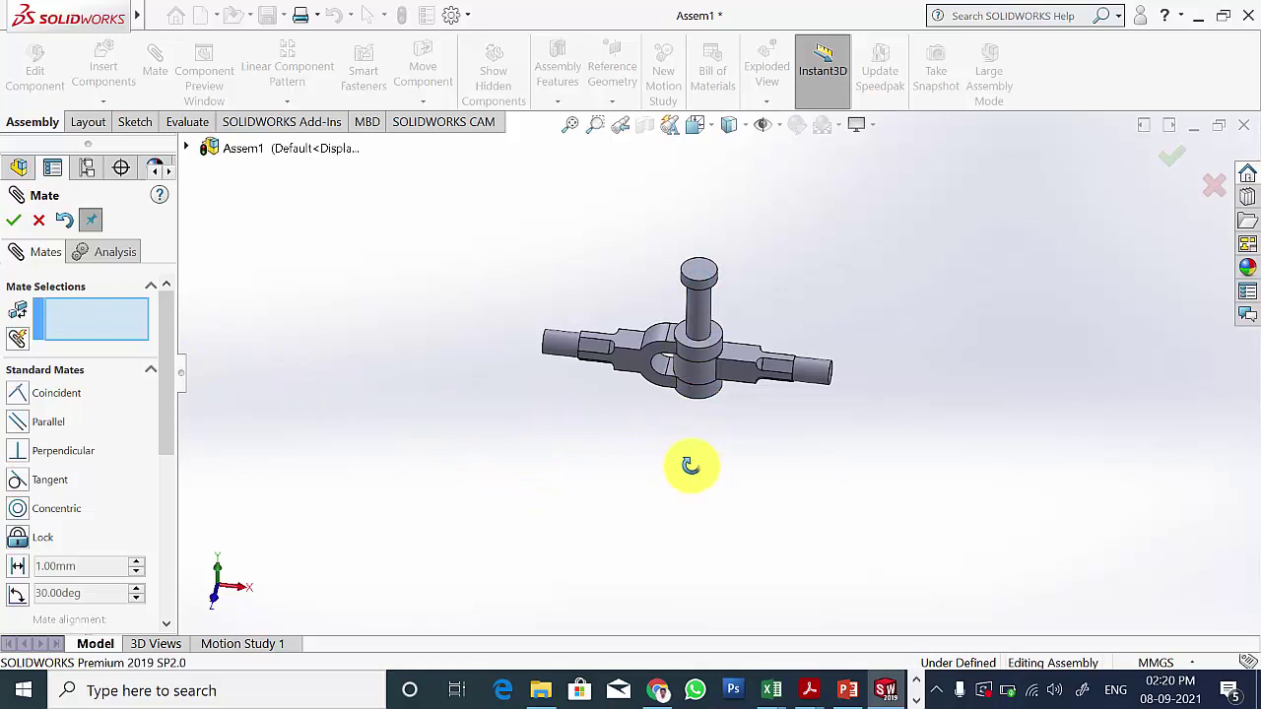
middle_drag(691, 465, 650, 273)
scroll(723, 272, down, 5)
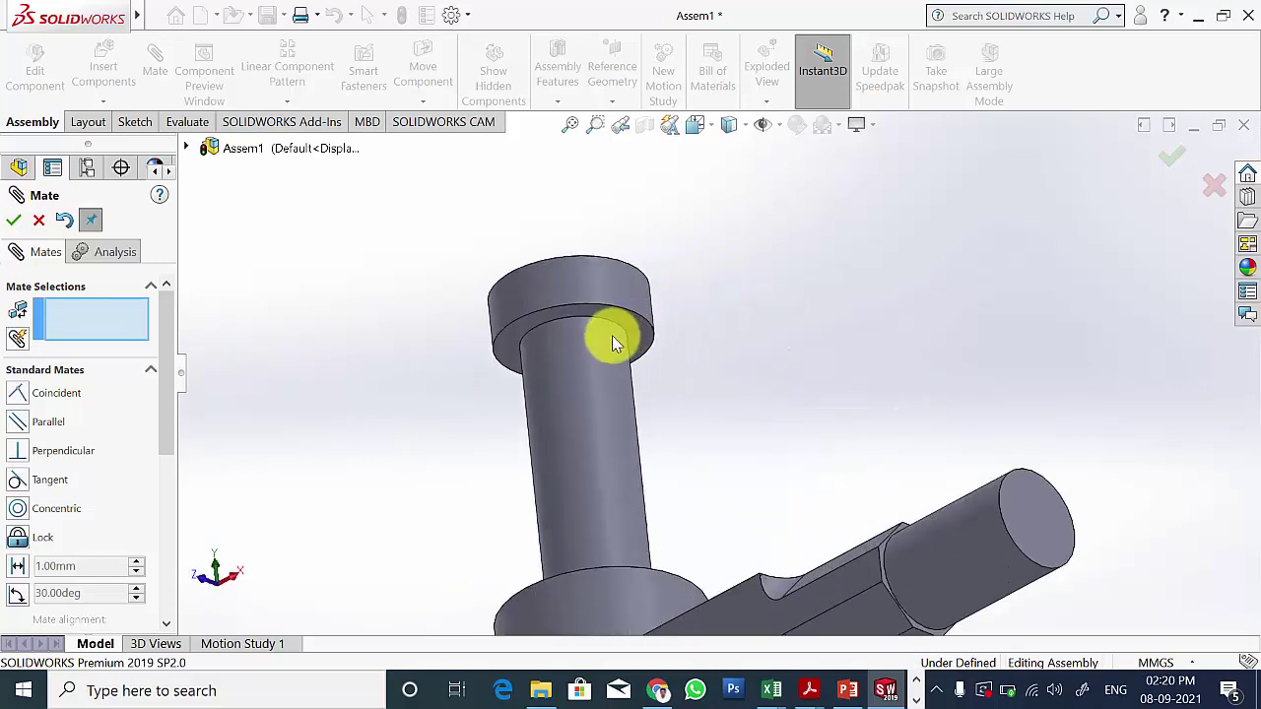
click(631, 326)
scroll(728, 368, up, 6)
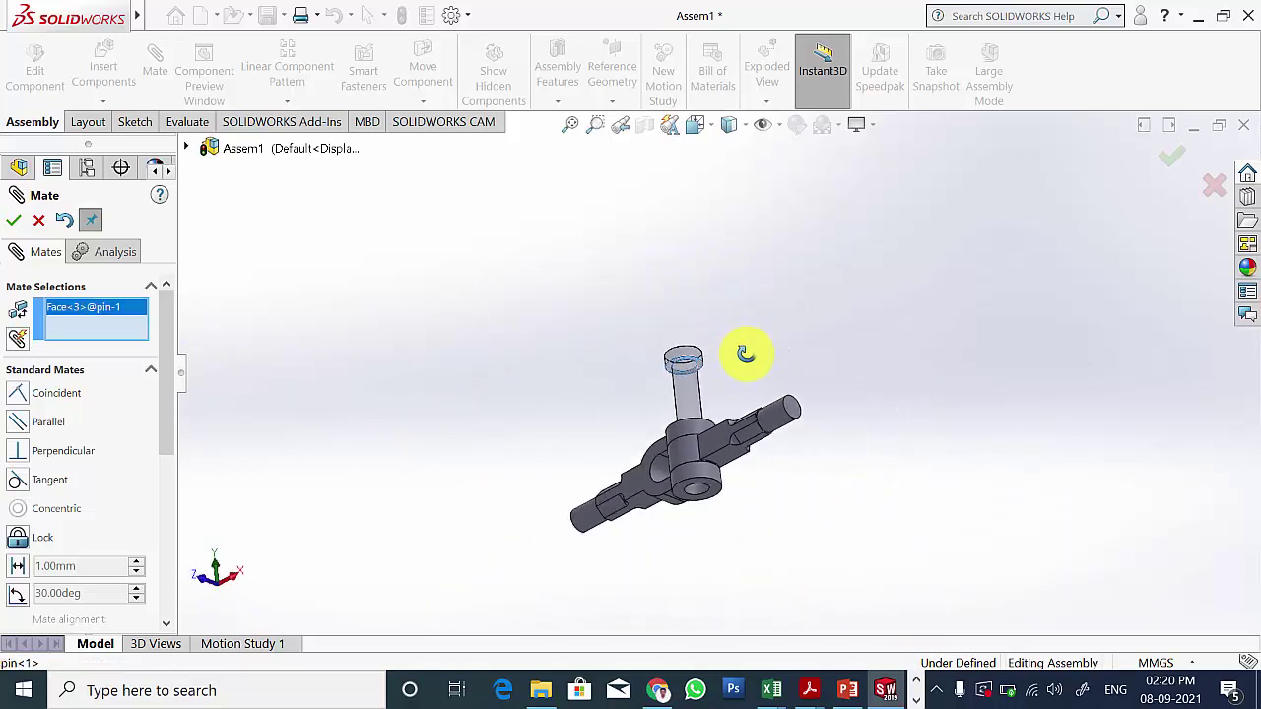
middle_drag(743, 352, 734, 453)
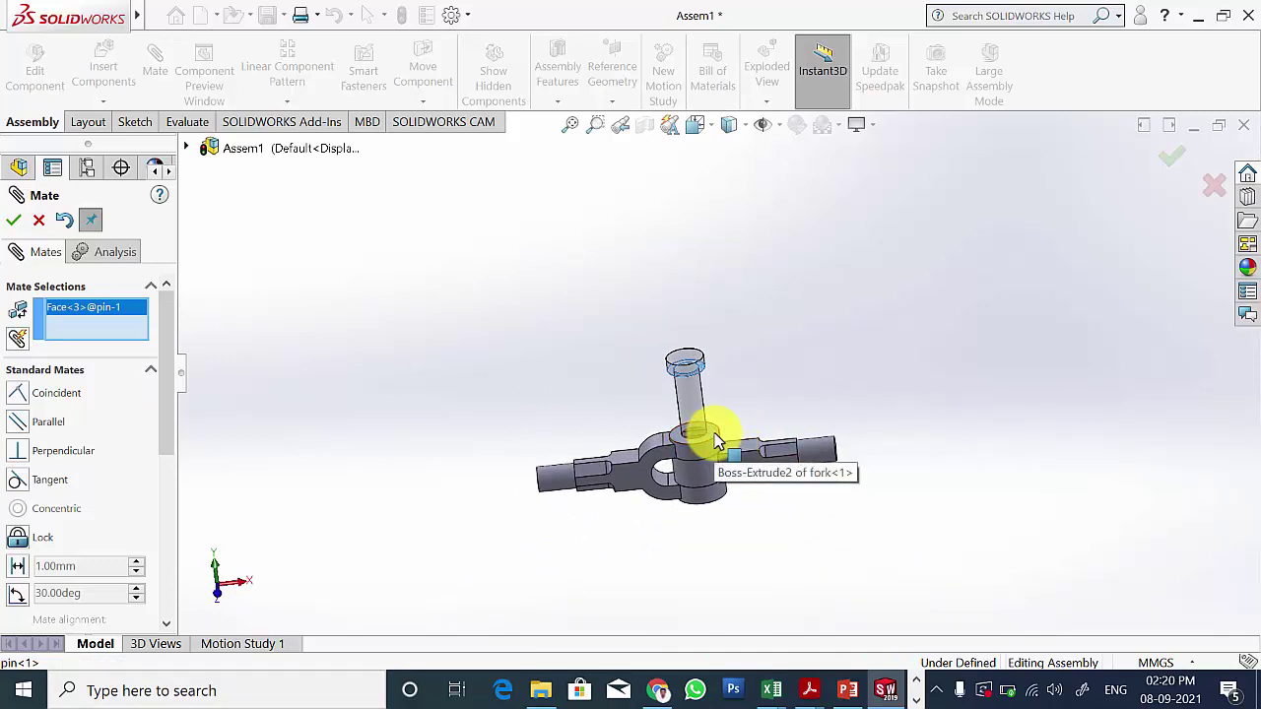
click(717, 440)
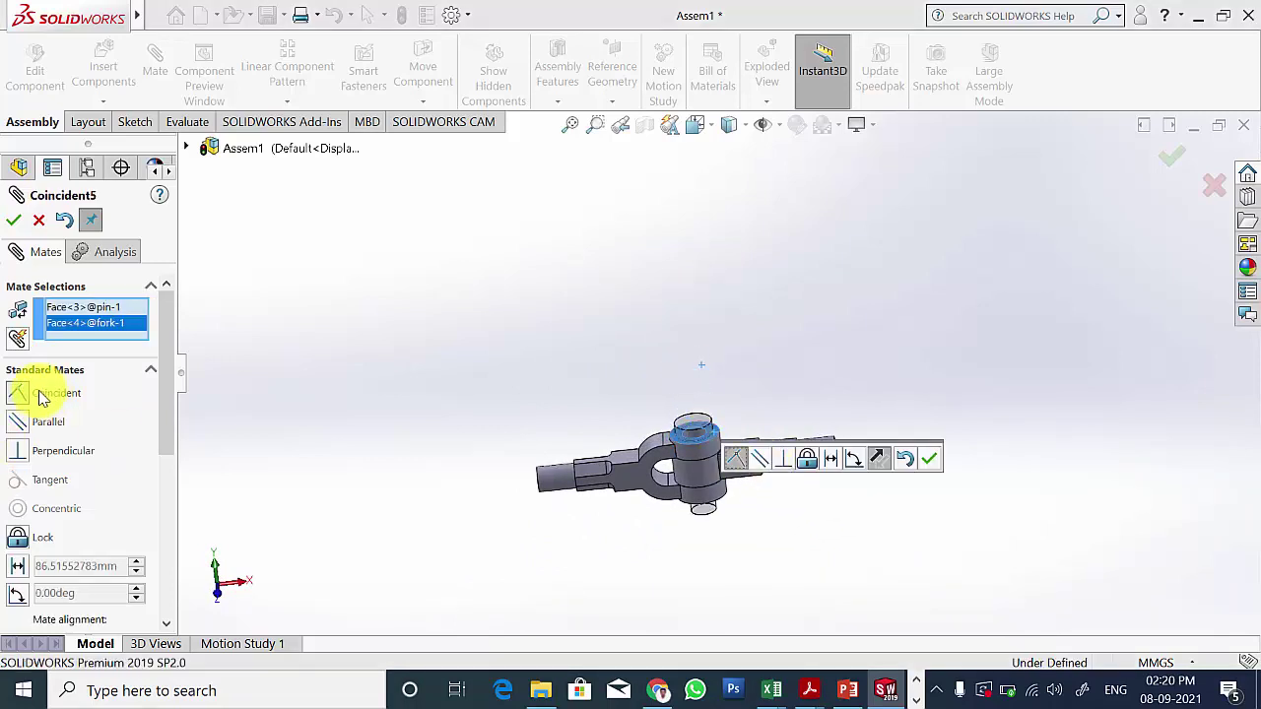
click(15, 222)
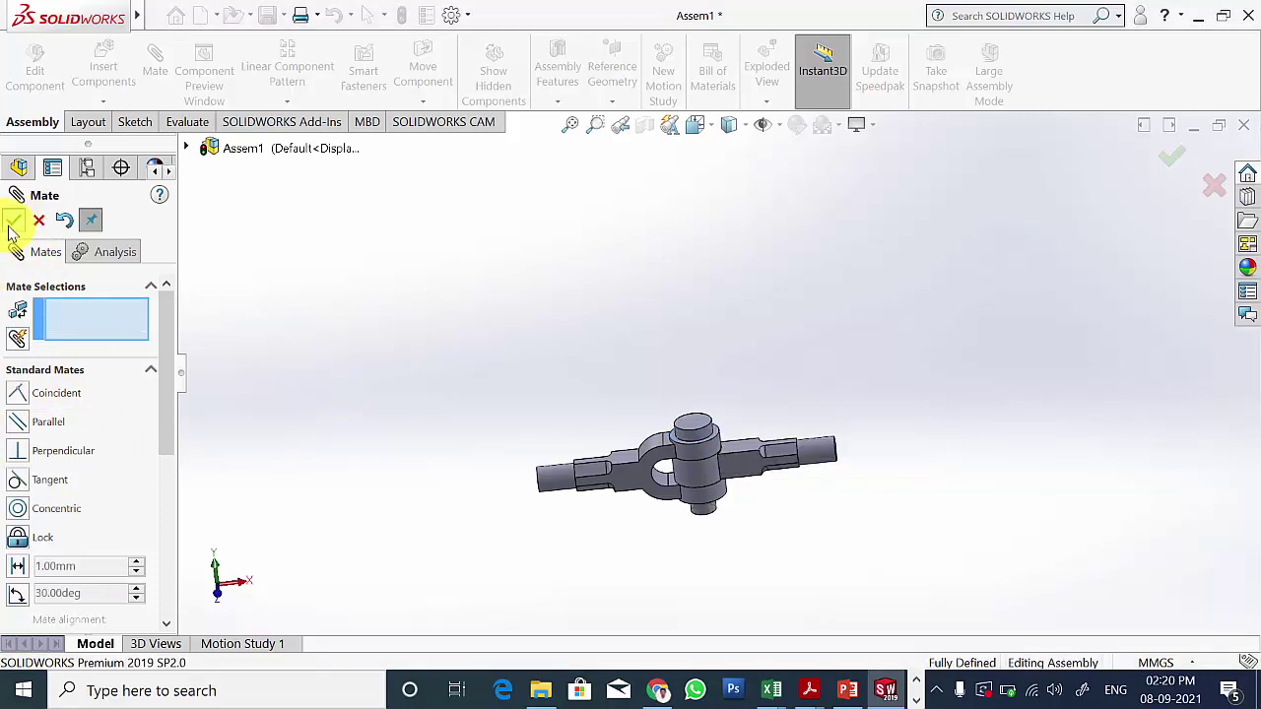
click(13, 220)
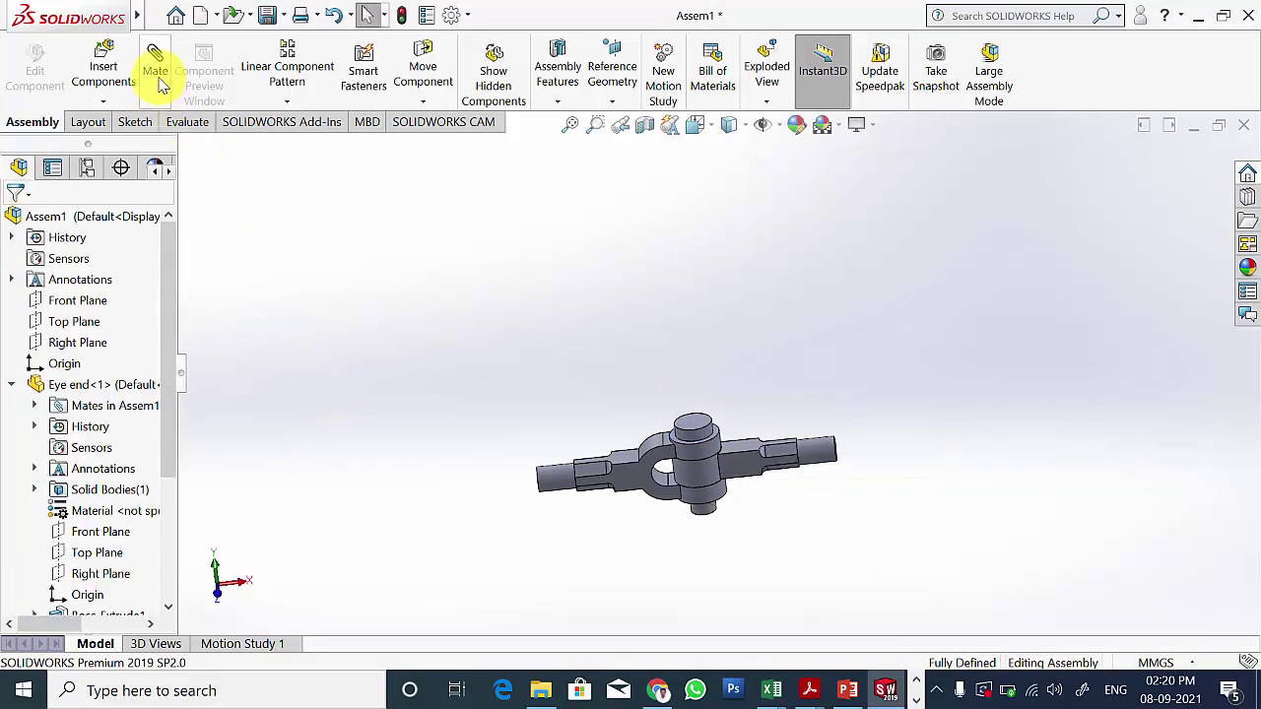
click(158, 87)
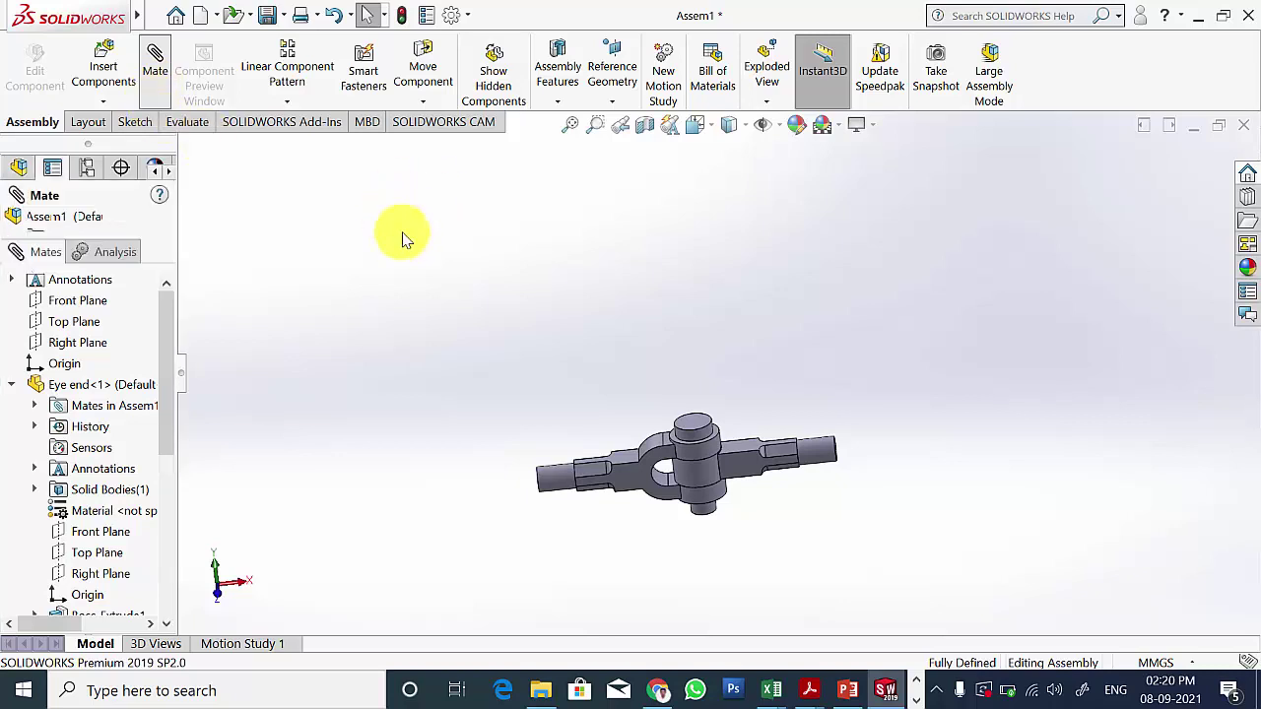
click(39, 221)
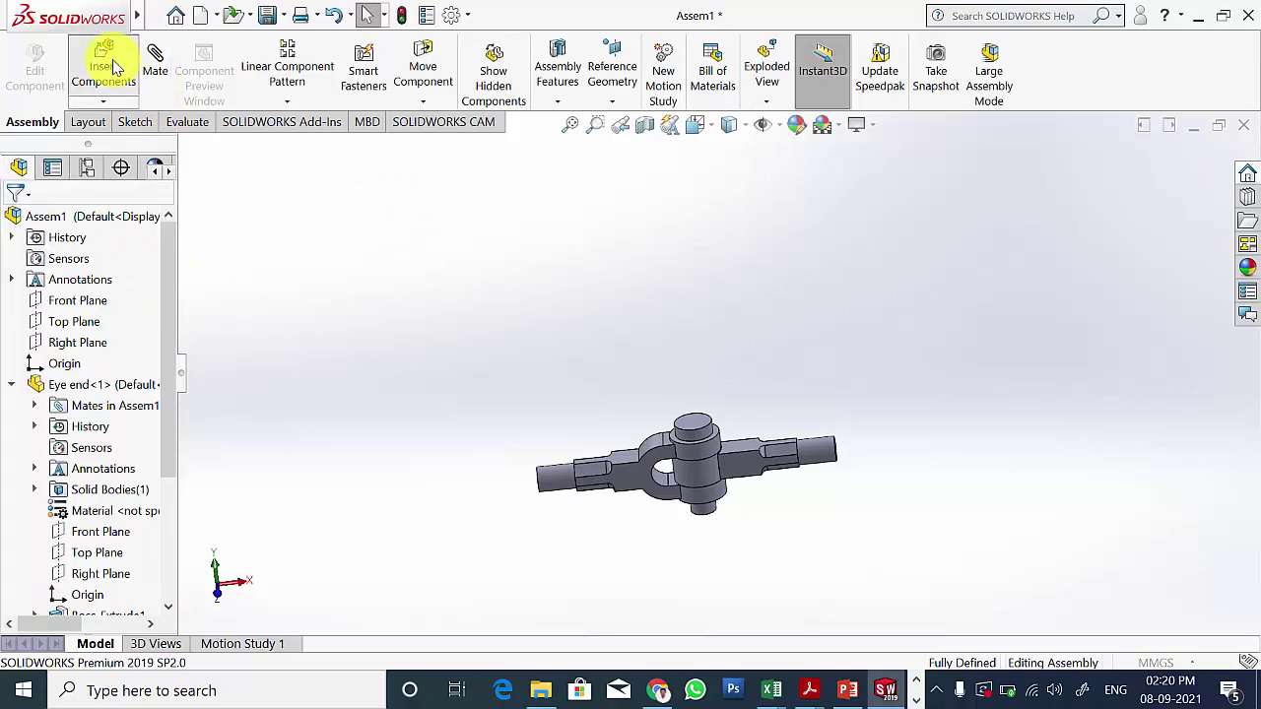
Step: Insert the collar part and place it below the pinned eye end and fork
click(108, 65)
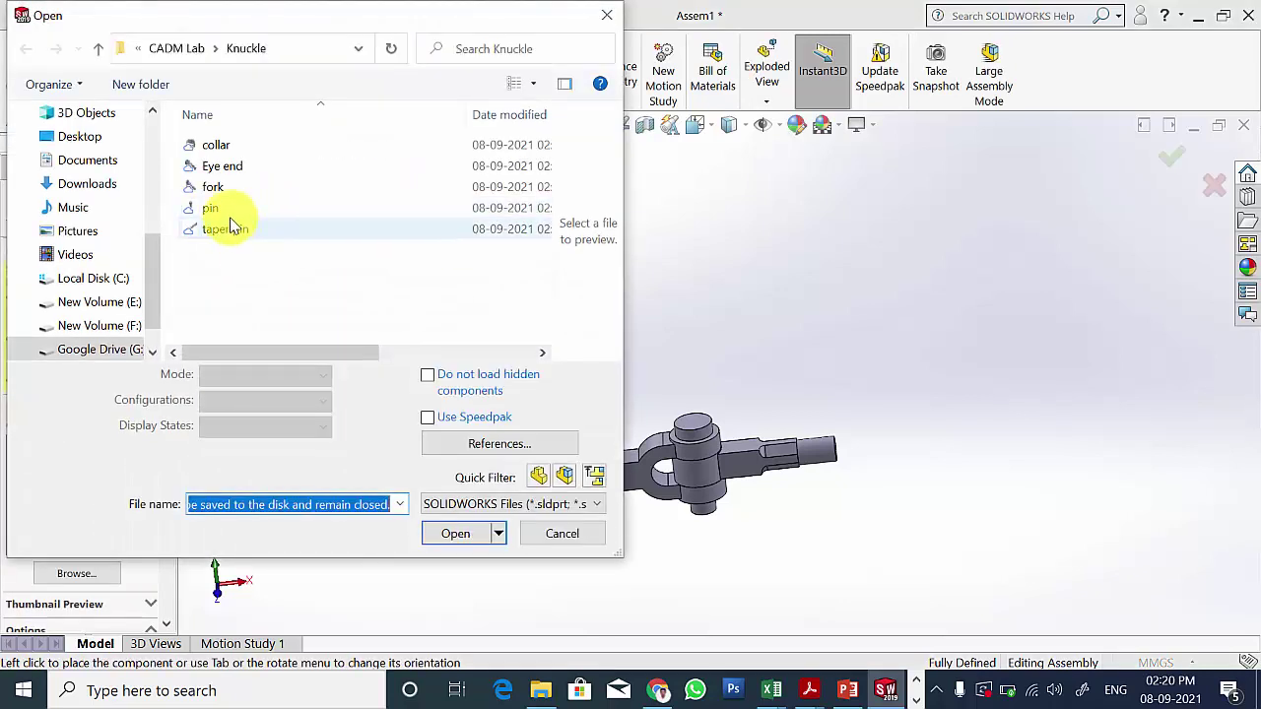
click(225, 150)
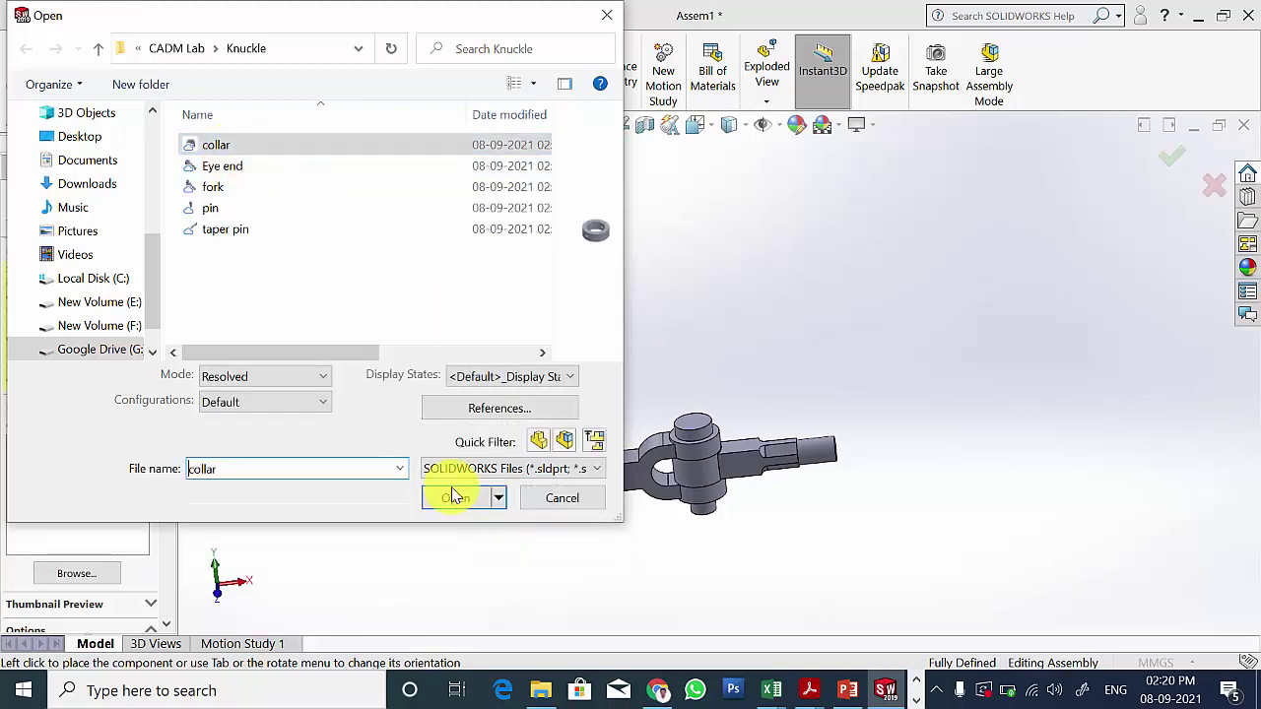
click(455, 497)
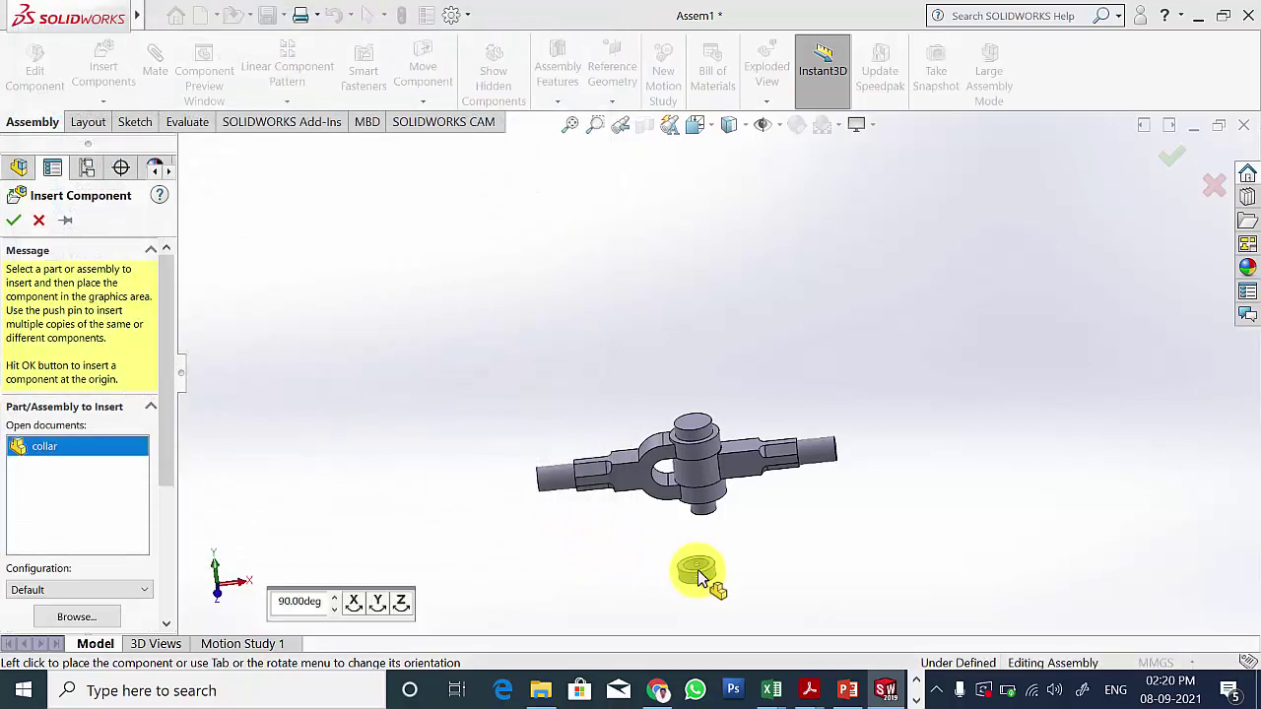
click(796, 573)
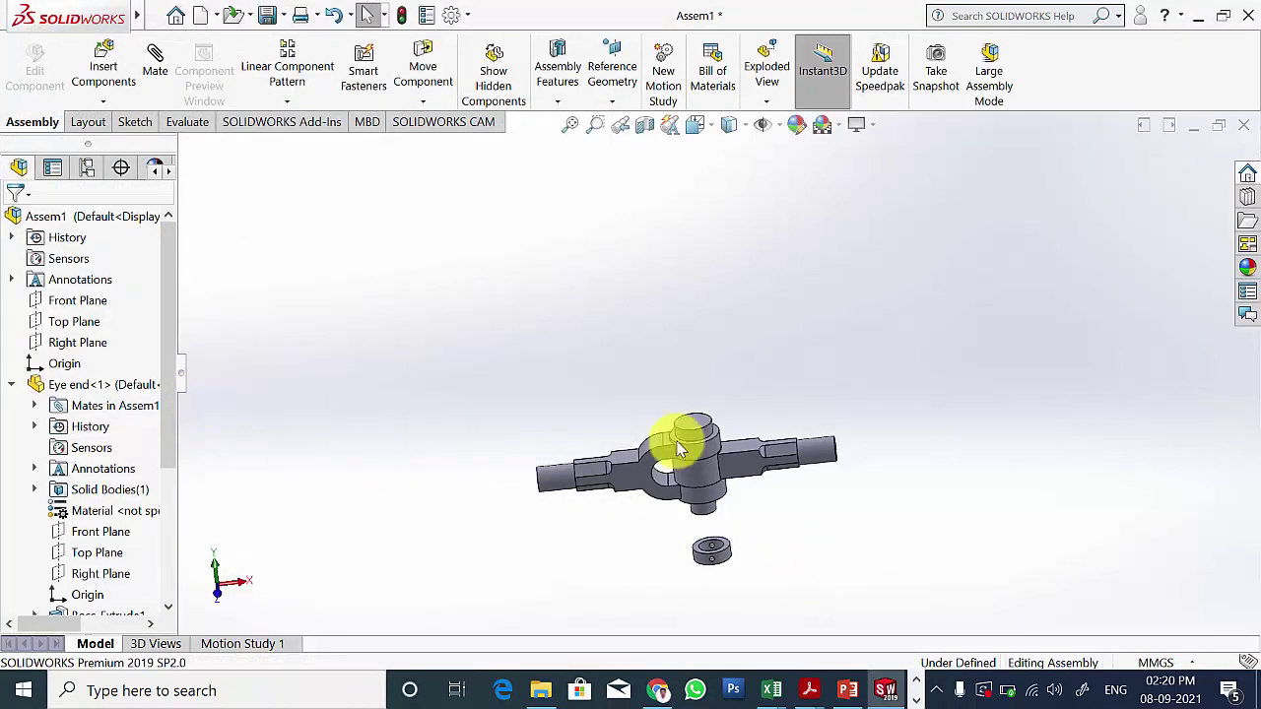
scroll(754, 601, down, 3)
scroll(762, 483, down, 2)
middle_drag(738, 385, 630, 453)
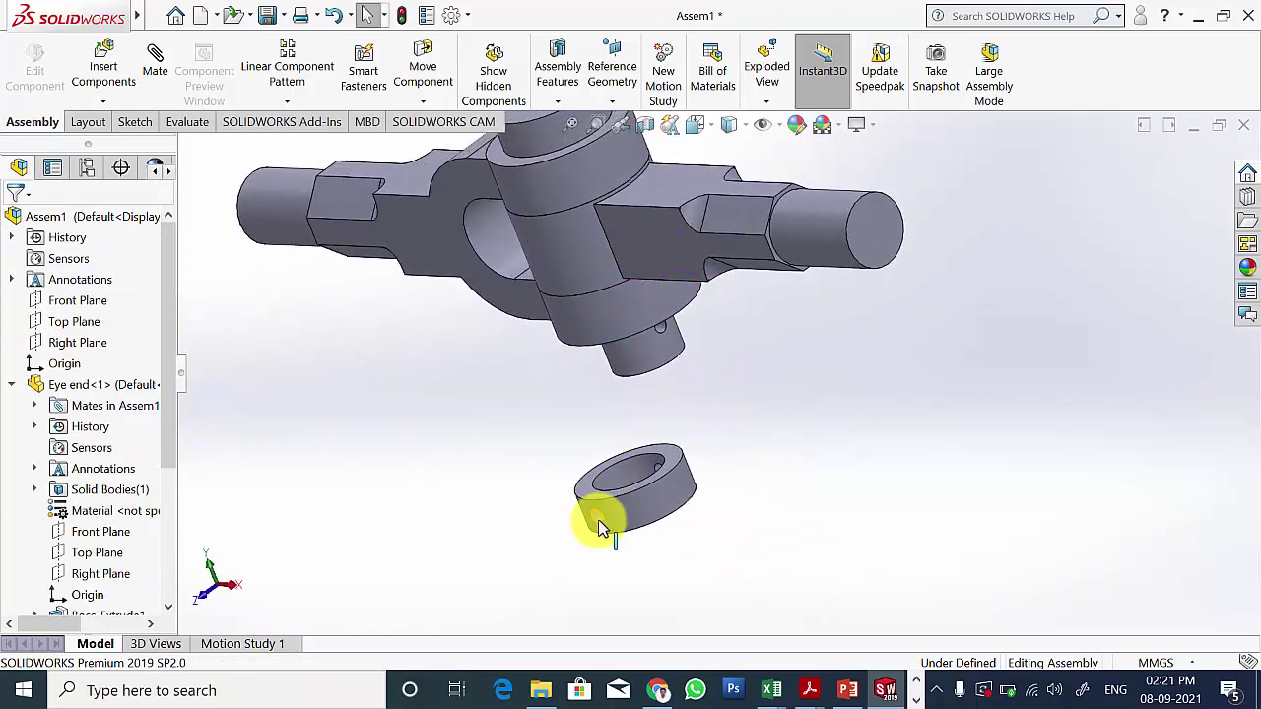
Step: Mate the collar concentric with the pin's lower end, with rotation locked
click(158, 61)
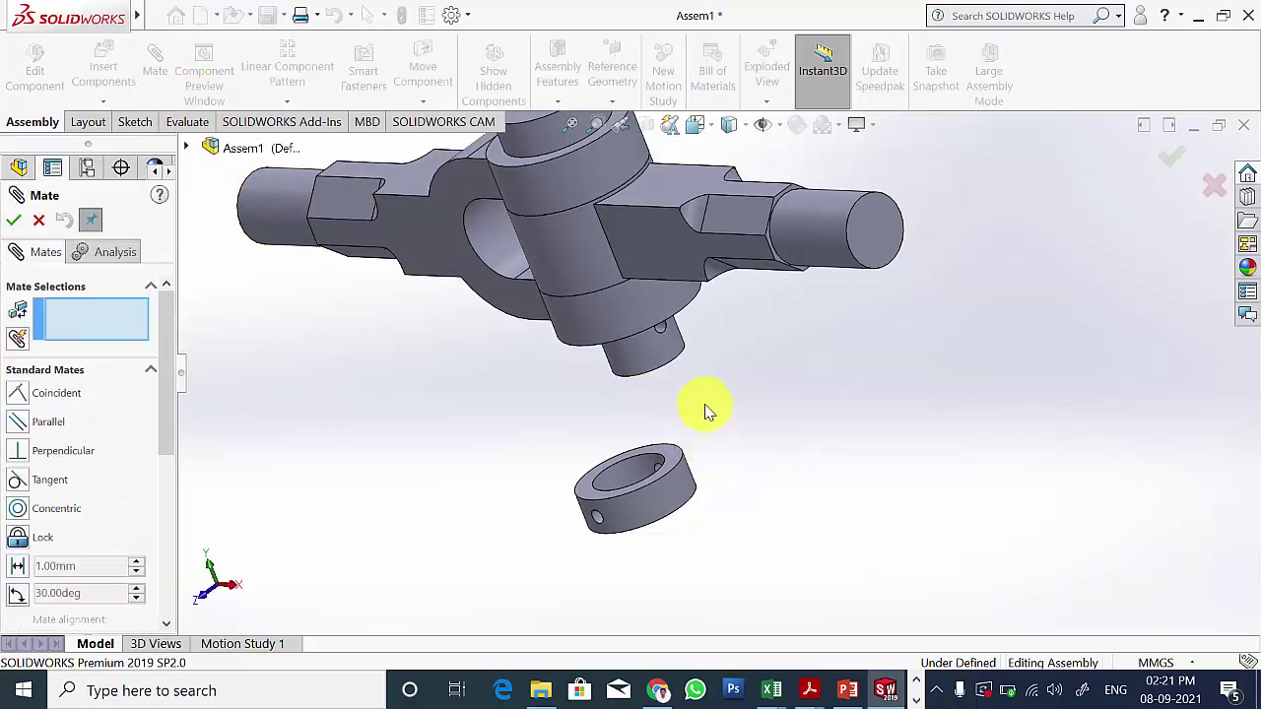
click(661, 325)
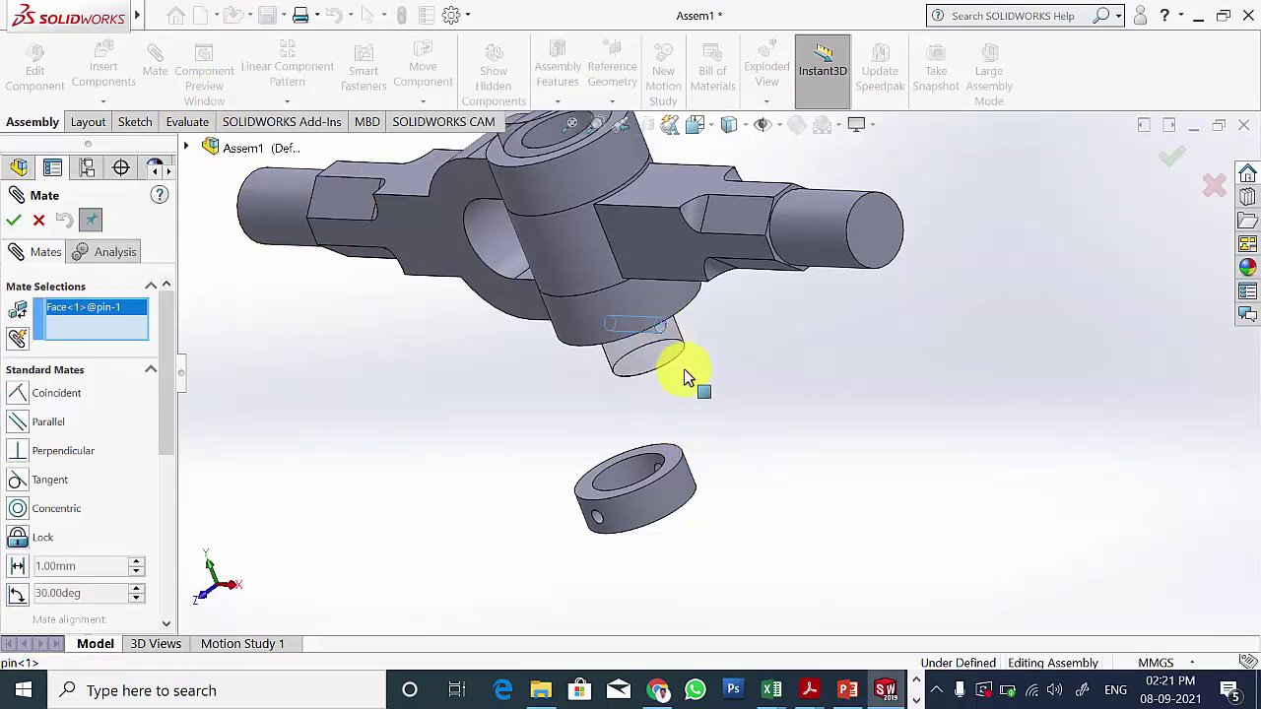
middle_drag(772, 473, 593, 525)
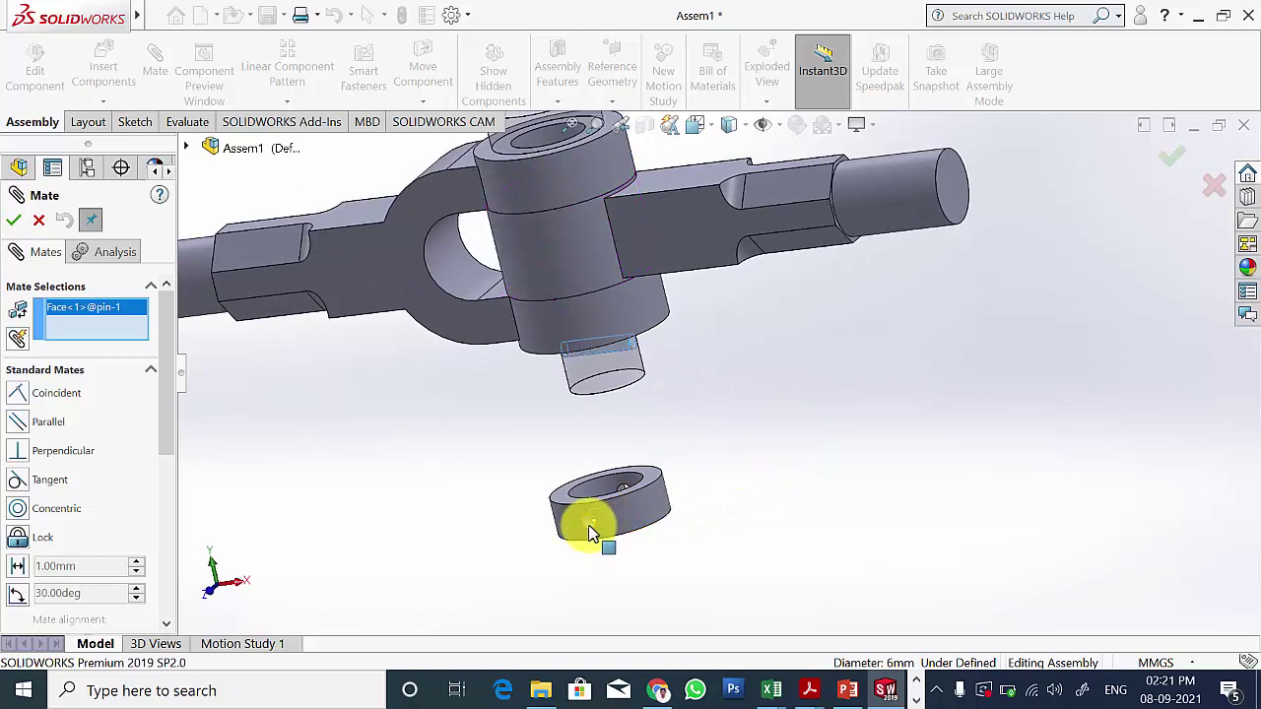
click(589, 532)
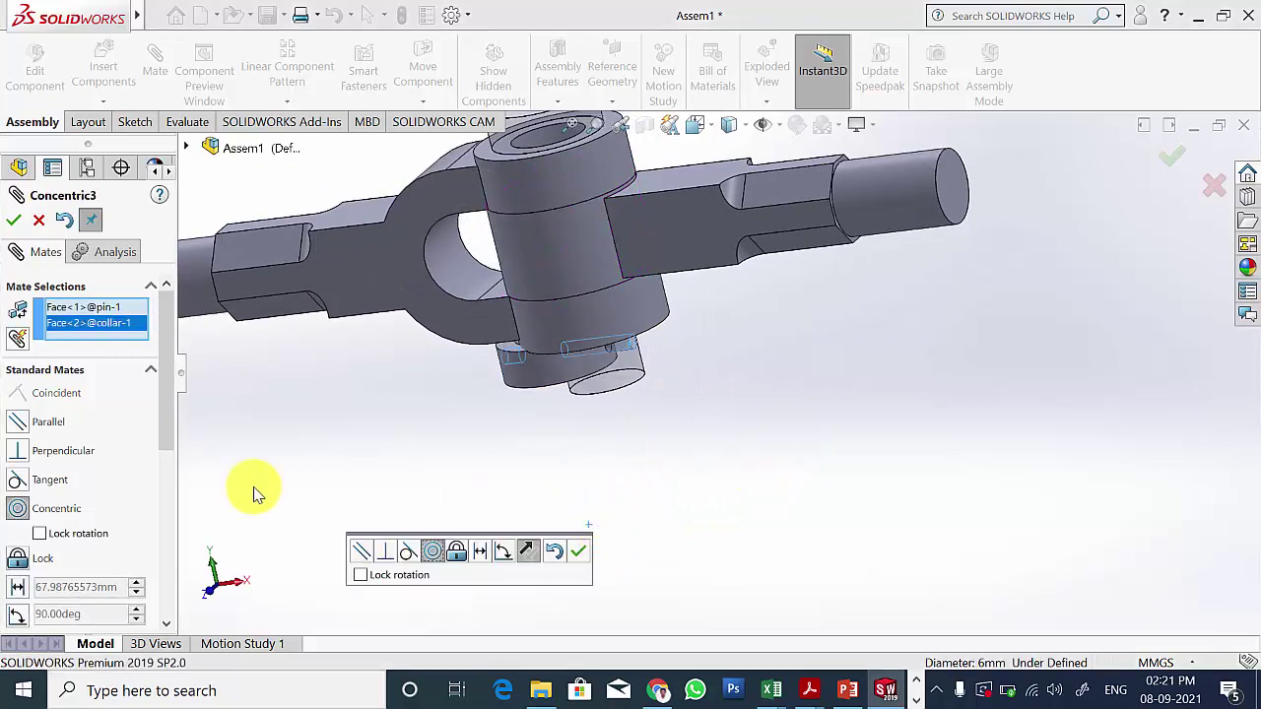
click(39, 533)
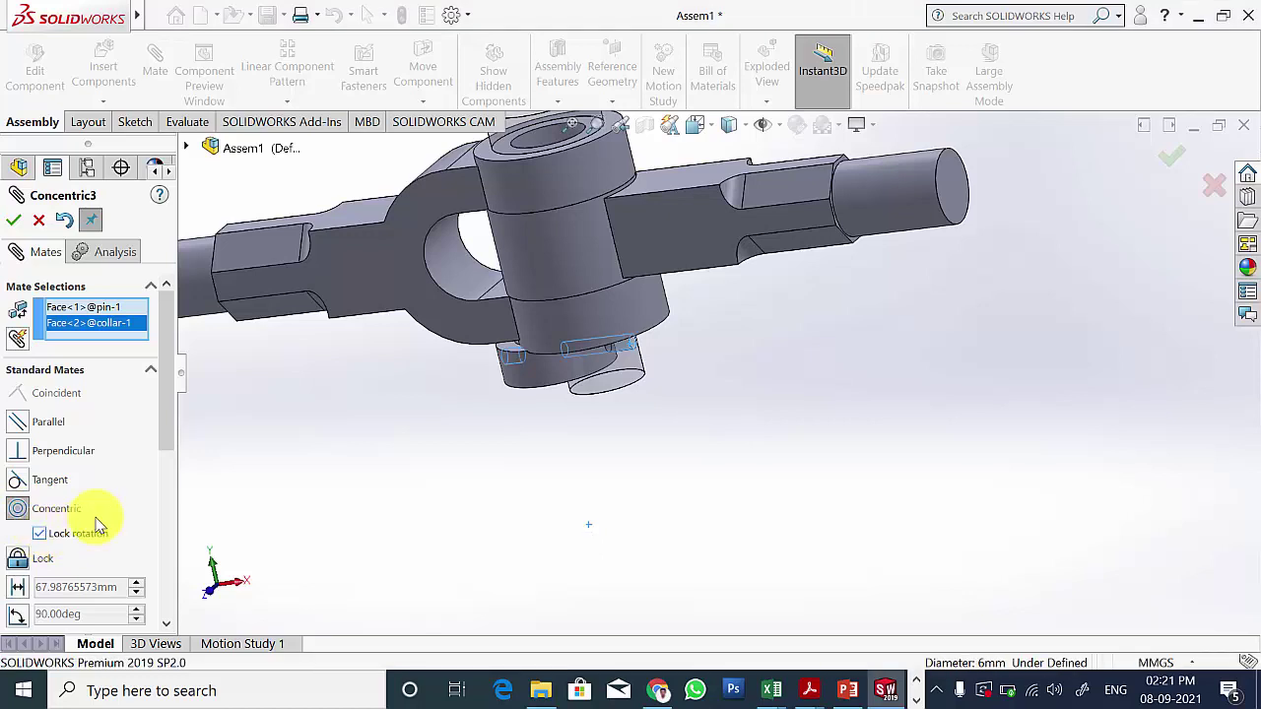
click(16, 222)
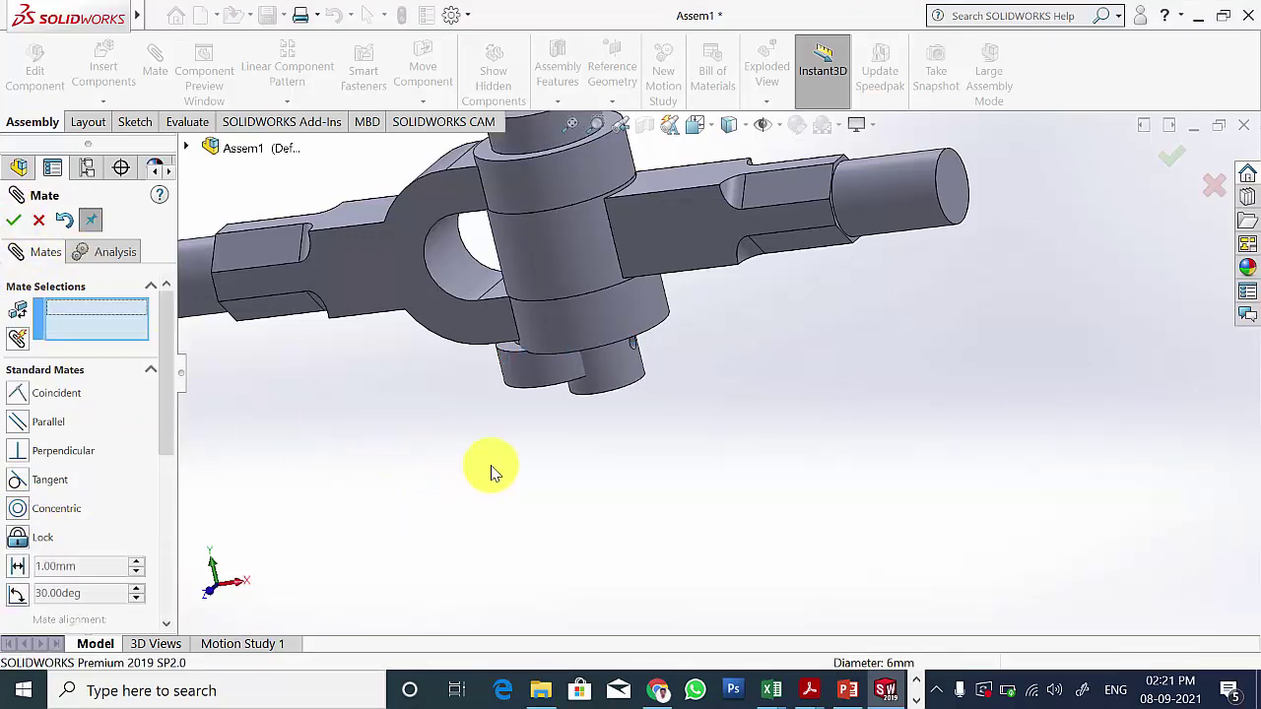
Step: Add a second concentric mate between the collar and pin faces
middle_drag(493, 470, 516, 386)
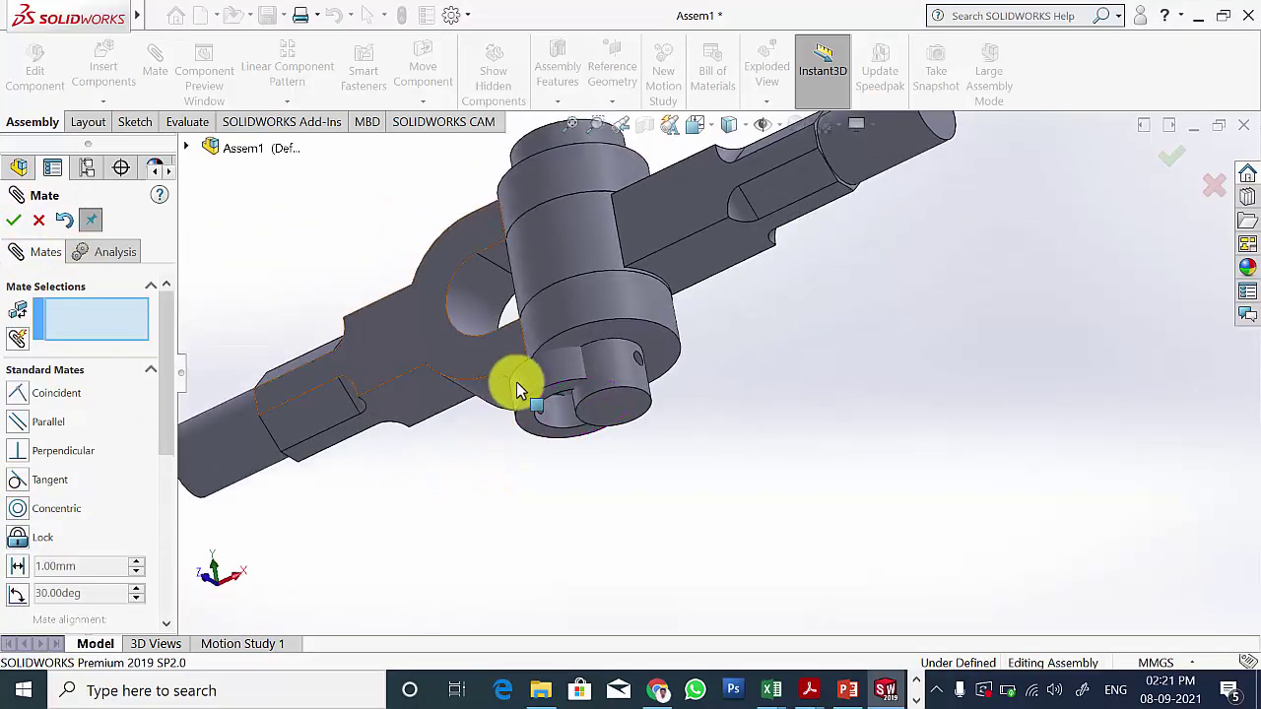
click(564, 418)
middle_drag(738, 423, 660, 408)
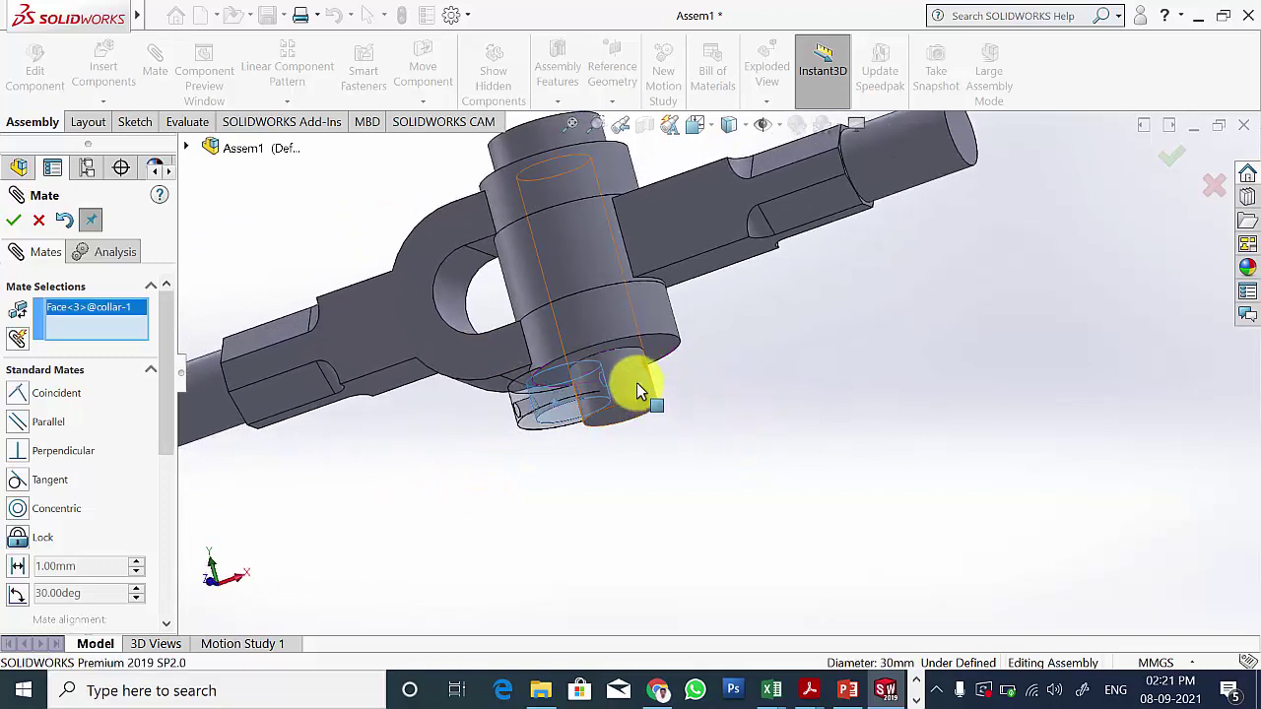
click(636, 385)
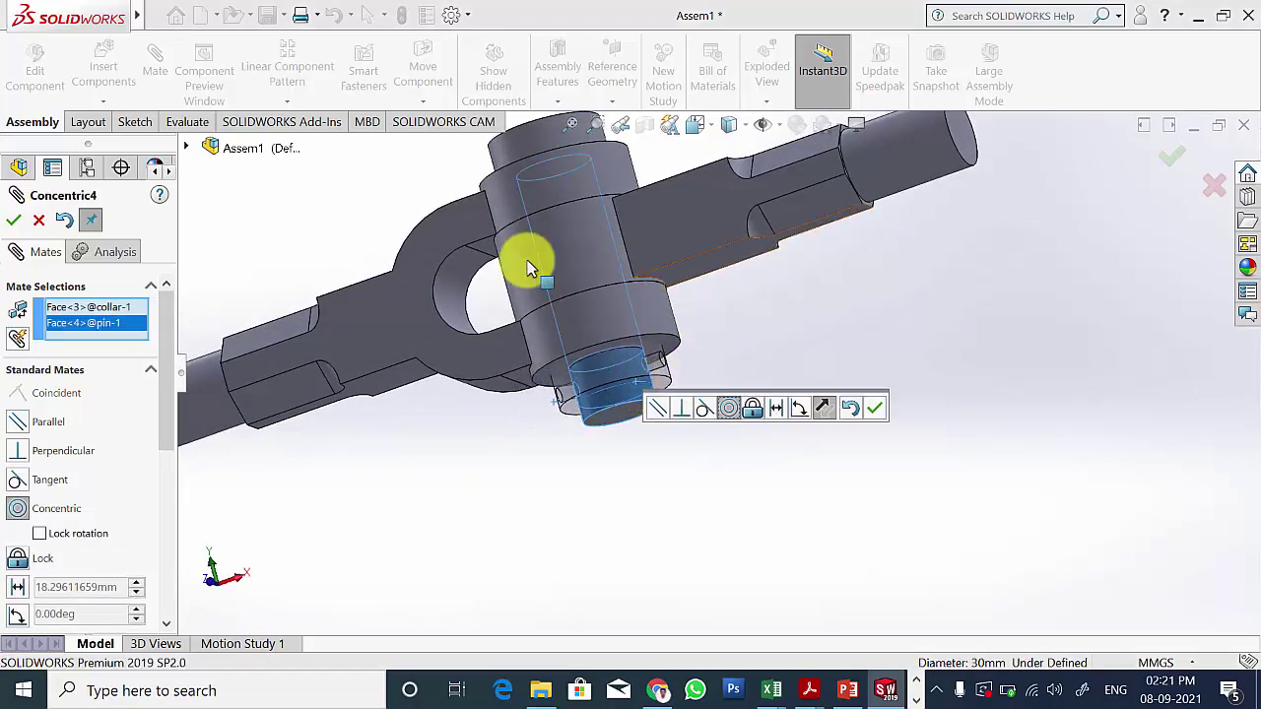
click(875, 408)
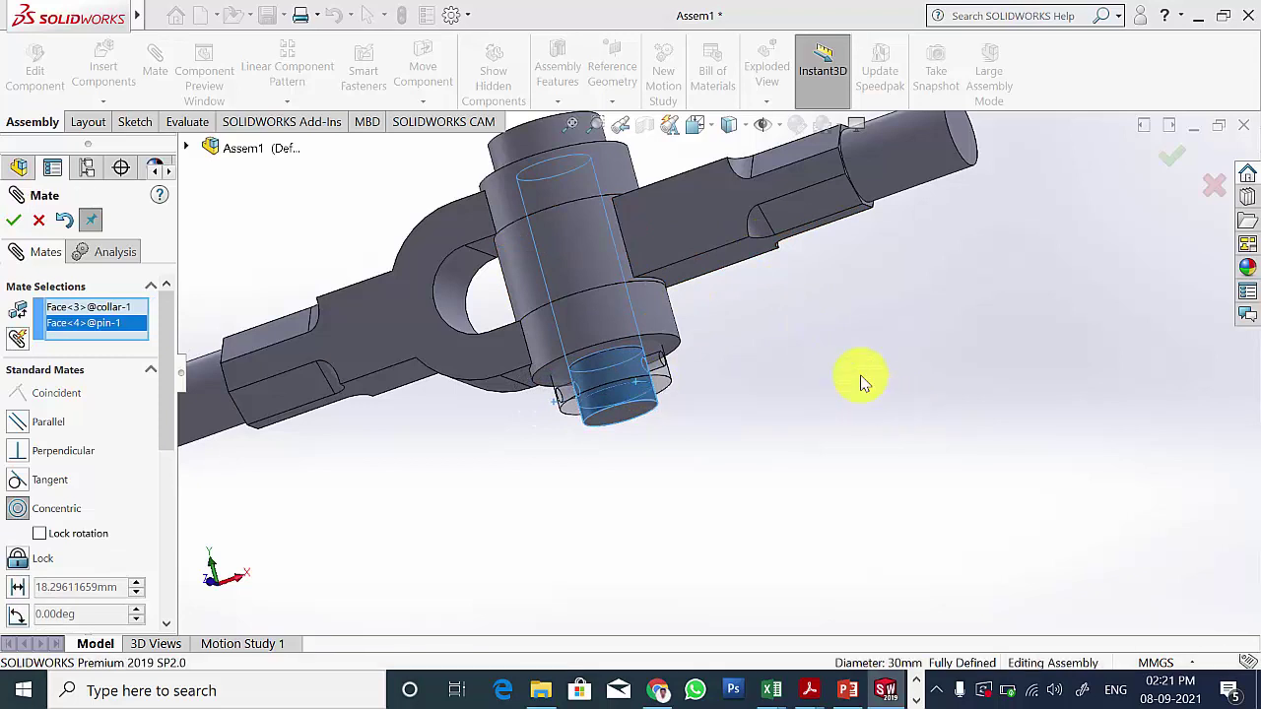
middle_drag(788, 338, 819, 362)
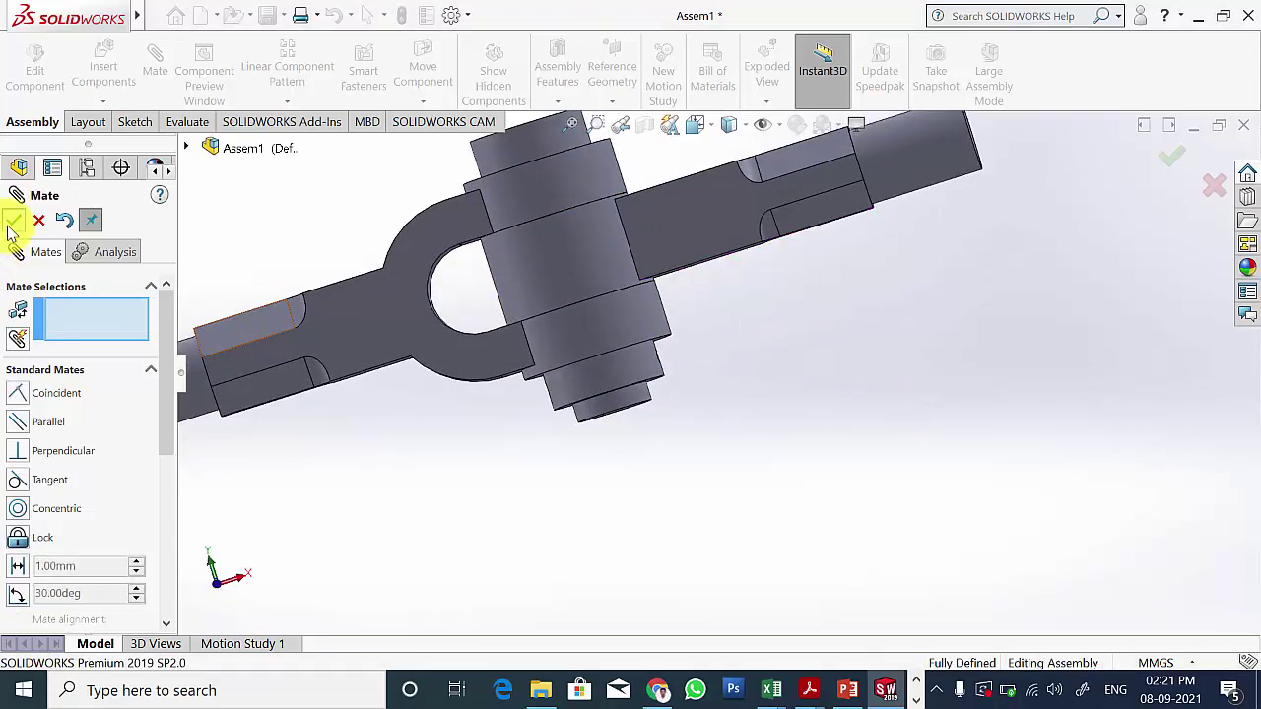
click(10, 222)
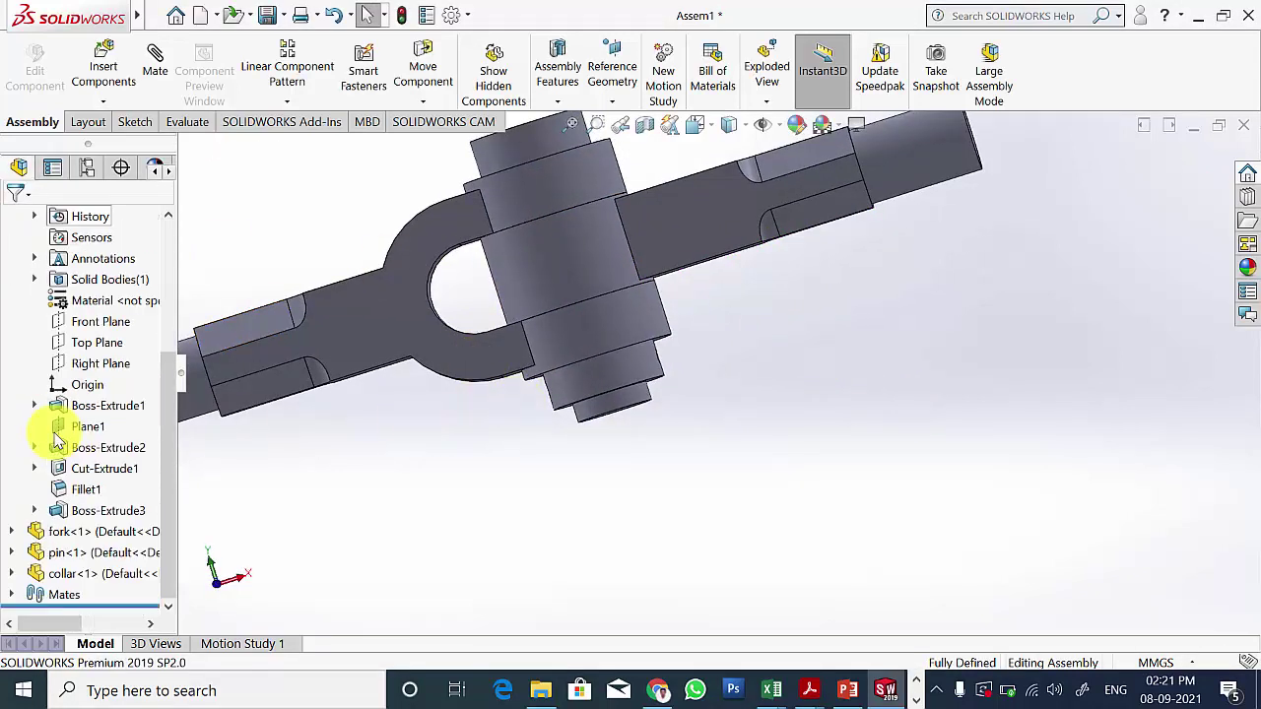
drag(575, 388, 698, 380)
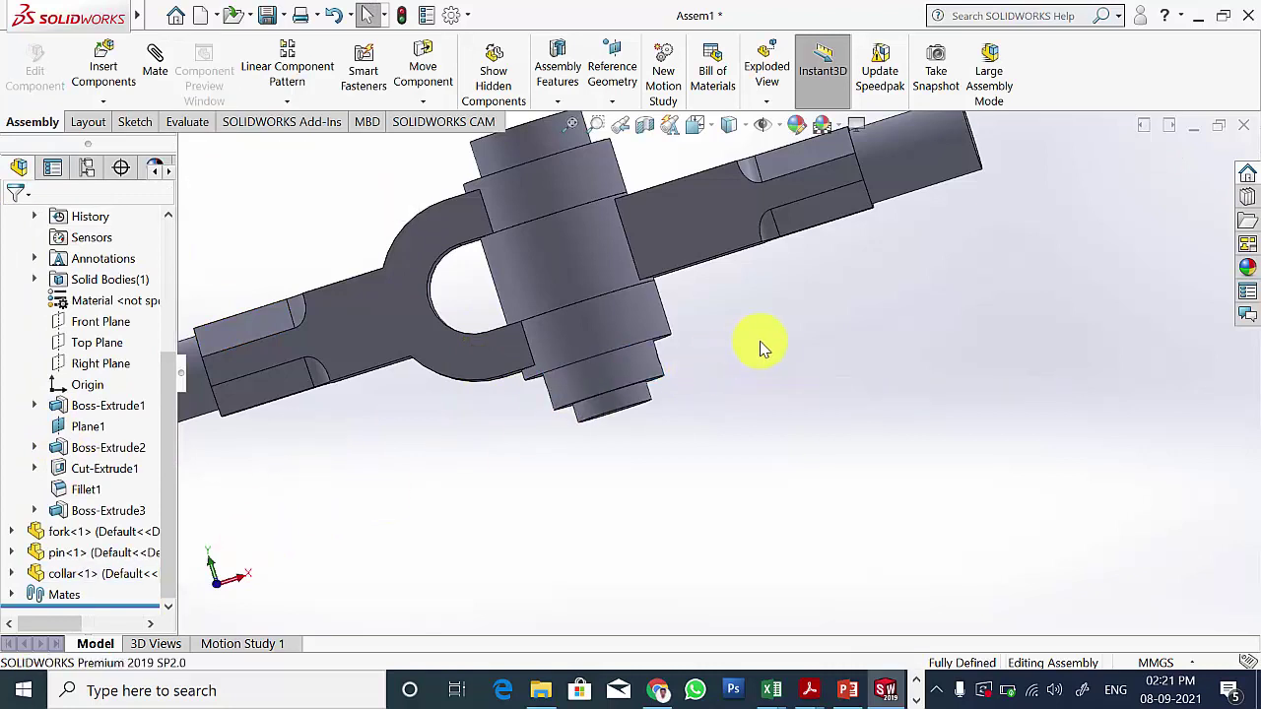
middle_drag(759, 343, 695, 417)
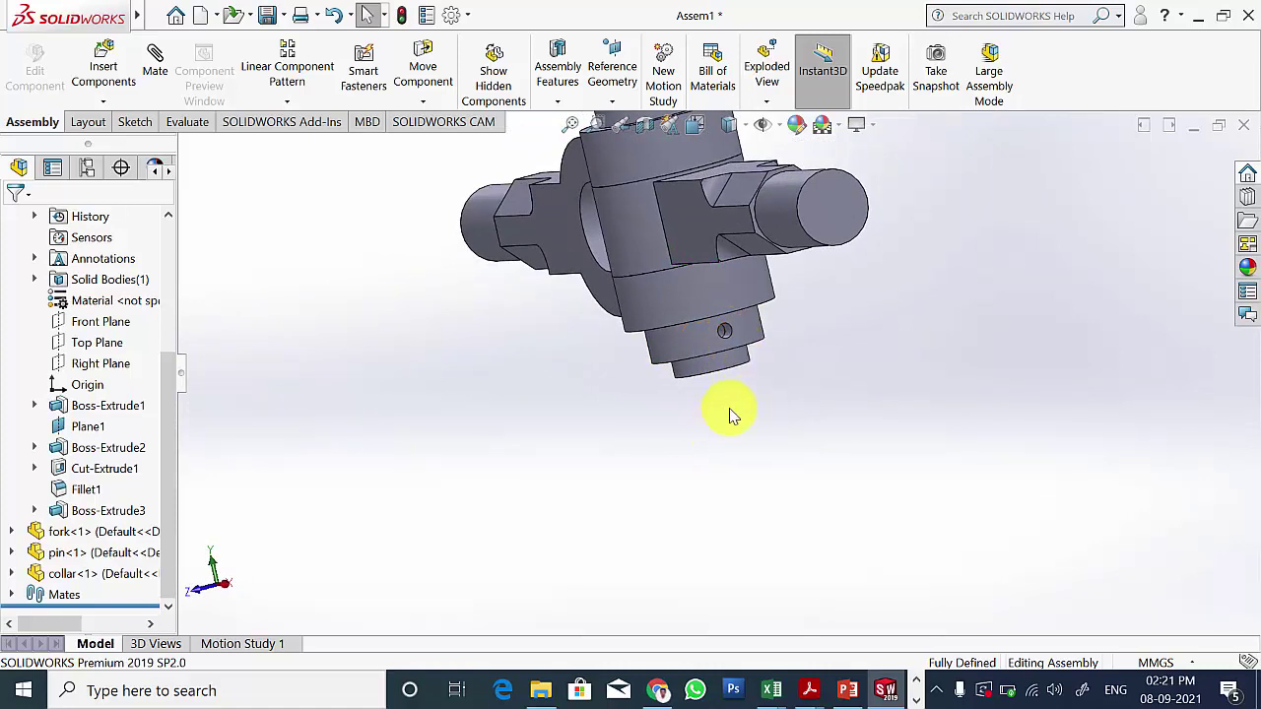
Step: Switch to front view and place the taper pin part below the knuckle joint
key(ctrl+1)
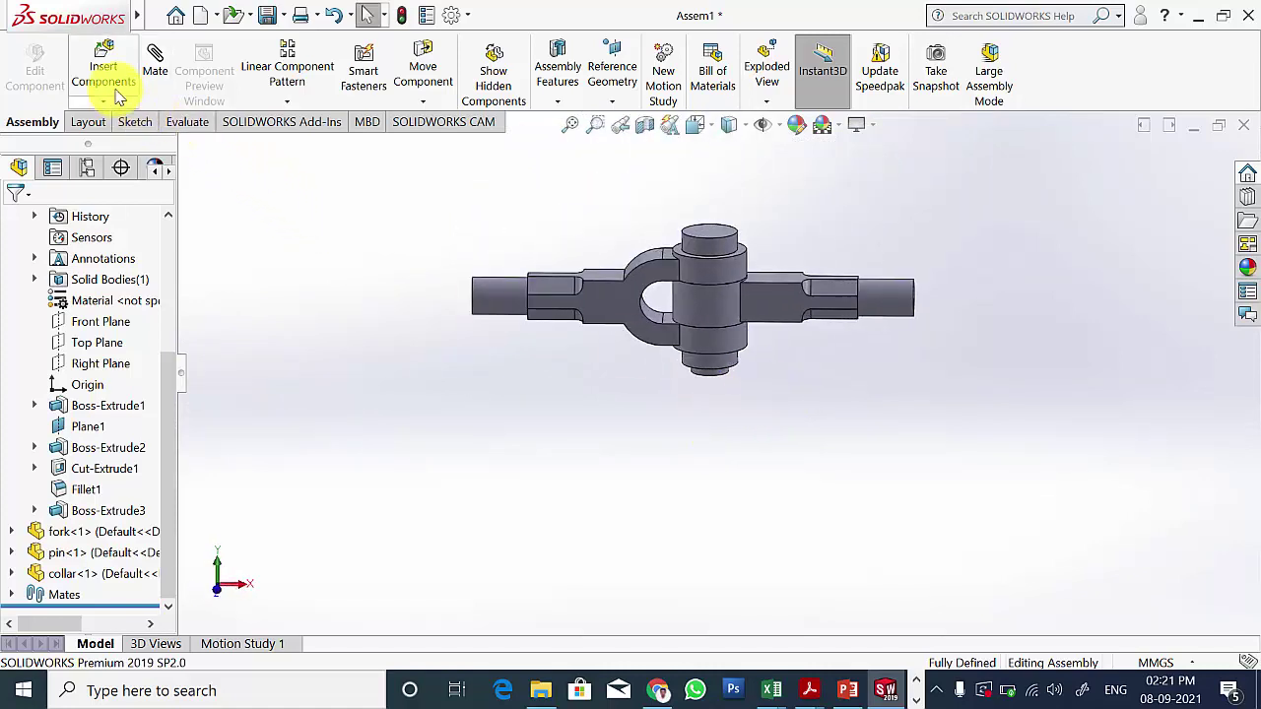
click(114, 85)
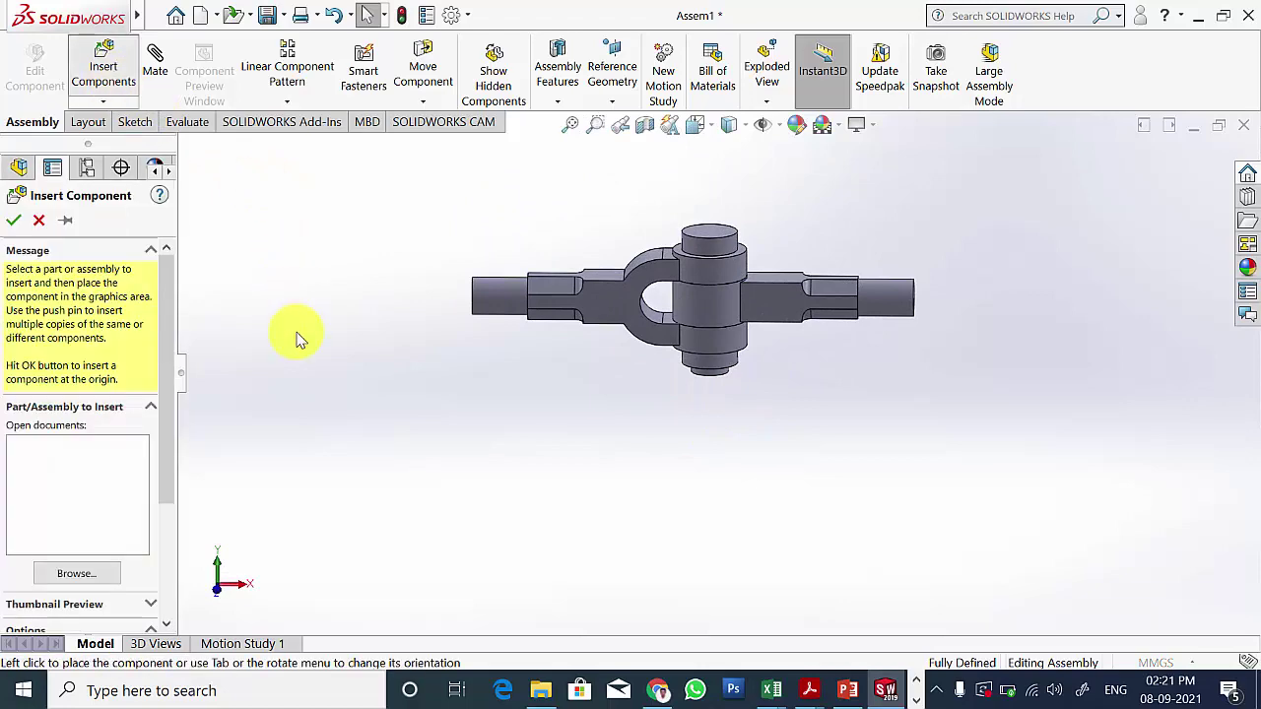
double_click(232, 229)
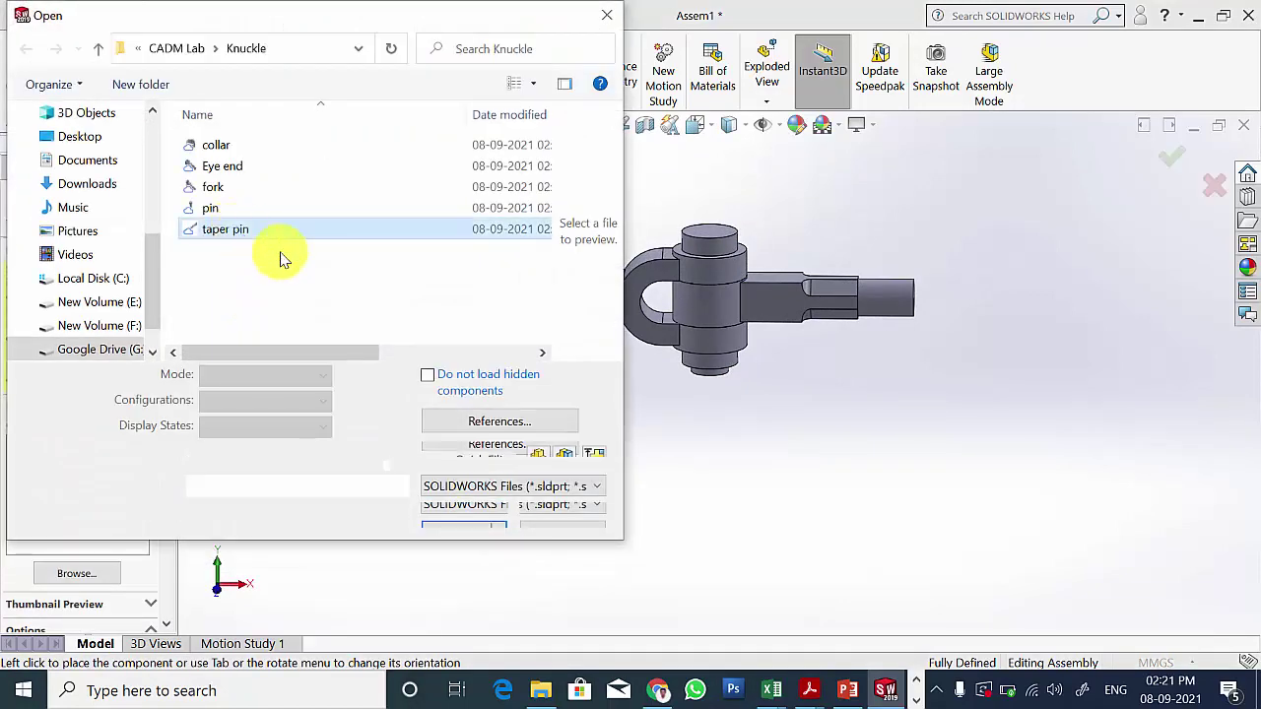
click(455, 499)
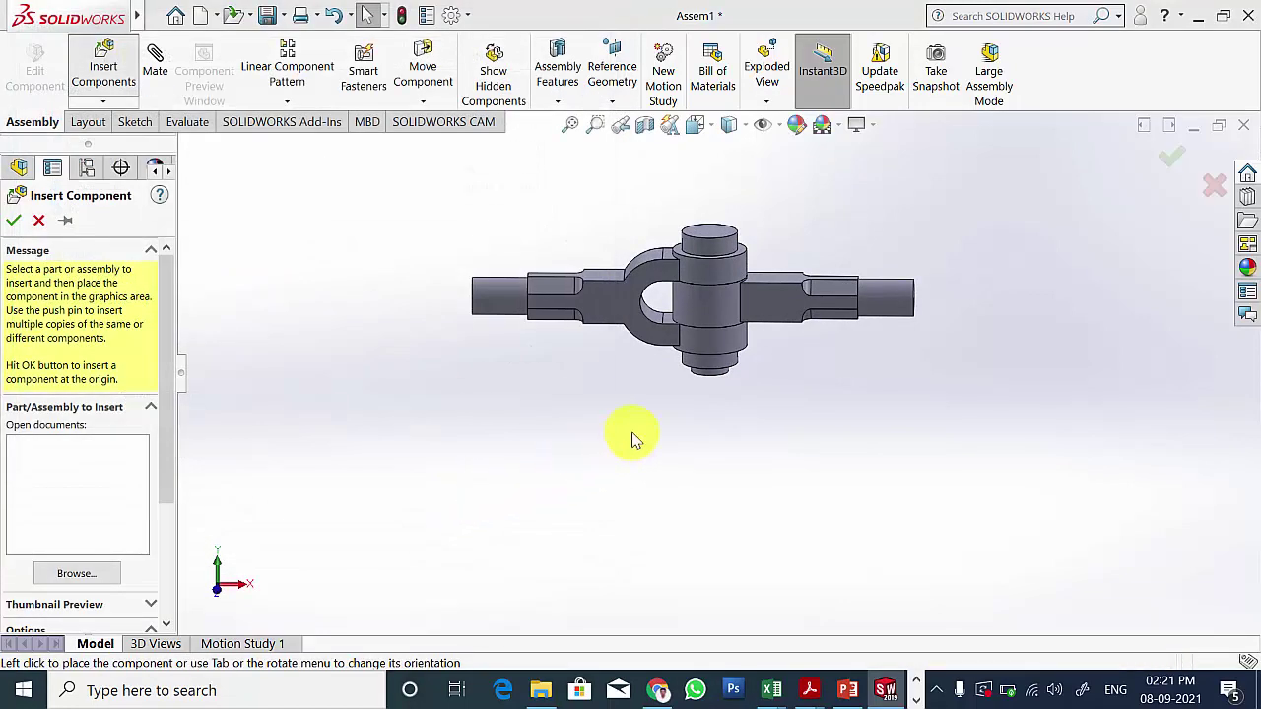
click(680, 414)
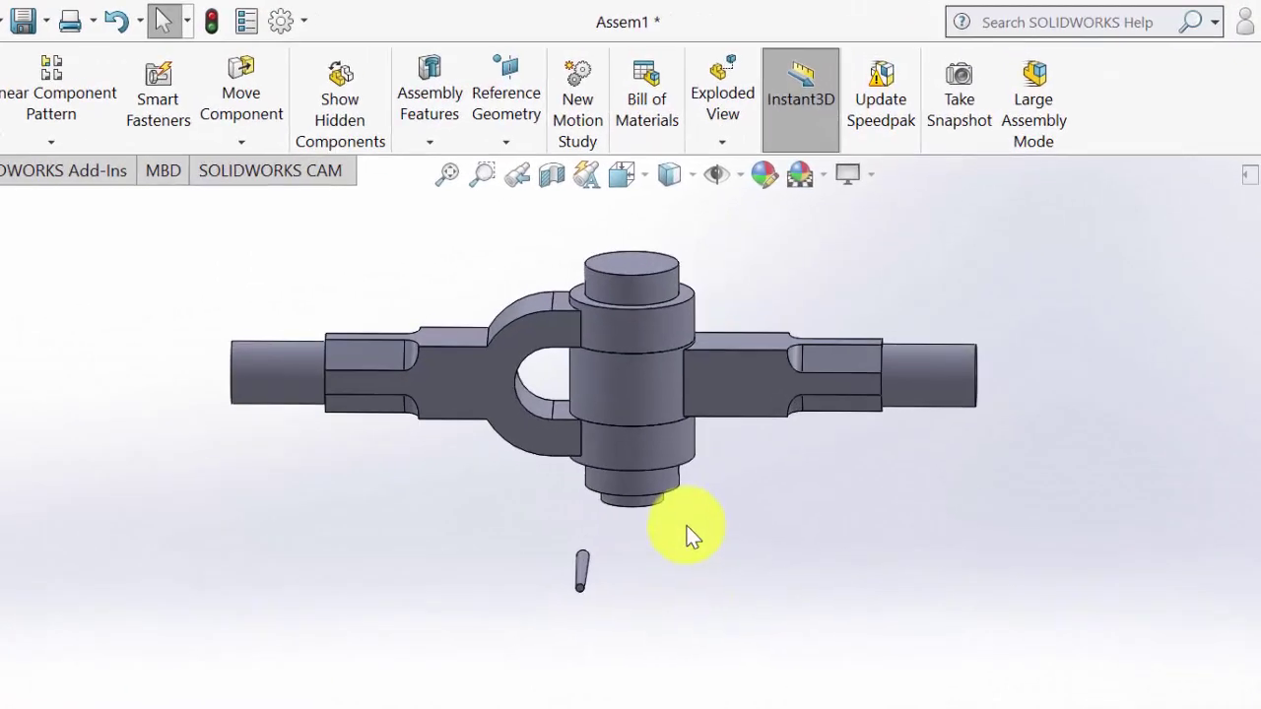
Step: Mate the taper pin concentrically into the collar's small cross hole at the joint's bottom
middle_drag(751, 503, 653, 478)
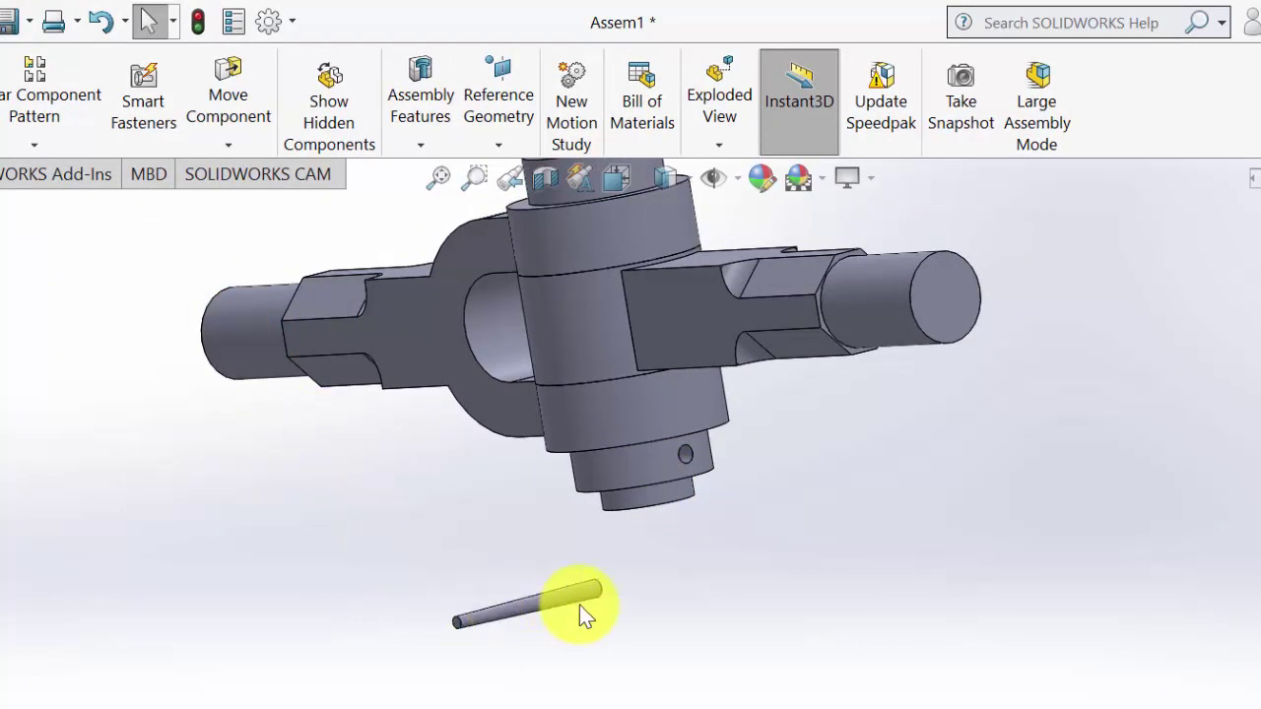
alt+drag(579, 605, 693, 547)
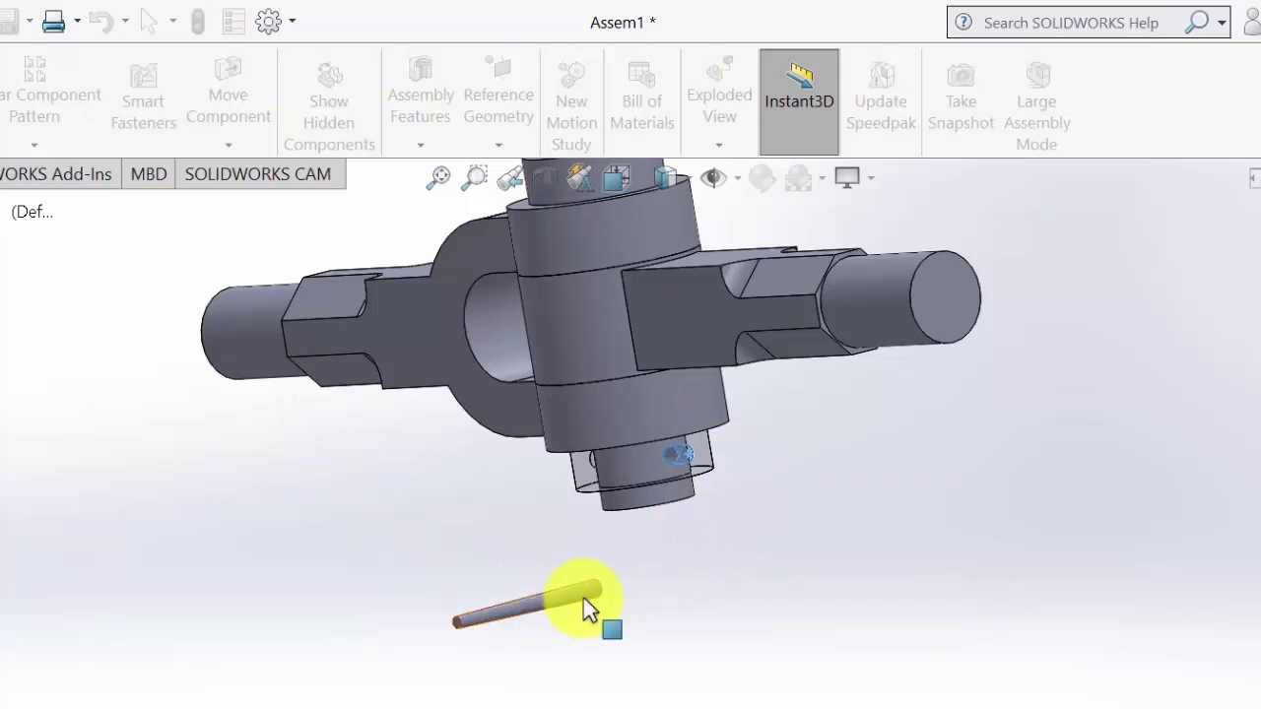
alt+drag(583, 601, 577, 600)
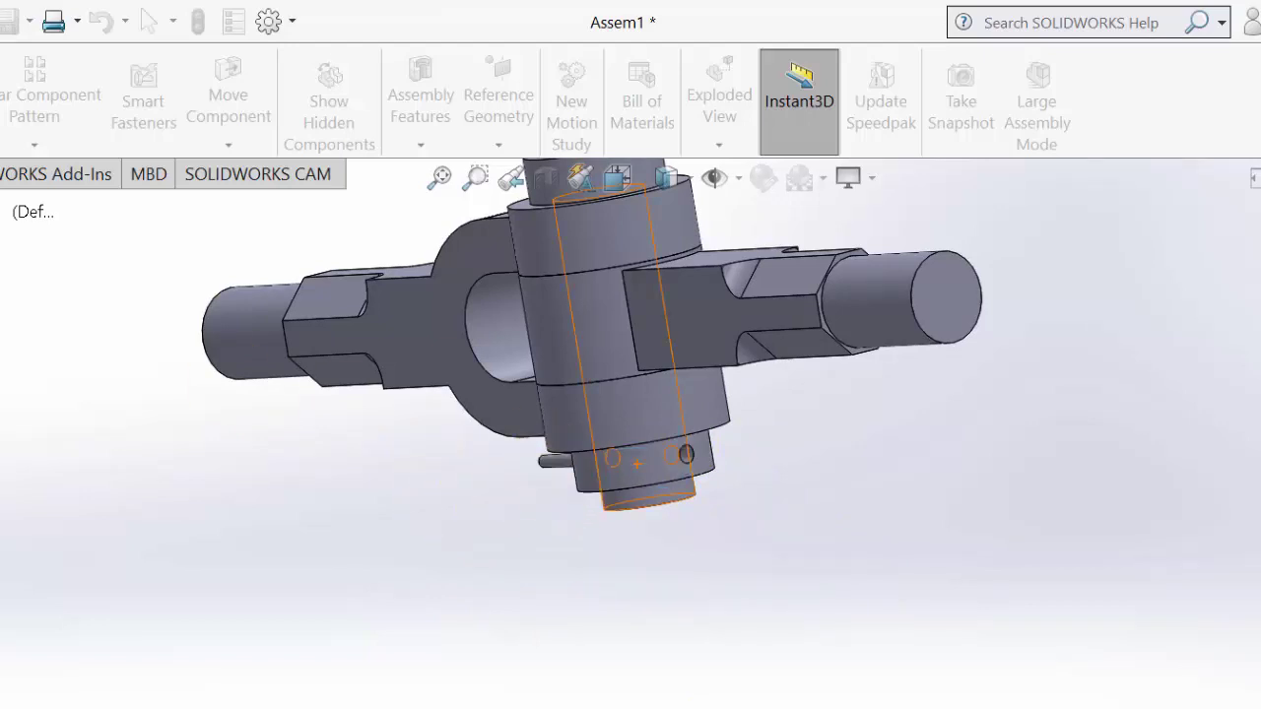
drag(563, 465, 702, 471)
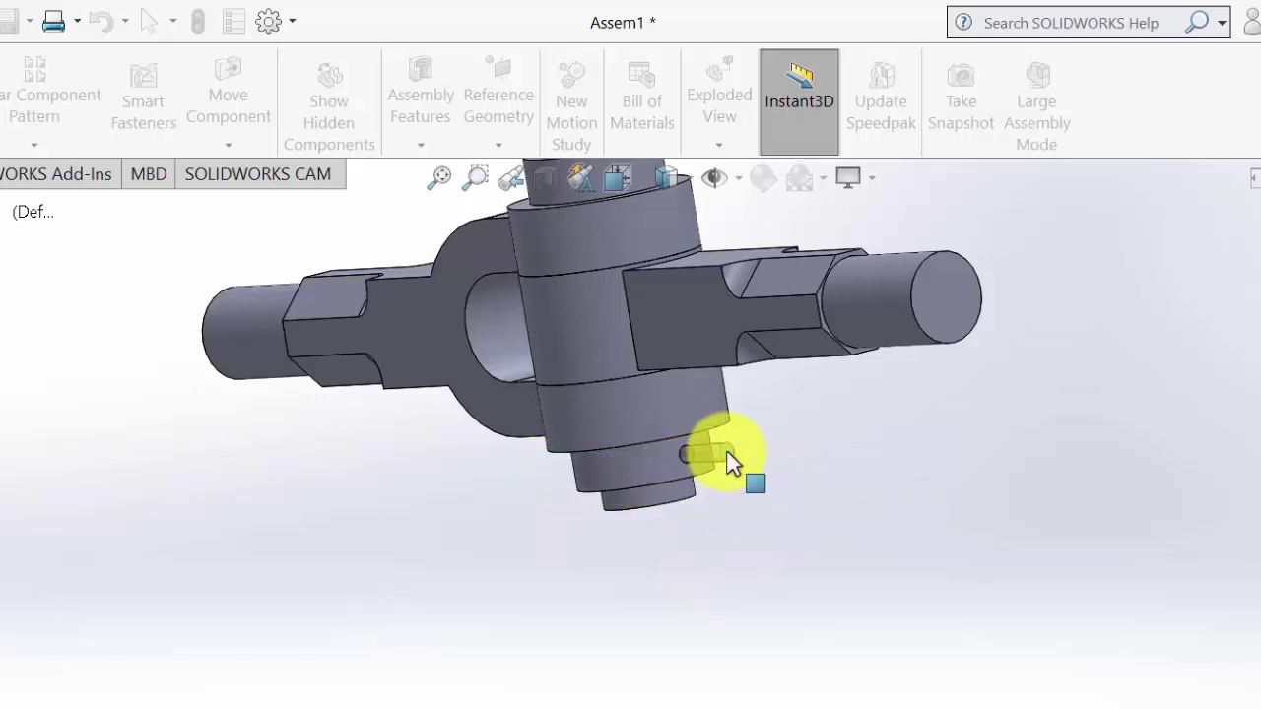
click(666, 463)
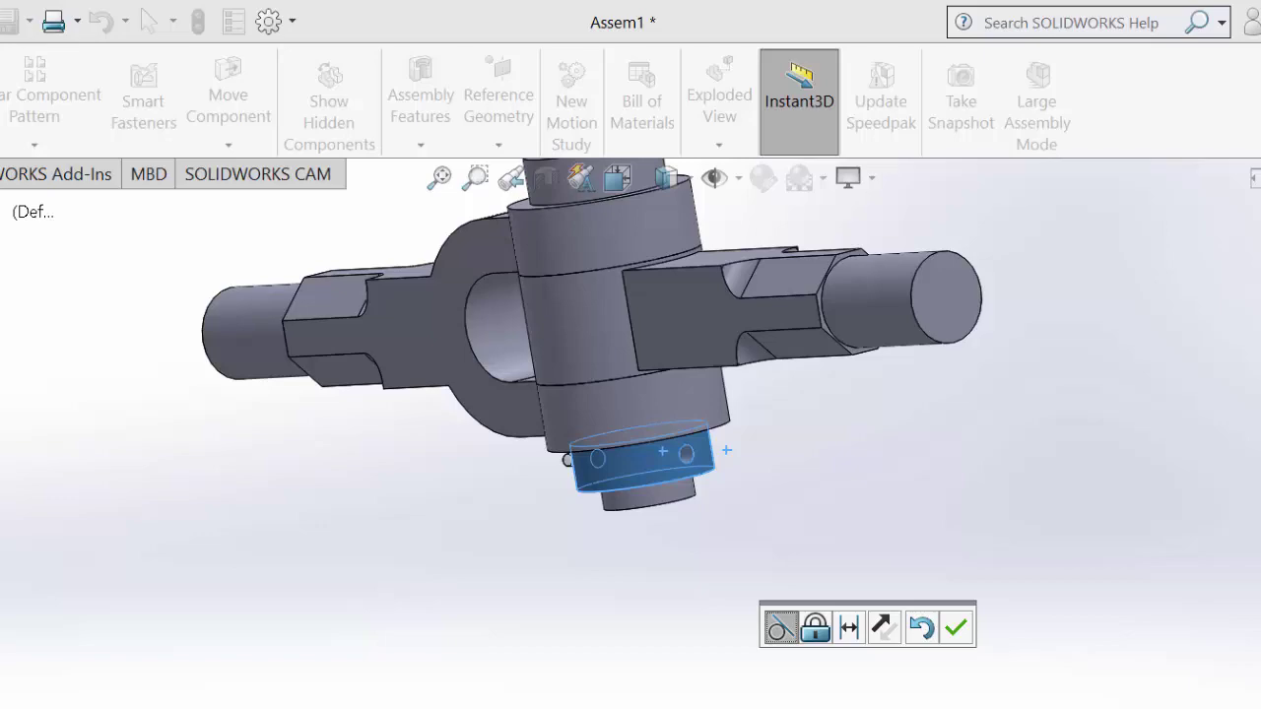
click(126, 520)
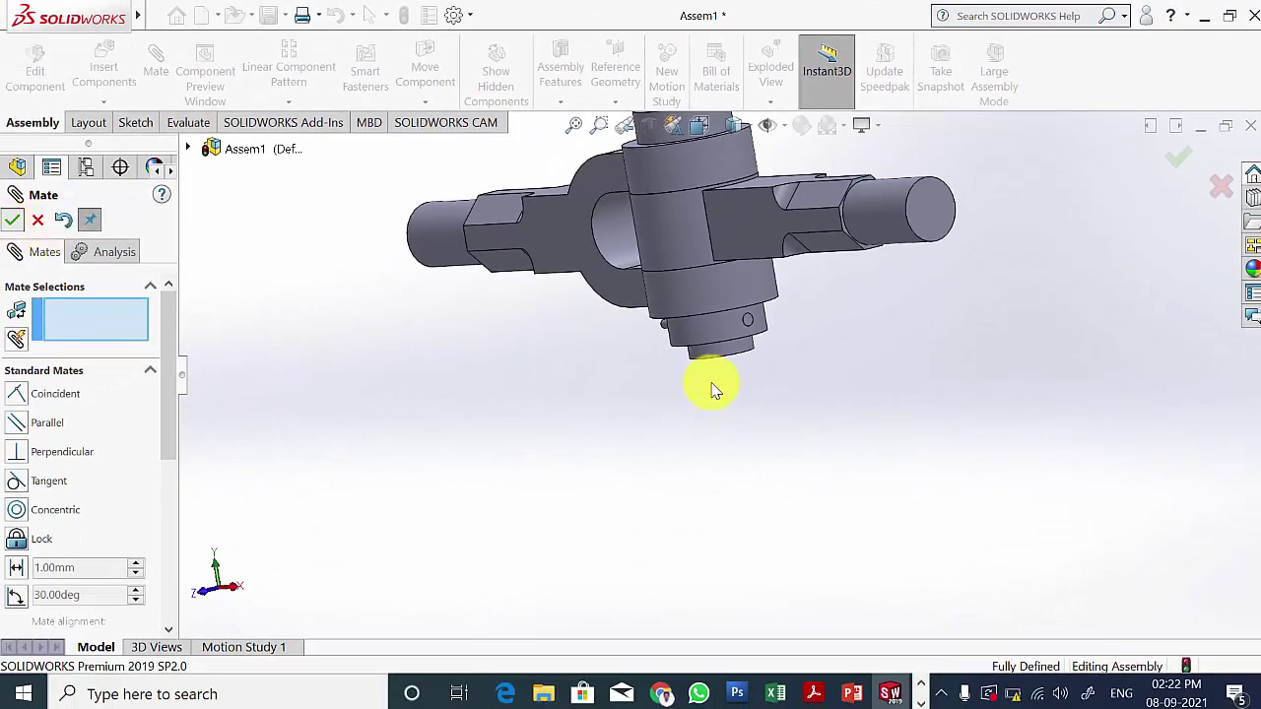
Step: Close the Mate dialog and show the finished knuckle joint in isometric view
key(Escape)
middle_drag(845, 411, 768, 495)
click(699, 130)
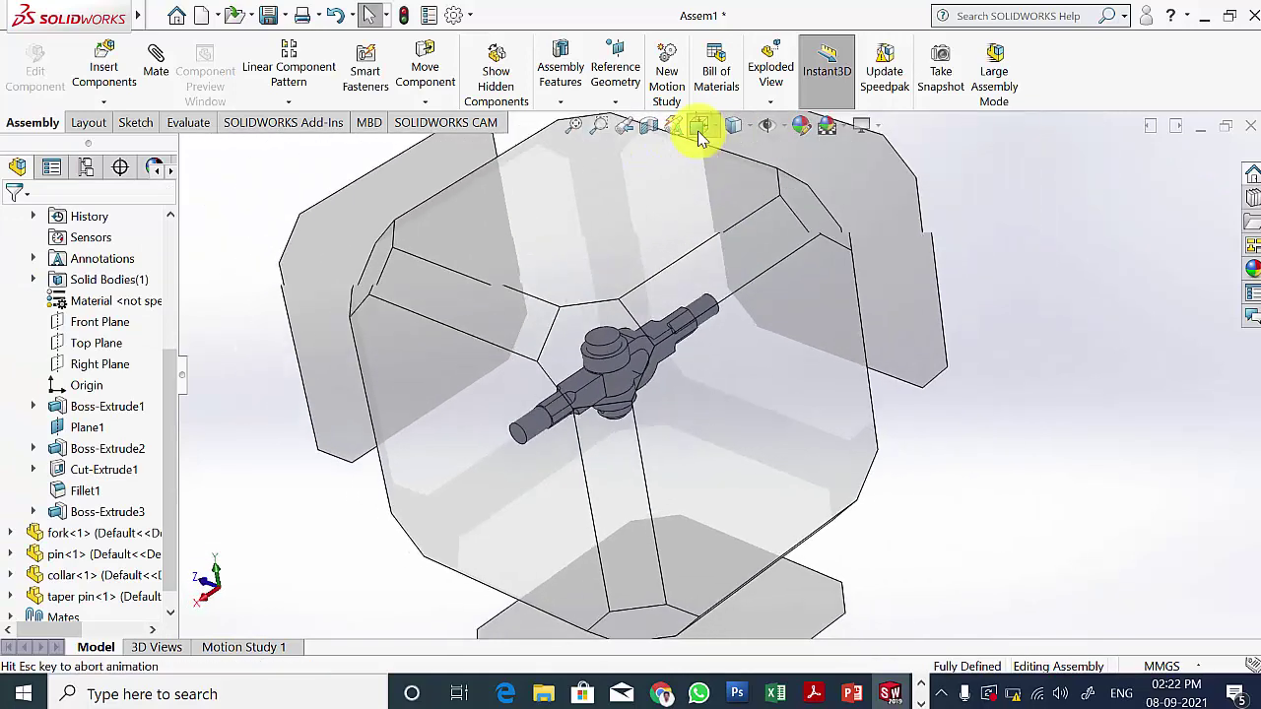
click(676, 398)
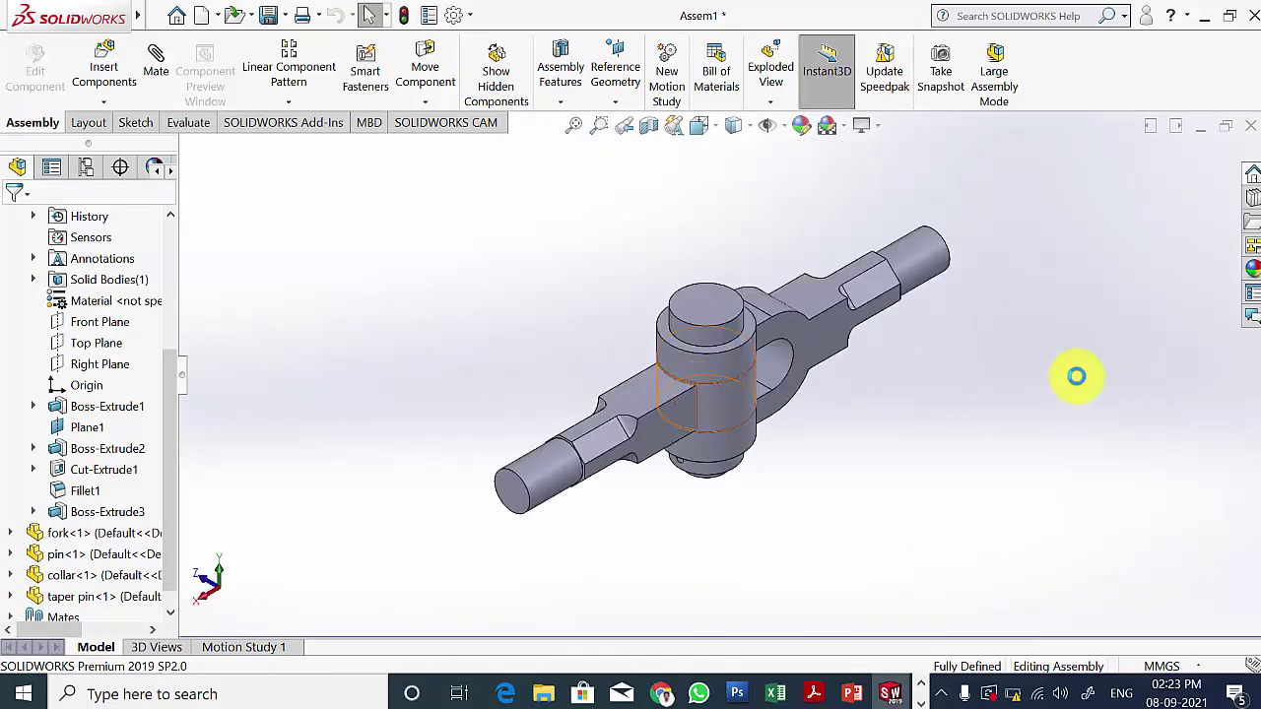